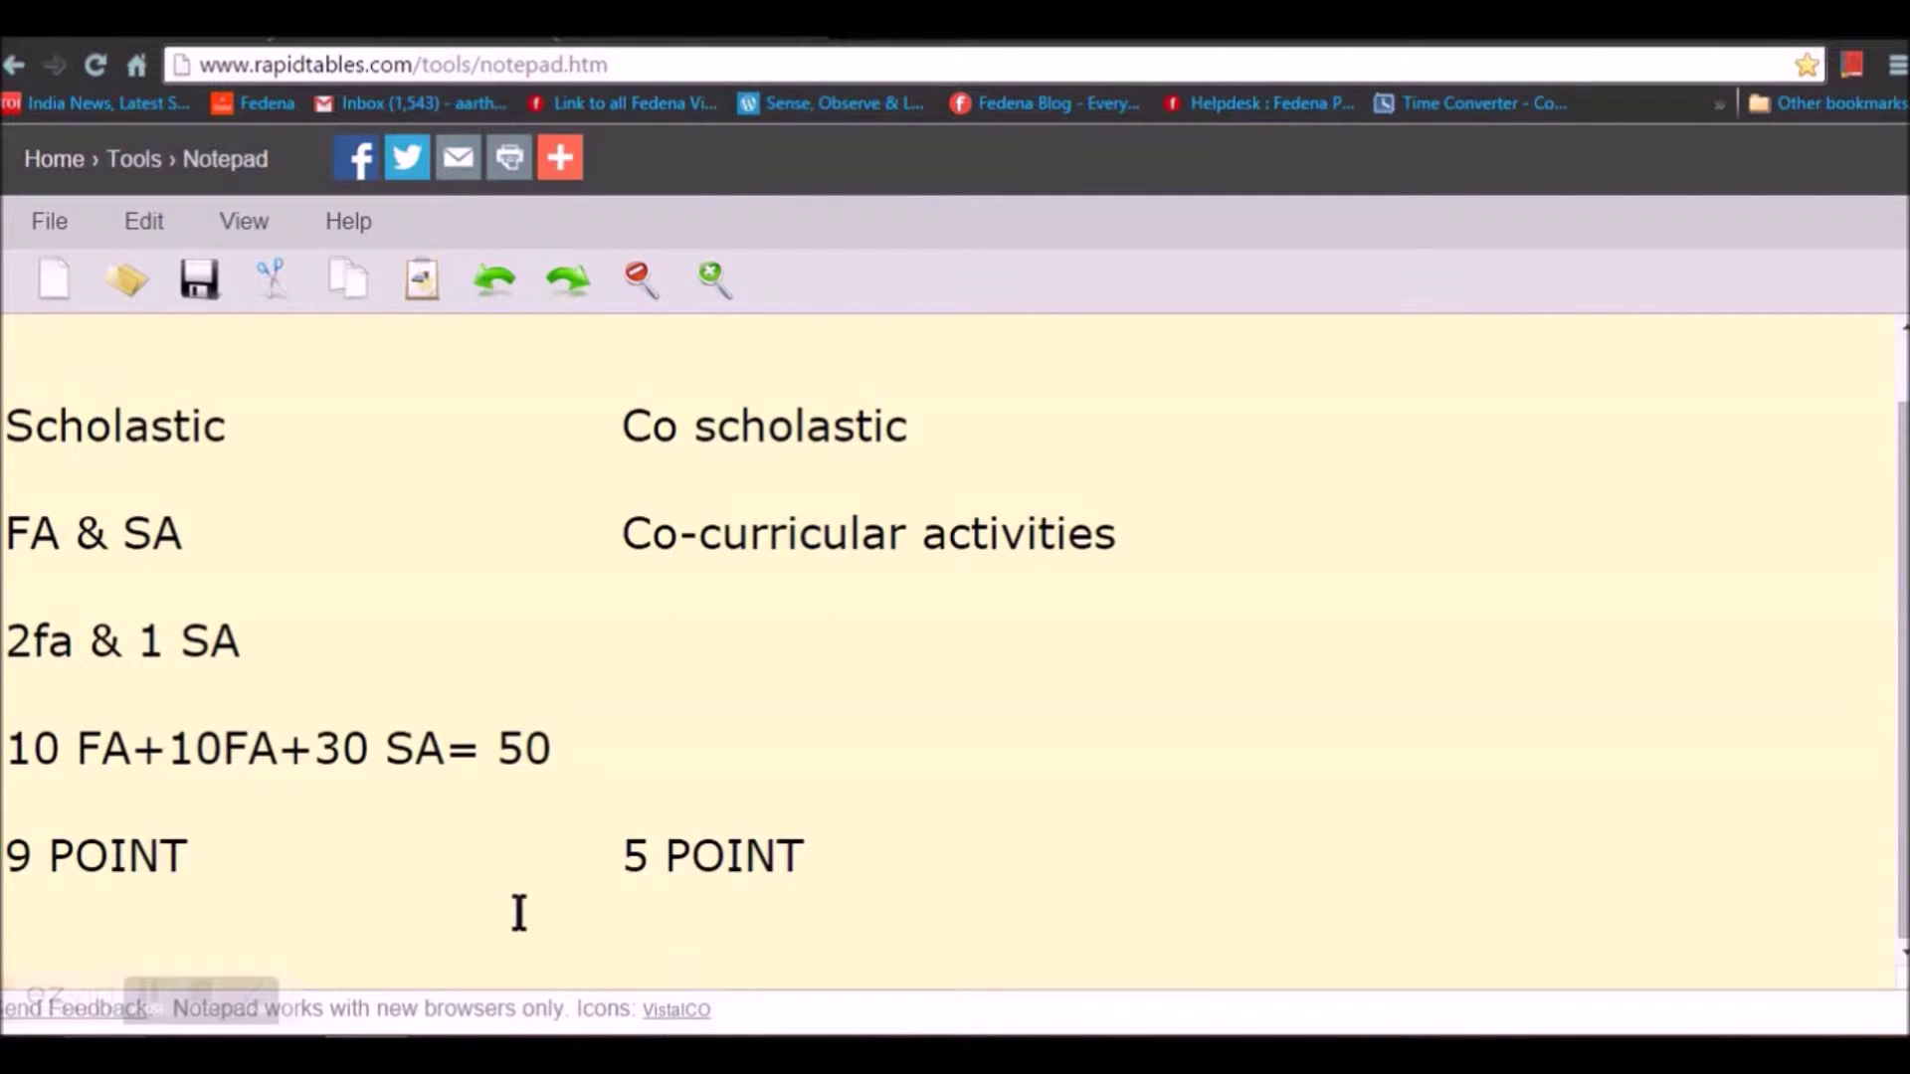
Switch from the CCE notes in RapidTables Notepad to the Fedena Exams page.
click(696, 42)
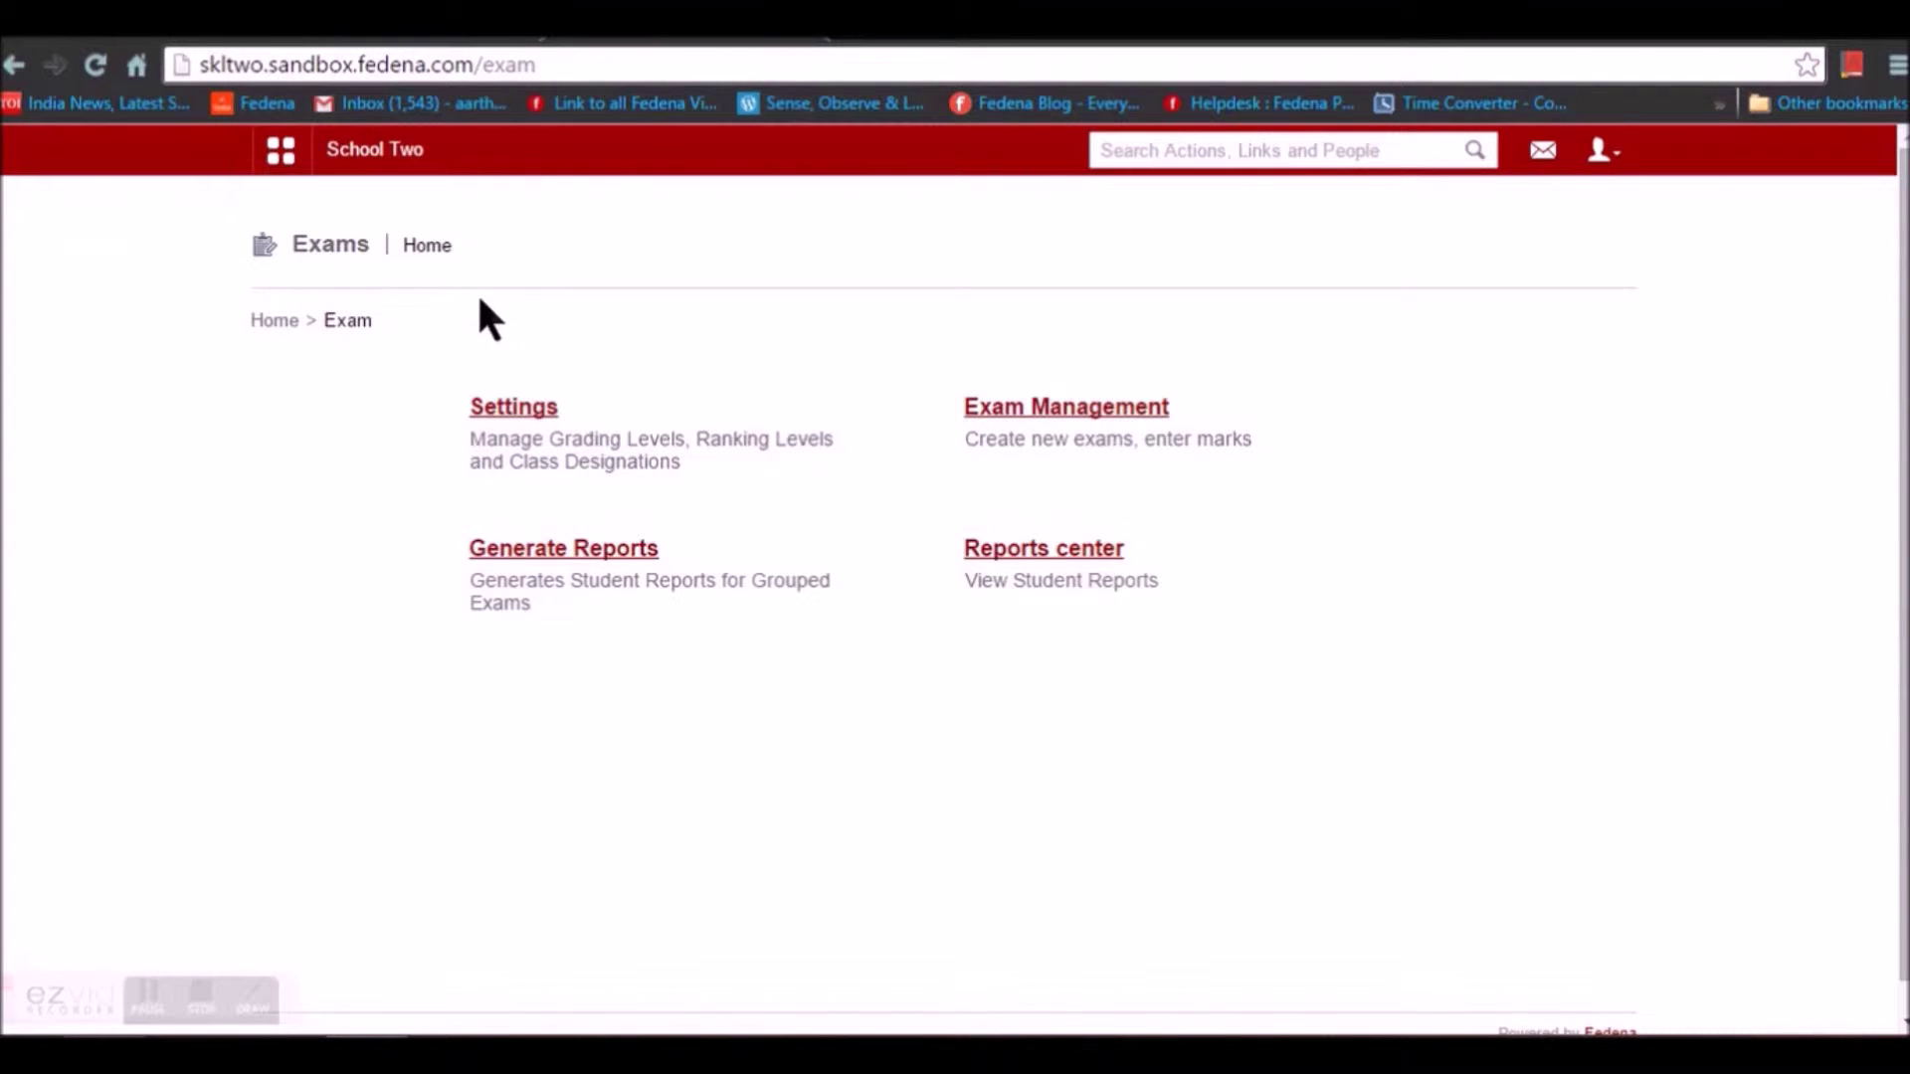
Show grading levels A+ through D (minimums 90 to 50) for batch G3 - A 2015 - 2016.
click(529, 408)
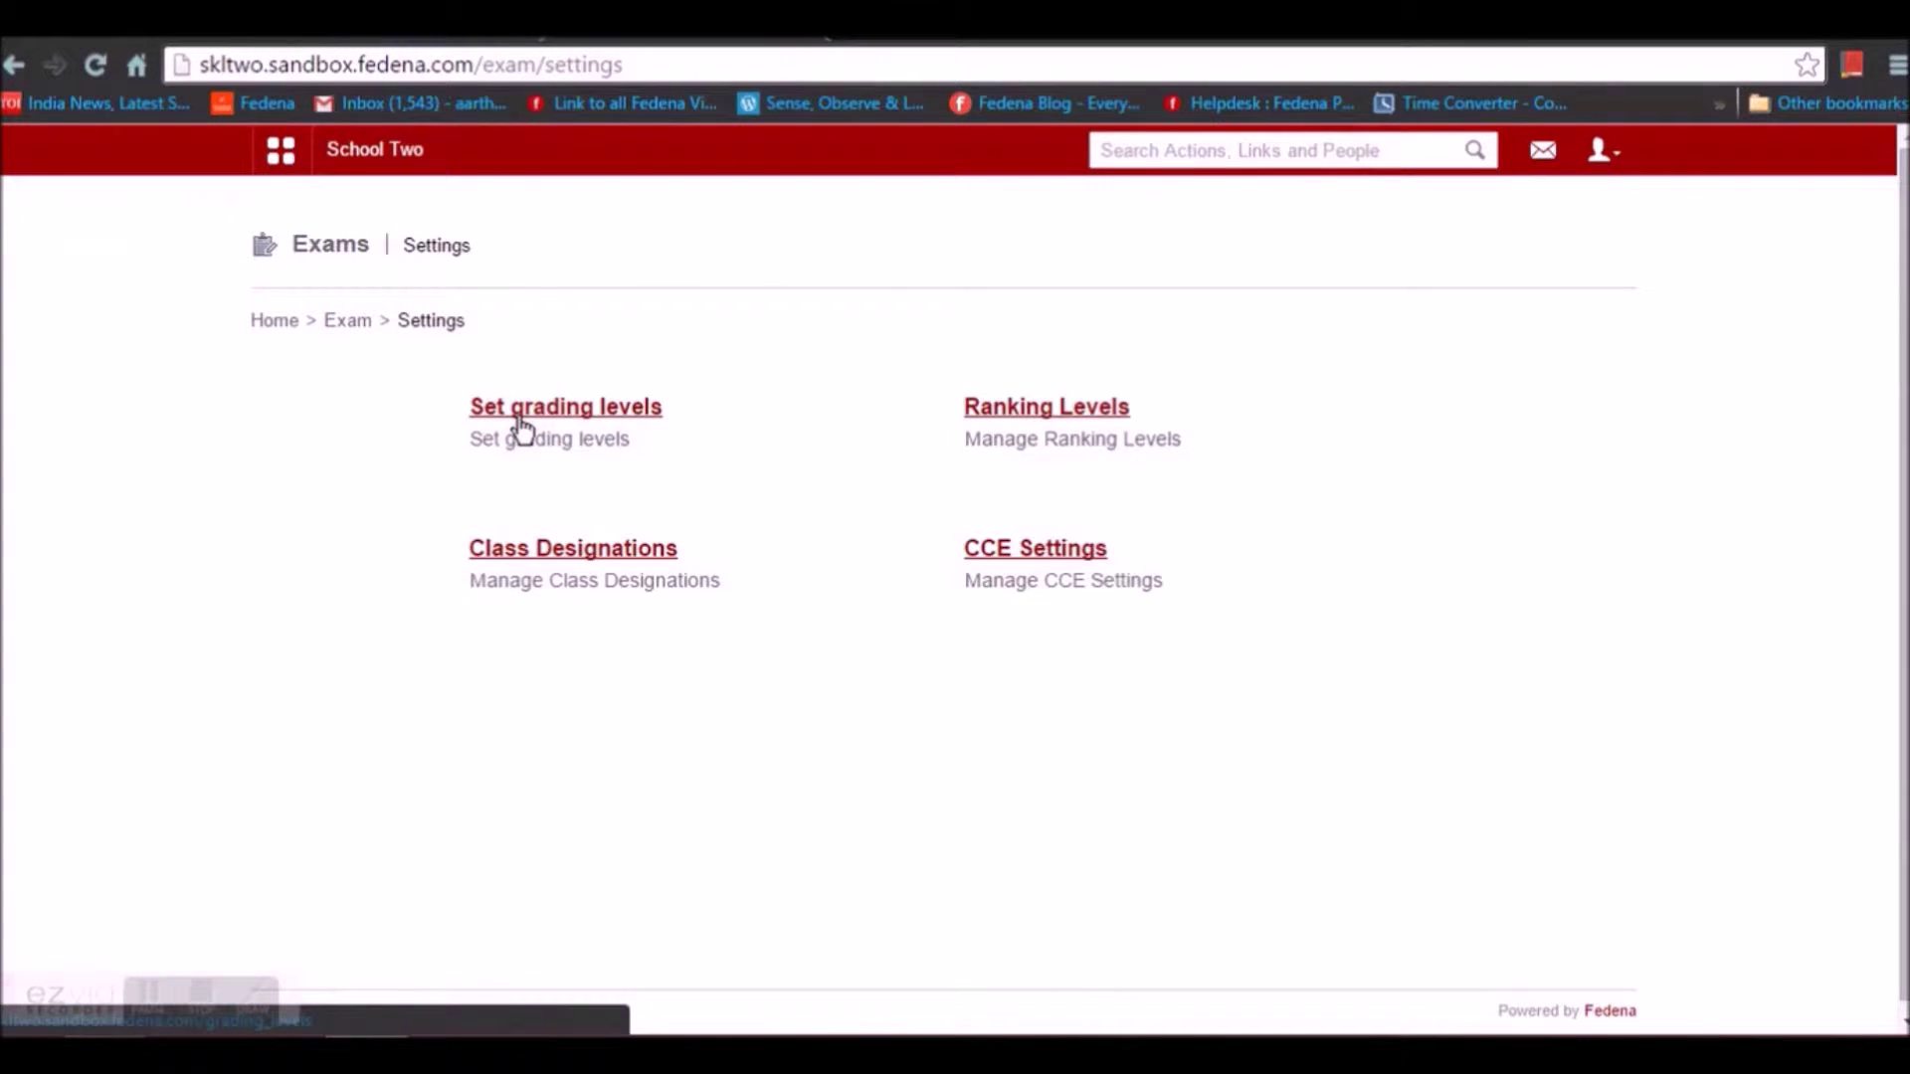
click(520, 426)
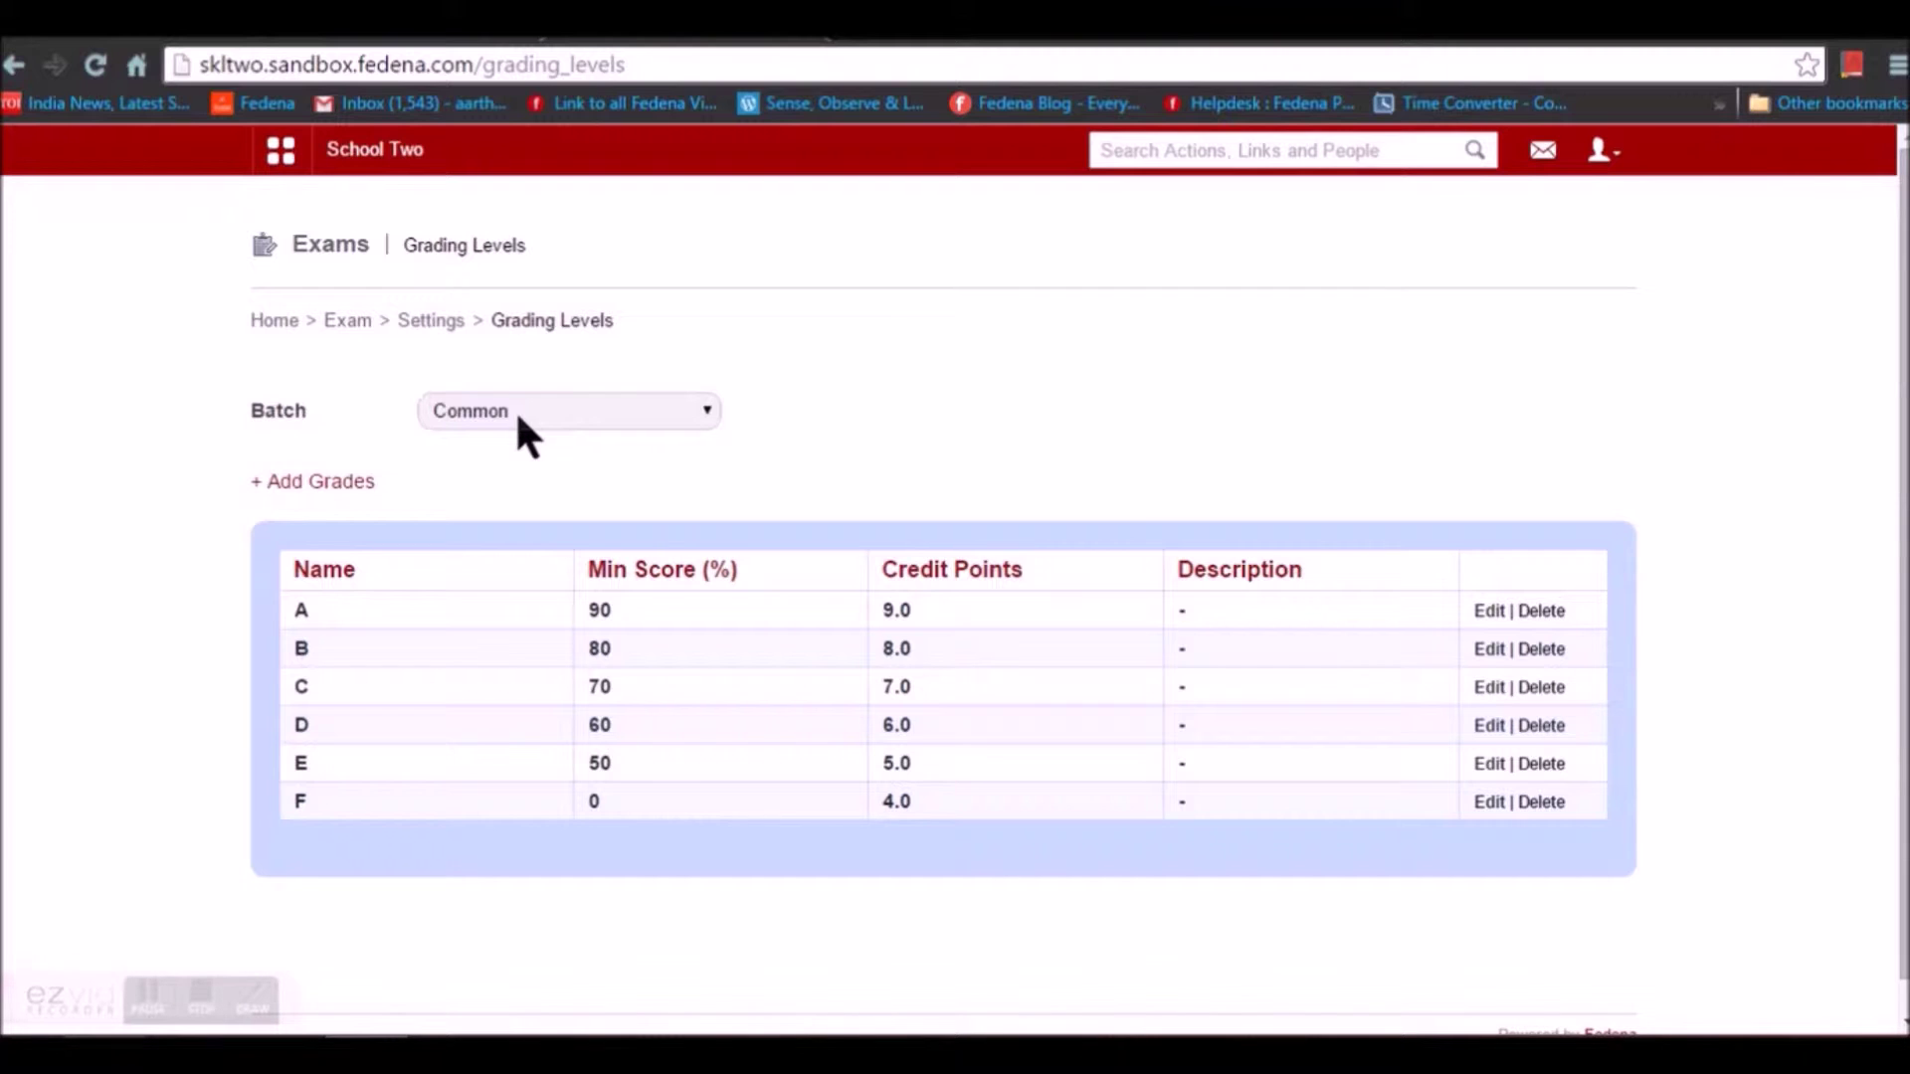
click(517, 423)
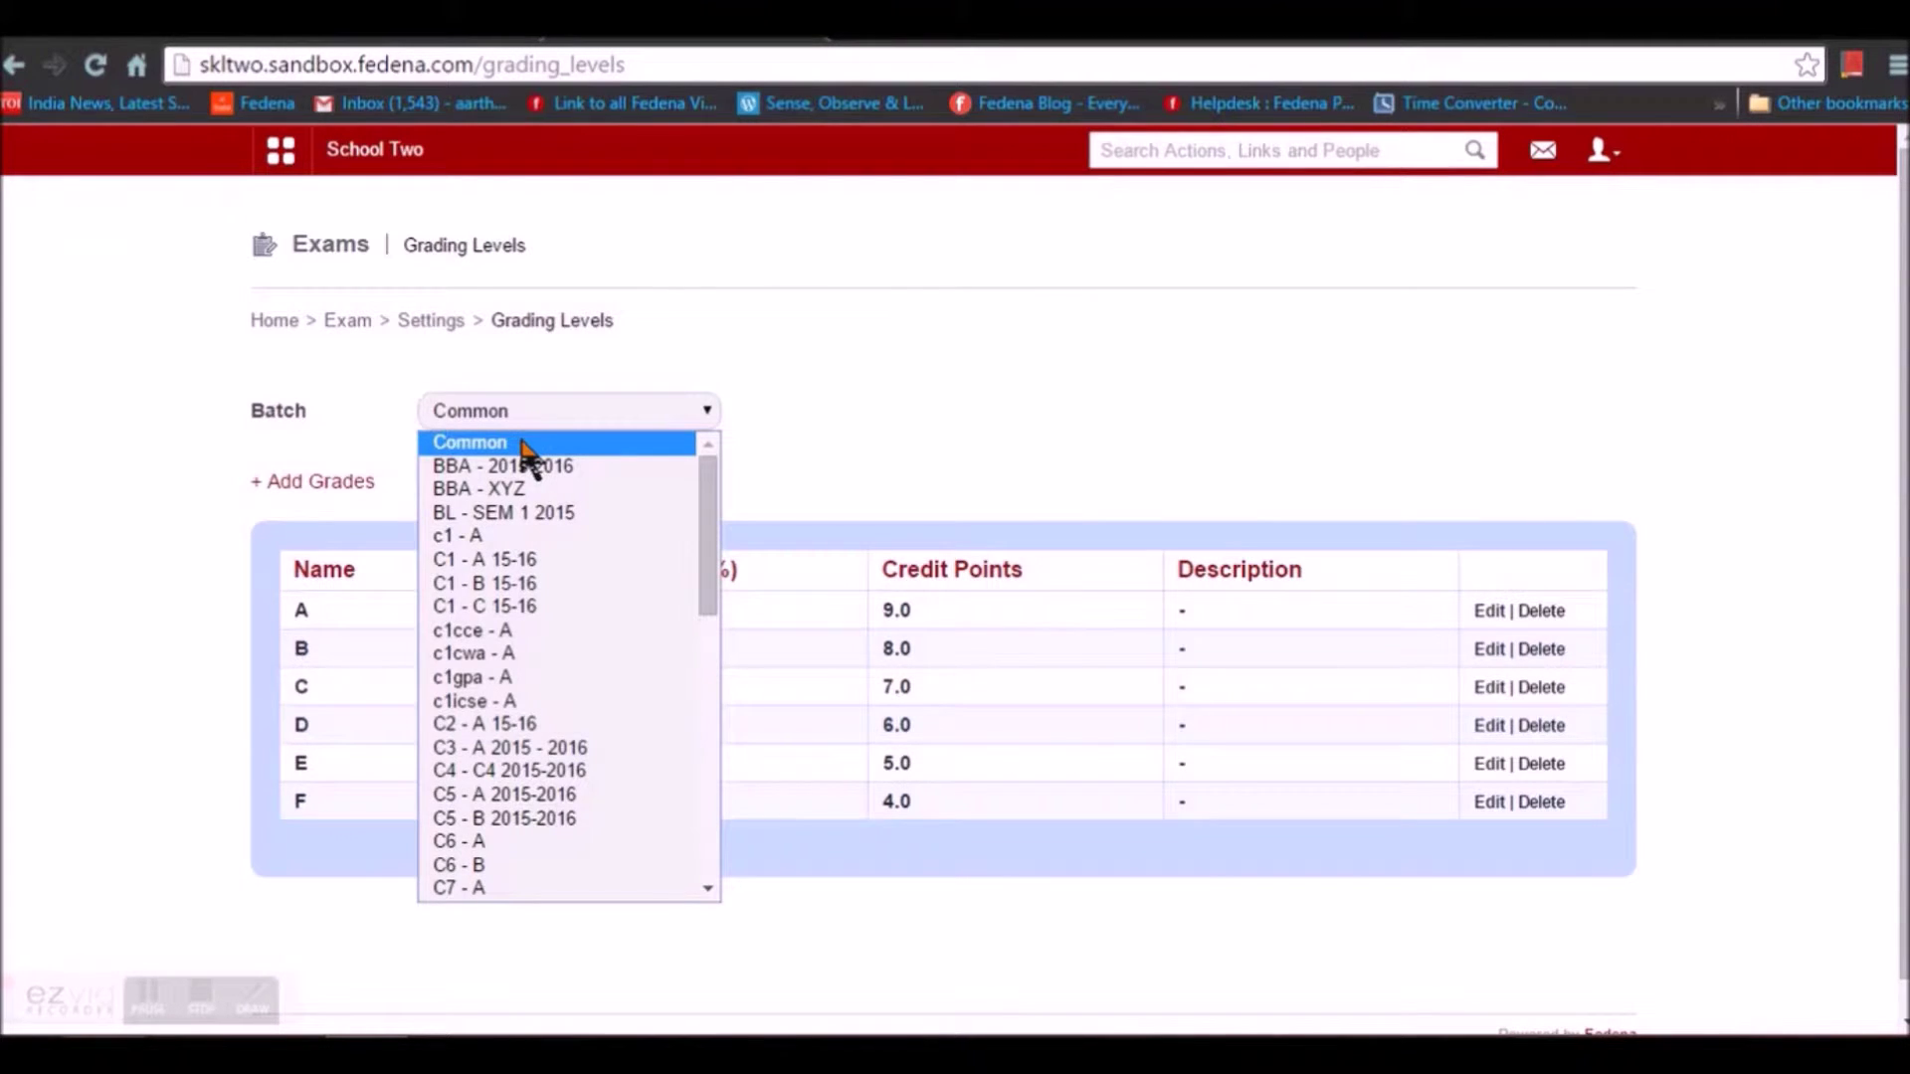
click(517, 443)
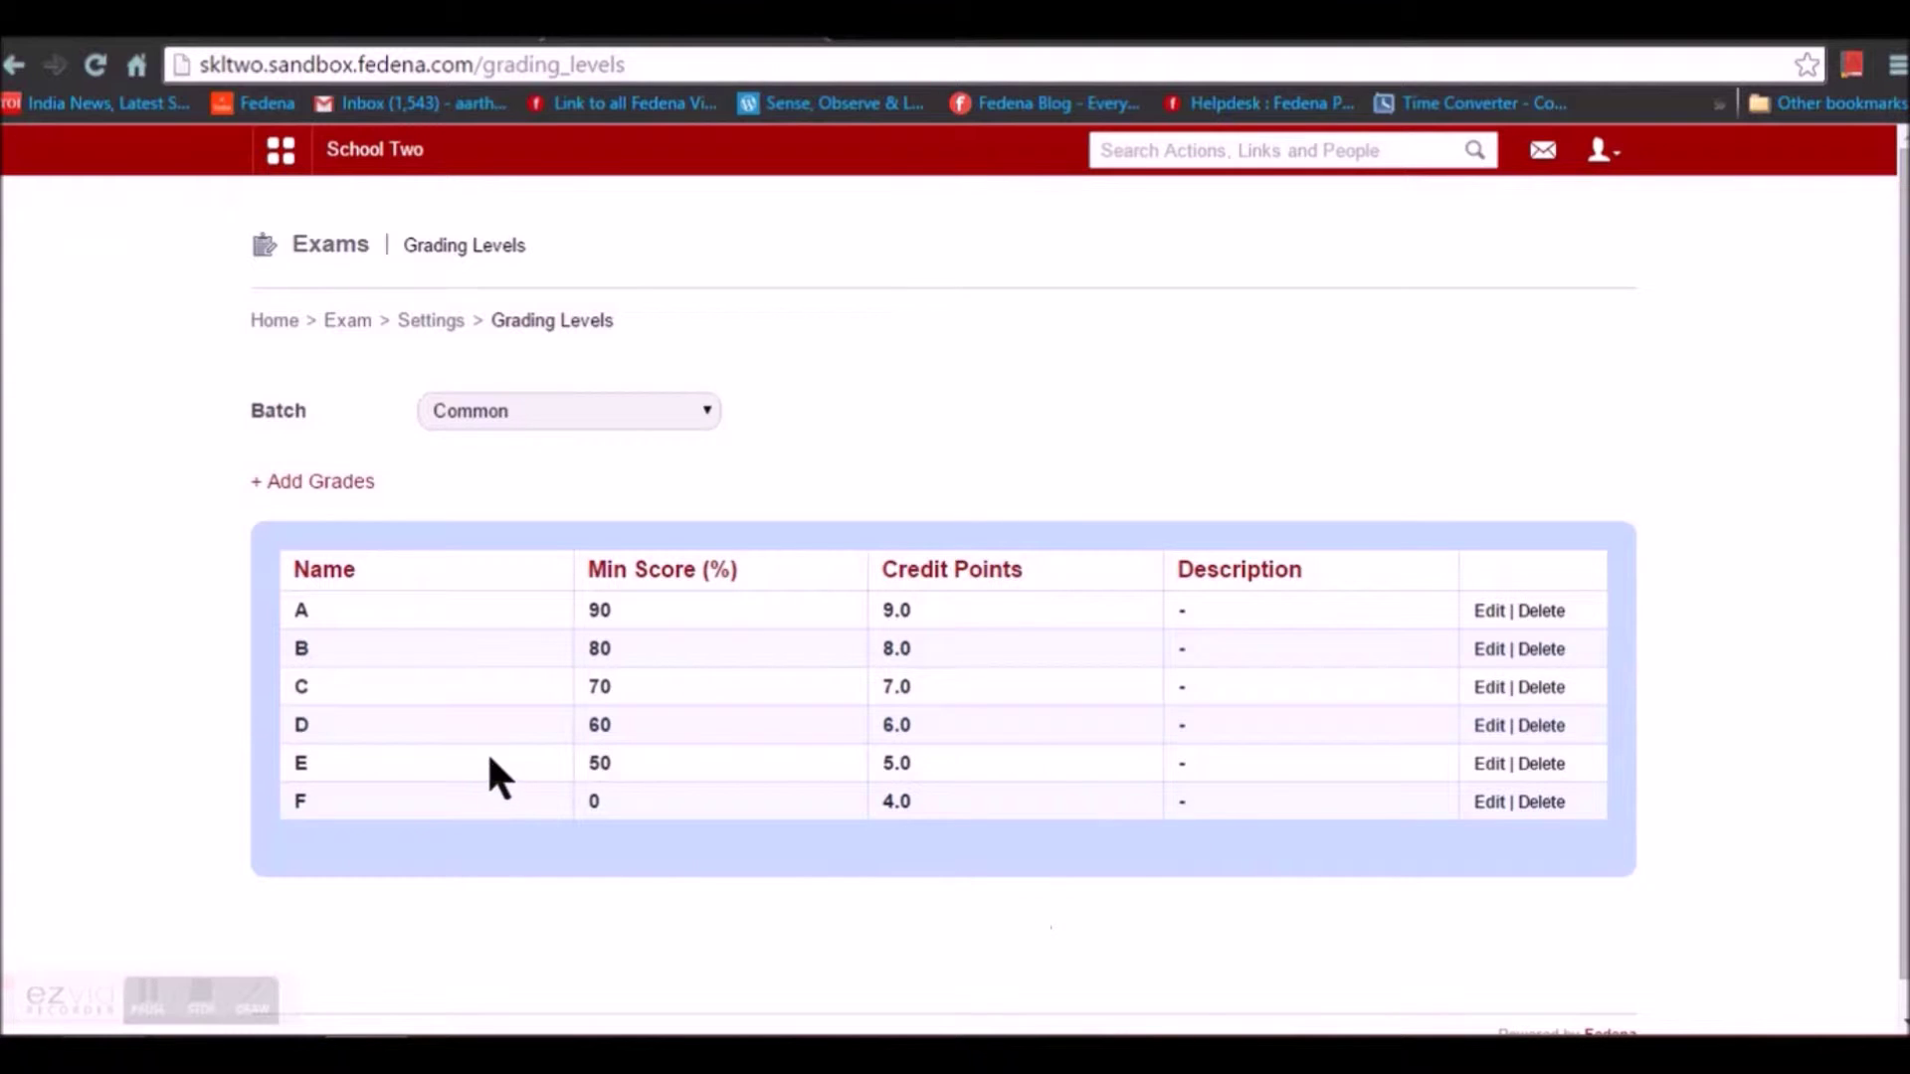
click(477, 408)
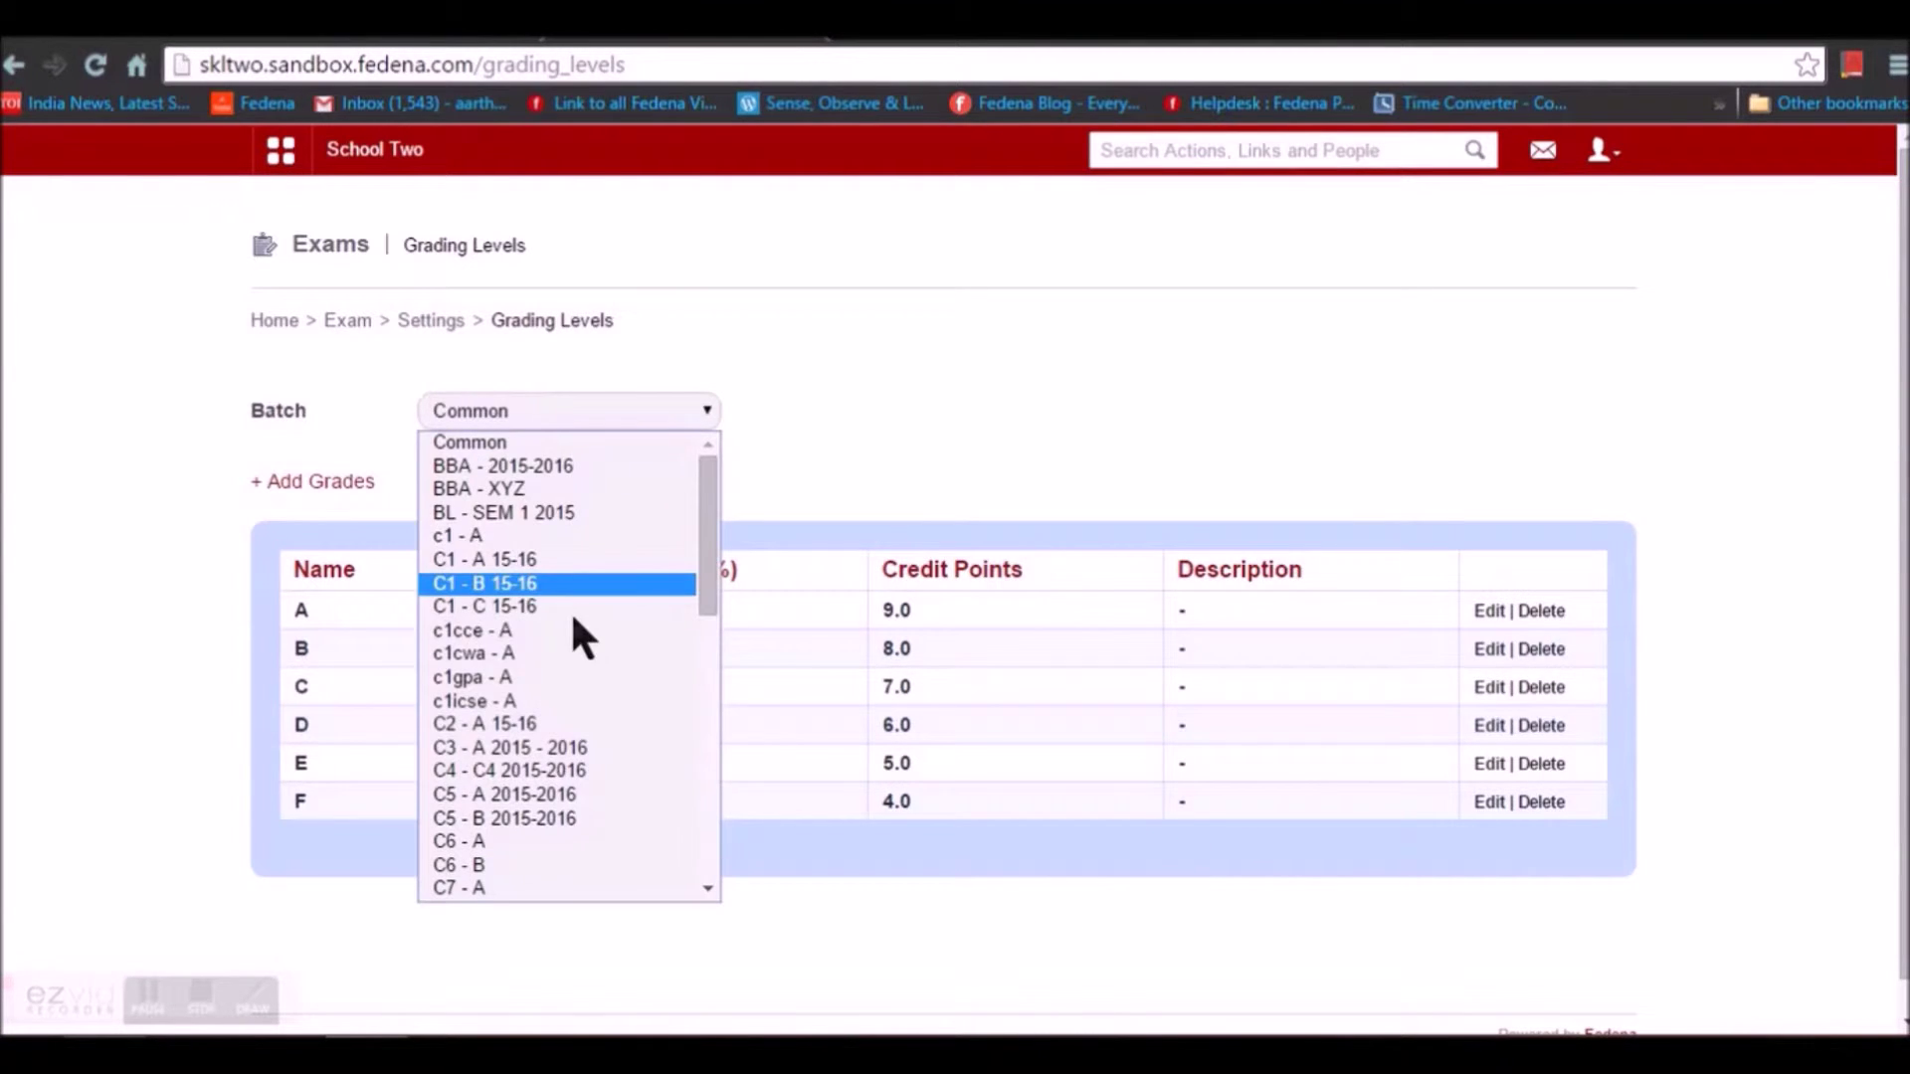
scroll(587, 642, down, 3)
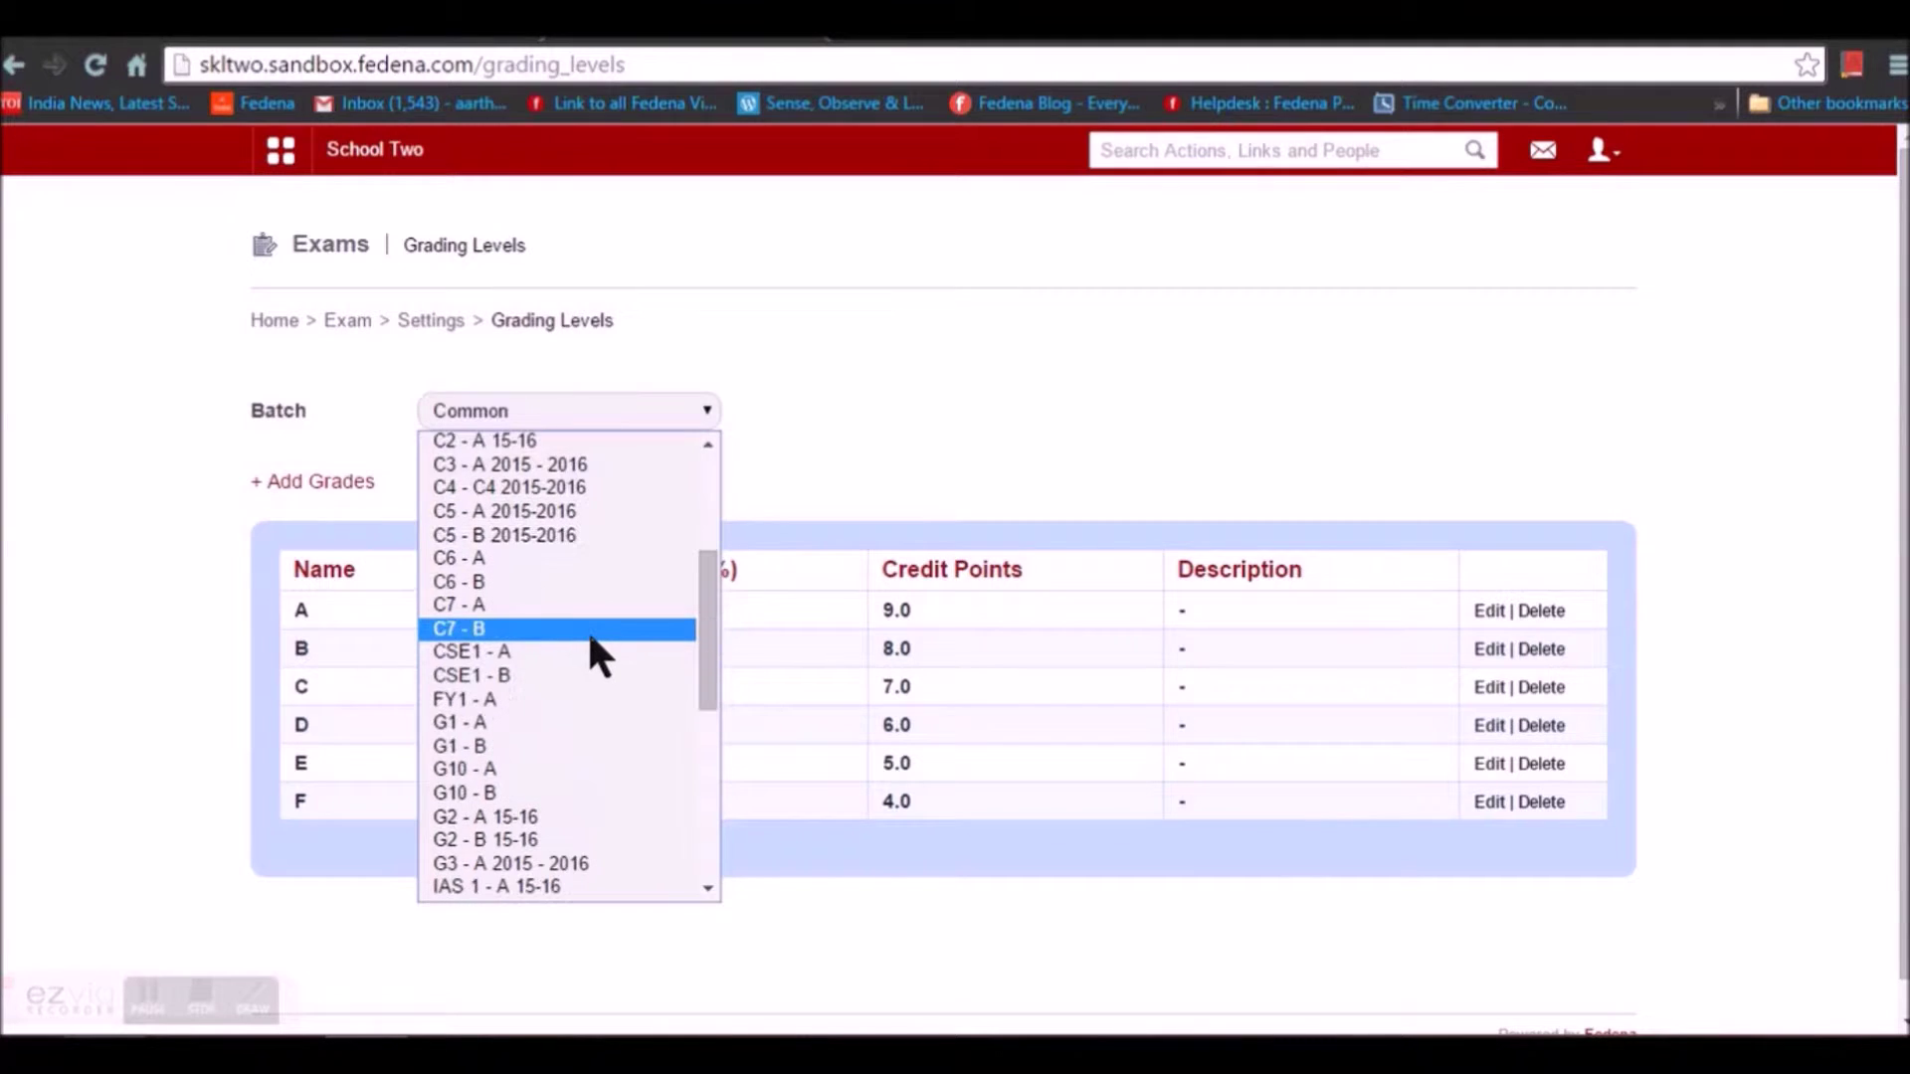
click(557, 865)
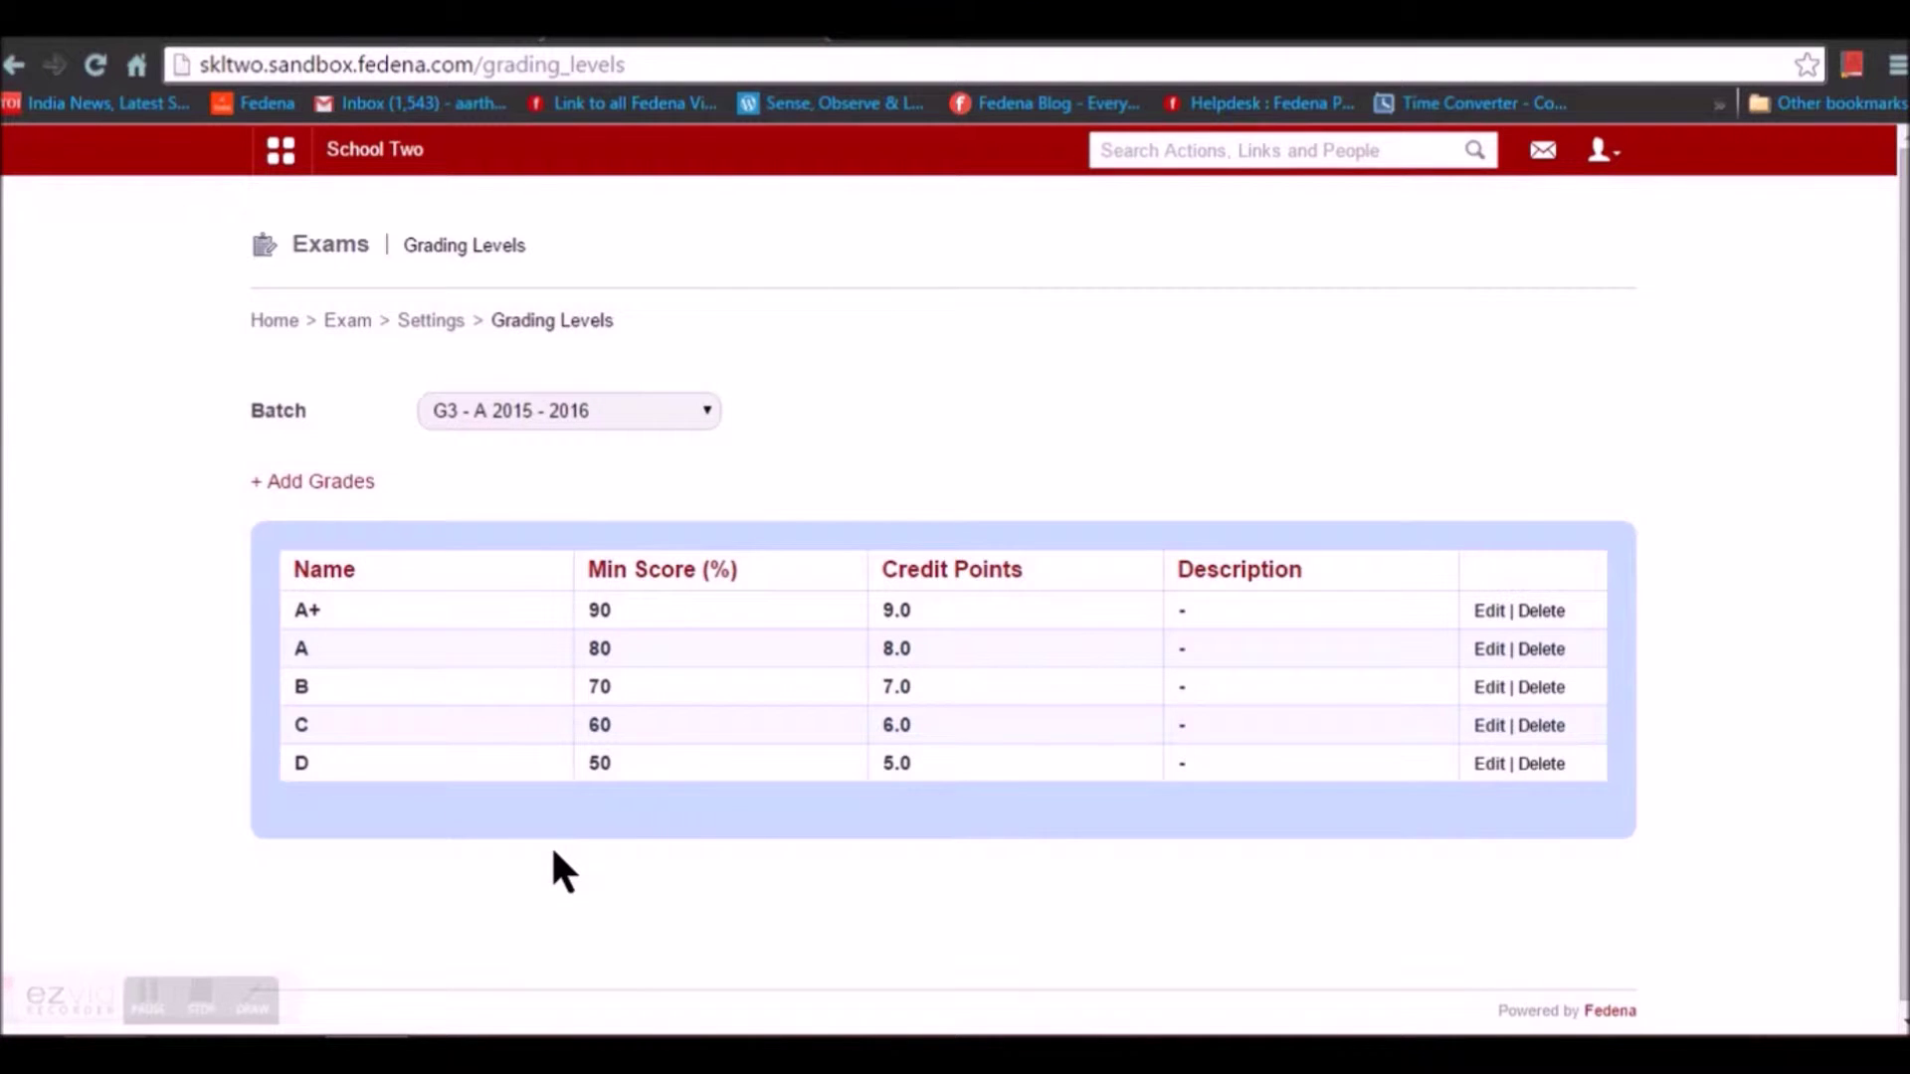
click(1489, 611)
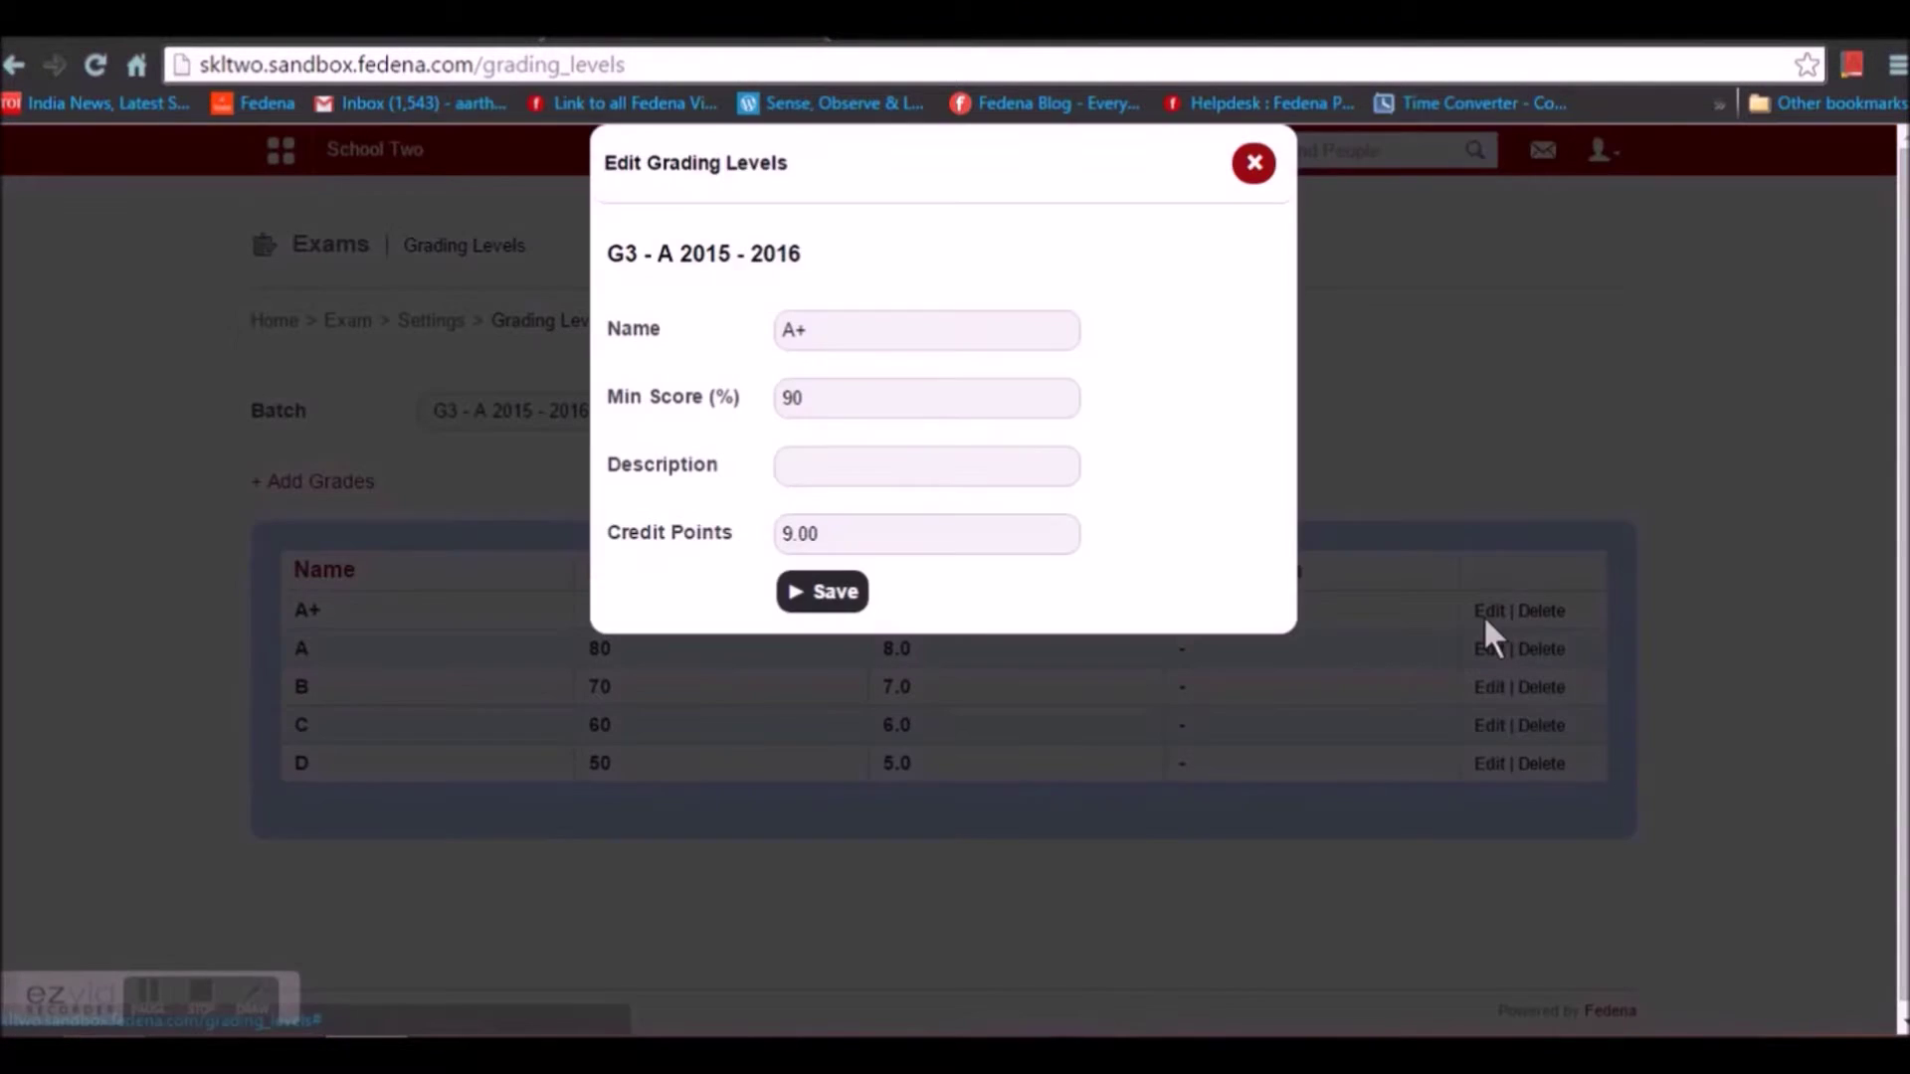
double_click(912, 329)
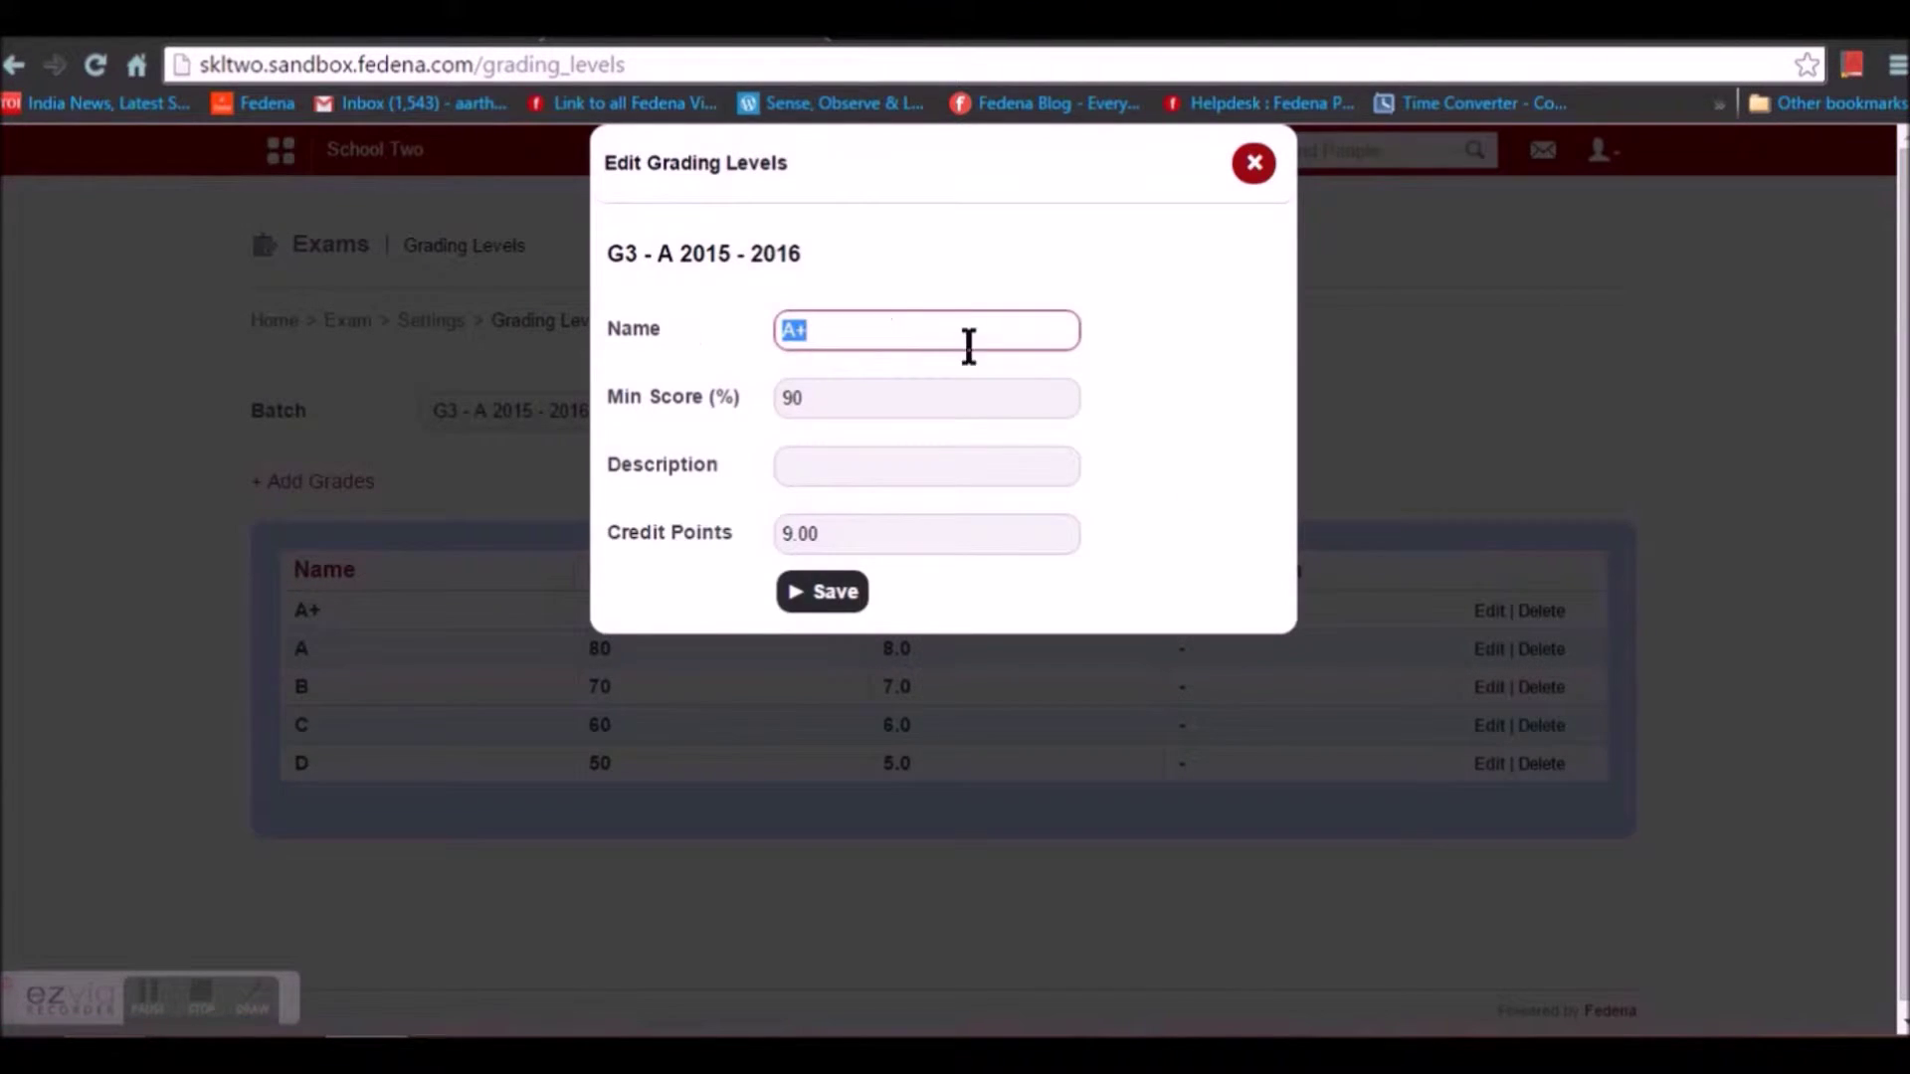
click(957, 414)
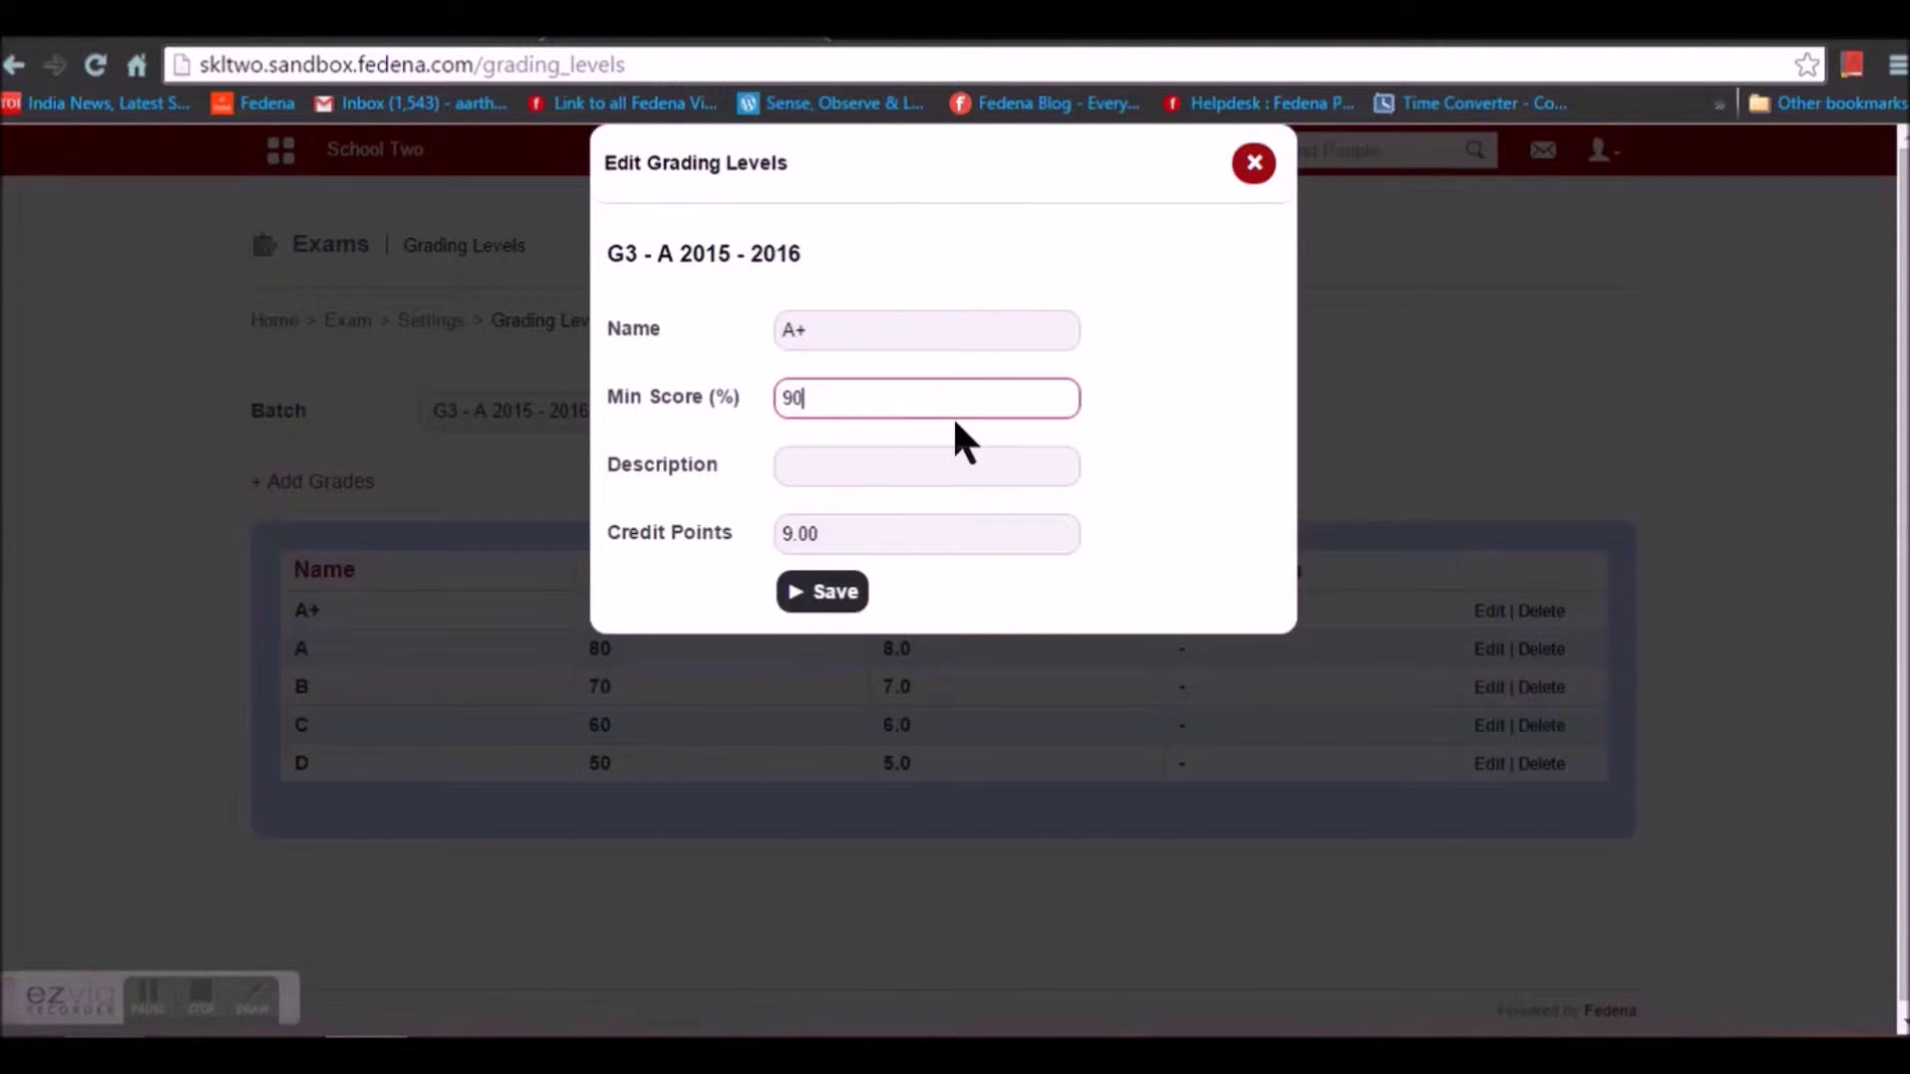
click(866, 542)
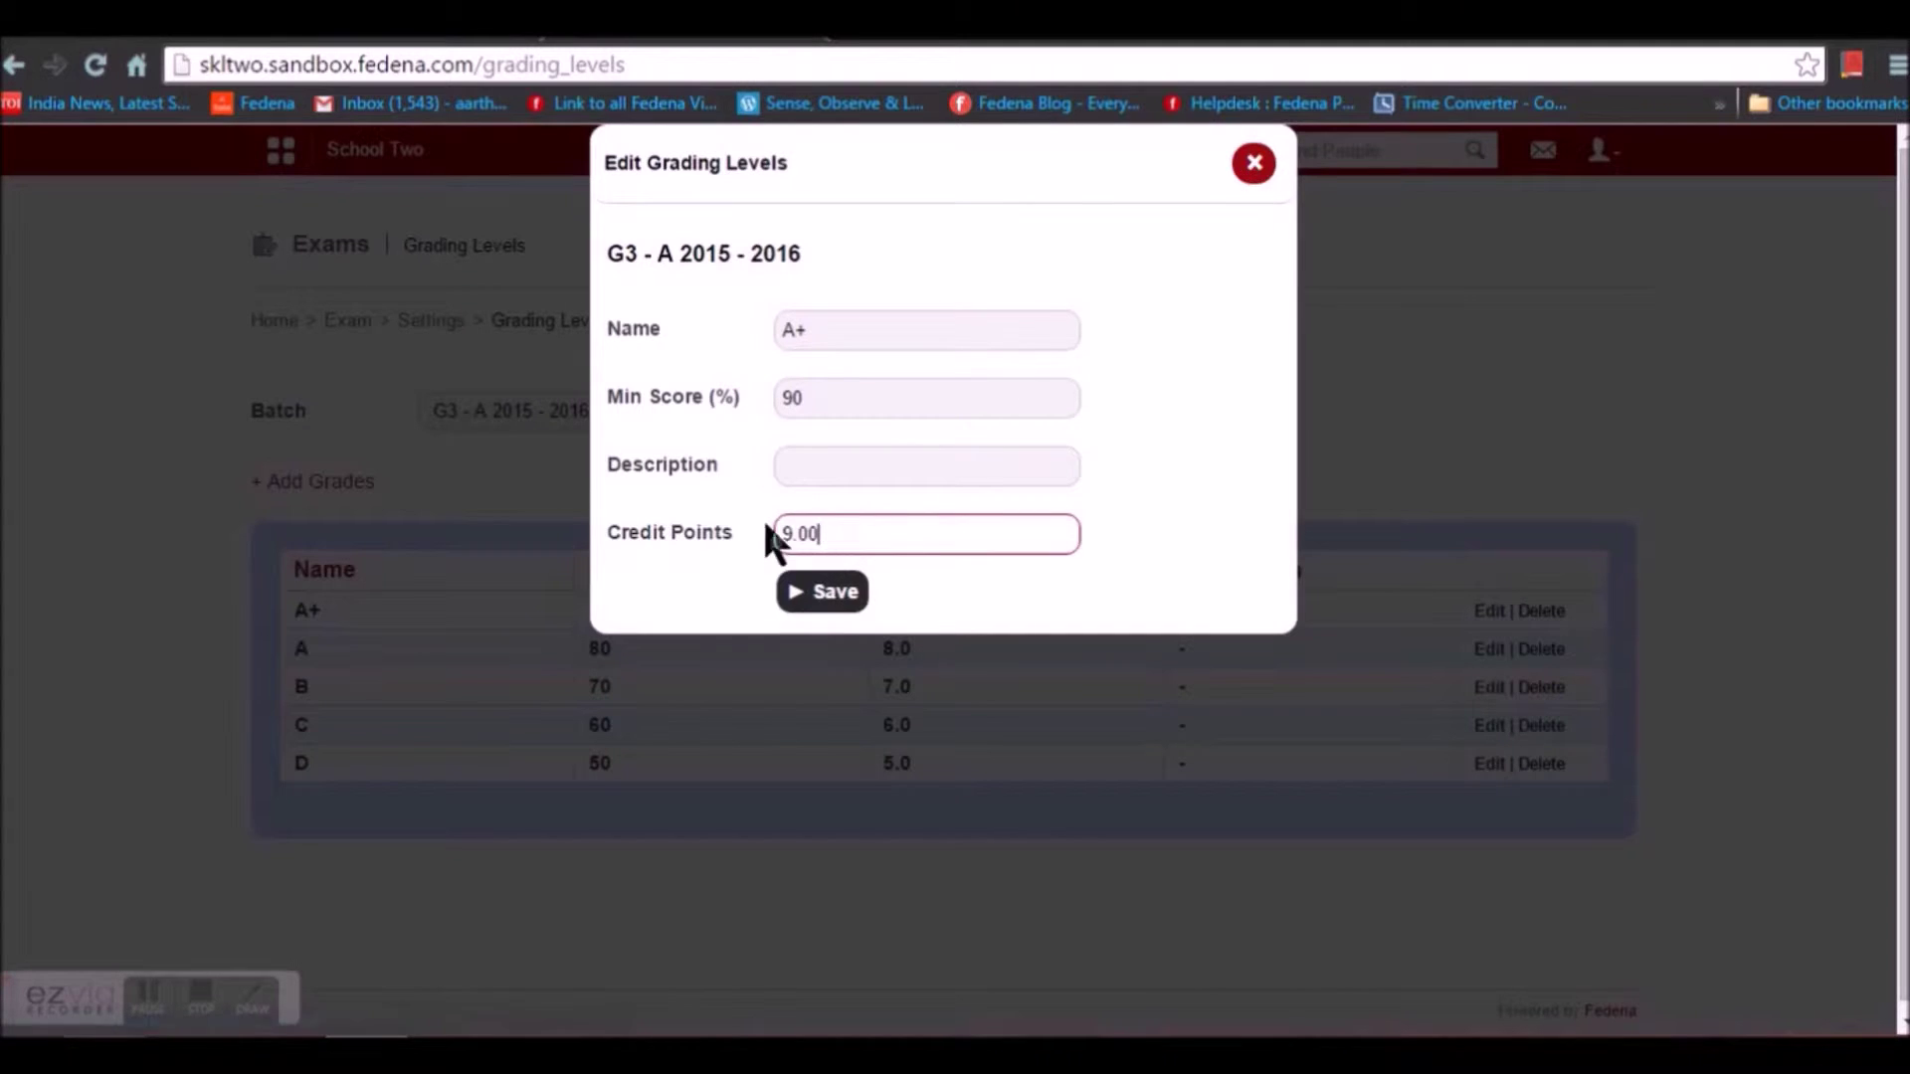
click(1255, 164)
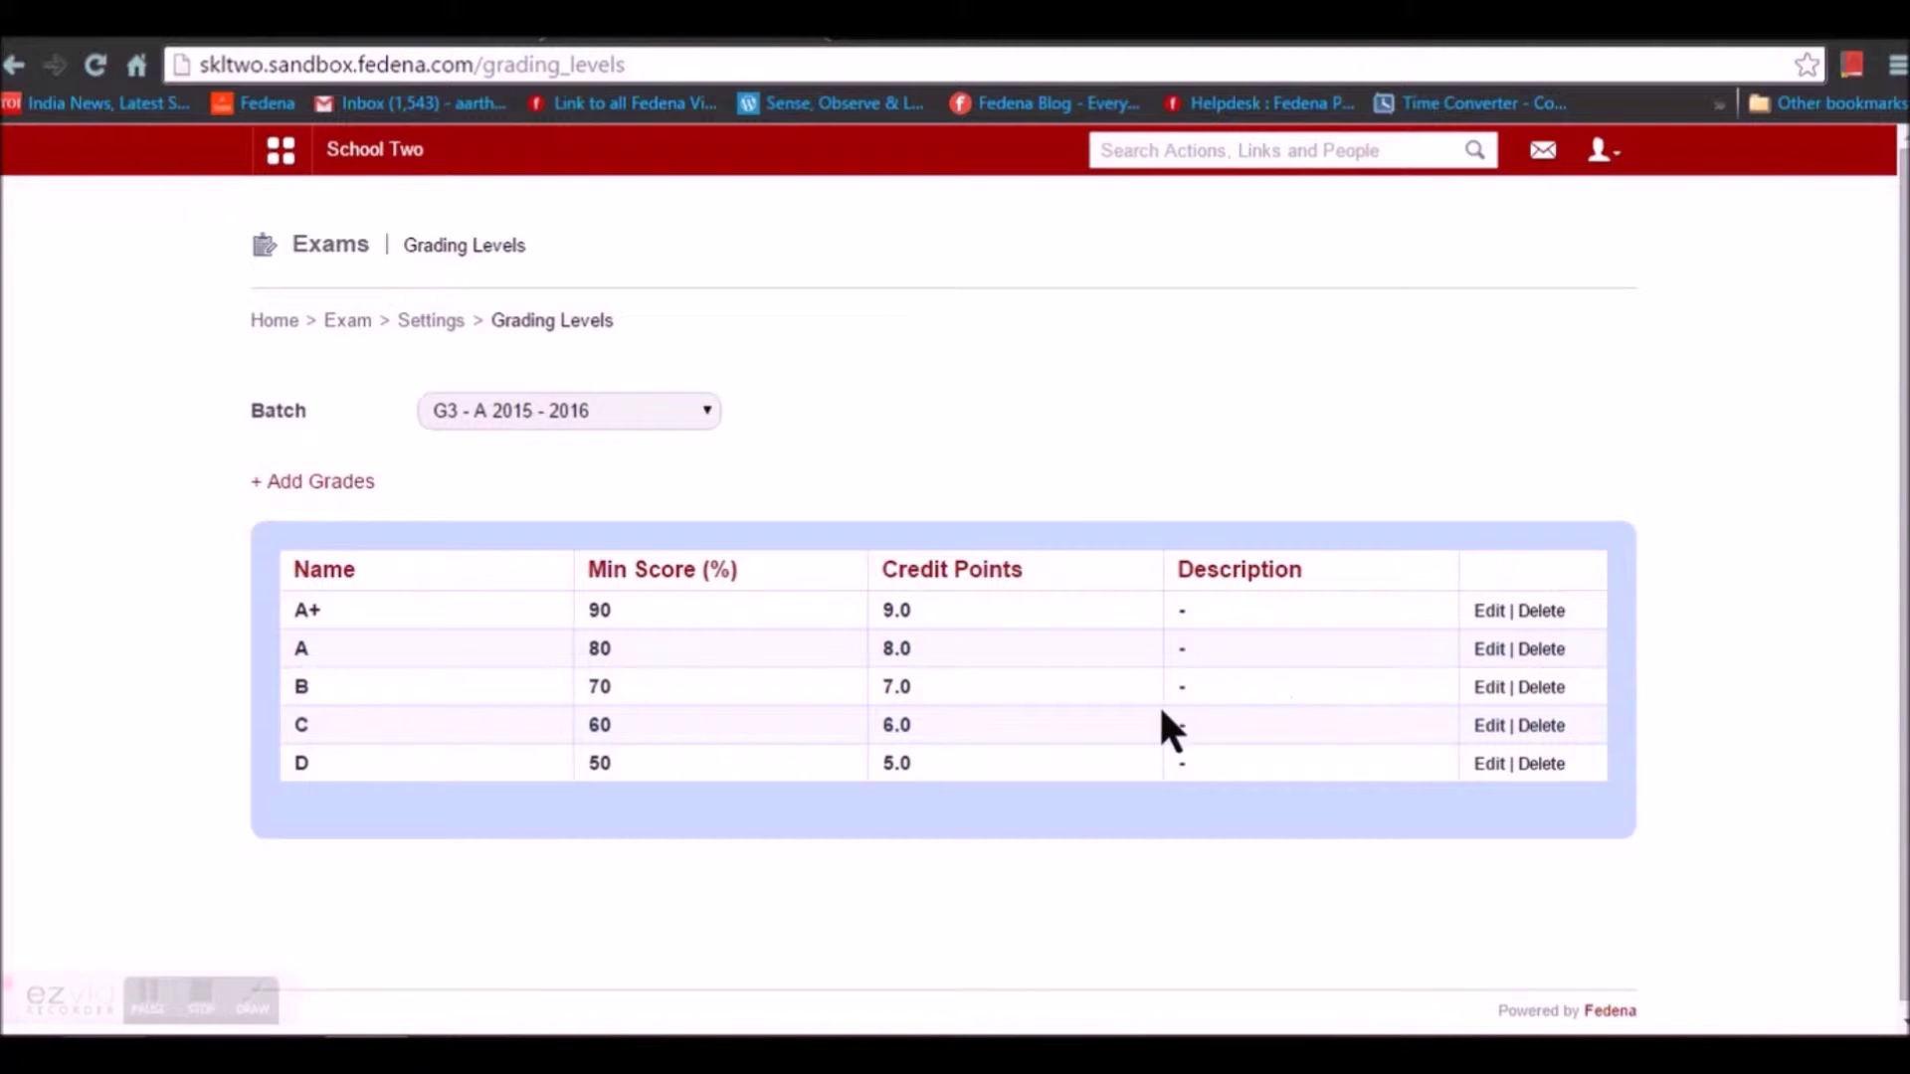
Go from exam settings through CCE Settings and Basic Settings to the CCE Grade Sets list.
click(429, 335)
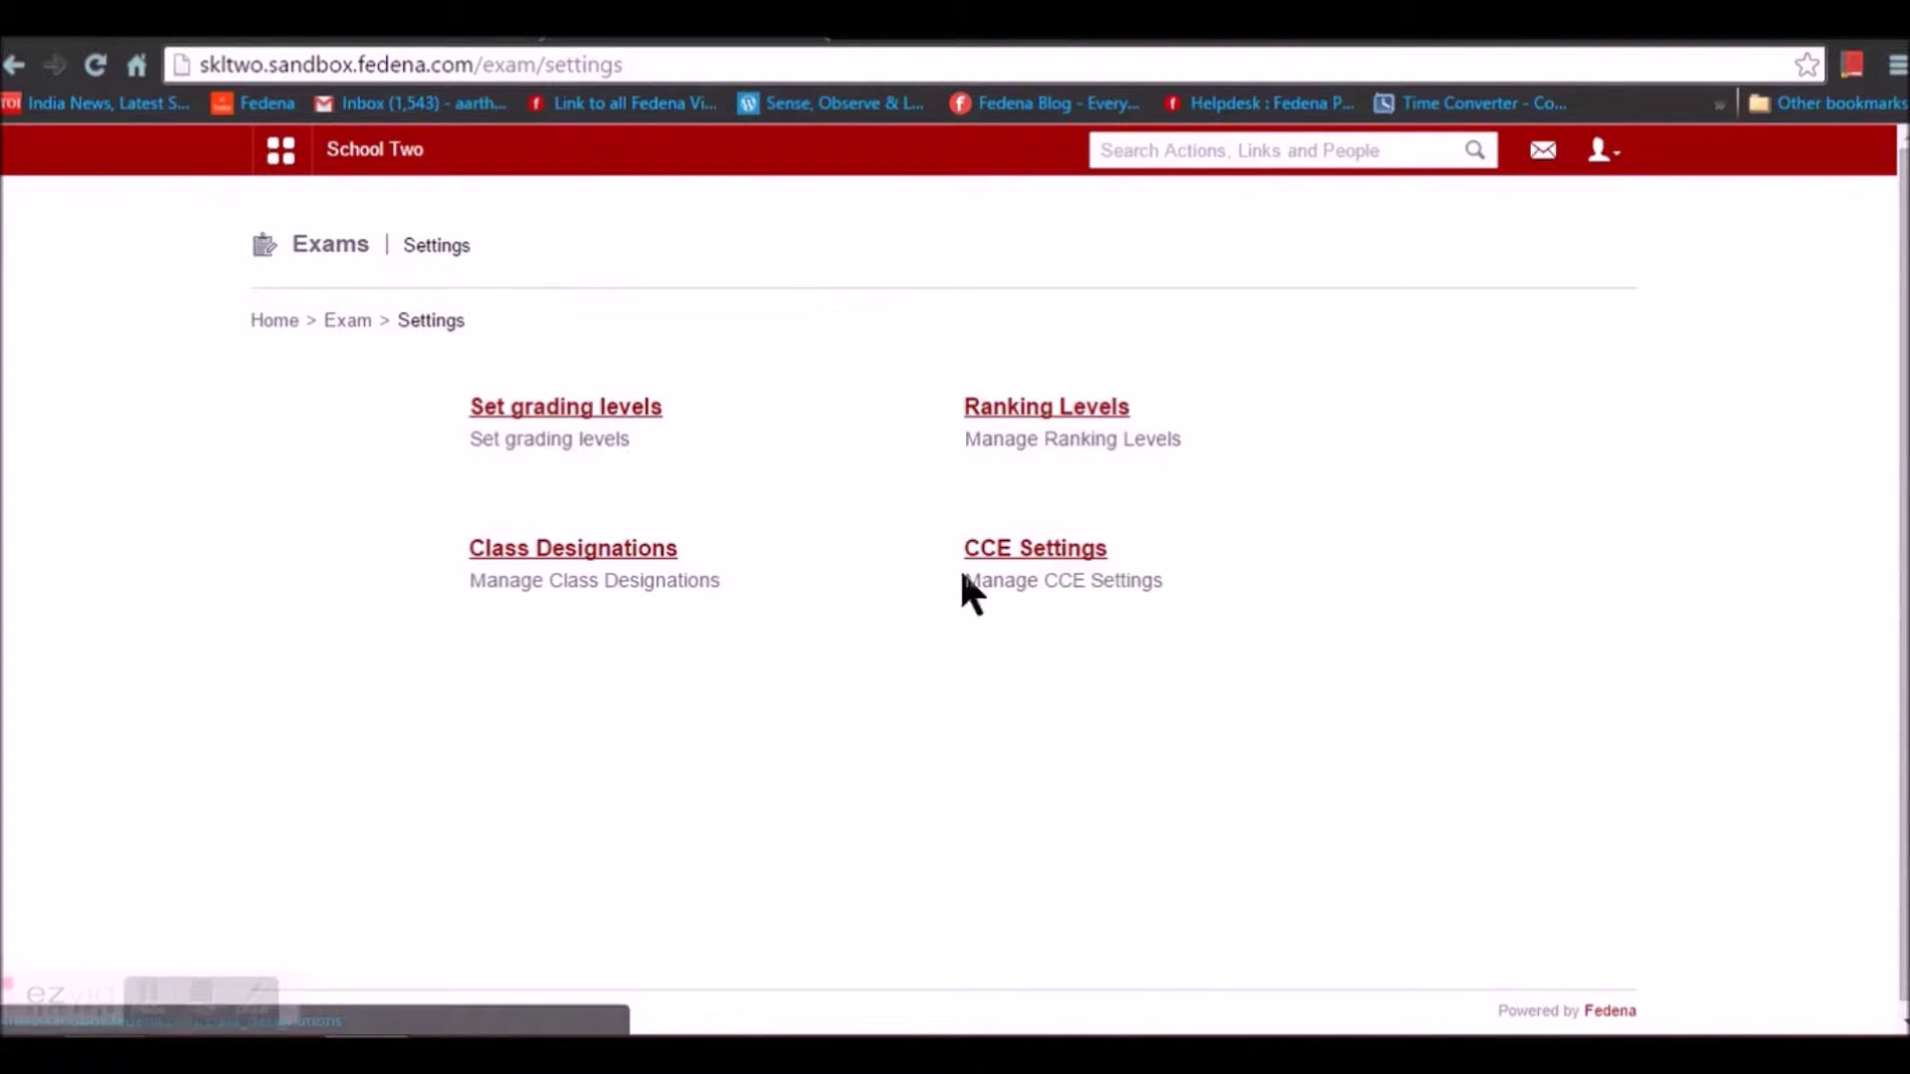
click(1015, 558)
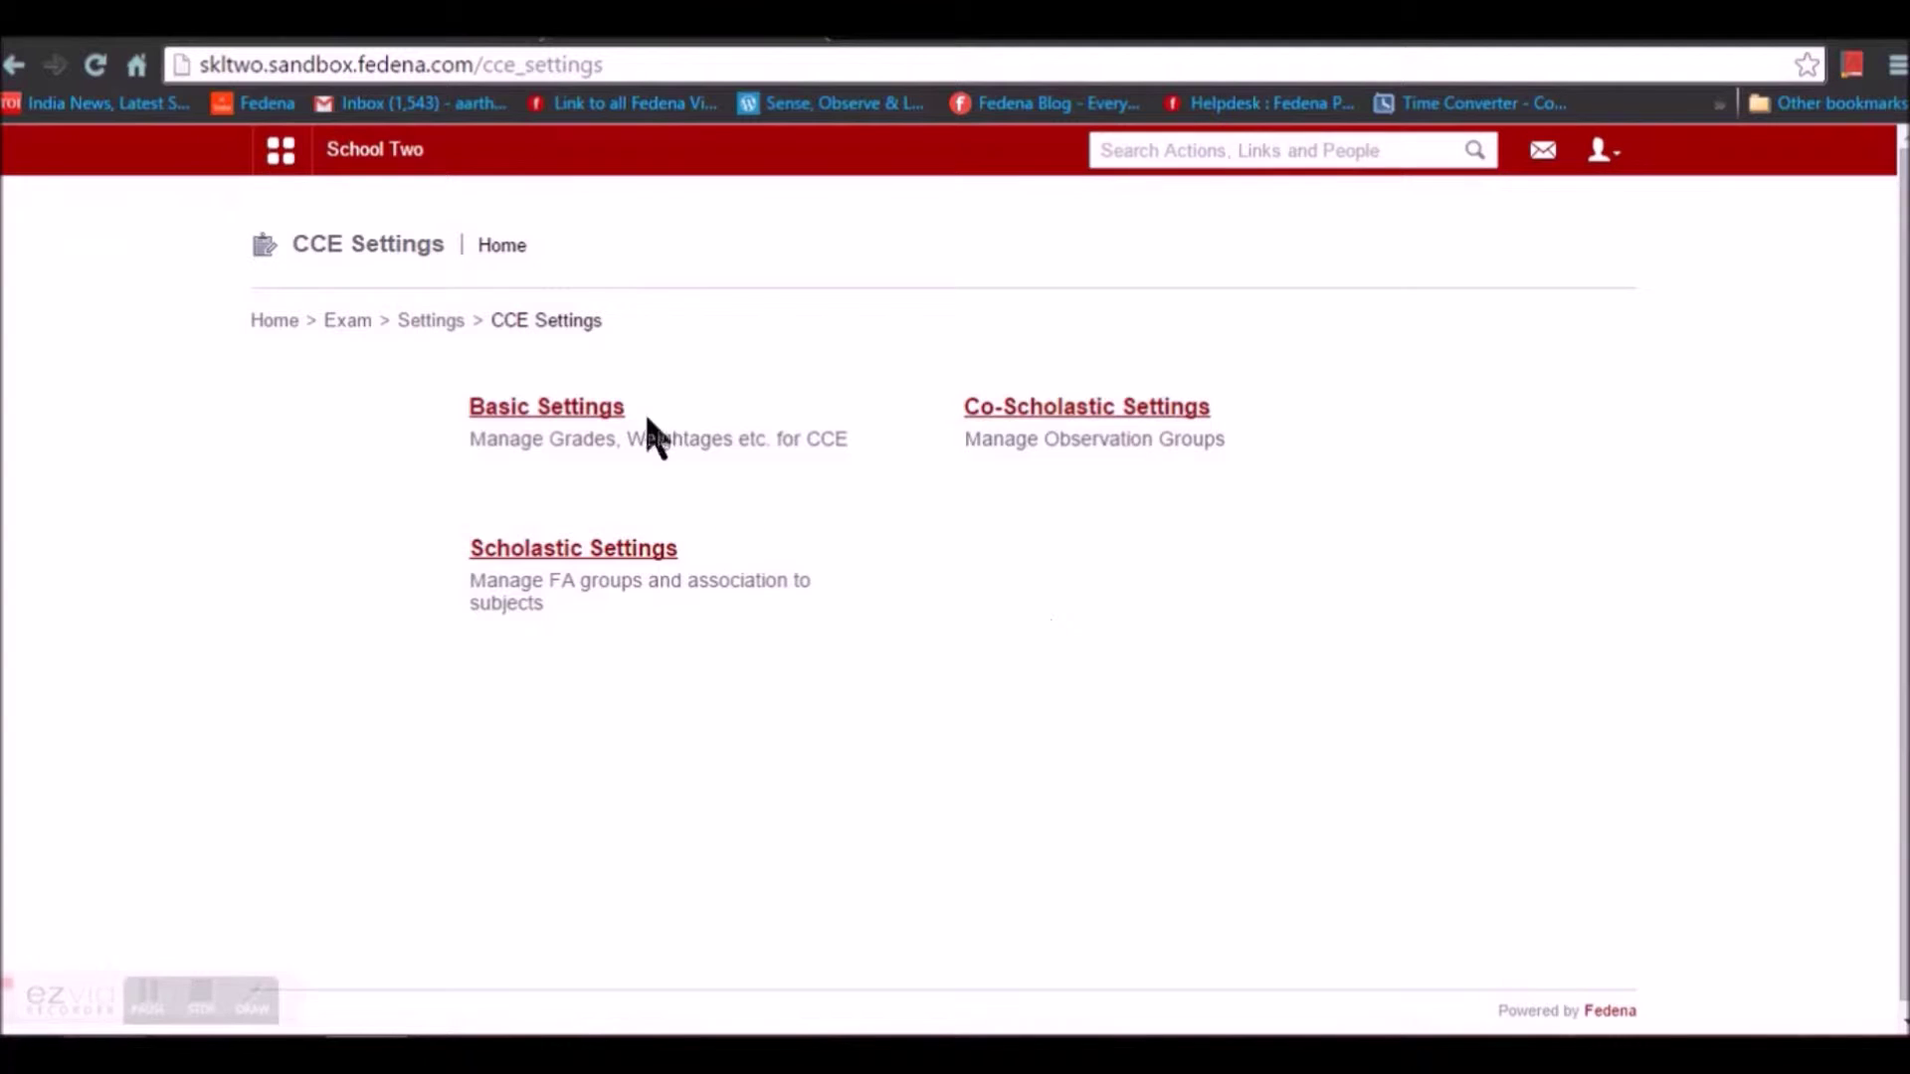
click(567, 409)
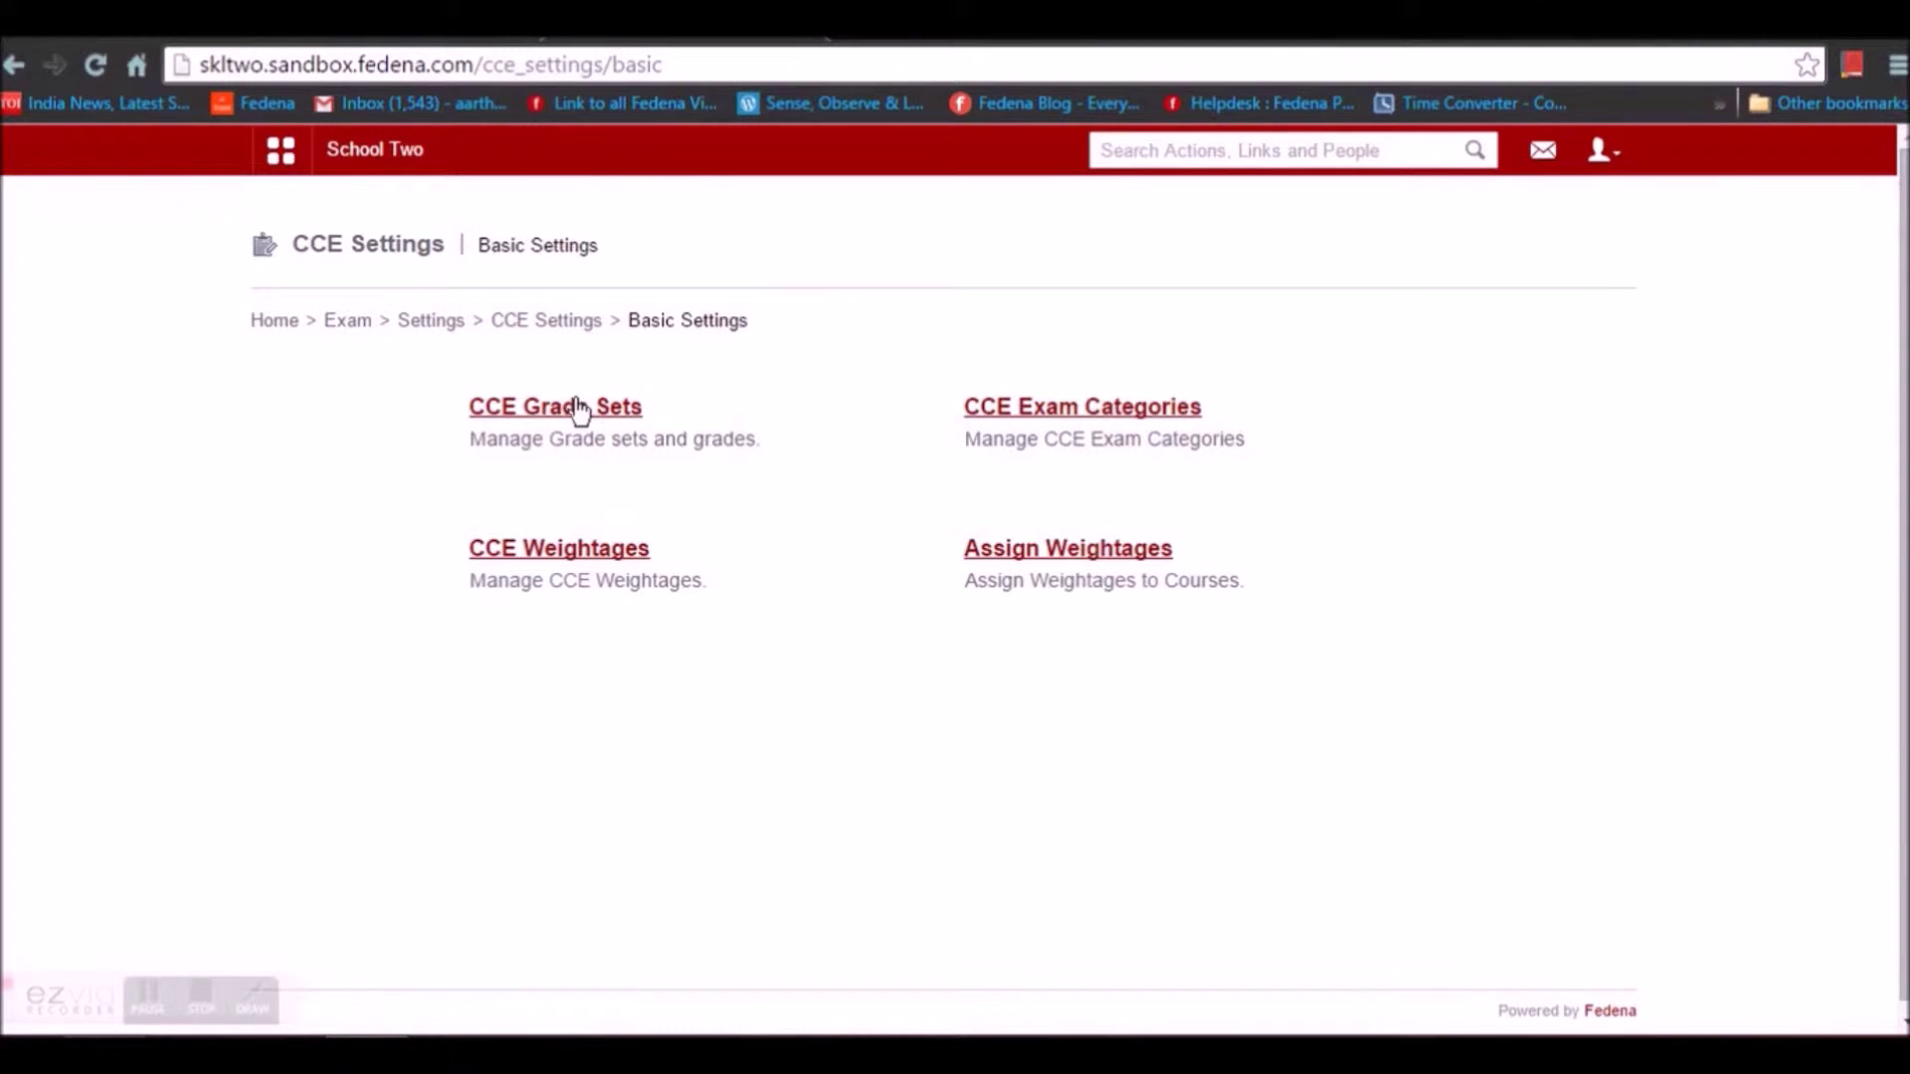
click(579, 410)
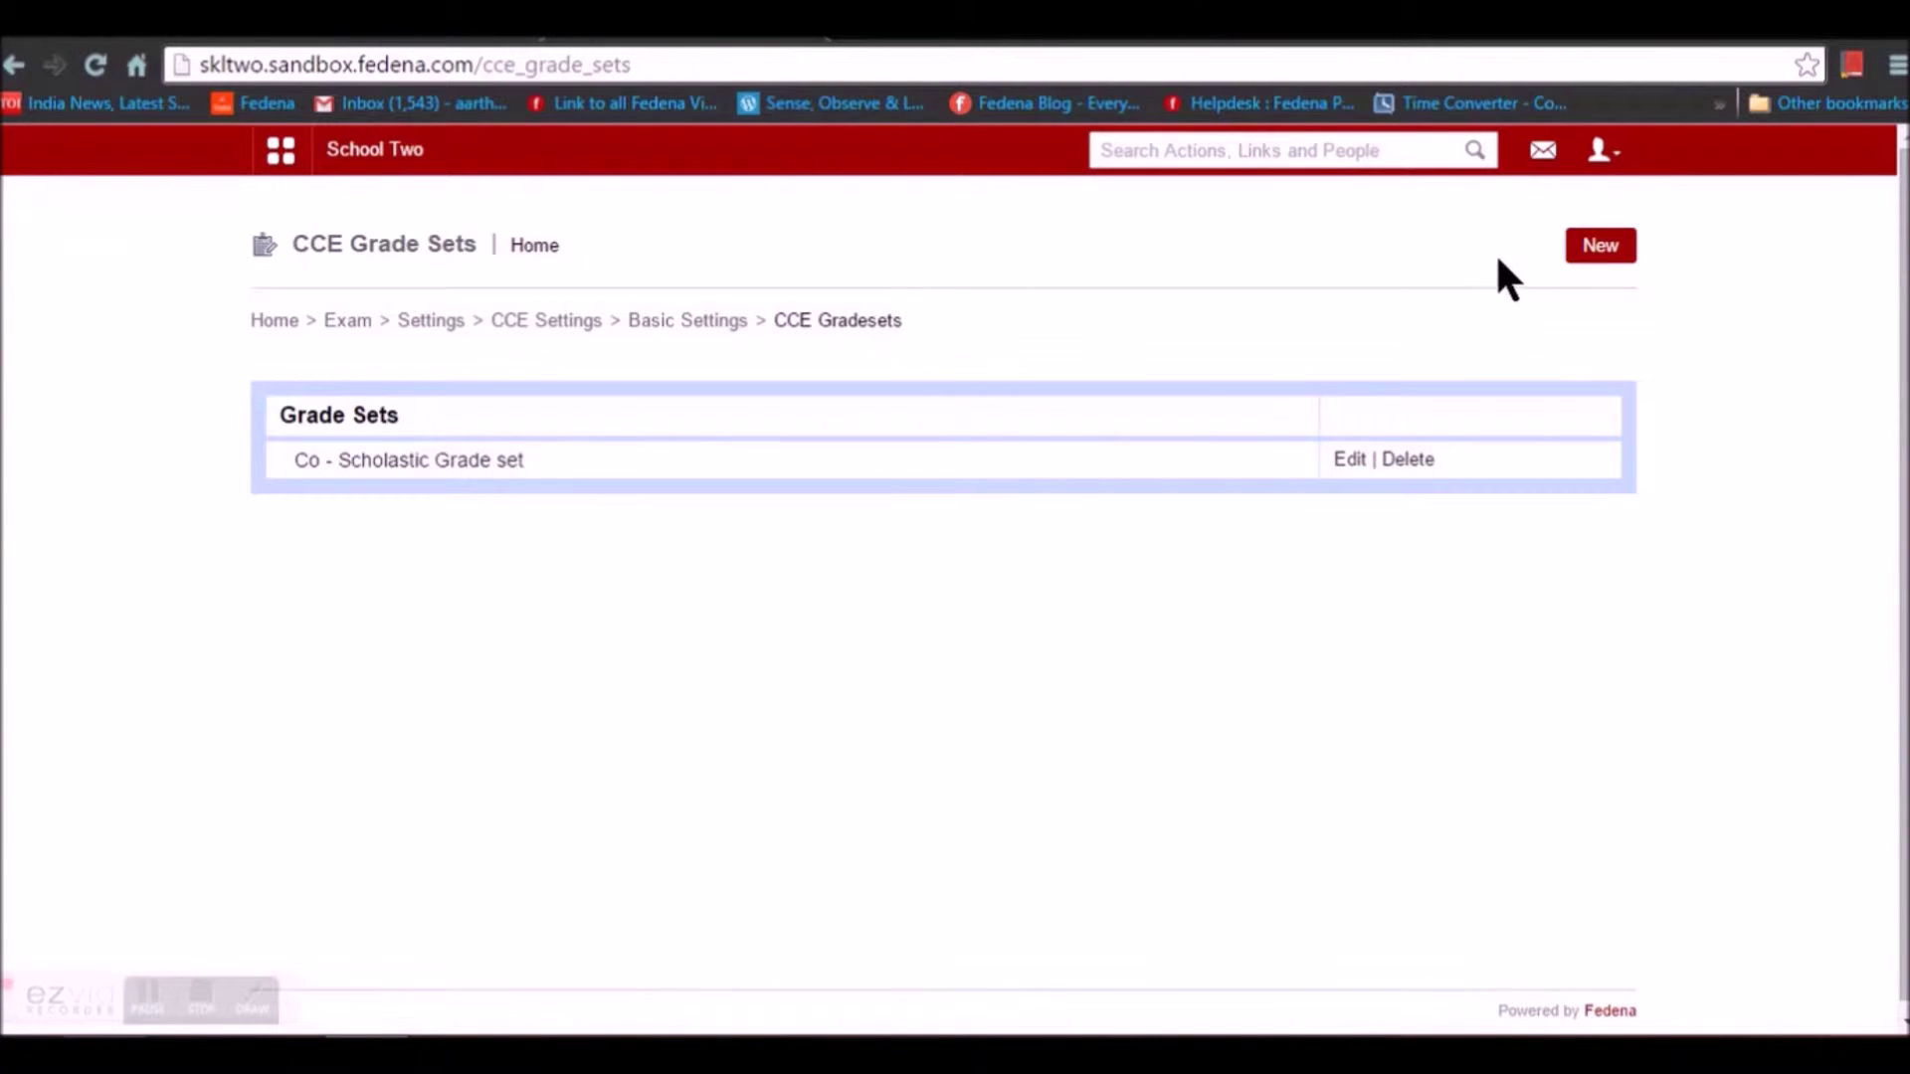
Re-save the Co - Scholastic Grade set without changes.
click(1590, 255)
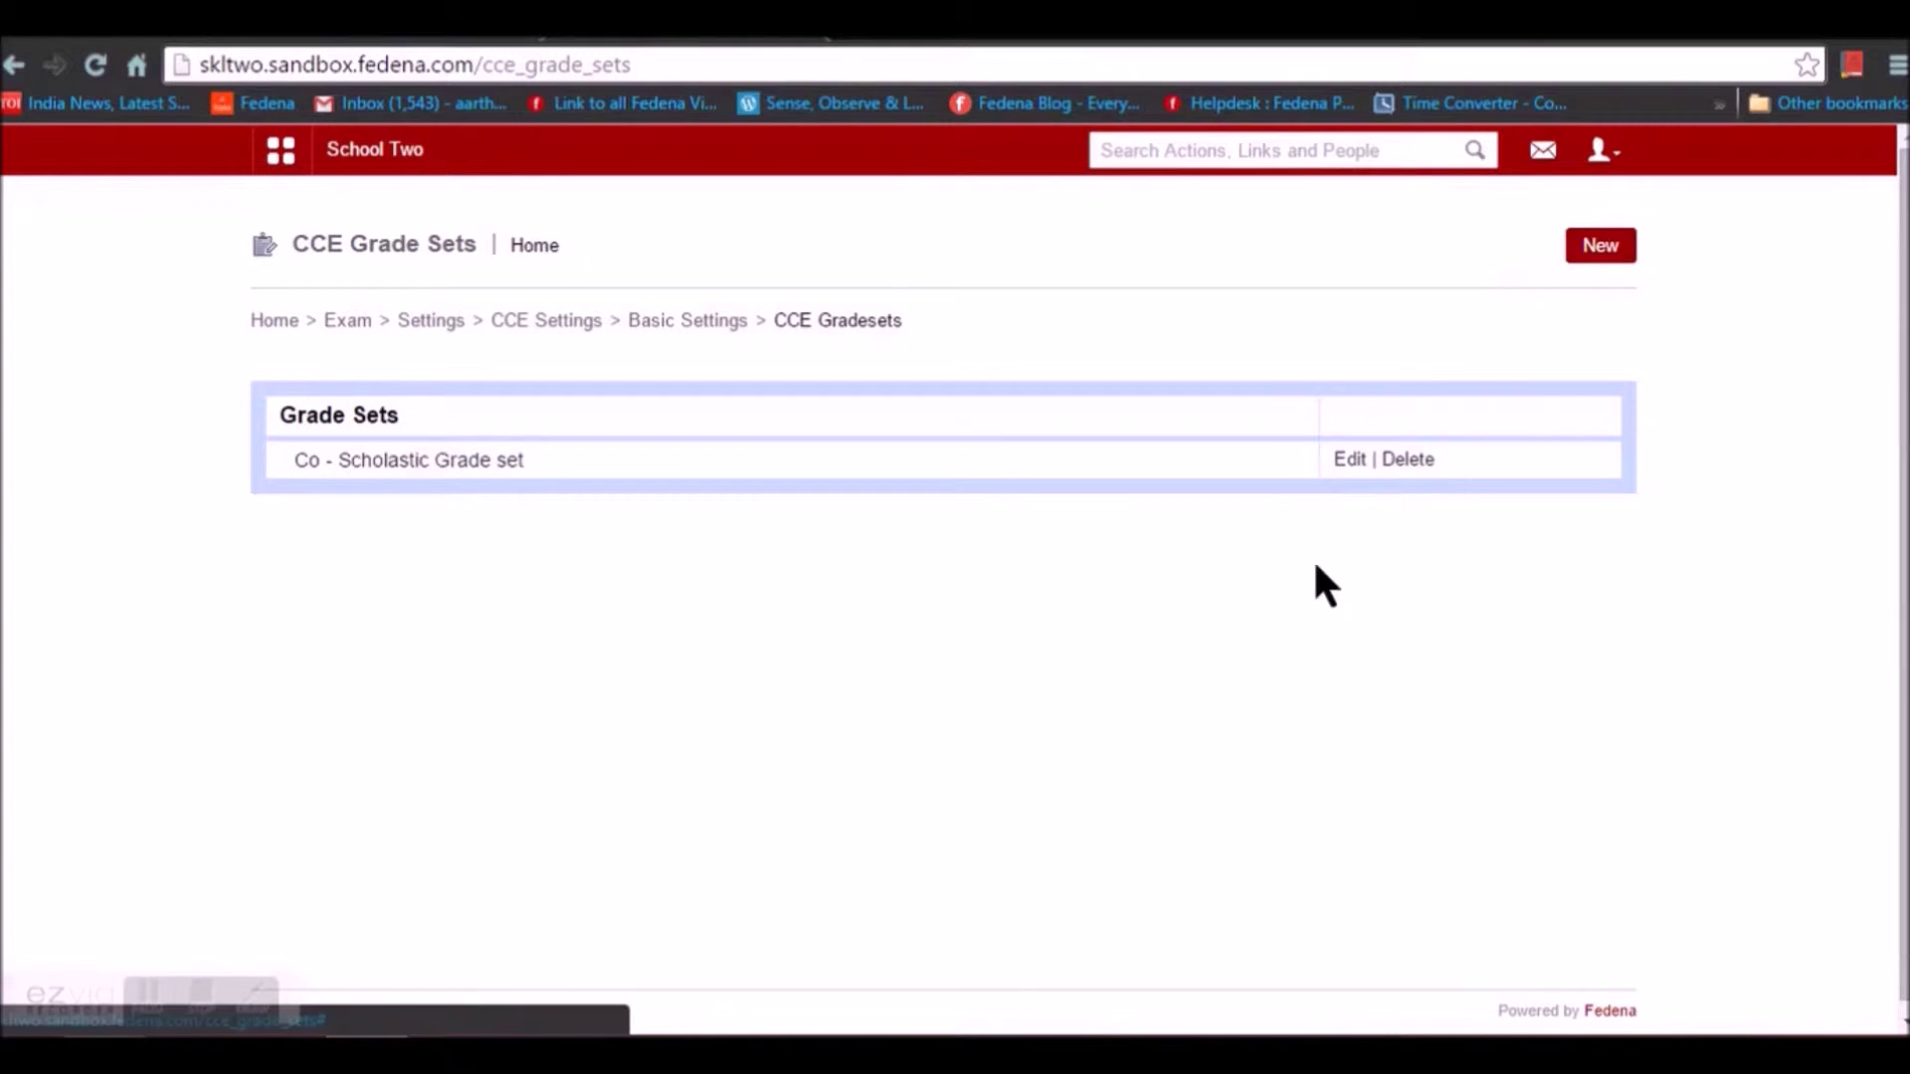
click(1348, 460)
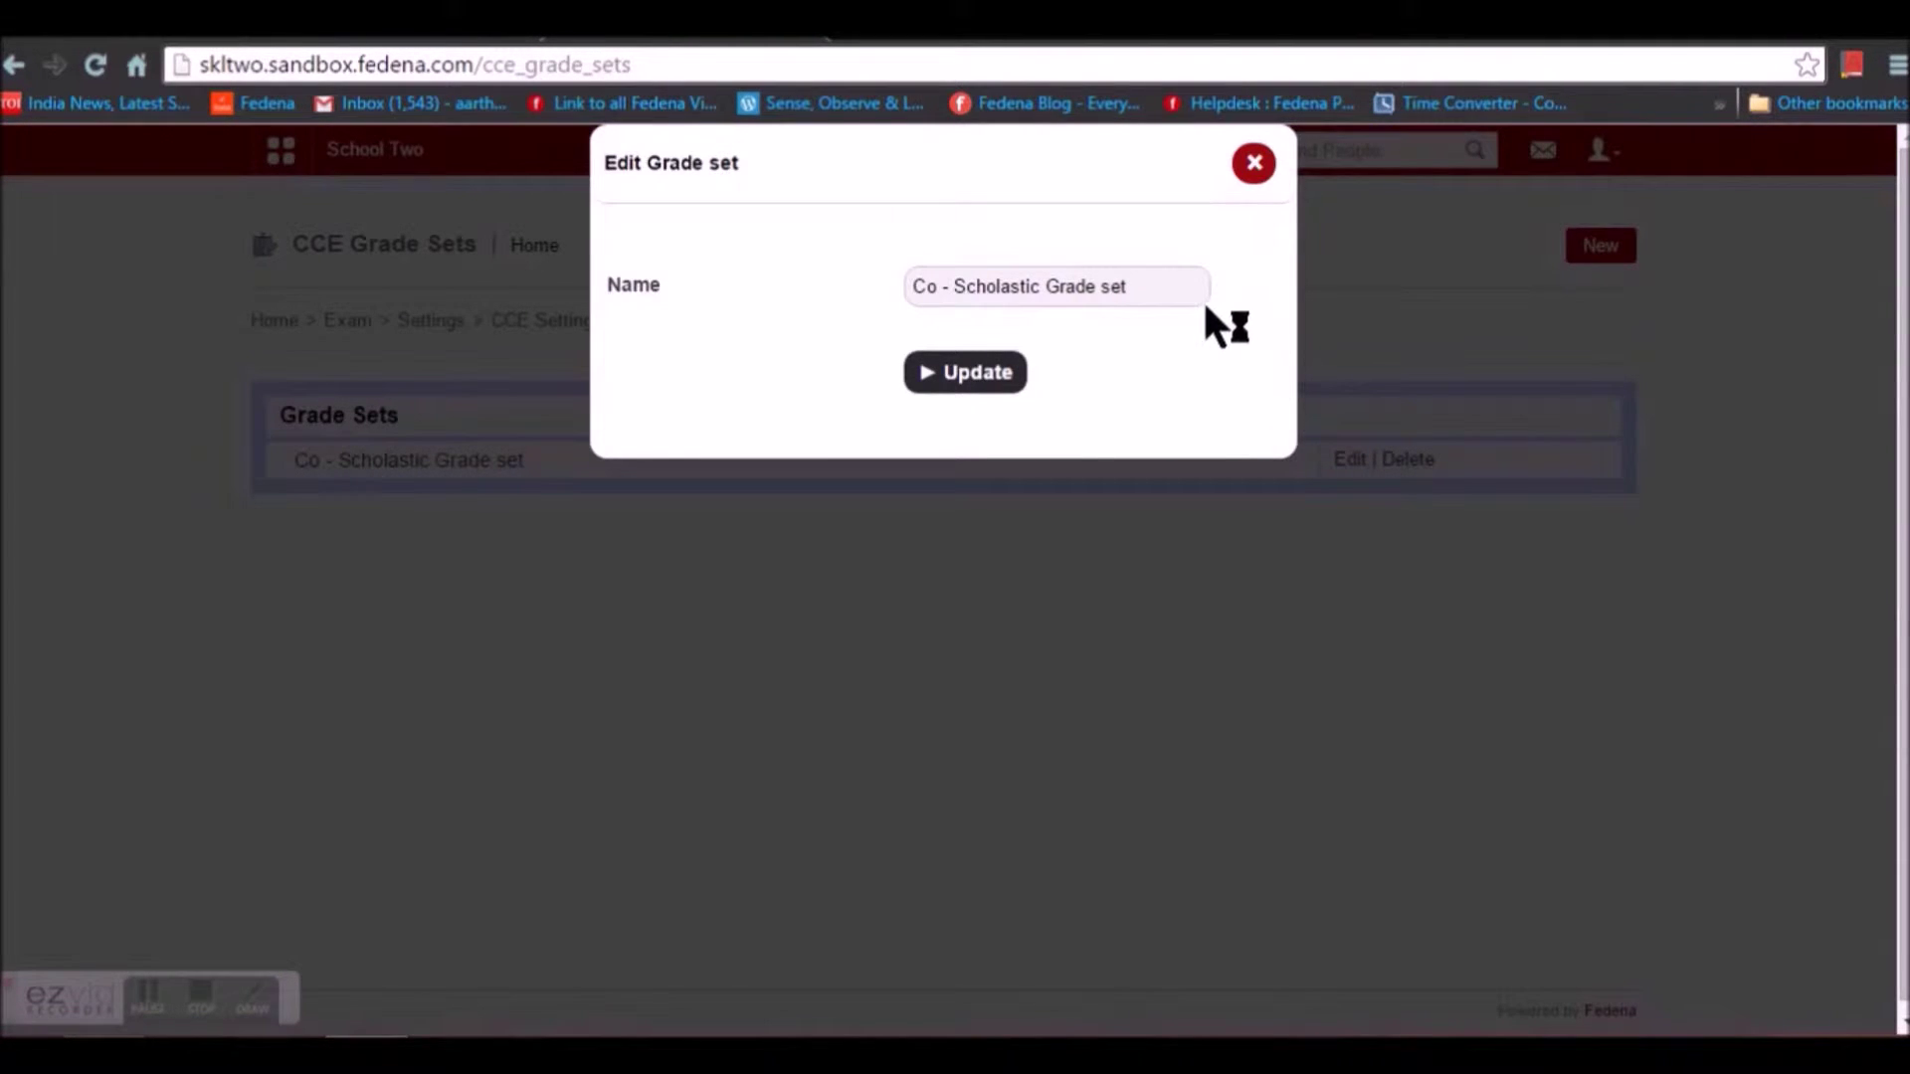
click(982, 374)
Review the set's grades A to E (5 down to 1 points) without editing, then return to Basic Settings.
click(491, 530)
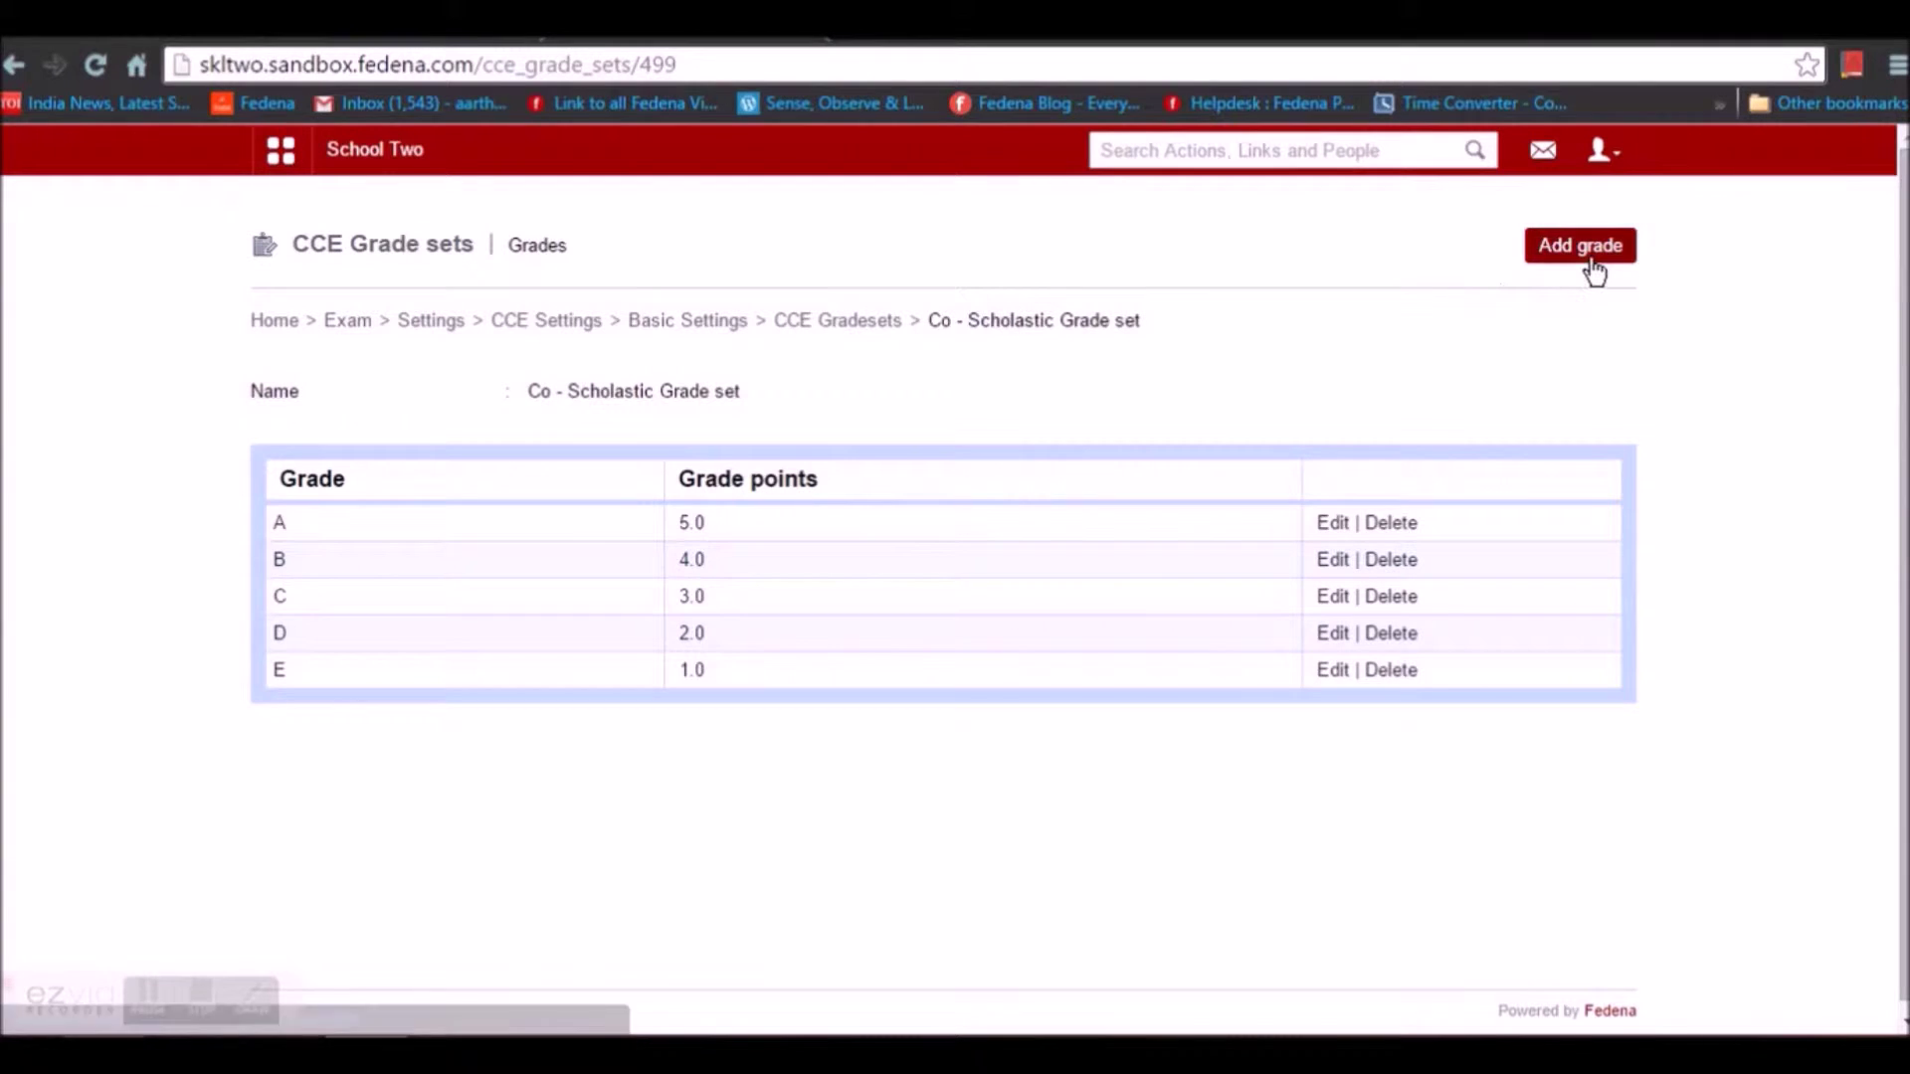
click(1333, 525)
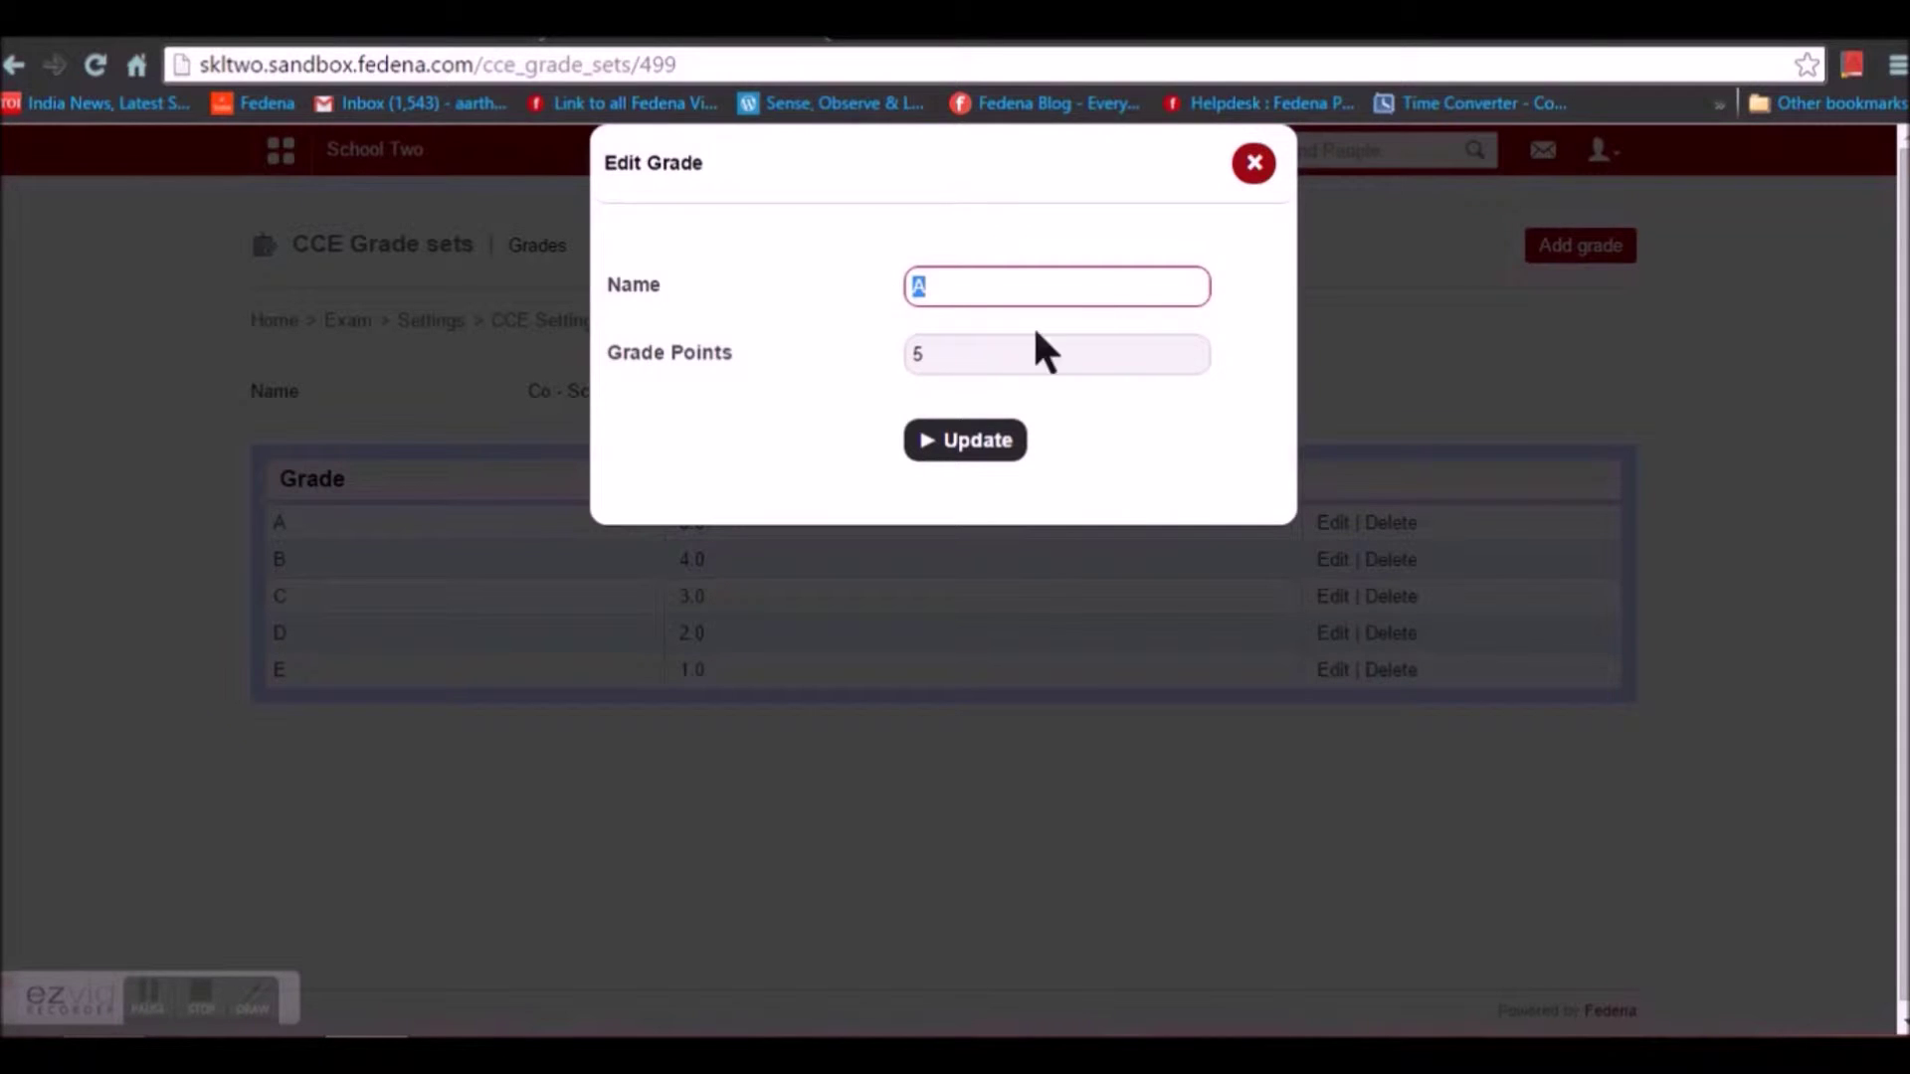
click(1251, 187)
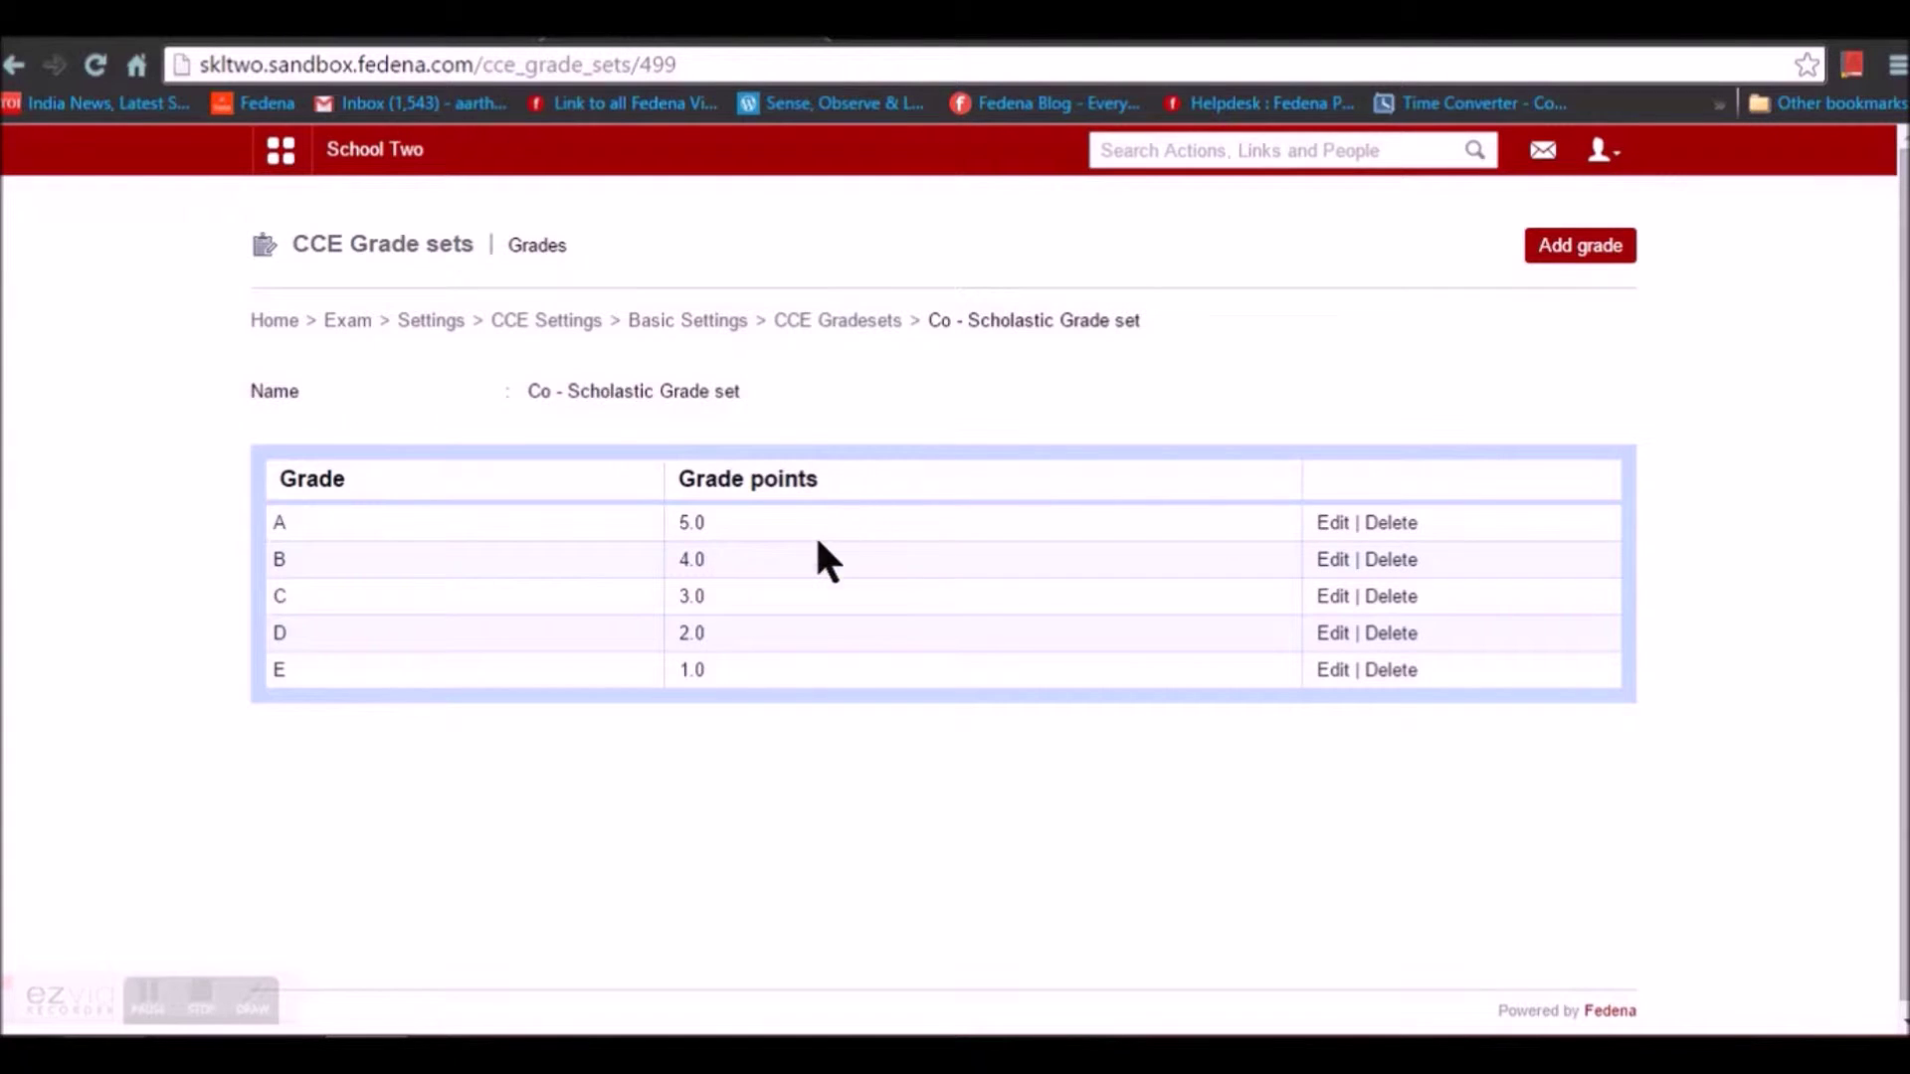
click(875, 316)
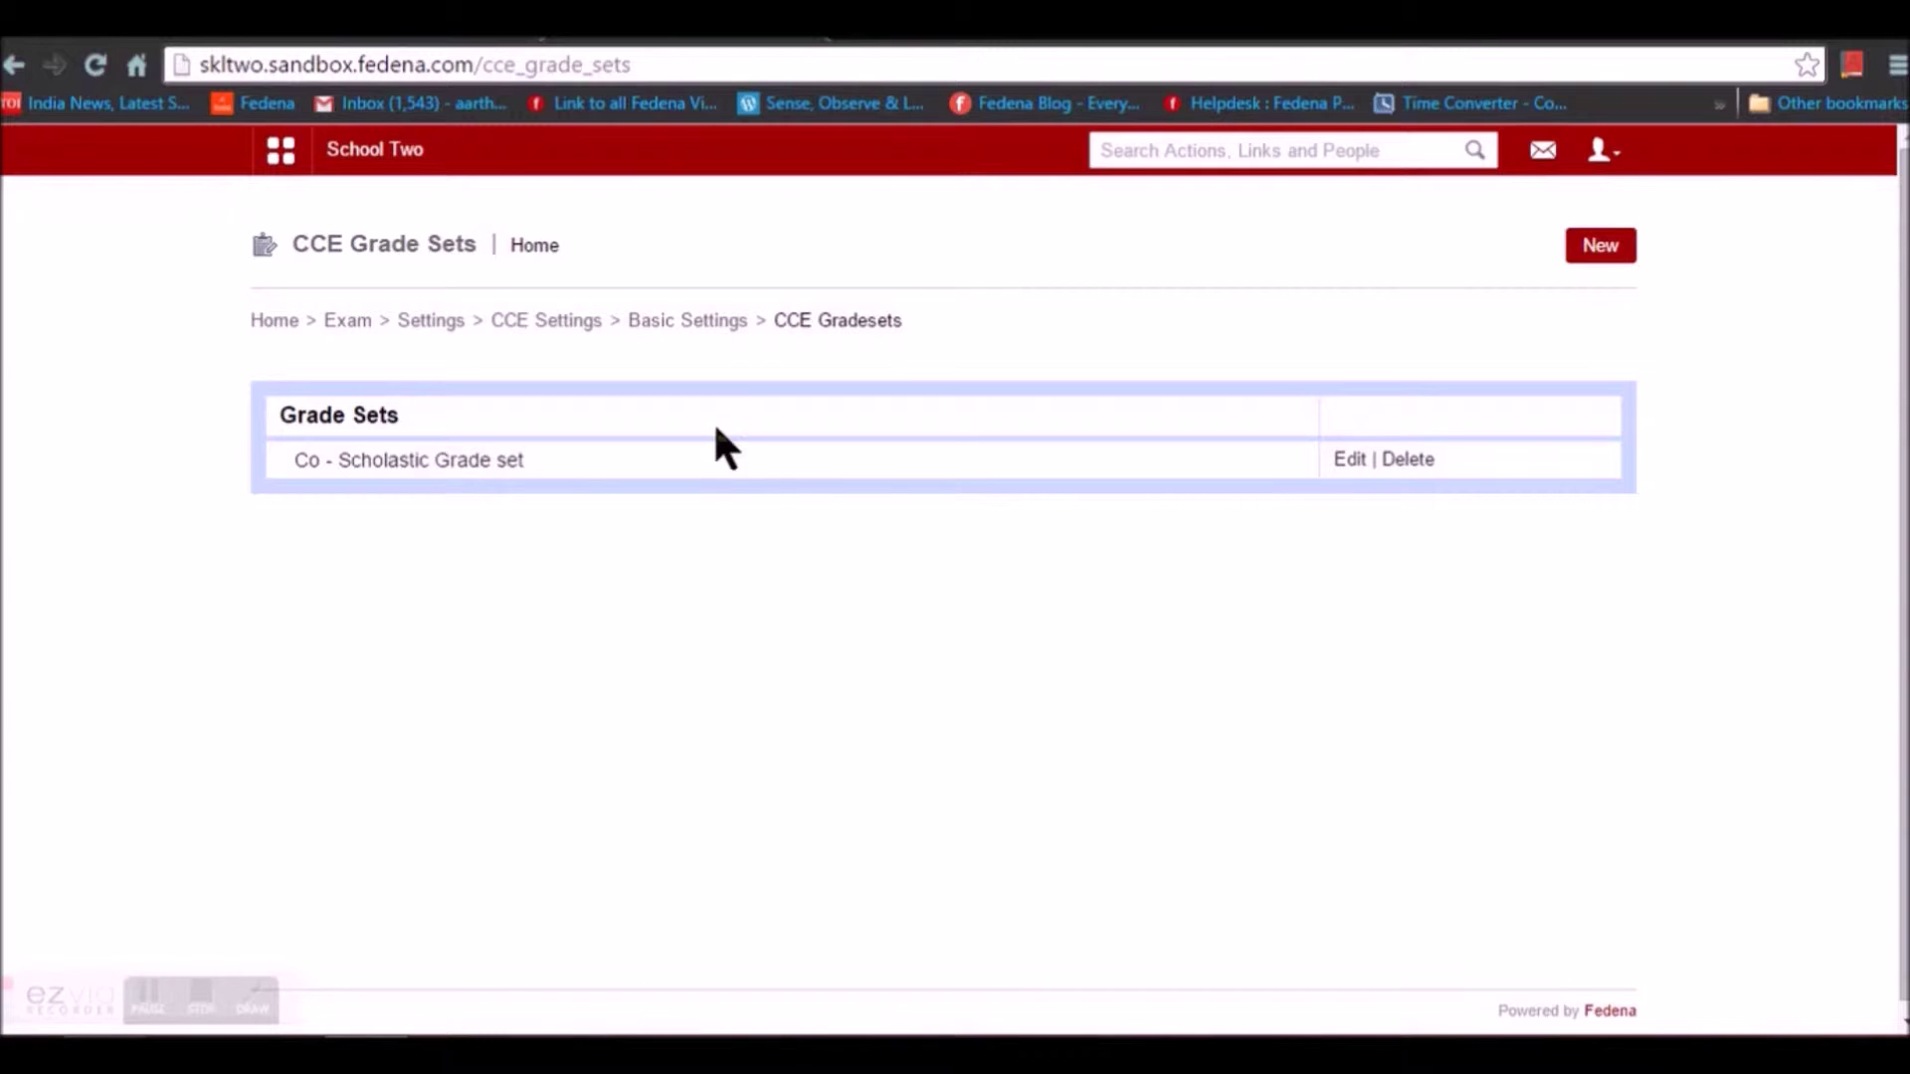
click(714, 334)
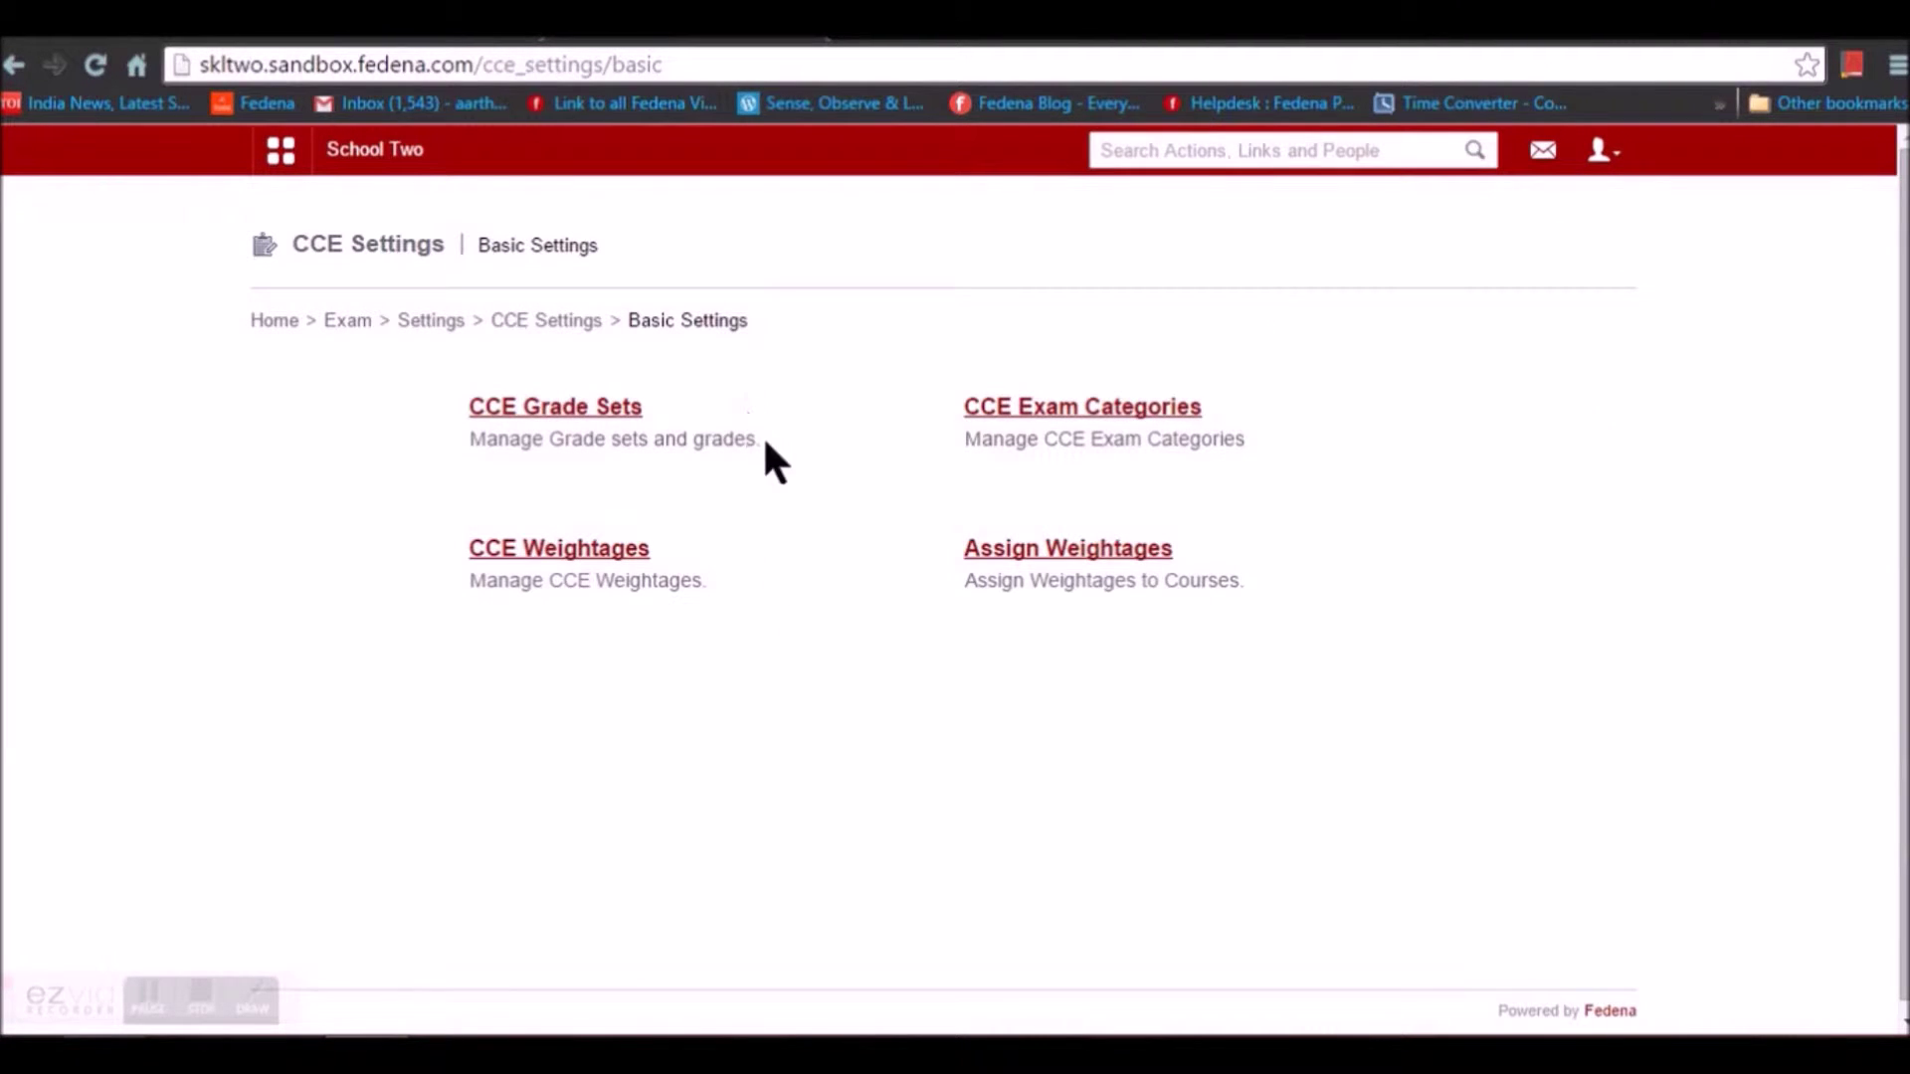
click(980, 422)
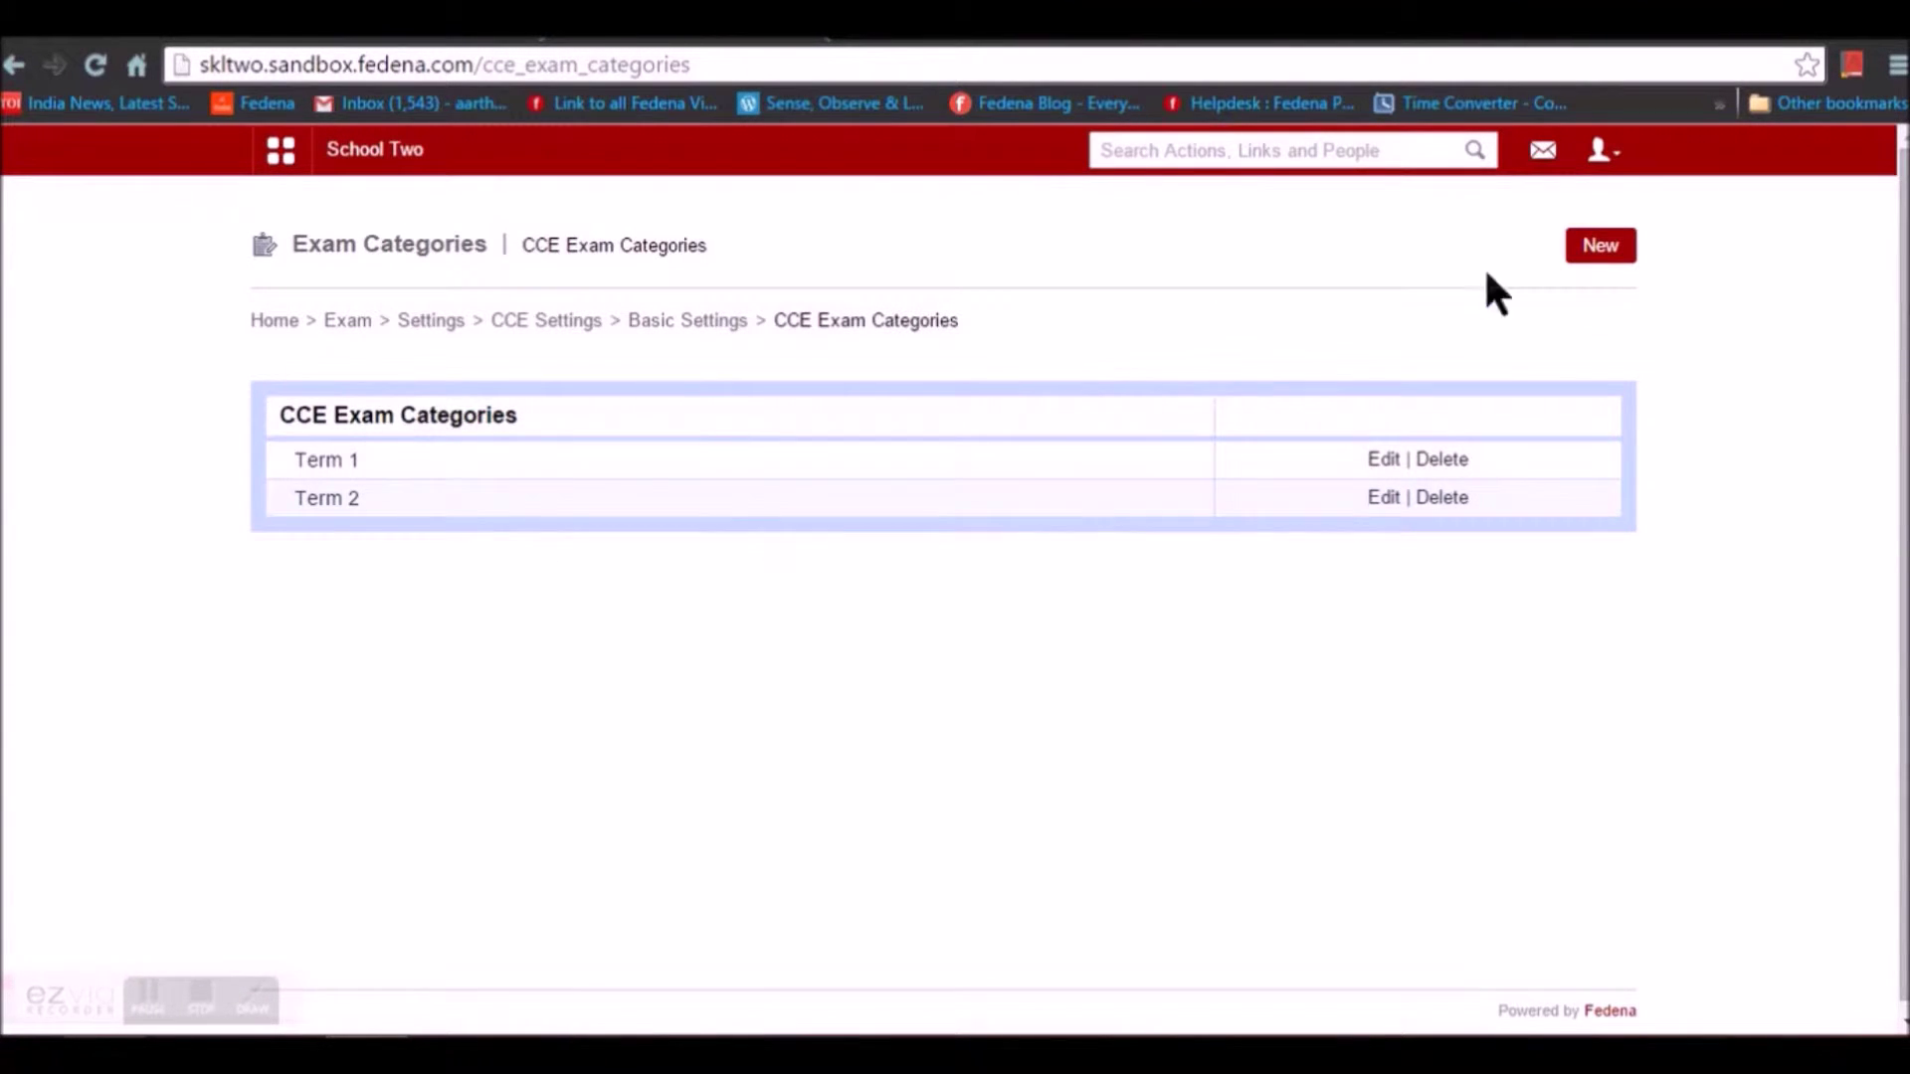
click(1382, 460)
click(1015, 290)
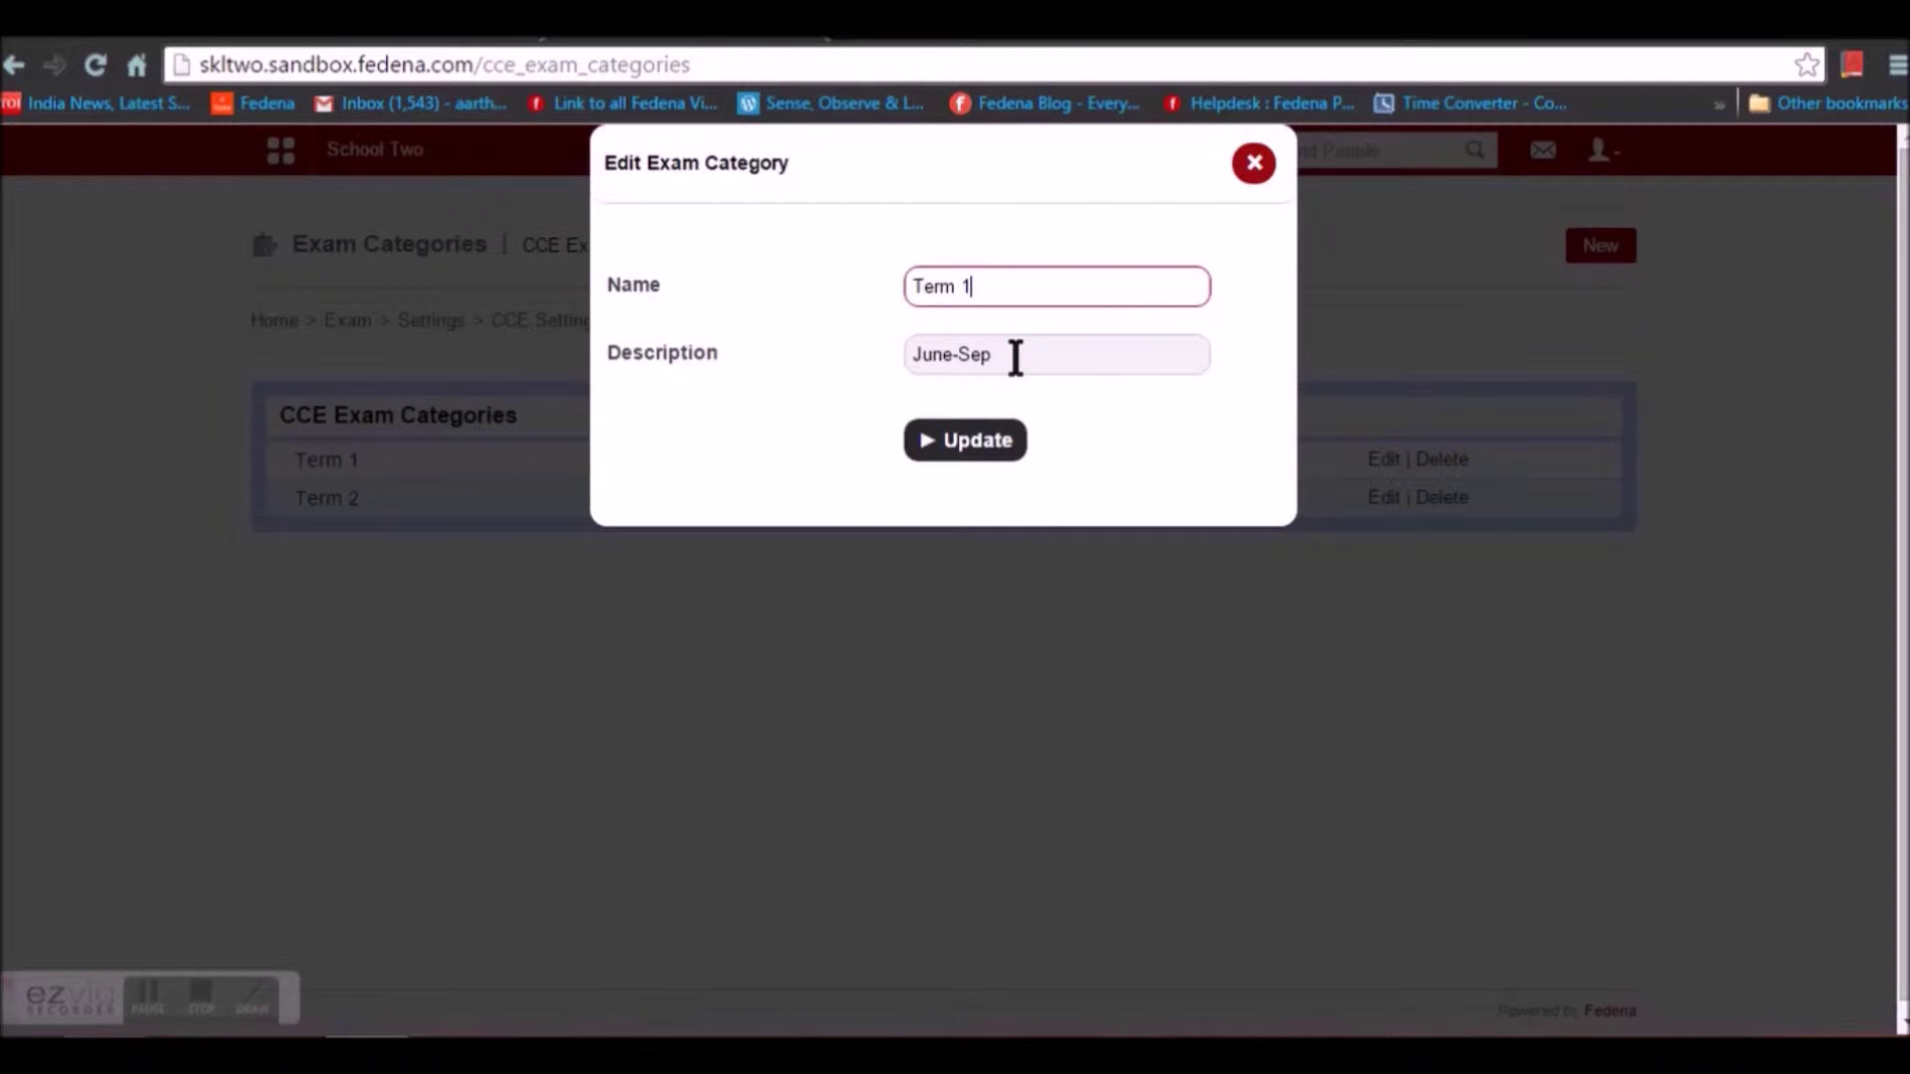
click(1254, 167)
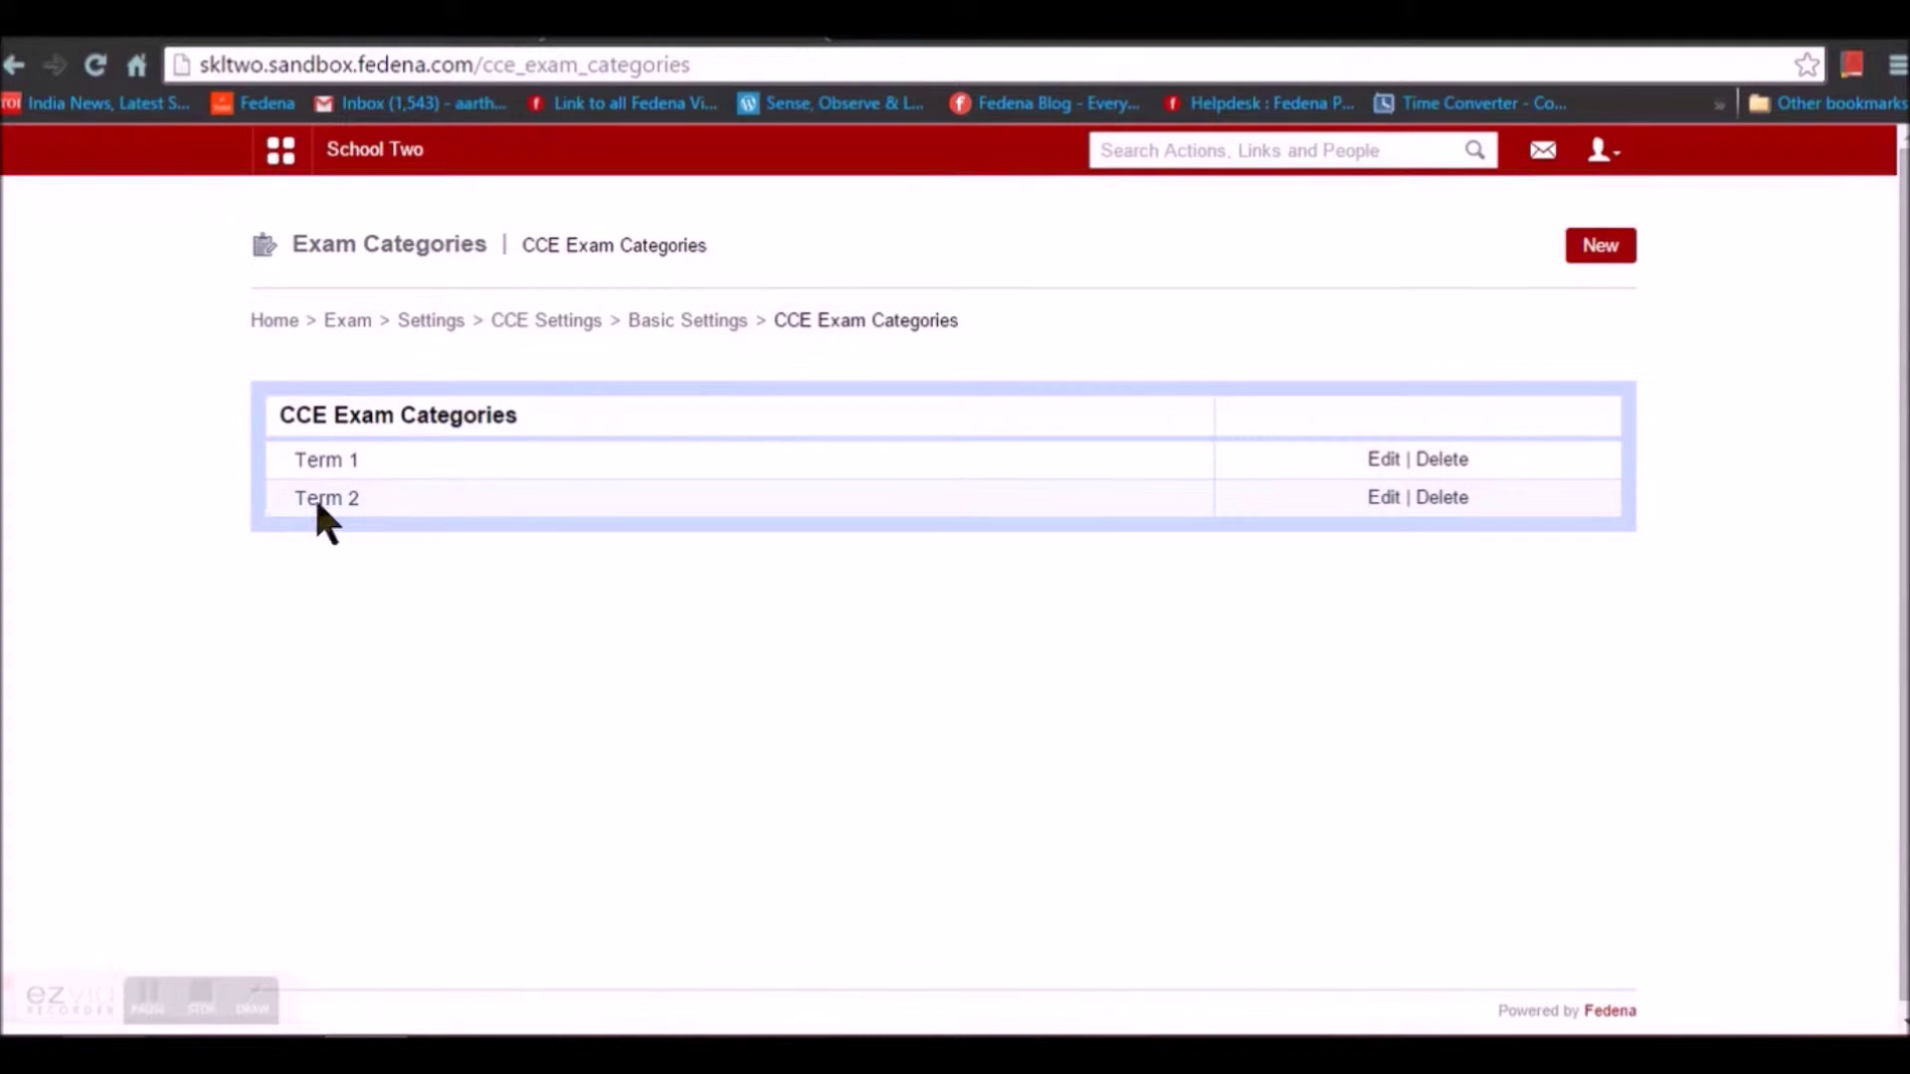
click(684, 320)
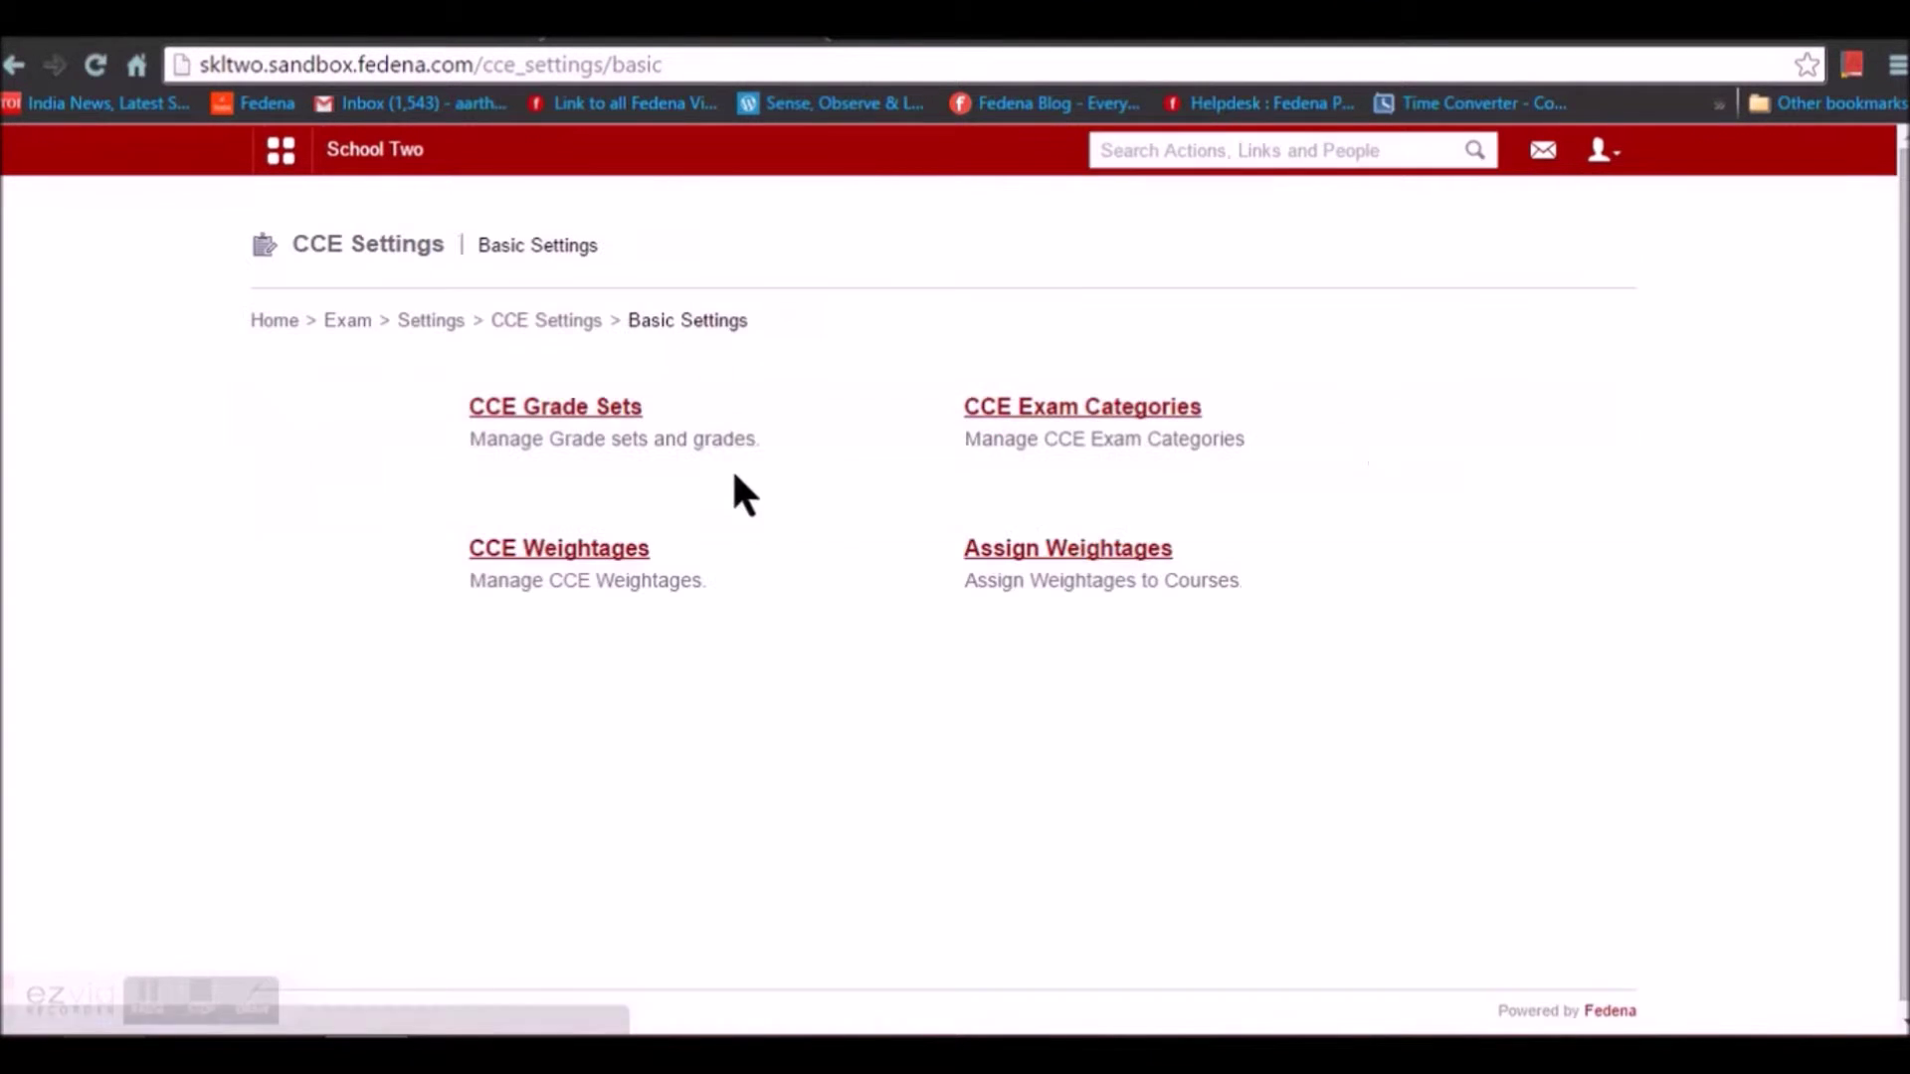
click(614, 557)
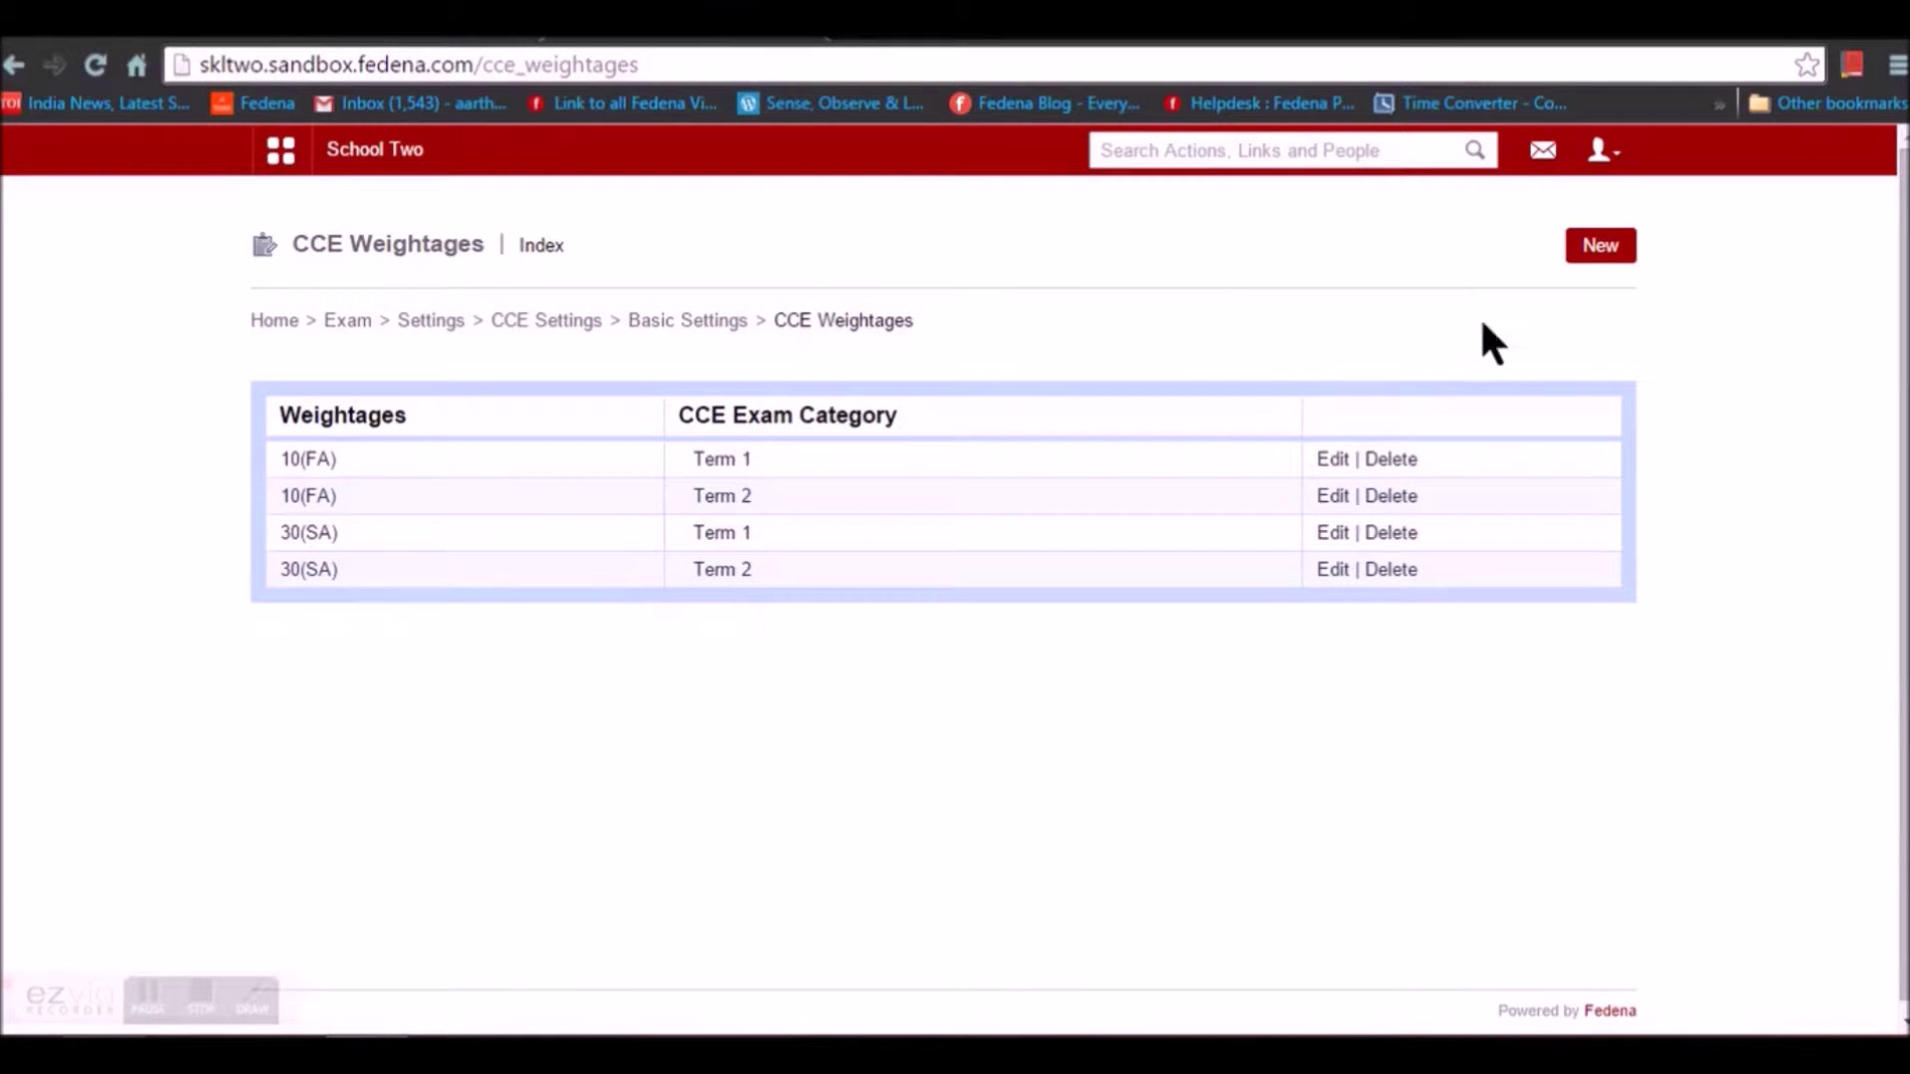
click(1333, 464)
click(1024, 286)
drag(1024, 285, 870, 296)
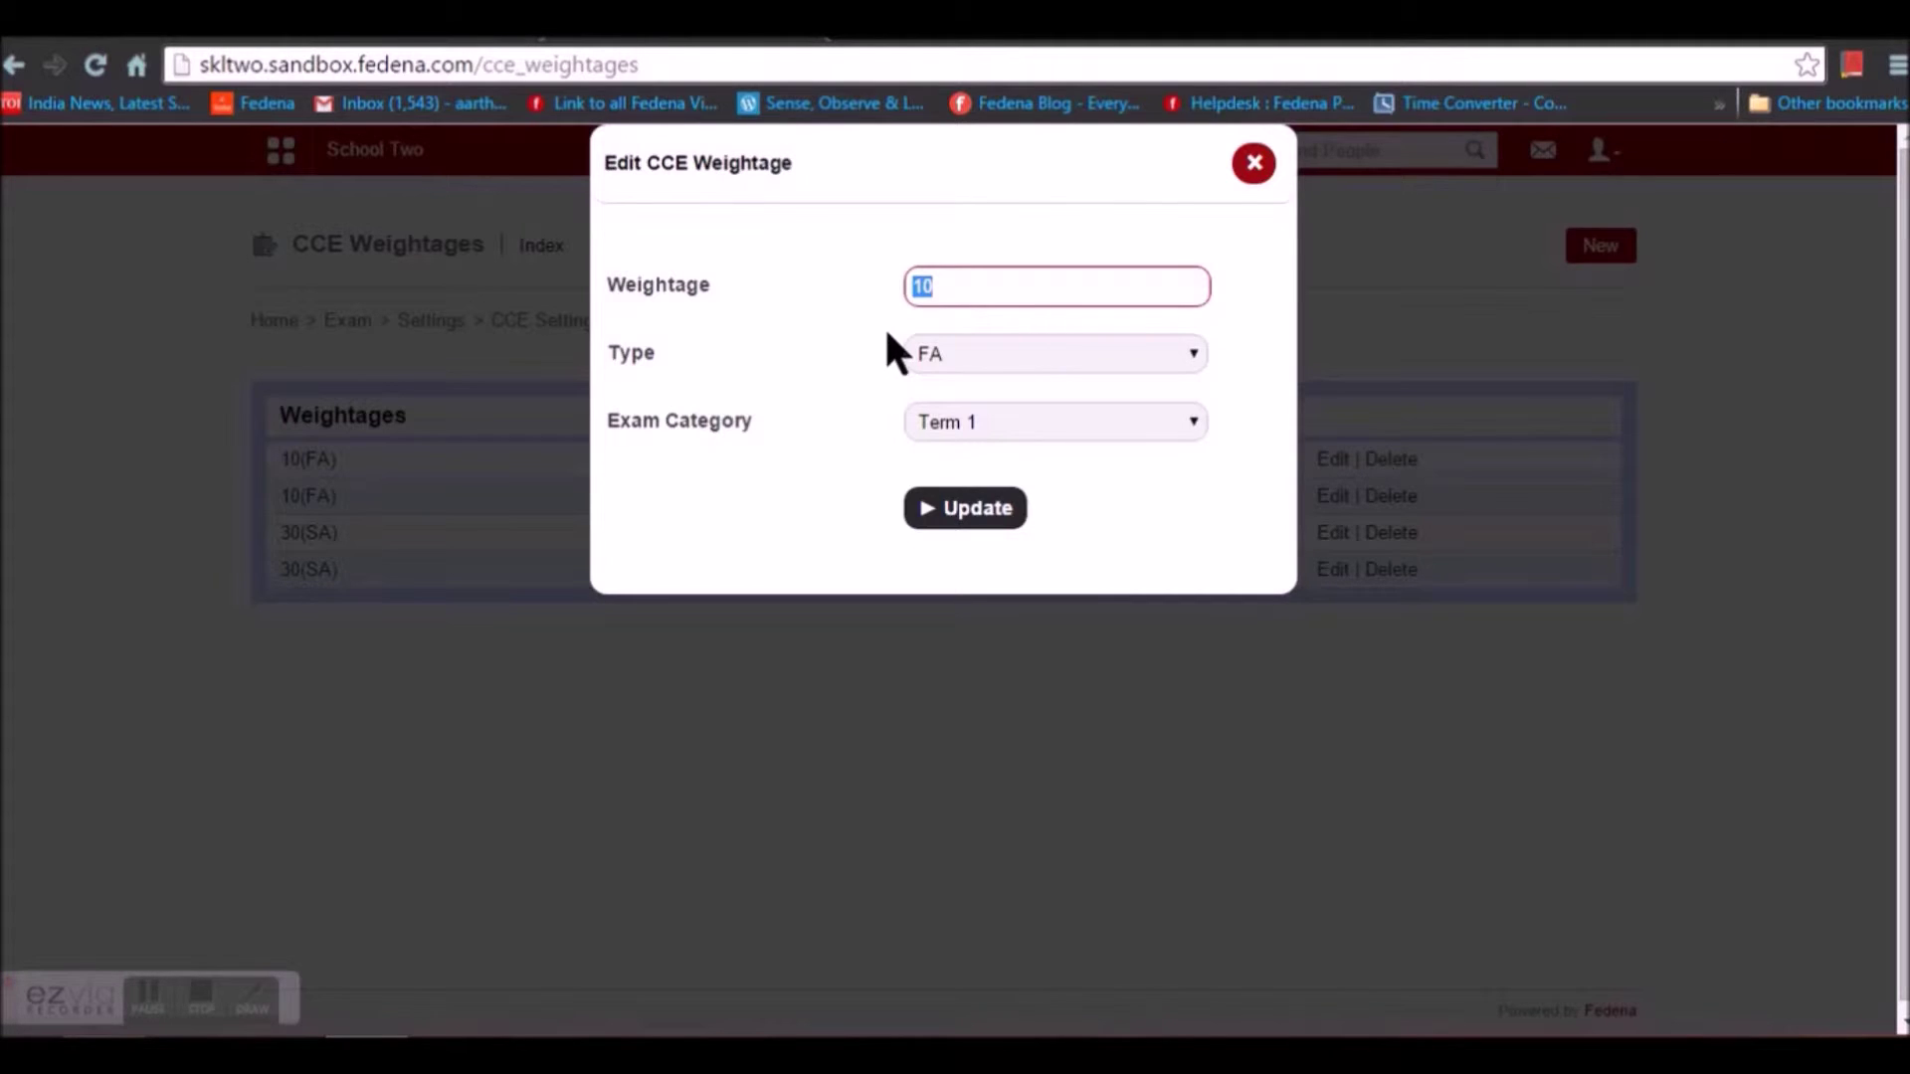
click(921, 358)
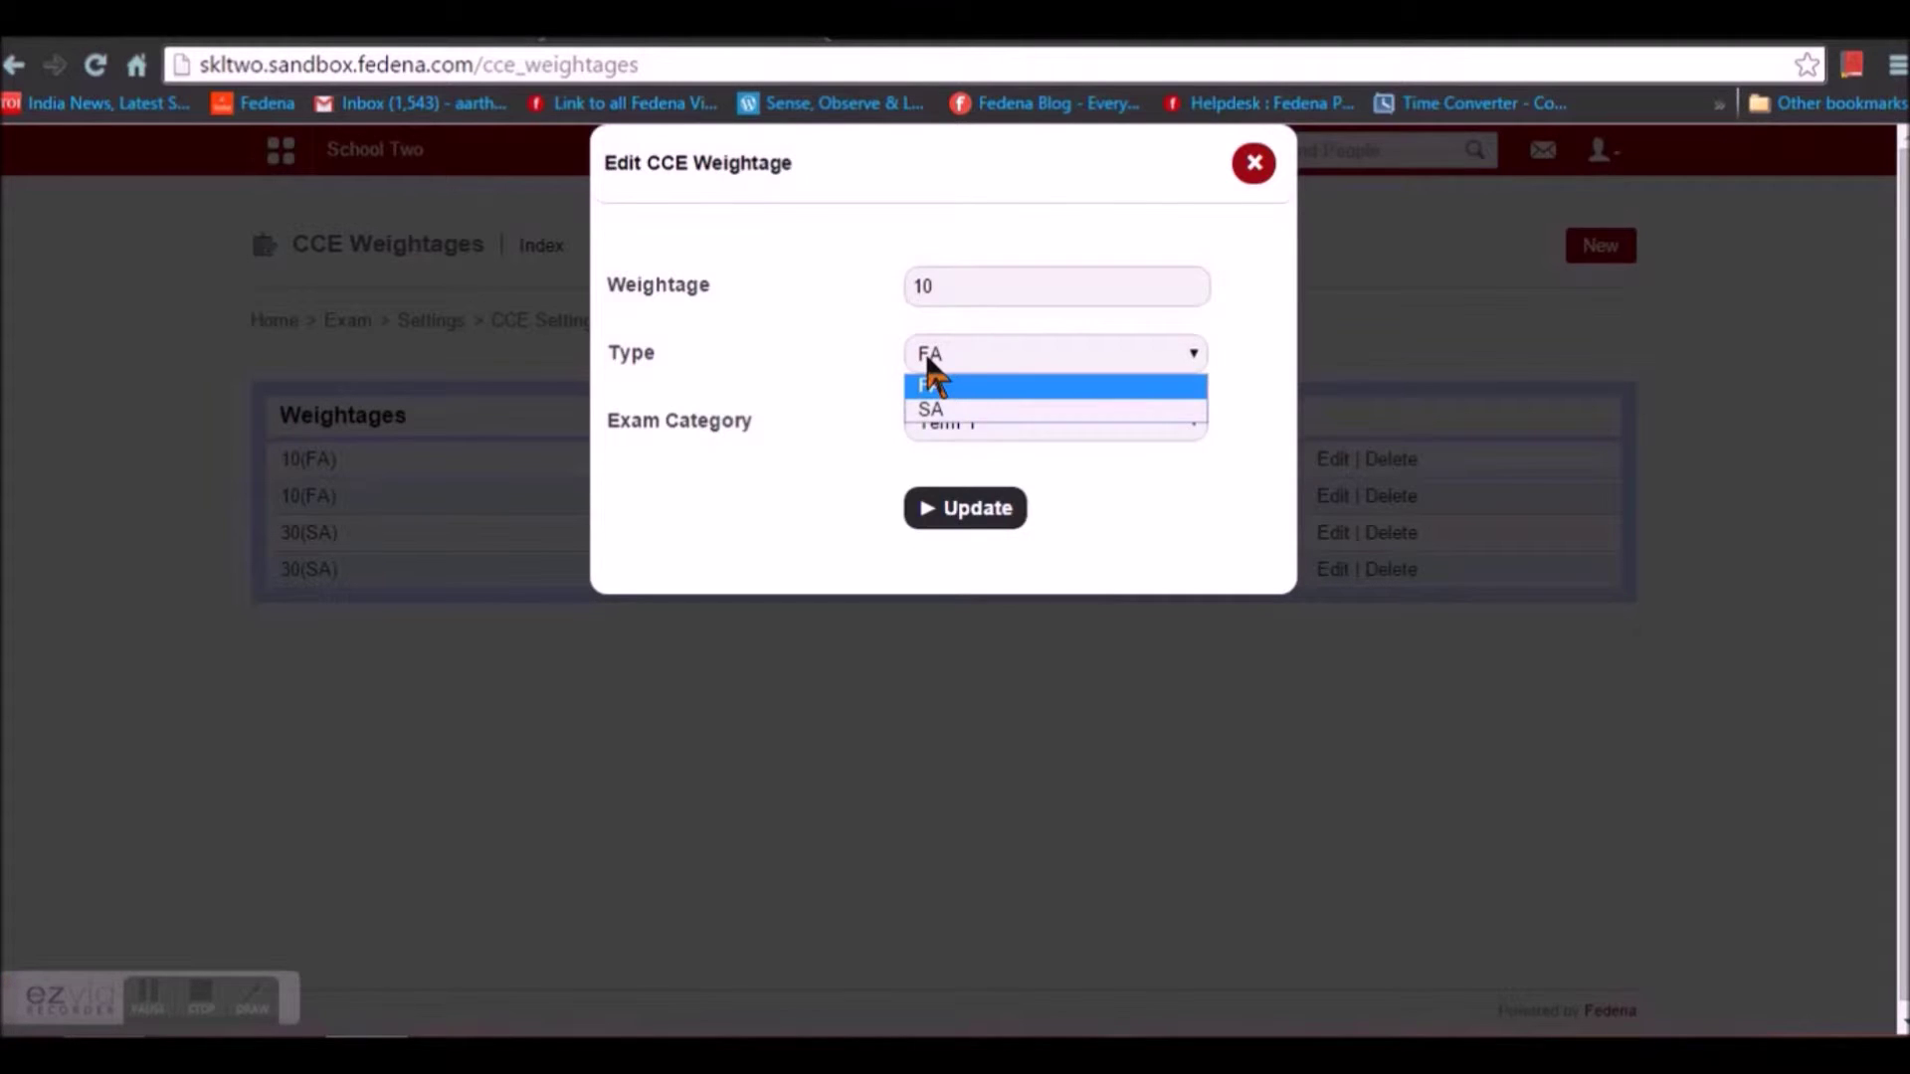
click(952, 385)
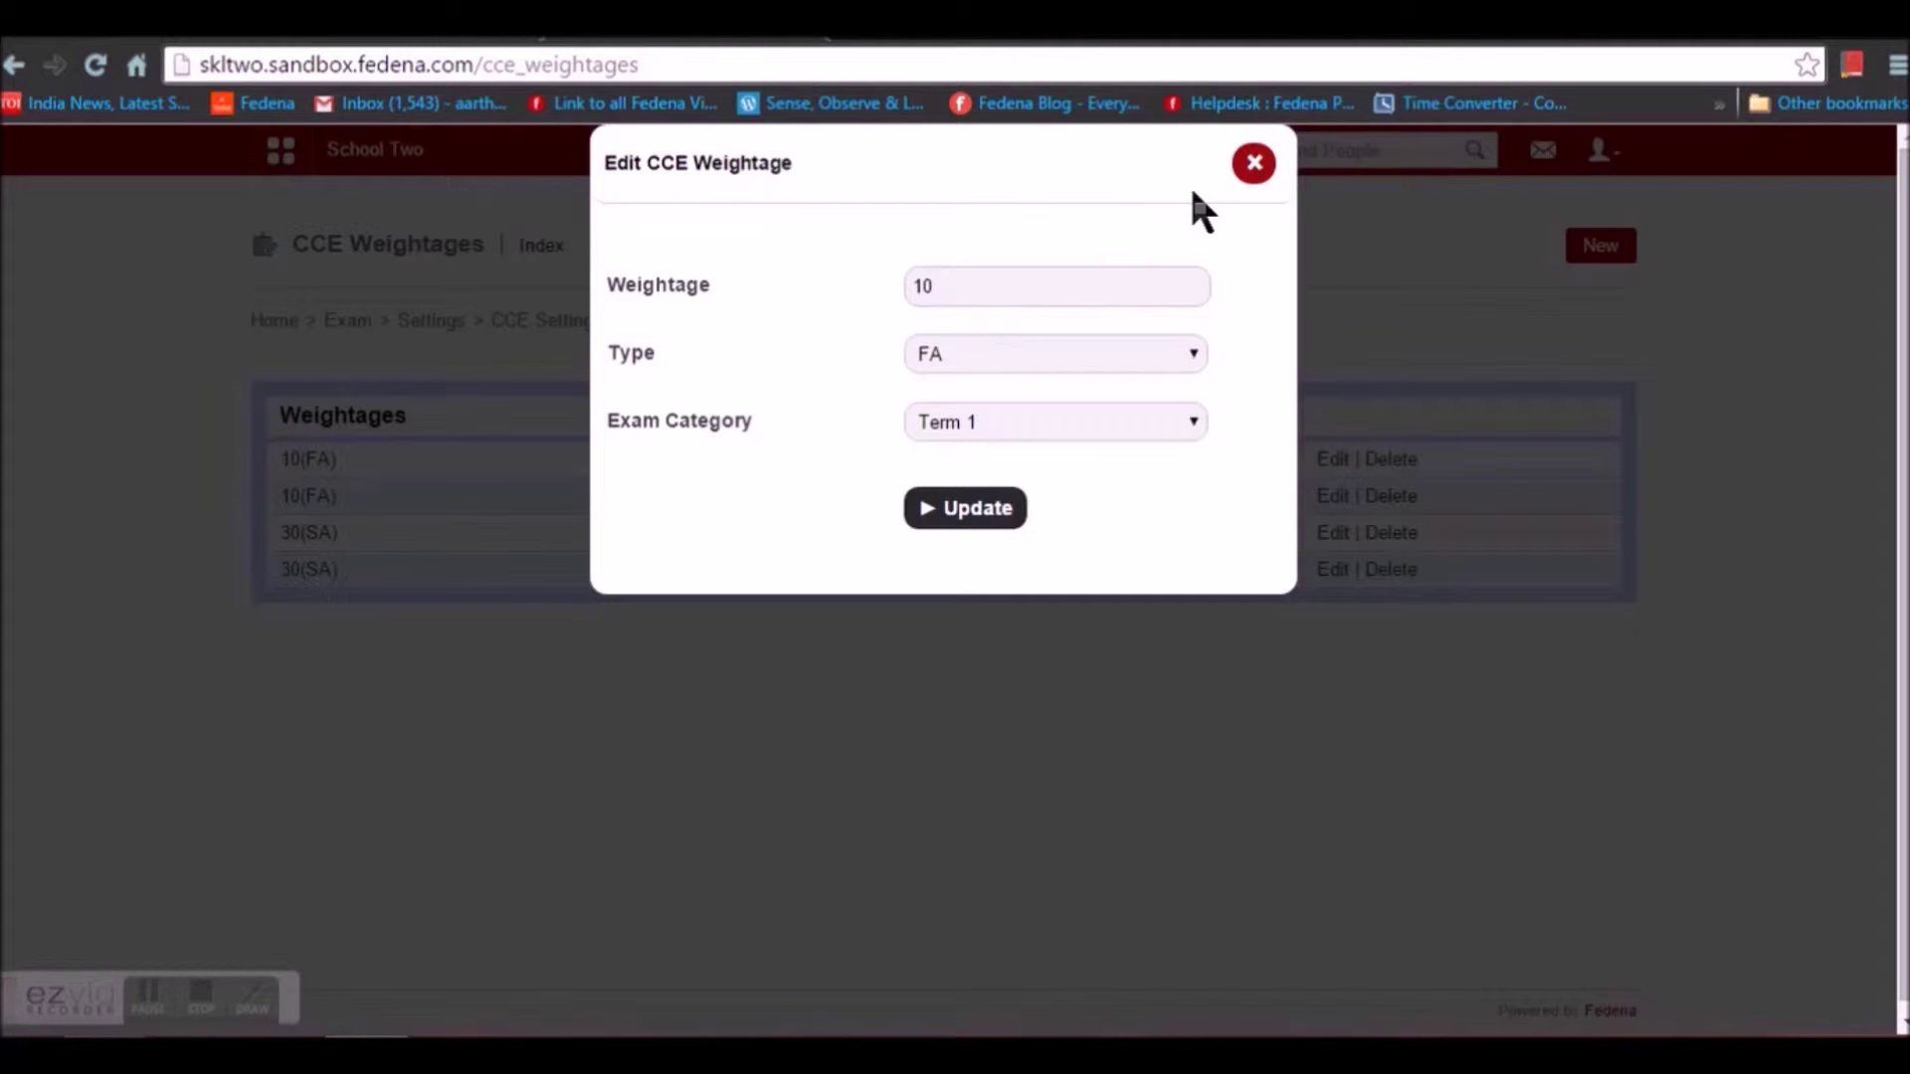
click(1247, 171)
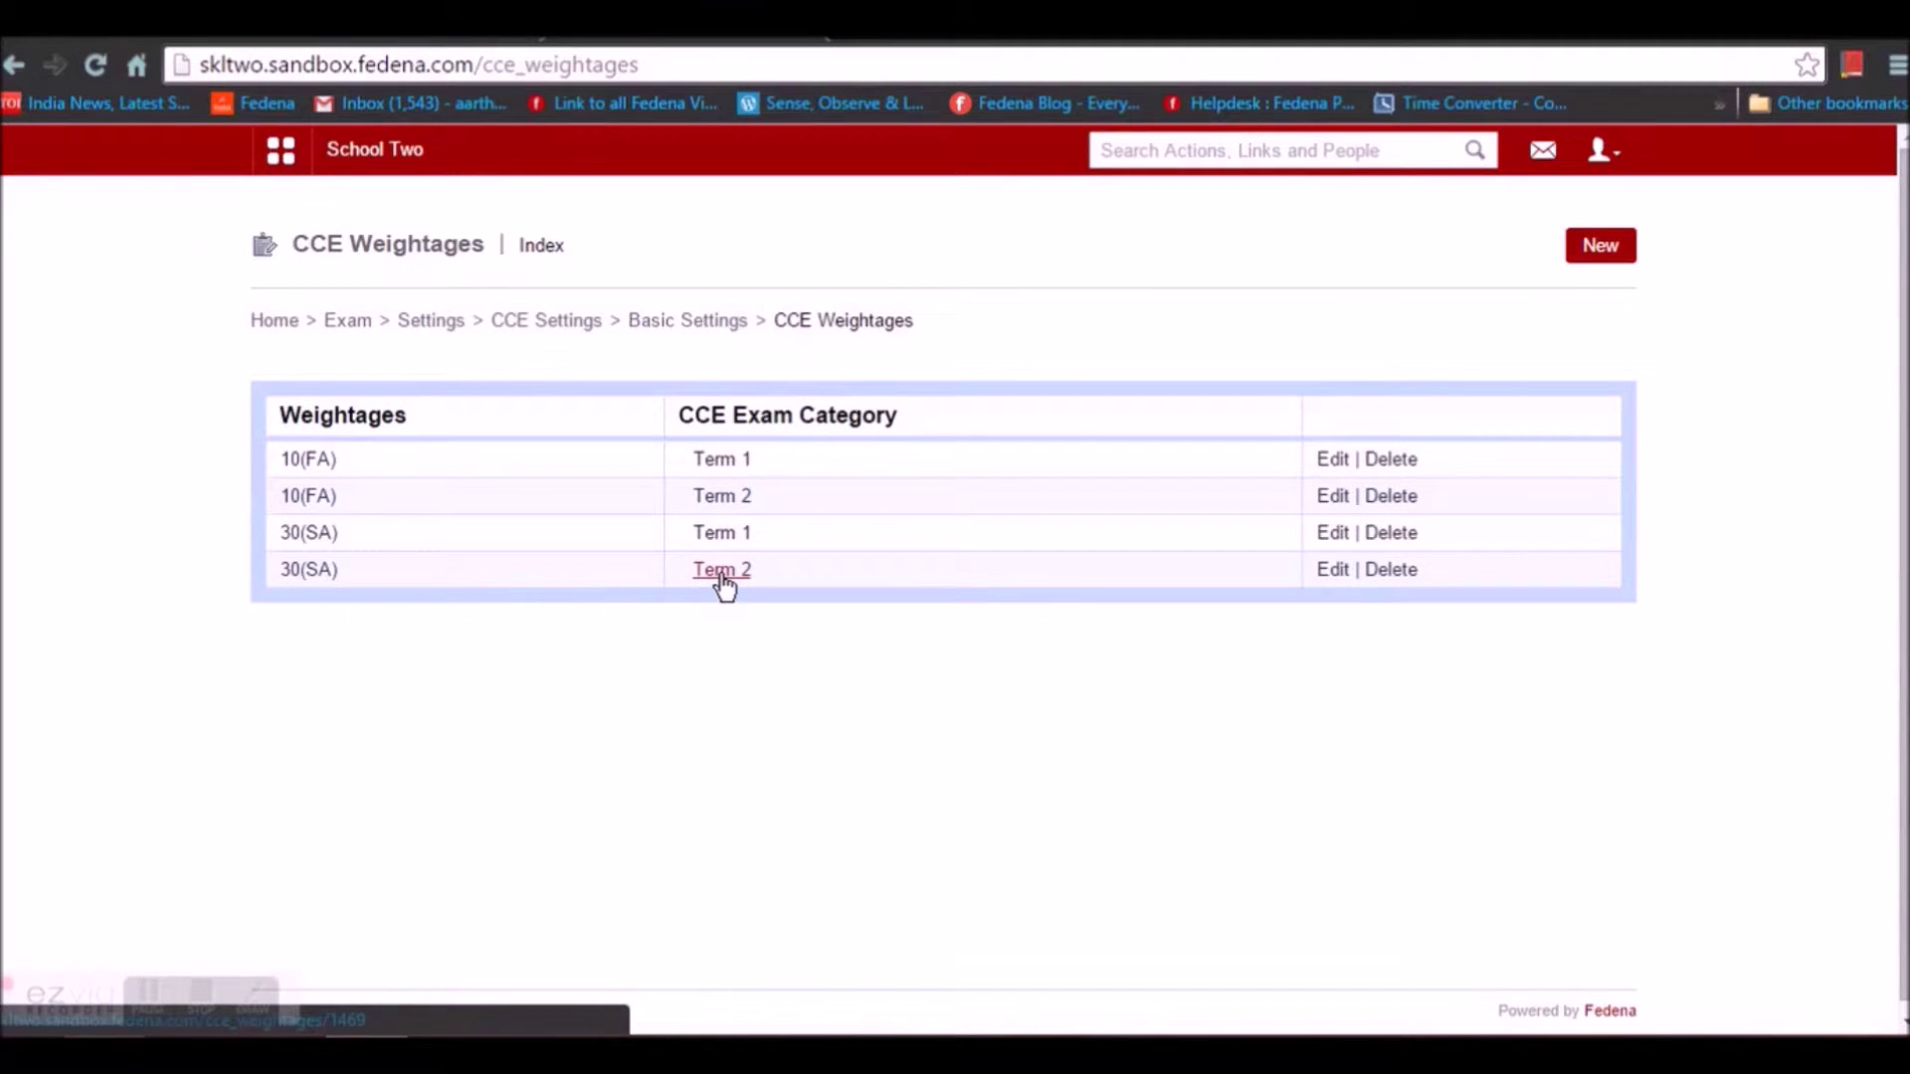
click(689, 322)
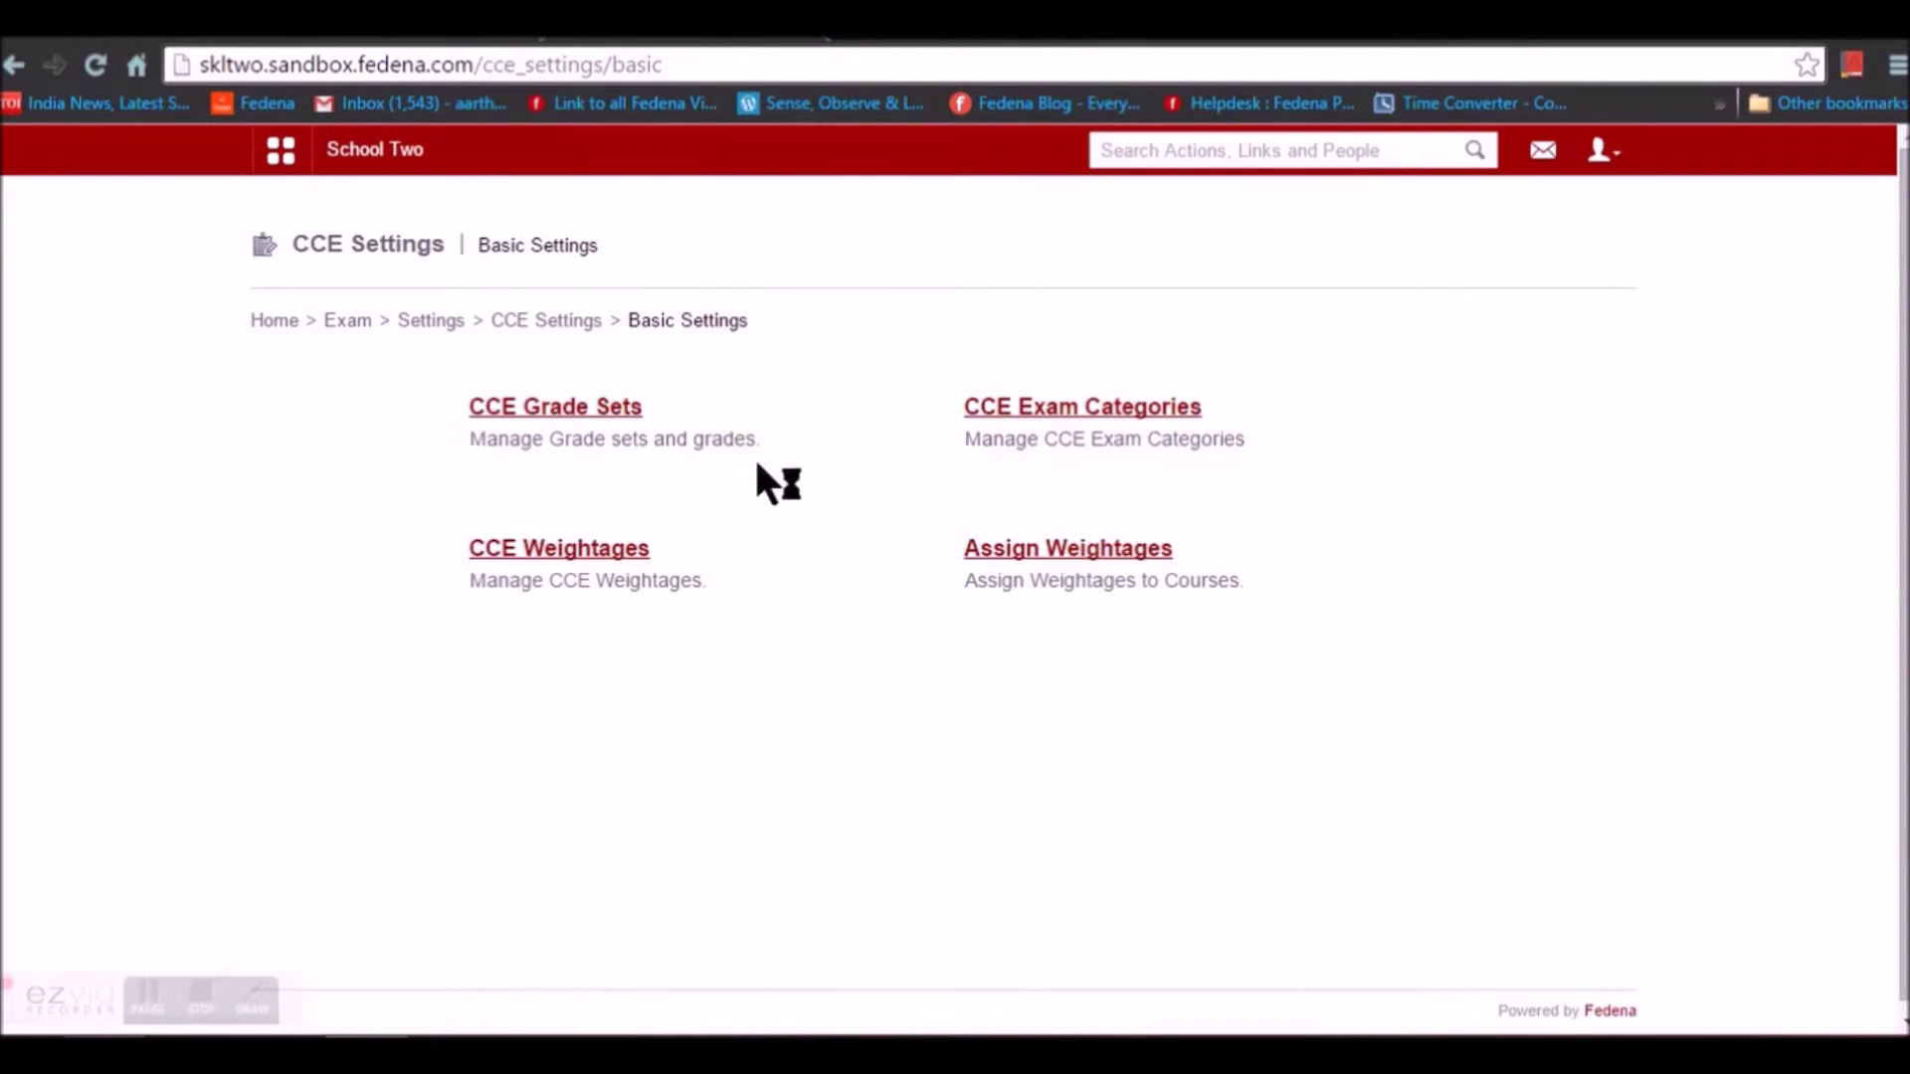
Assign the CCE weightages, including 30(SA)Term 2, to Grade 3 and return to CCE Settings.
click(1025, 555)
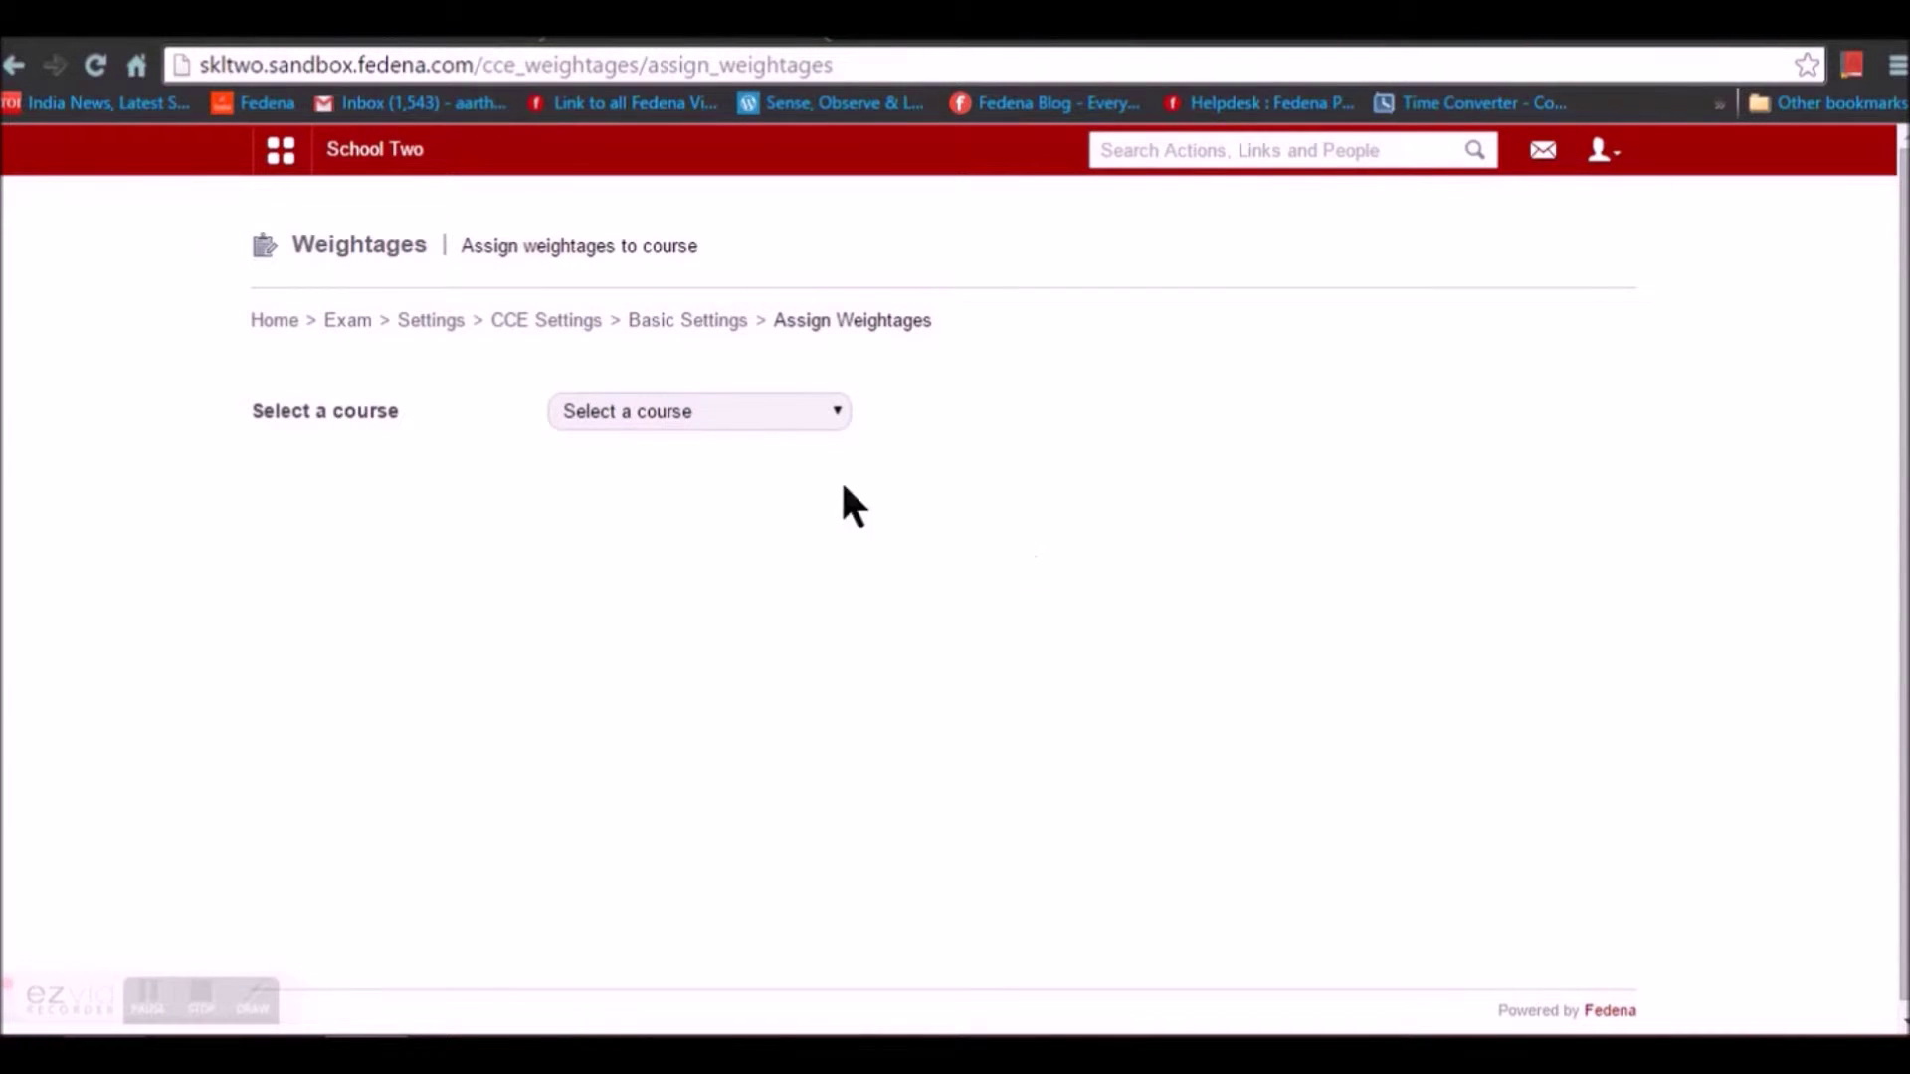
click(708, 407)
click(695, 537)
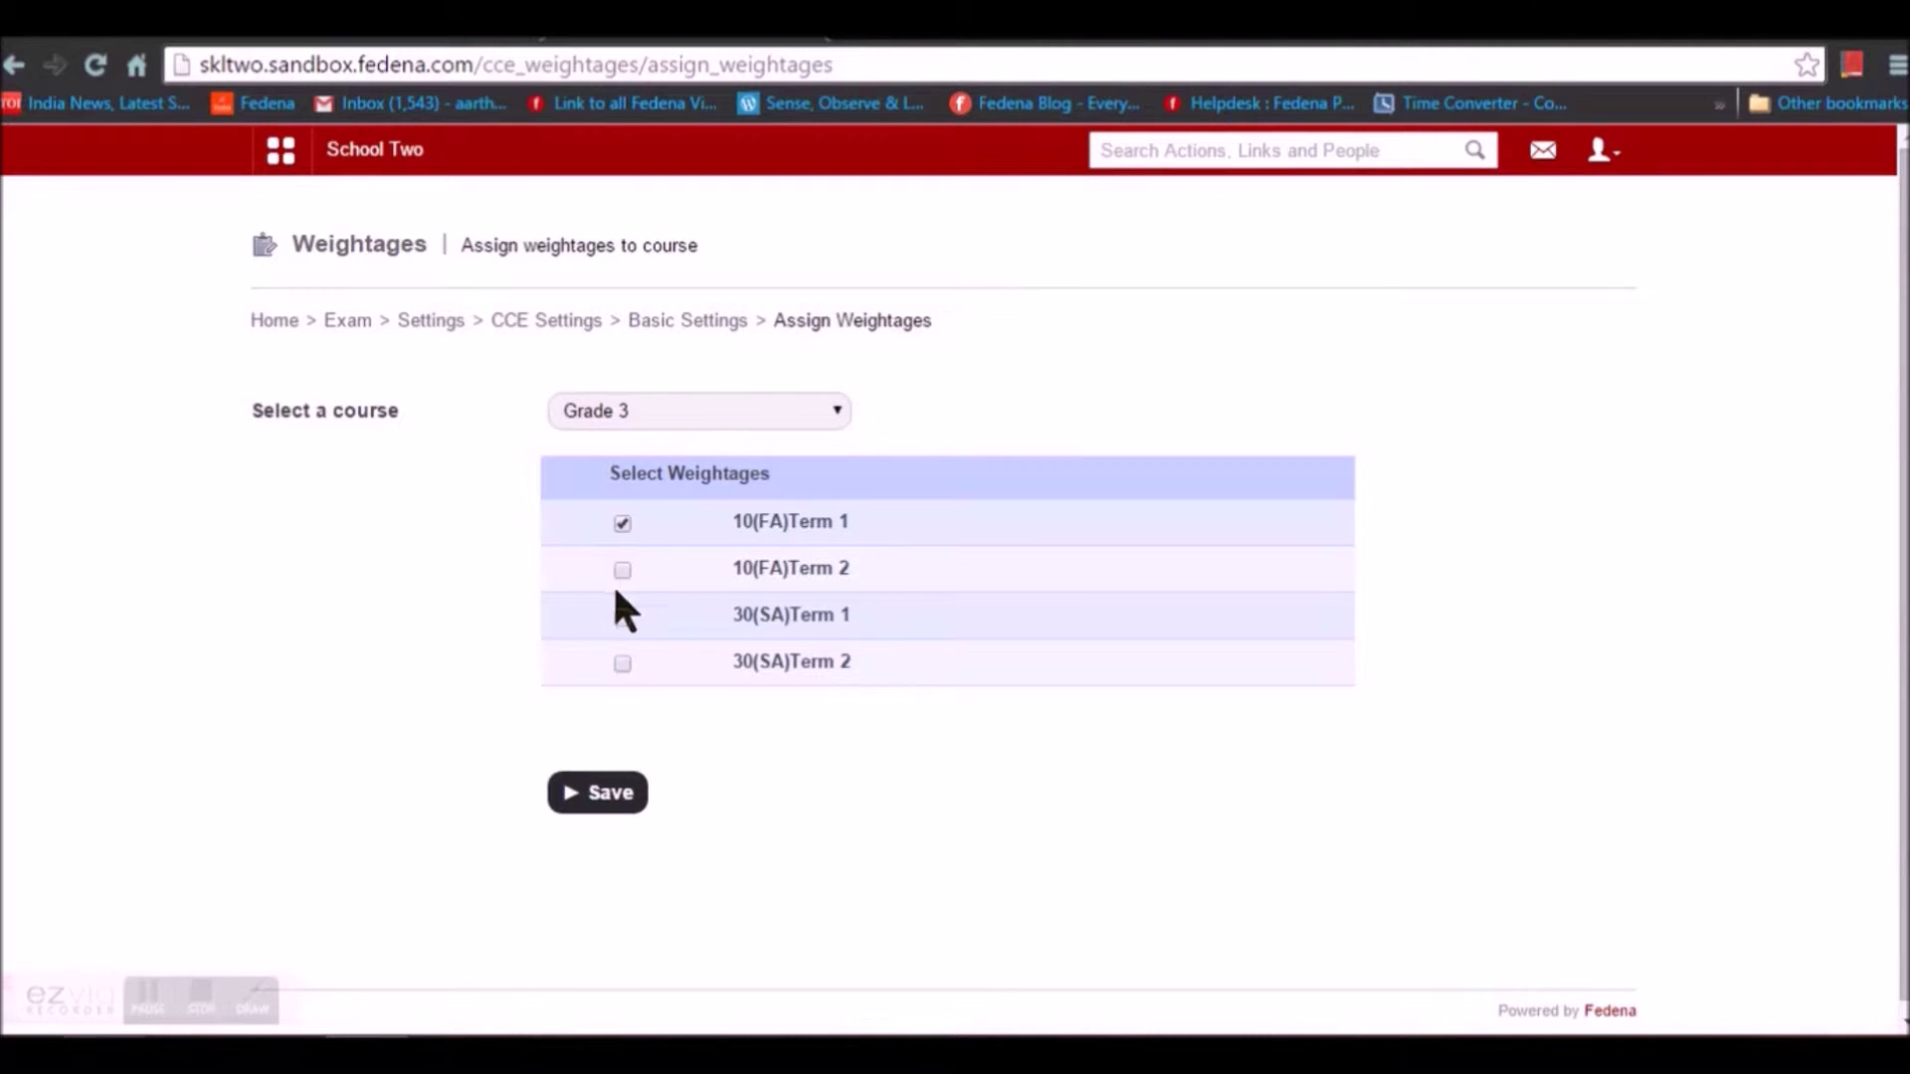
click(624, 662)
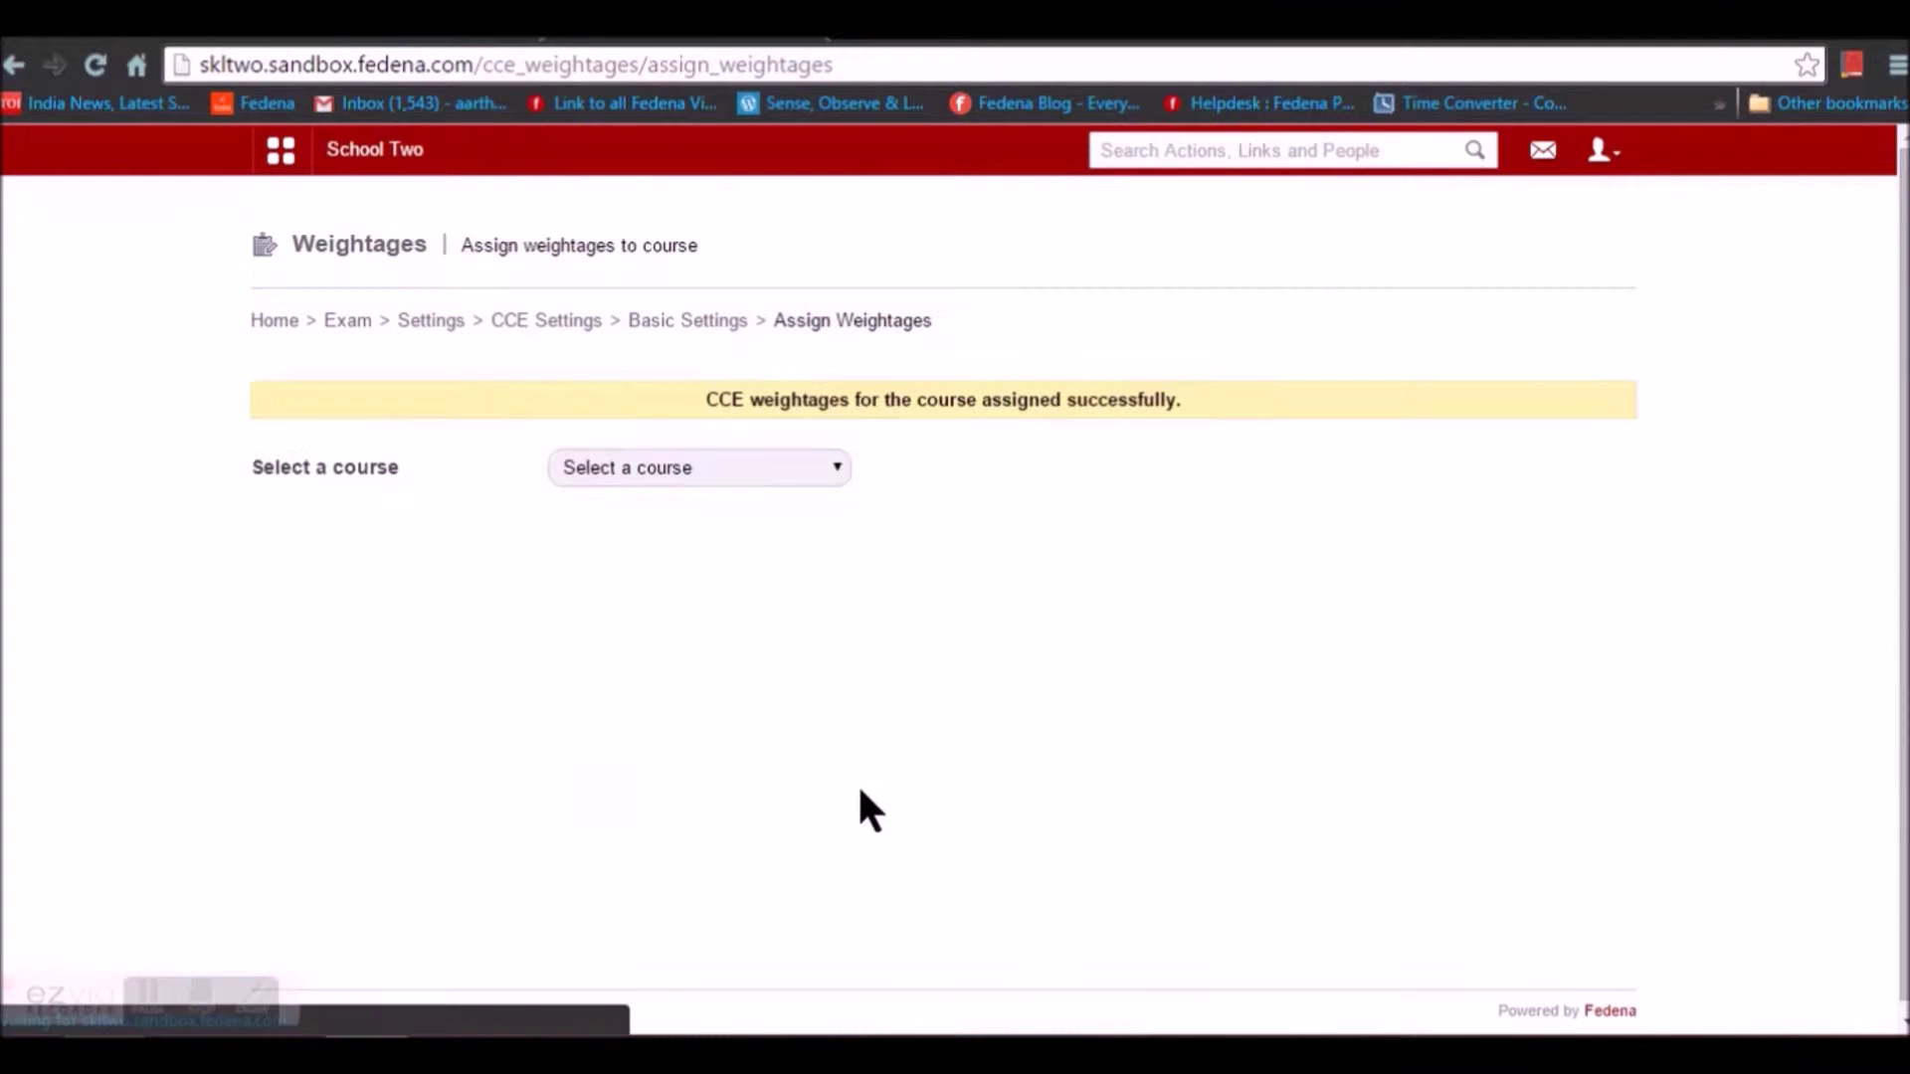
click(693, 331)
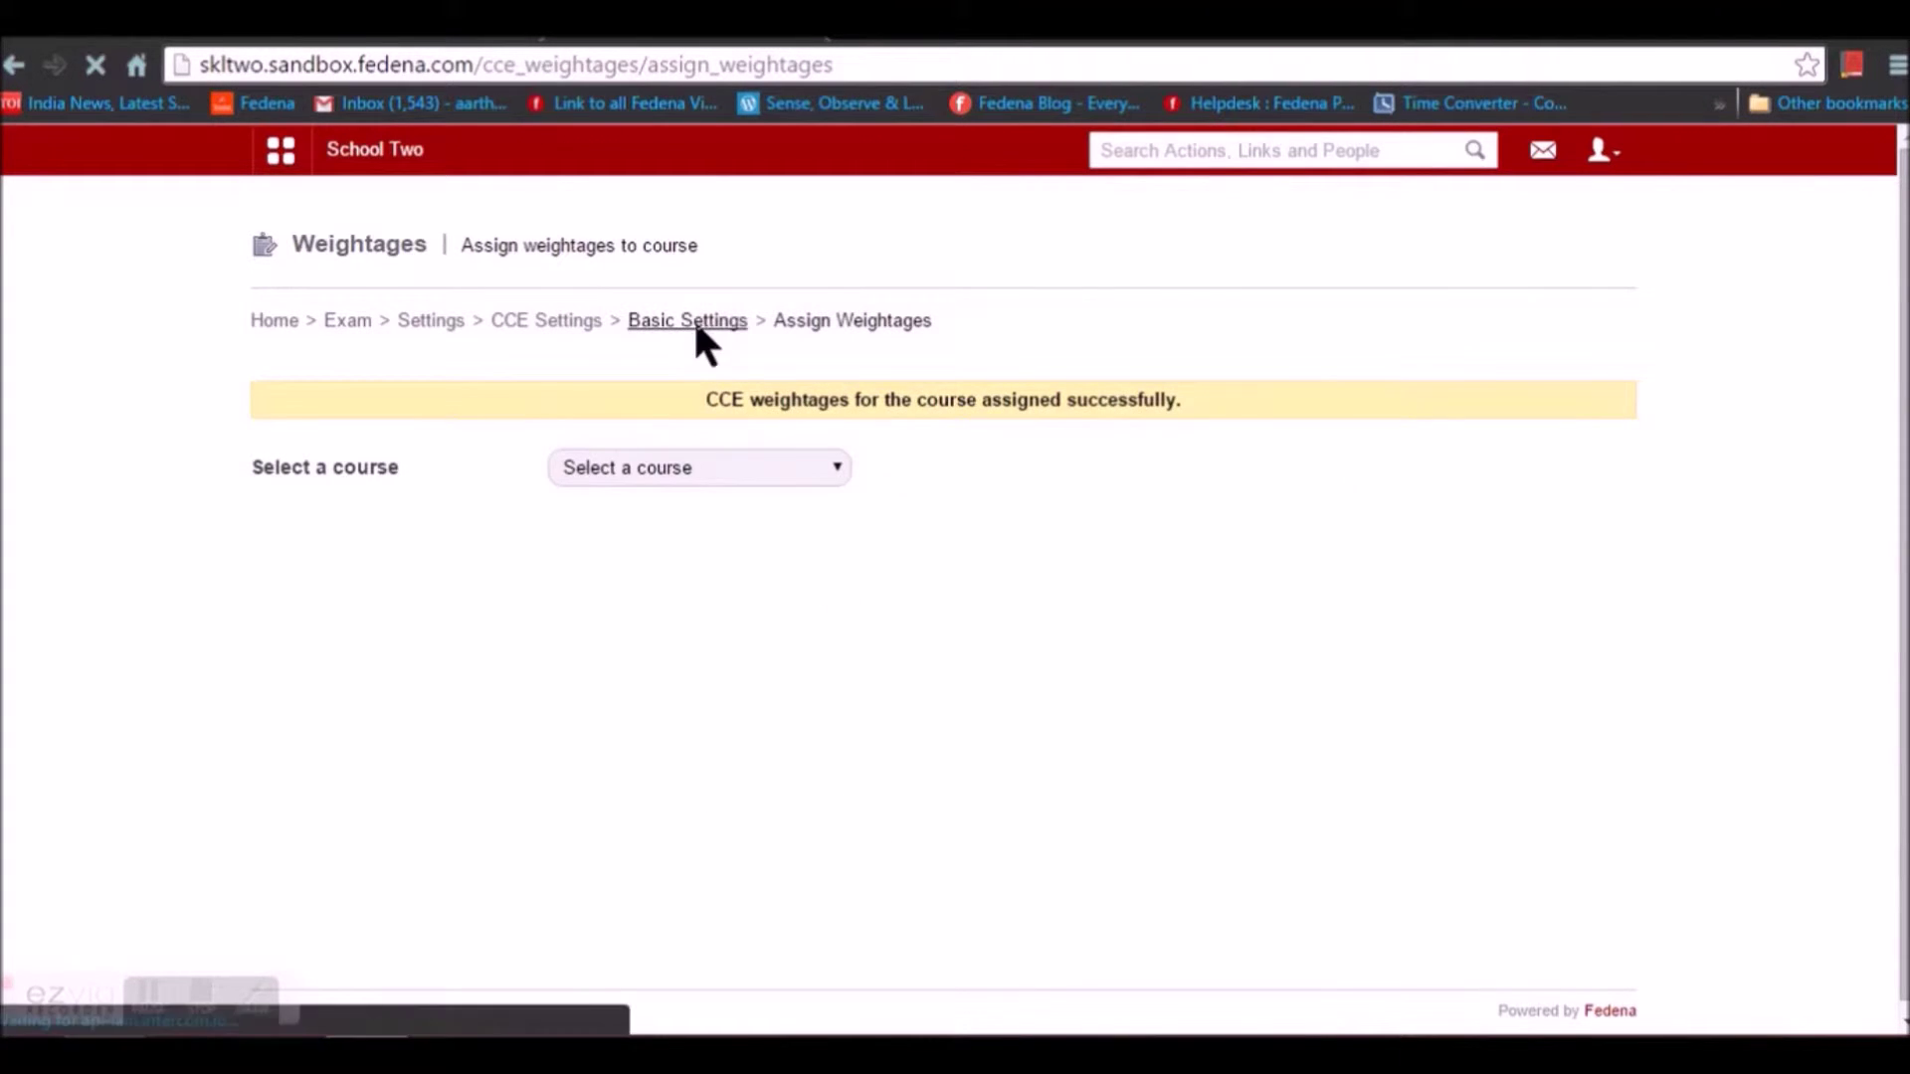
click(560, 328)
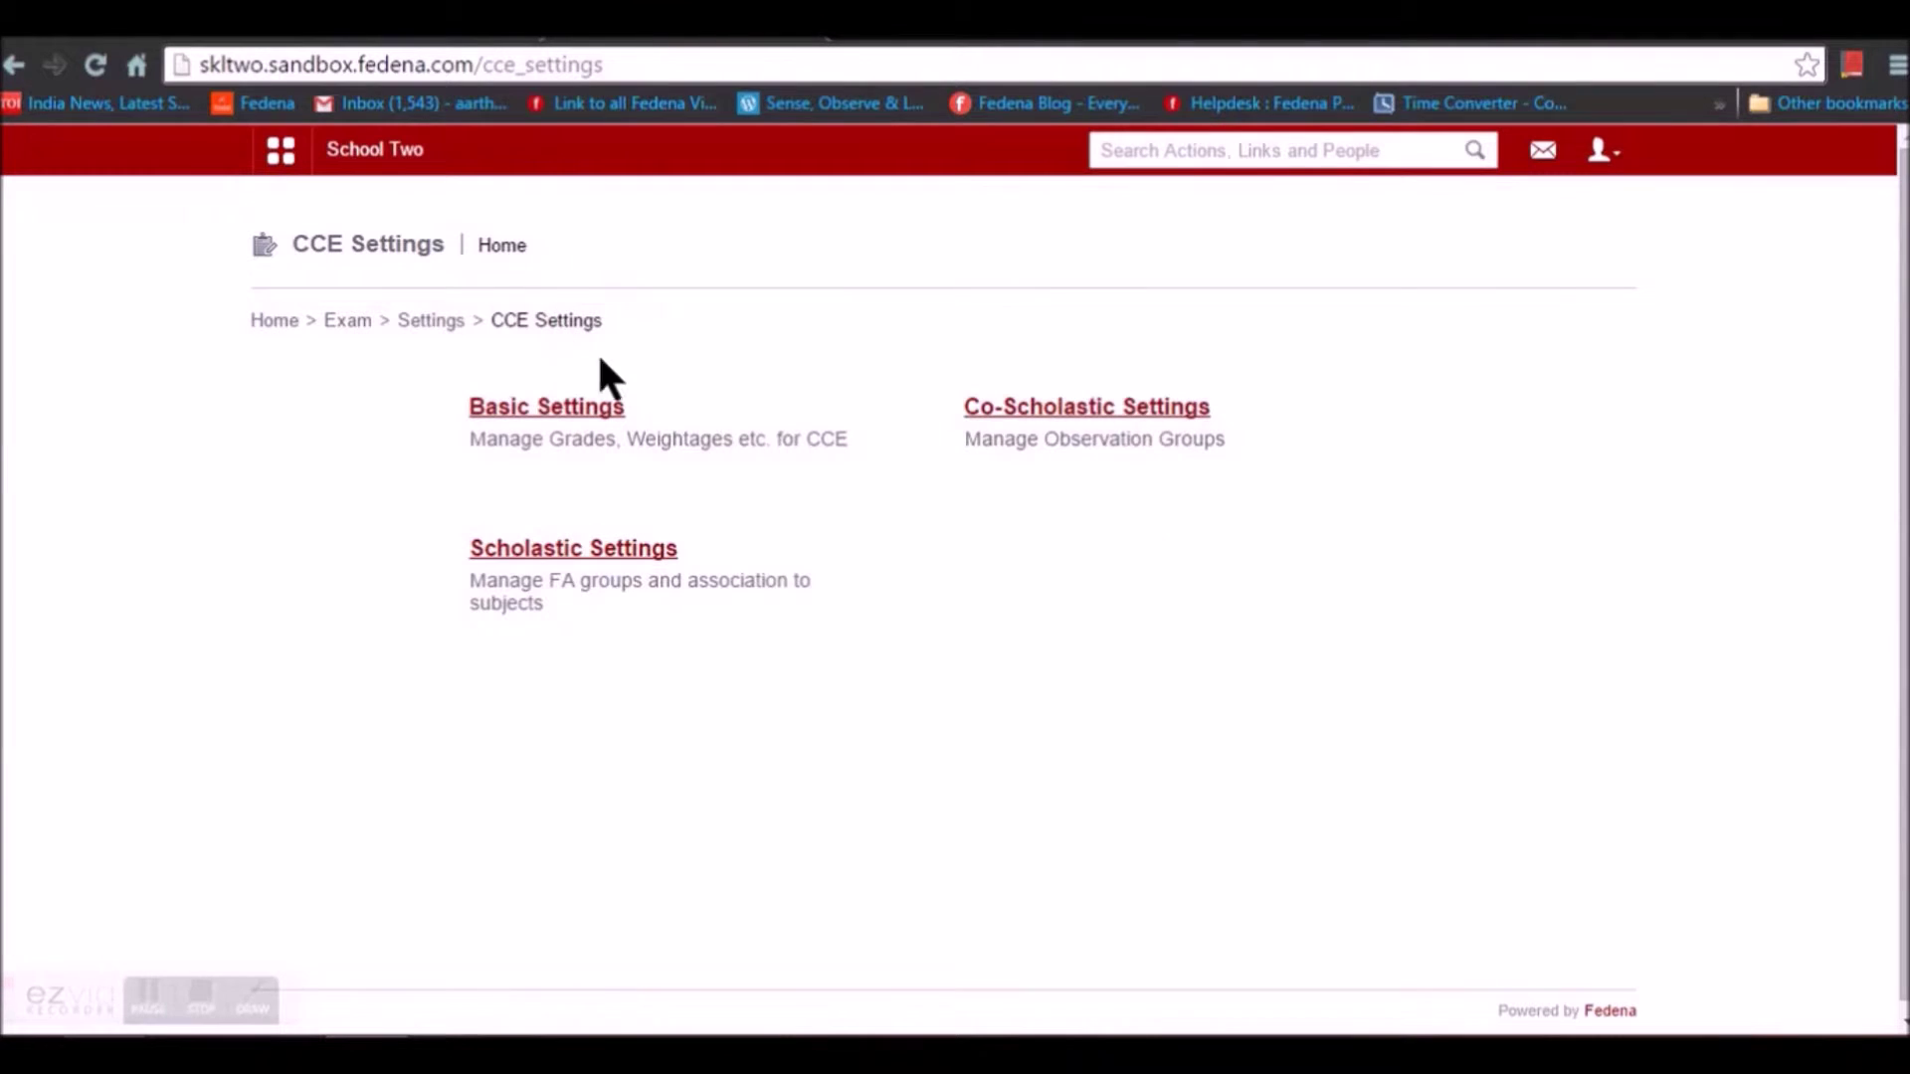
Update Thinking Skills, keeping the Co - Scholastic Grade set and Co Scholastic Activity type.
click(1029, 410)
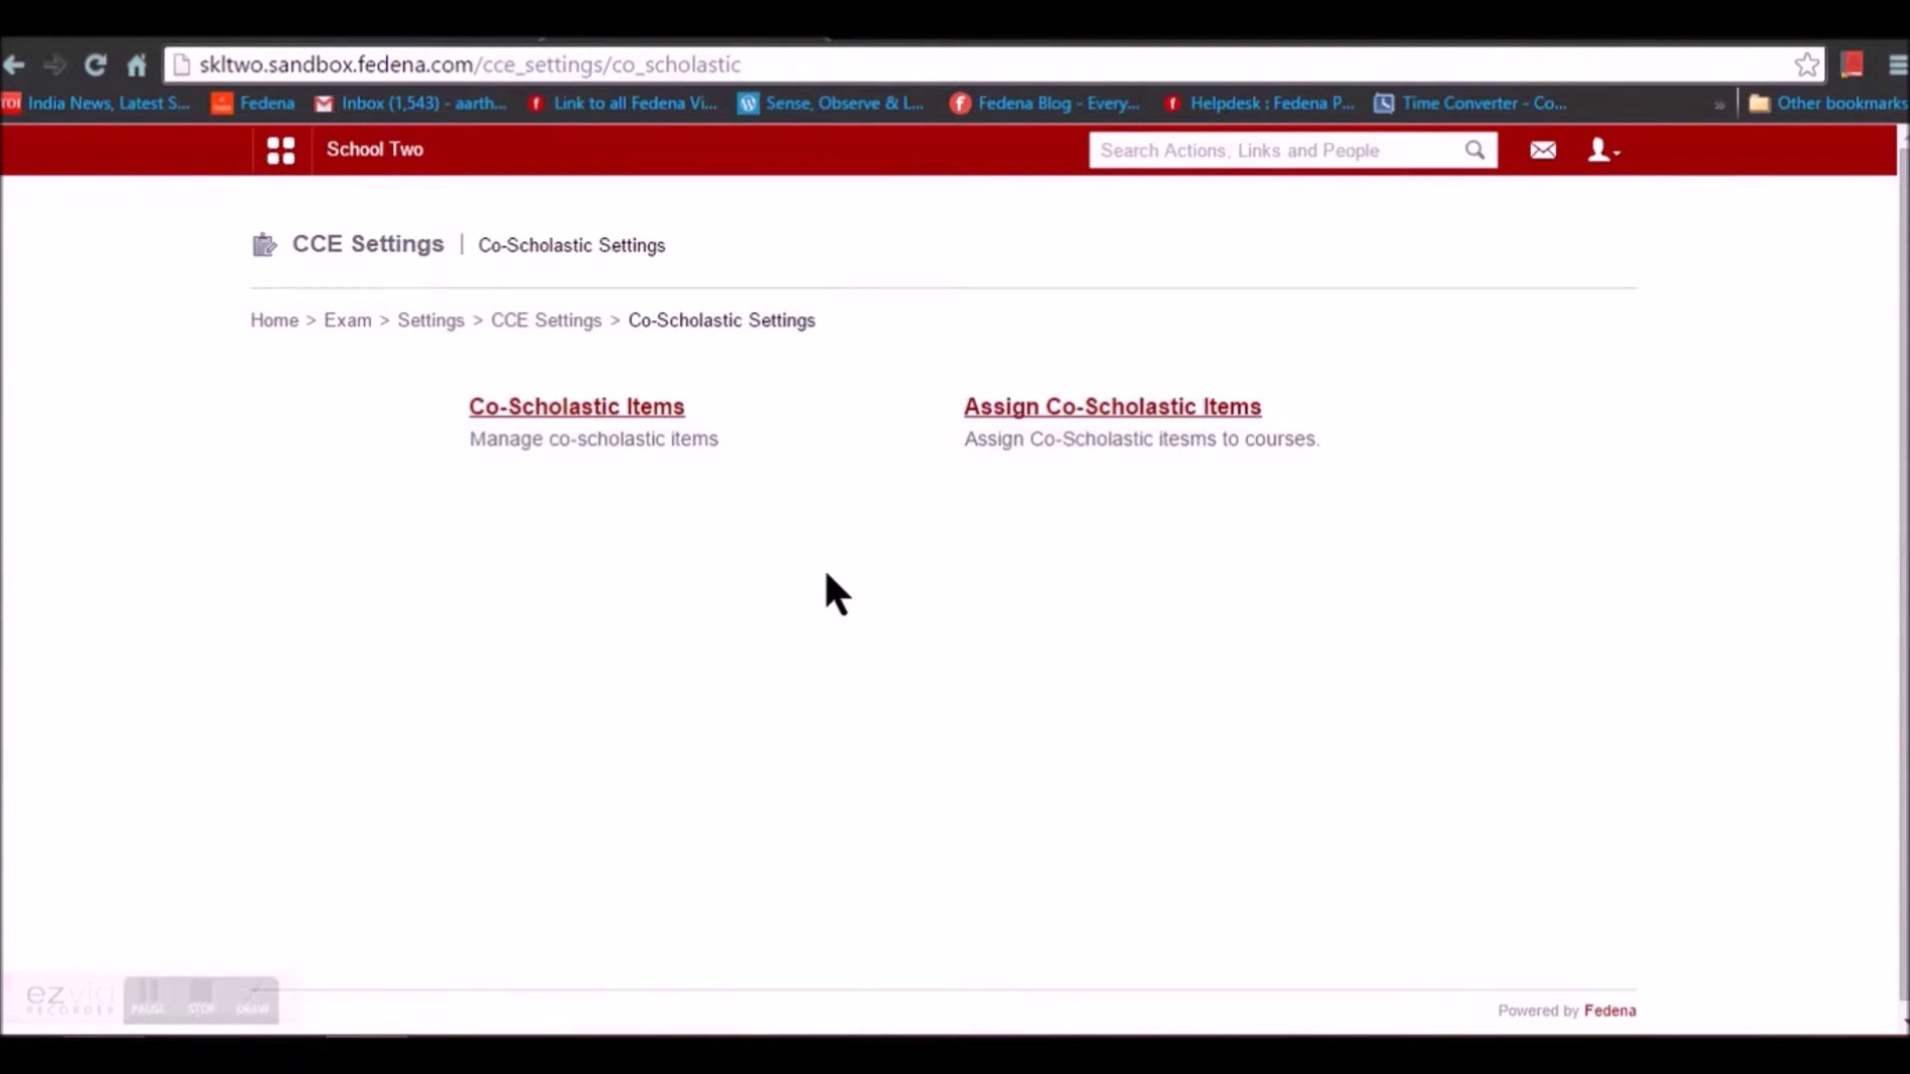
click(666, 410)
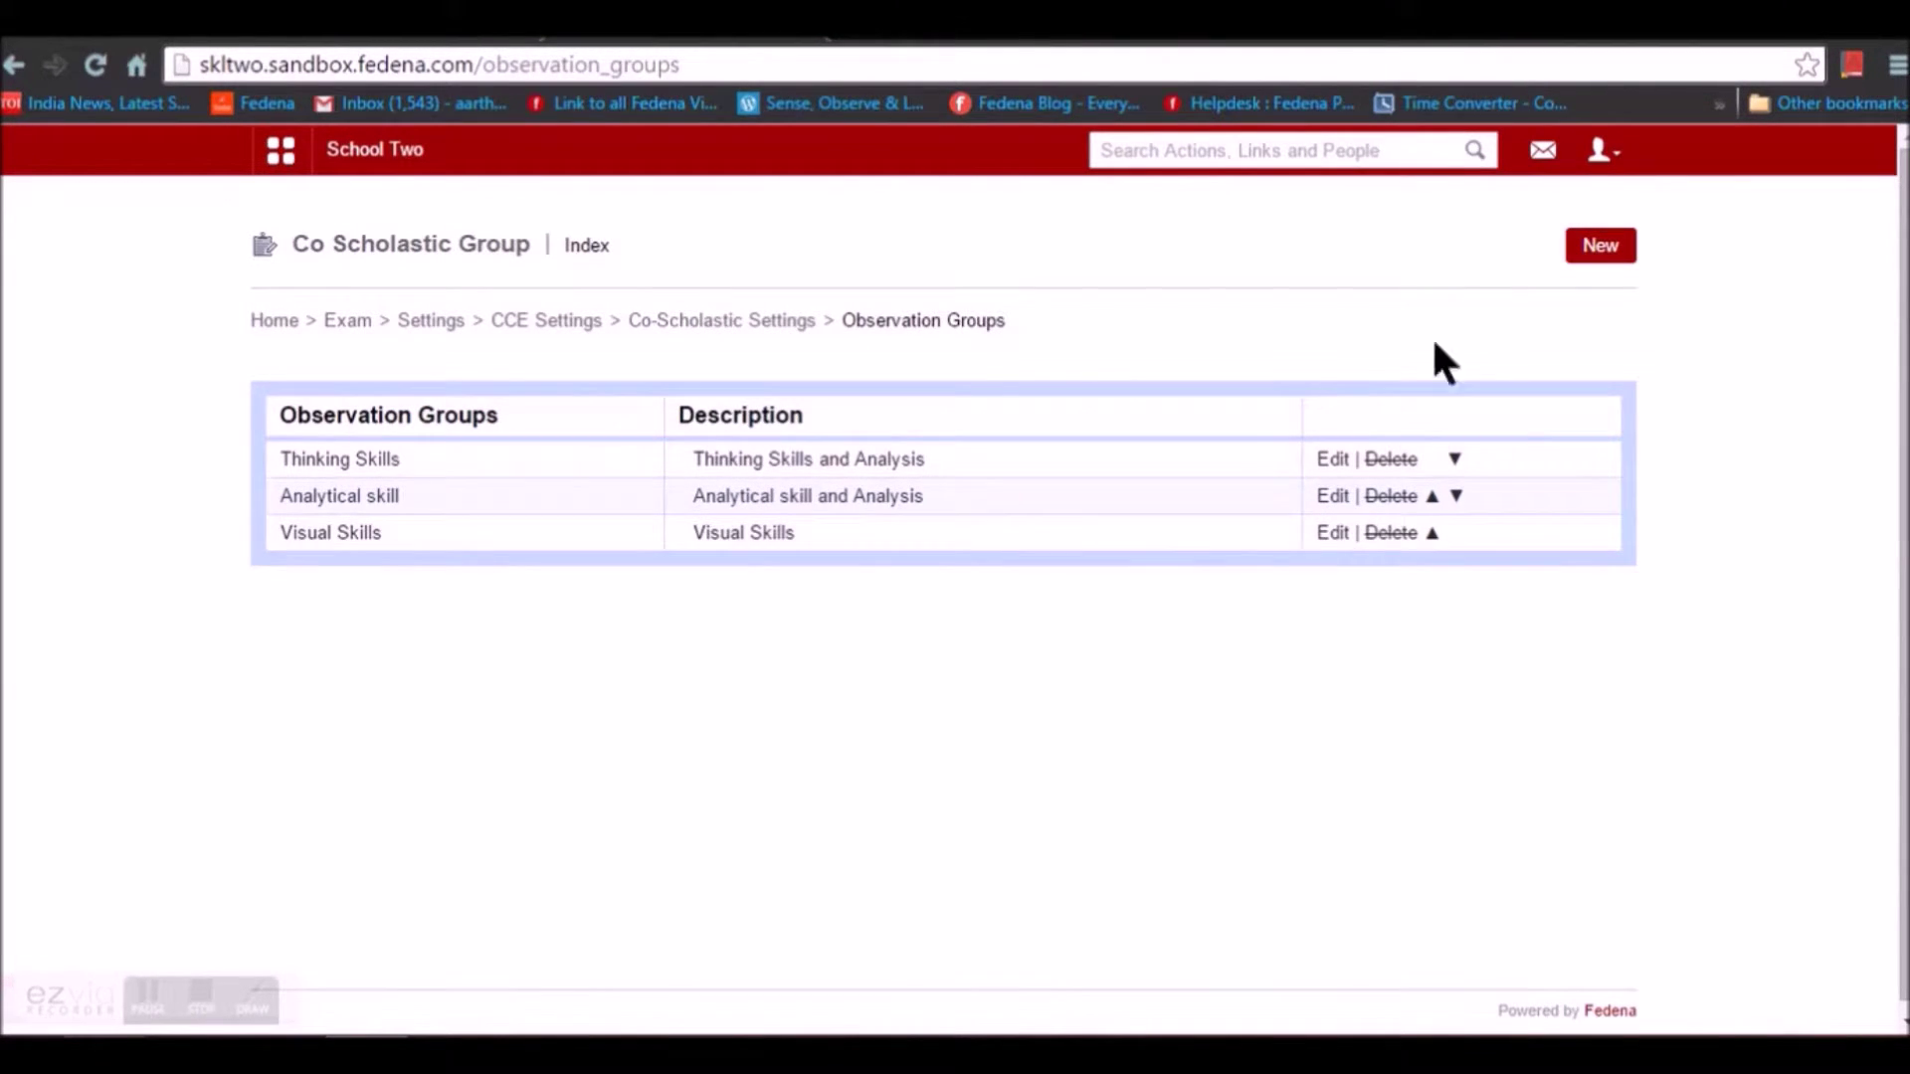
click(1326, 460)
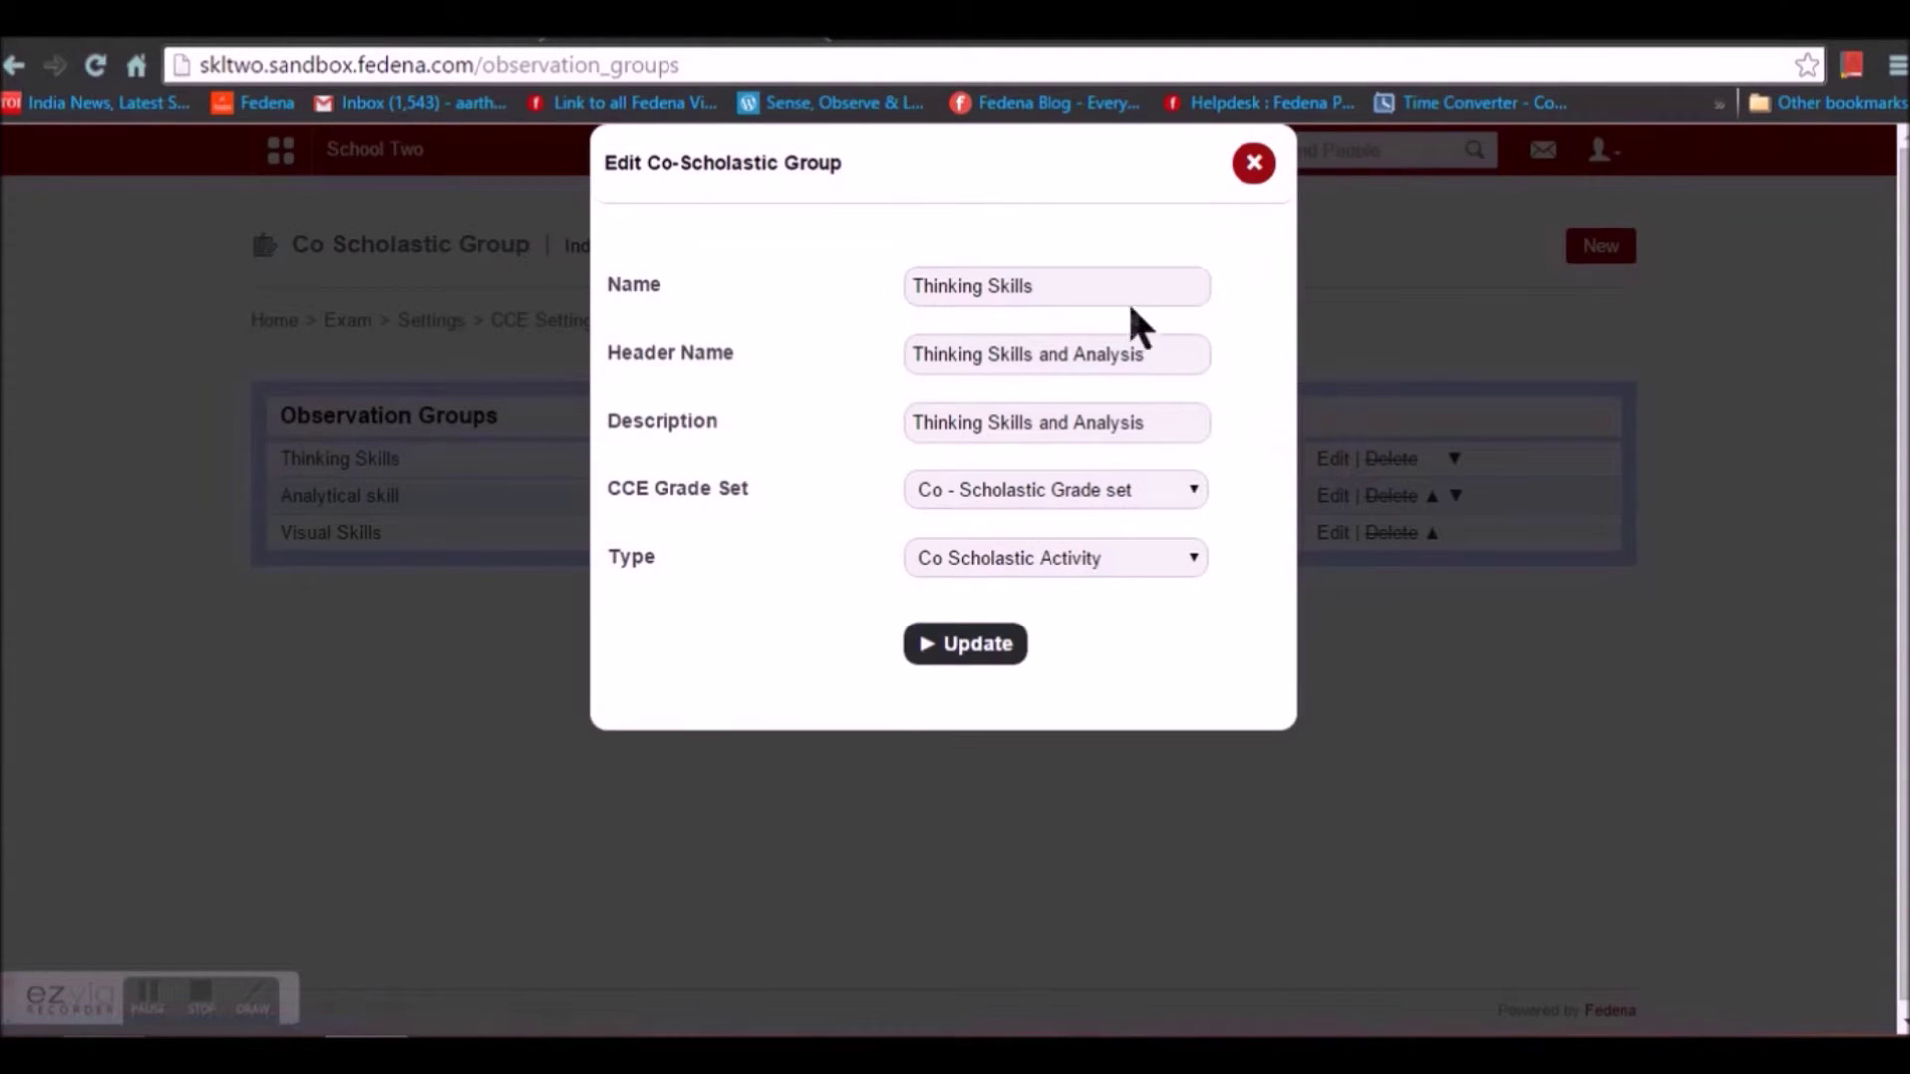
click(1119, 301)
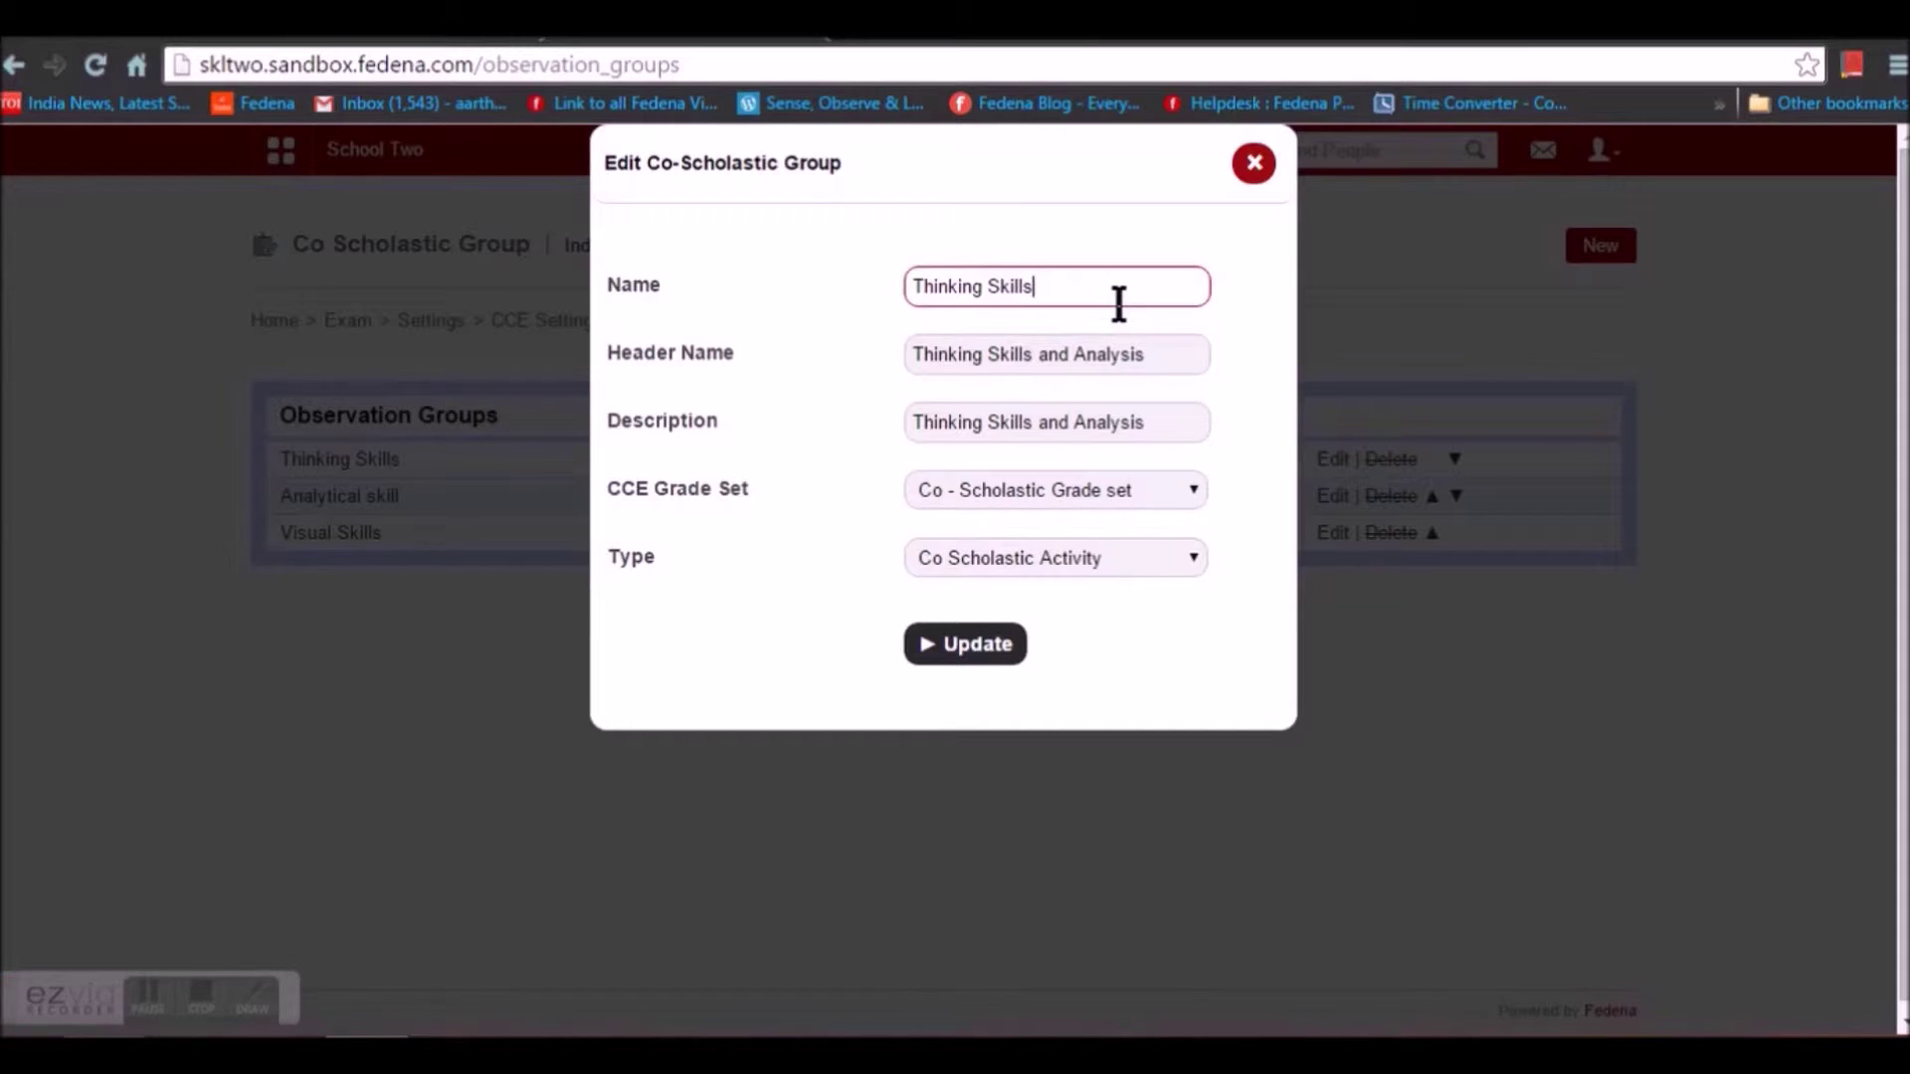
click(986, 498)
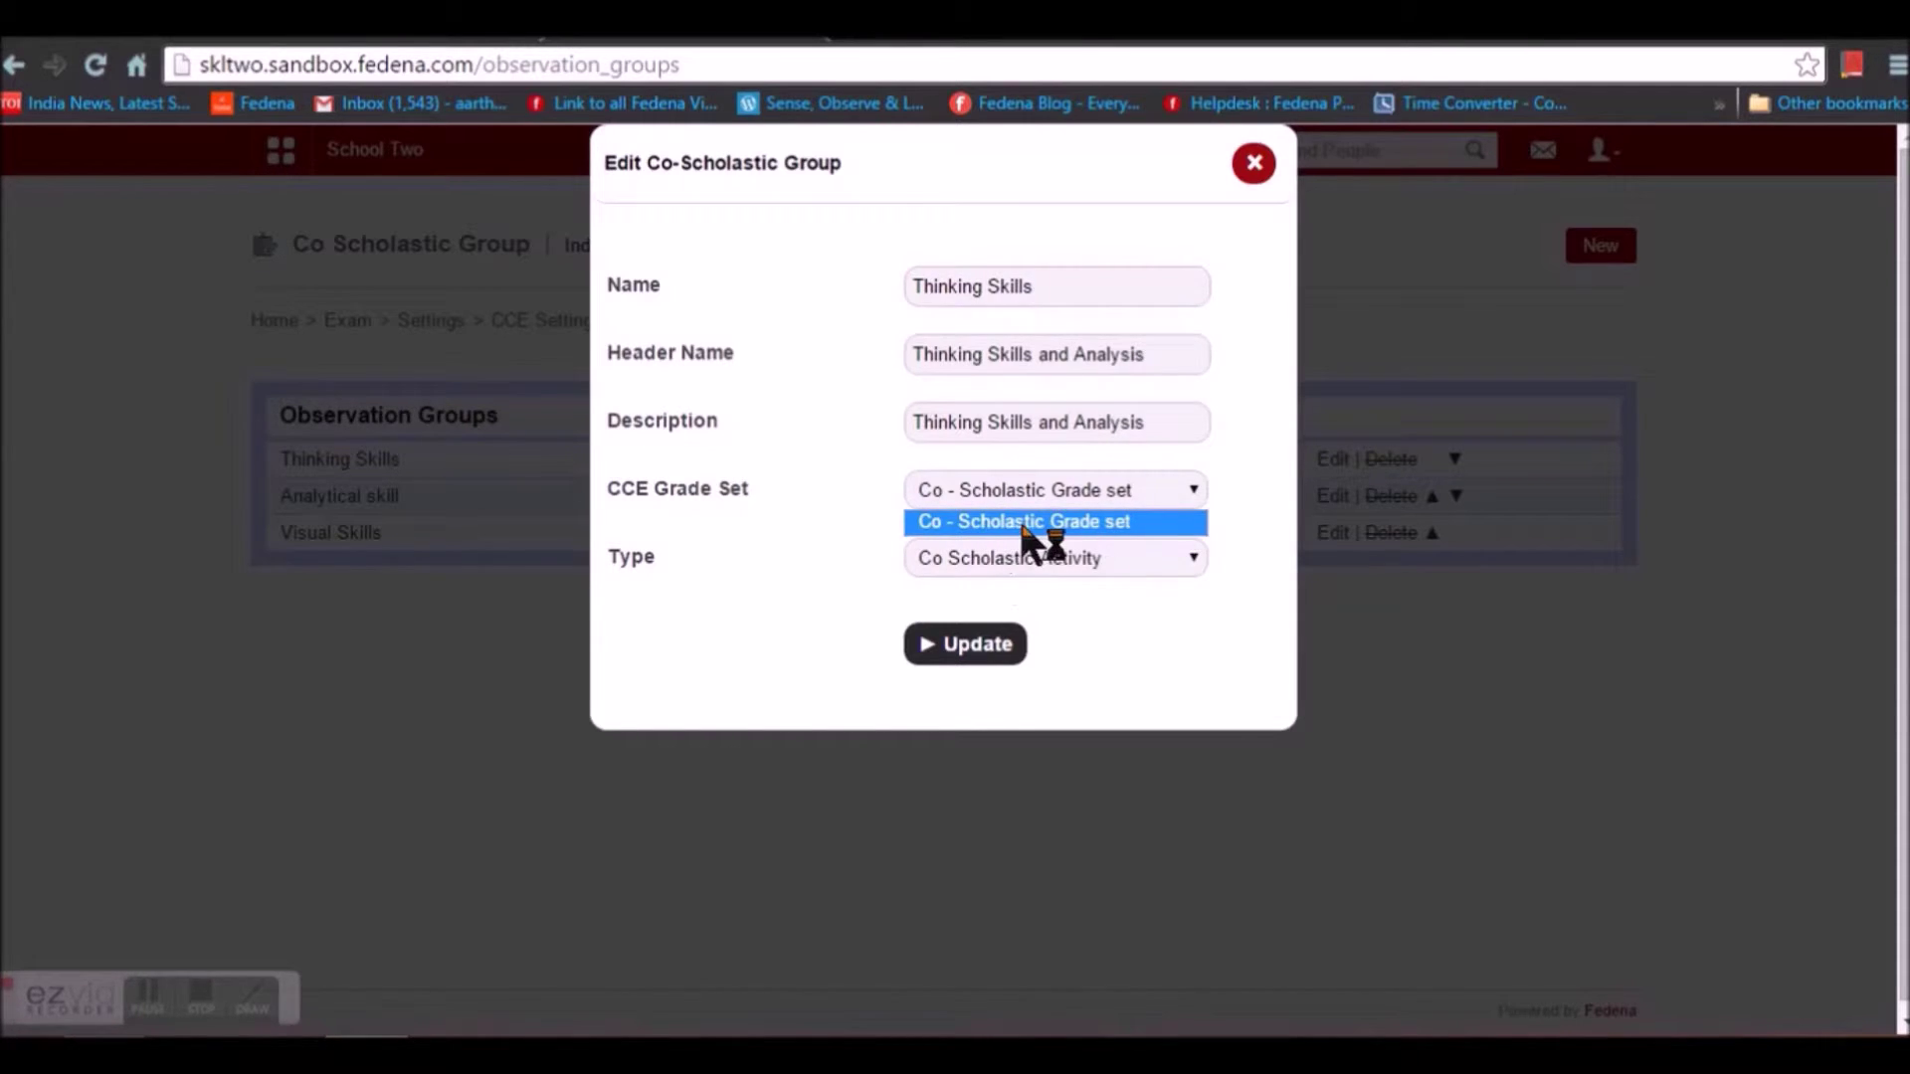
click(1024, 524)
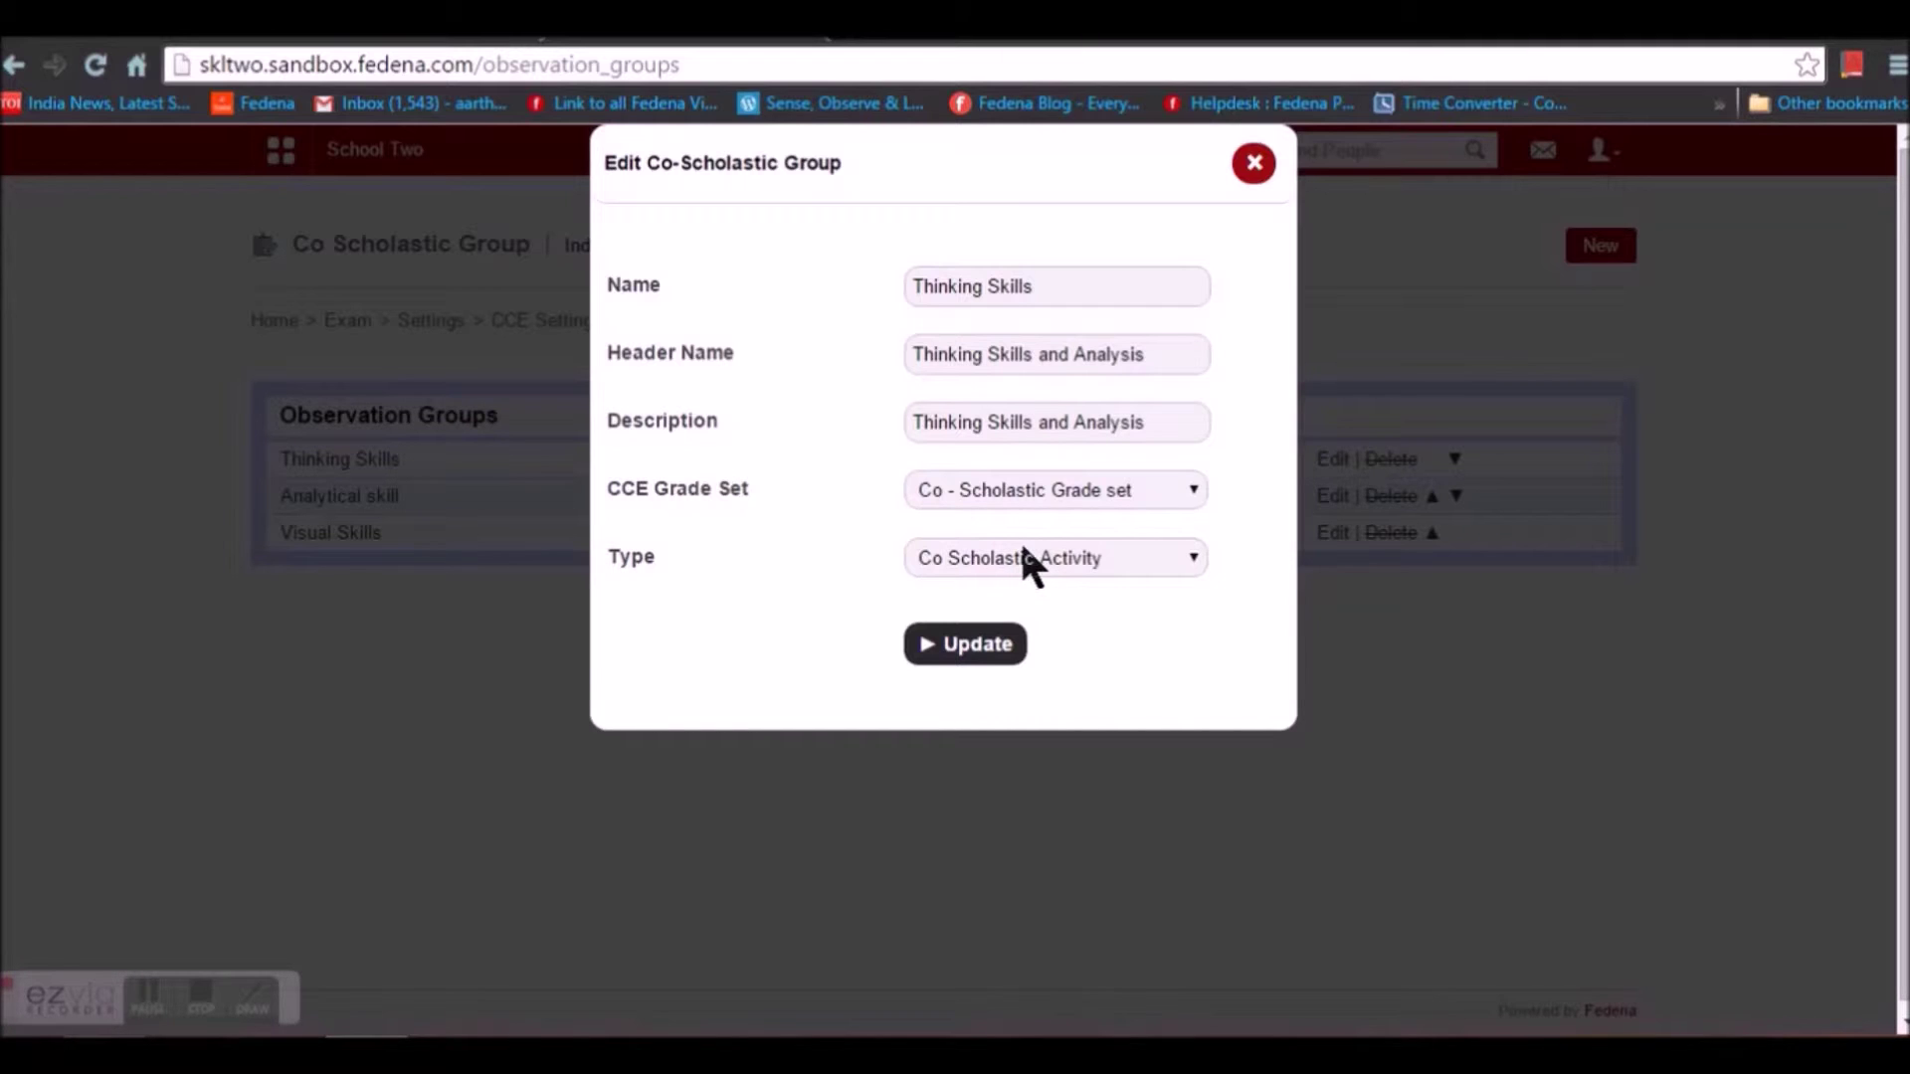
click(1028, 567)
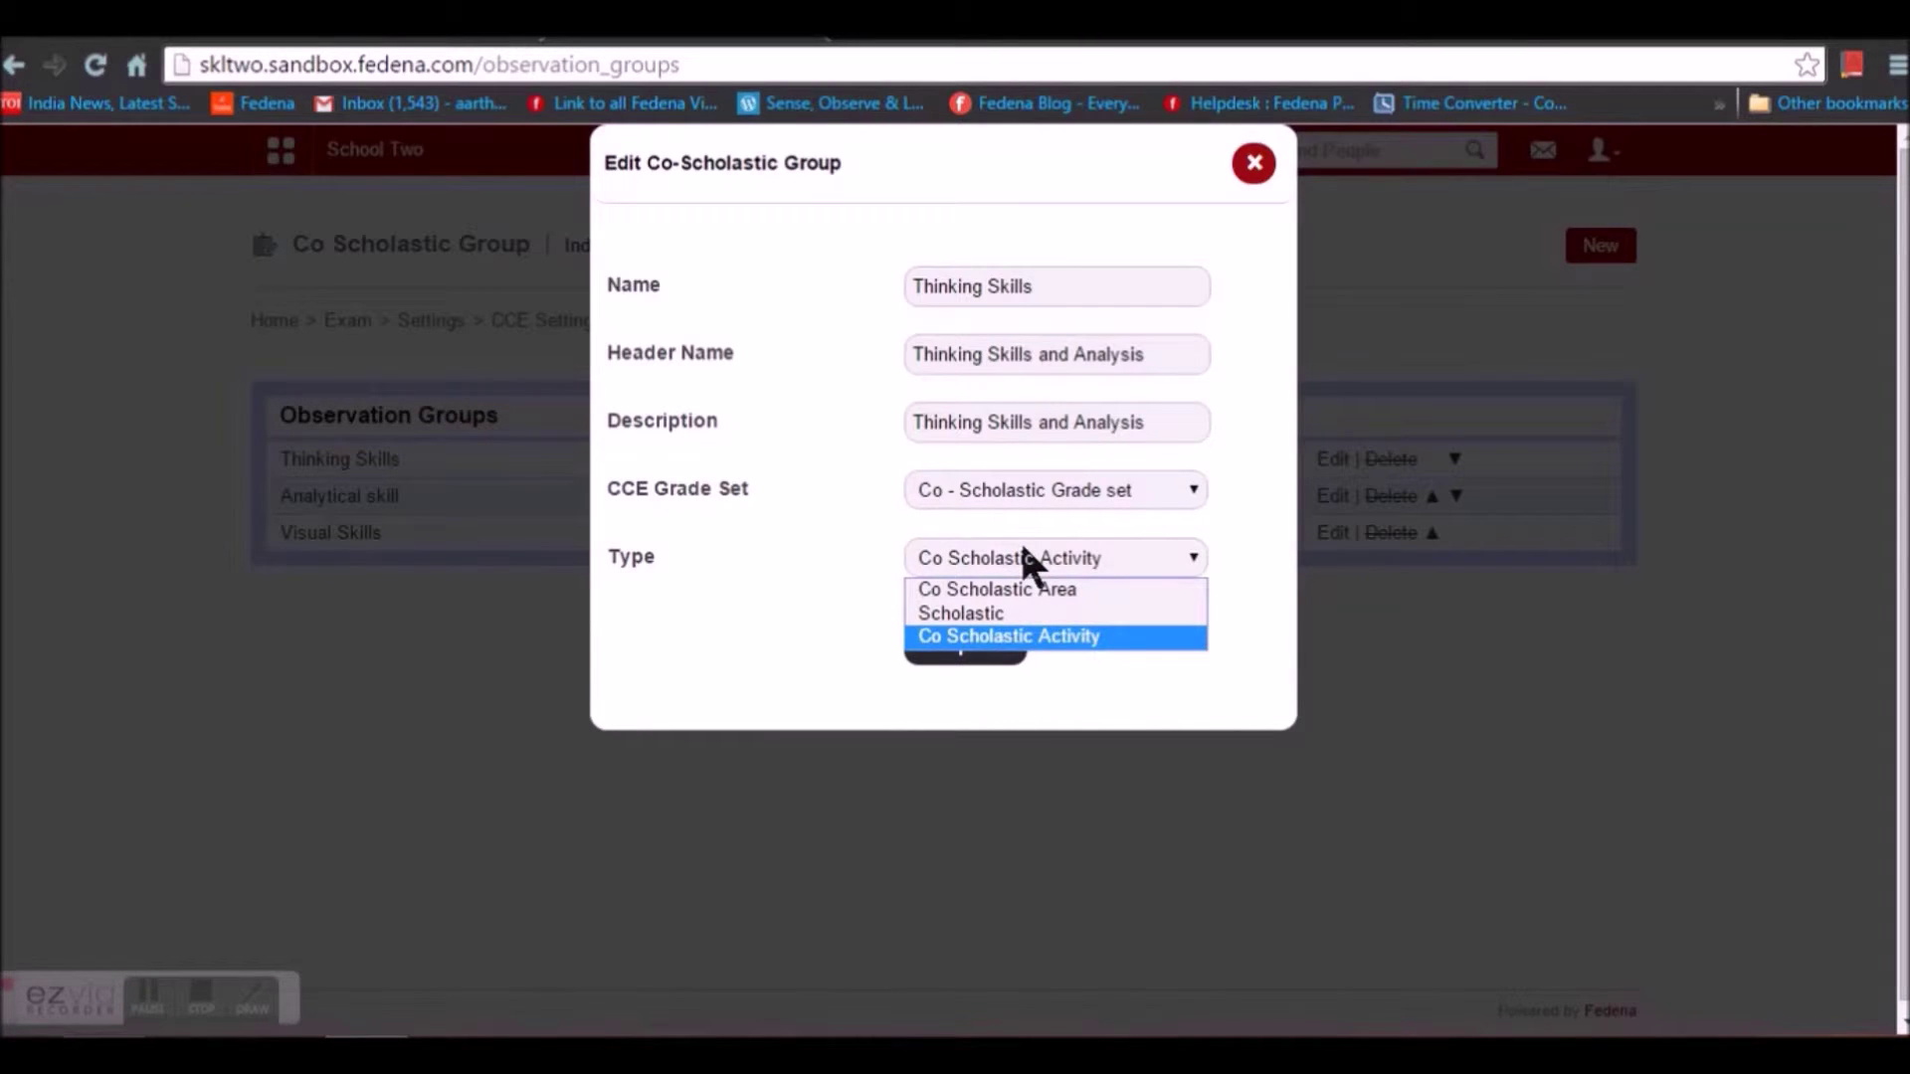
click(1024, 557)
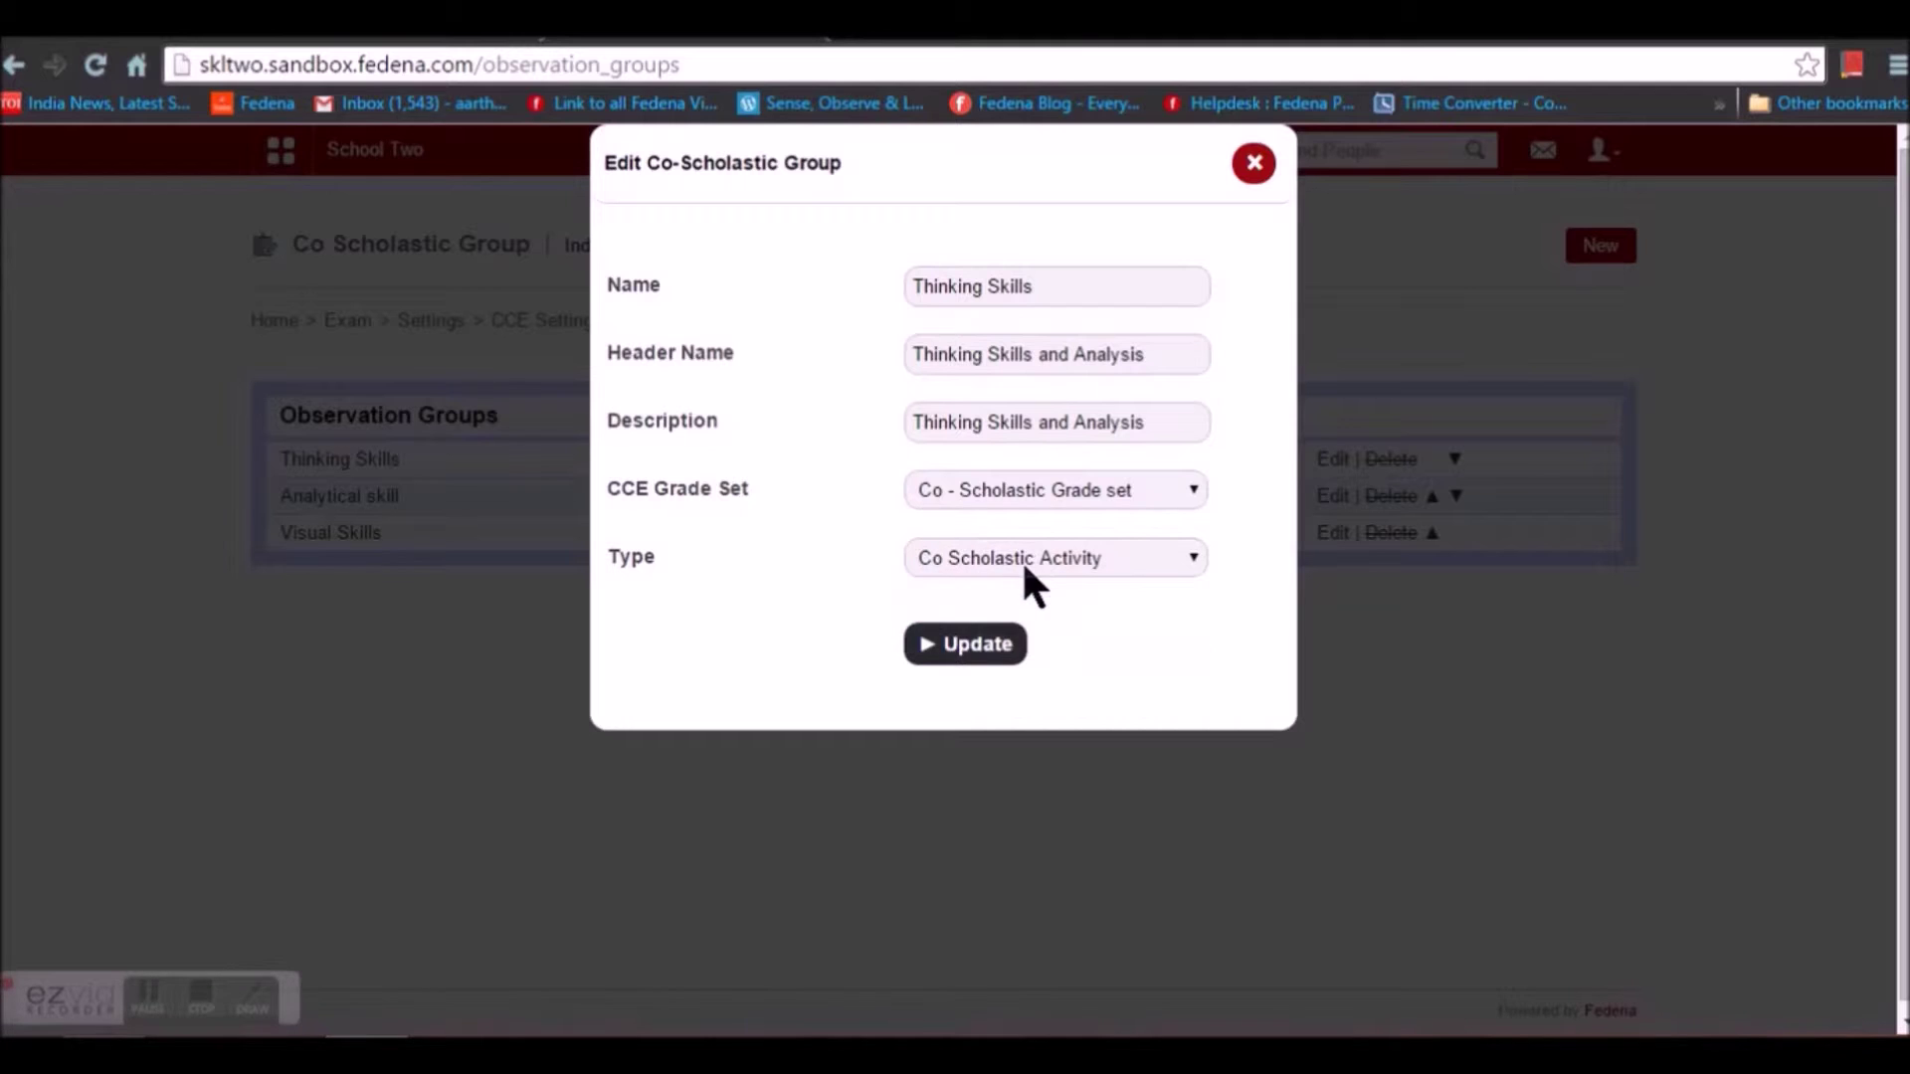
click(1010, 655)
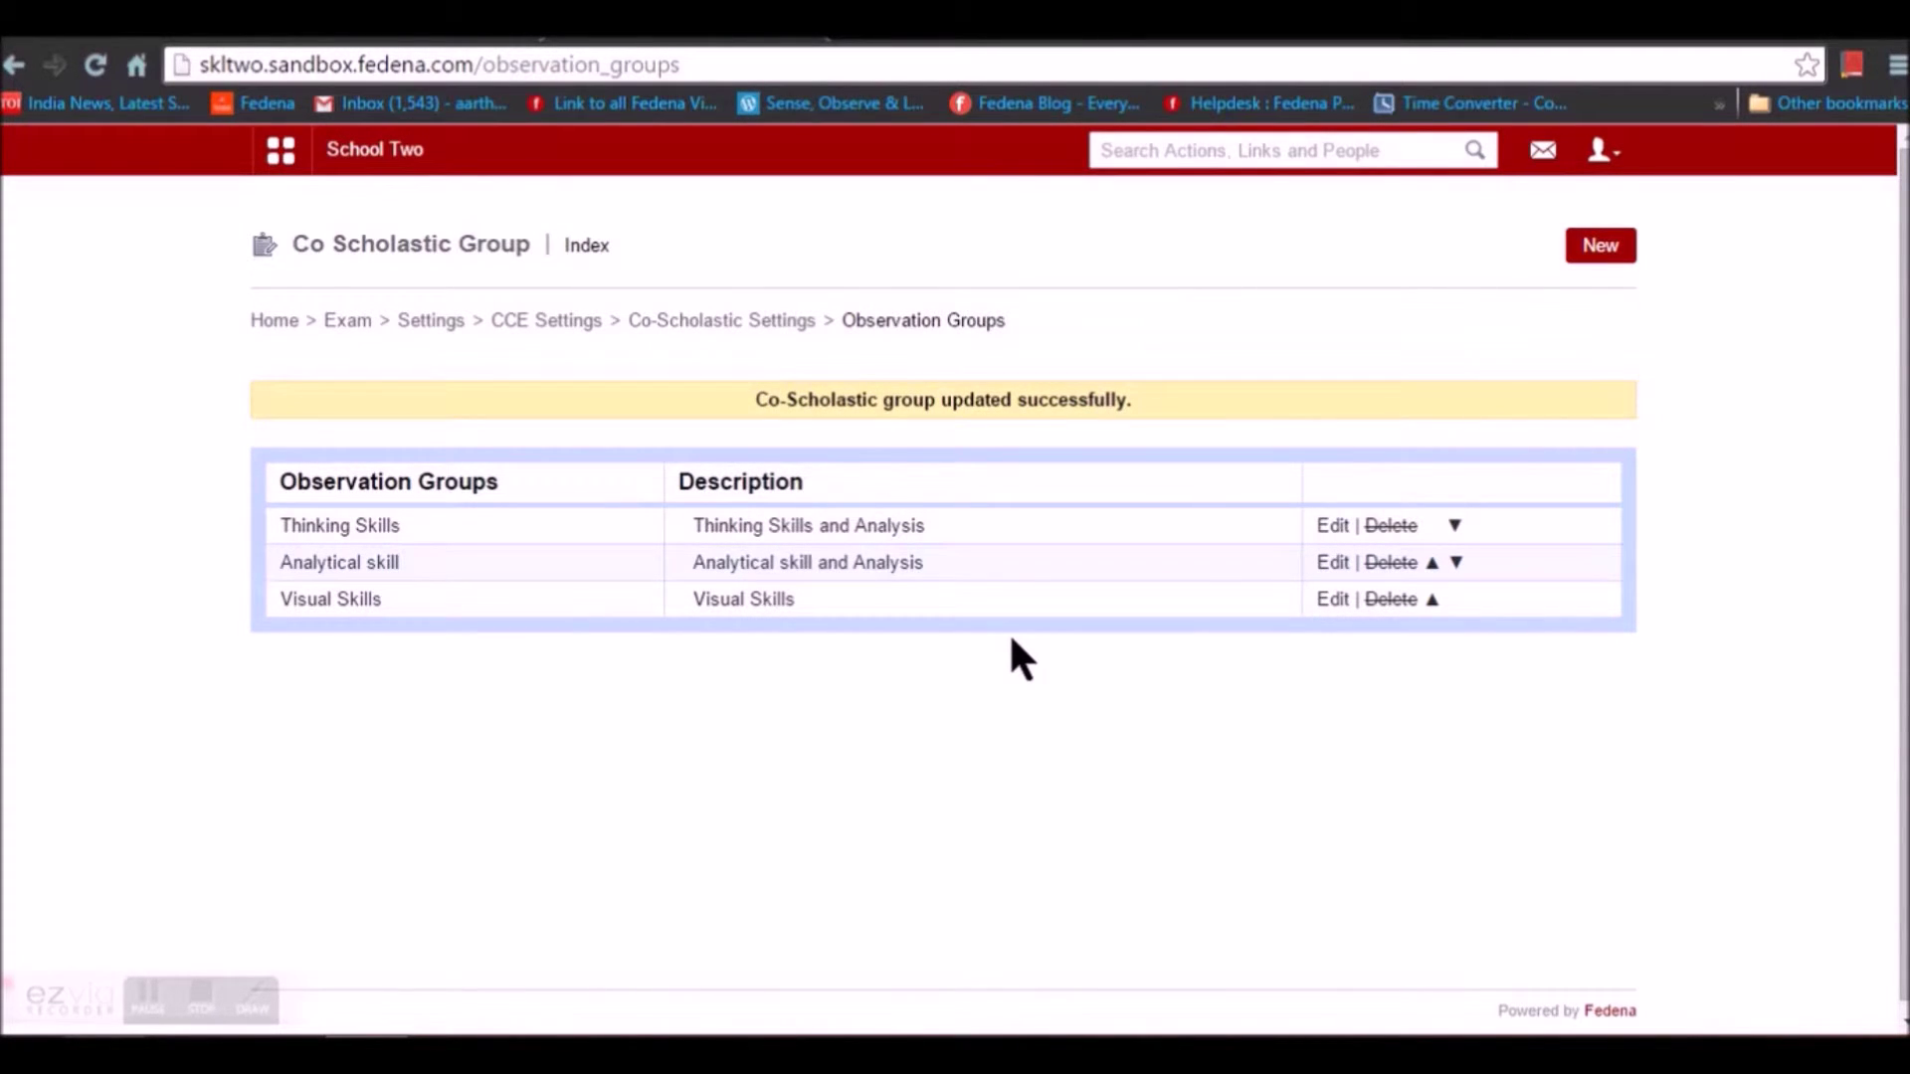
Inspect the 'Utilizing thinking skills to analyse' observation's descriptive indicator without changes, then leave the Observation Groups list.
click(406, 528)
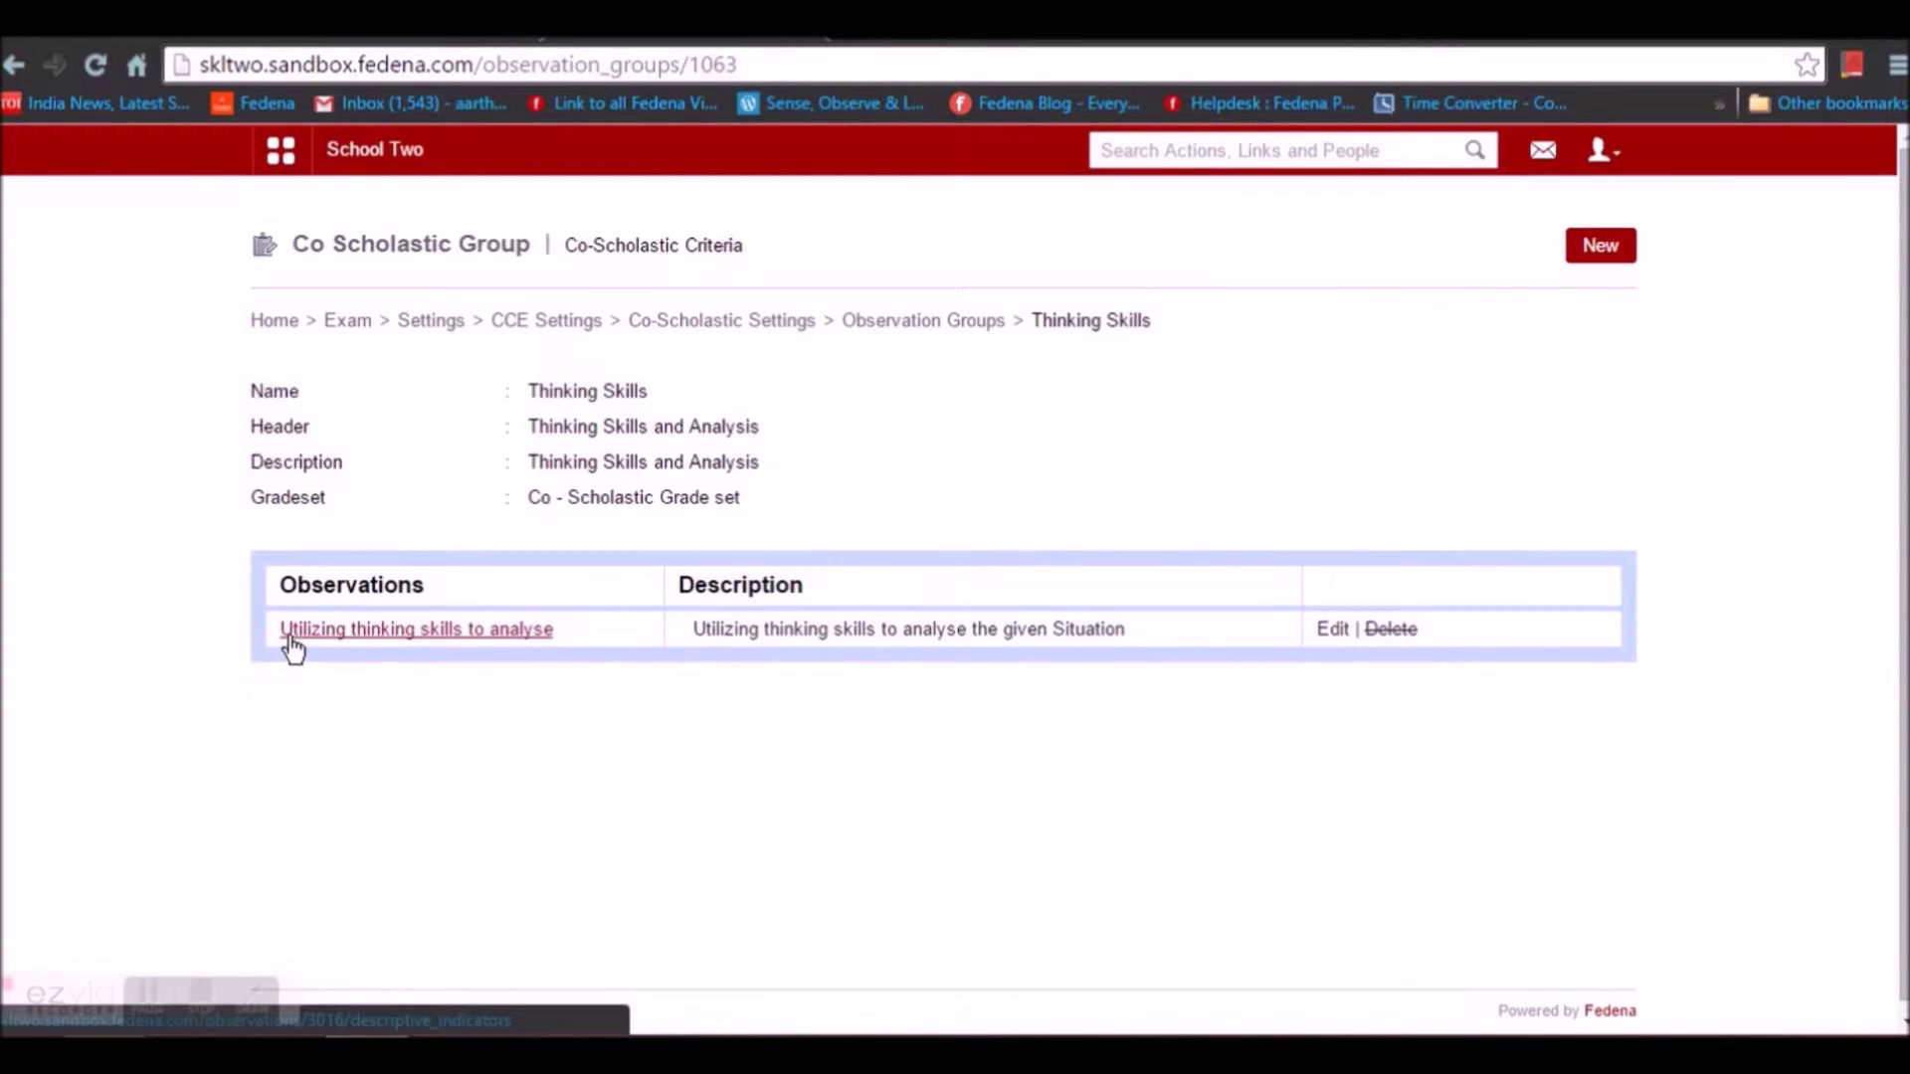
click(530, 630)
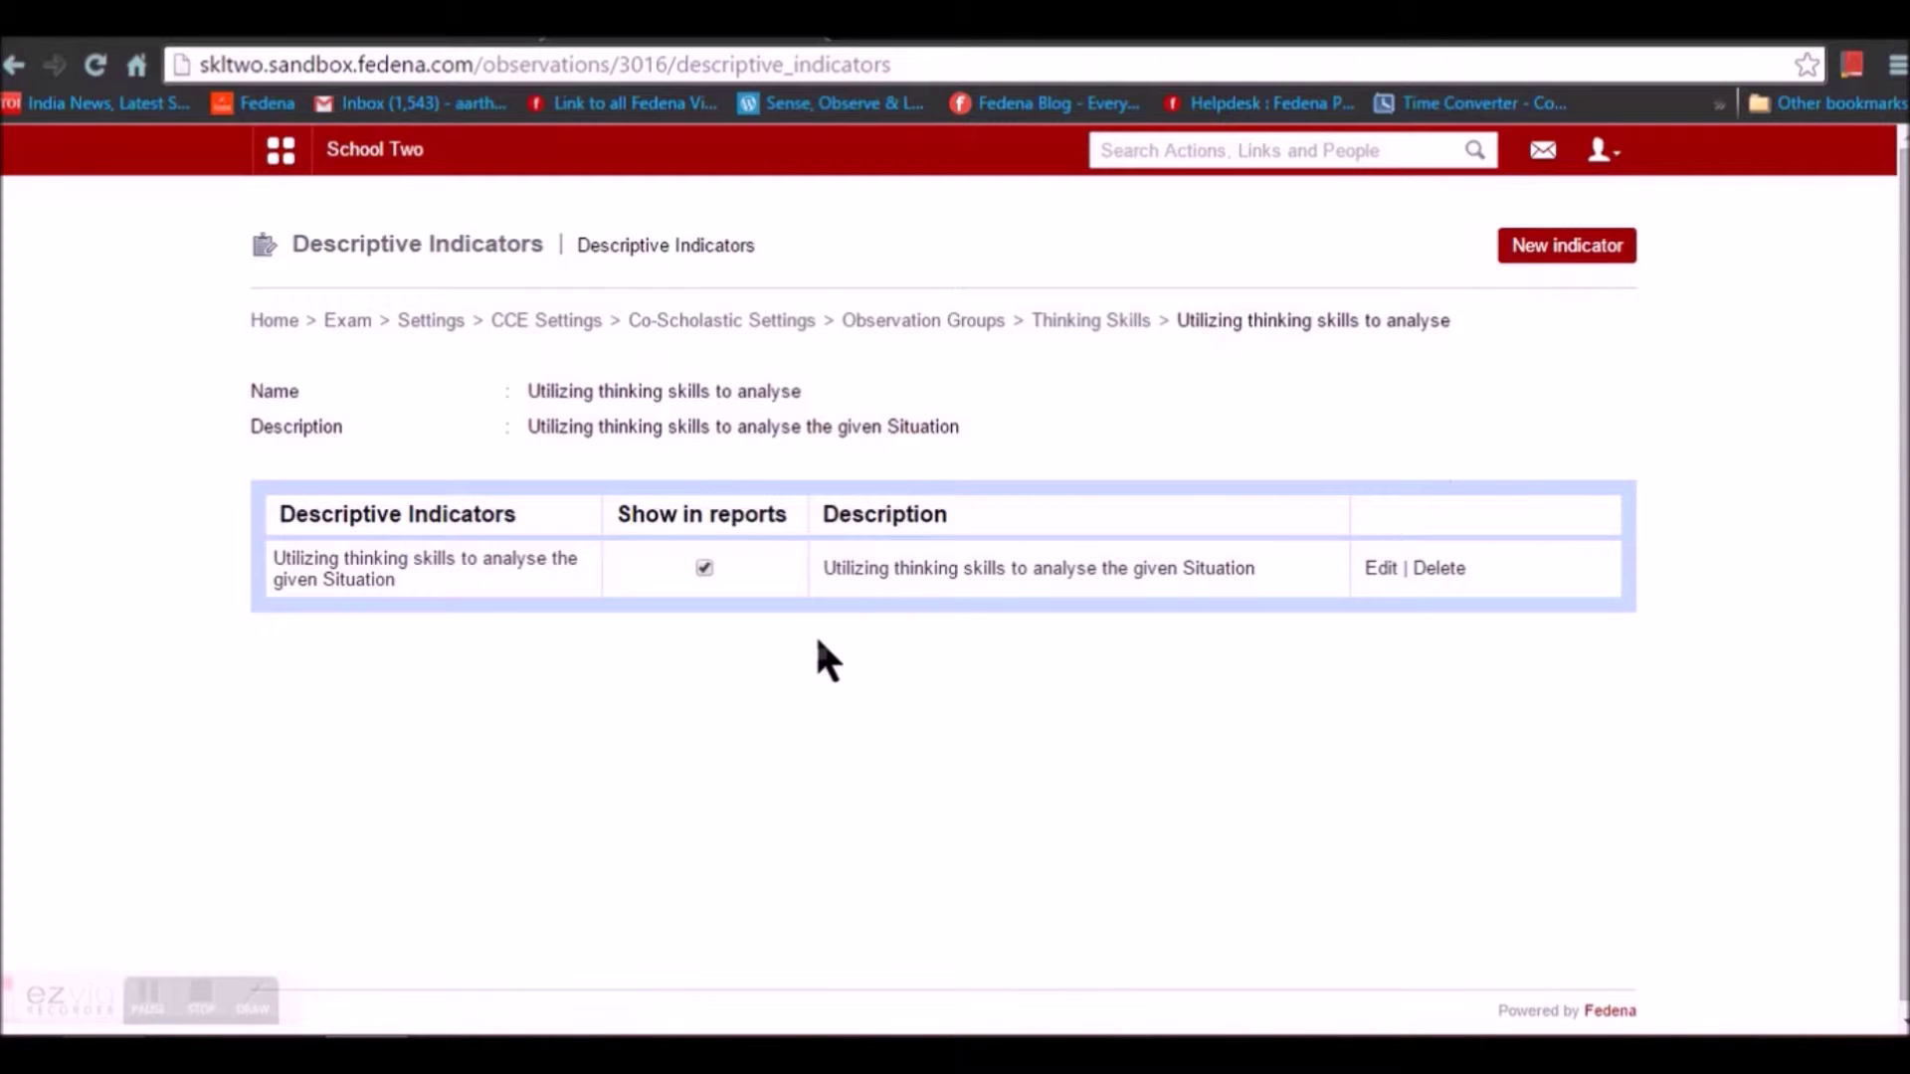
click(1383, 567)
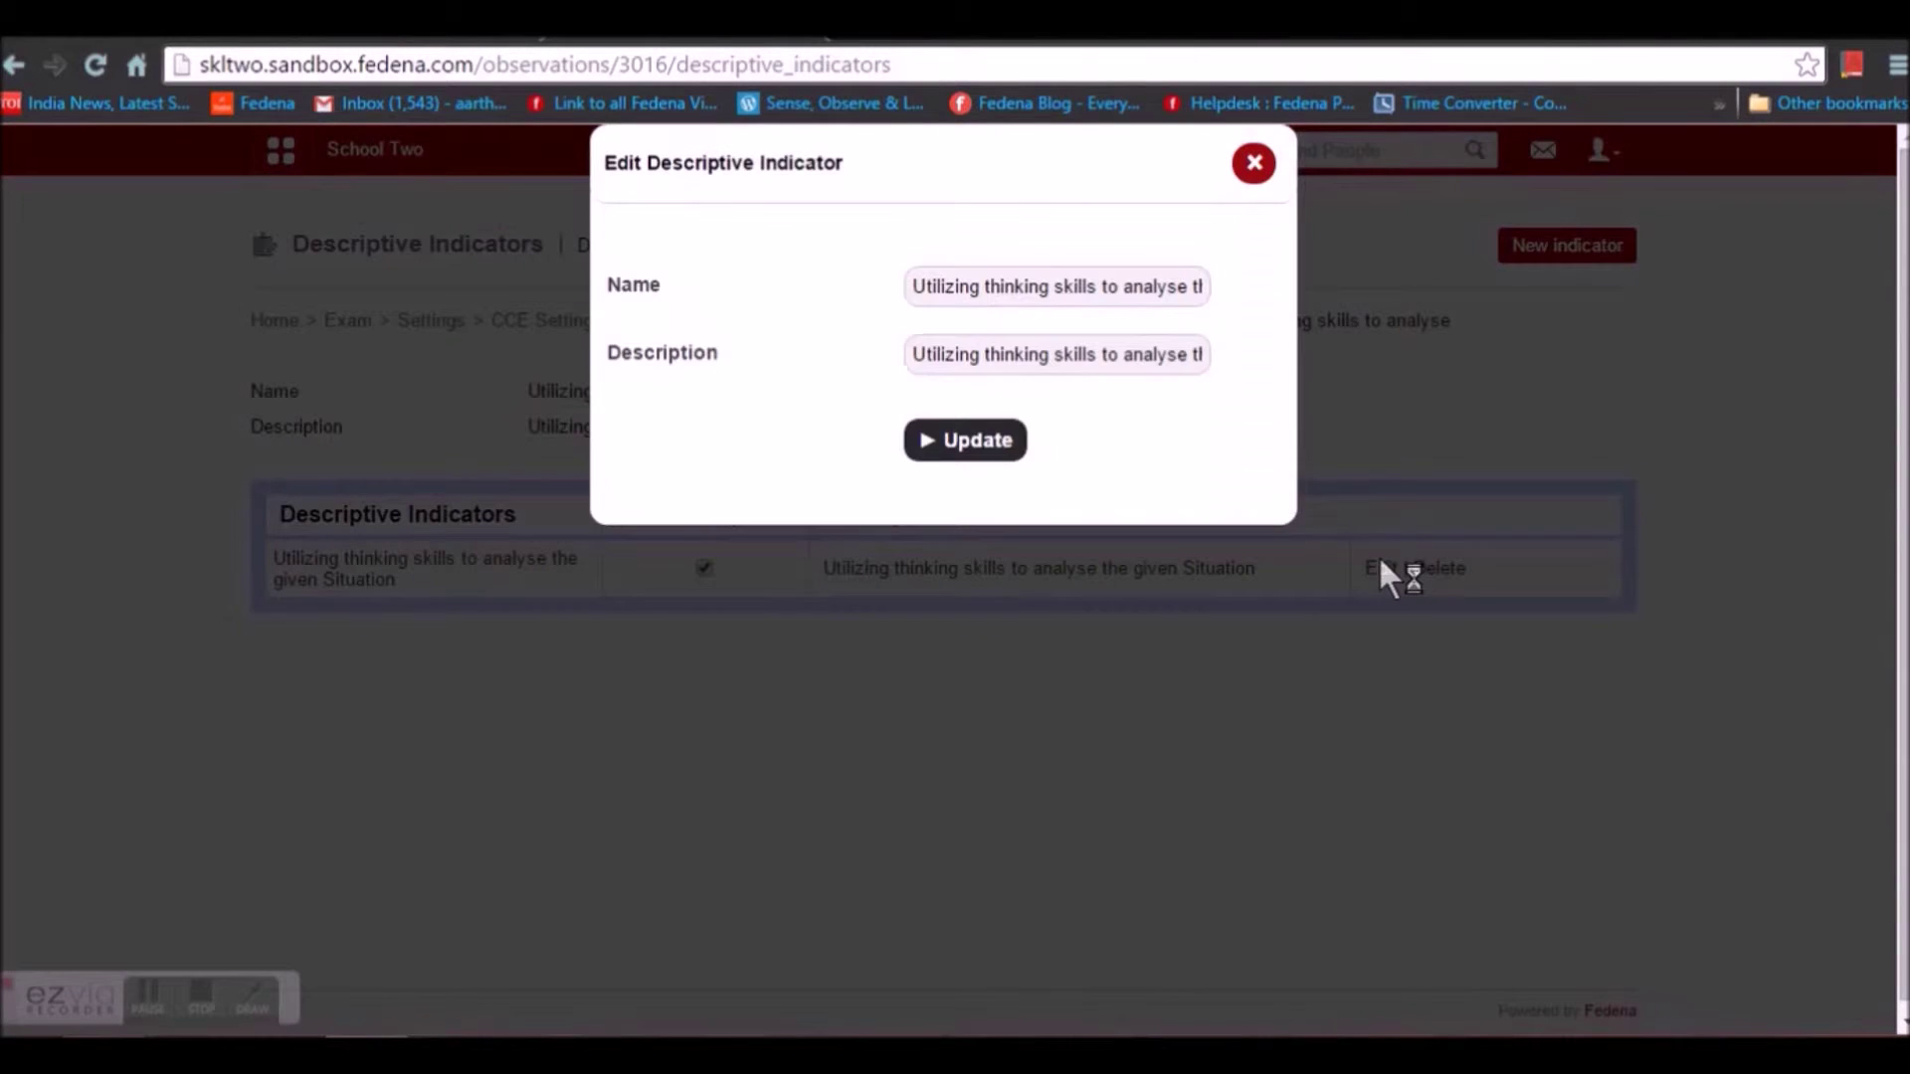
click(1256, 165)
click(957, 324)
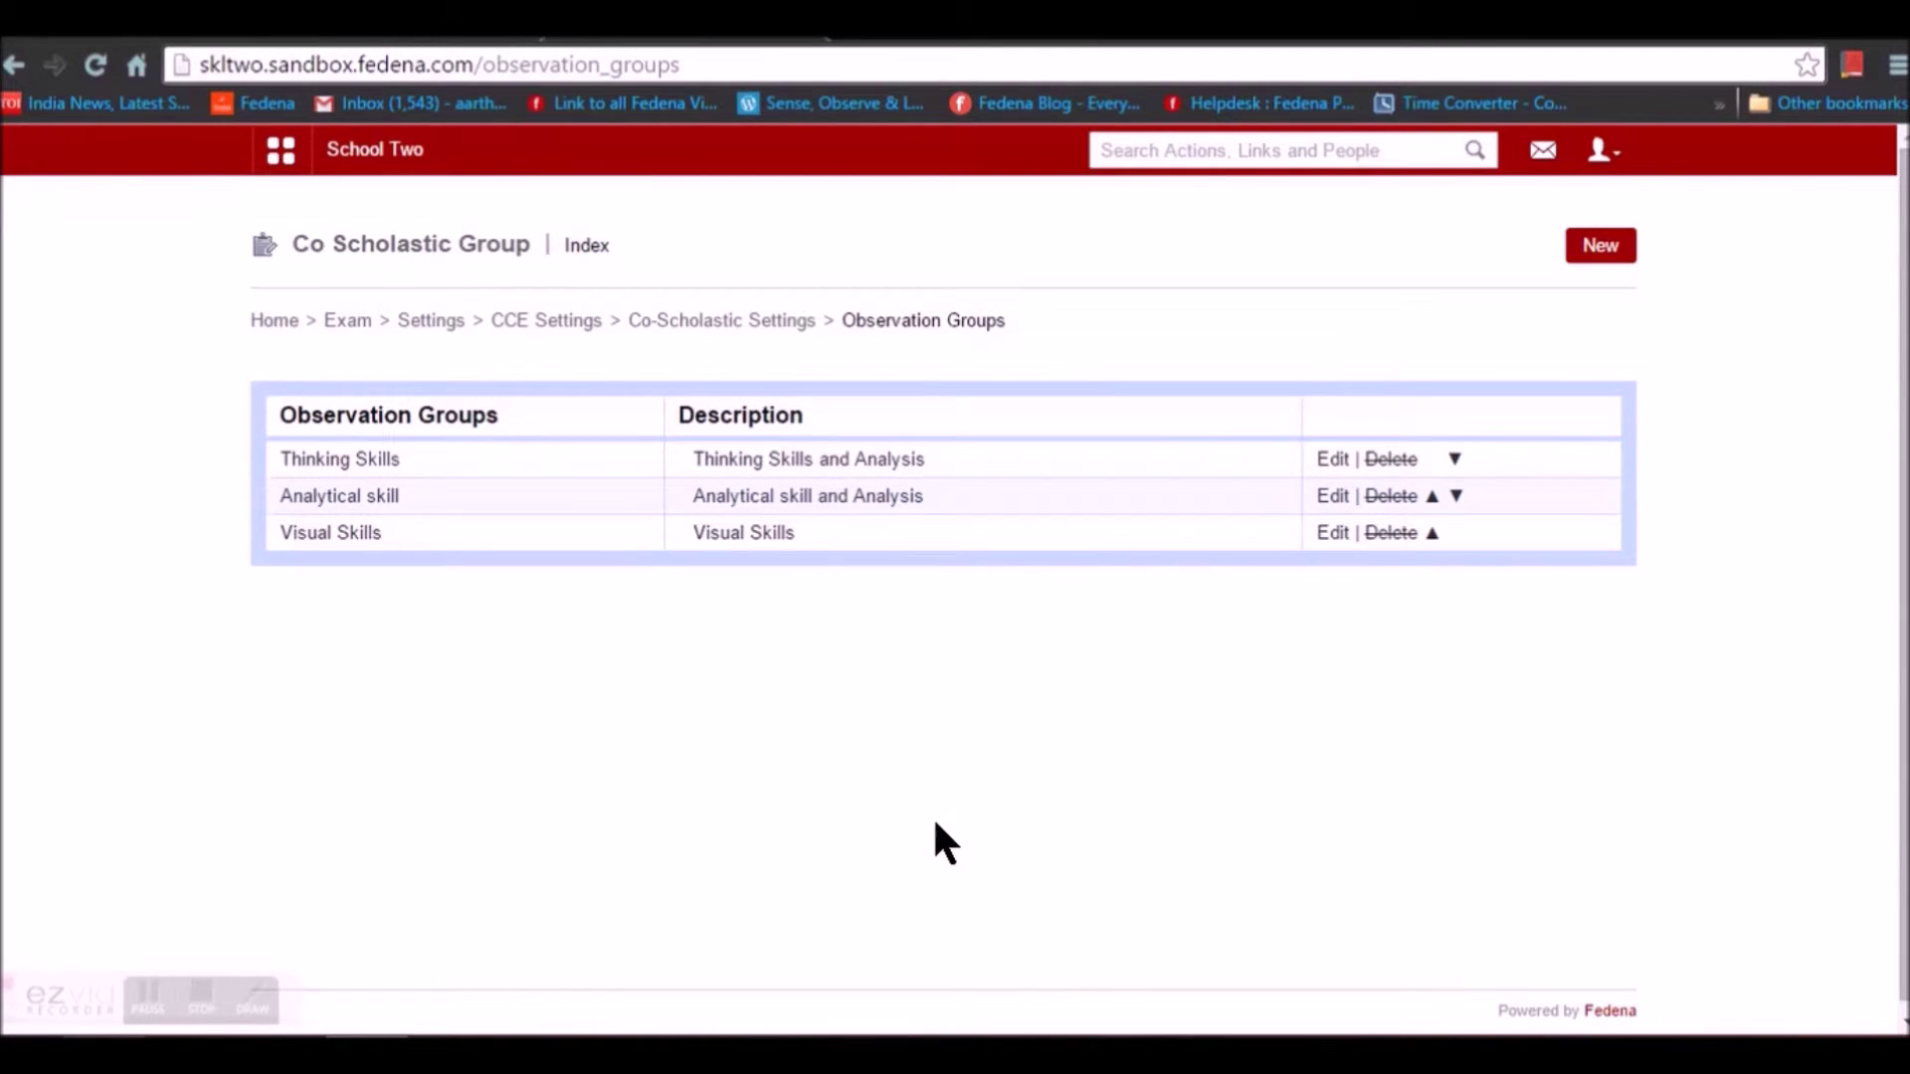
click(806, 330)
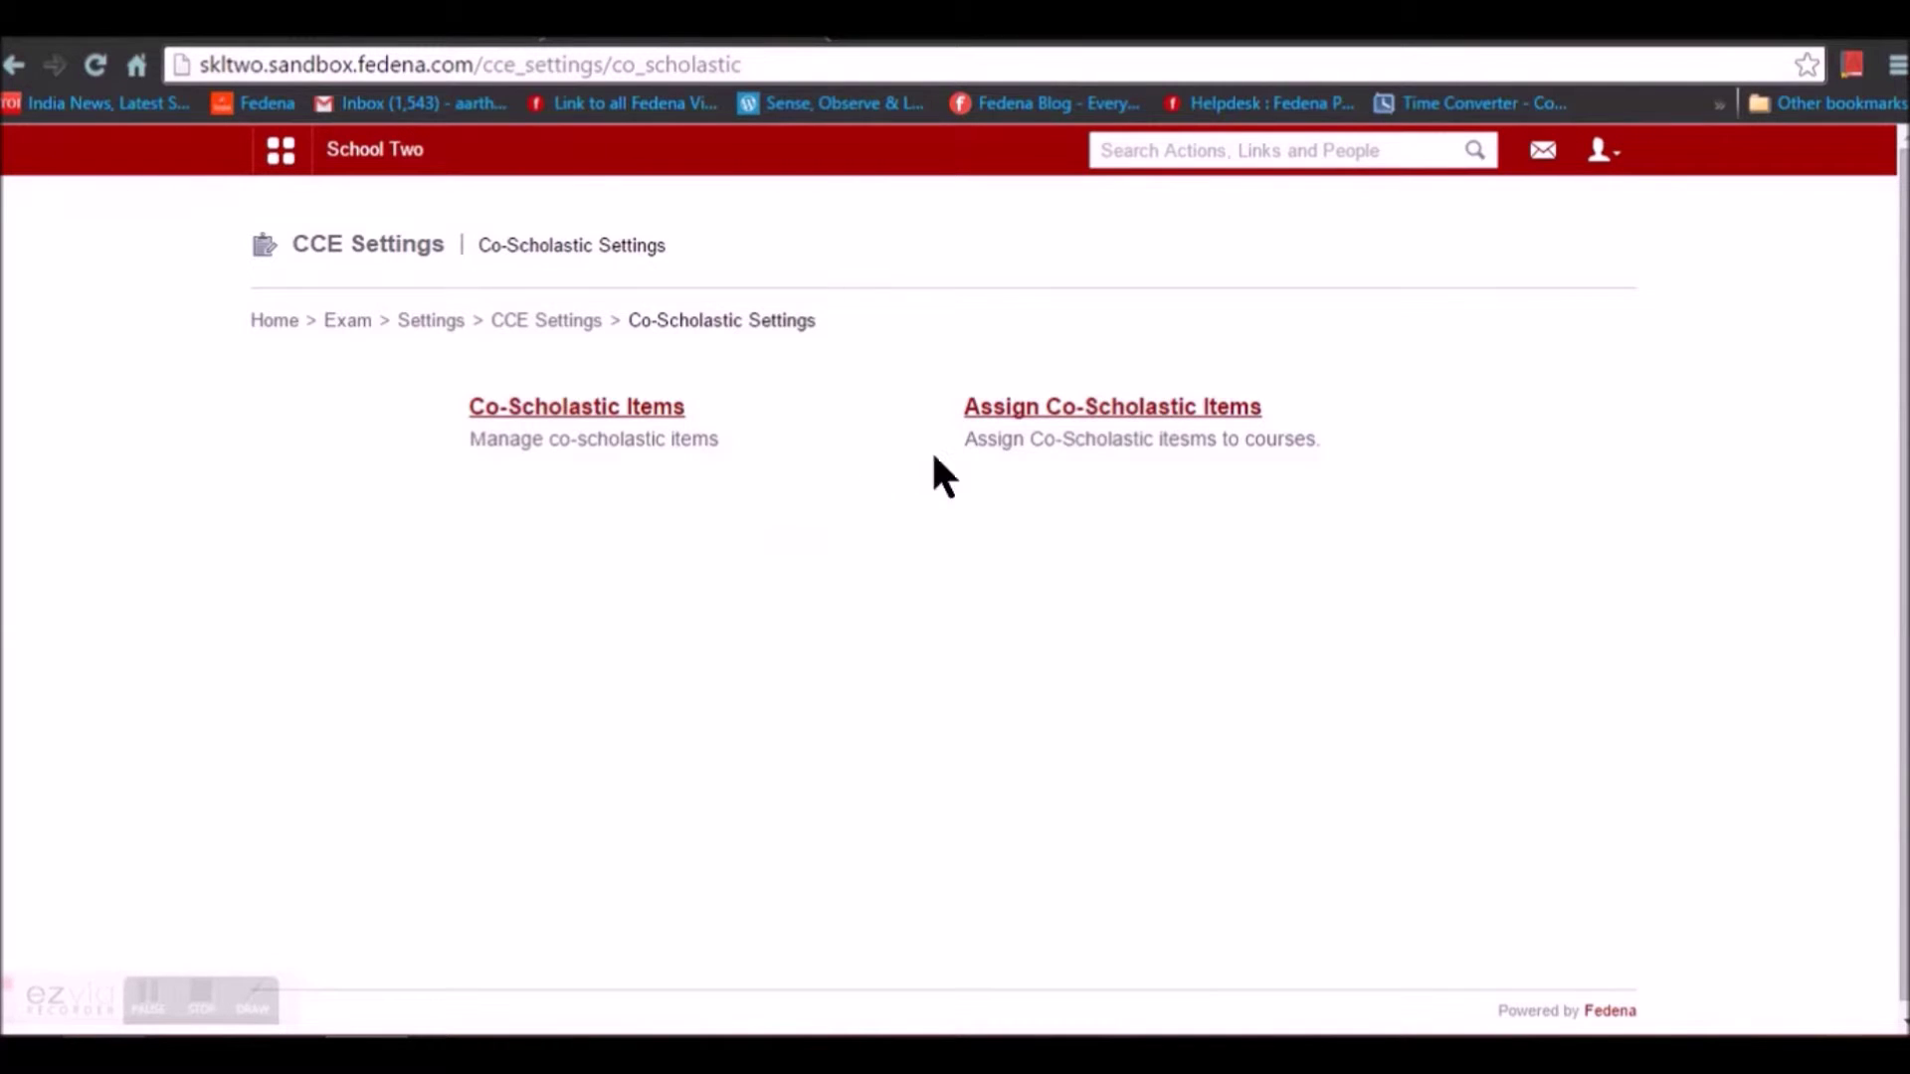
Save Thinking Skills and Visual Skills as Grade 3's observation groups, then return to CCE Settings.
click(1002, 423)
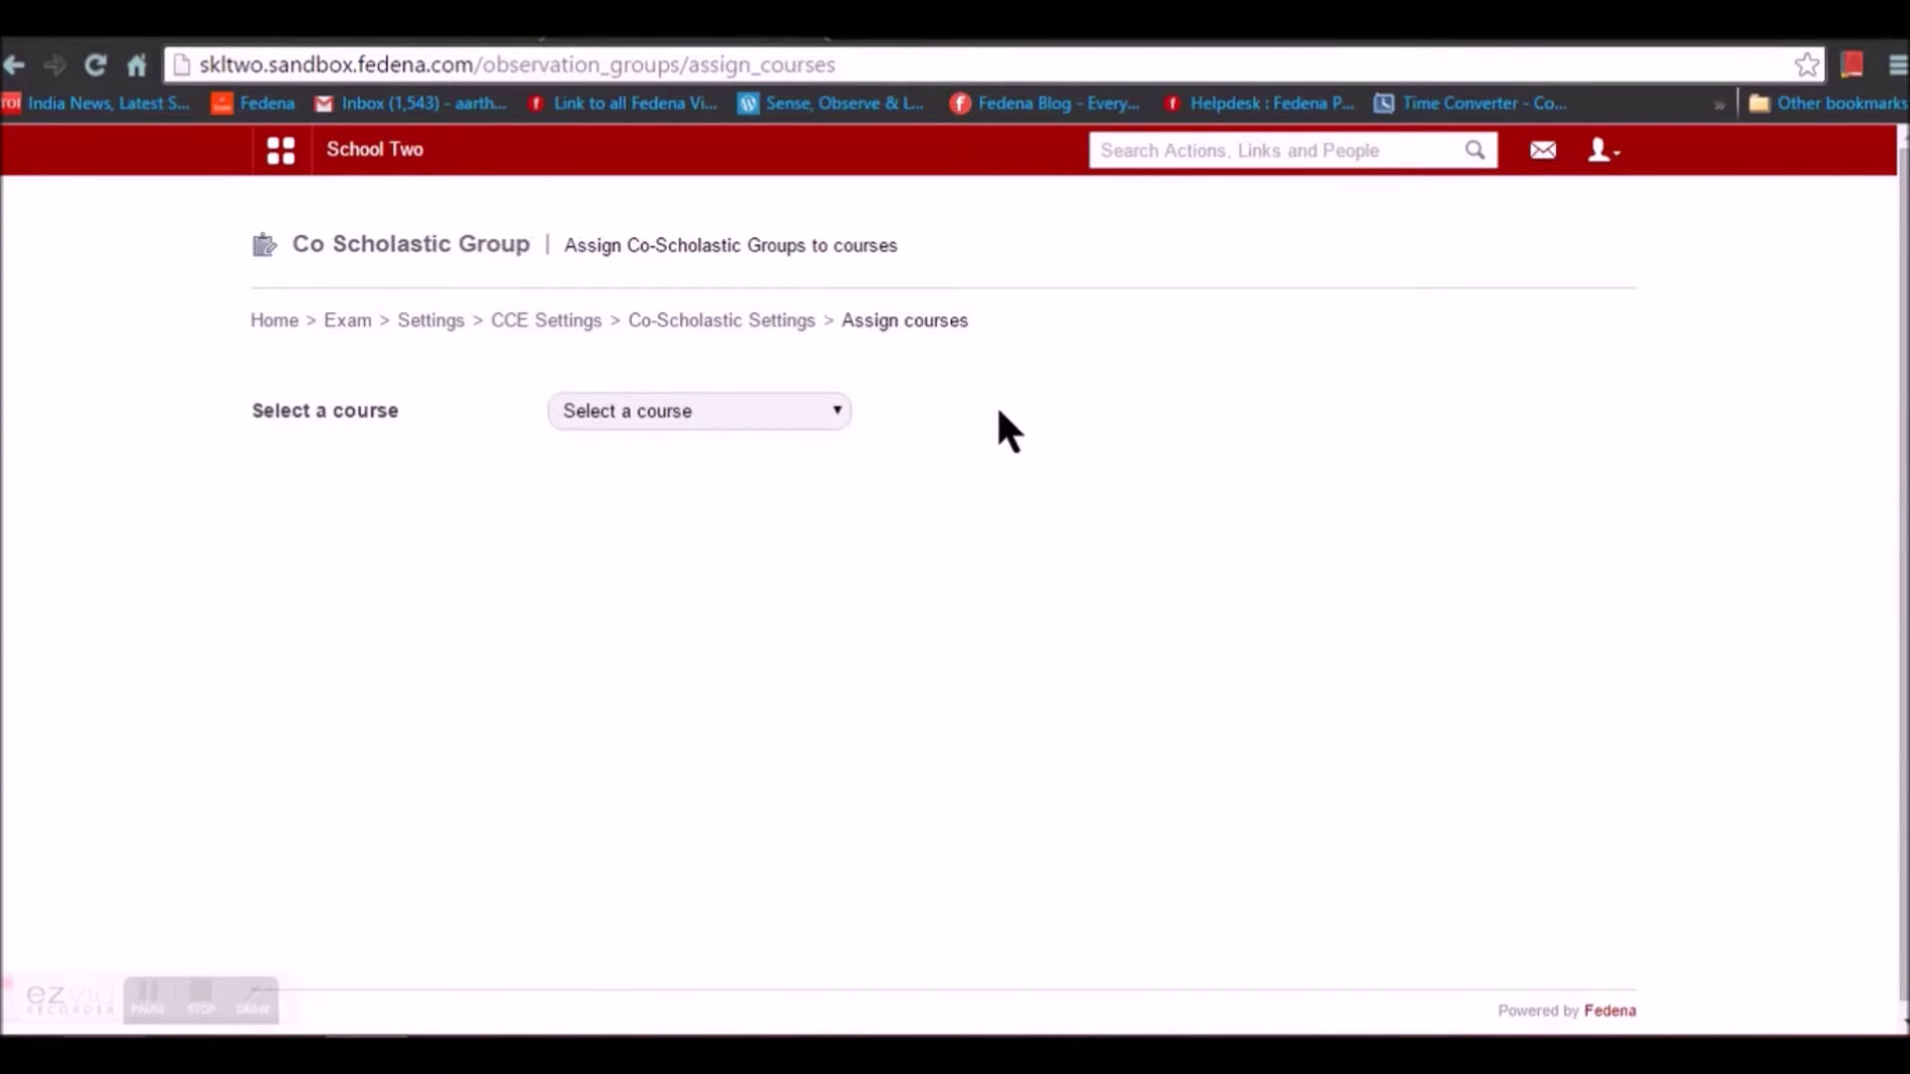
click(769, 421)
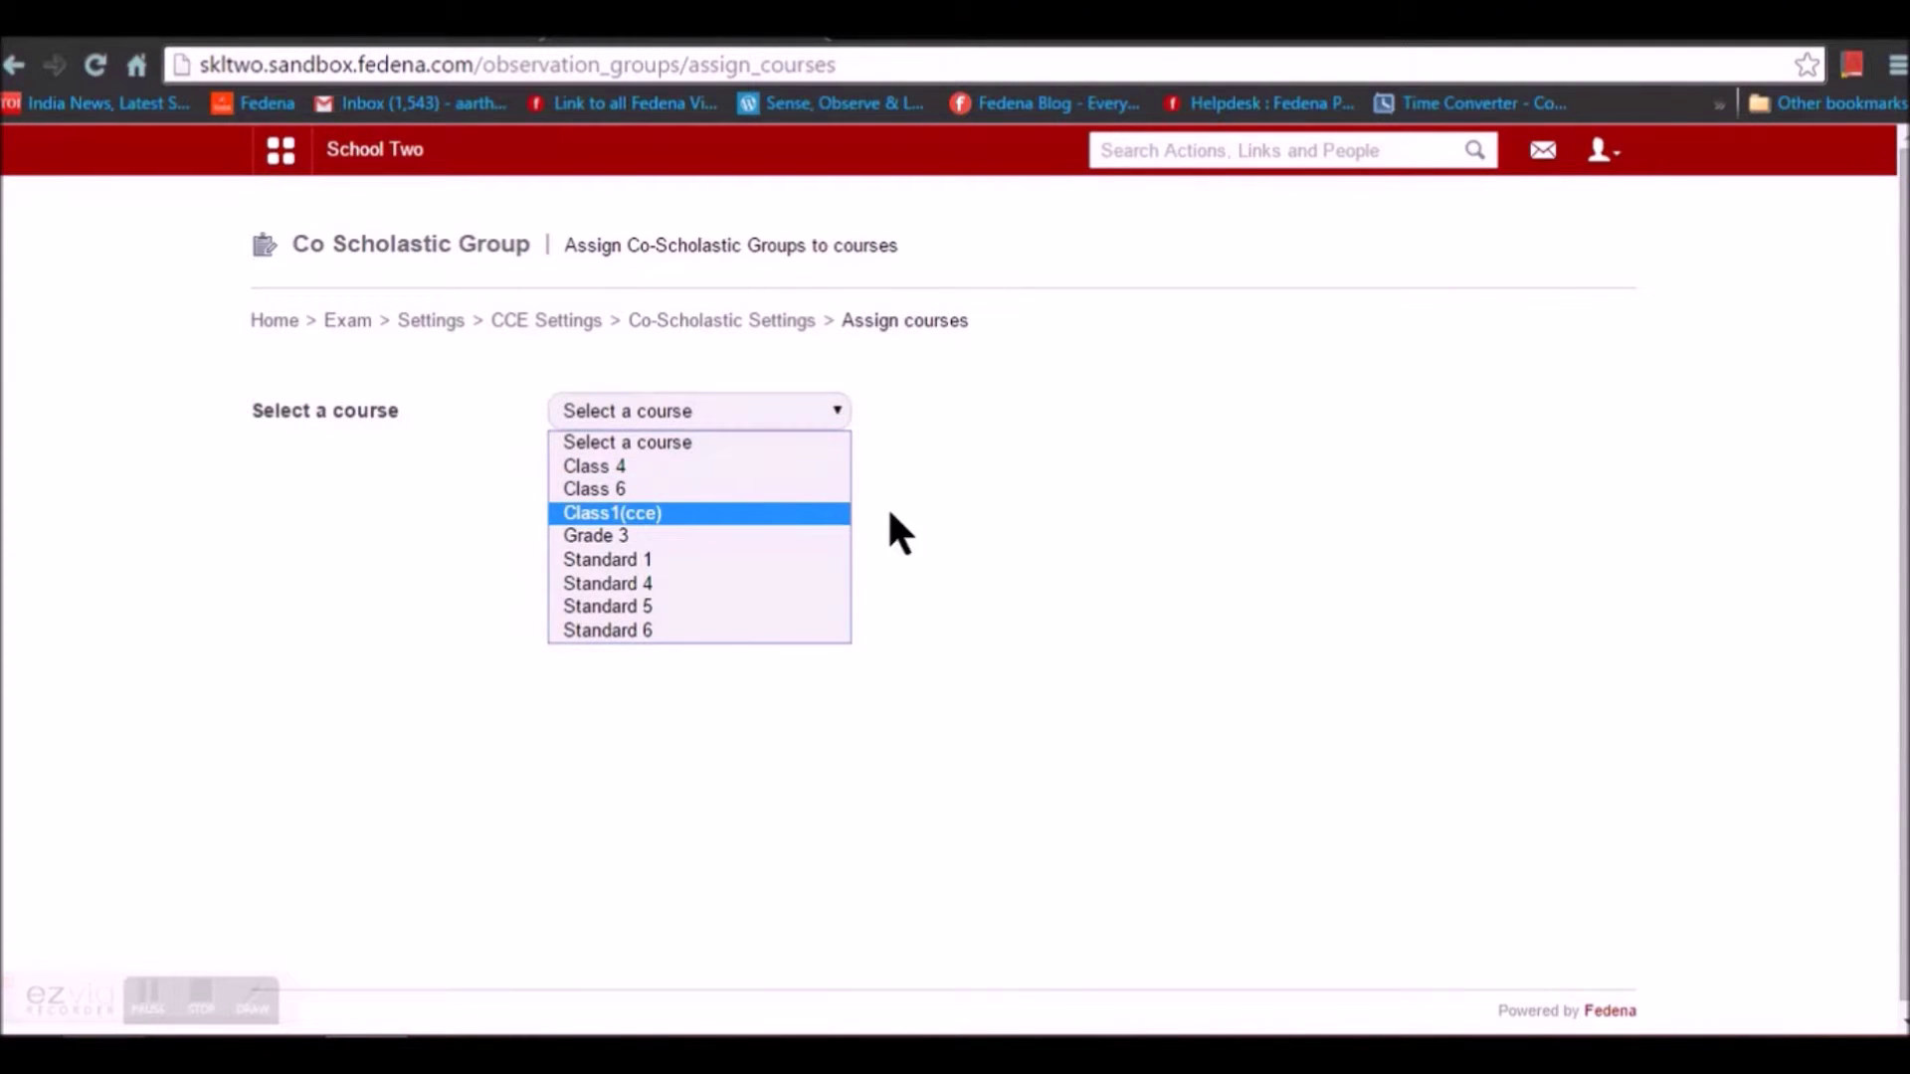
click(750, 535)
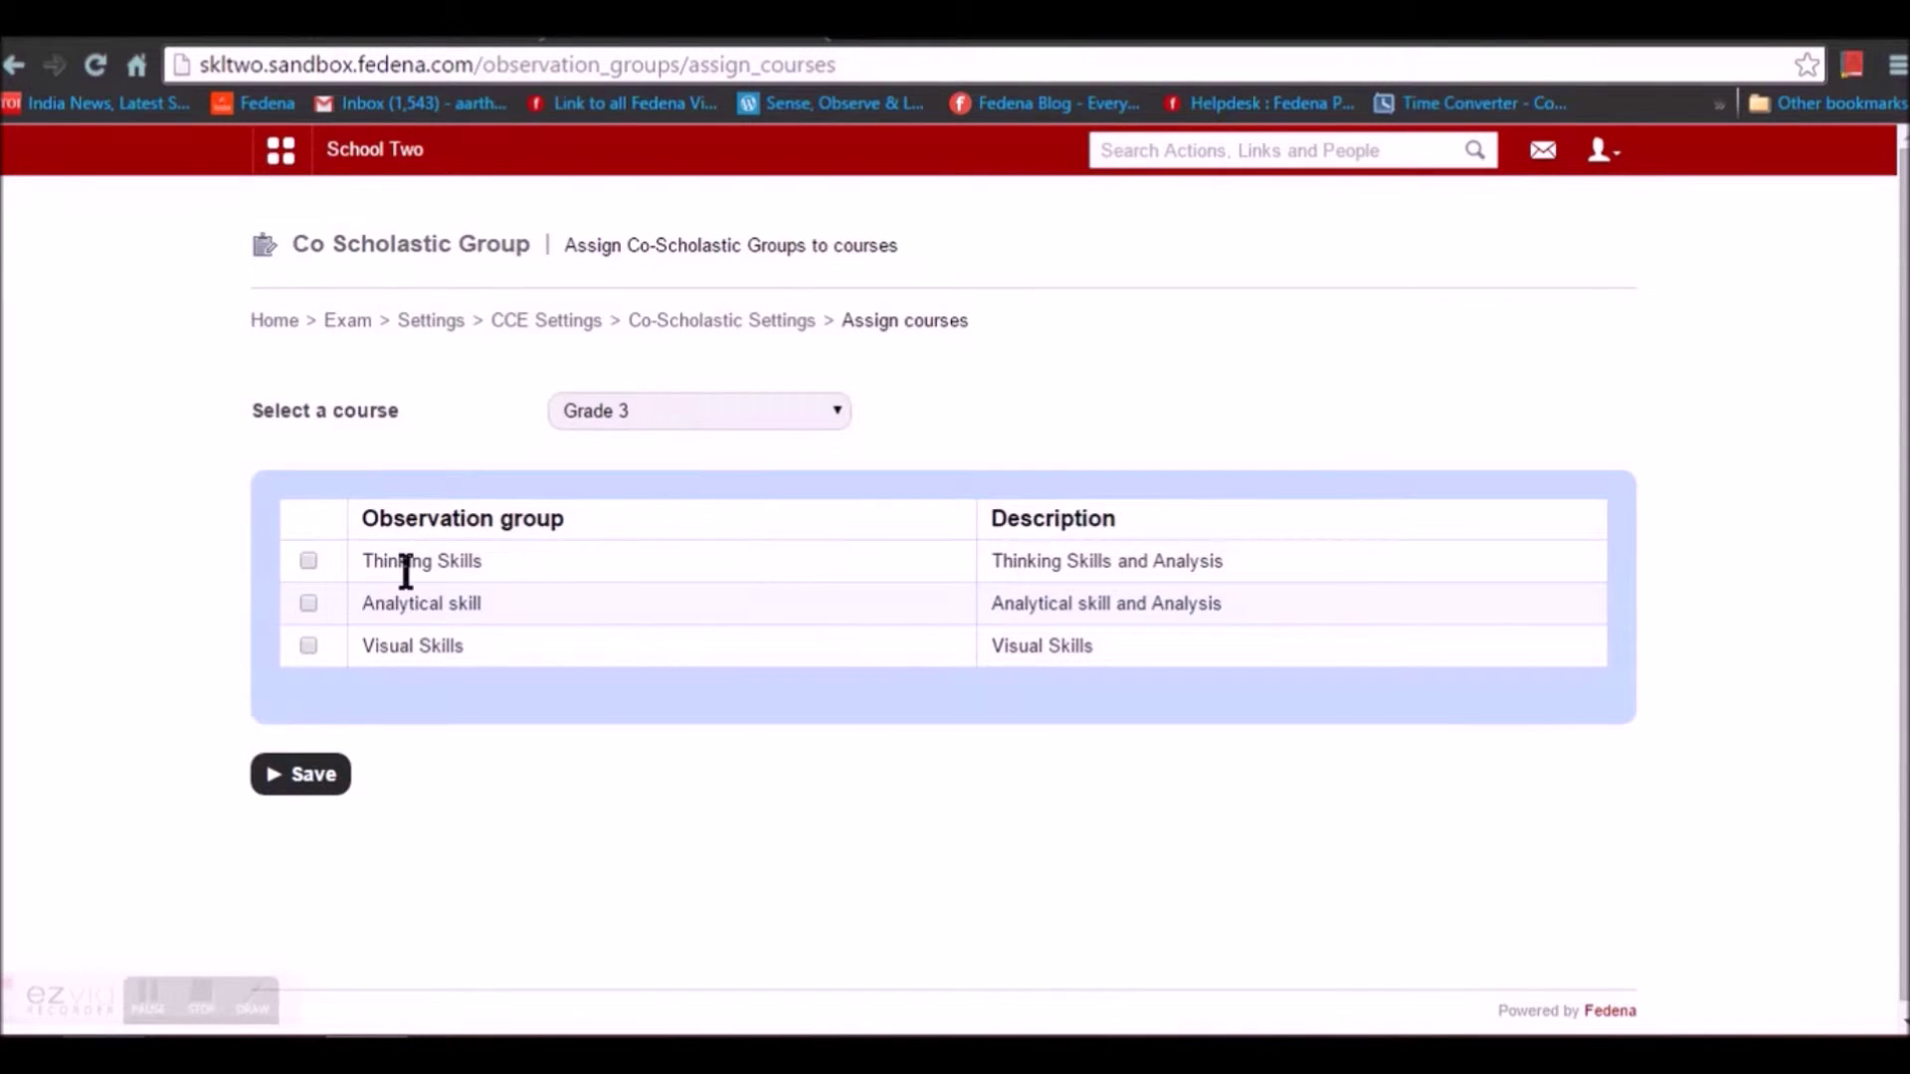
click(308, 561)
click(309, 645)
click(328, 781)
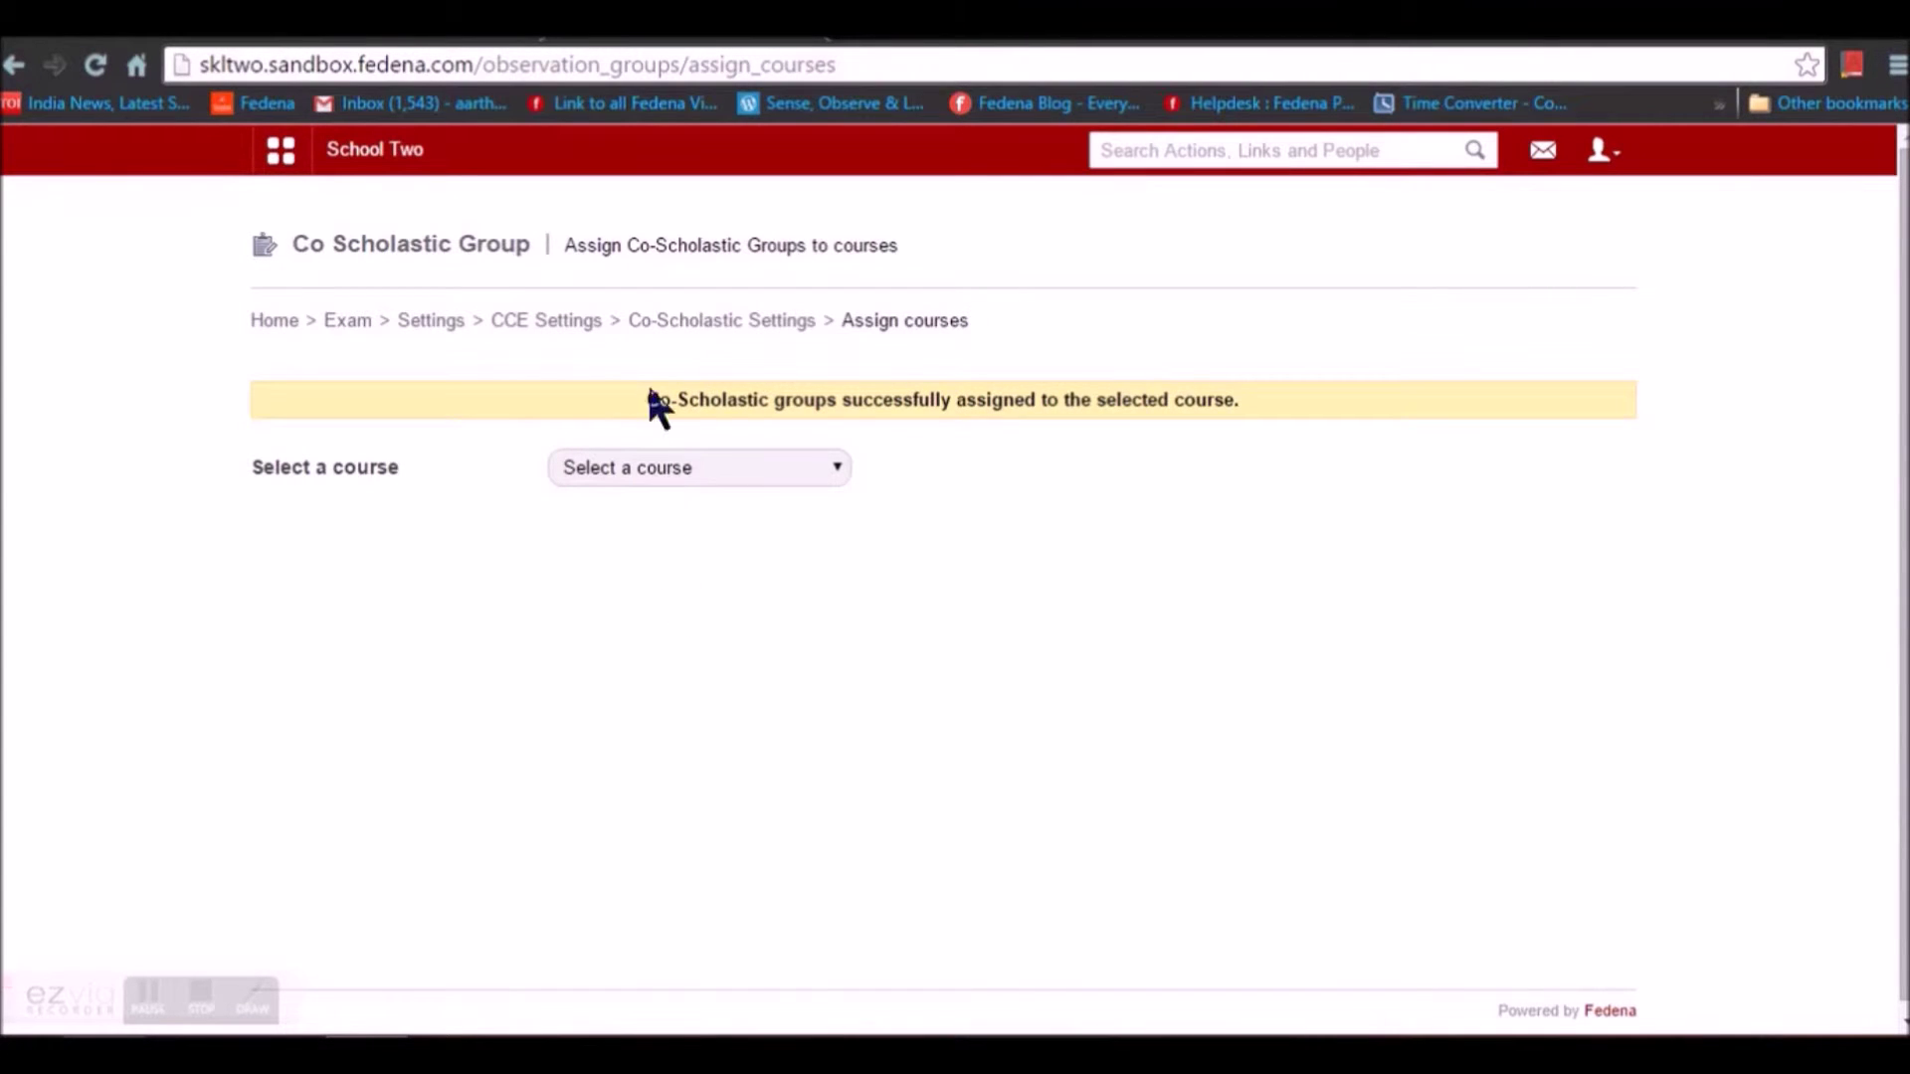
click(564, 329)
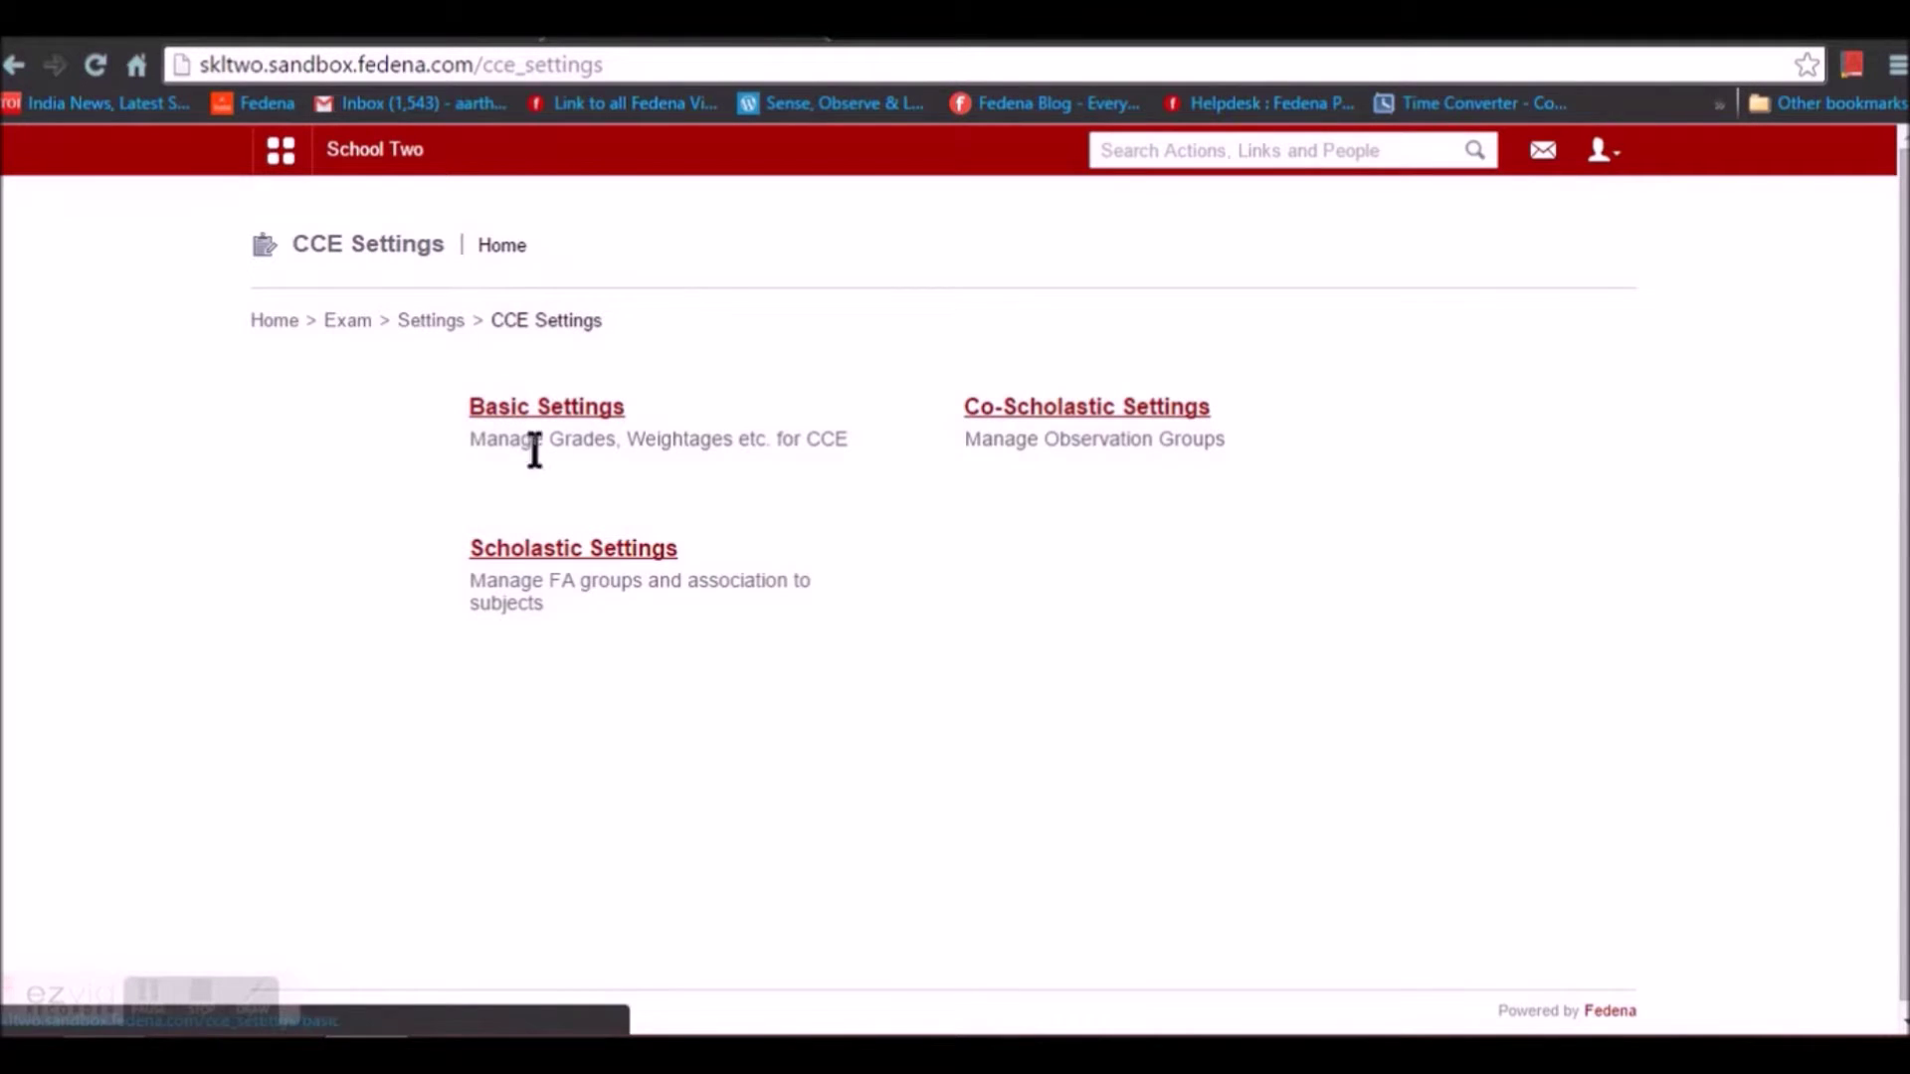
Check English FA1's settings (FA1, Term 1) unchanged, then open its Essay and Story writing criteria.
click(599, 553)
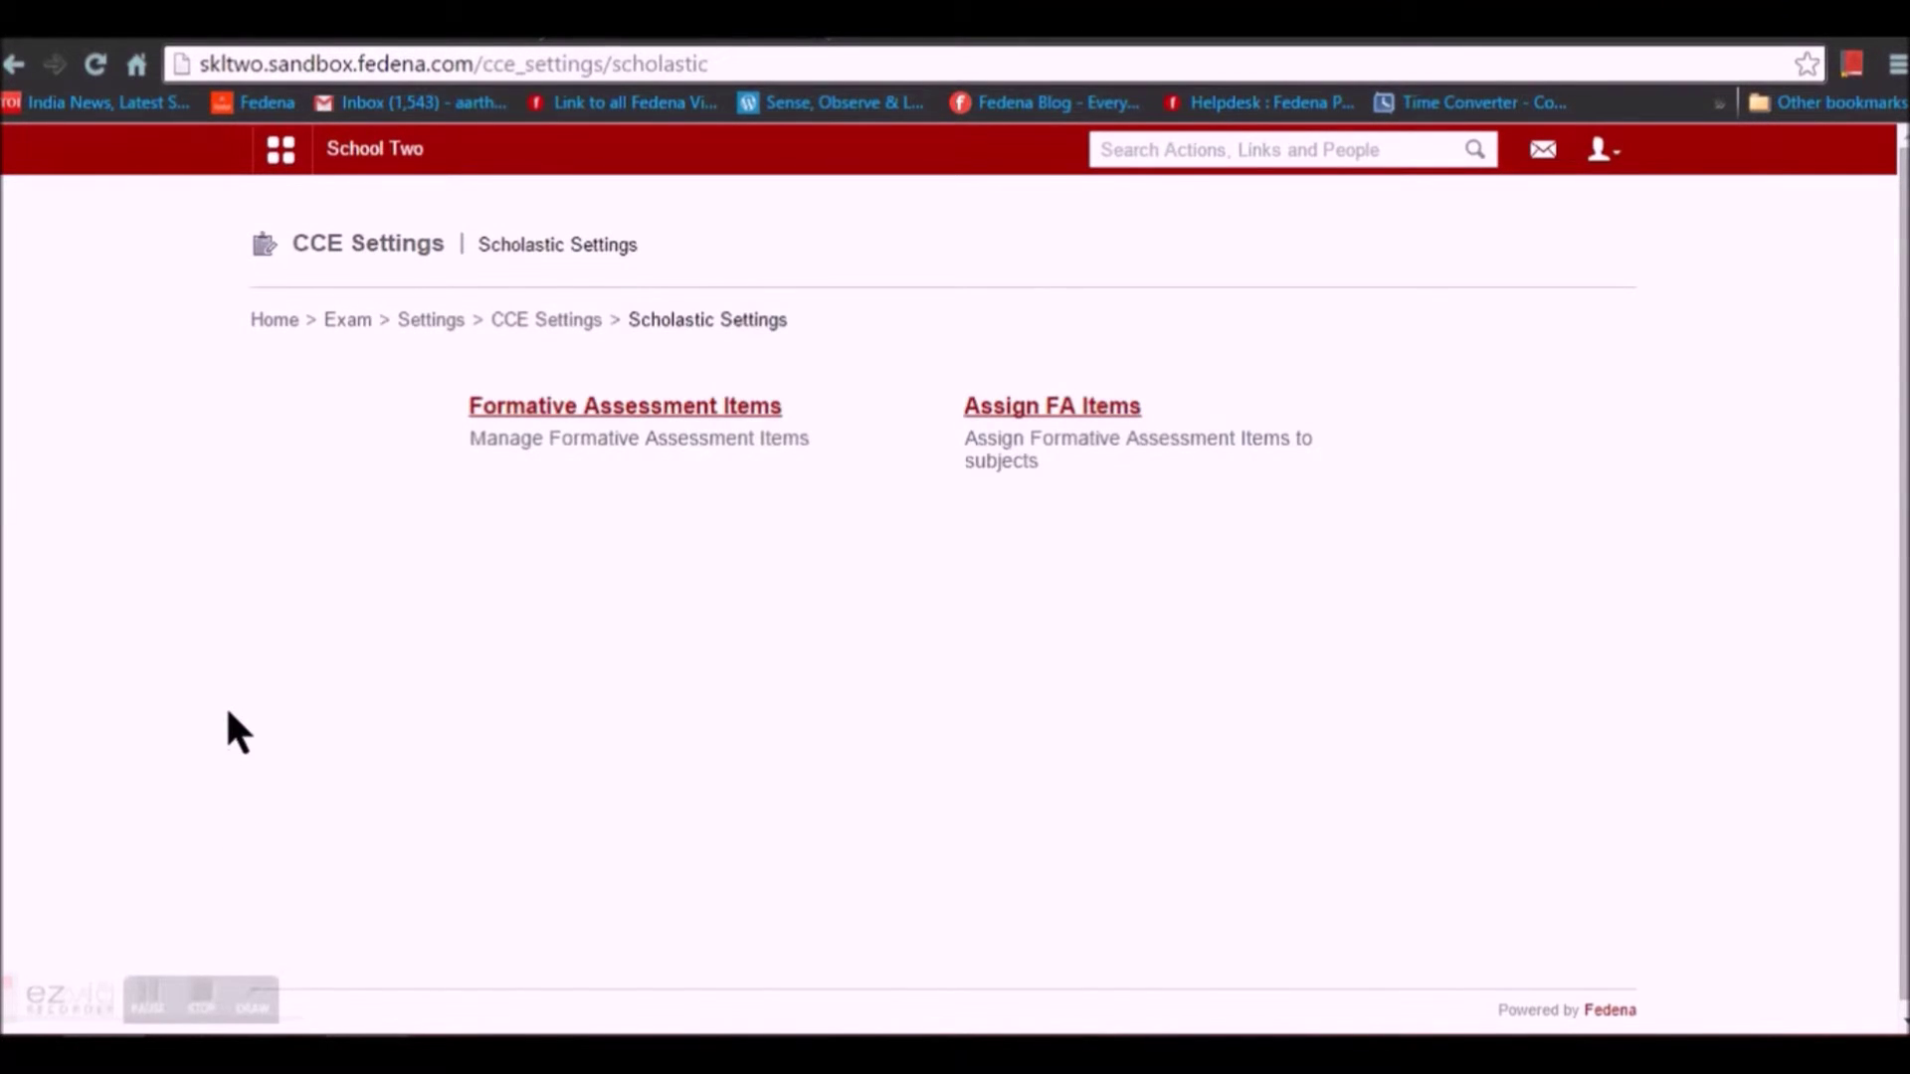
click(600, 416)
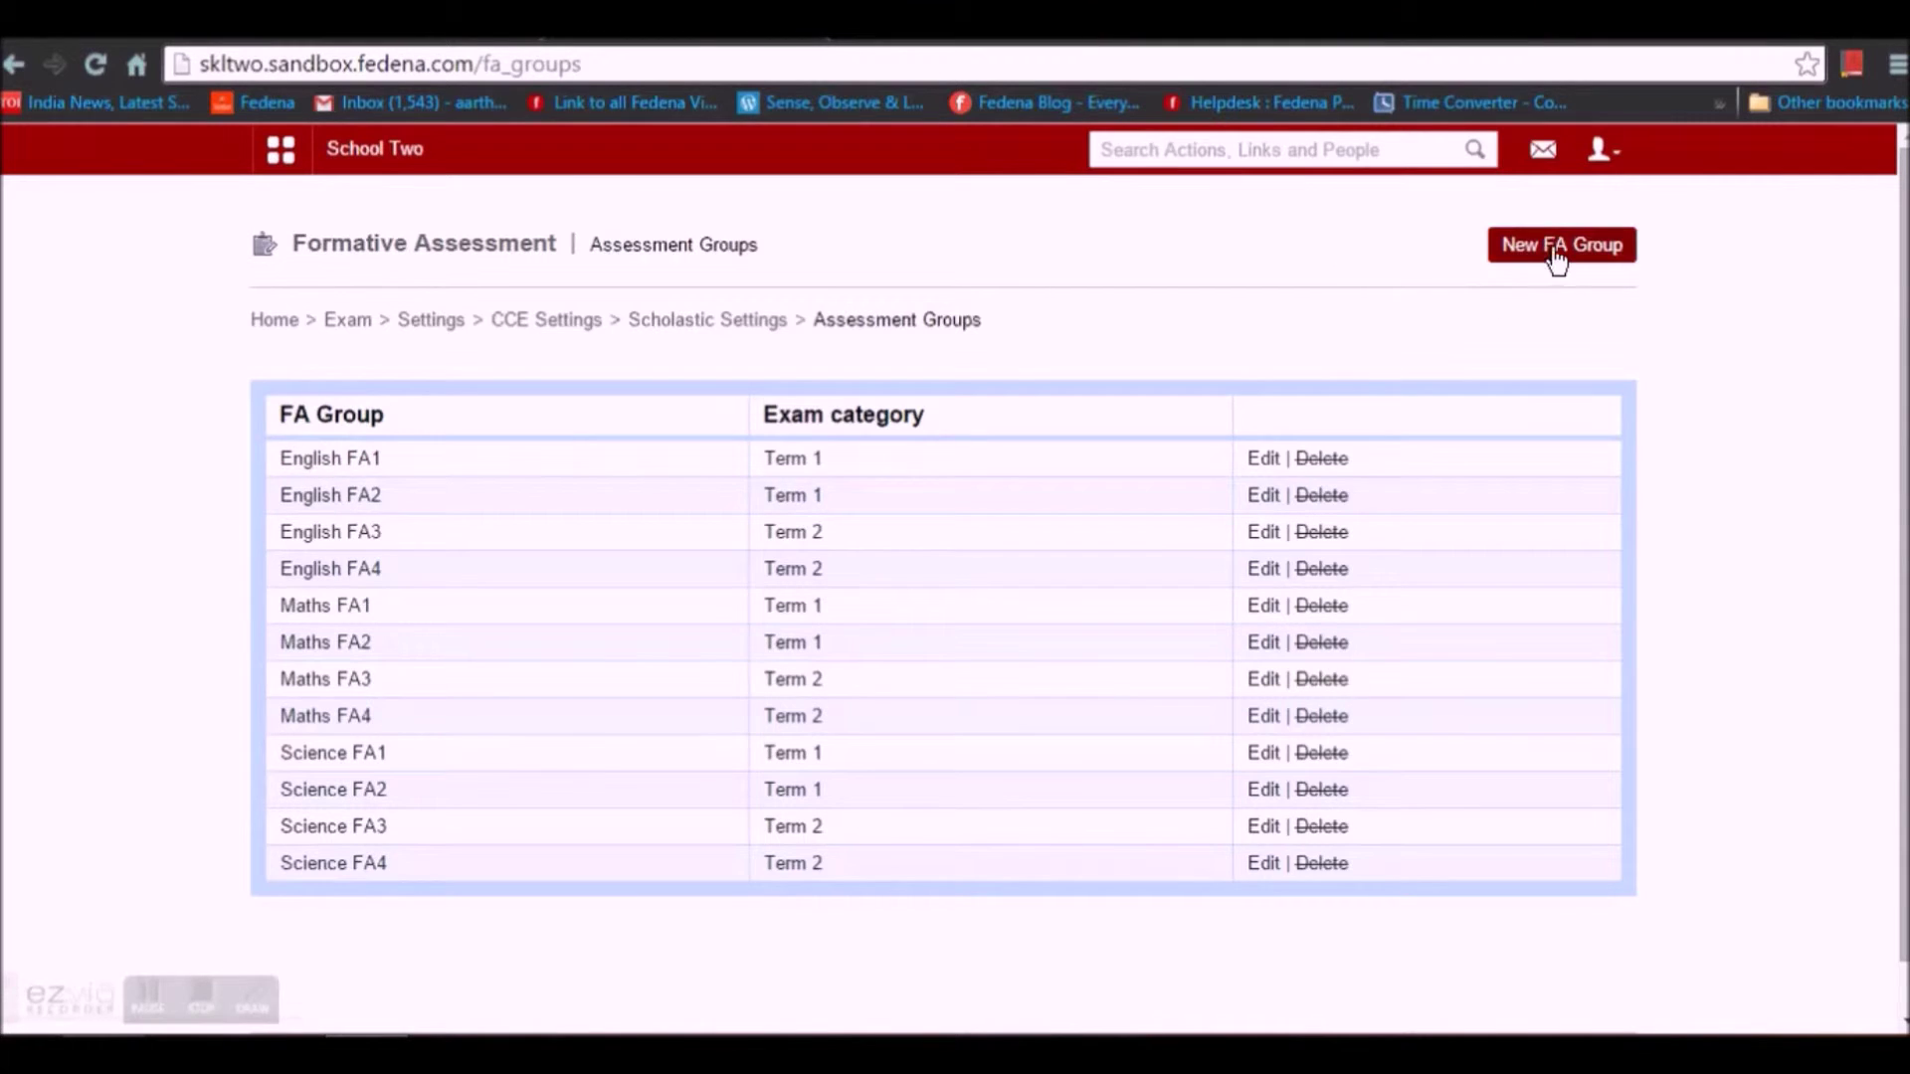
click(1265, 458)
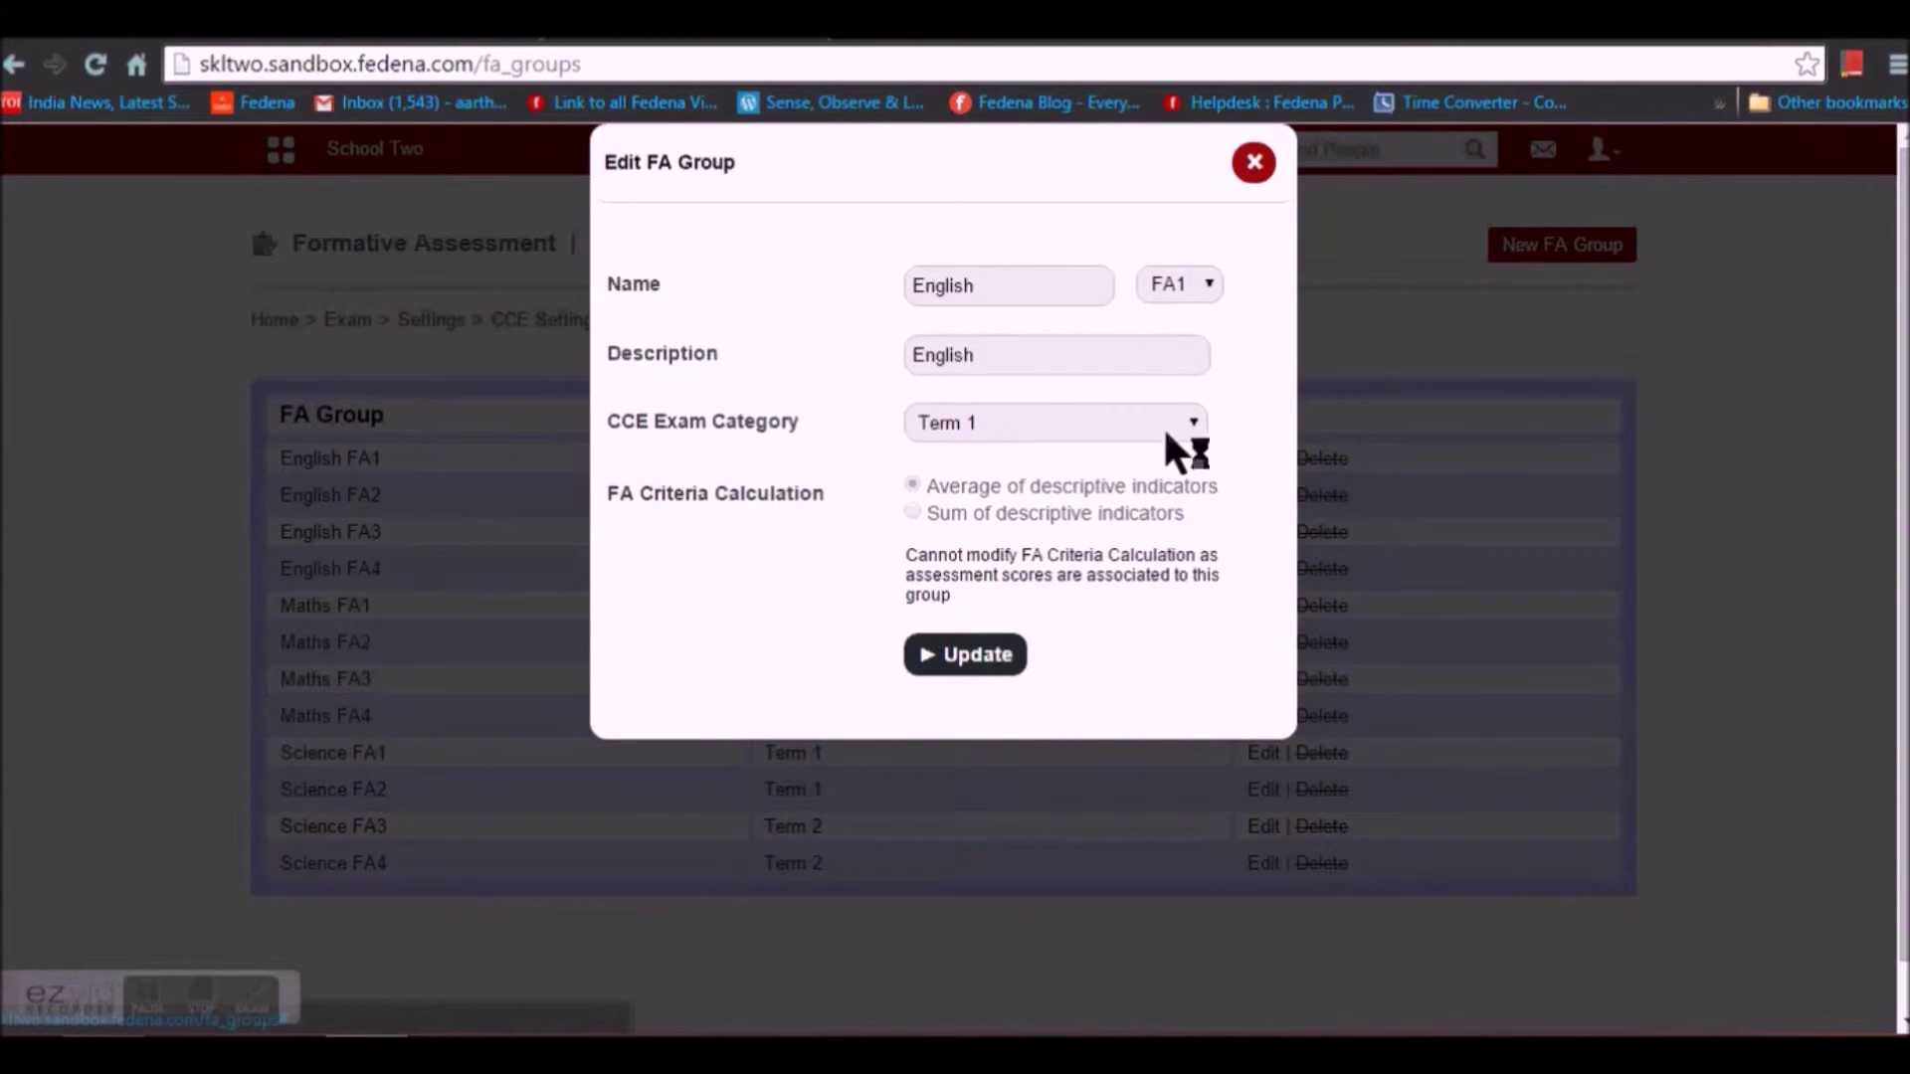
click(1185, 301)
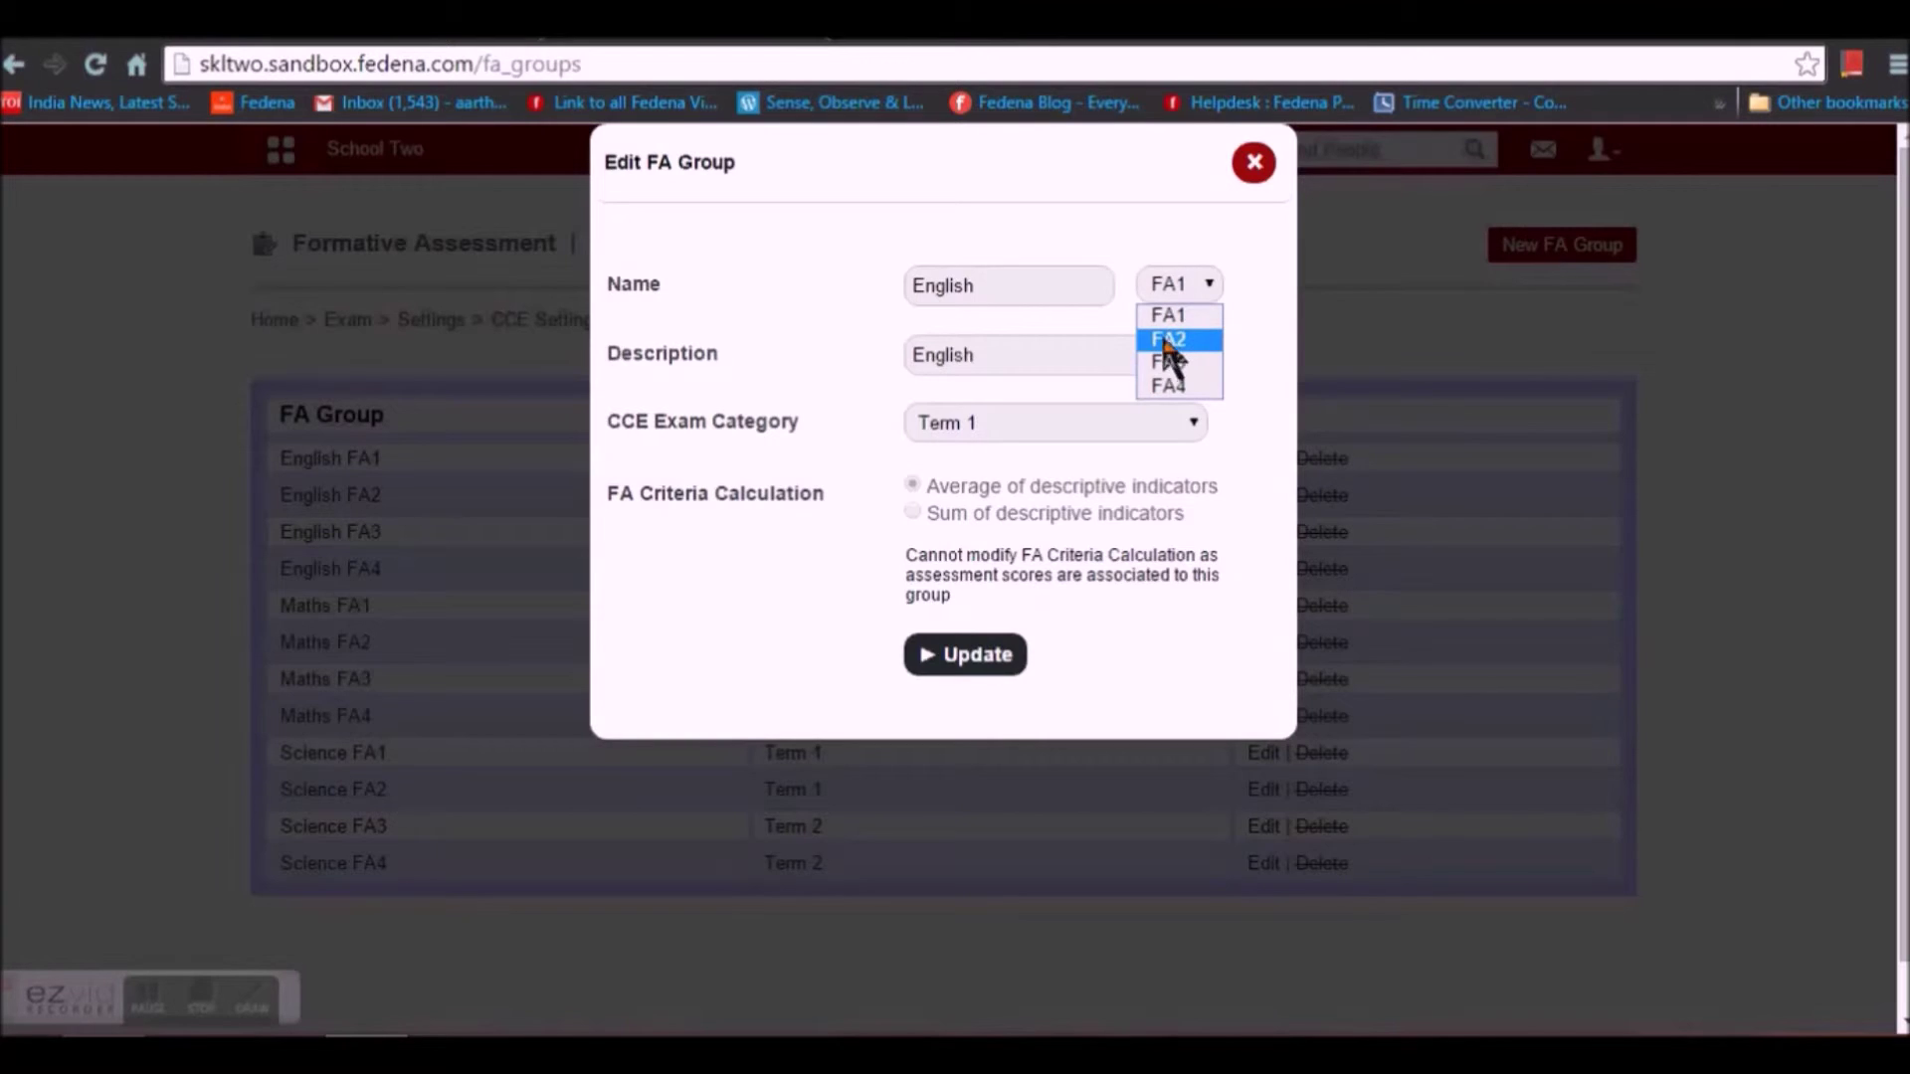
click(1052, 236)
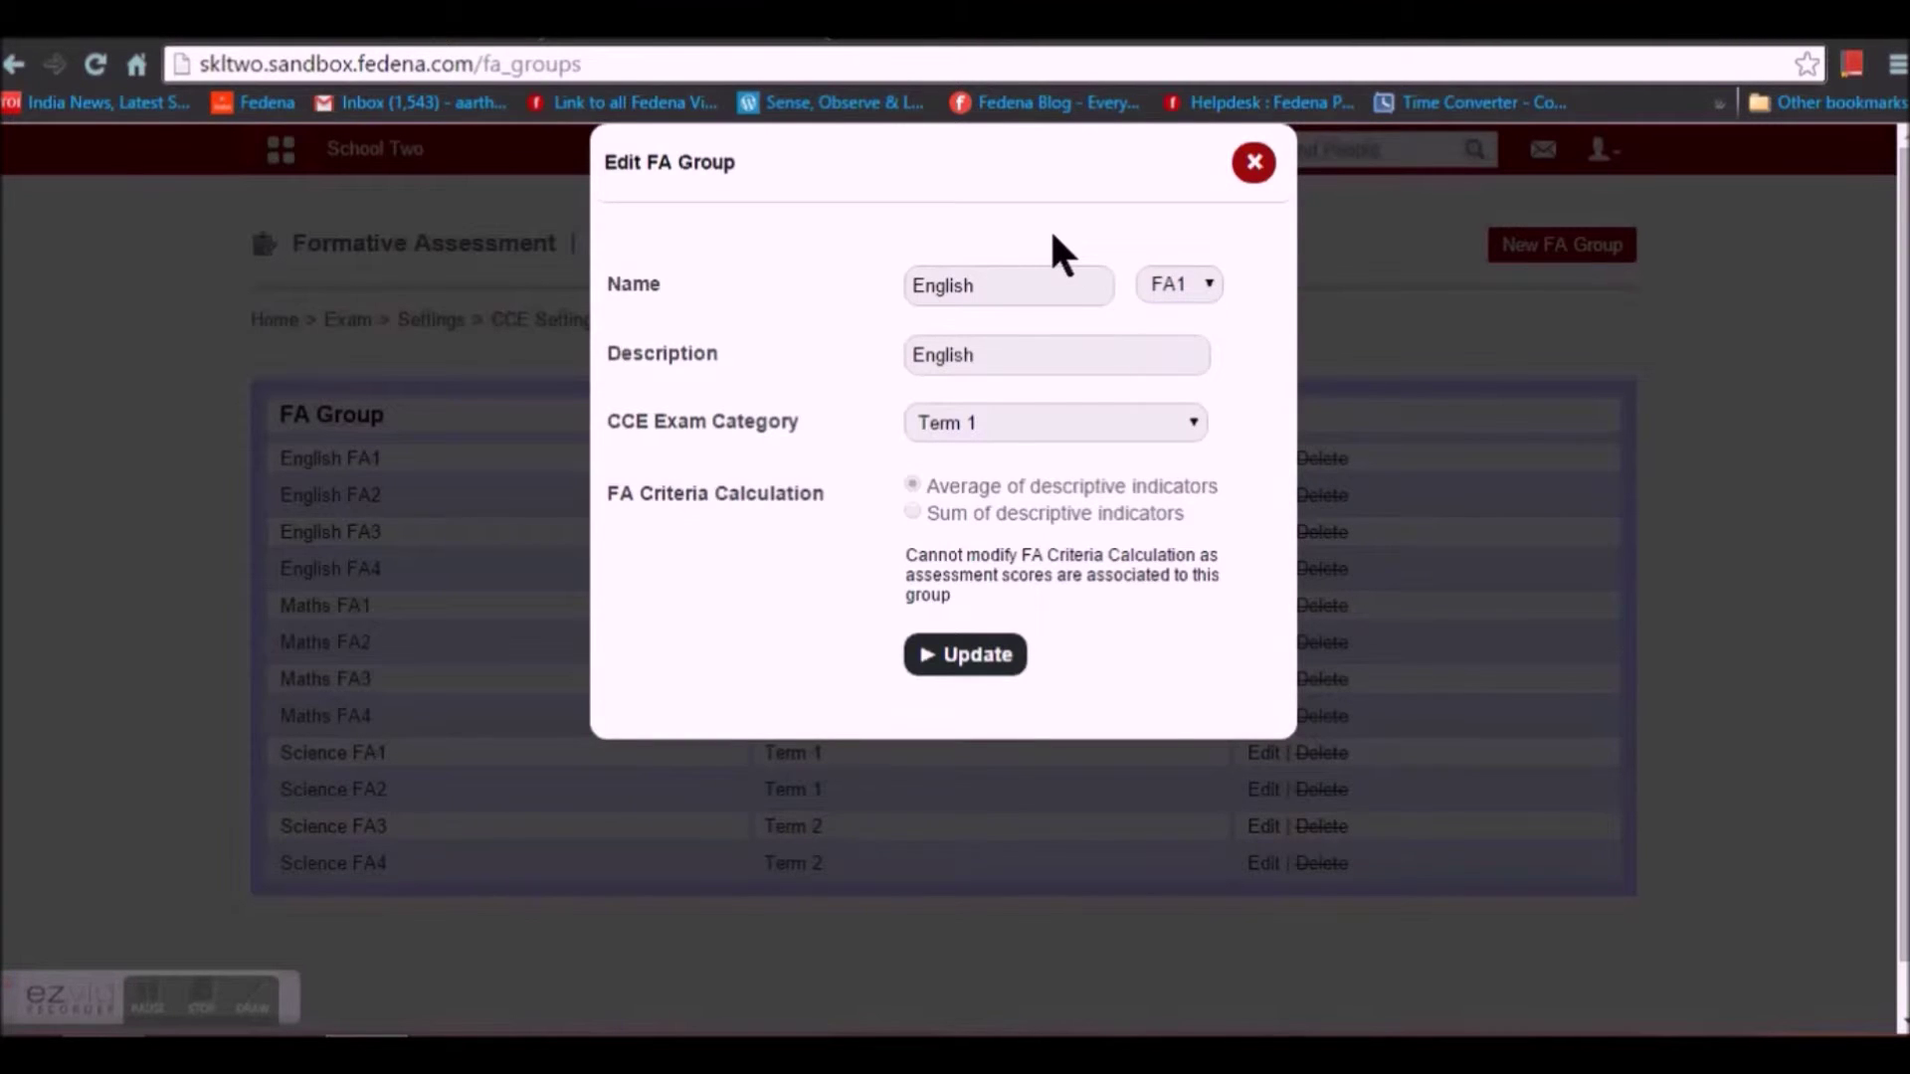
click(1037, 428)
click(856, 247)
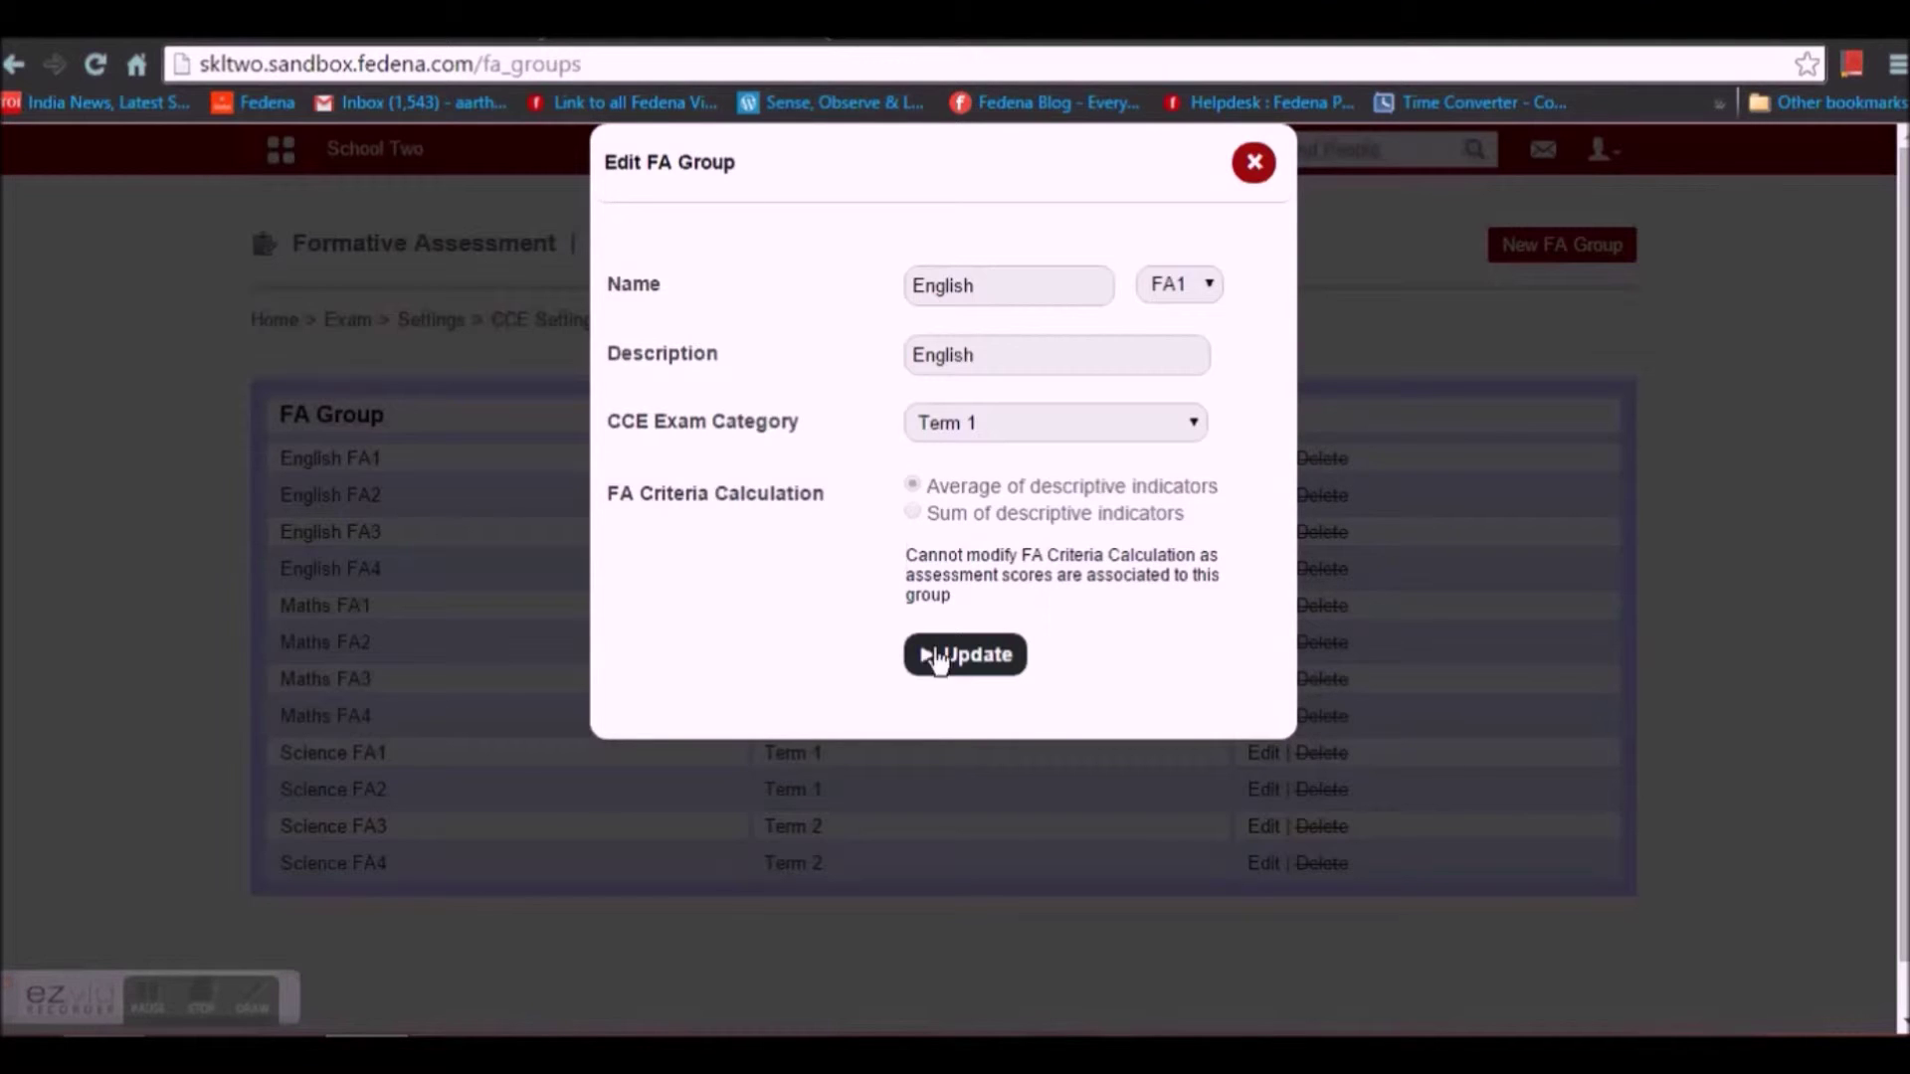
click(1255, 163)
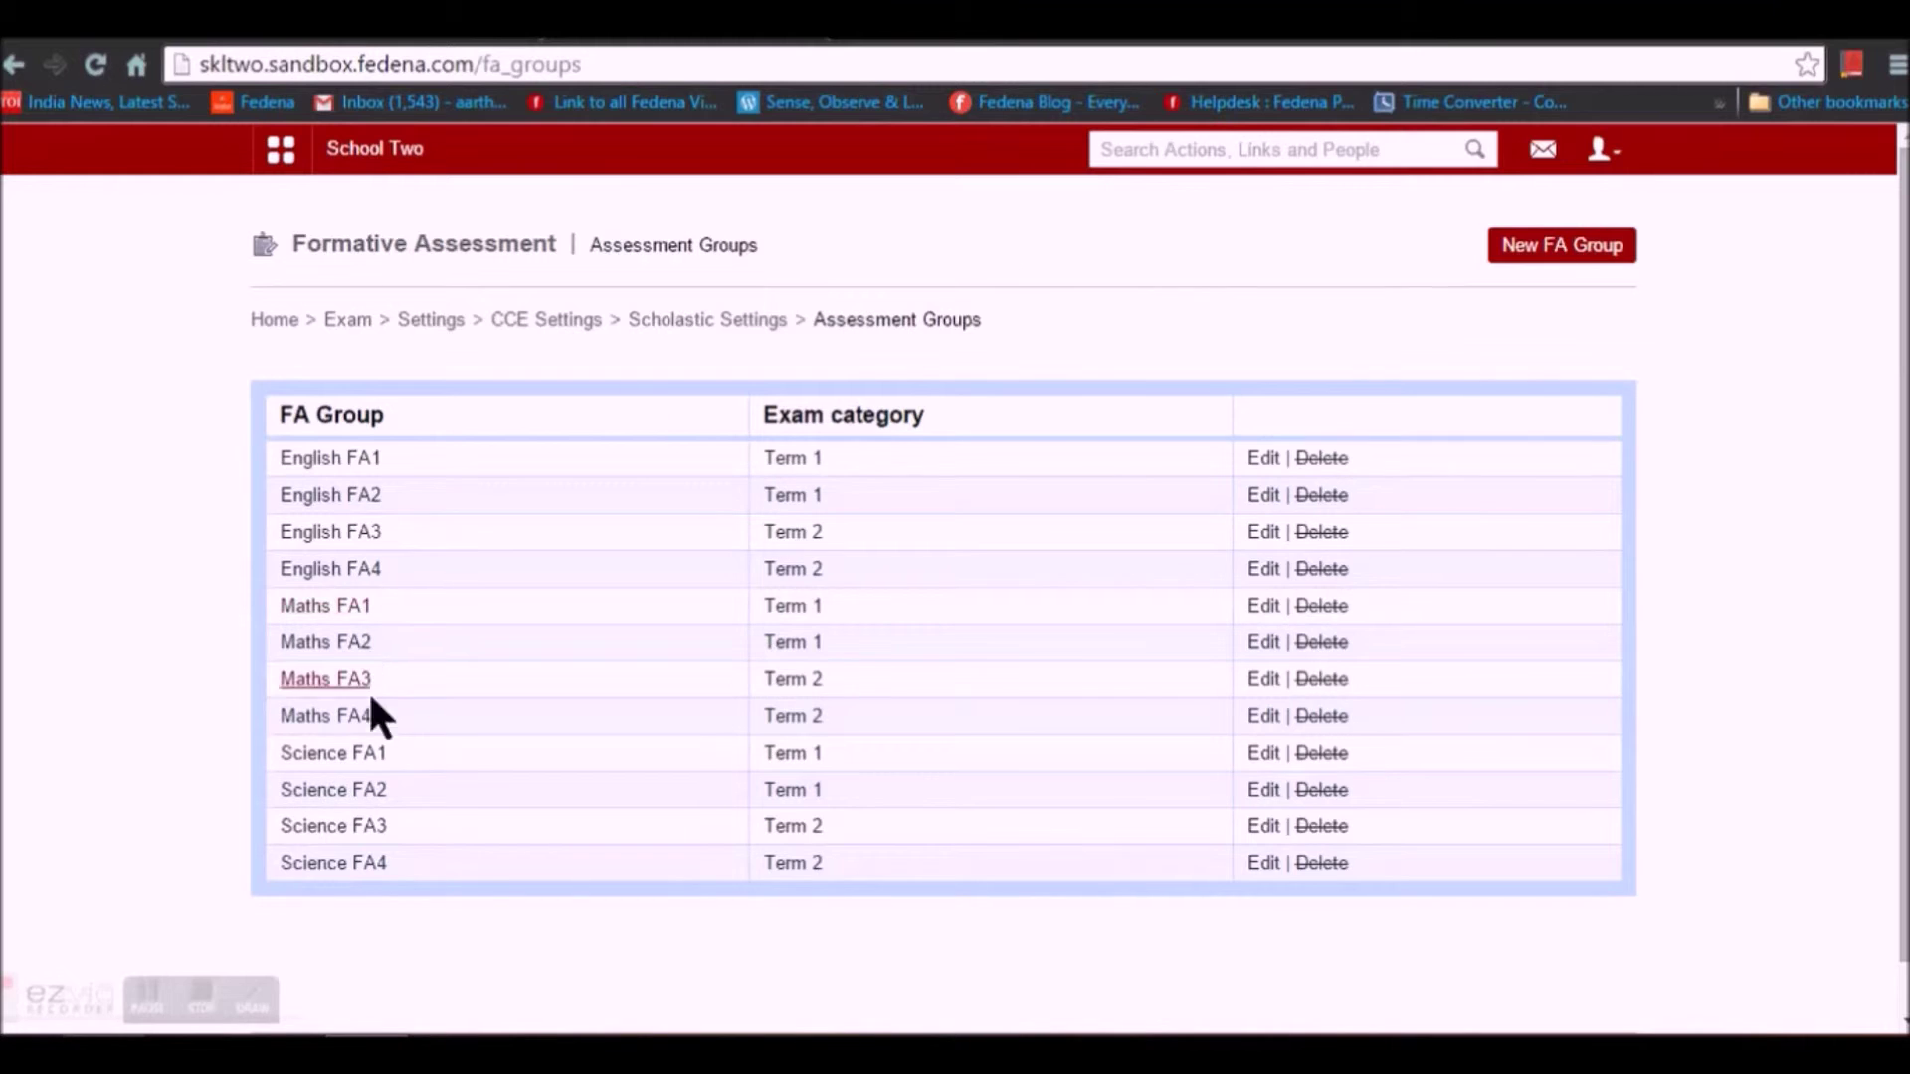
click(349, 458)
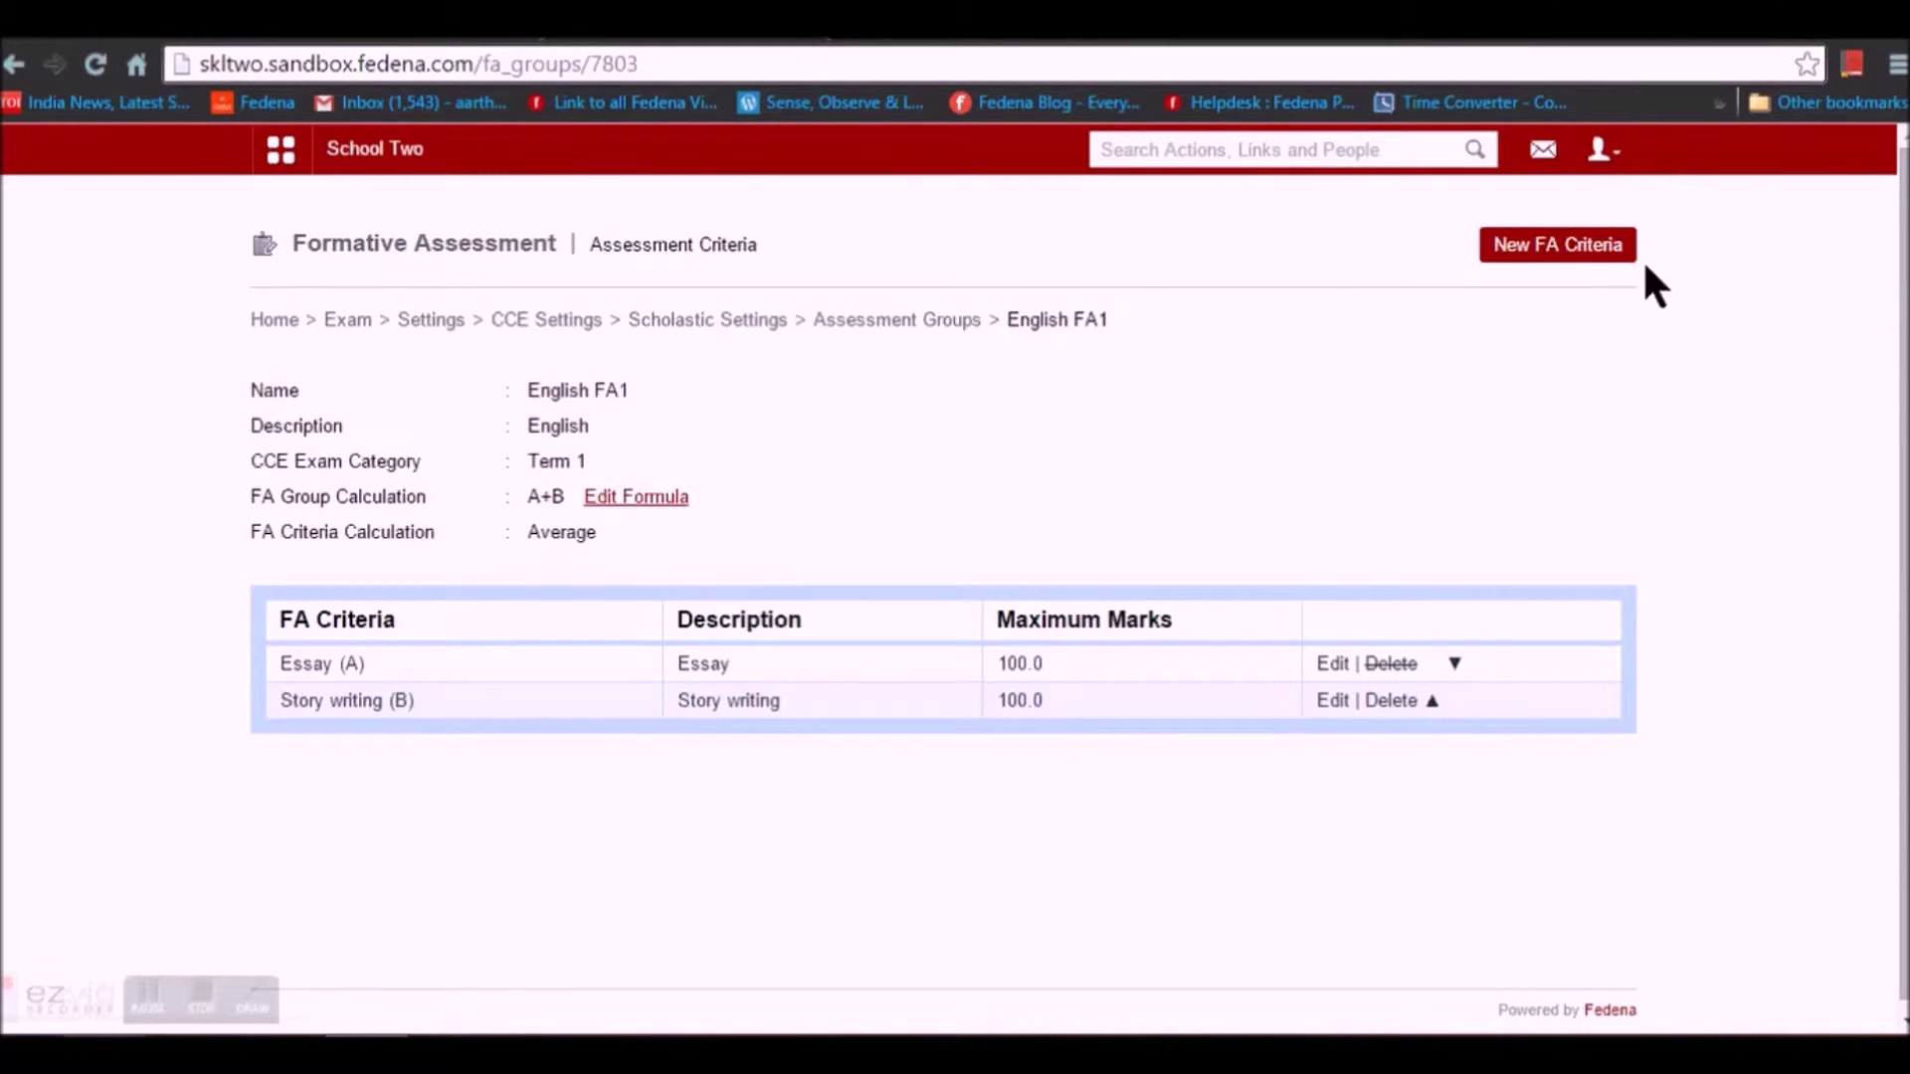
Re-save English FA1's Essay criterion unchanged and return to the assessment groups.
click(1326, 664)
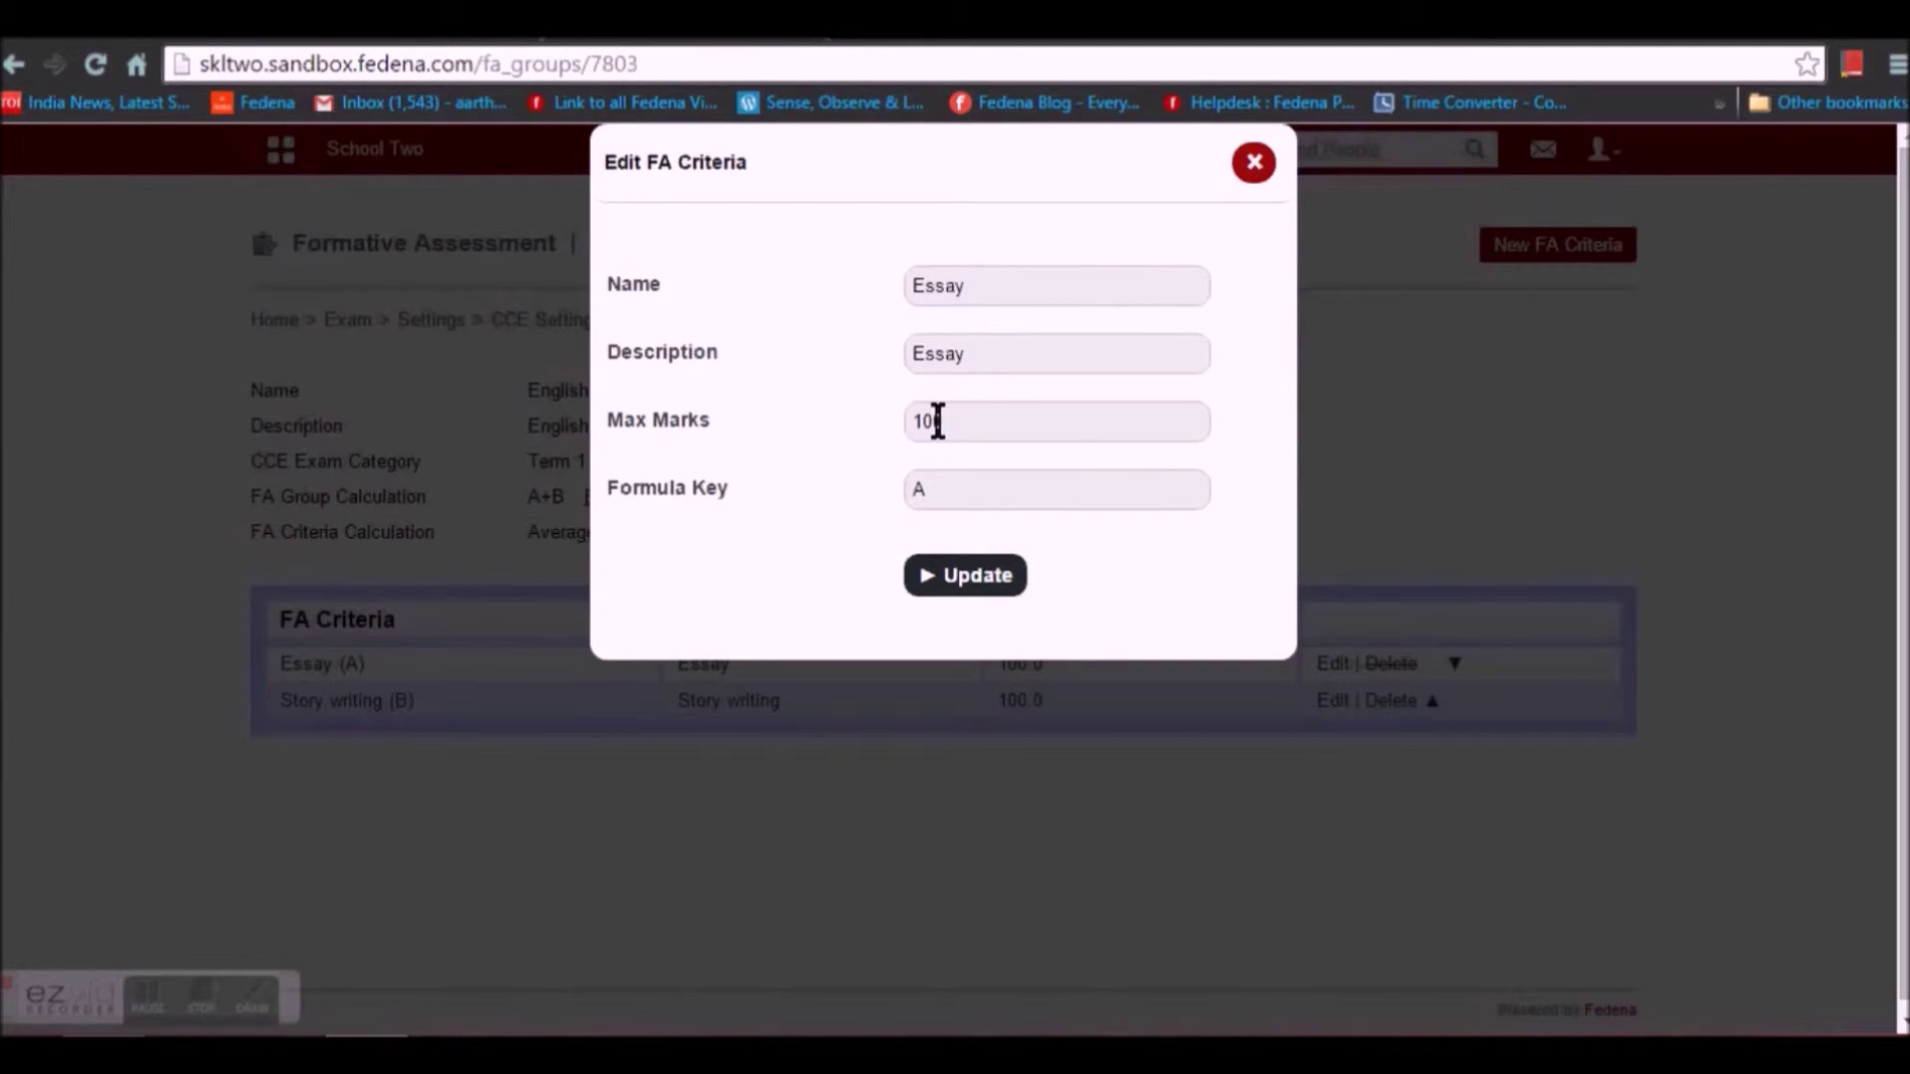
click(942, 587)
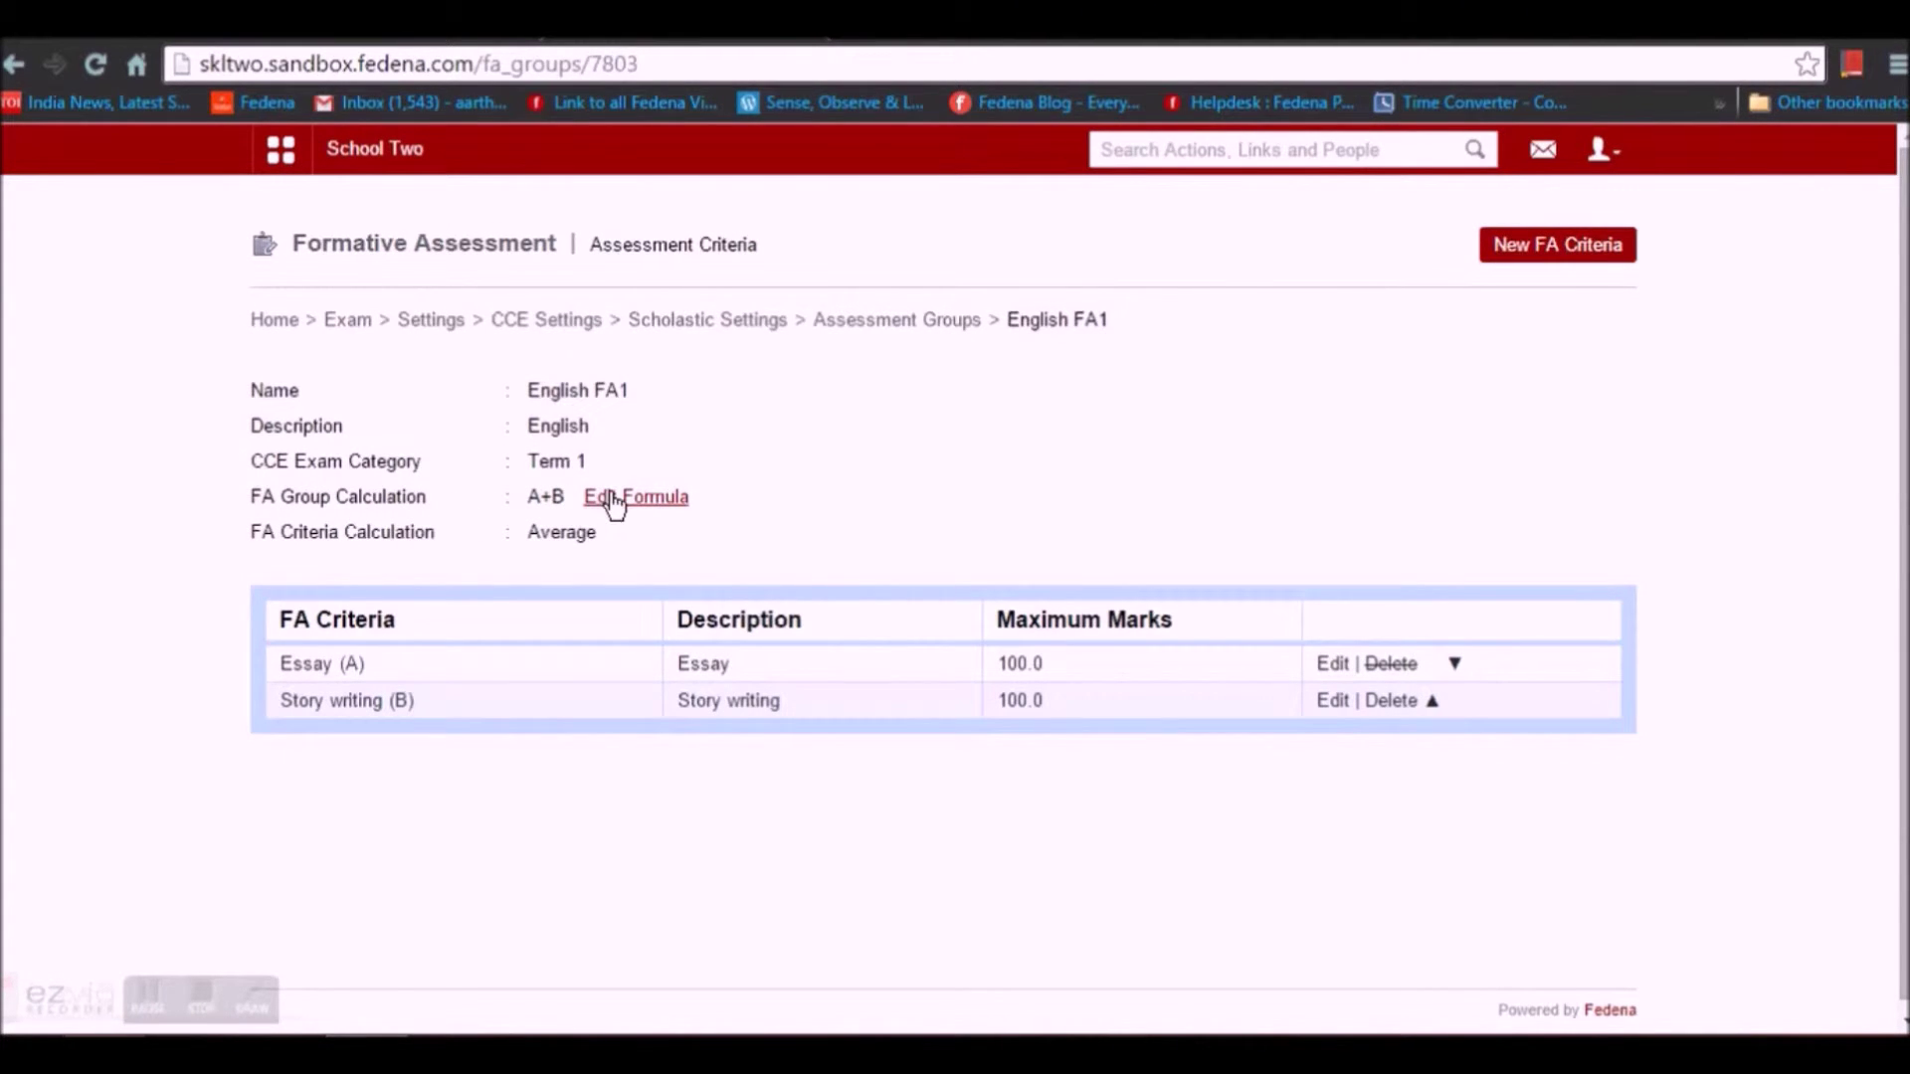
click(915, 338)
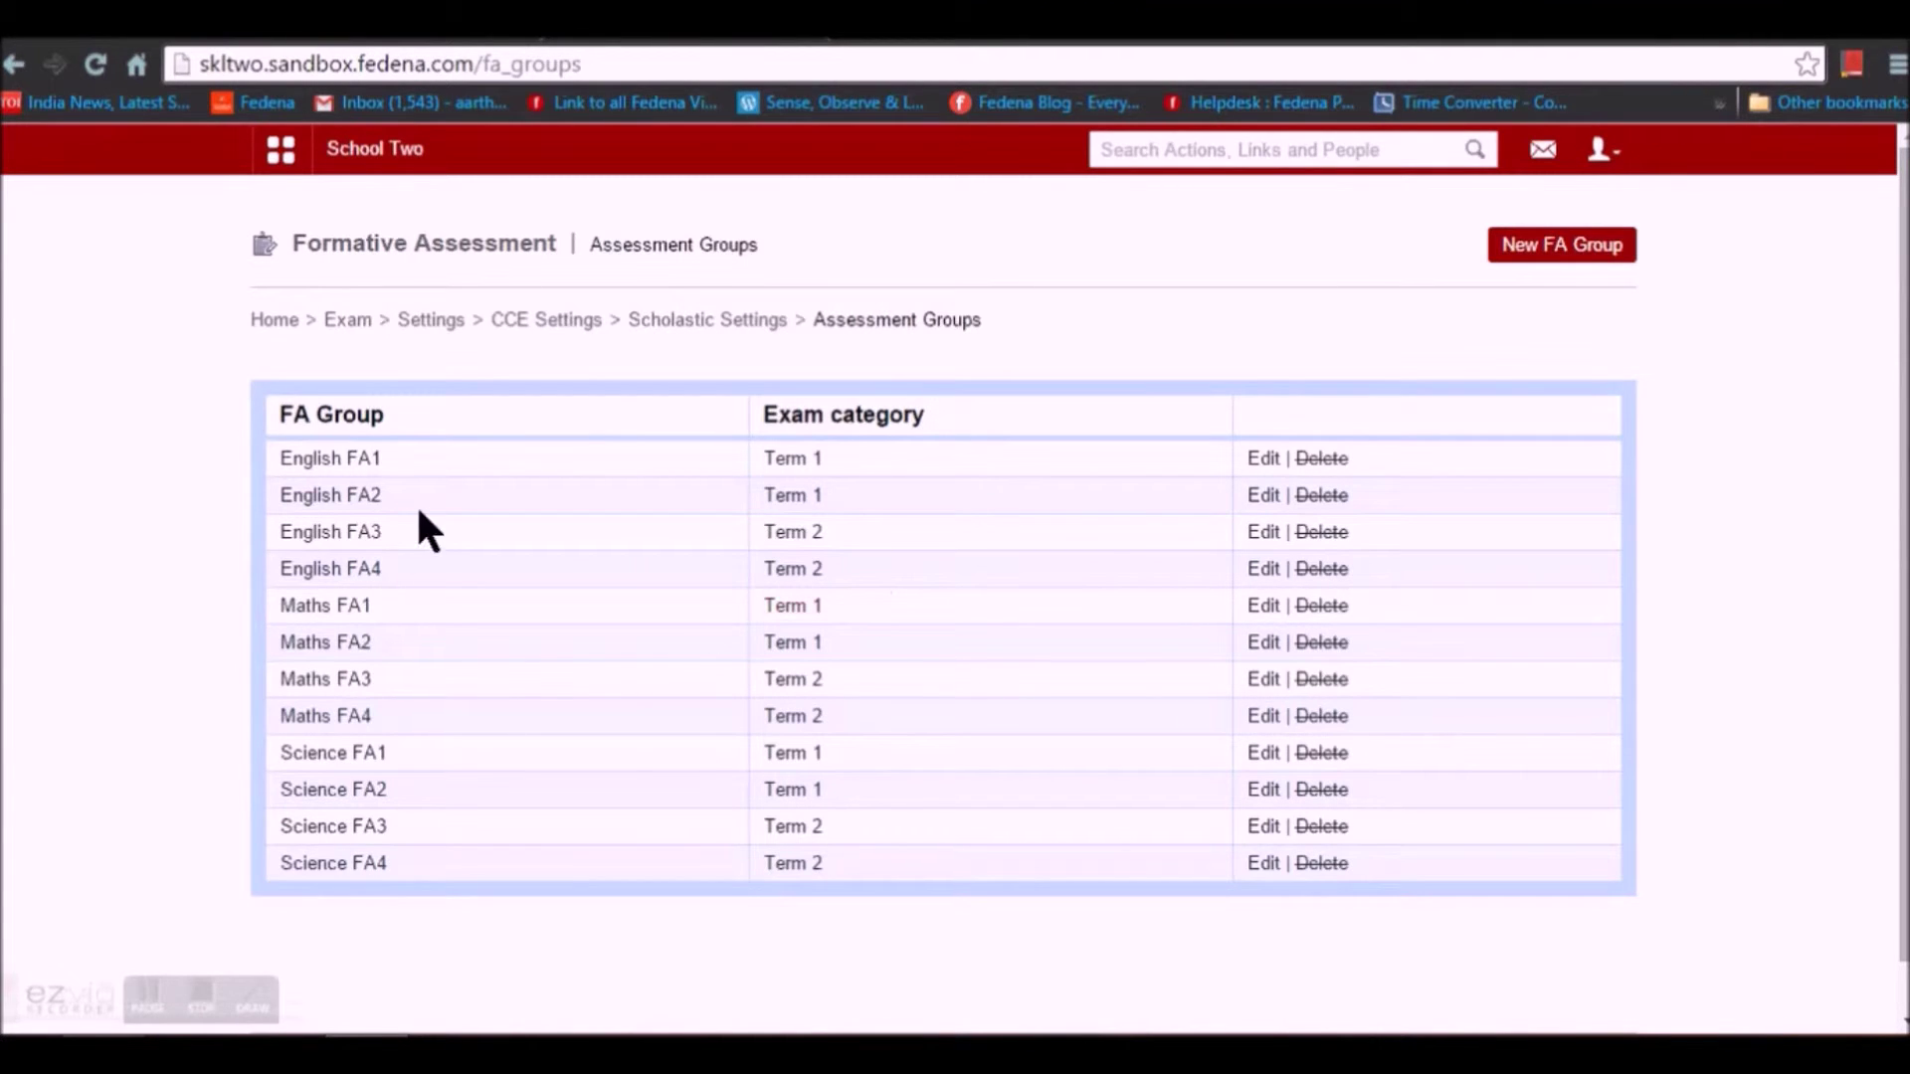
Review English FA3's Home work indicators, then go to Assign FA Groups to Subjects.
click(314, 536)
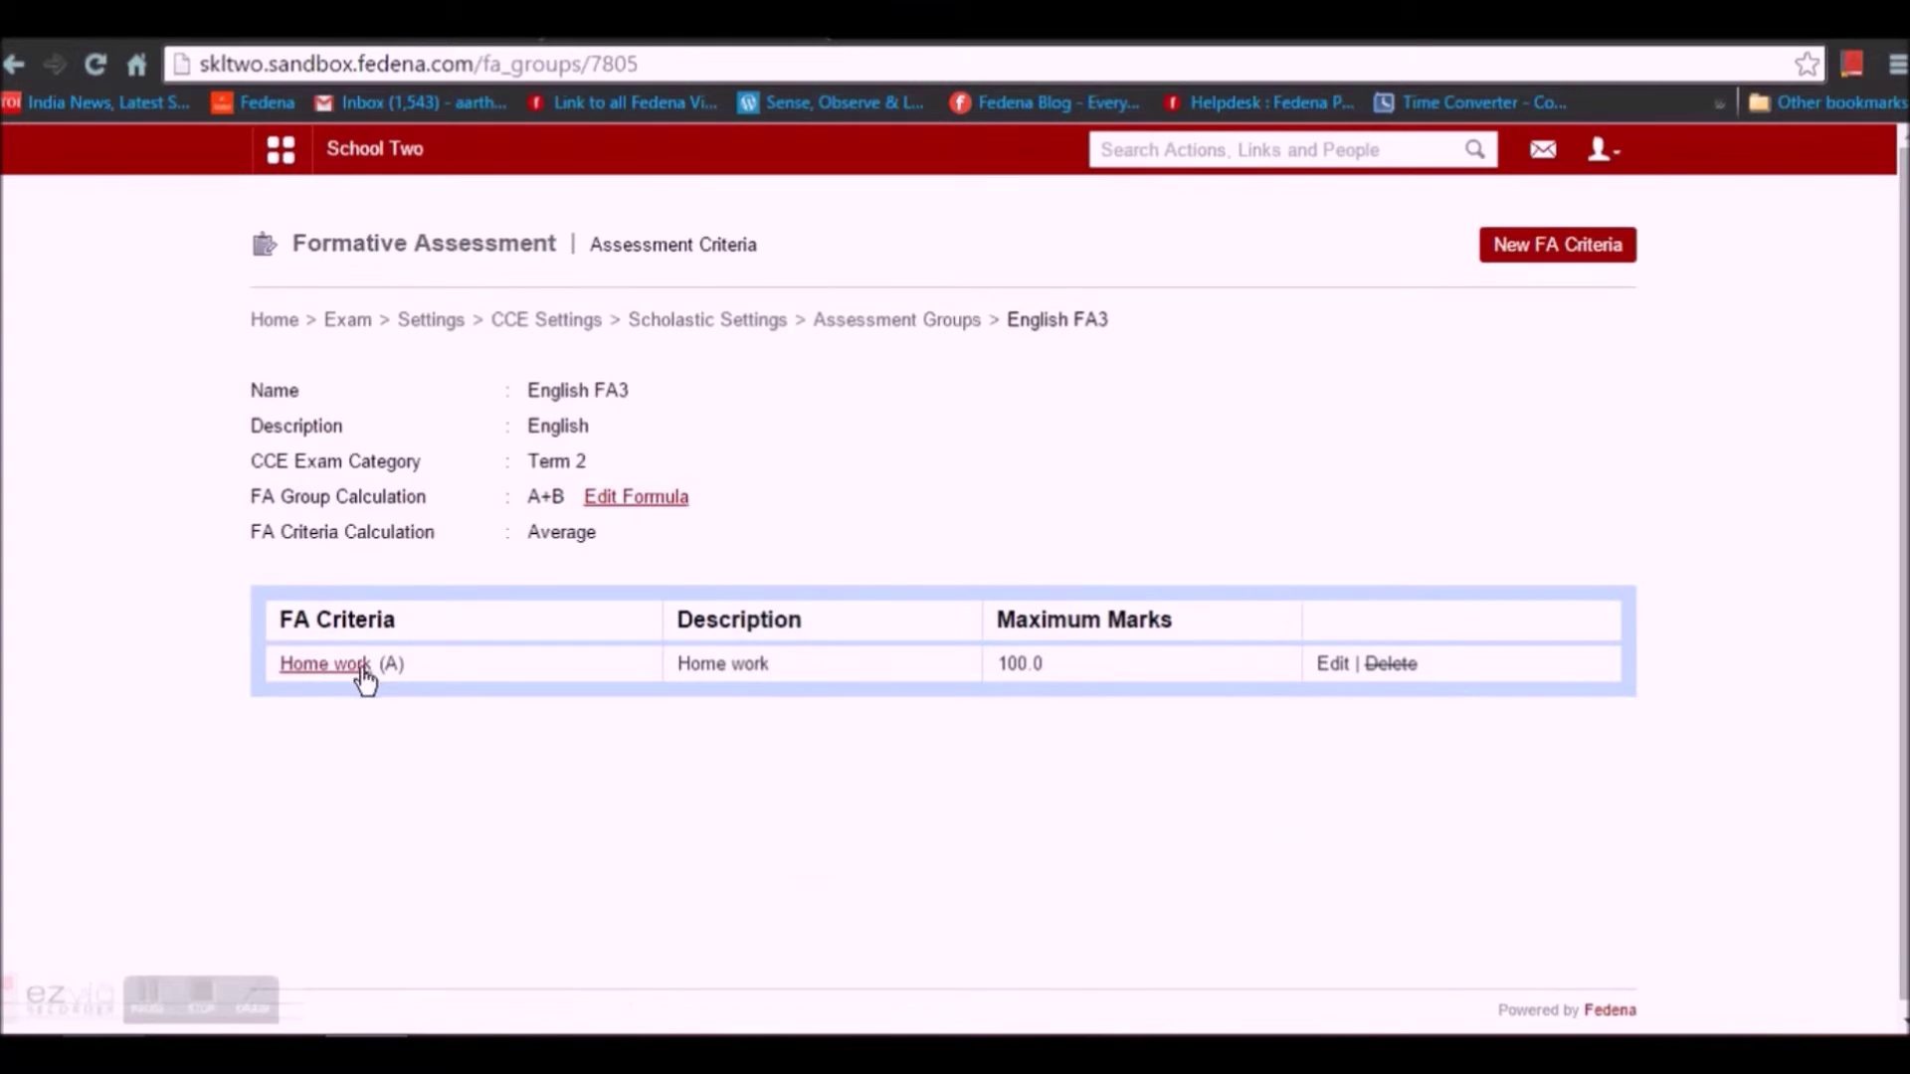
click(343, 664)
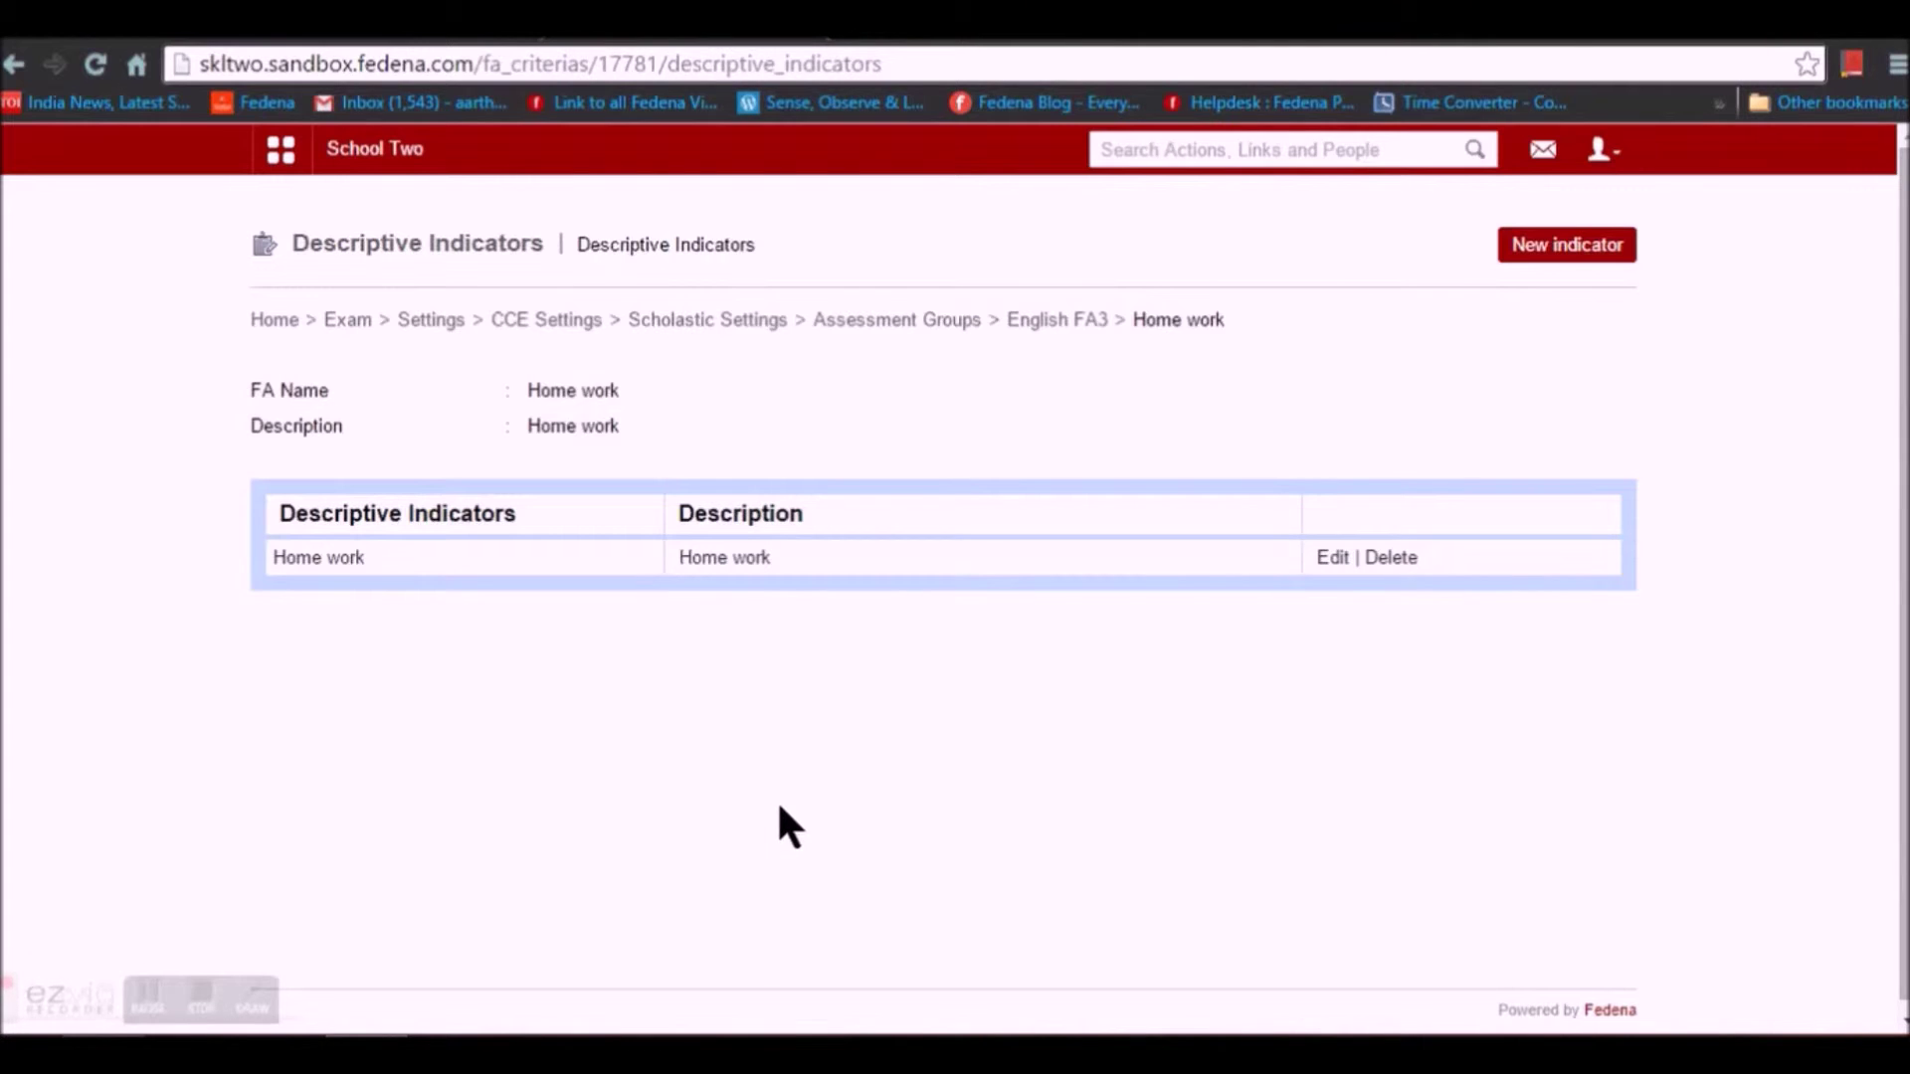
click(695, 321)
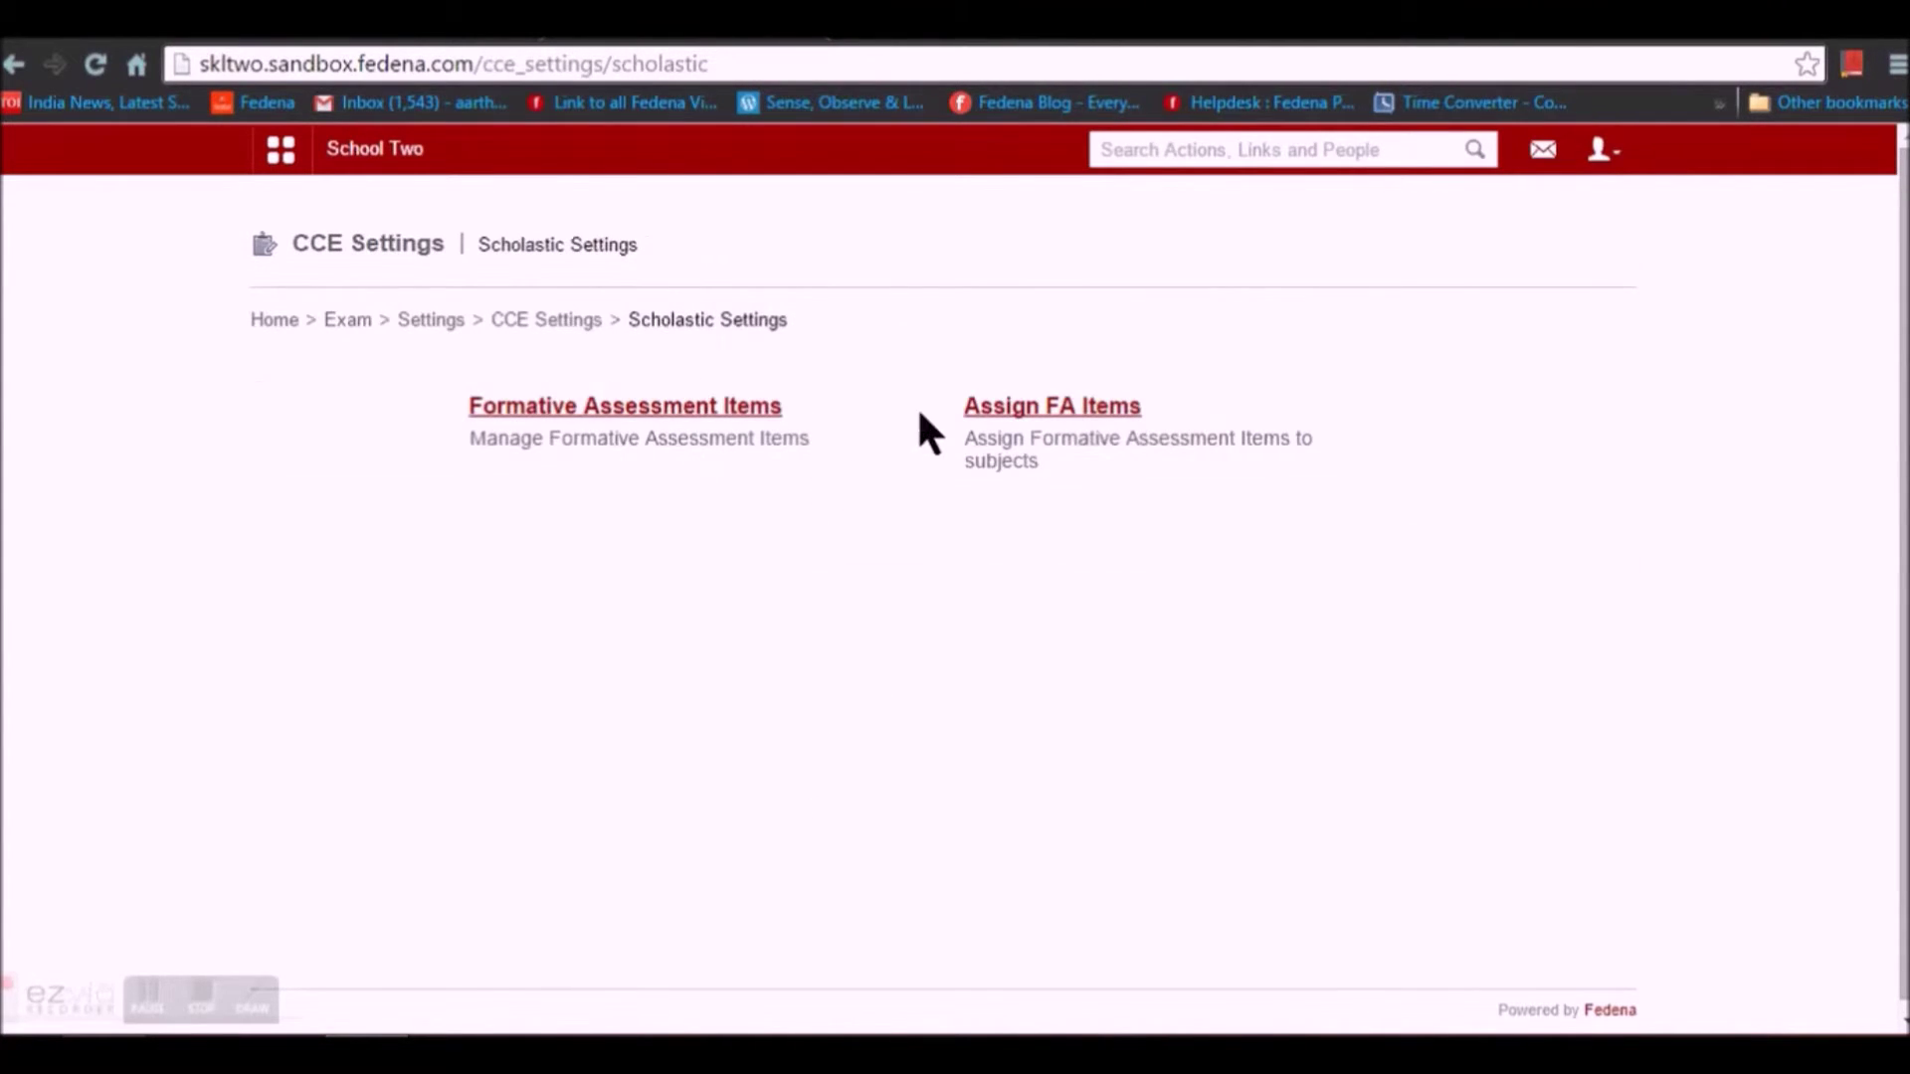
click(1029, 415)
Save the FA group assignment for Grade 3 English.
click(664, 422)
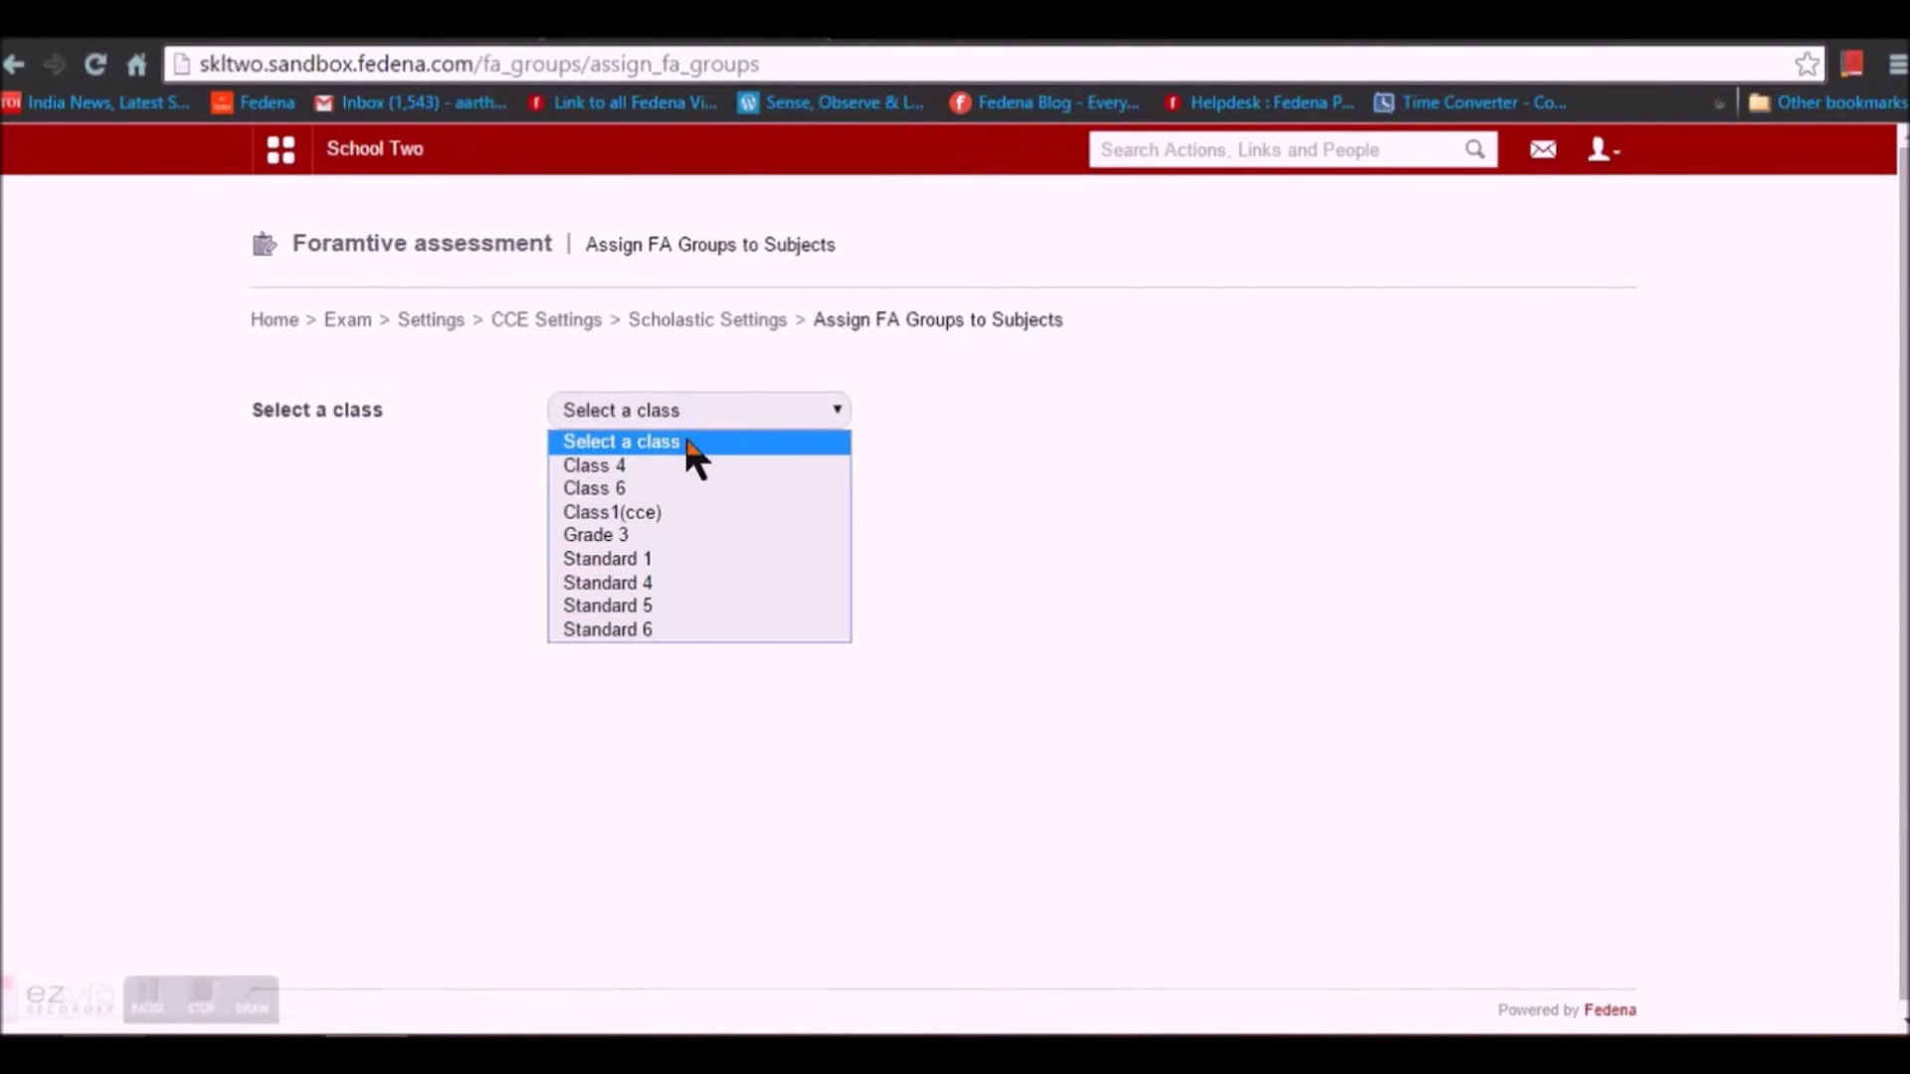
click(663, 537)
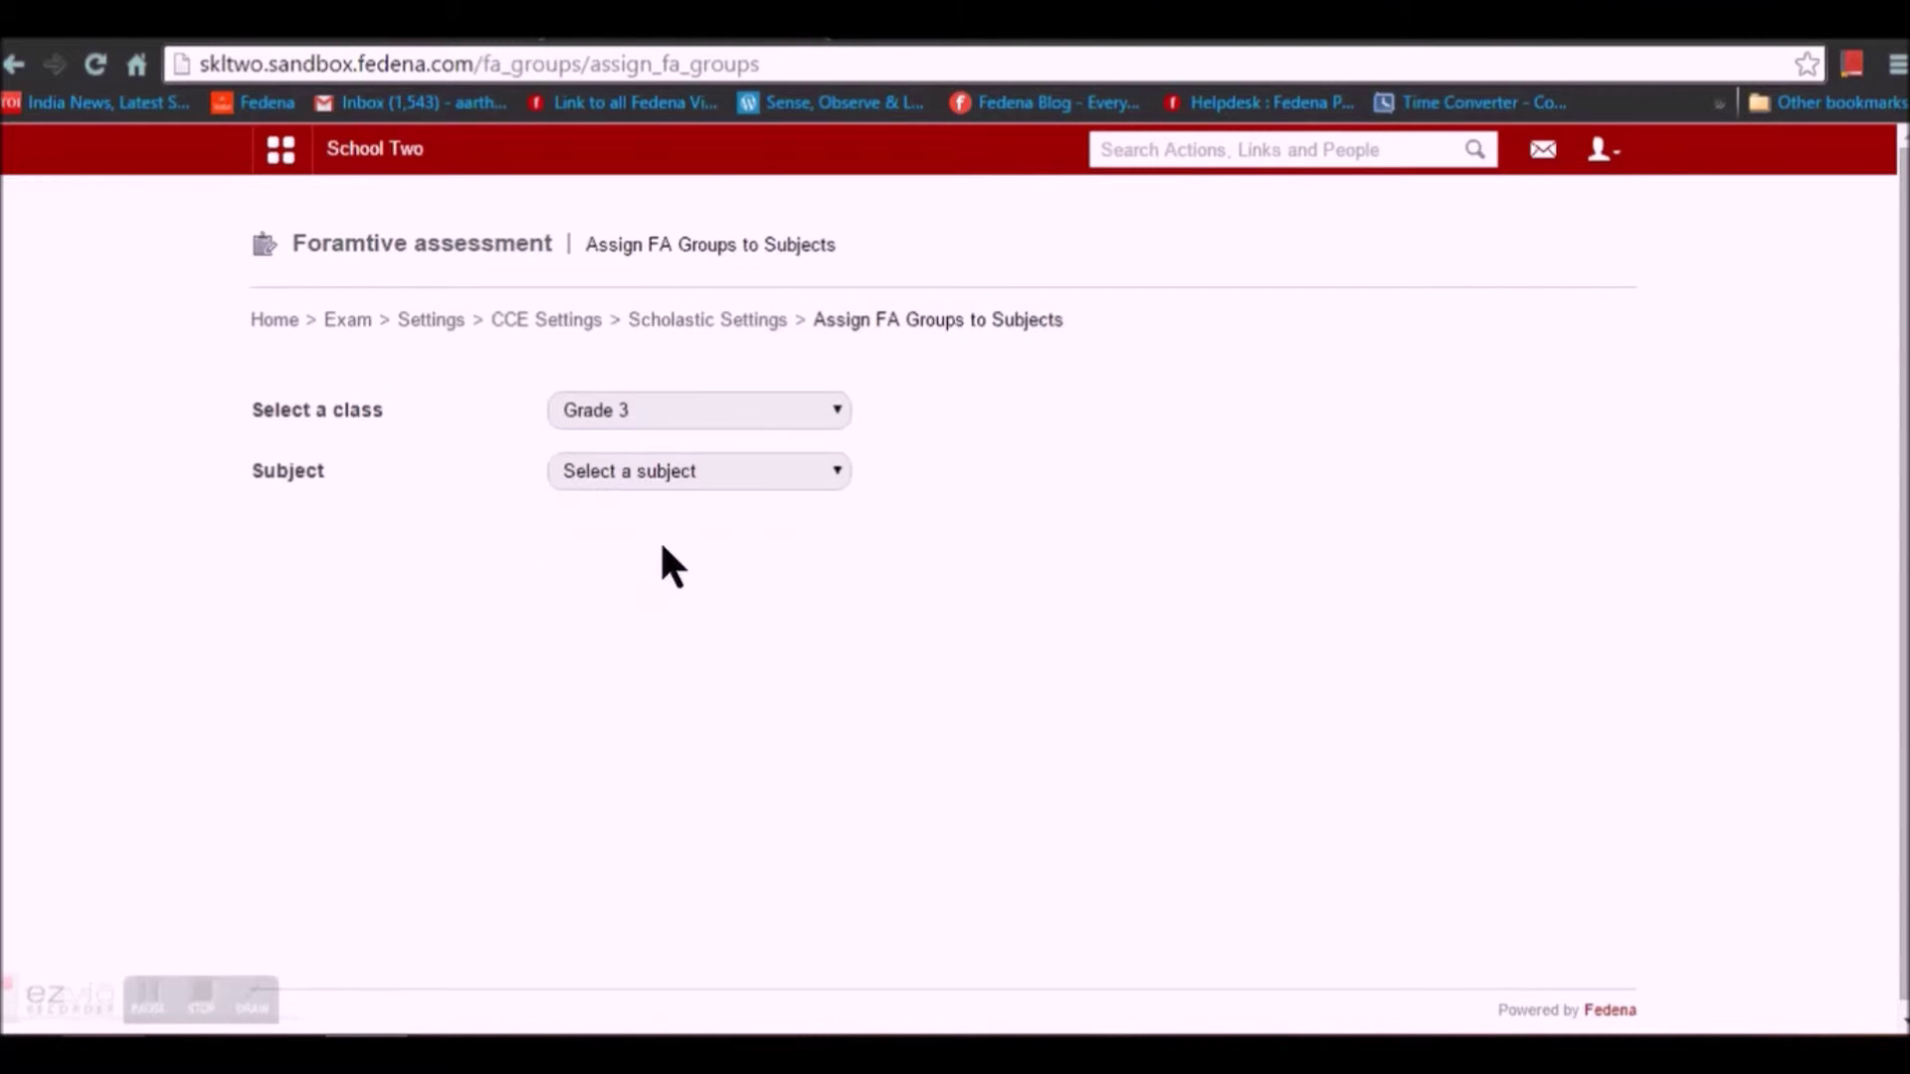
click(701, 475)
click(688, 523)
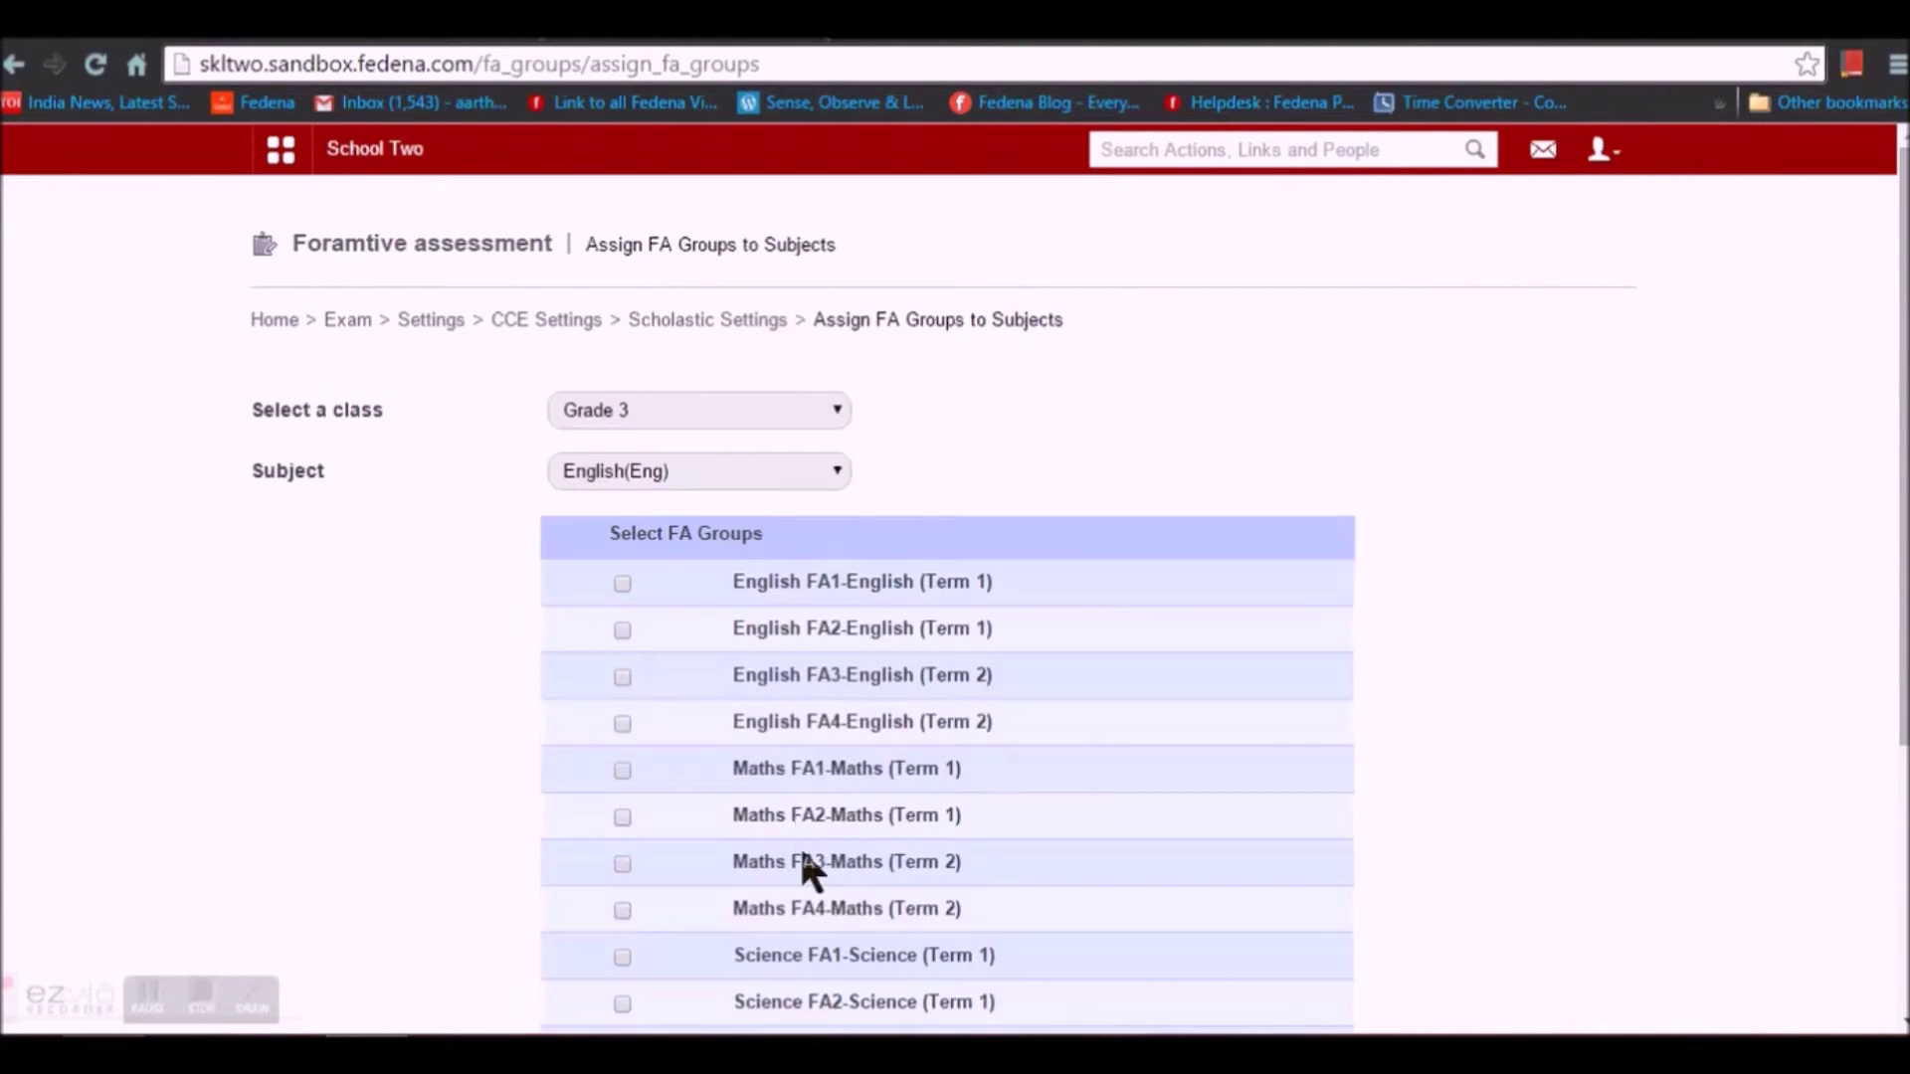
scroll(796, 708, down, 2)
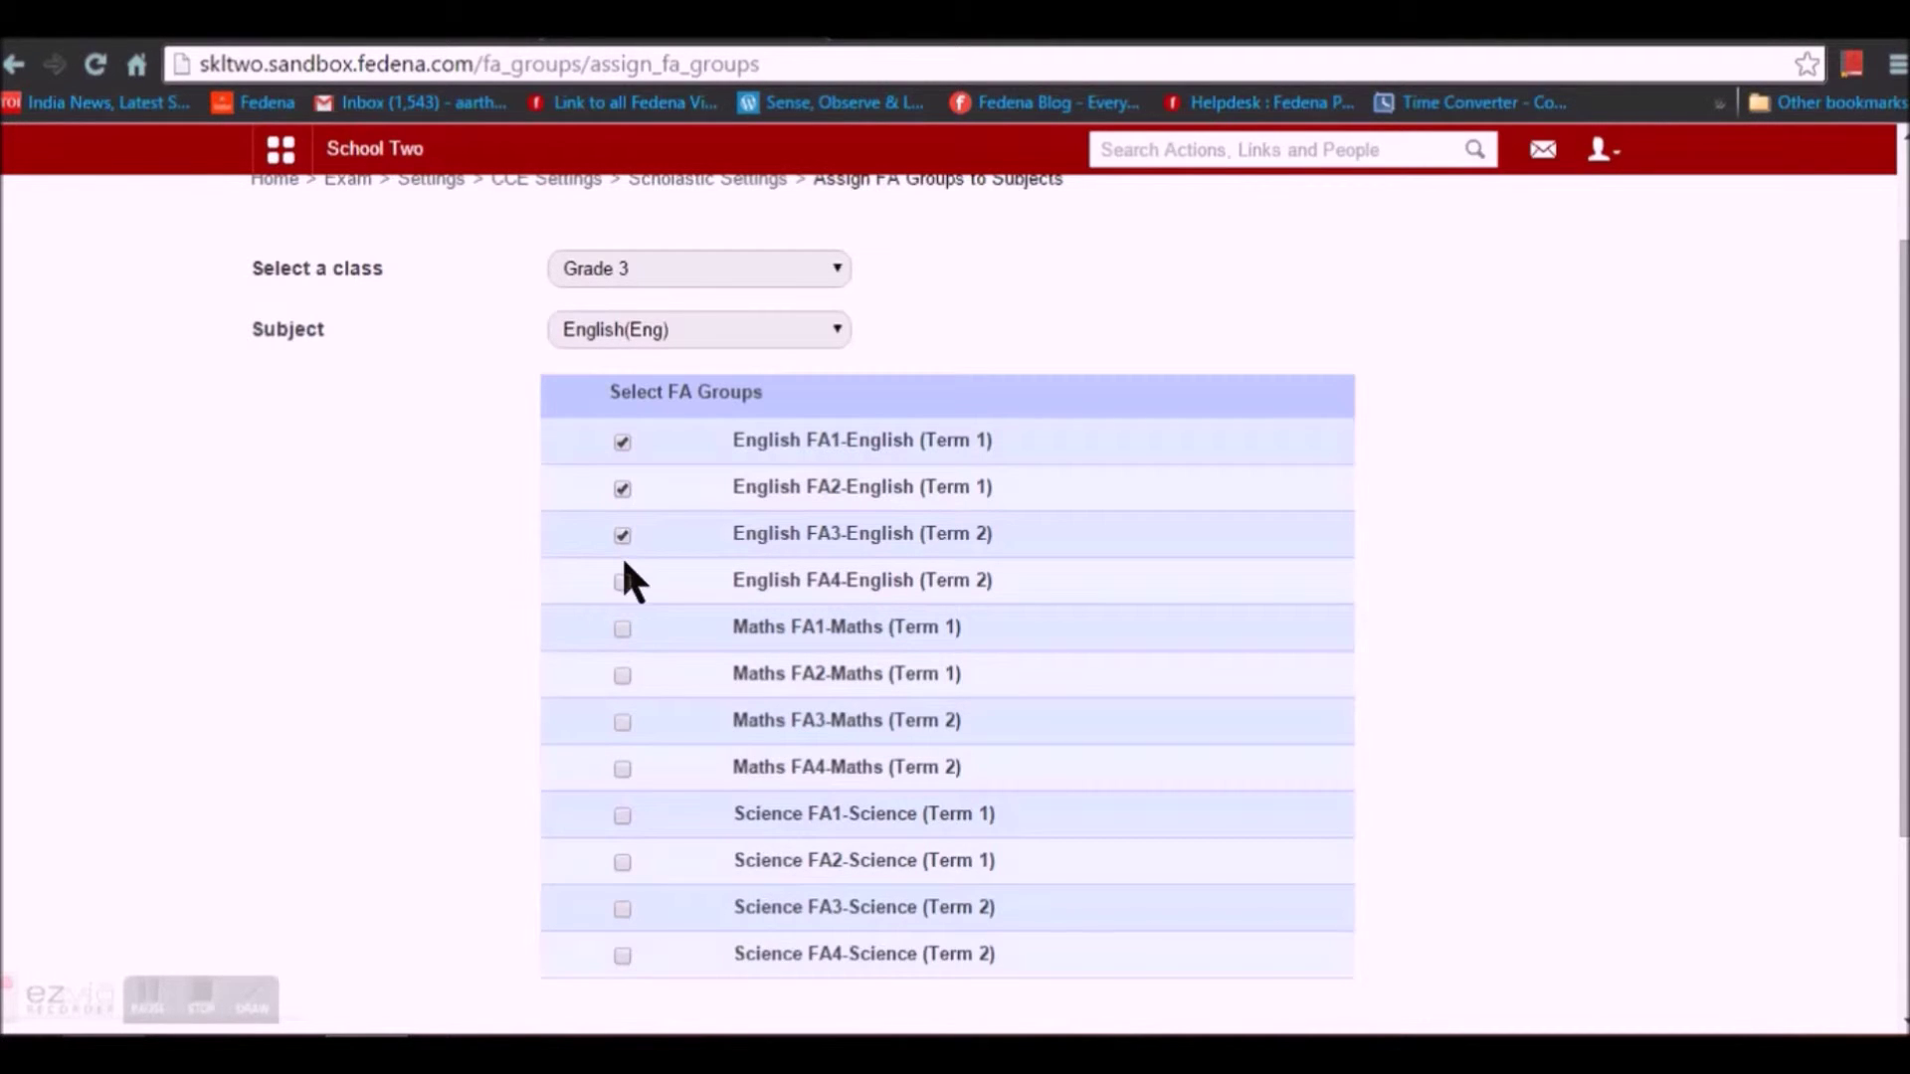
scroll(696, 871, down, 3)
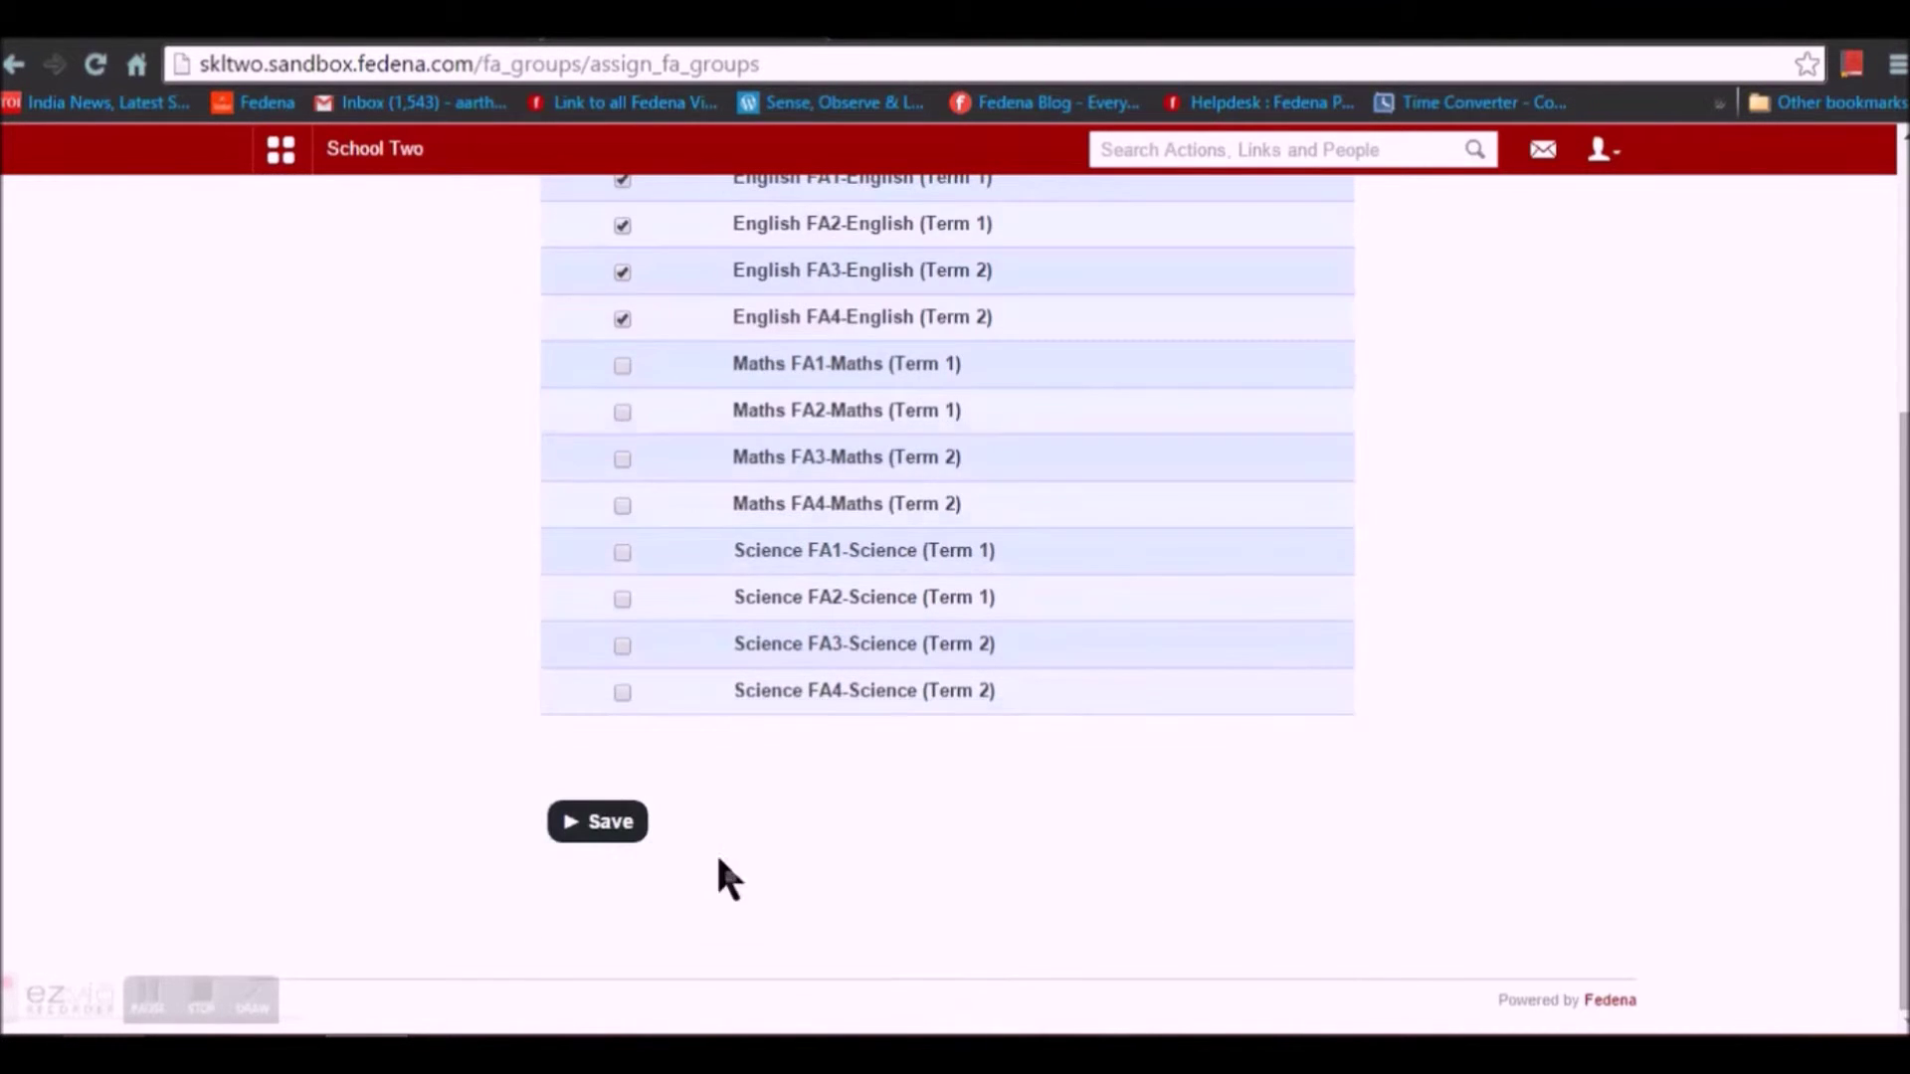
click(636, 834)
Assign Maths FA4 to Grade 3 Maths and save.
click(658, 469)
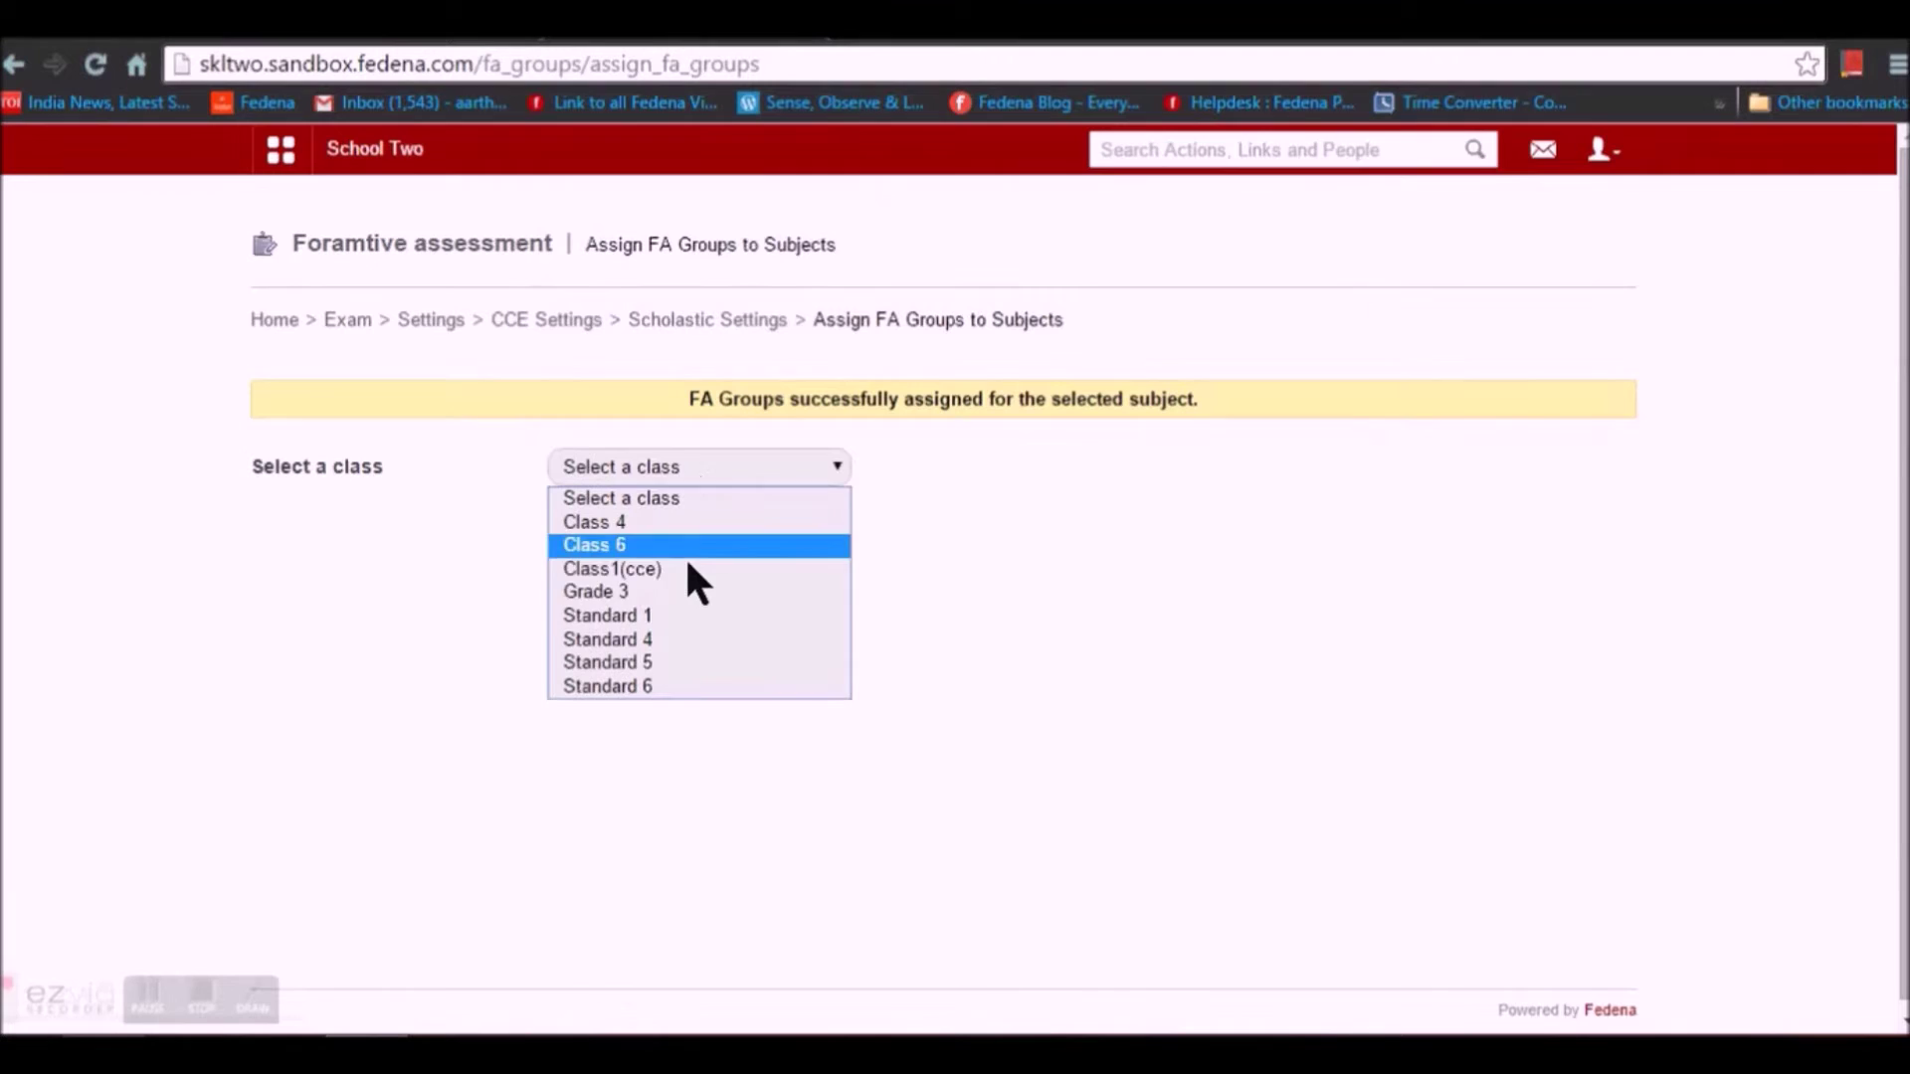
click(695, 593)
click(688, 532)
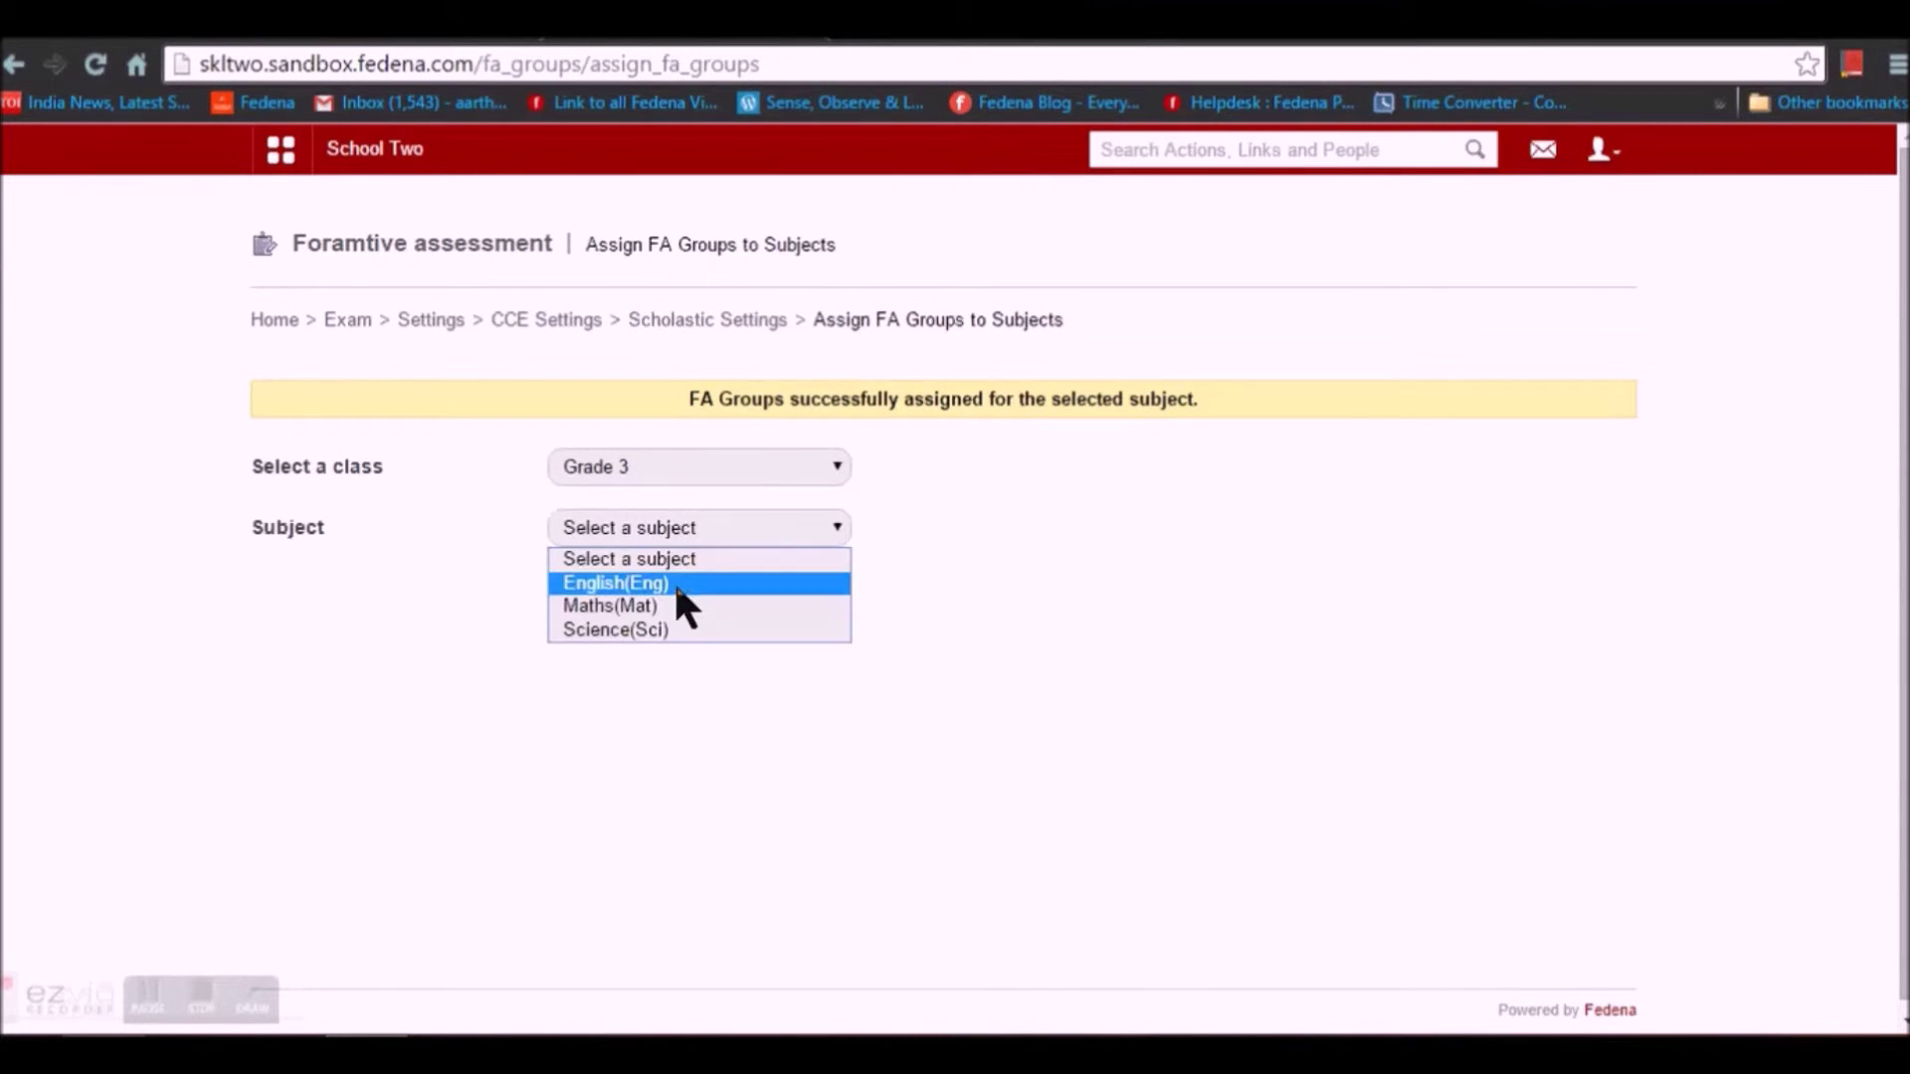
click(661, 607)
scroll(665, 724, down, 4)
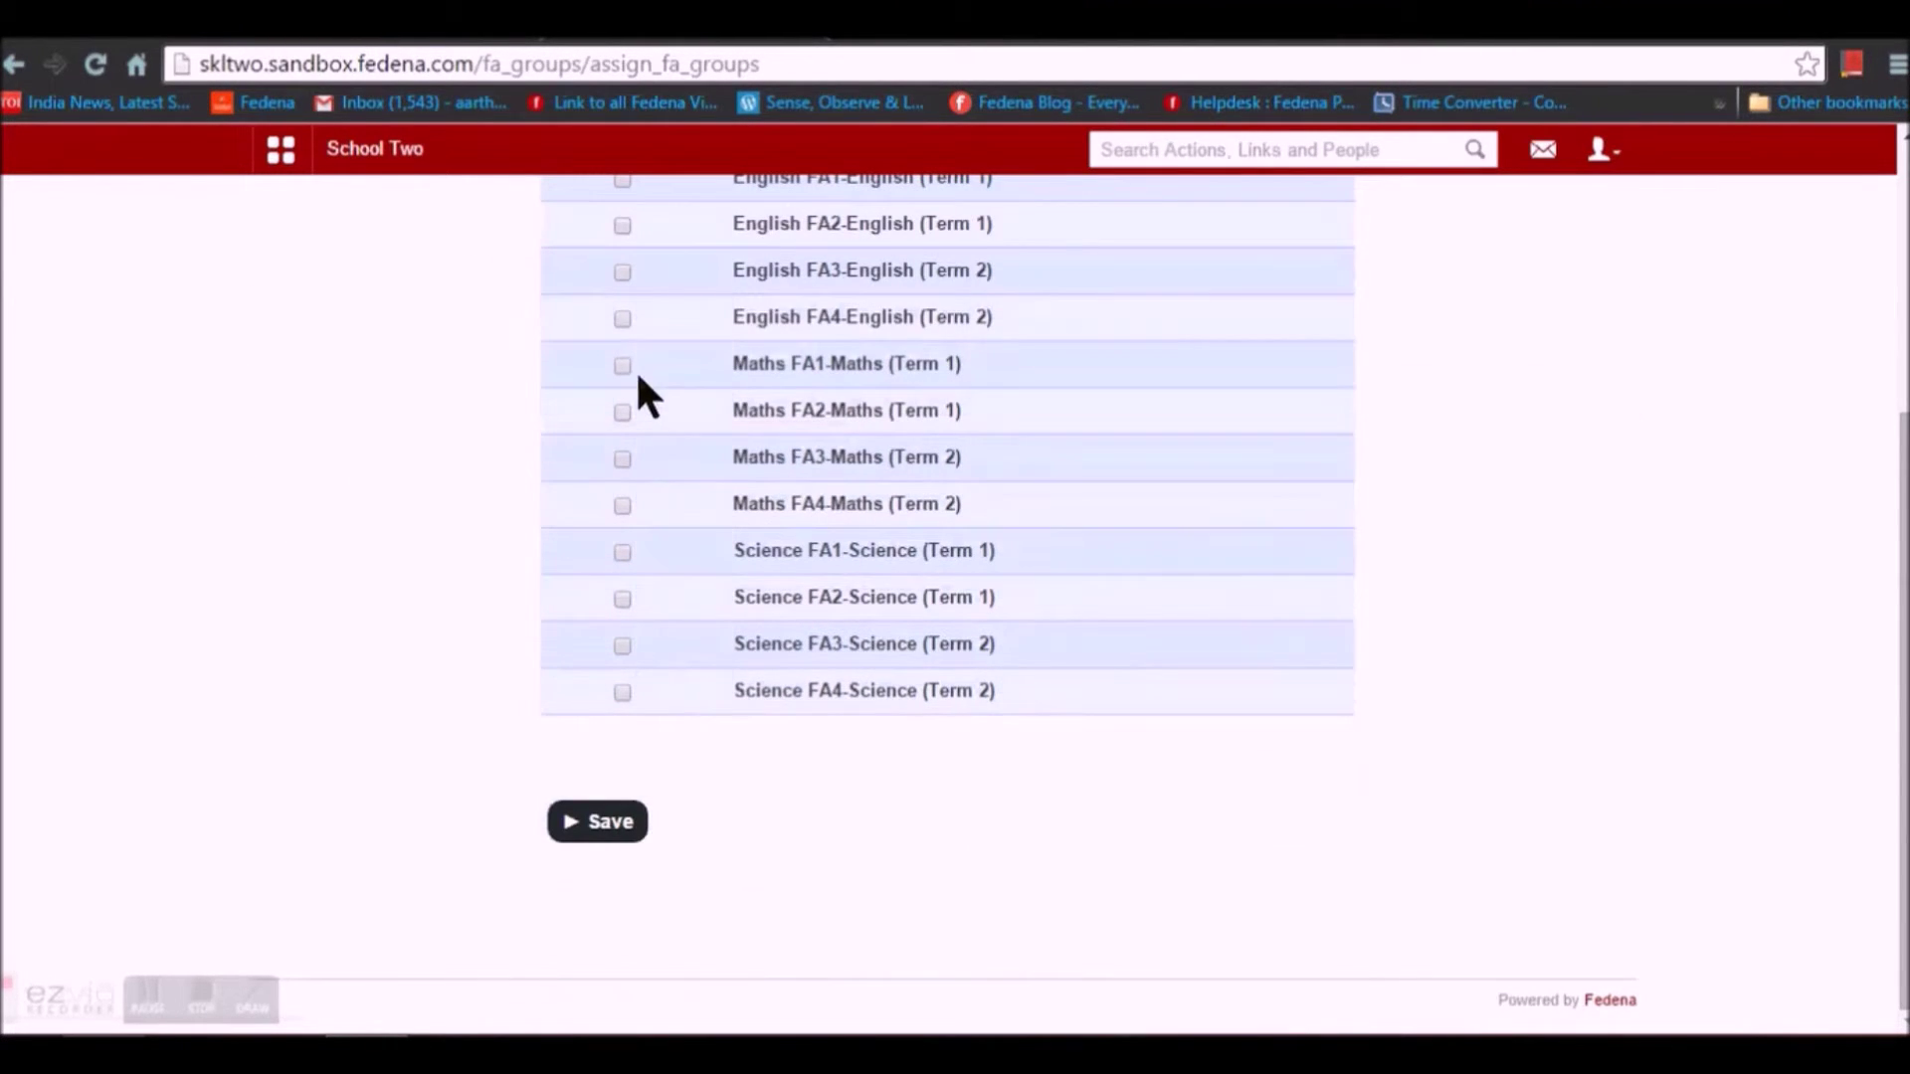
click(623, 504)
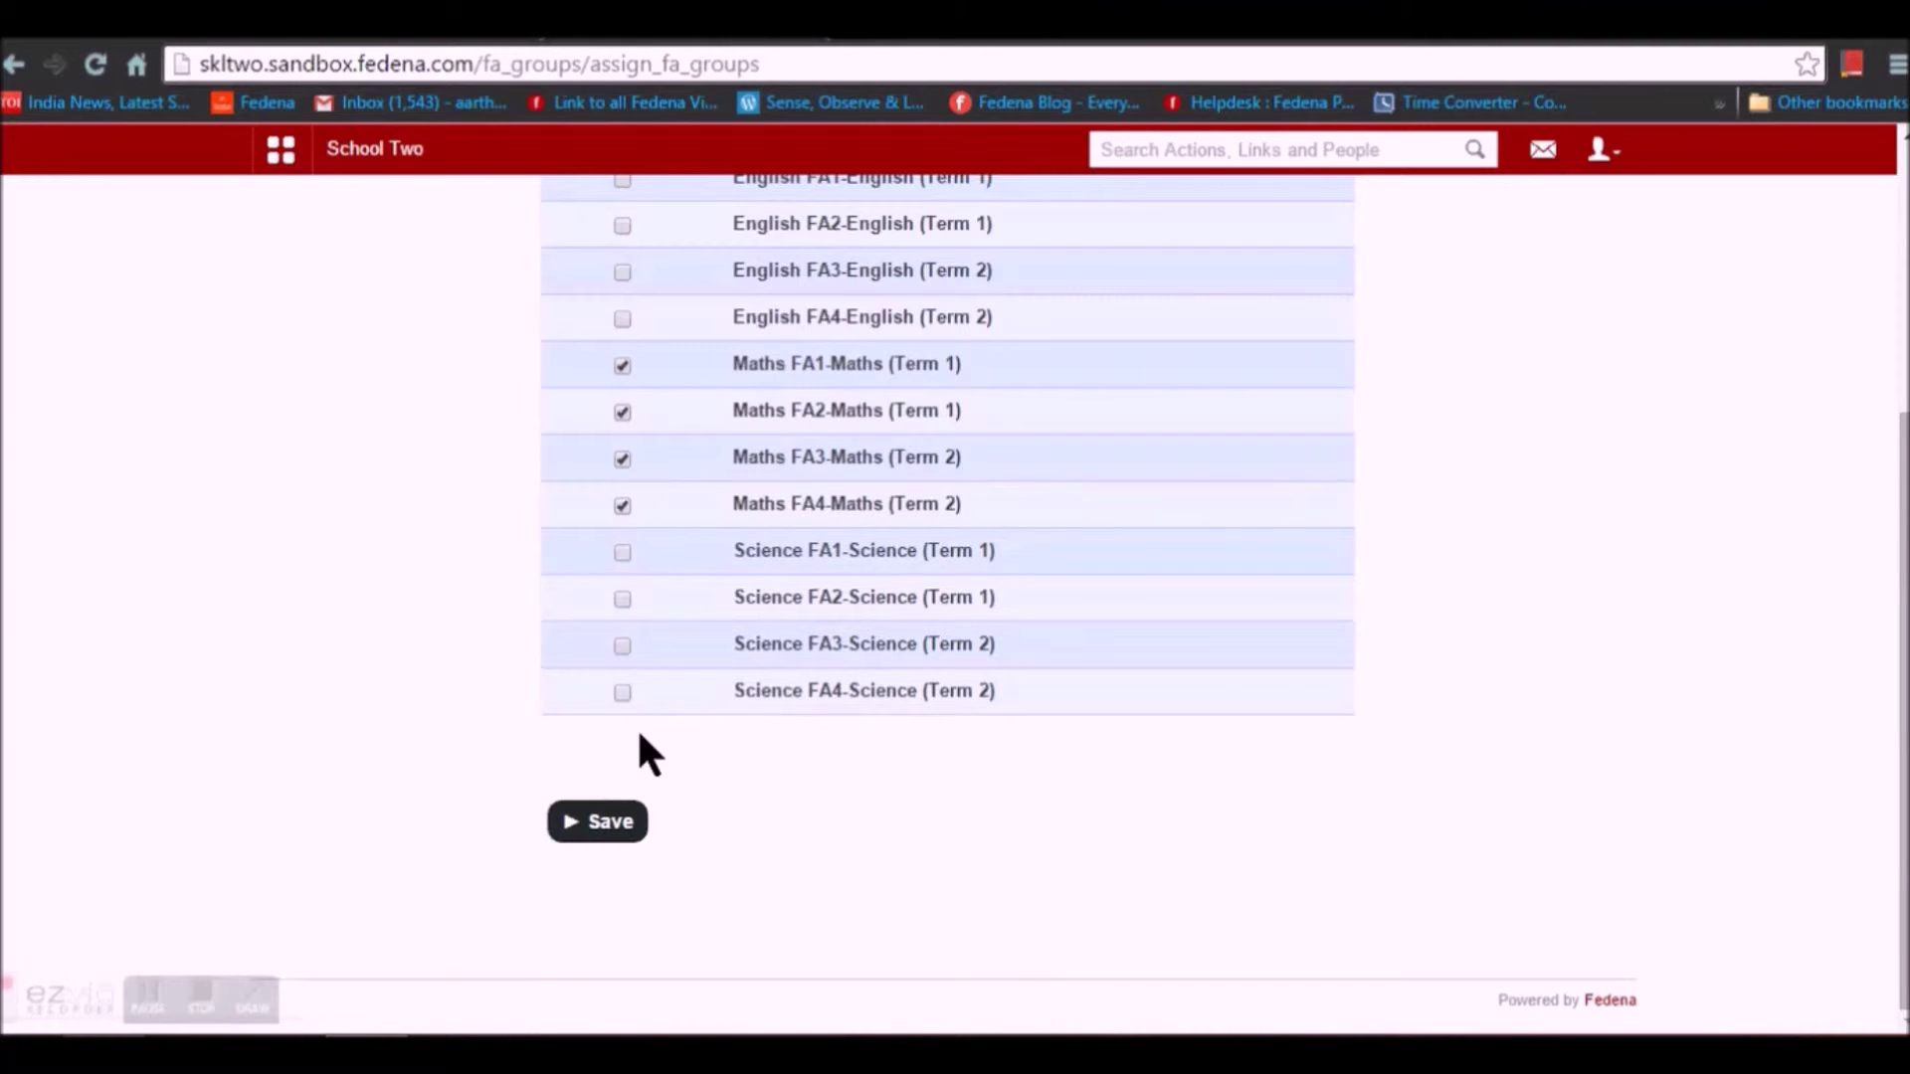
click(628, 825)
Tick Science FA2 and FA3 for Grade 3 Science, save, and return to Exam Settings.
click(698, 467)
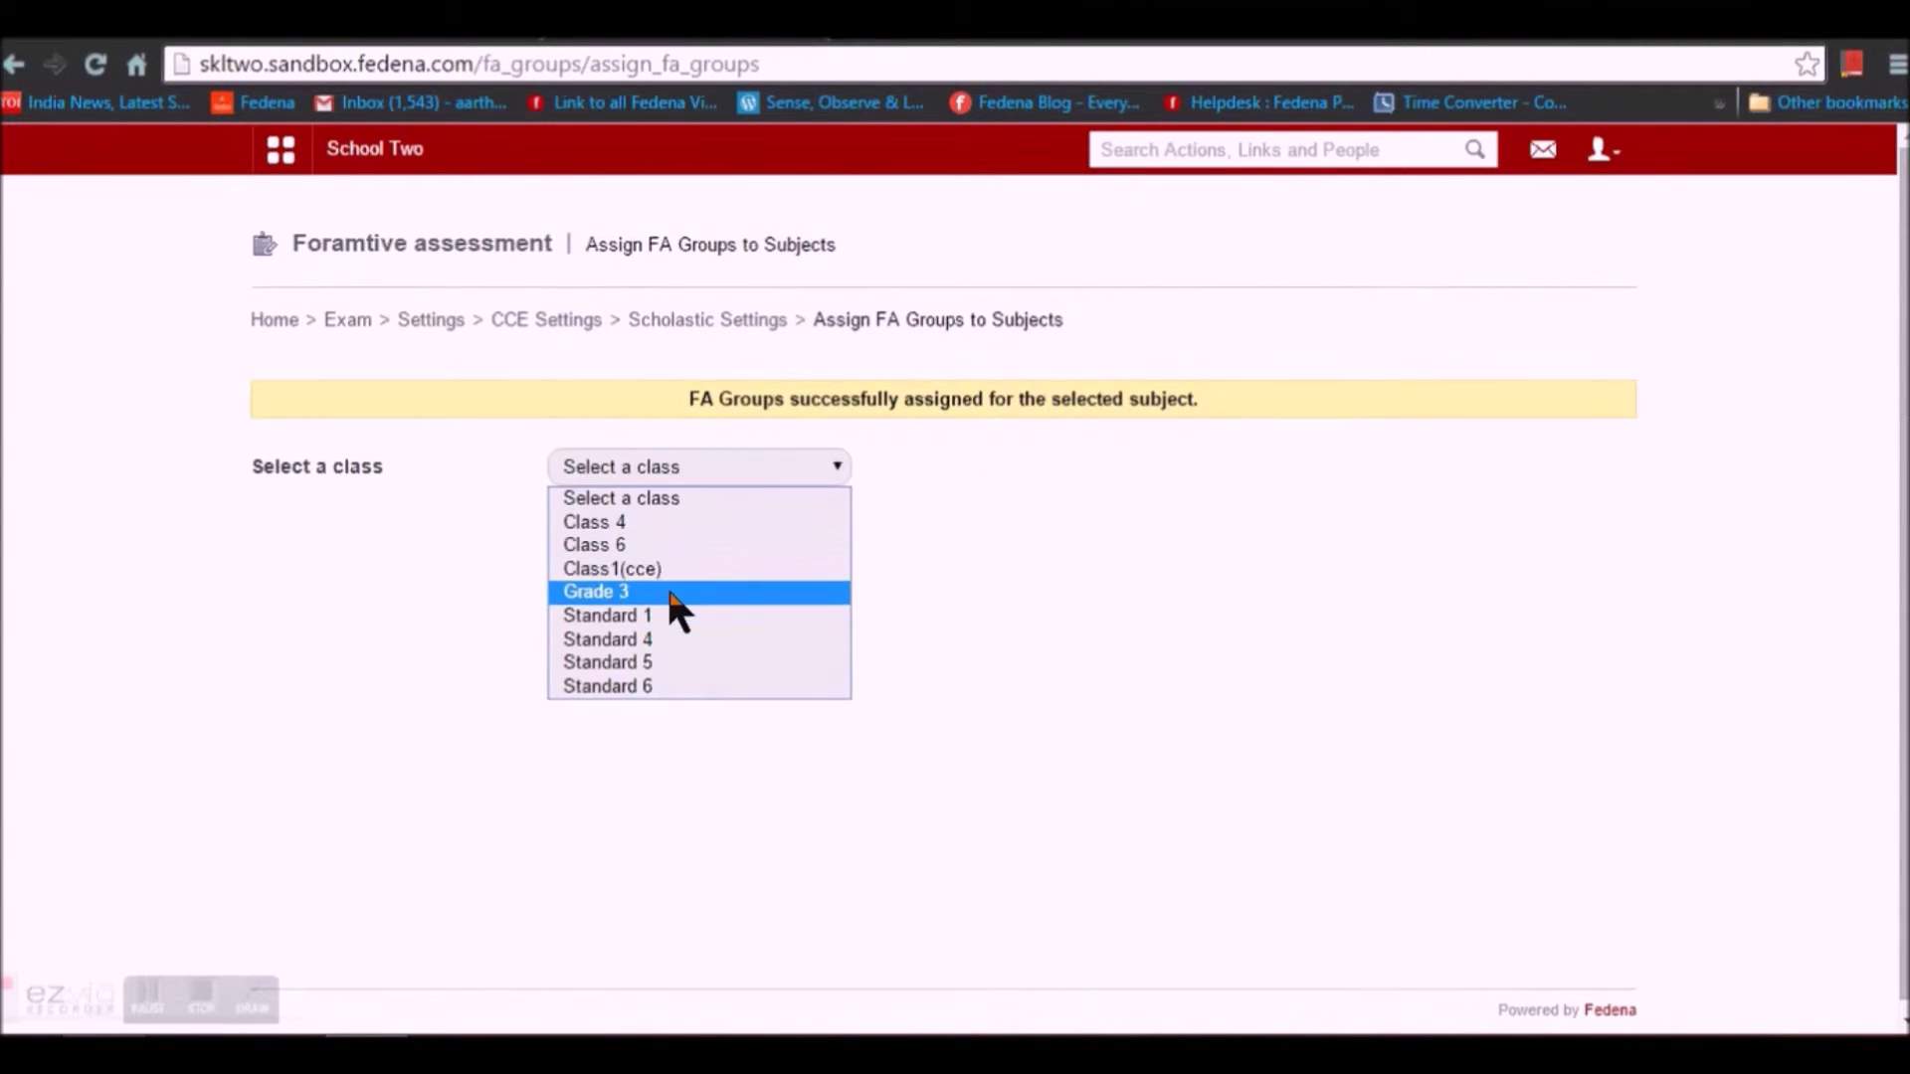
click(667, 587)
click(698, 527)
click(685, 629)
scroll(697, 691, down, 5)
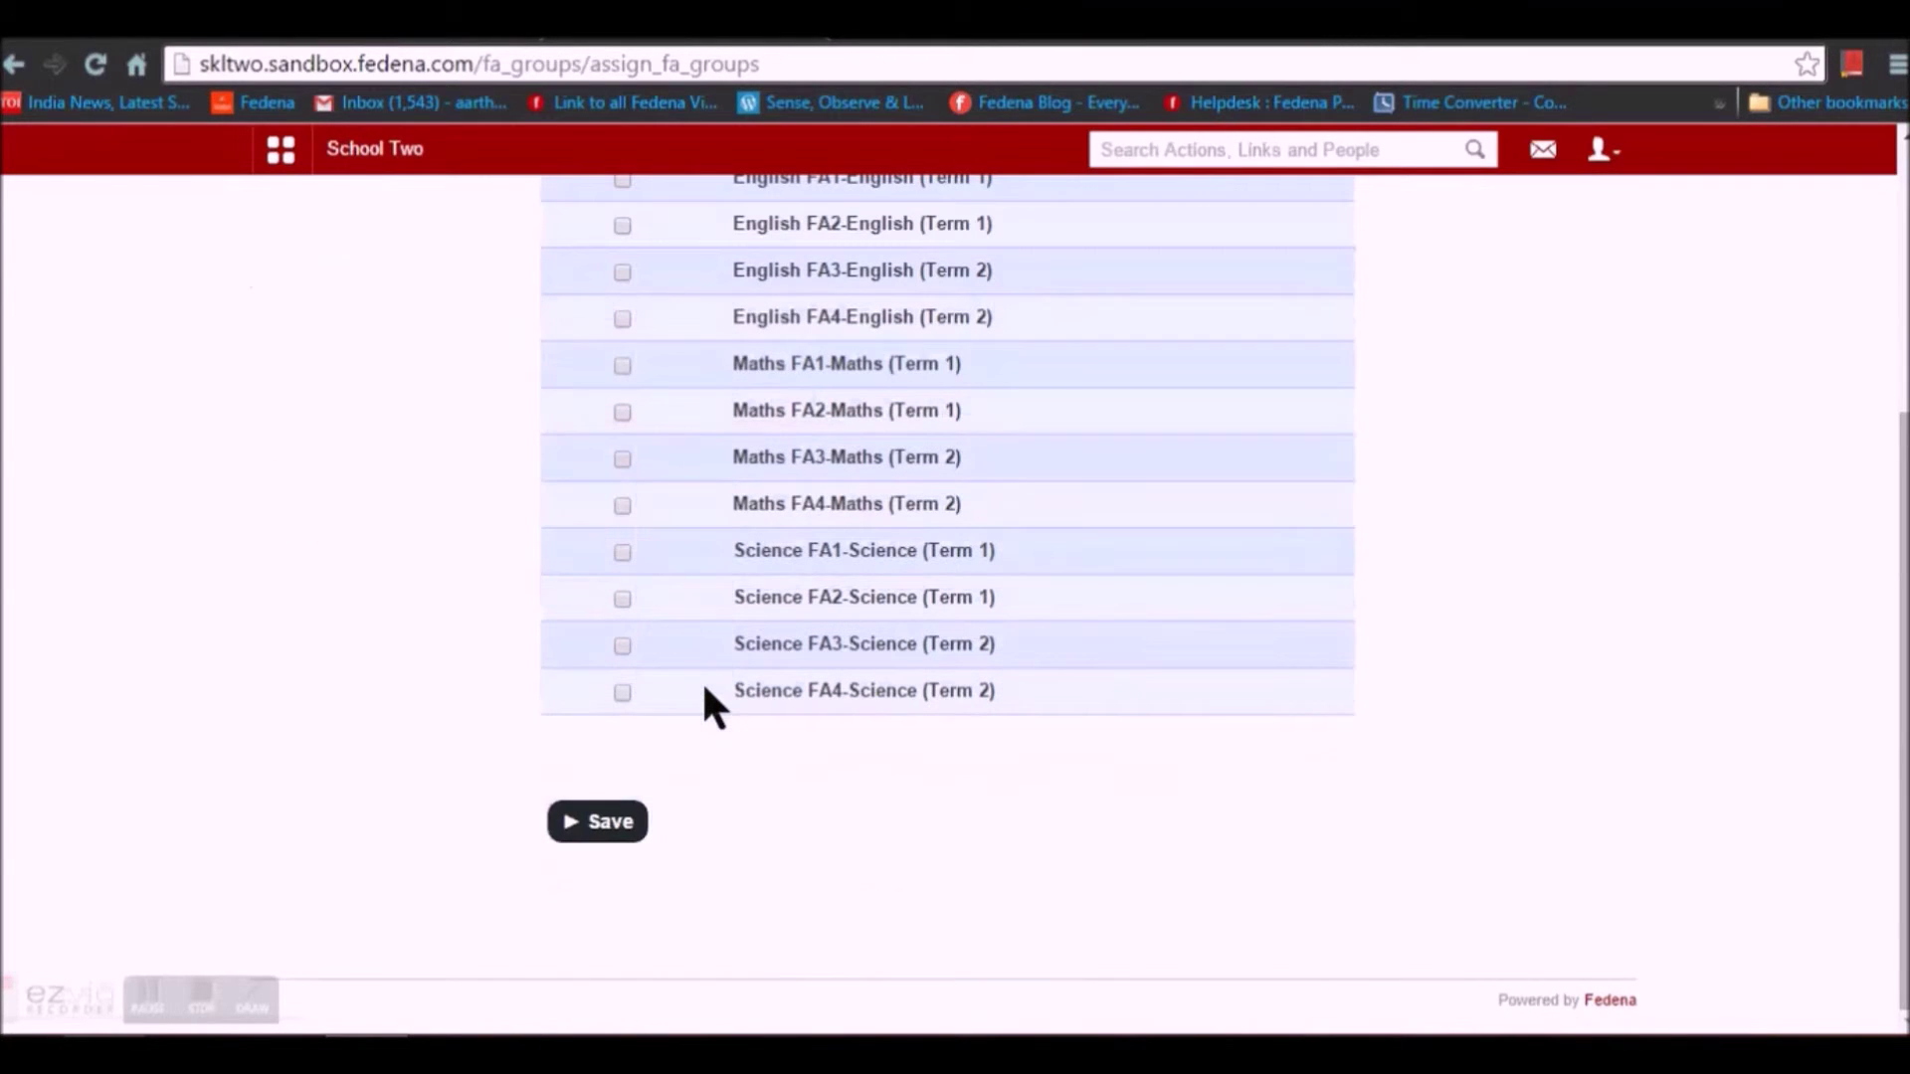
click(623, 599)
click(622, 645)
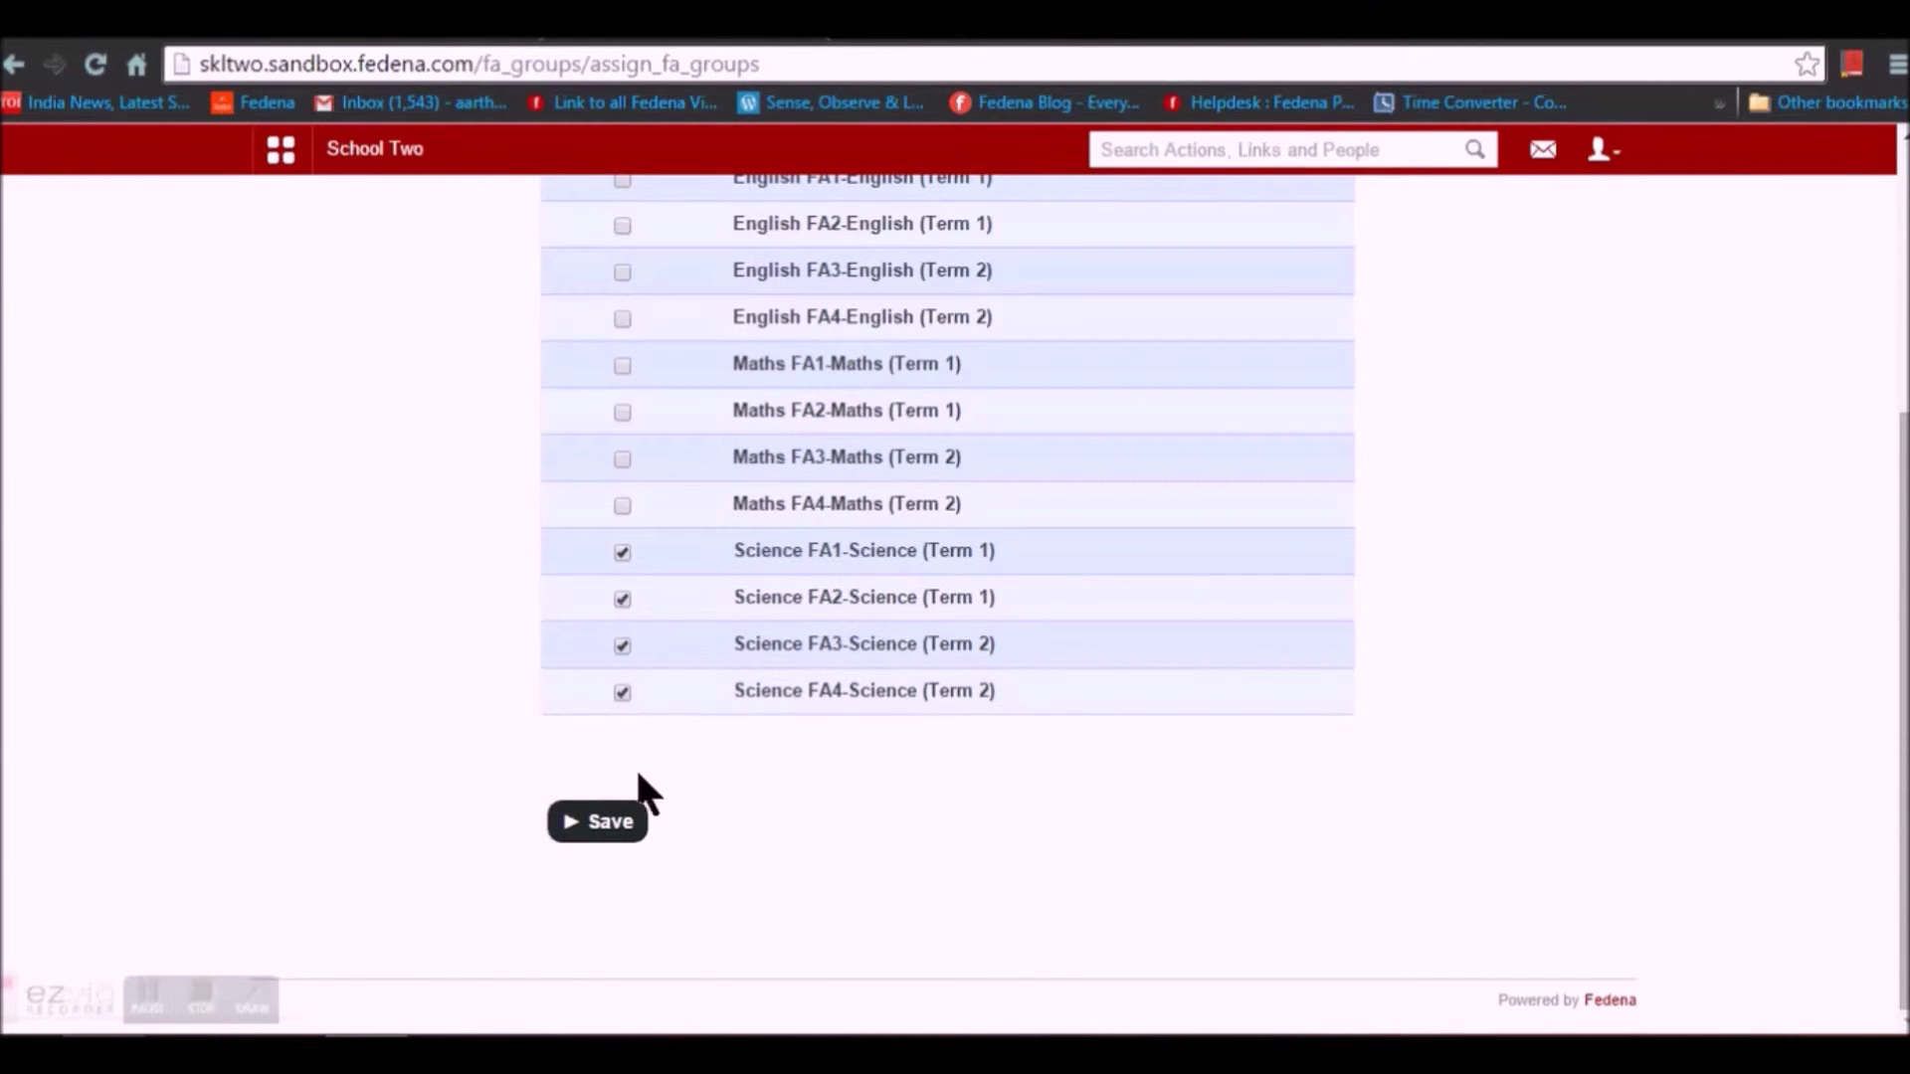
click(640, 831)
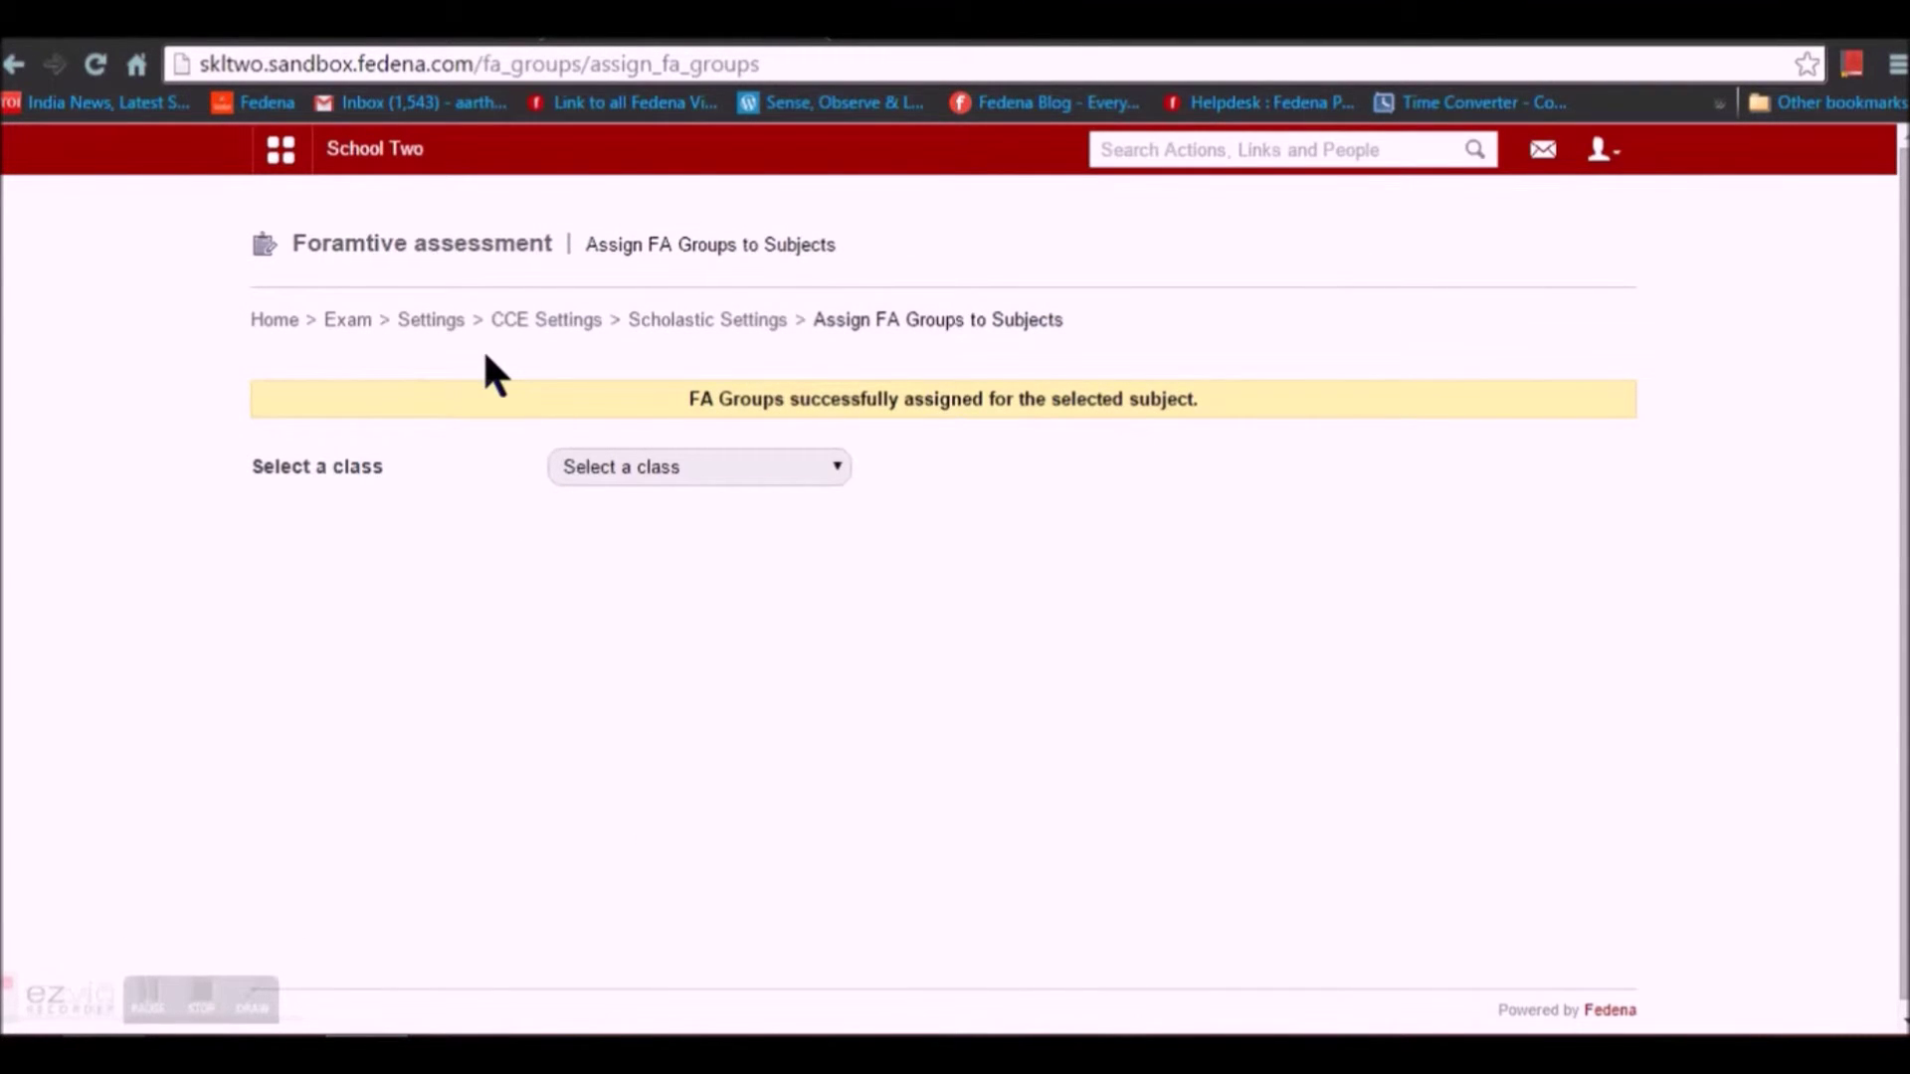
click(428, 321)
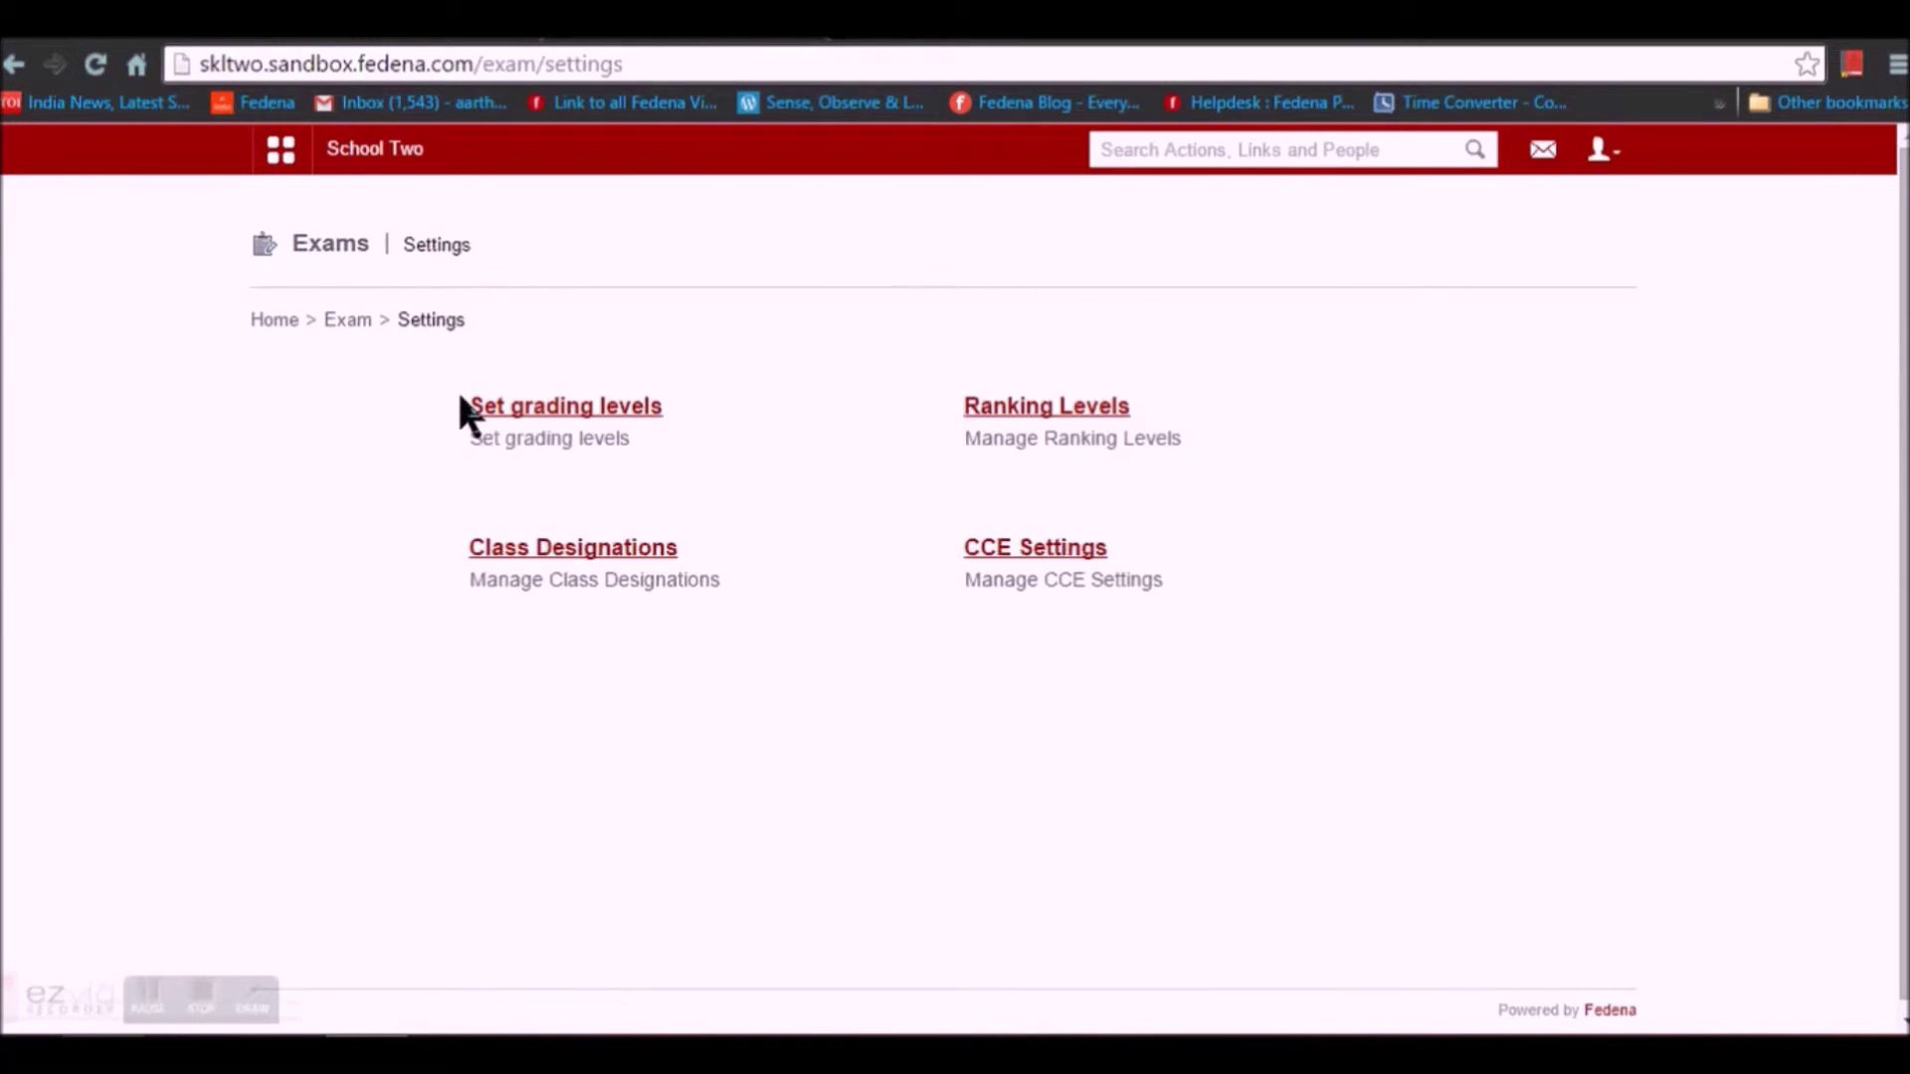
Through Exam Management, load the exam groups for the Grade 3 batch G3 - A 2015 - 2016.
click(348, 320)
click(1074, 416)
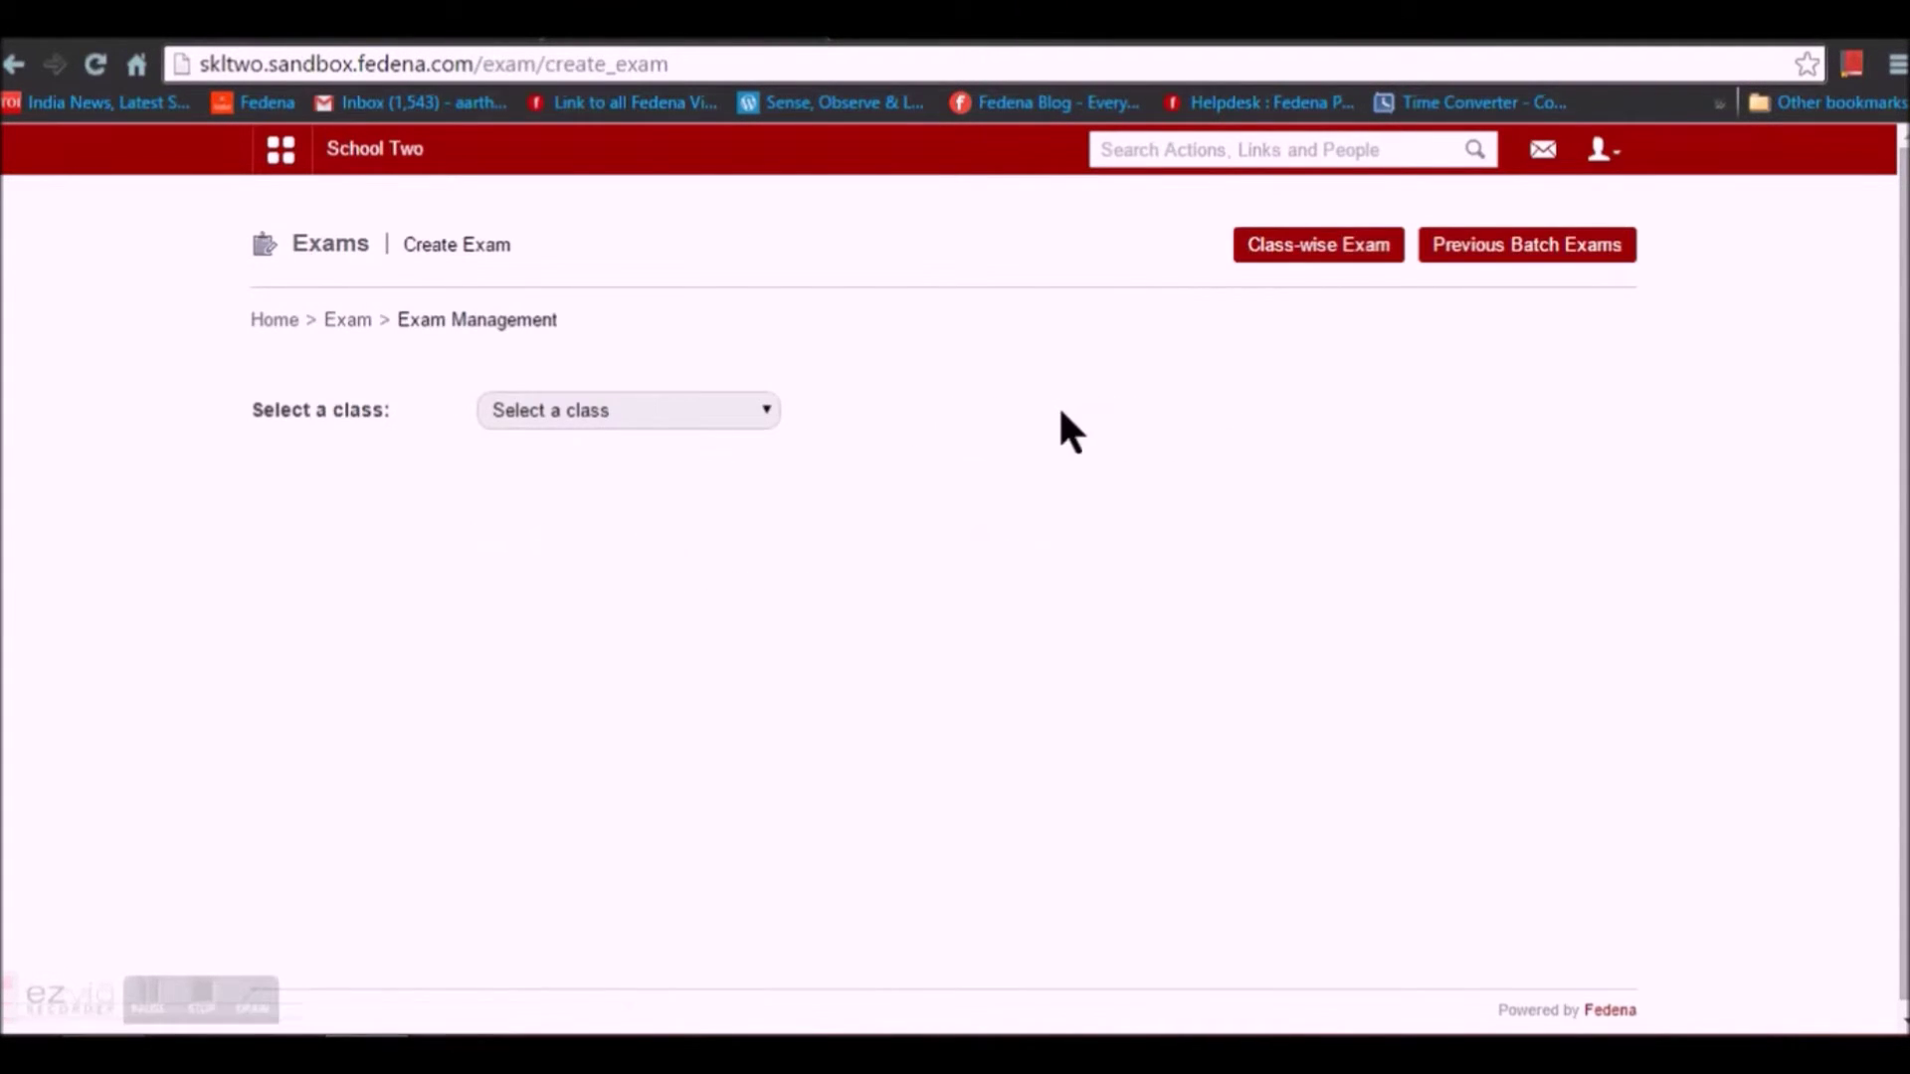
click(694, 412)
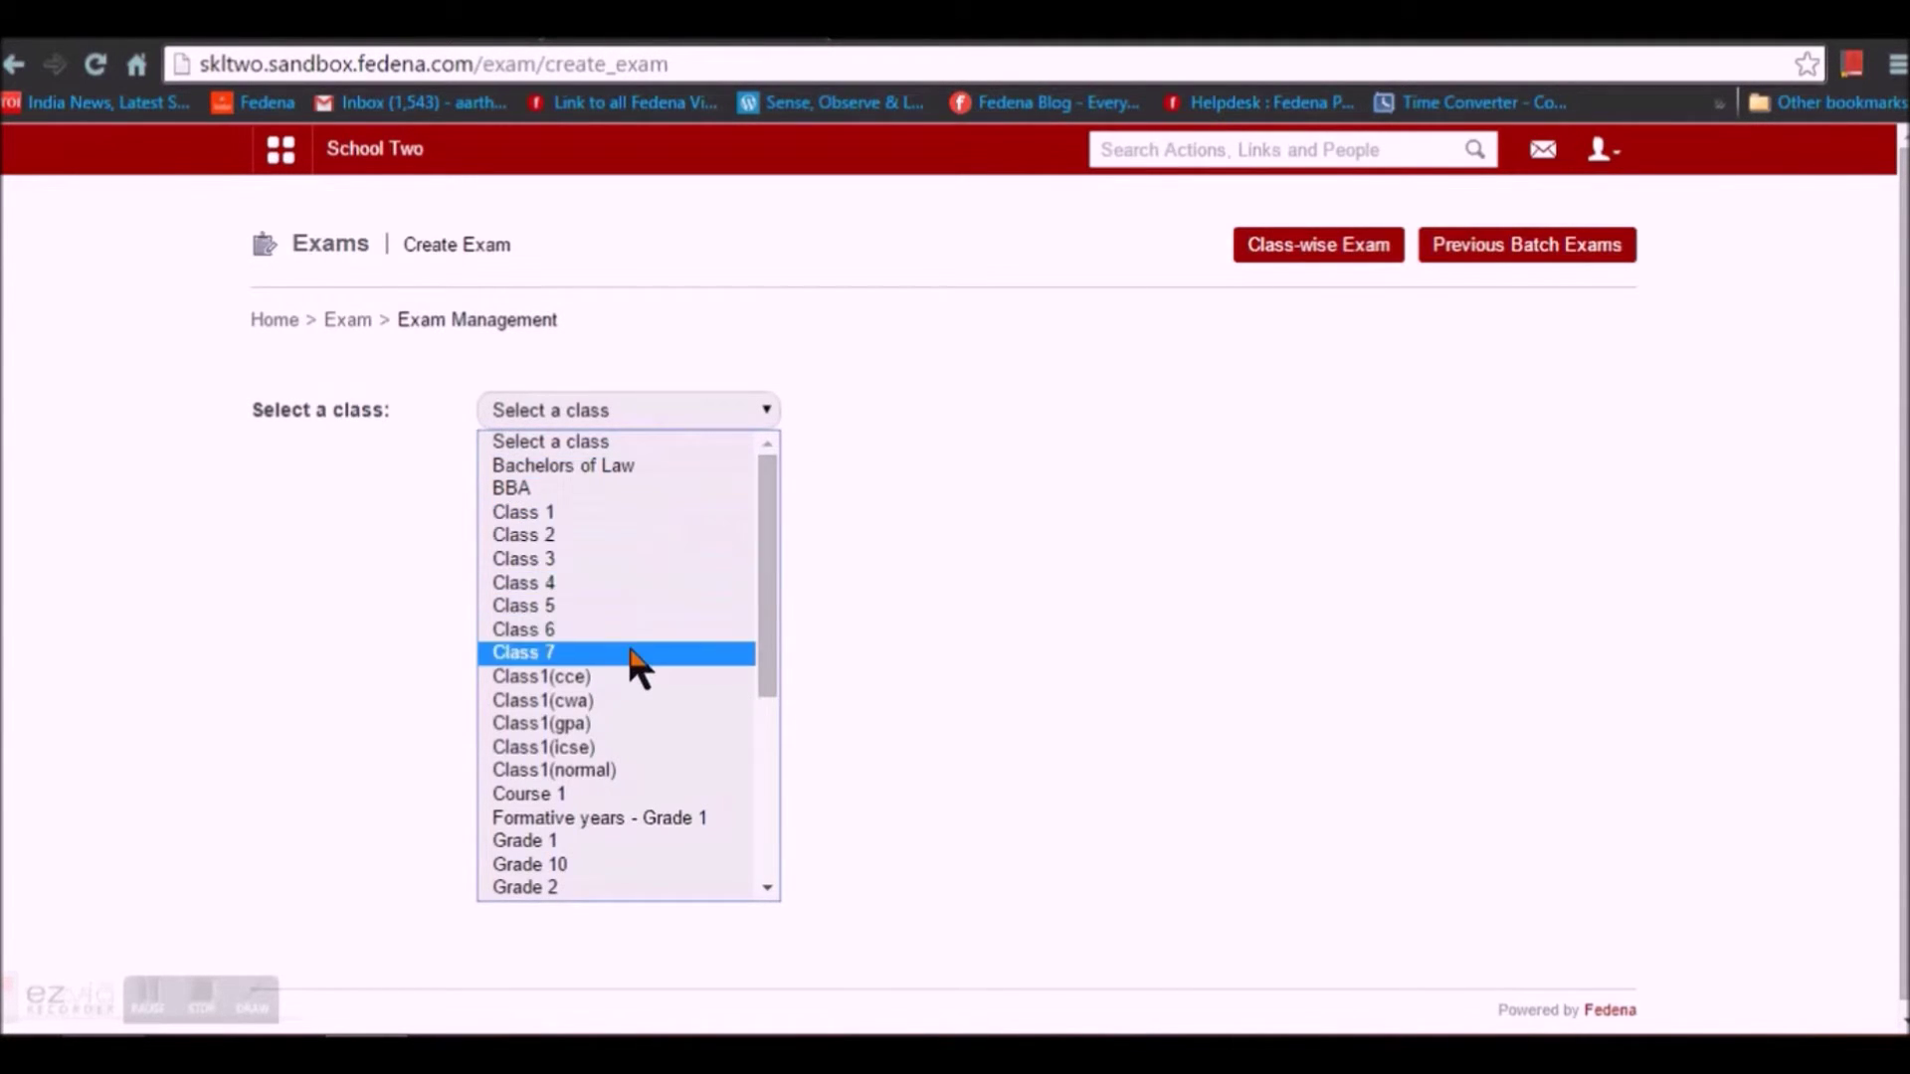
scroll(635, 665, down, 4)
click(610, 628)
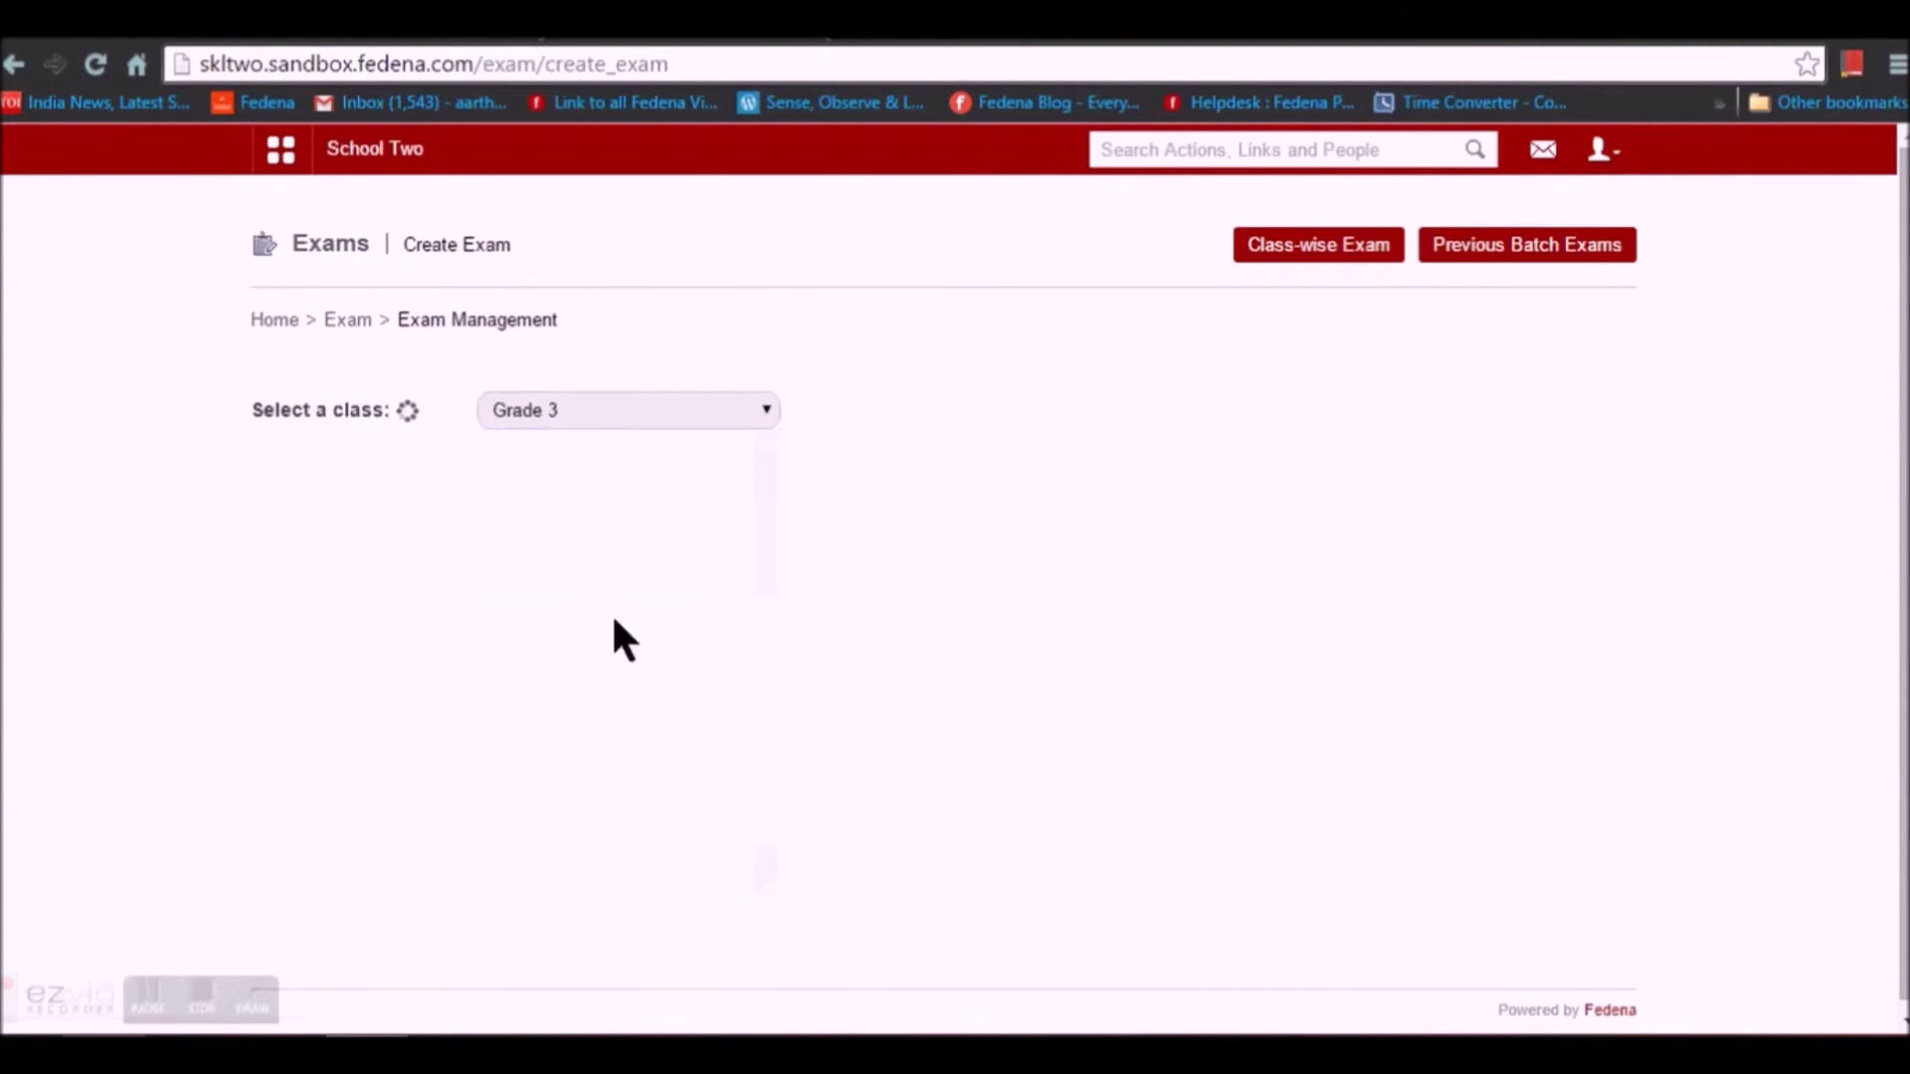
click(368, 477)
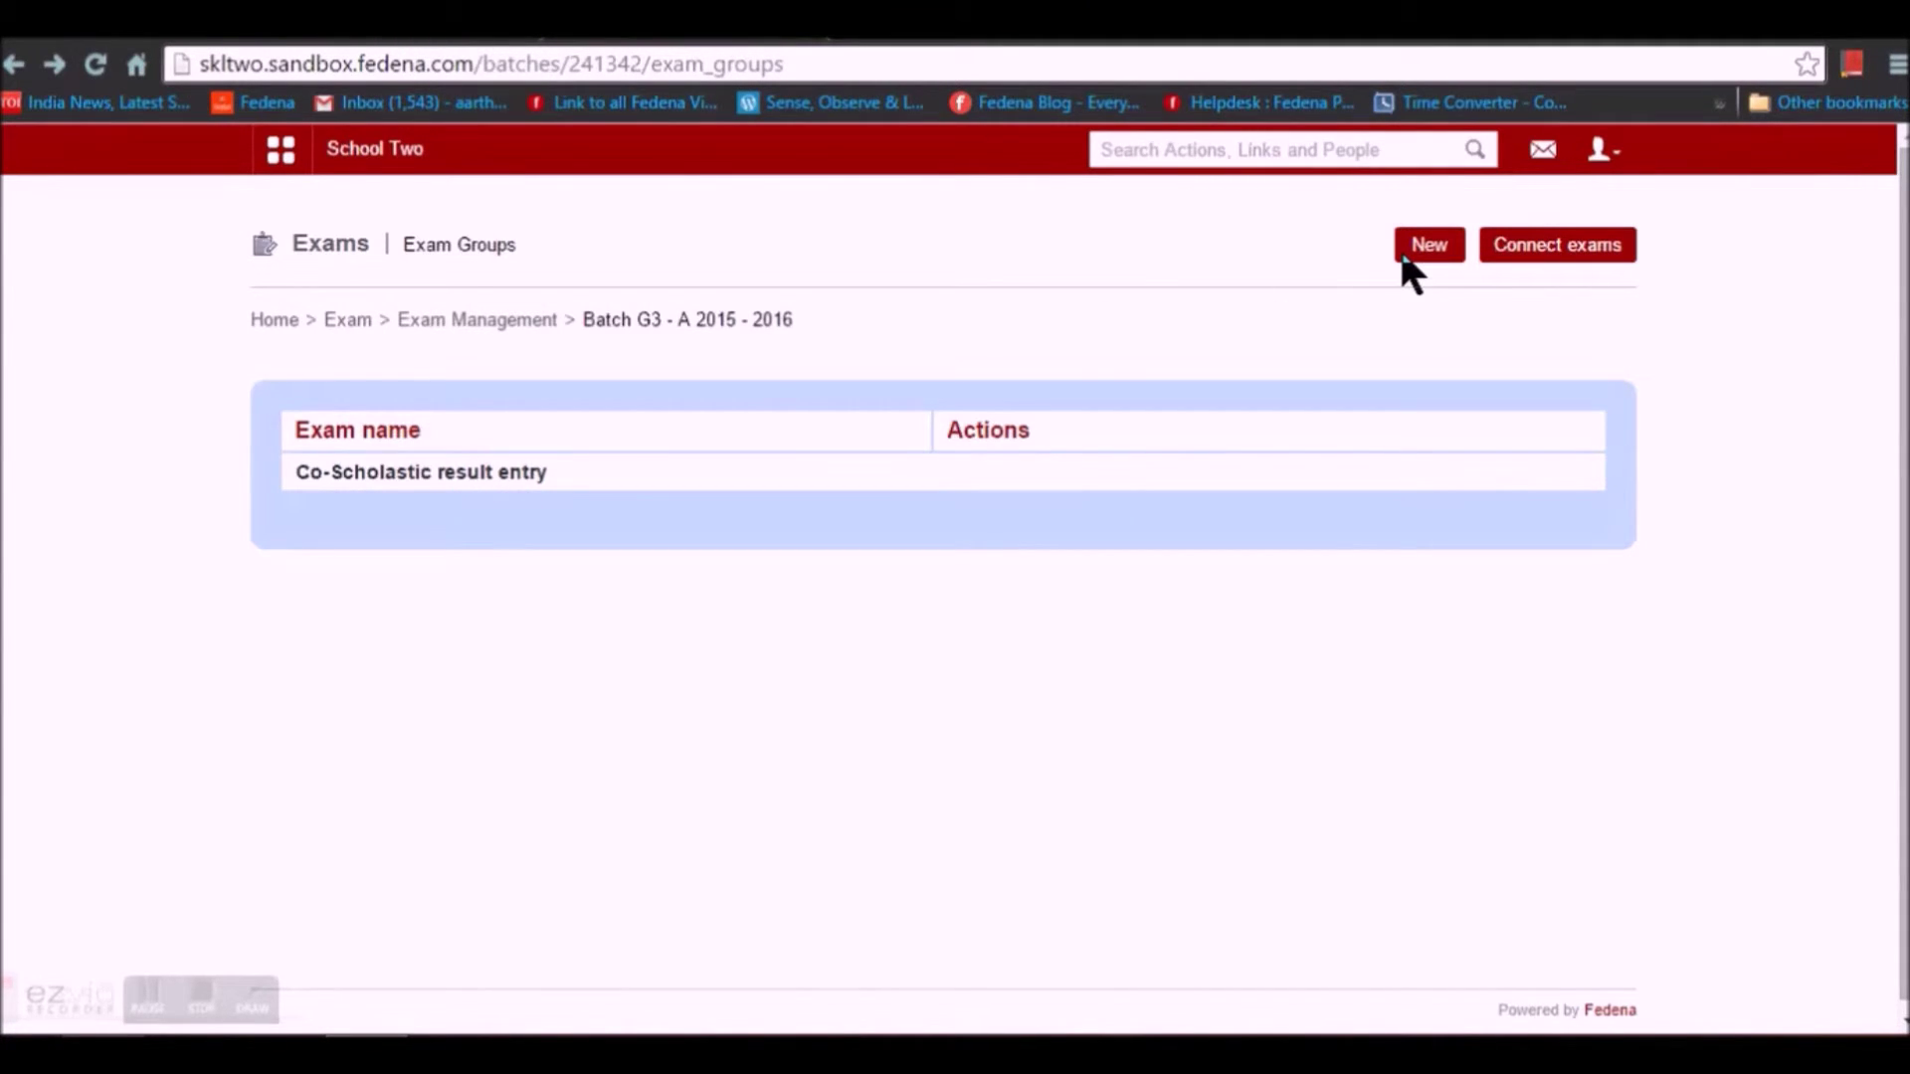
click(1433, 254)
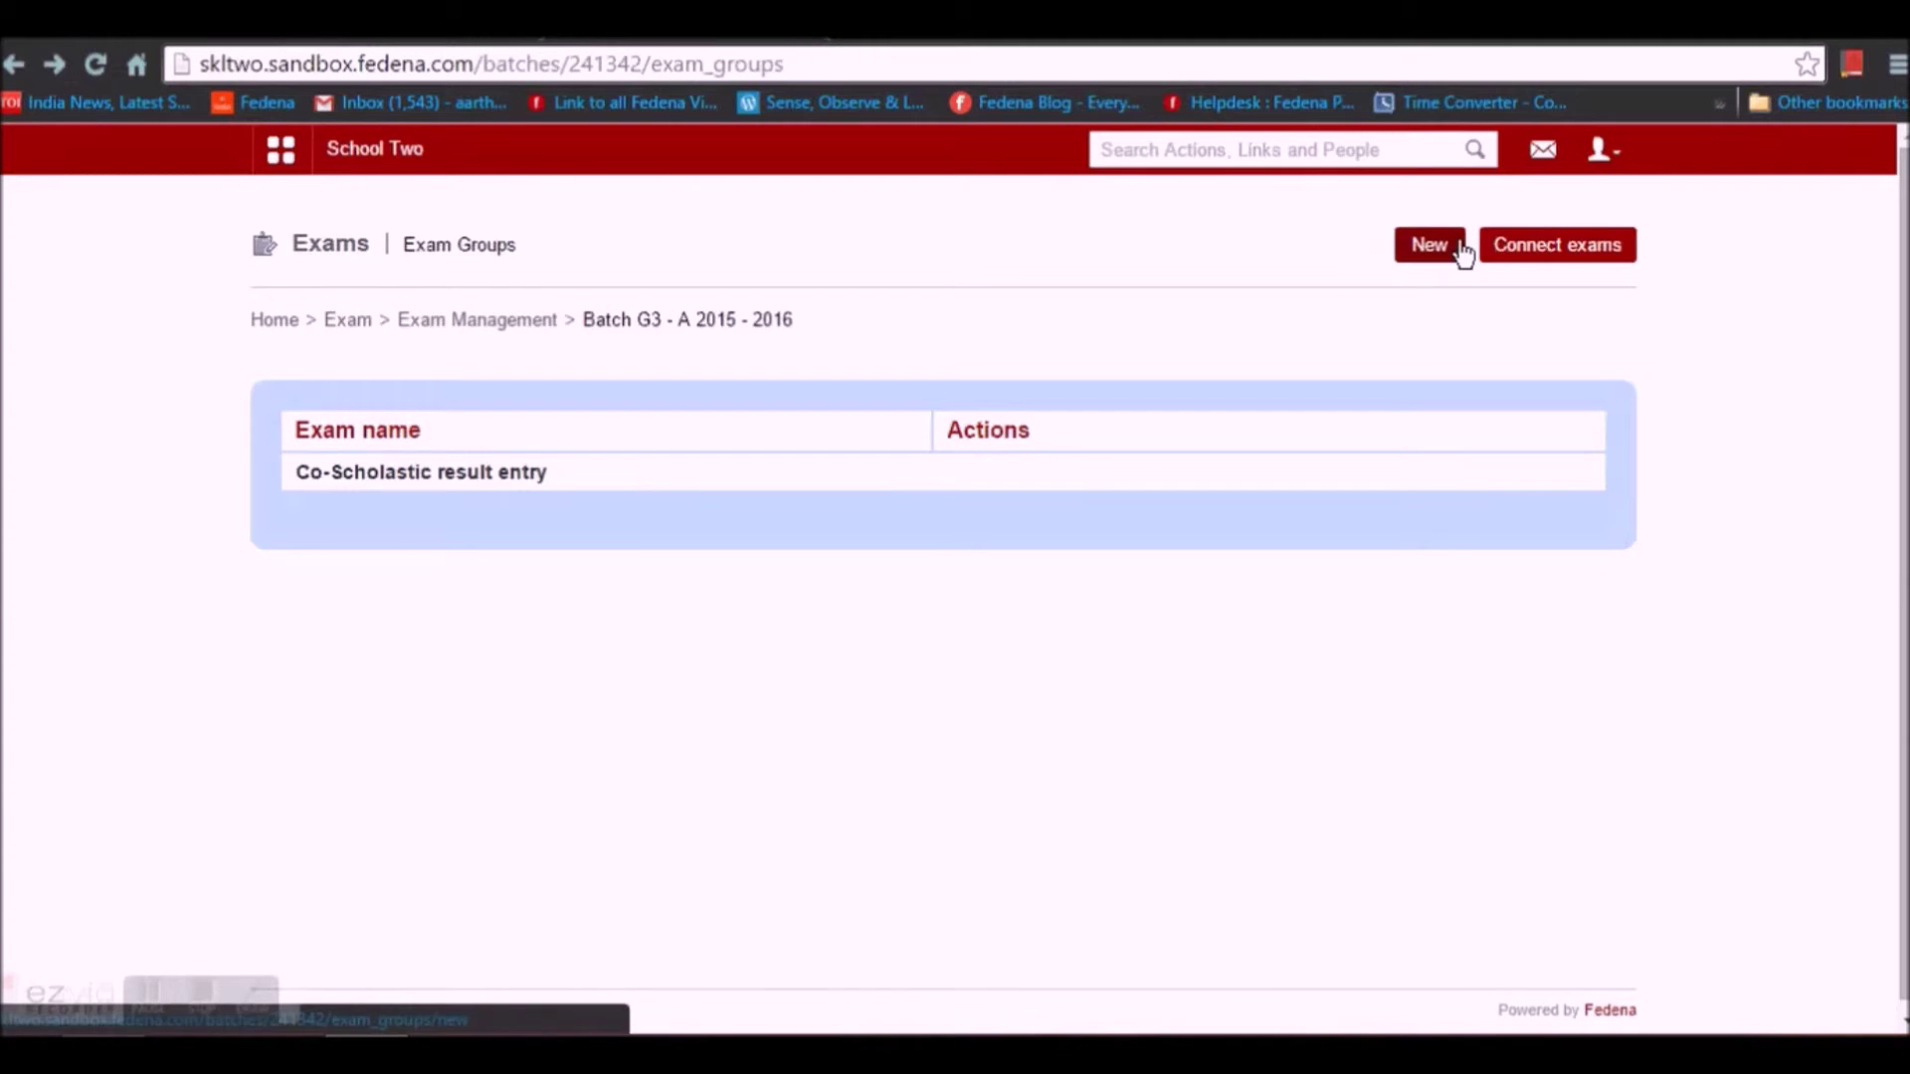
Name the new exam Term 1_Grade 3 and set its CCE category to Term 1.
click(694, 422)
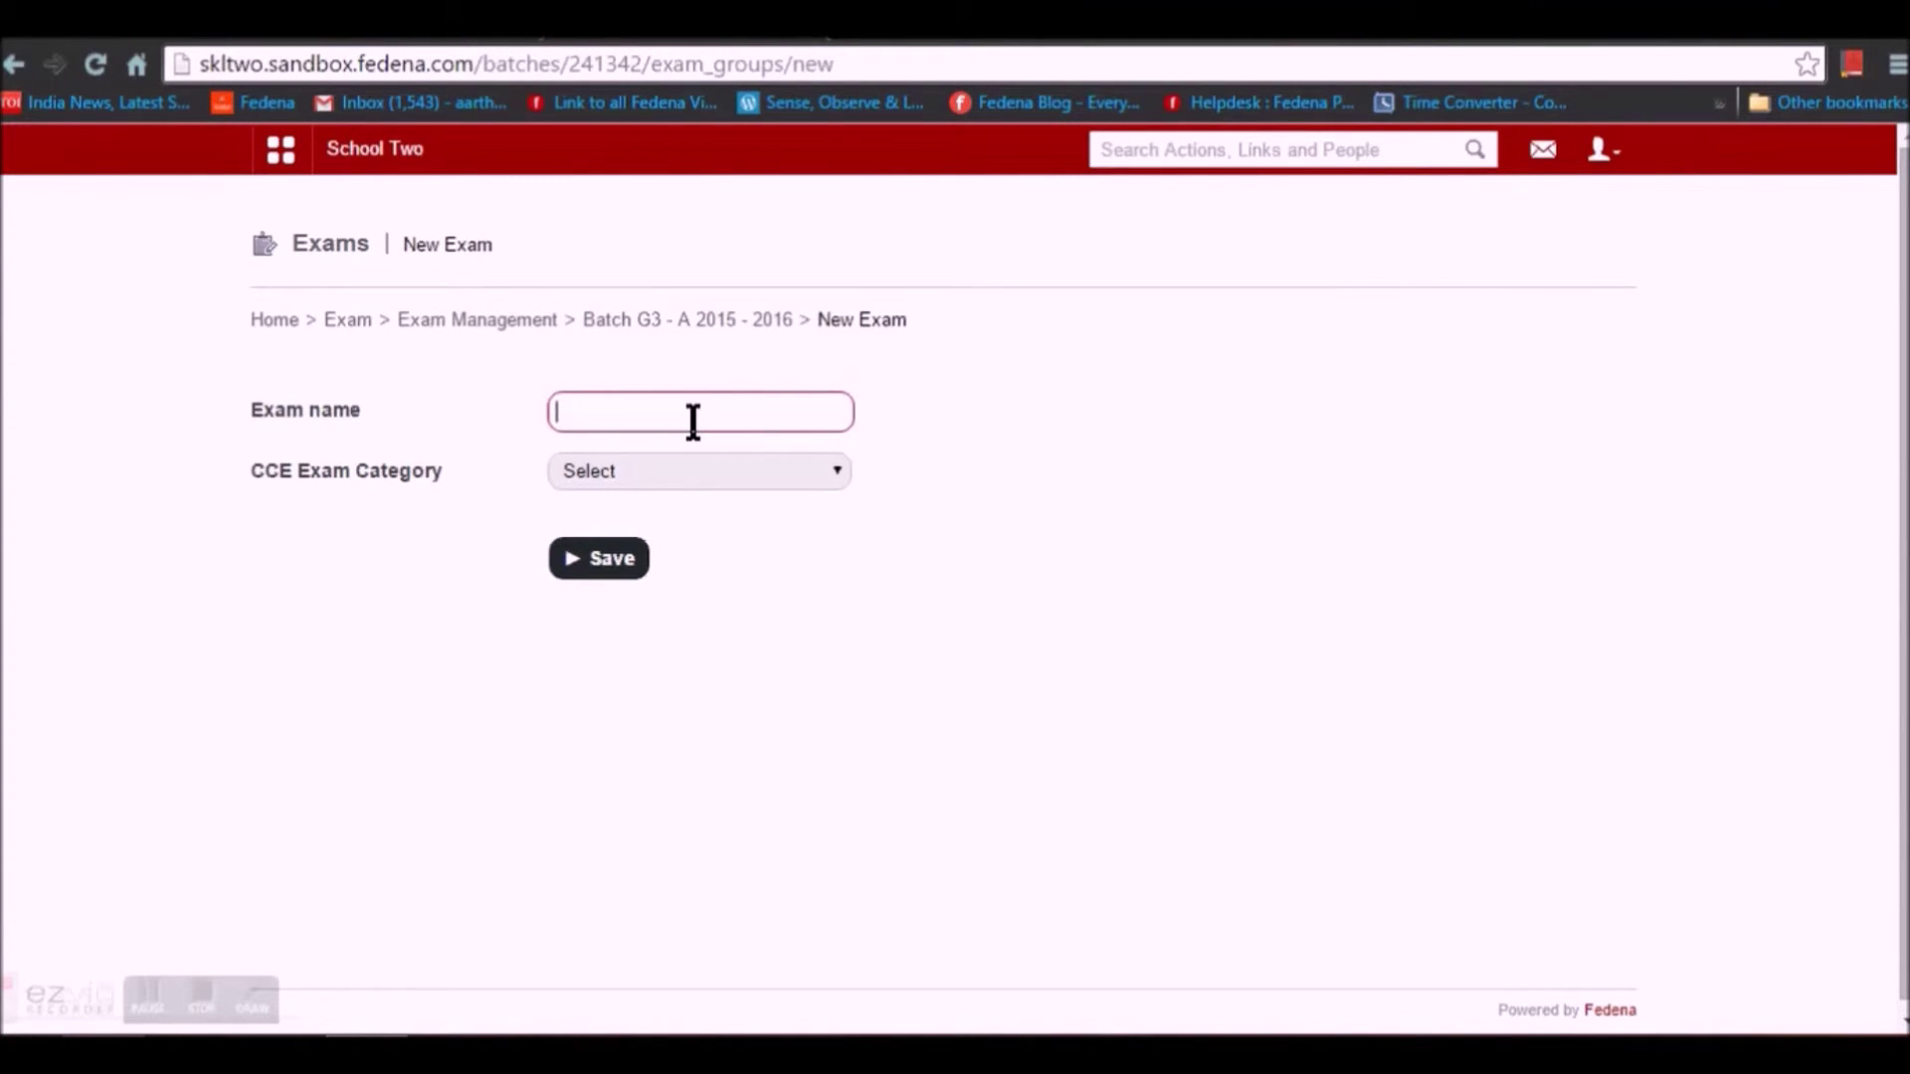
text(Term 1_Grade 3)
click(675, 480)
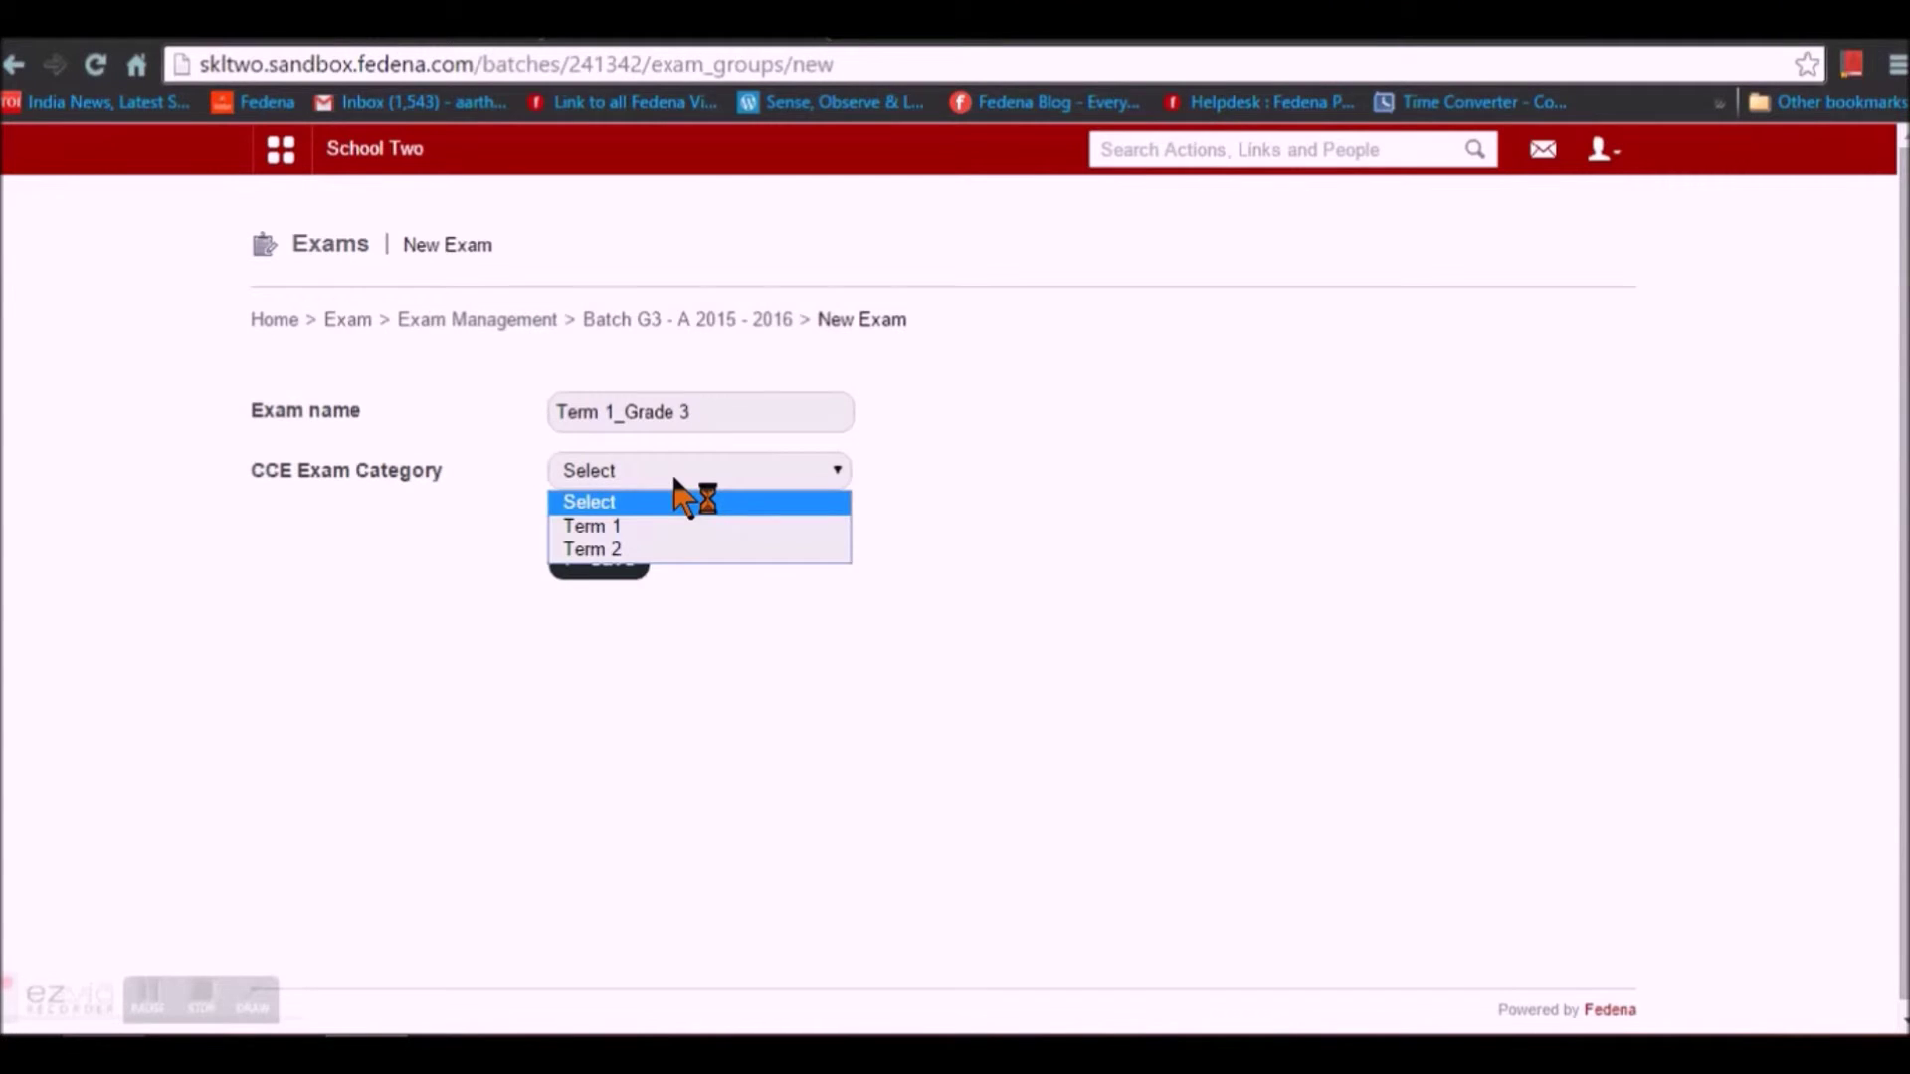
click(678, 527)
click(609, 567)
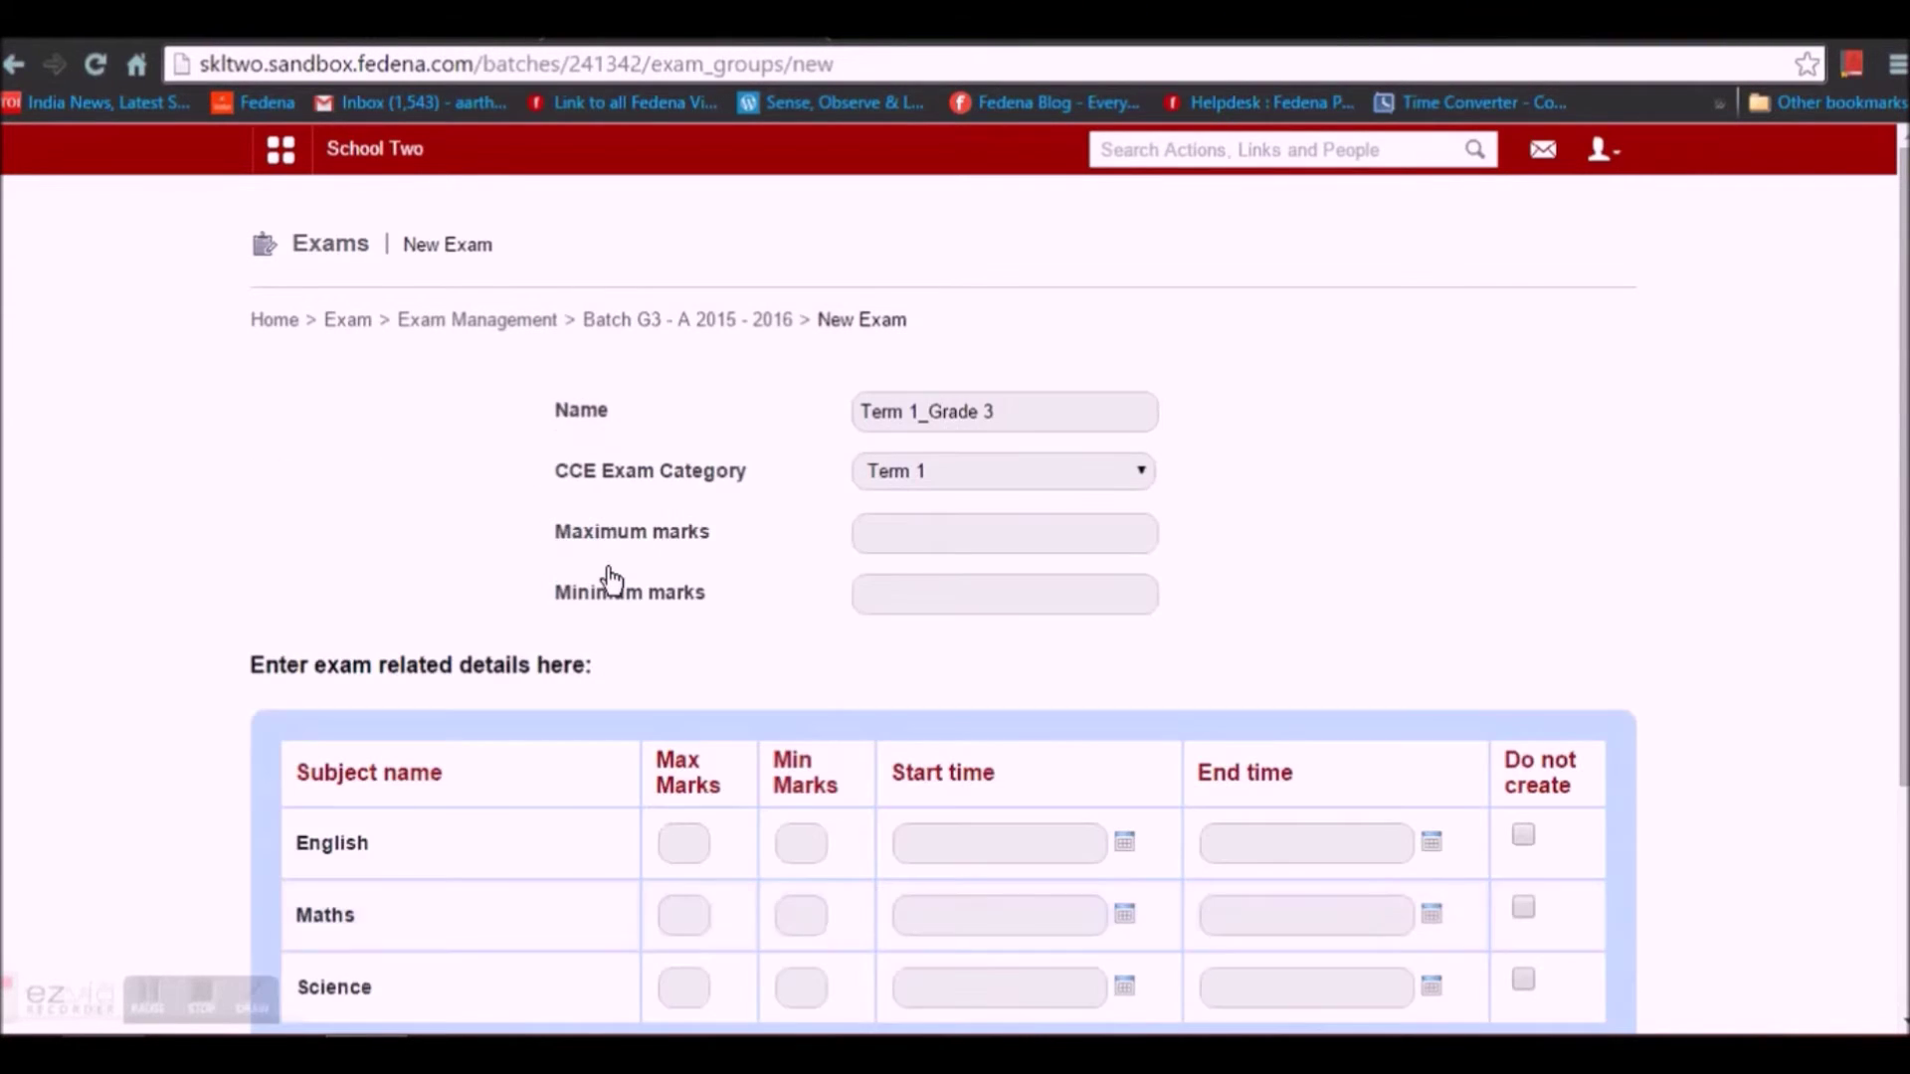
Set maximum marks 100 and minimum marks 40 for the subjects.
click(908, 537)
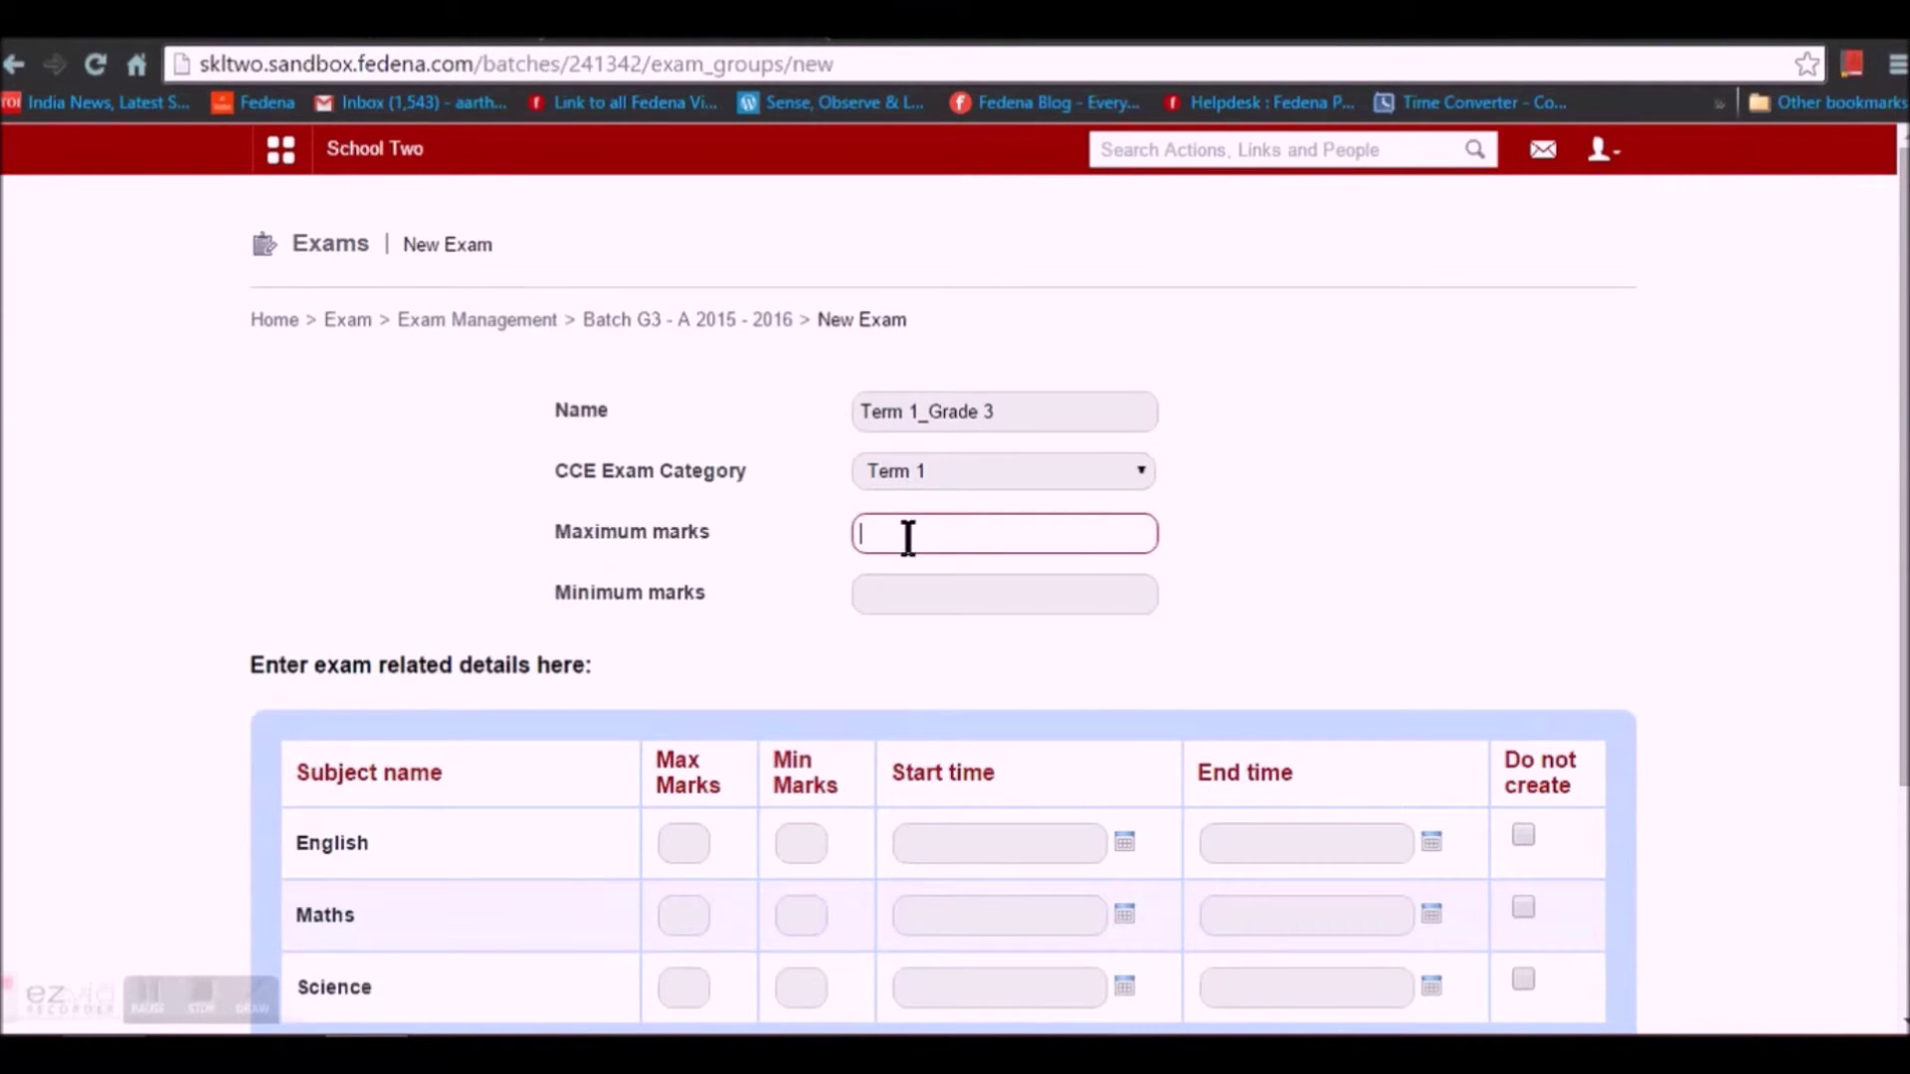
text(100)
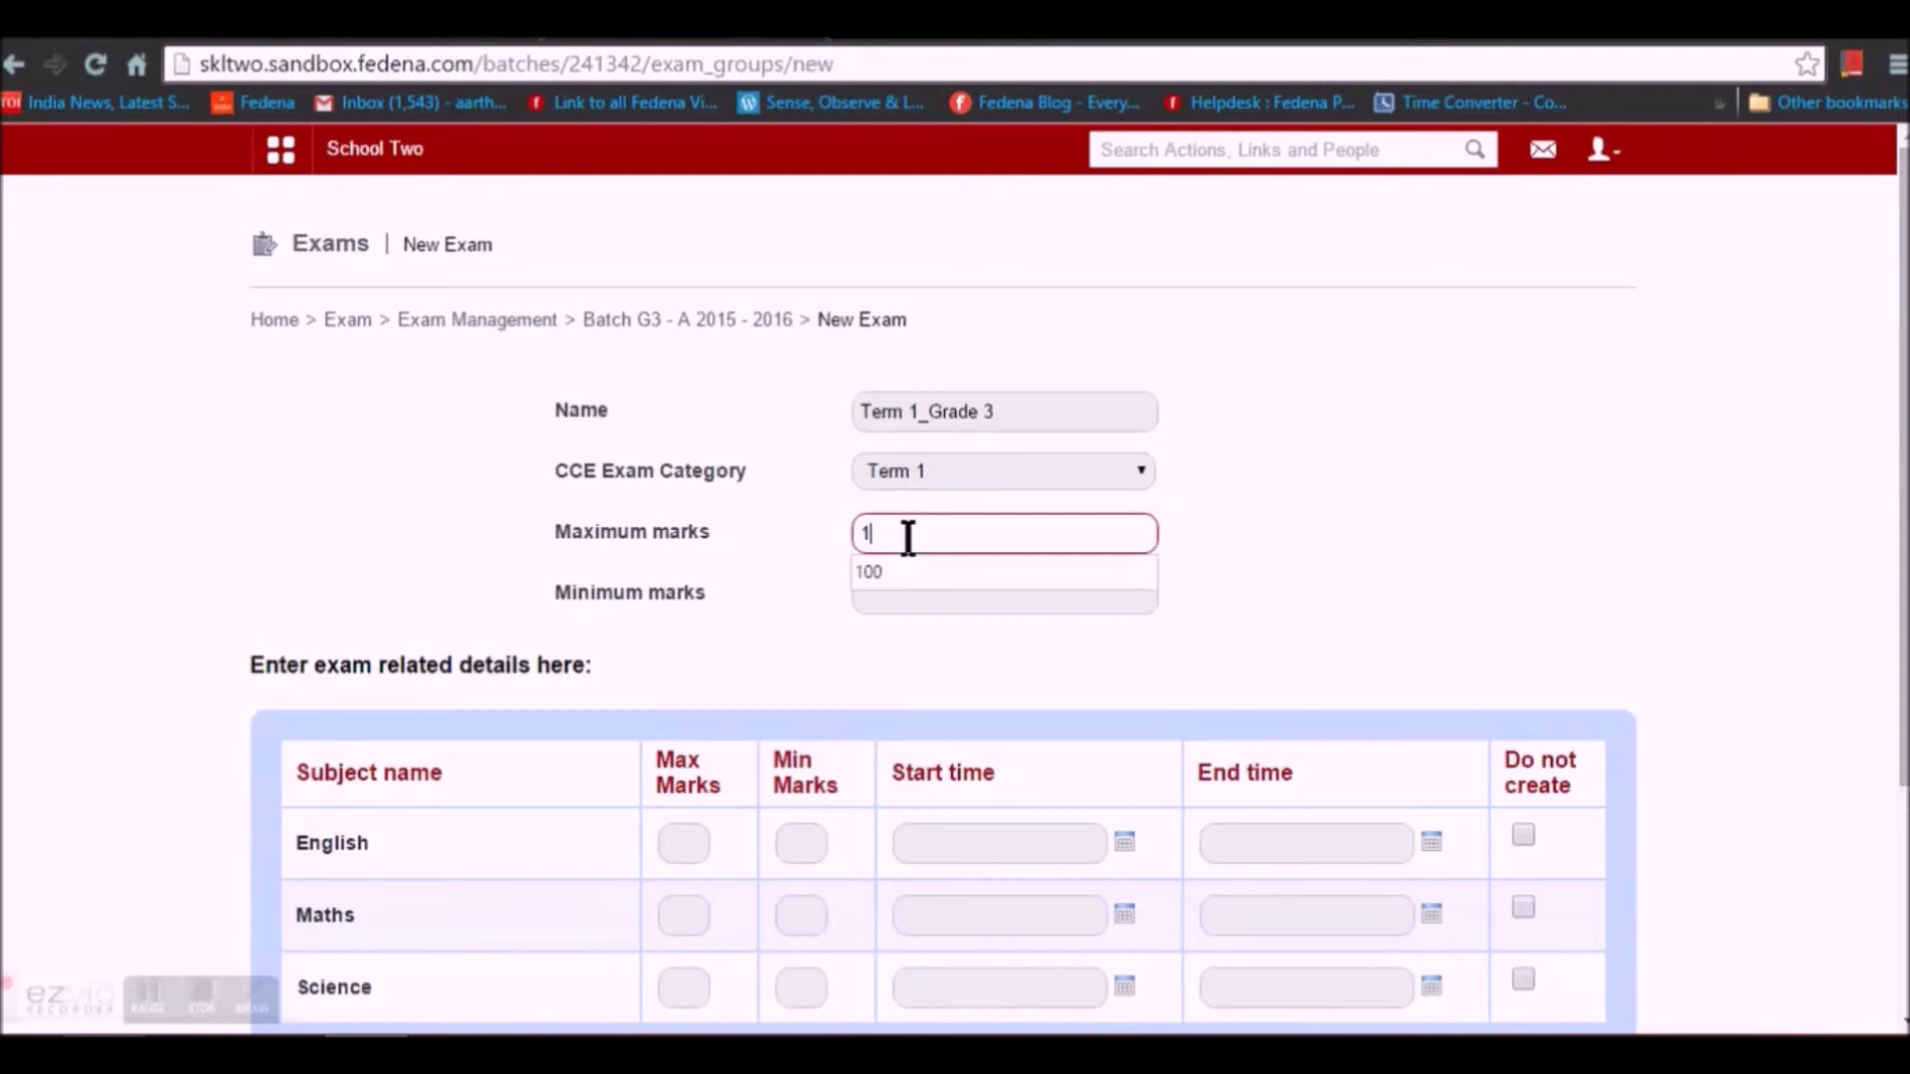
click(933, 571)
click(933, 585)
text(40)
key(BackSpace)
text(0)
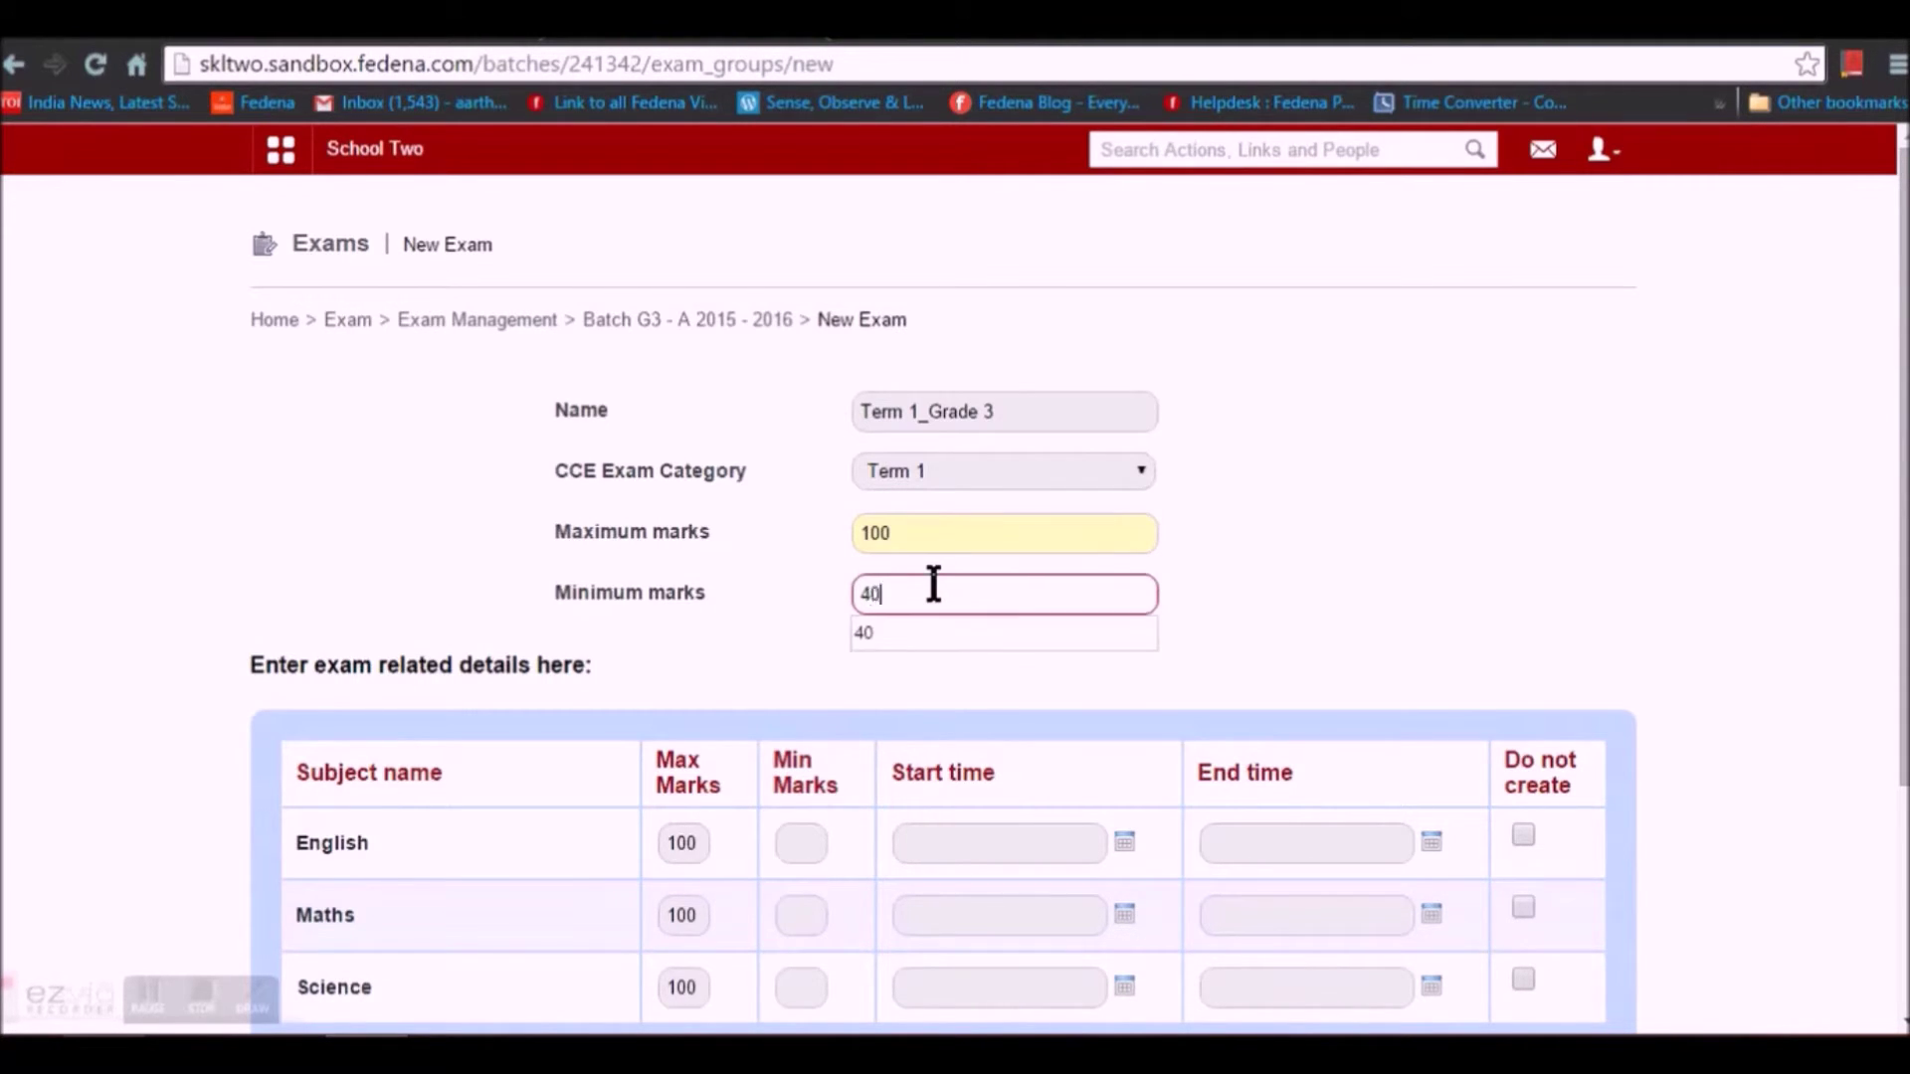
click(910, 635)
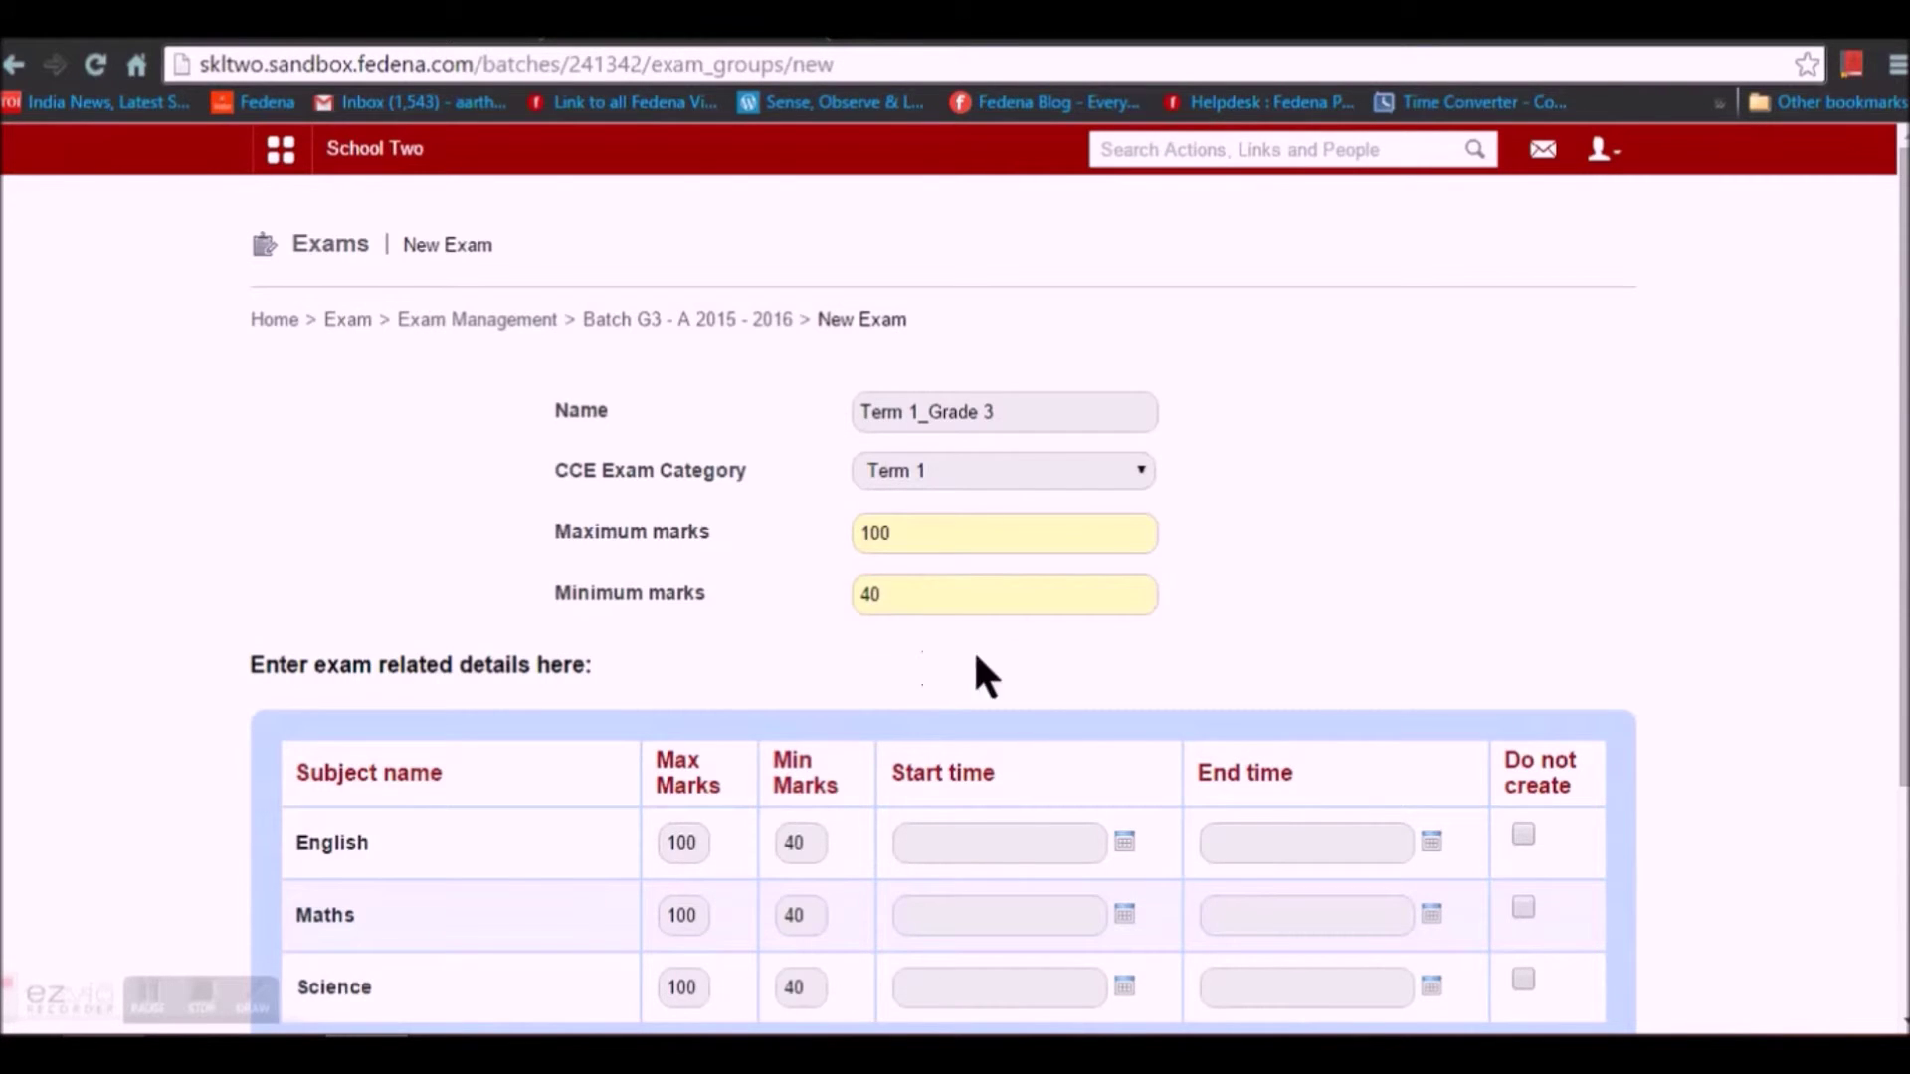
scroll(1038, 657, down, 3)
Schedule English on 4 August 2015, starting 2 AM and ending 7 PM.
click(1120, 569)
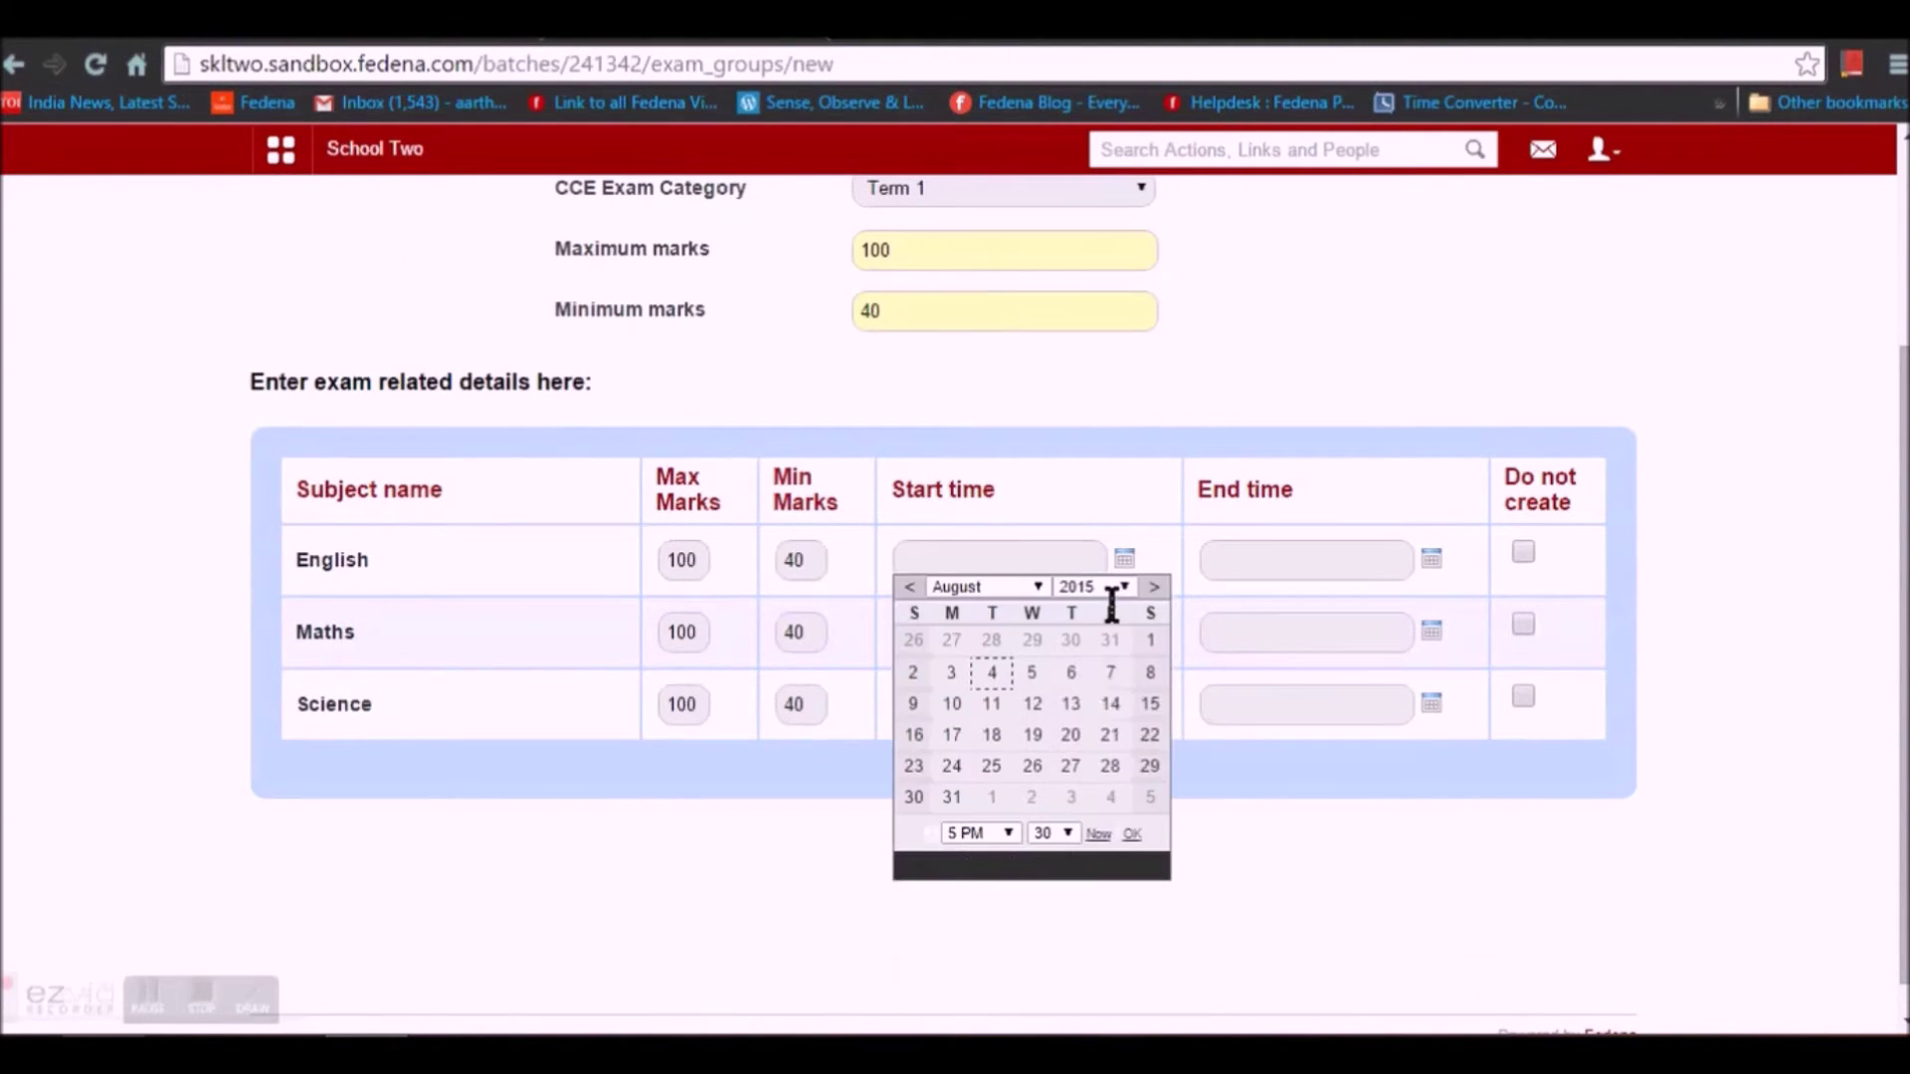
click(991, 672)
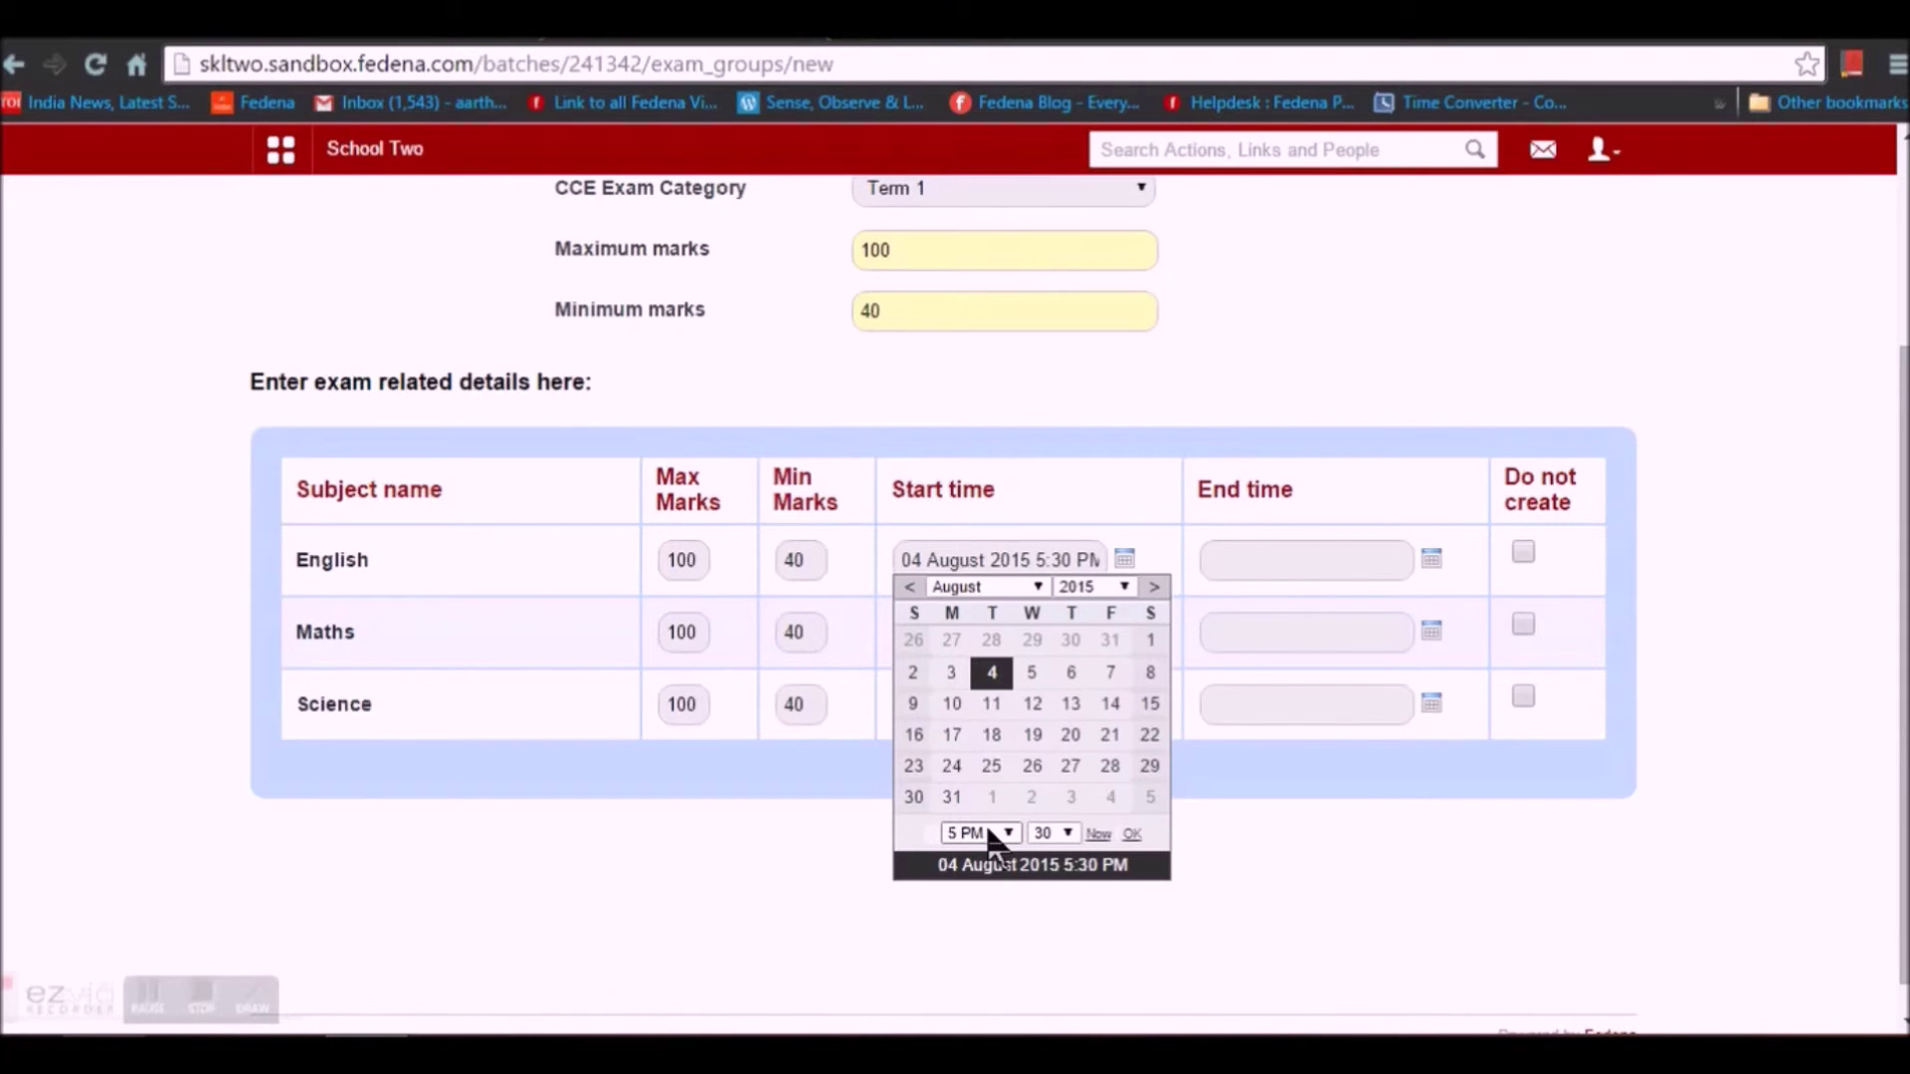
click(990, 834)
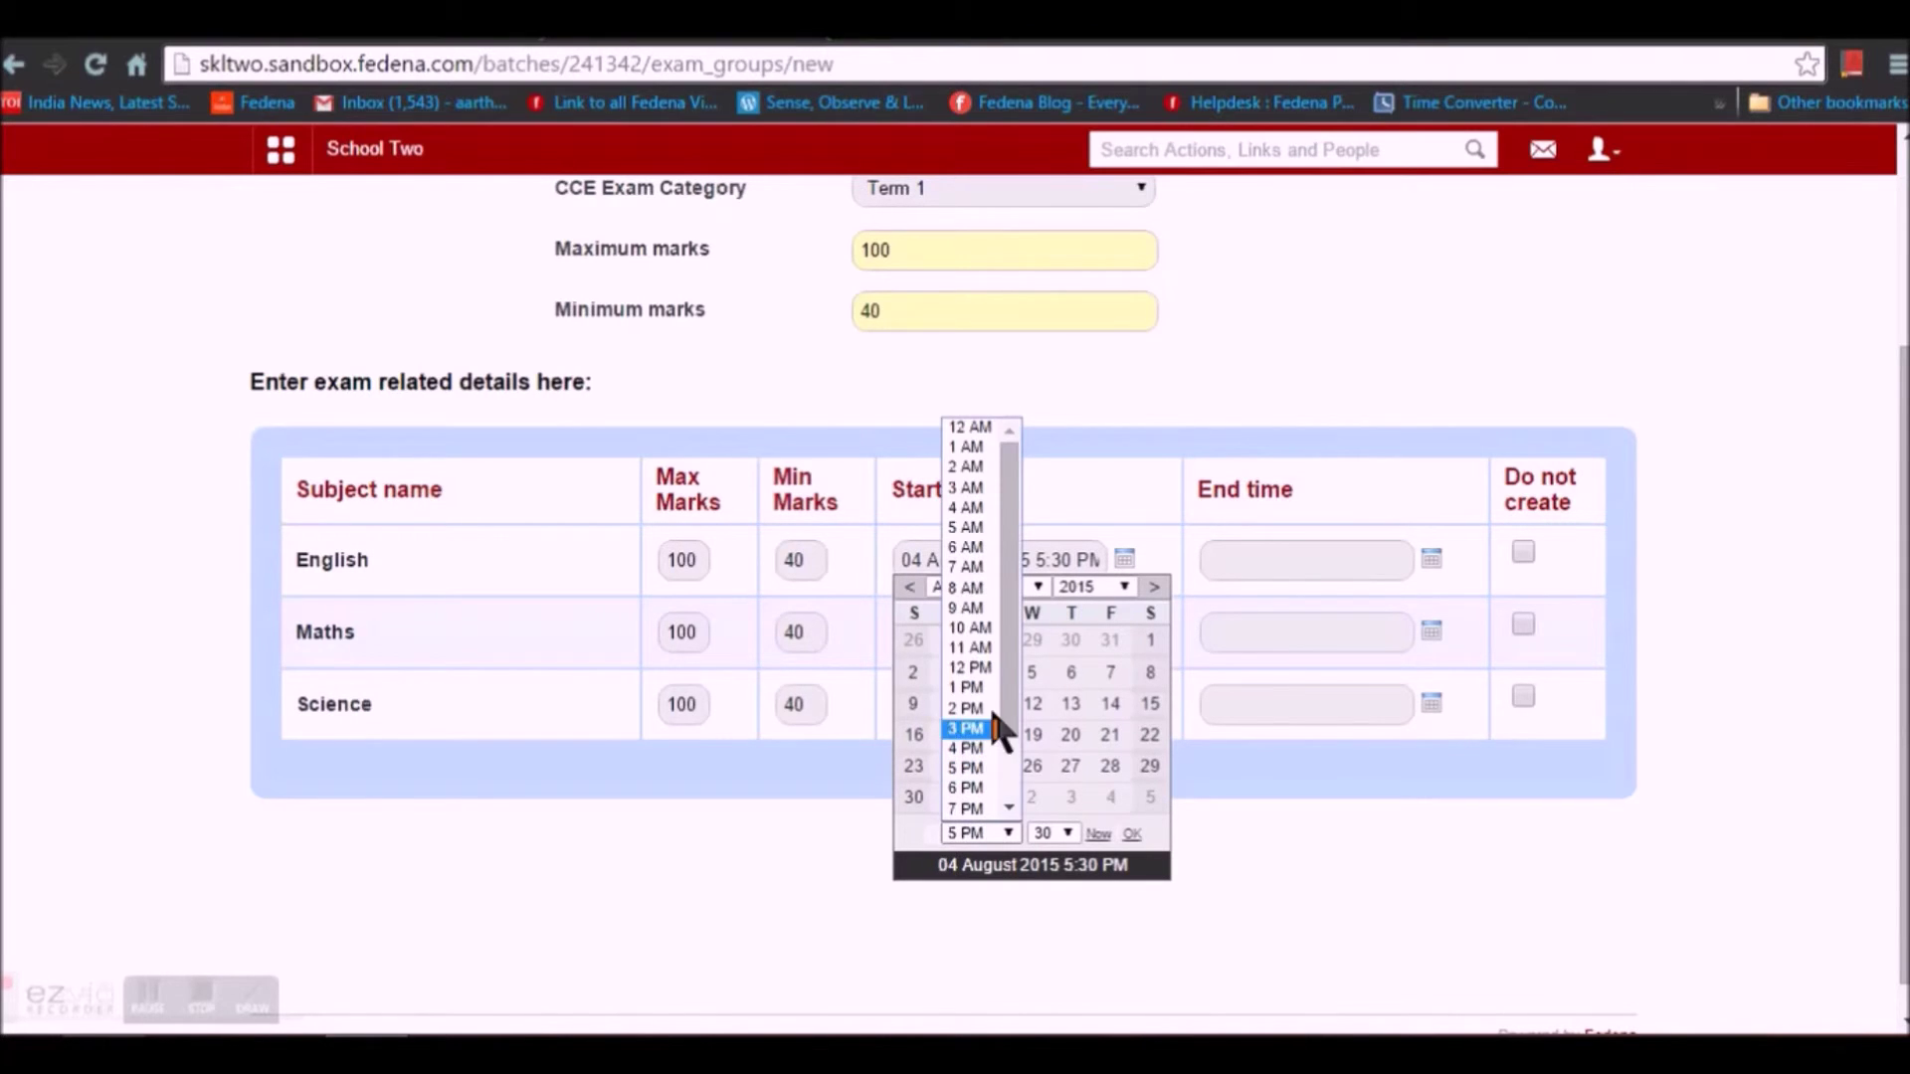
click(1429, 560)
click(1297, 673)
click(1288, 833)
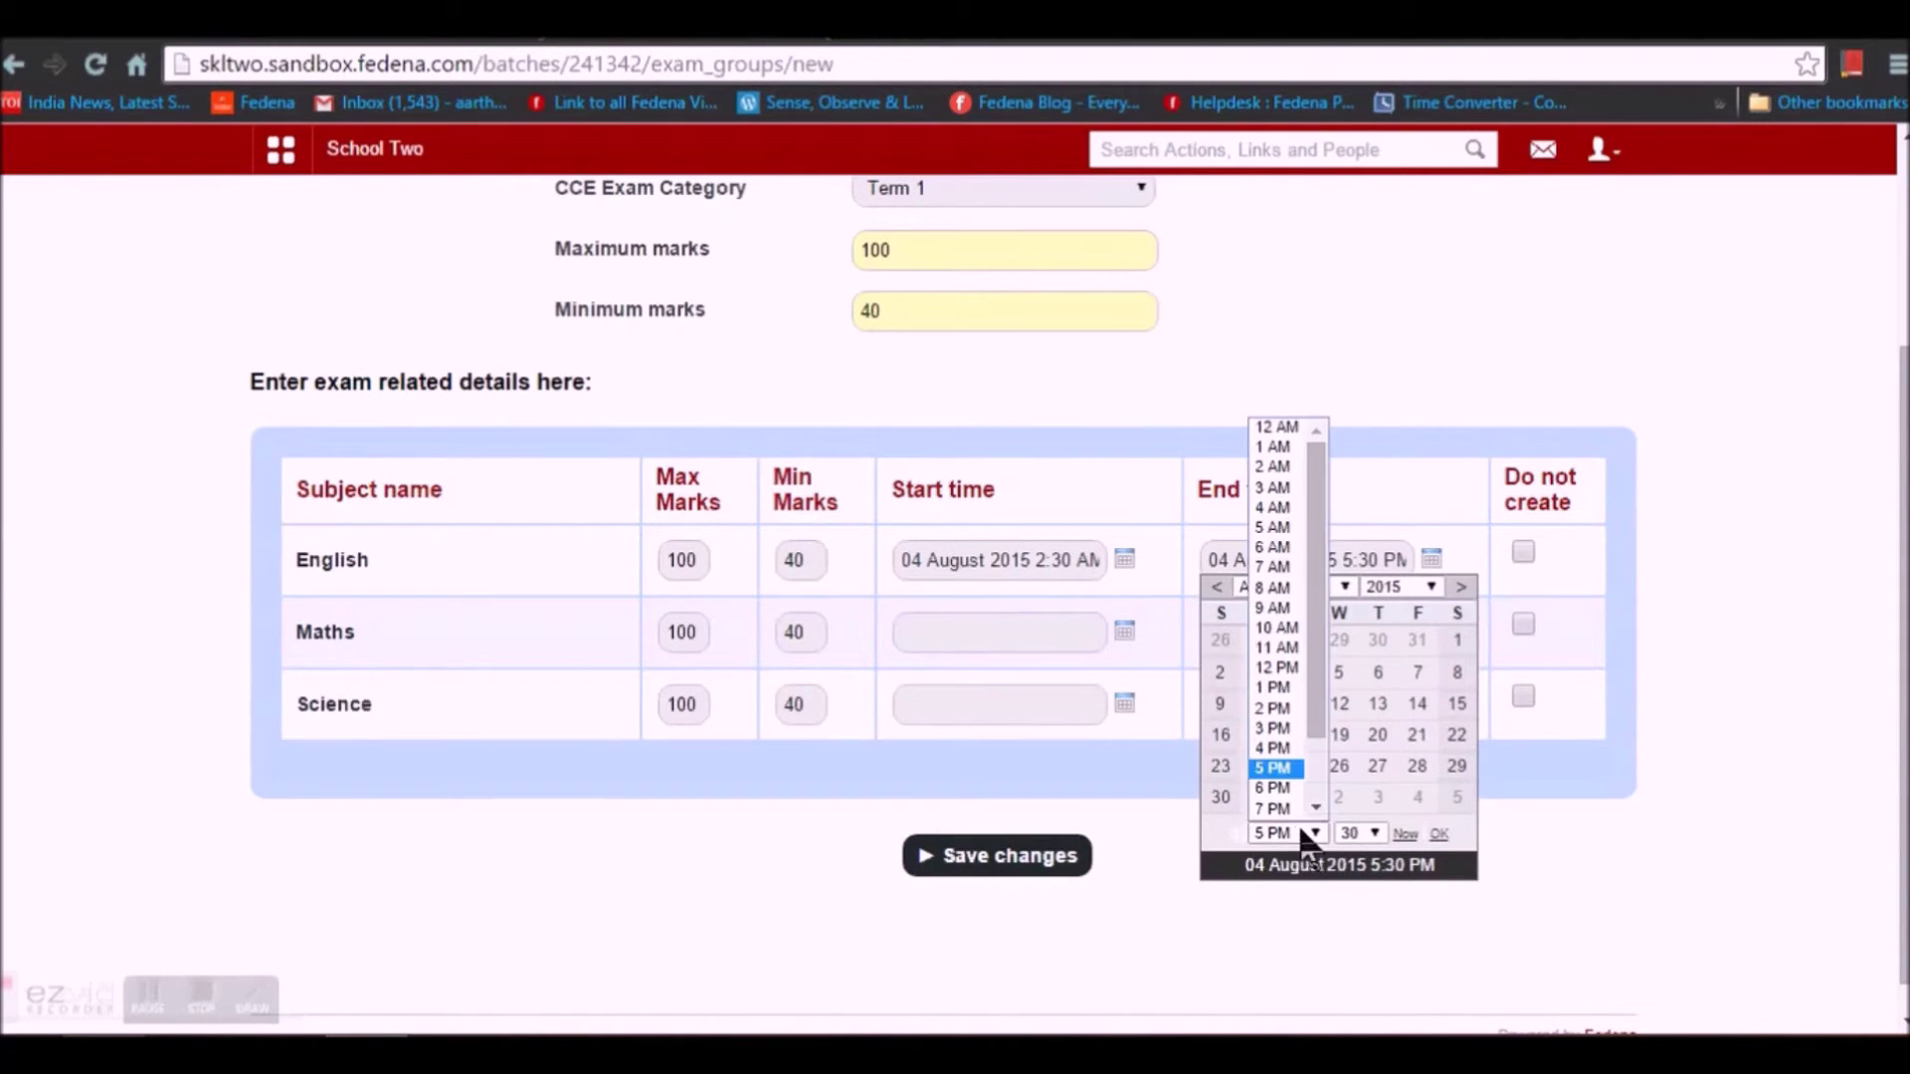
click(1285, 814)
Schedule Maths on 5 August 2015, starting 4 AM and ending 7 PM.
click(1124, 631)
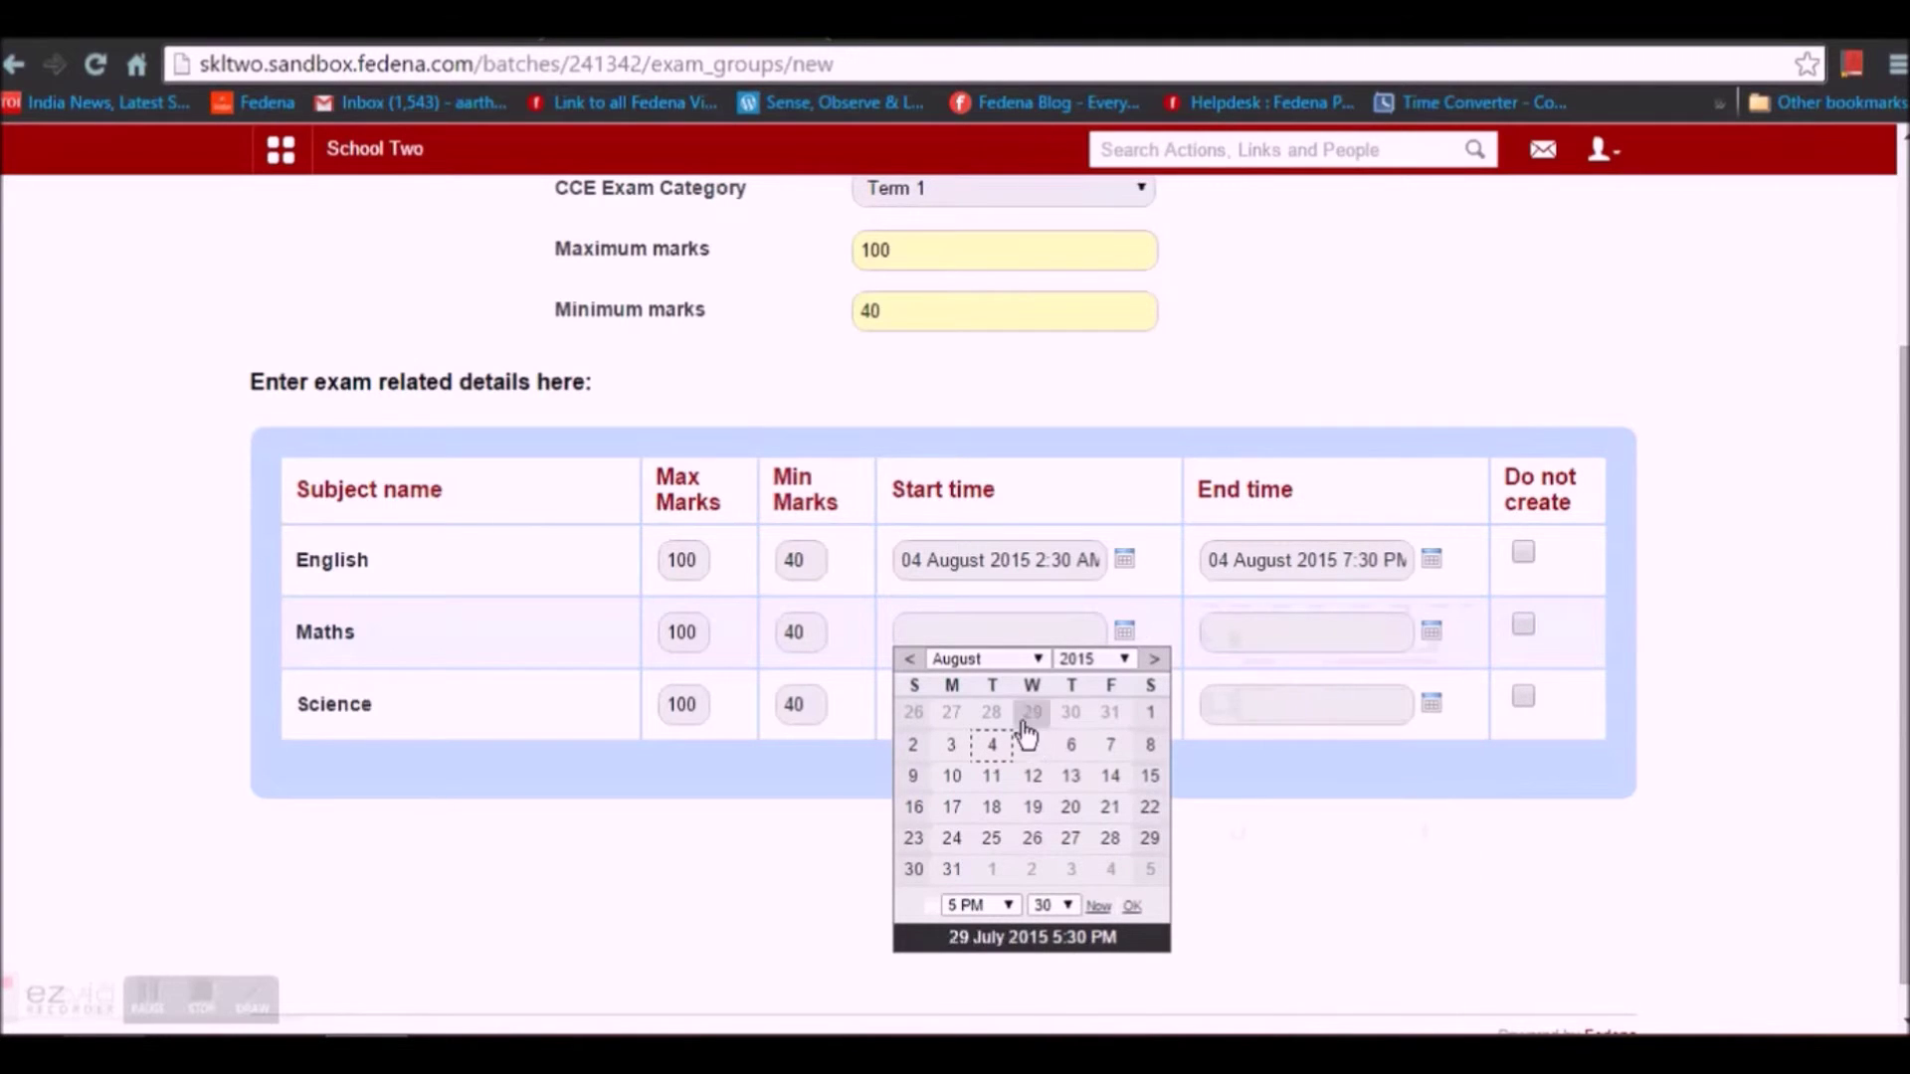
click(1030, 748)
click(980, 905)
click(971, 609)
click(1431, 631)
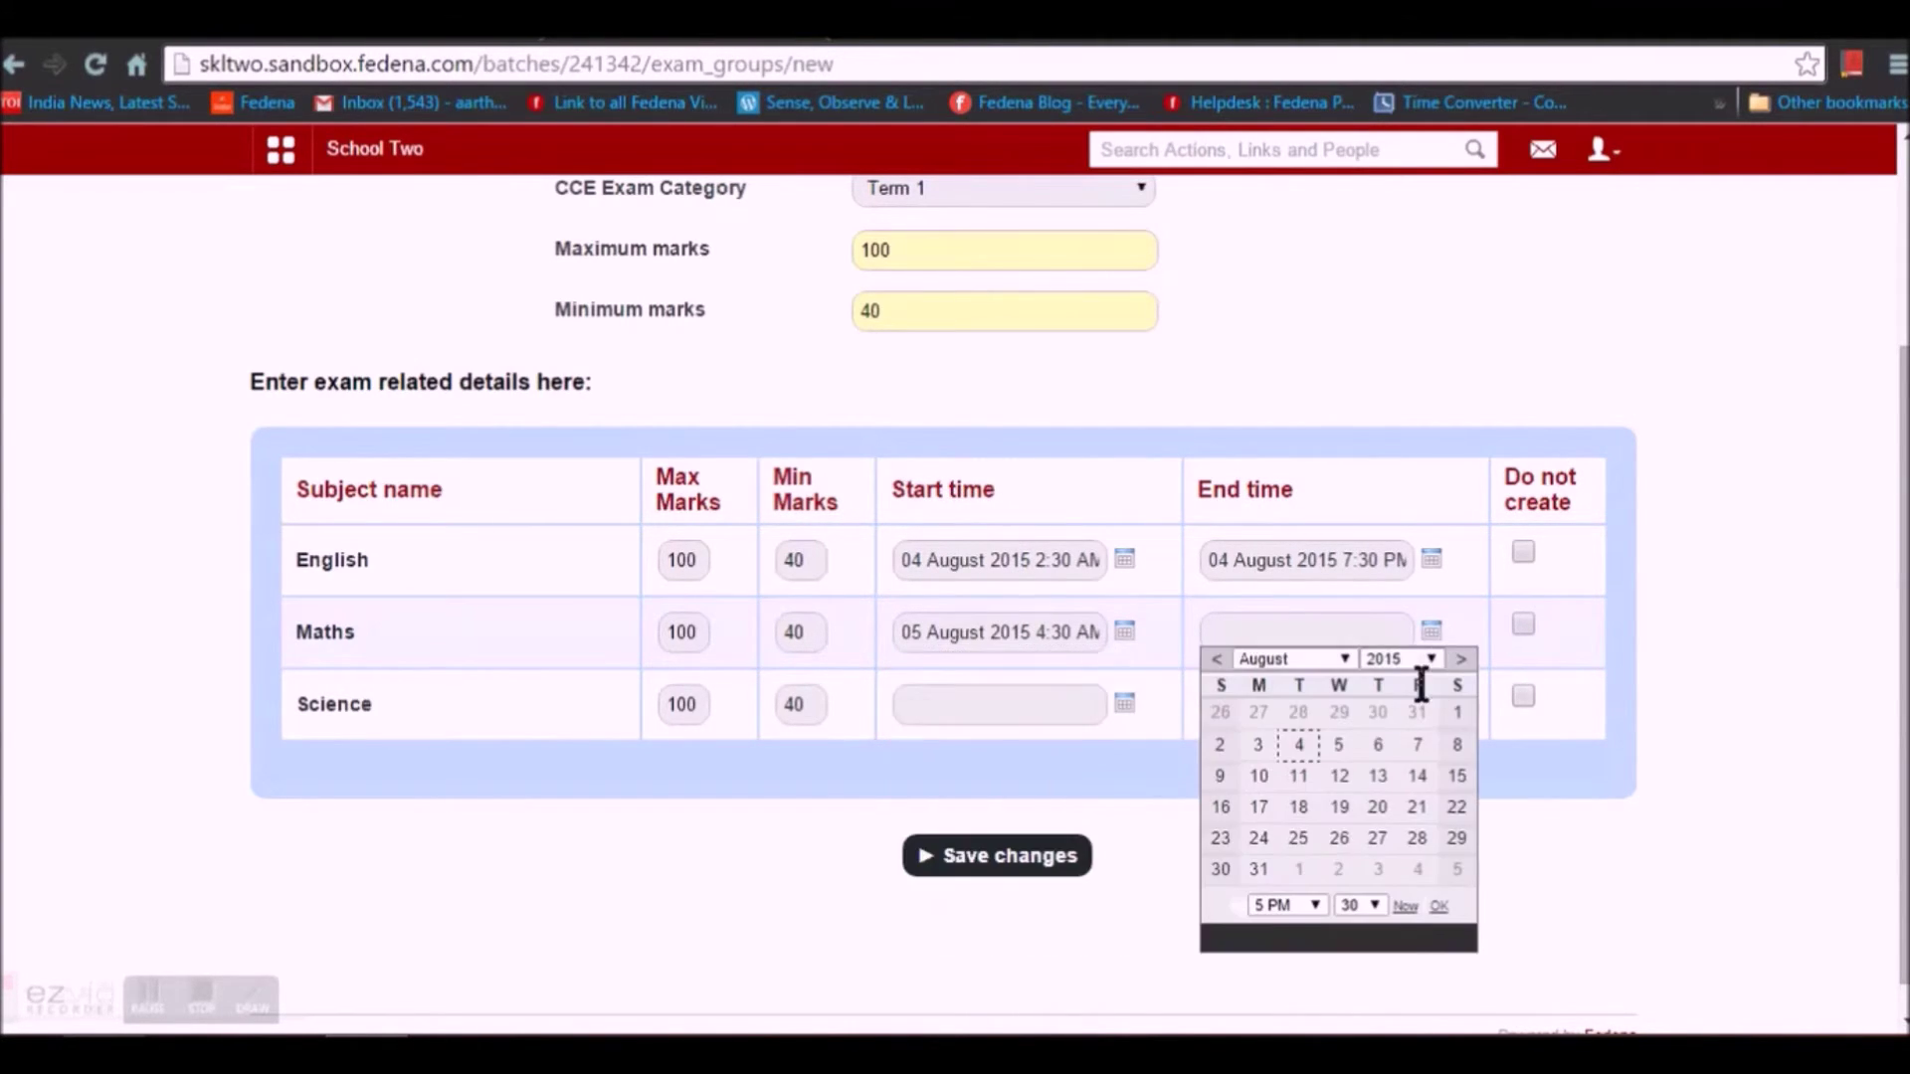
click(1336, 762)
click(1283, 905)
click(1283, 877)
Schedule Science on 6 August 2015 from 4 AM to 7 PM and save the exam.
click(1125, 703)
click(1070, 817)
click(972, 978)
click(955, 659)
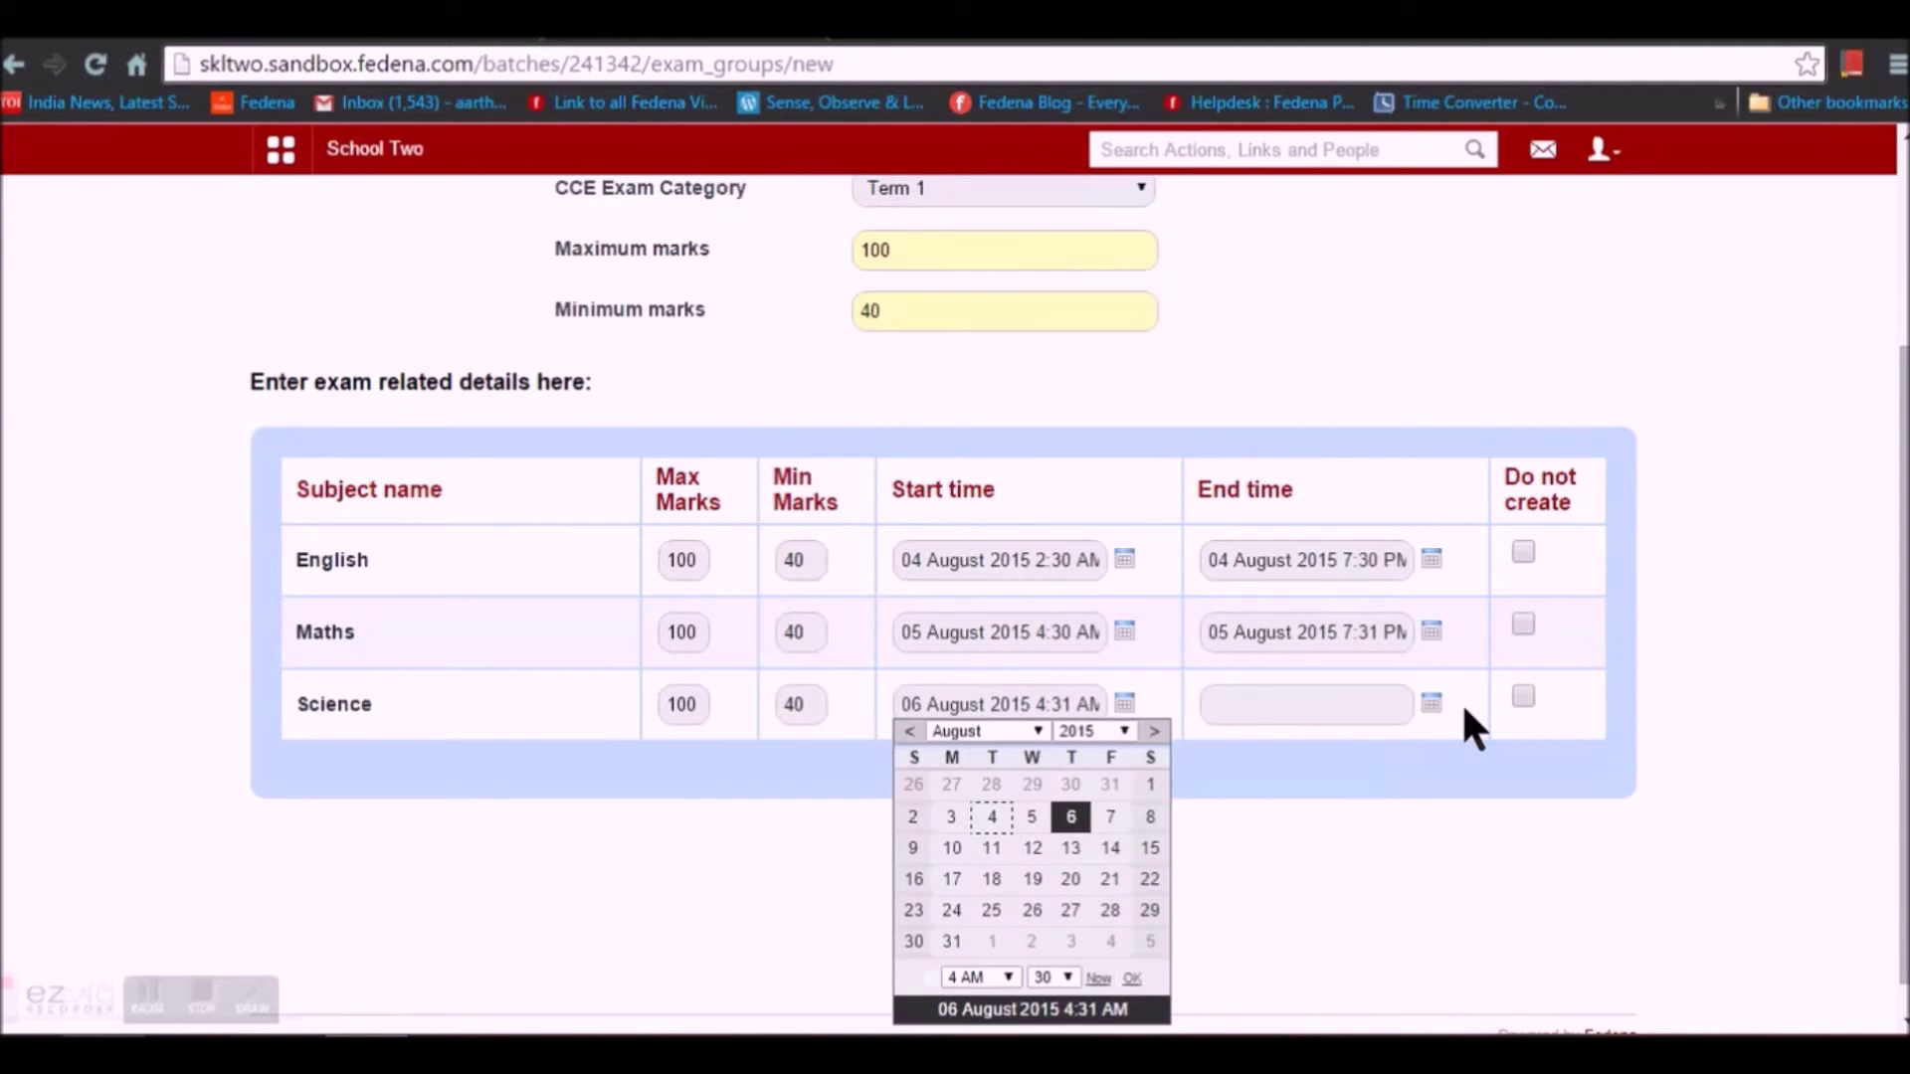
click(1432, 703)
click(1378, 816)
click(1311, 978)
click(1272, 953)
click(1740, 896)
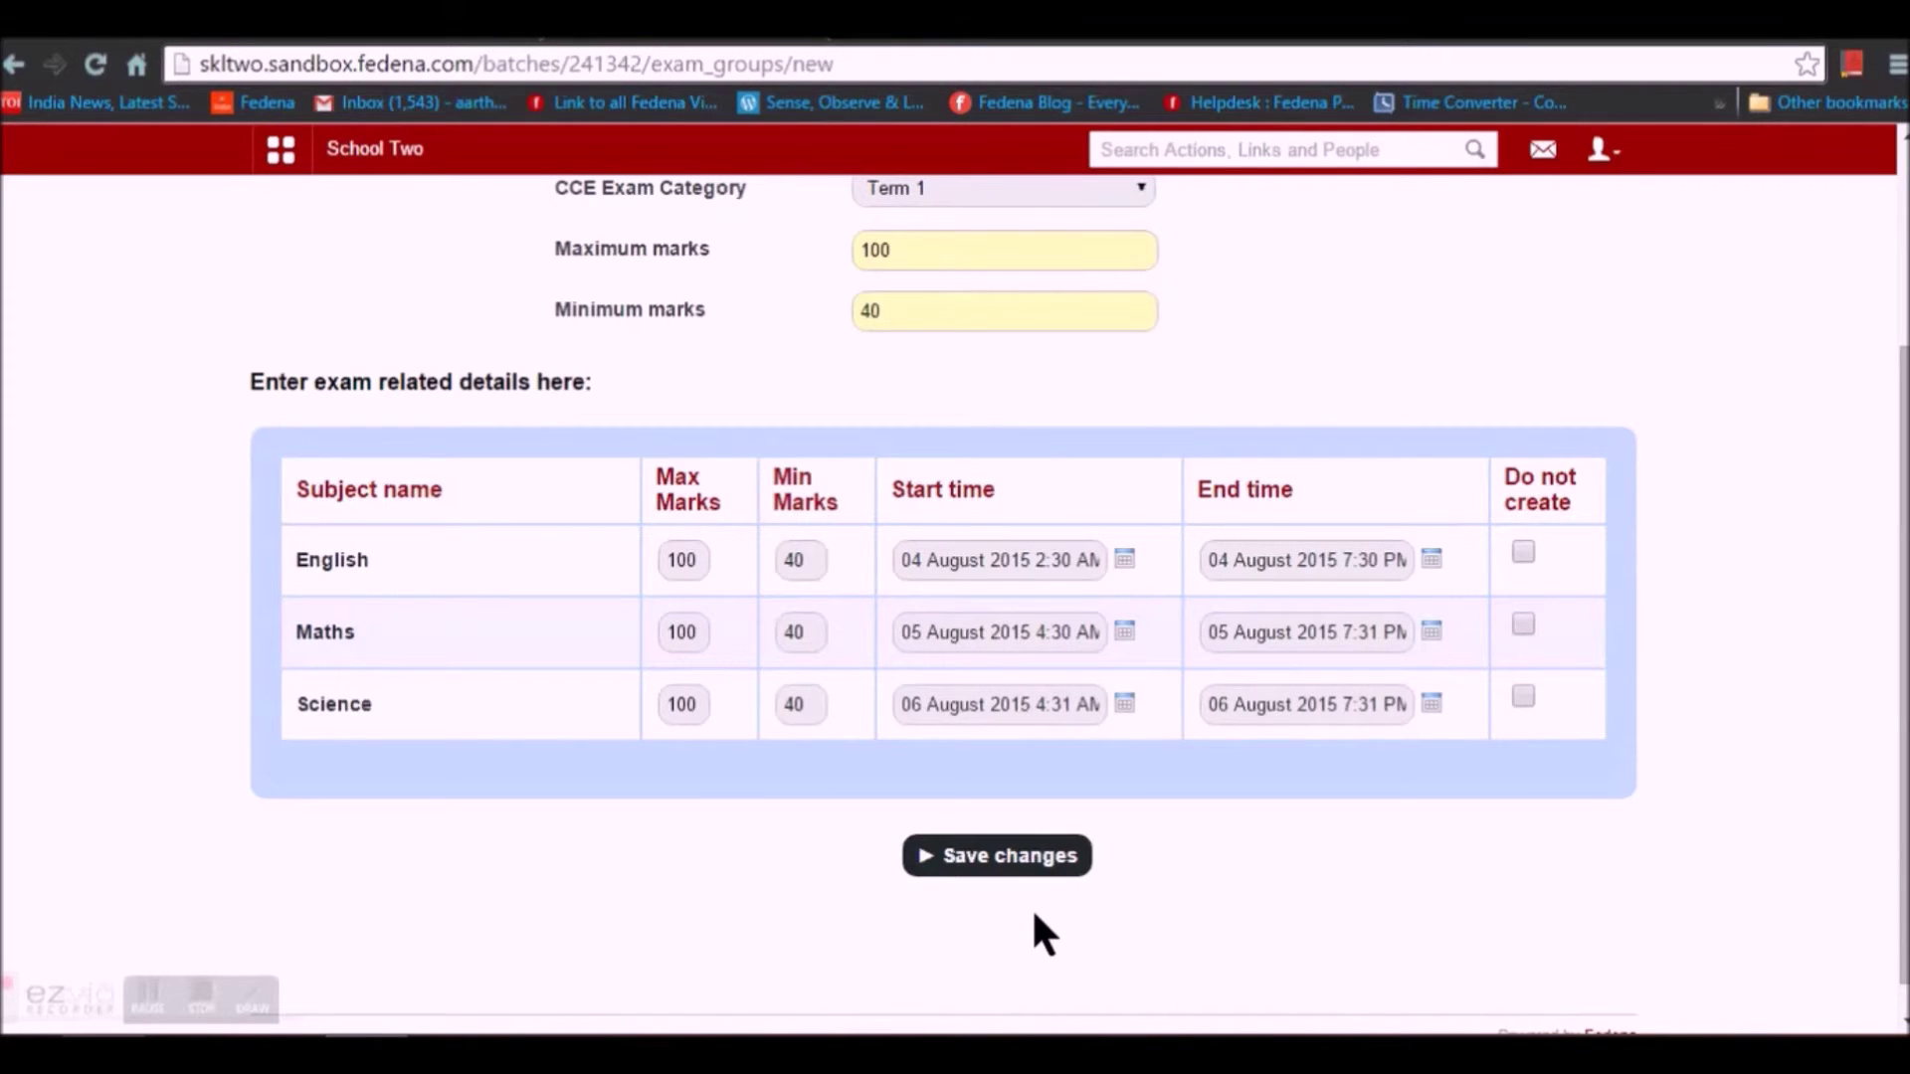
click(1002, 873)
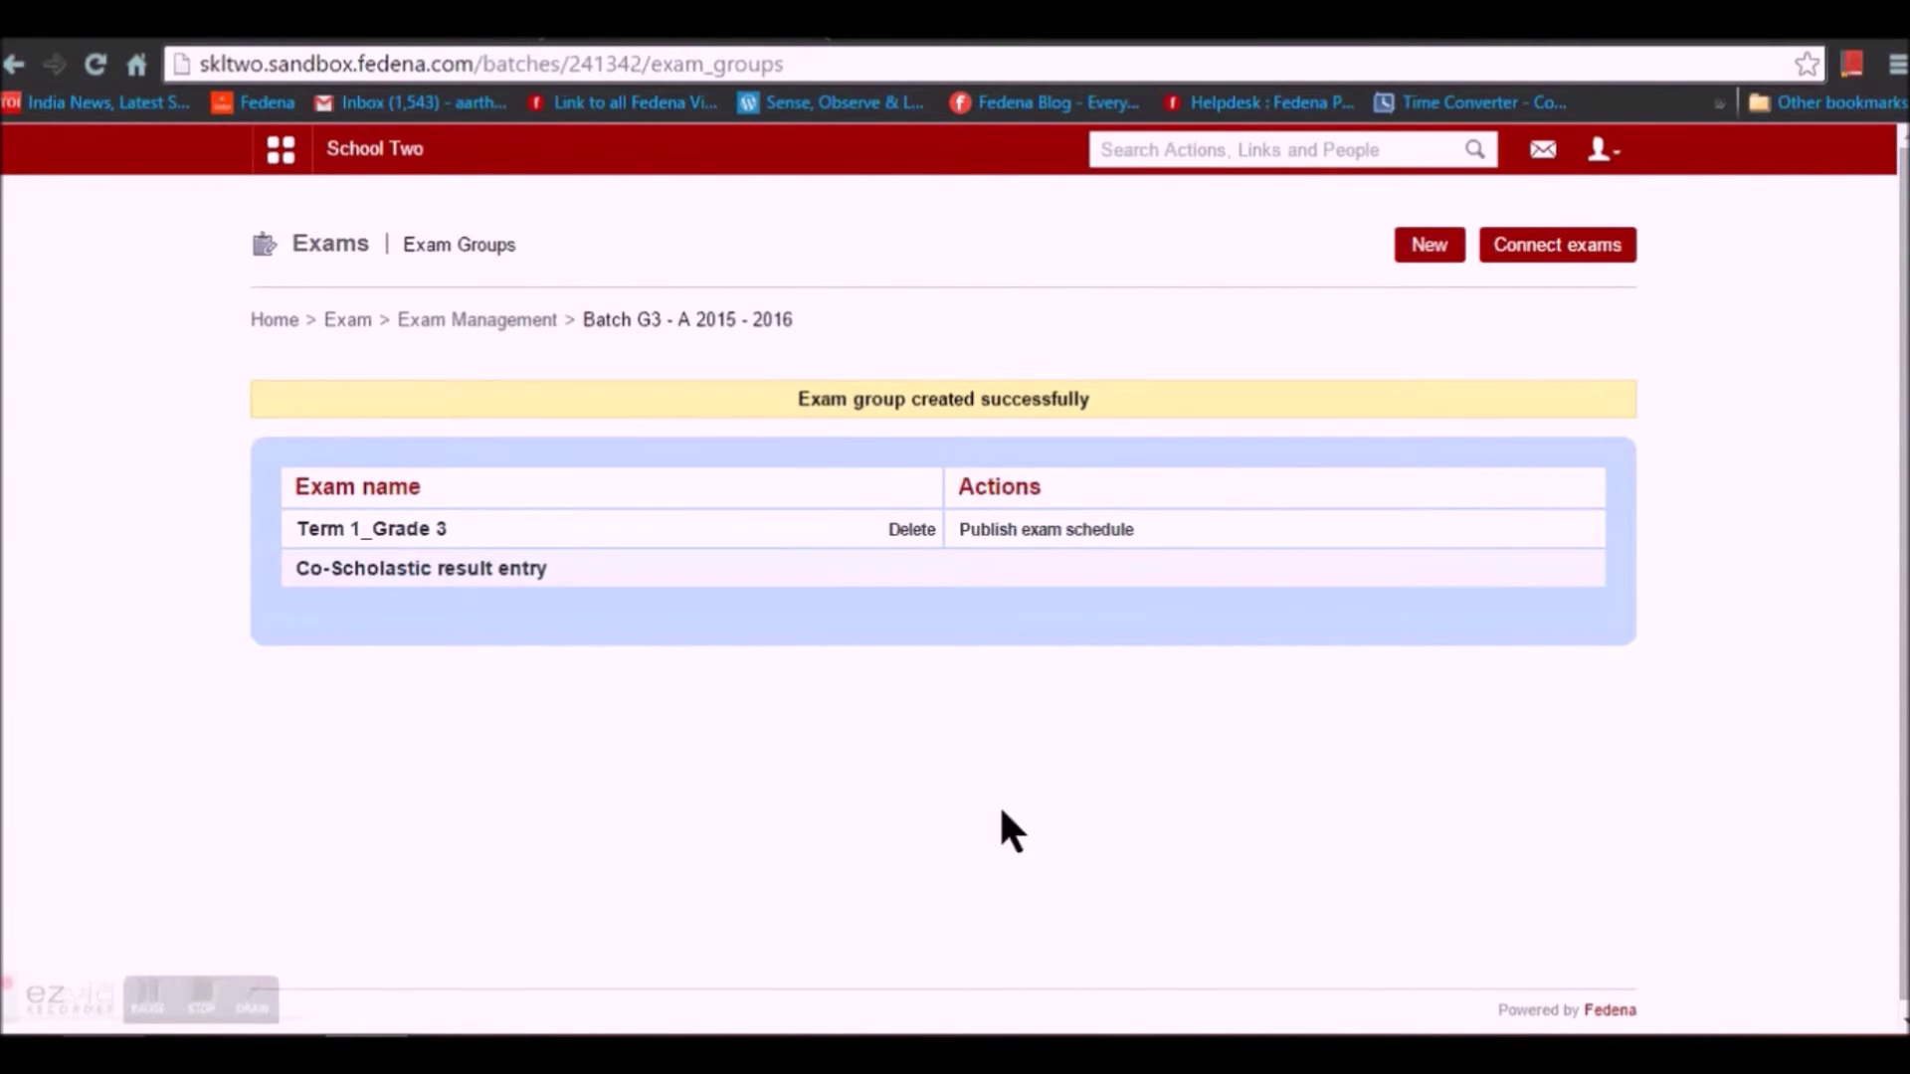
Publish the Term 1_Grade 3 exam schedule and open its English result entry.
click(1064, 534)
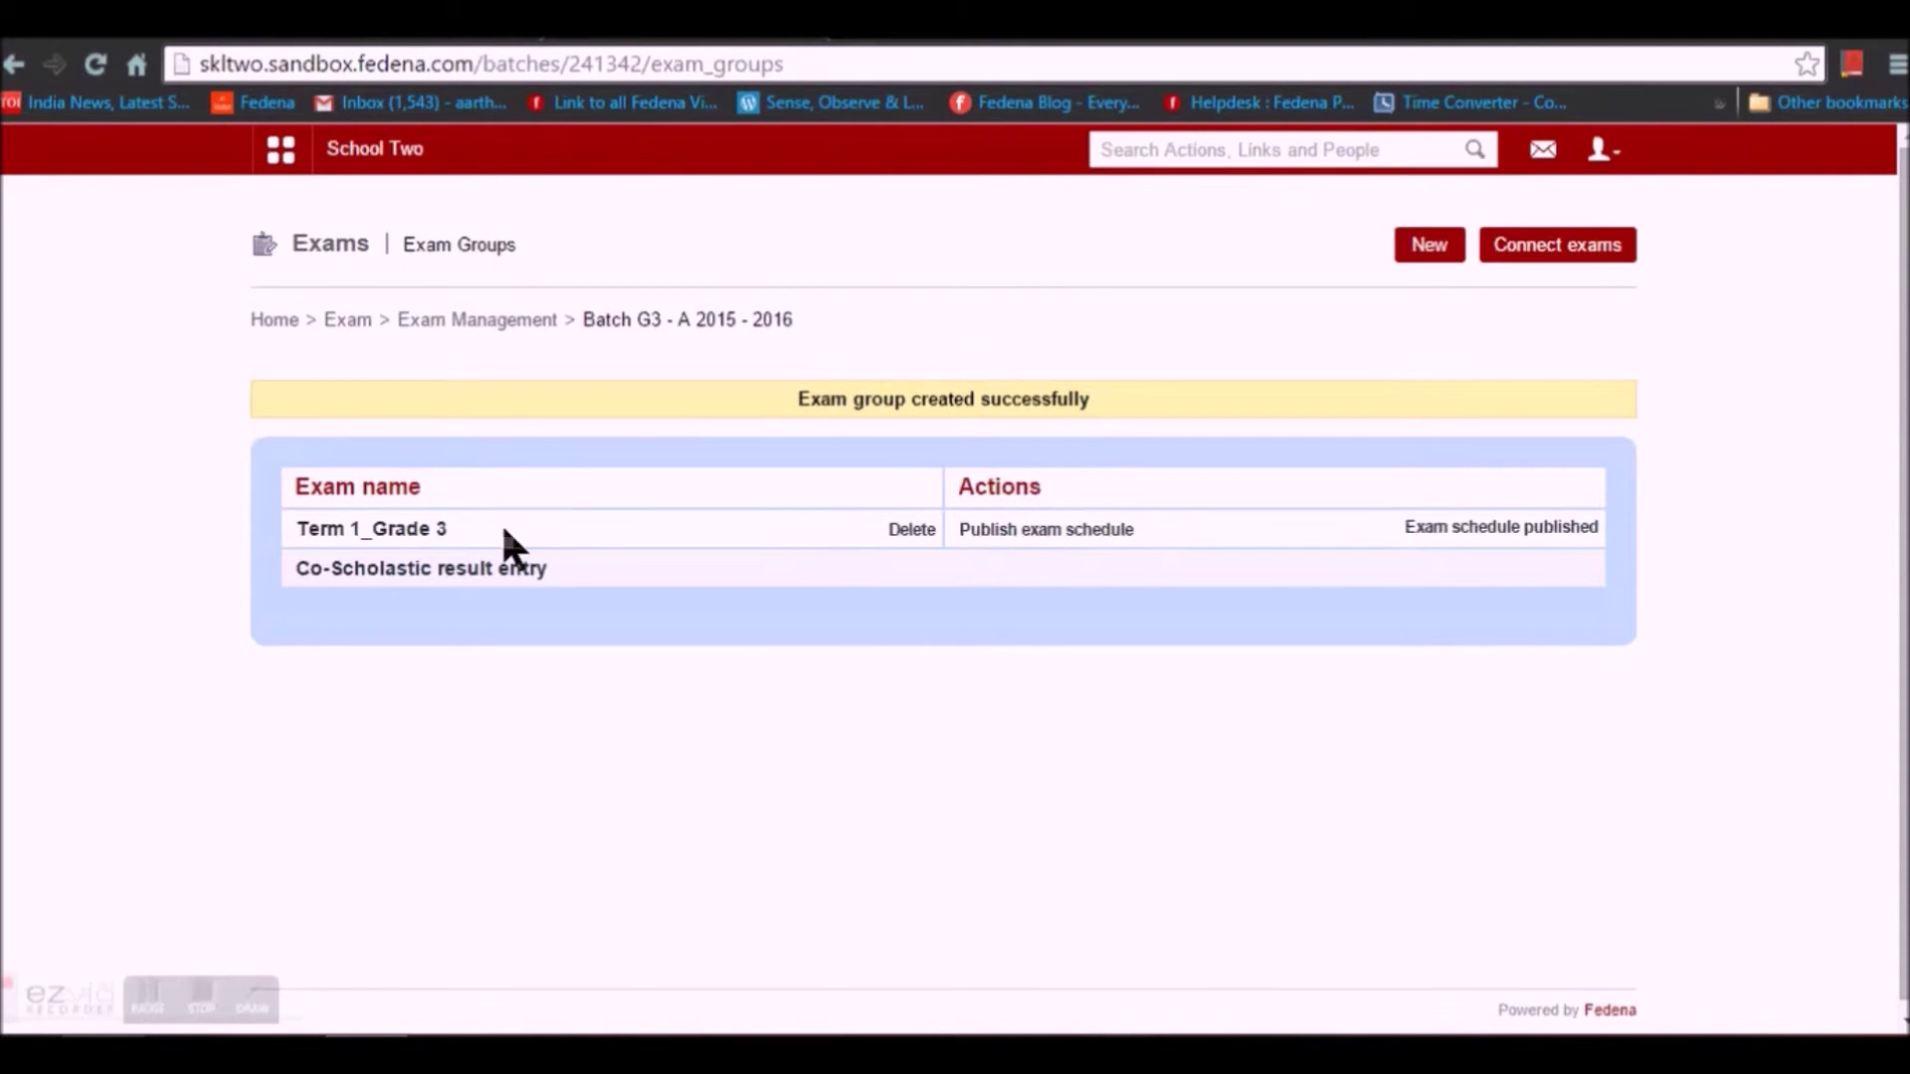
click(398, 530)
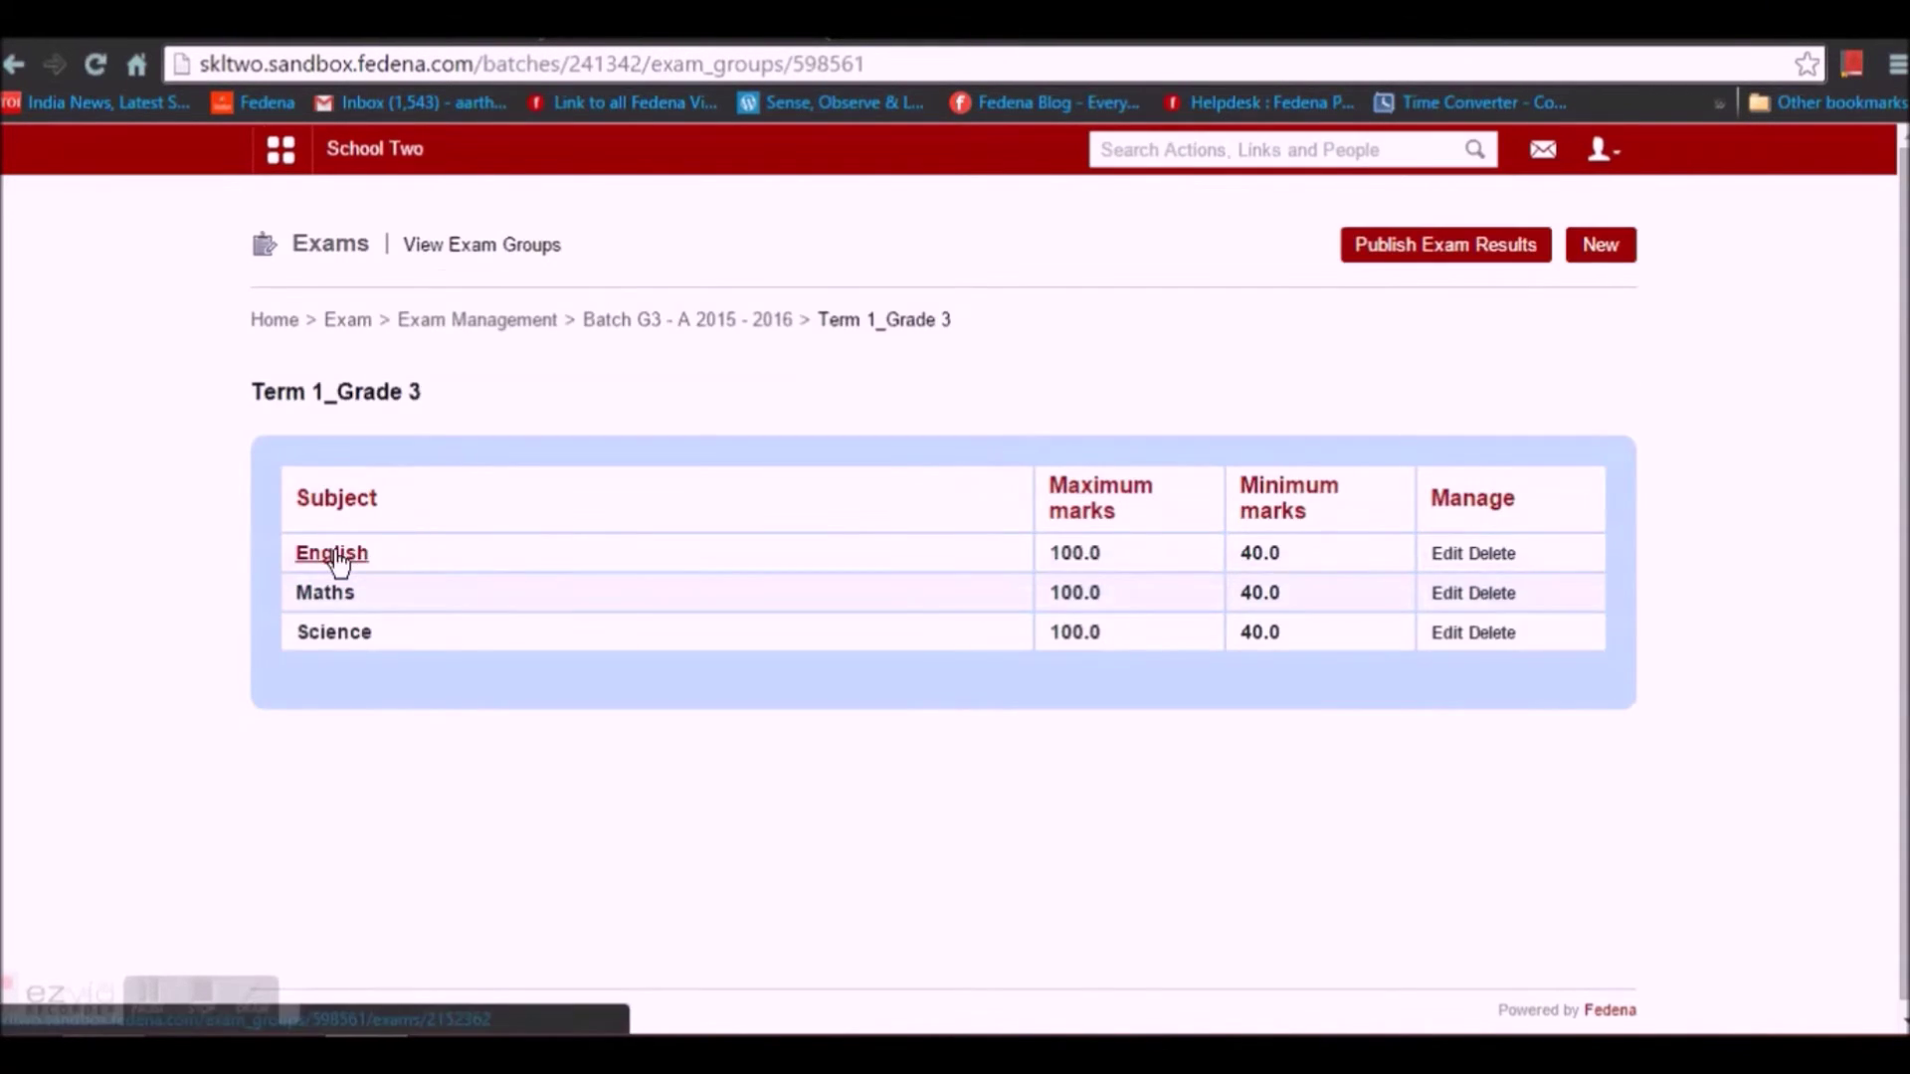
click(336, 557)
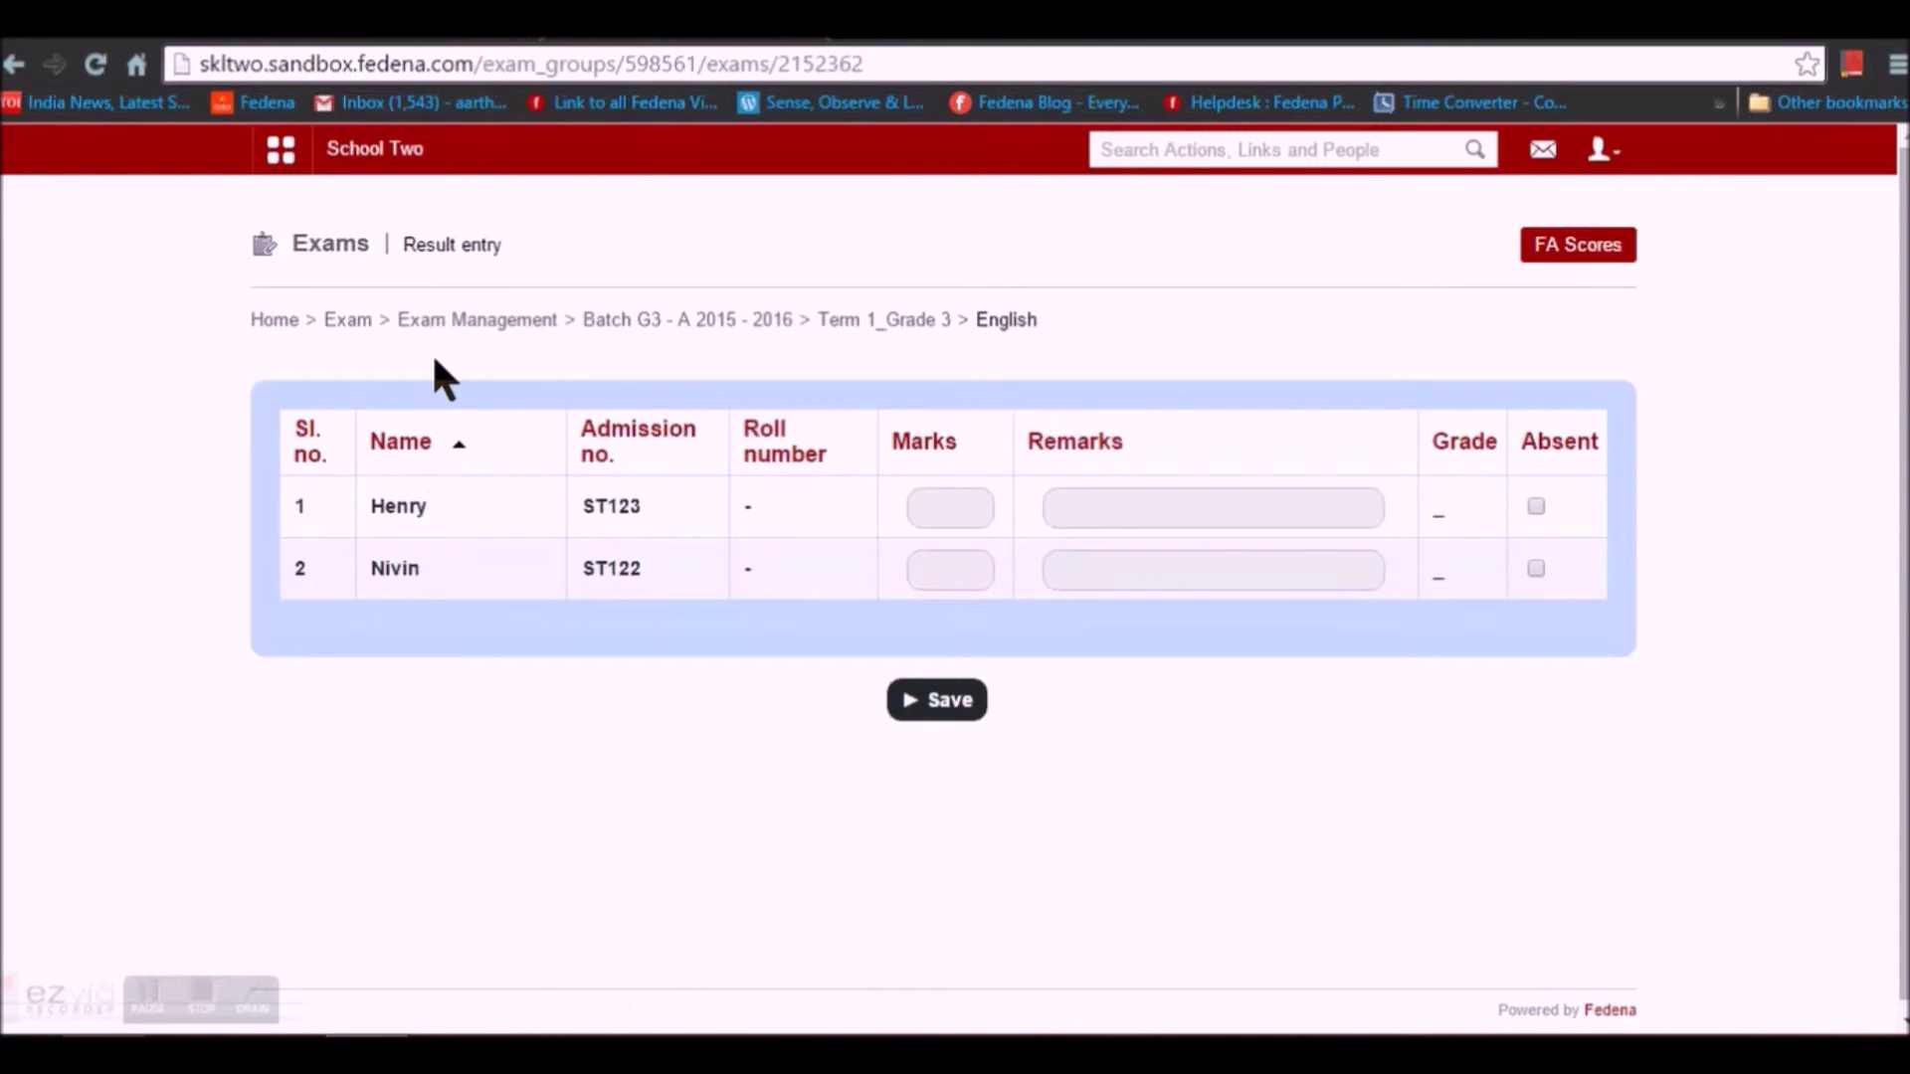
Sort students by name, then enter and save English marks 90 and 78.
click(458, 443)
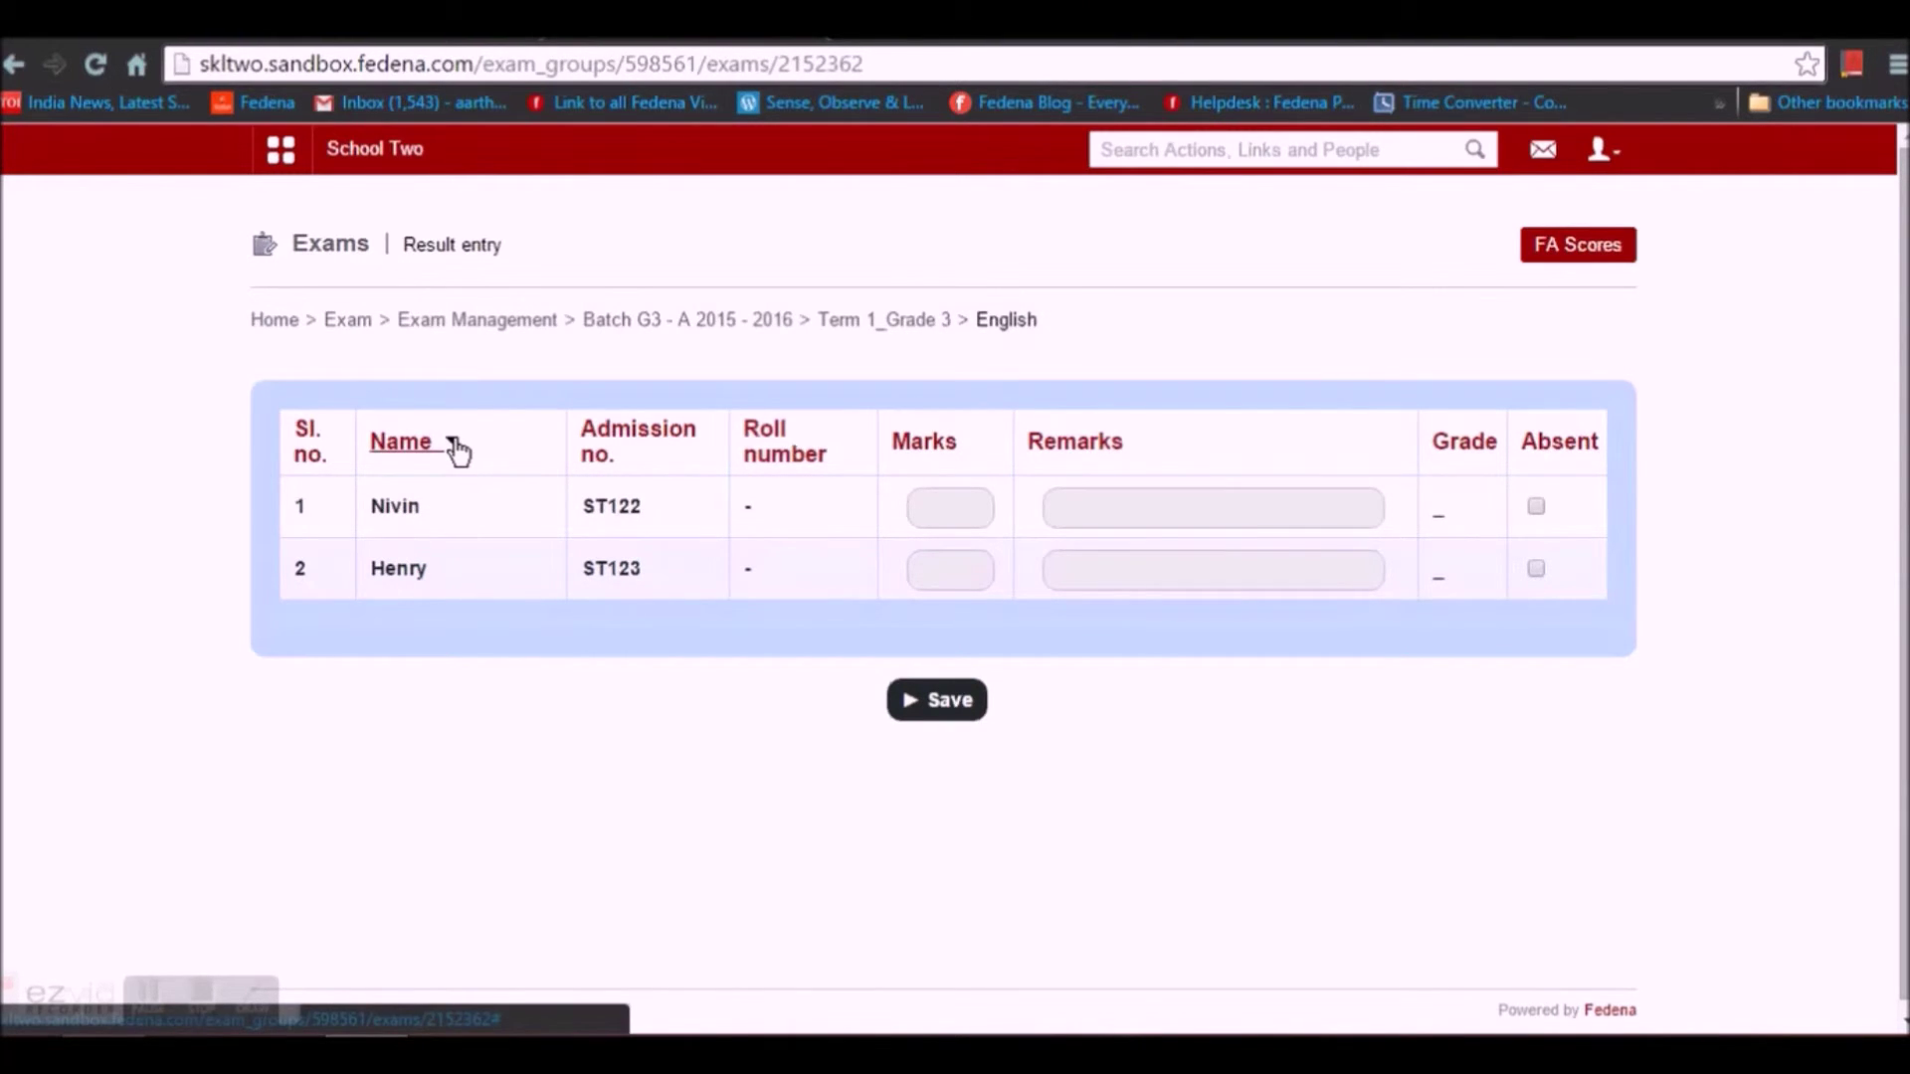
click(457, 448)
click(458, 447)
click(955, 513)
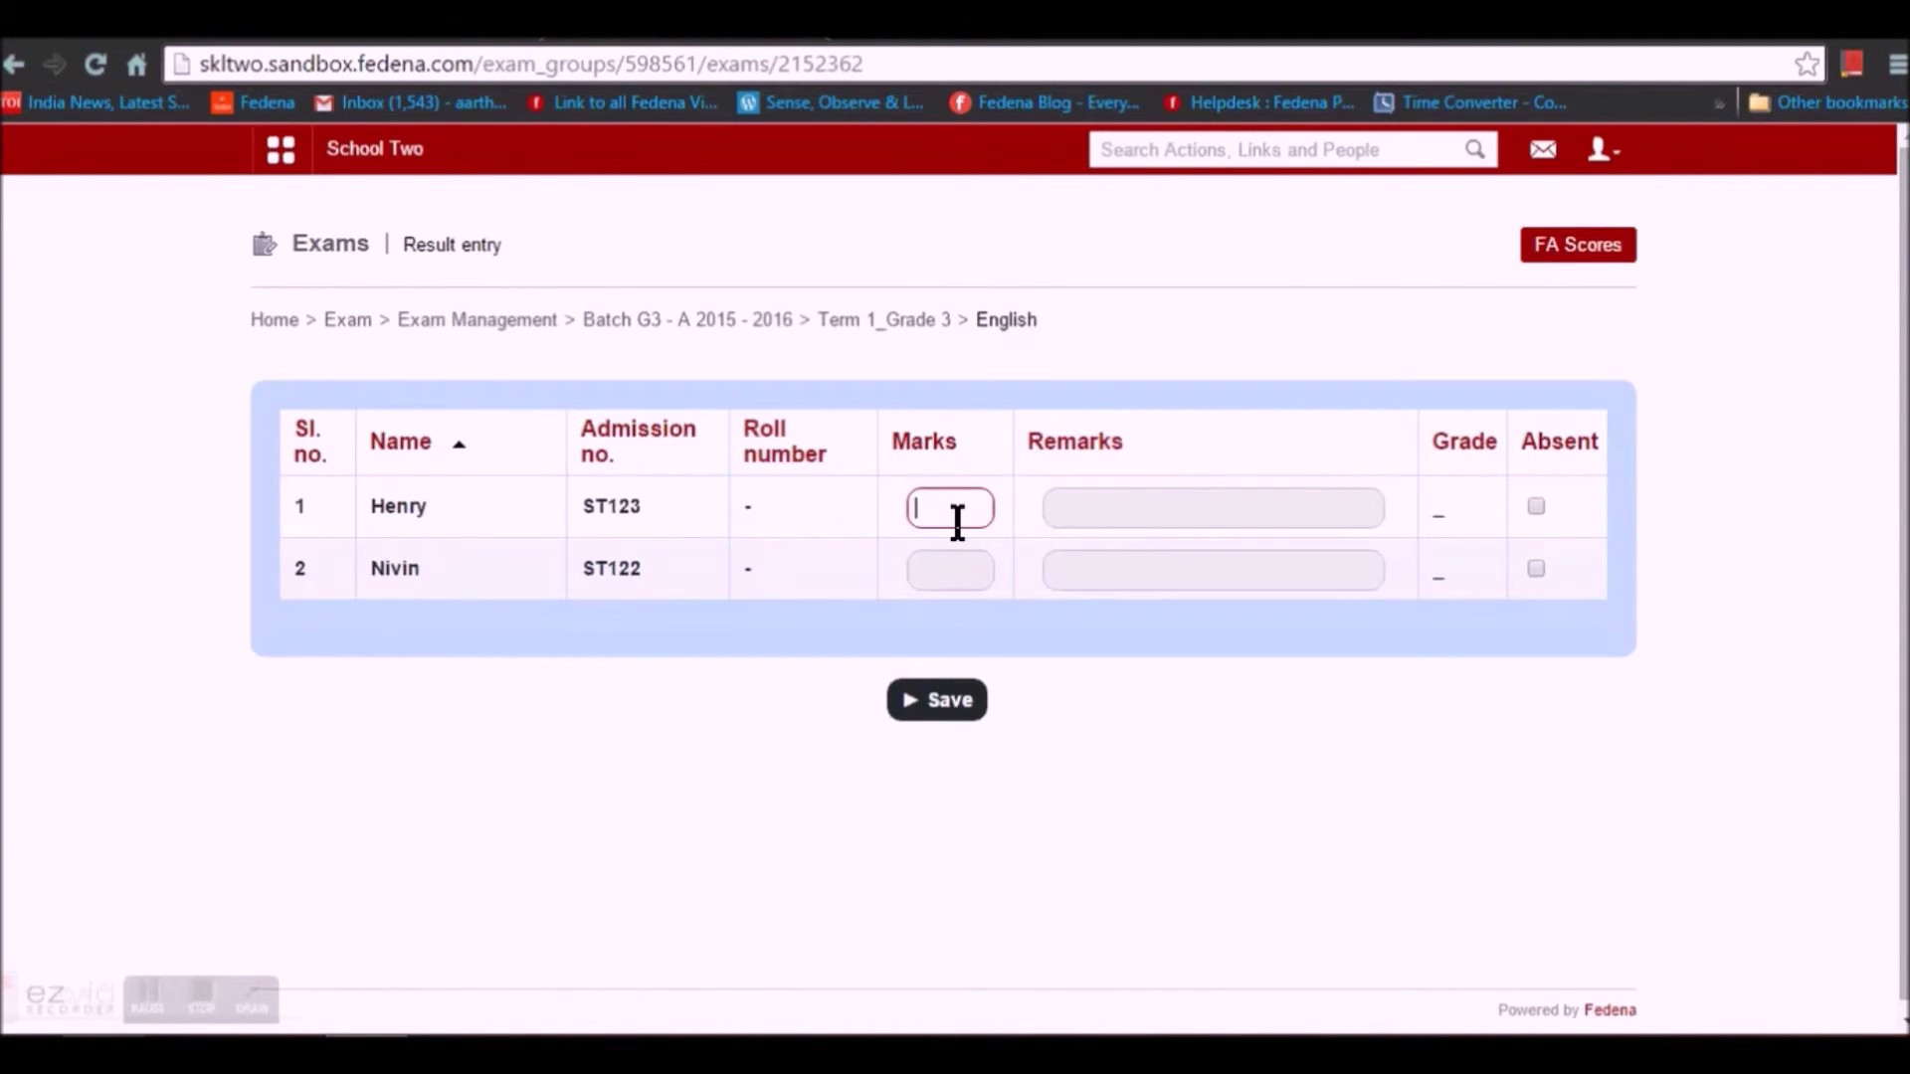
text(90)
click(957, 569)
text(78)
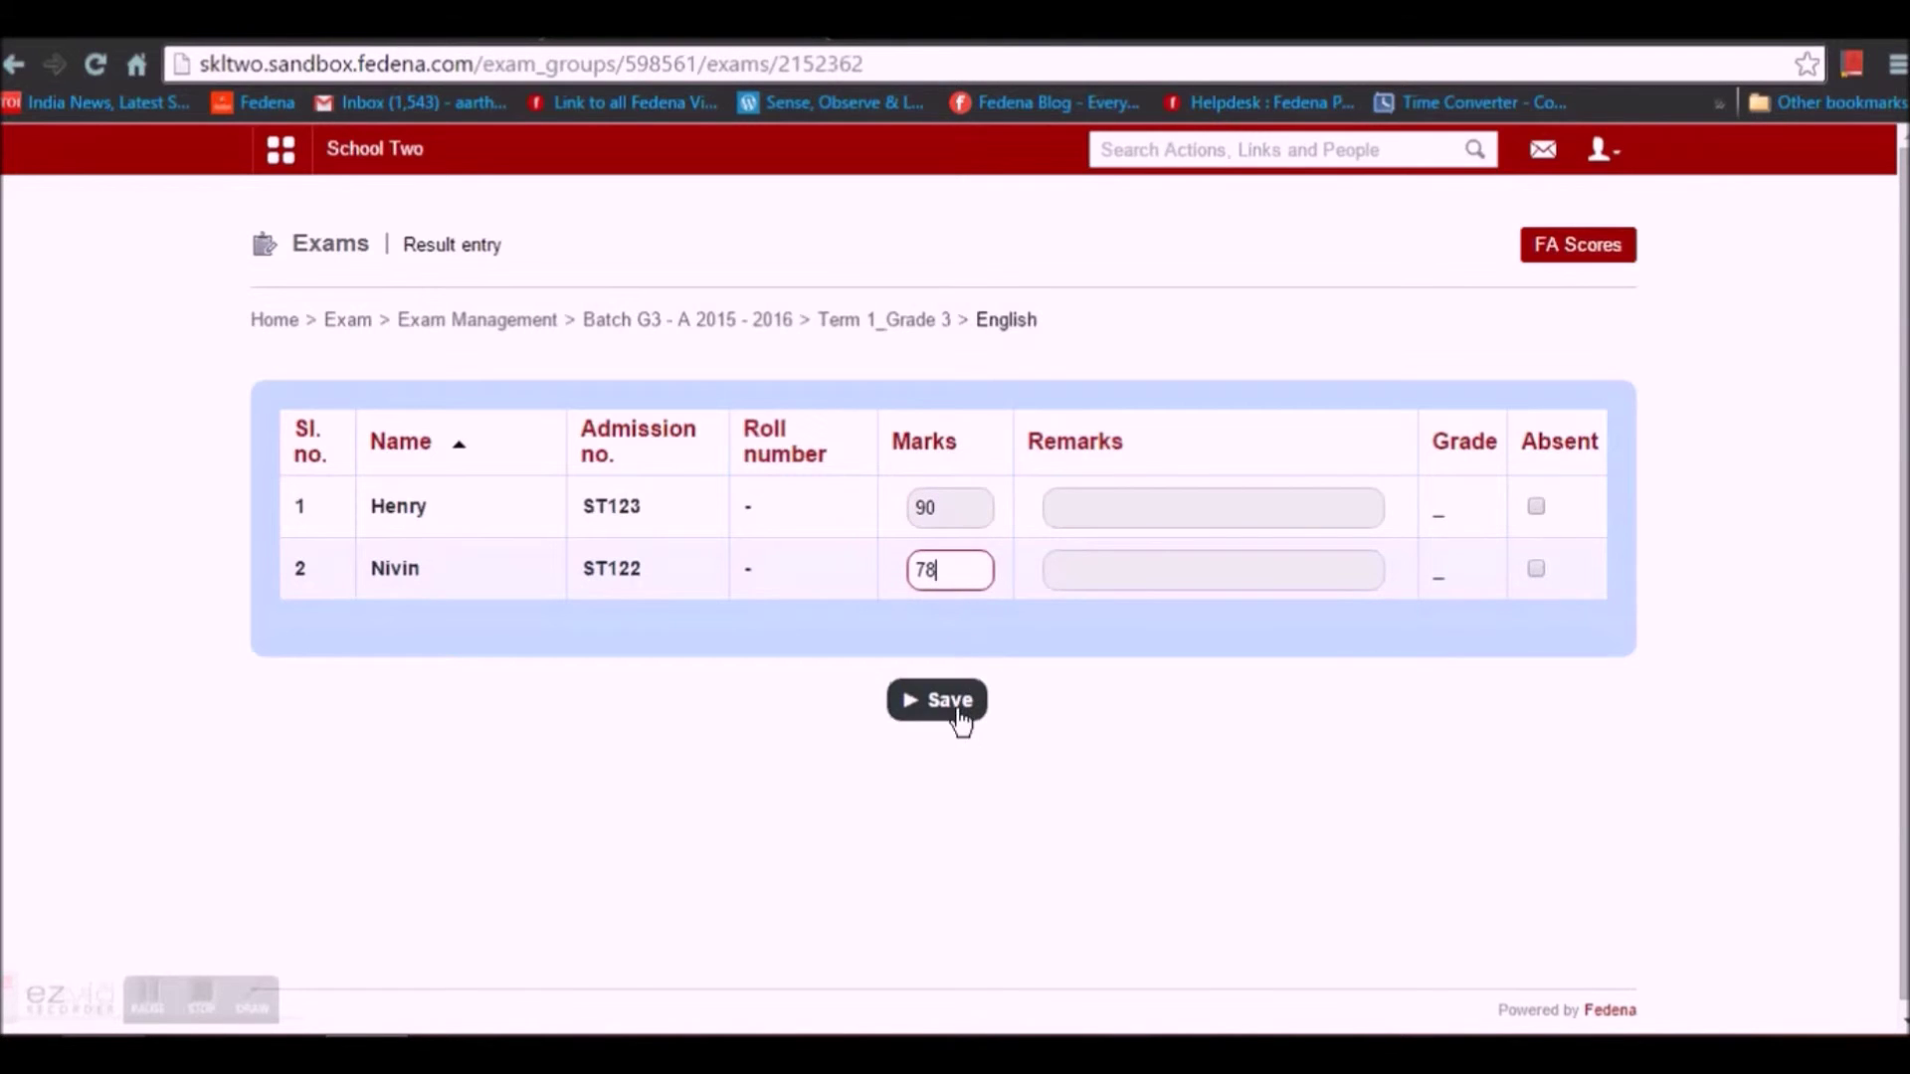
click(958, 712)
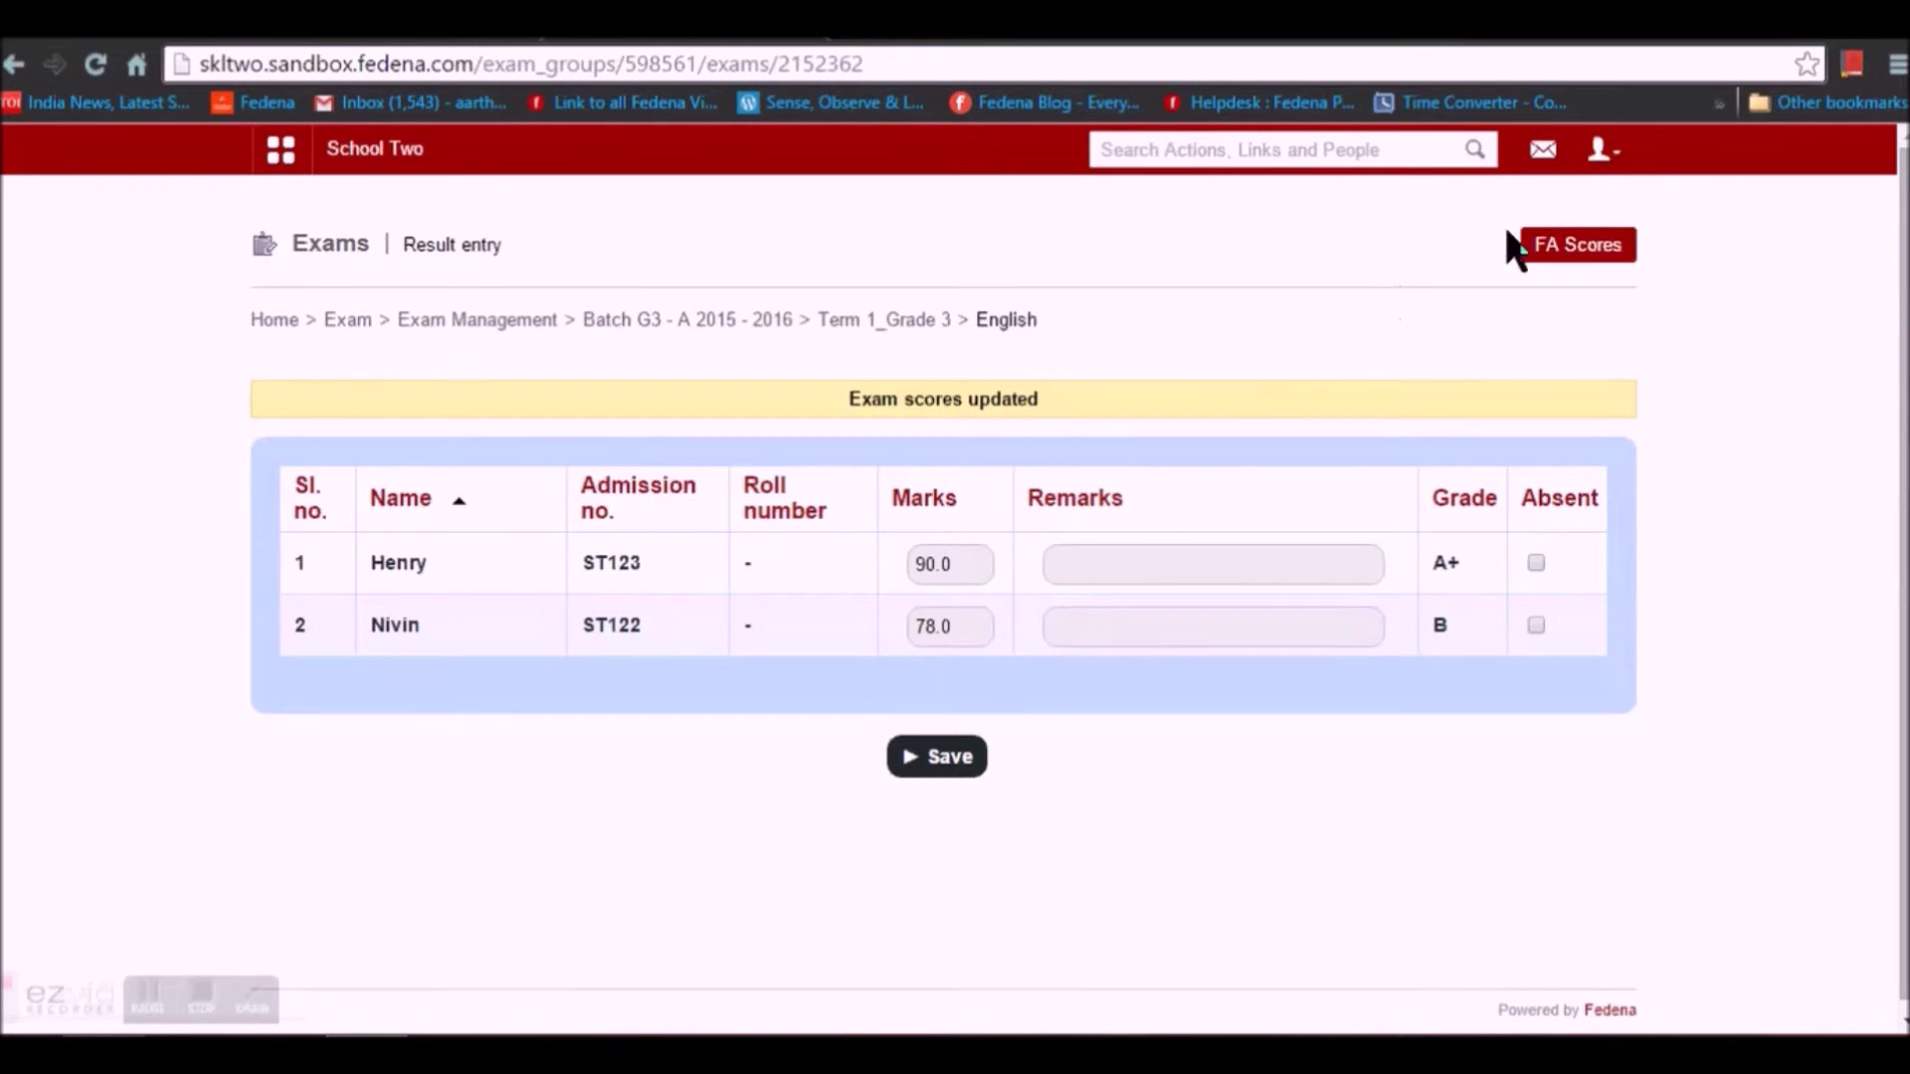
click(1562, 256)
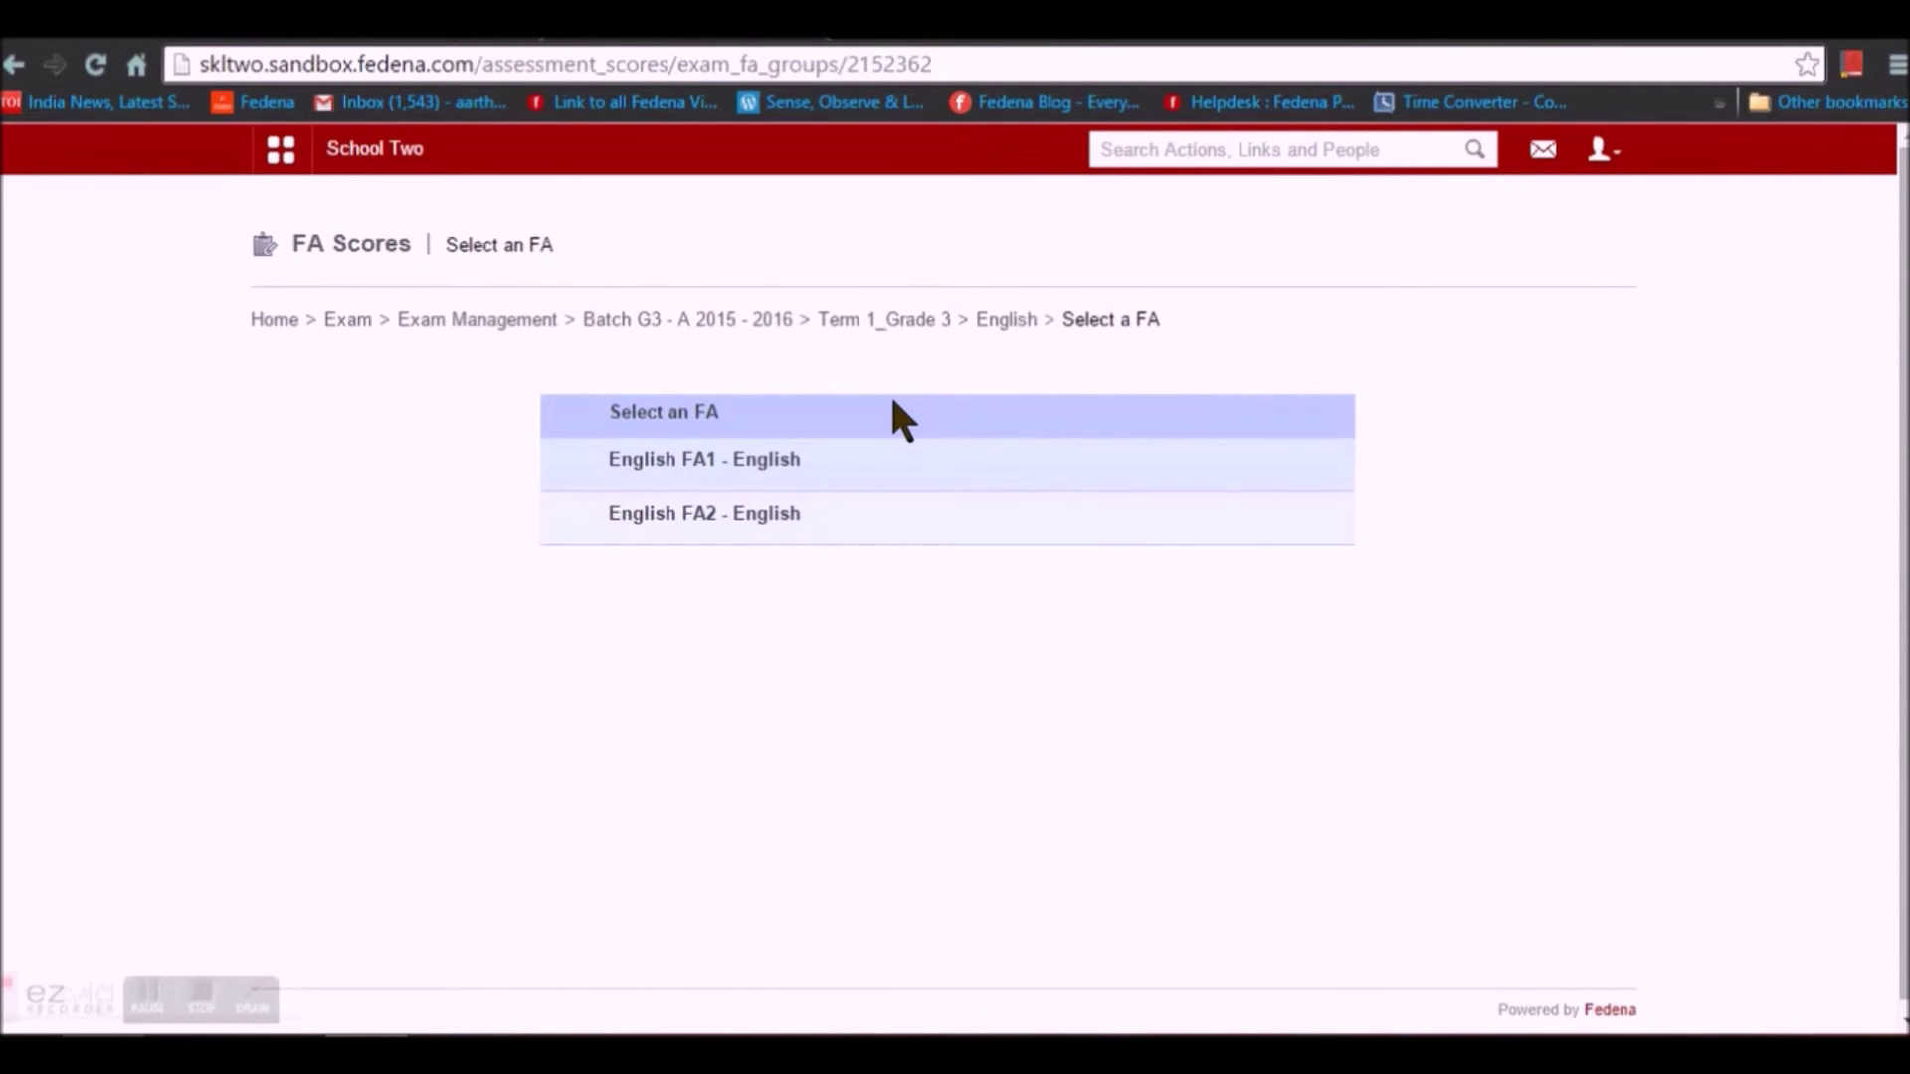
In English FA1, enter and save Essay marks 89 and 78 for each student.
click(635, 469)
click(1481, 619)
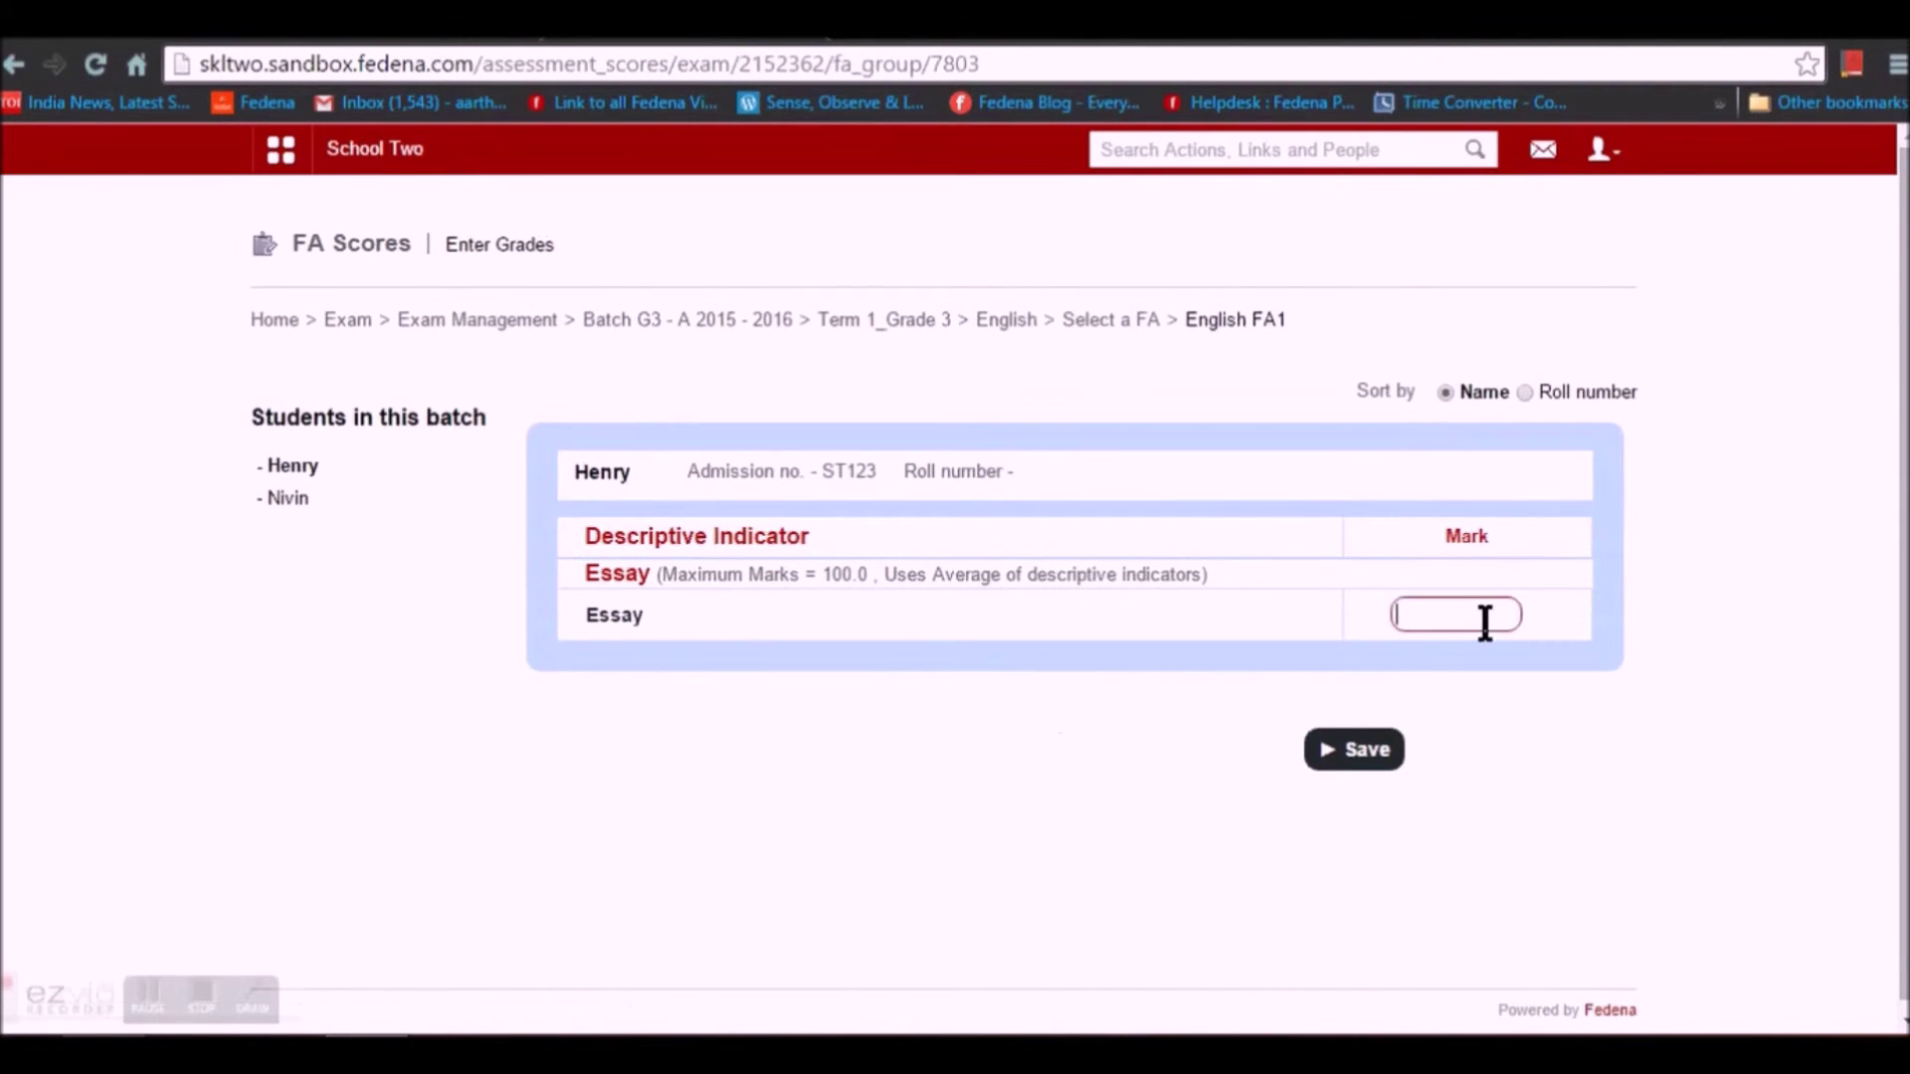
text(89)
click(1378, 748)
click(289, 554)
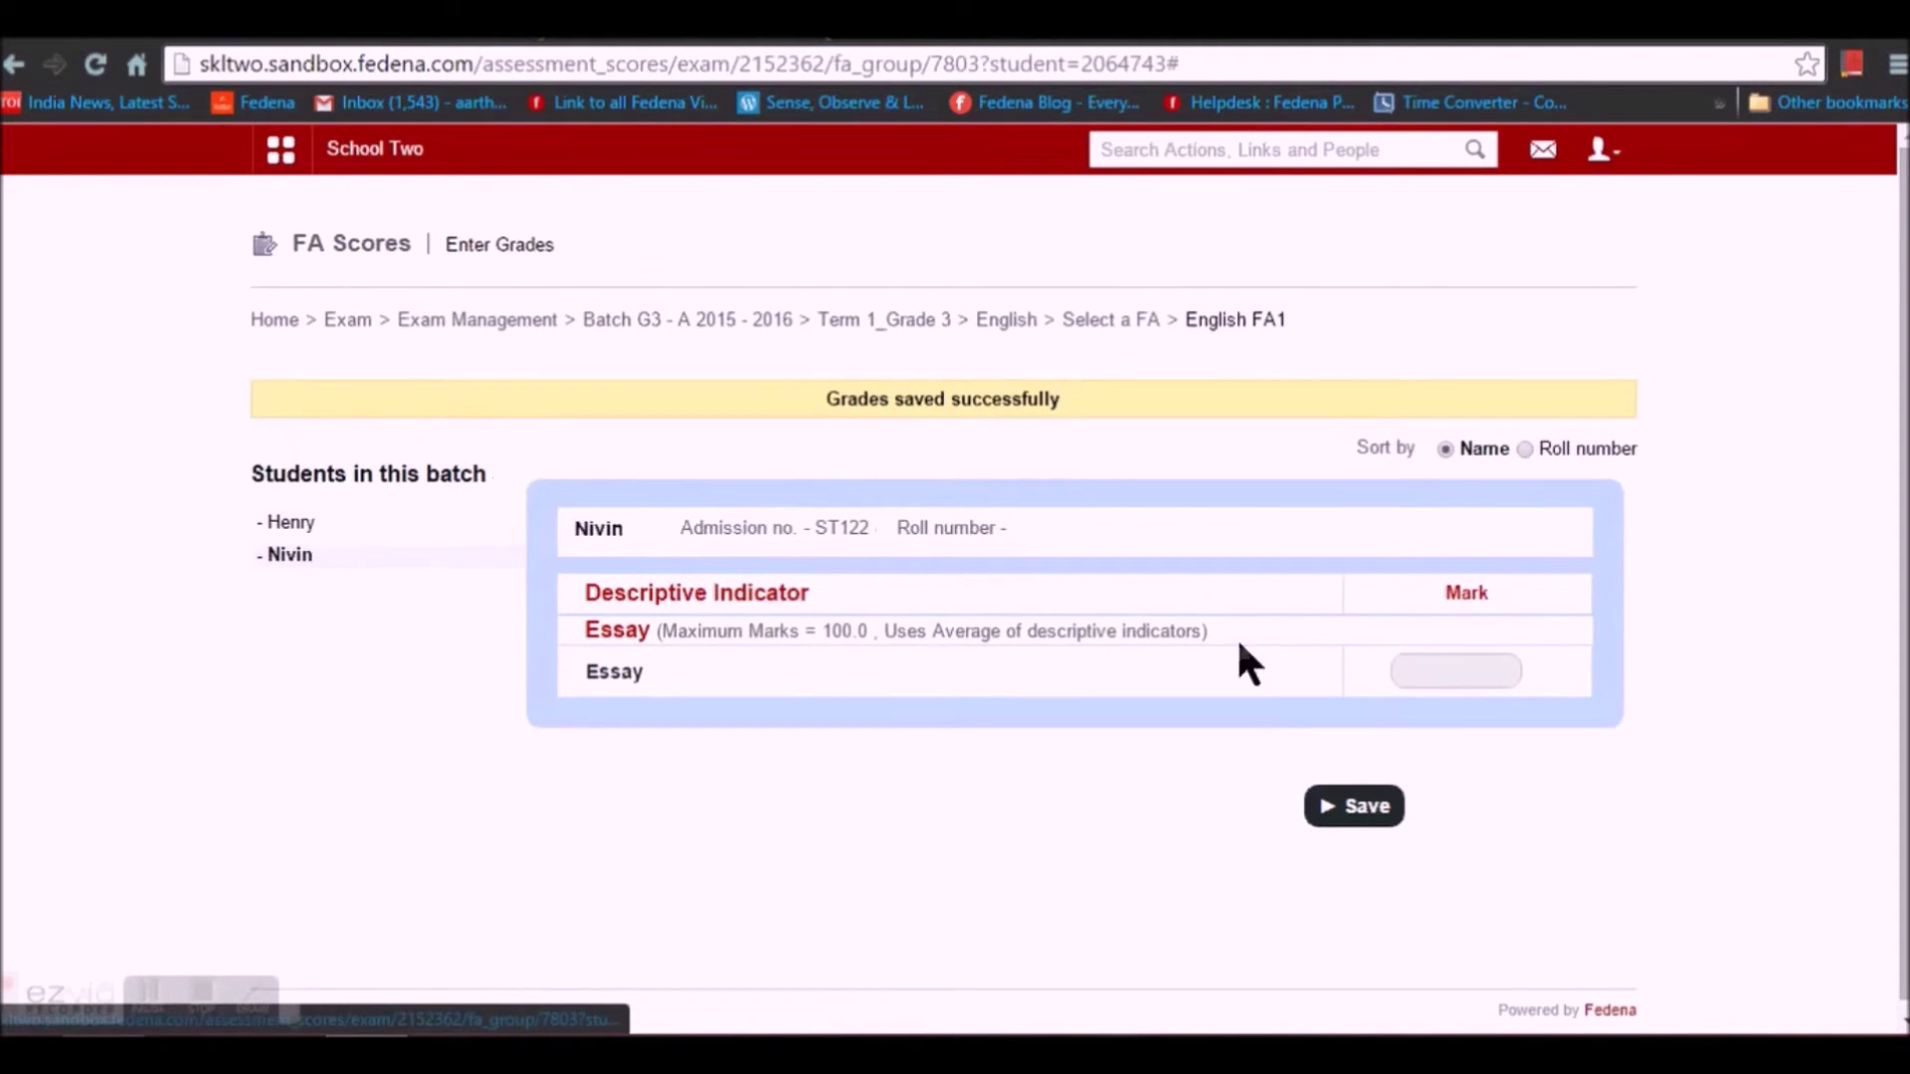
click(1466, 673)
text(78)
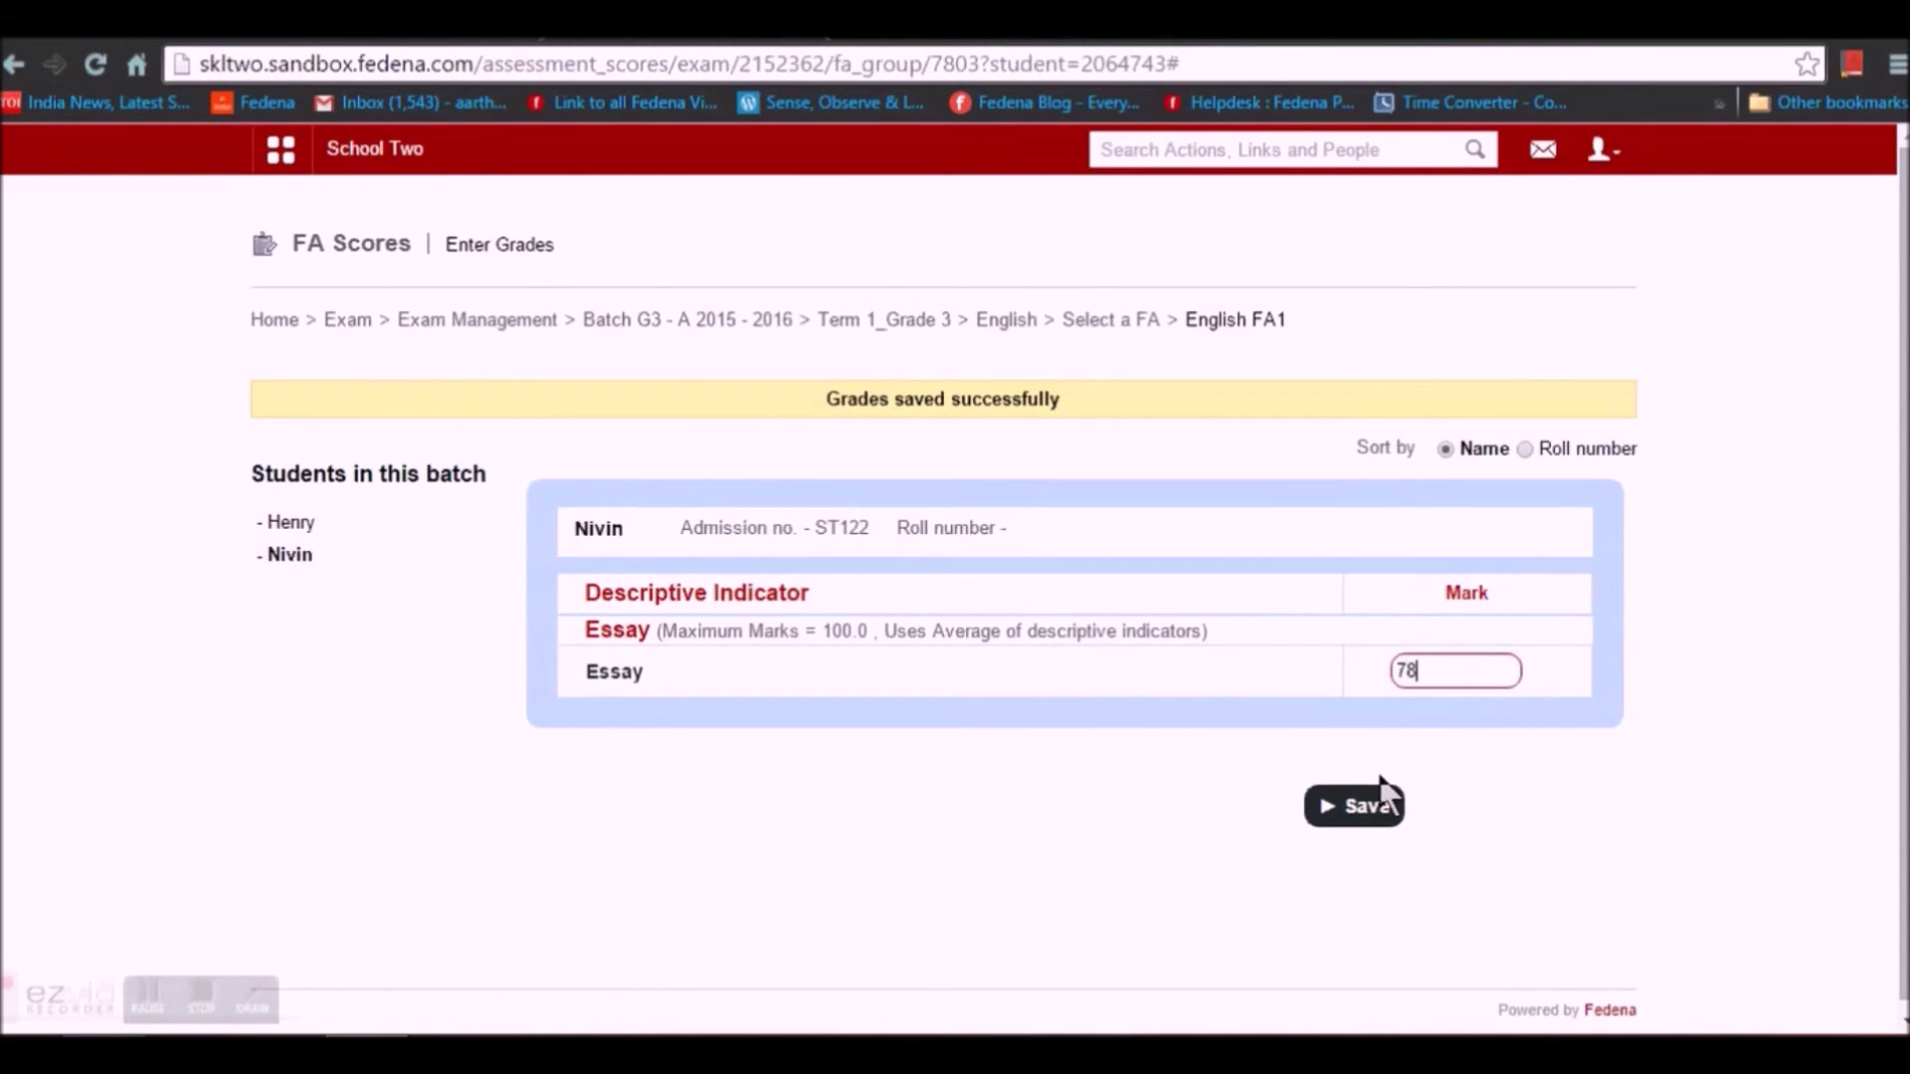
click(1376, 798)
click(1122, 323)
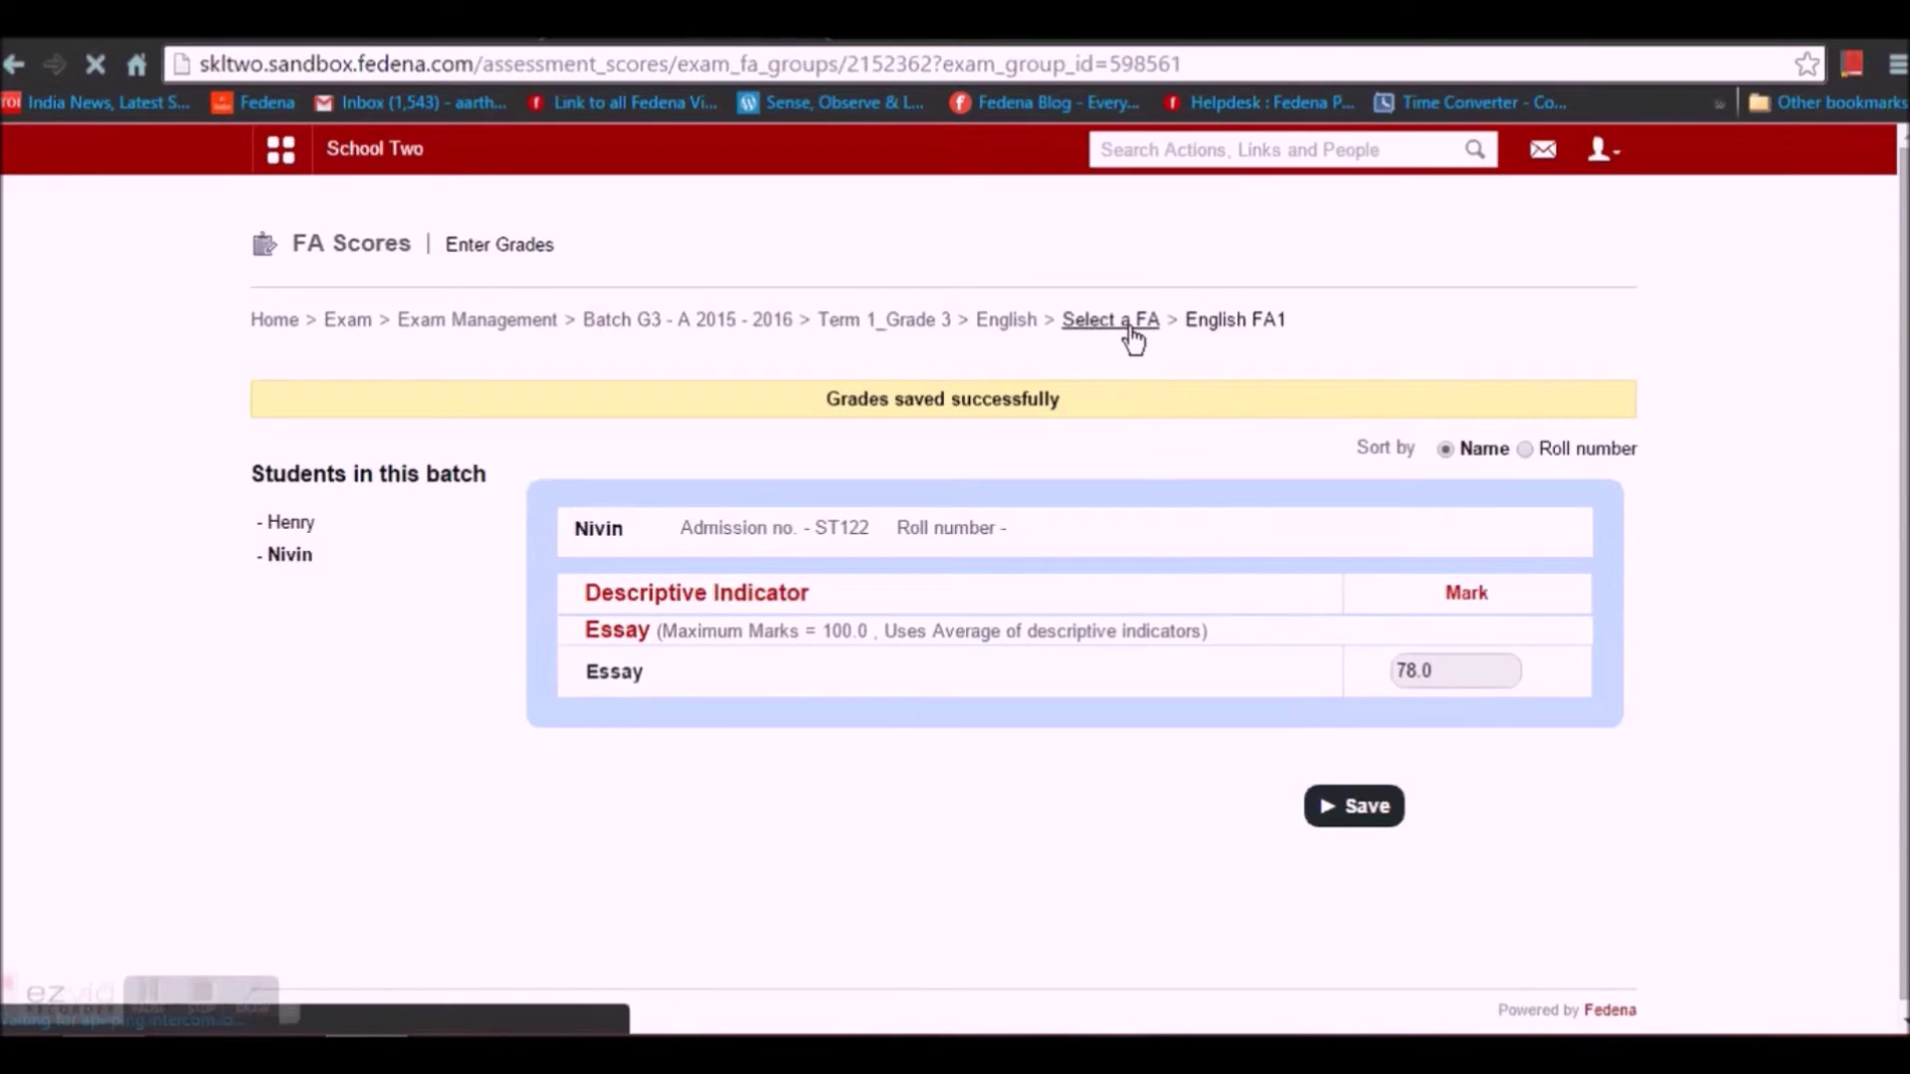
click(754, 515)
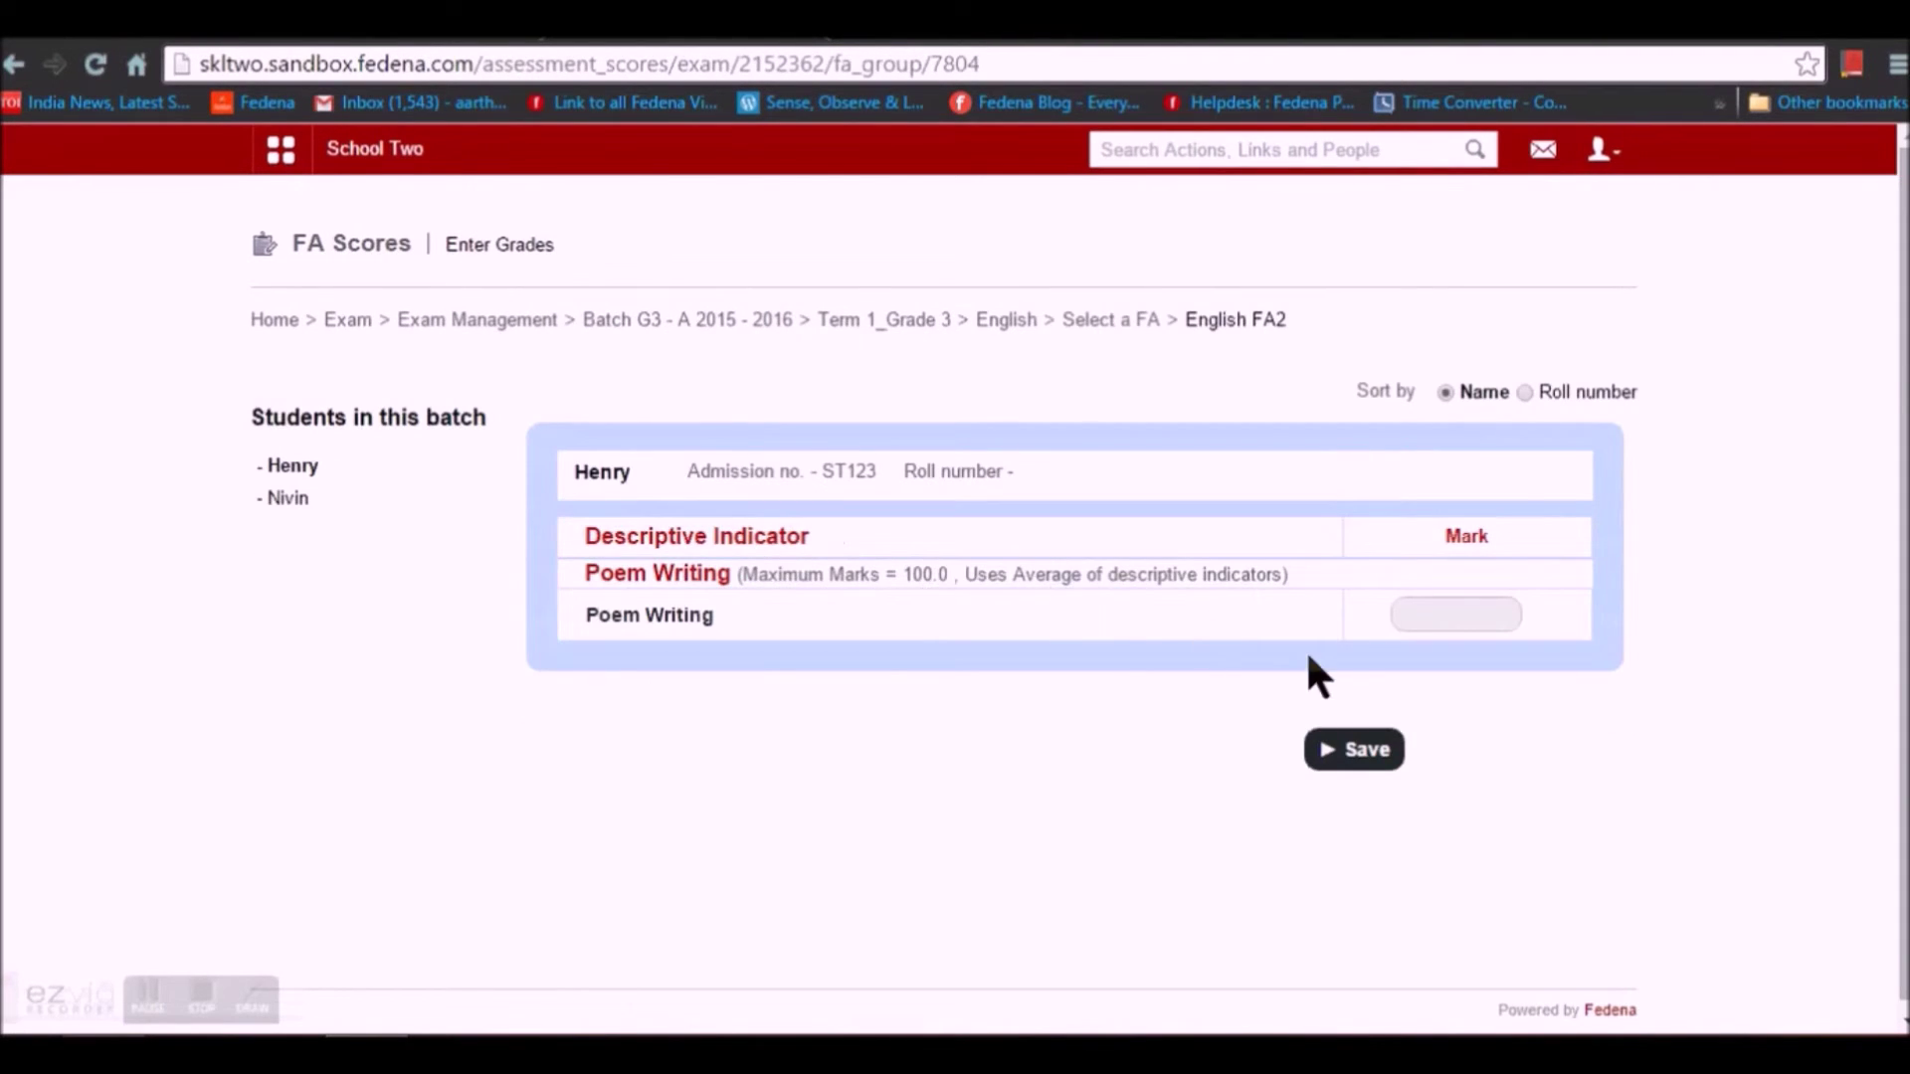
Enter and save Poem Writing marks 98 and 77 for the two students.
click(1429, 625)
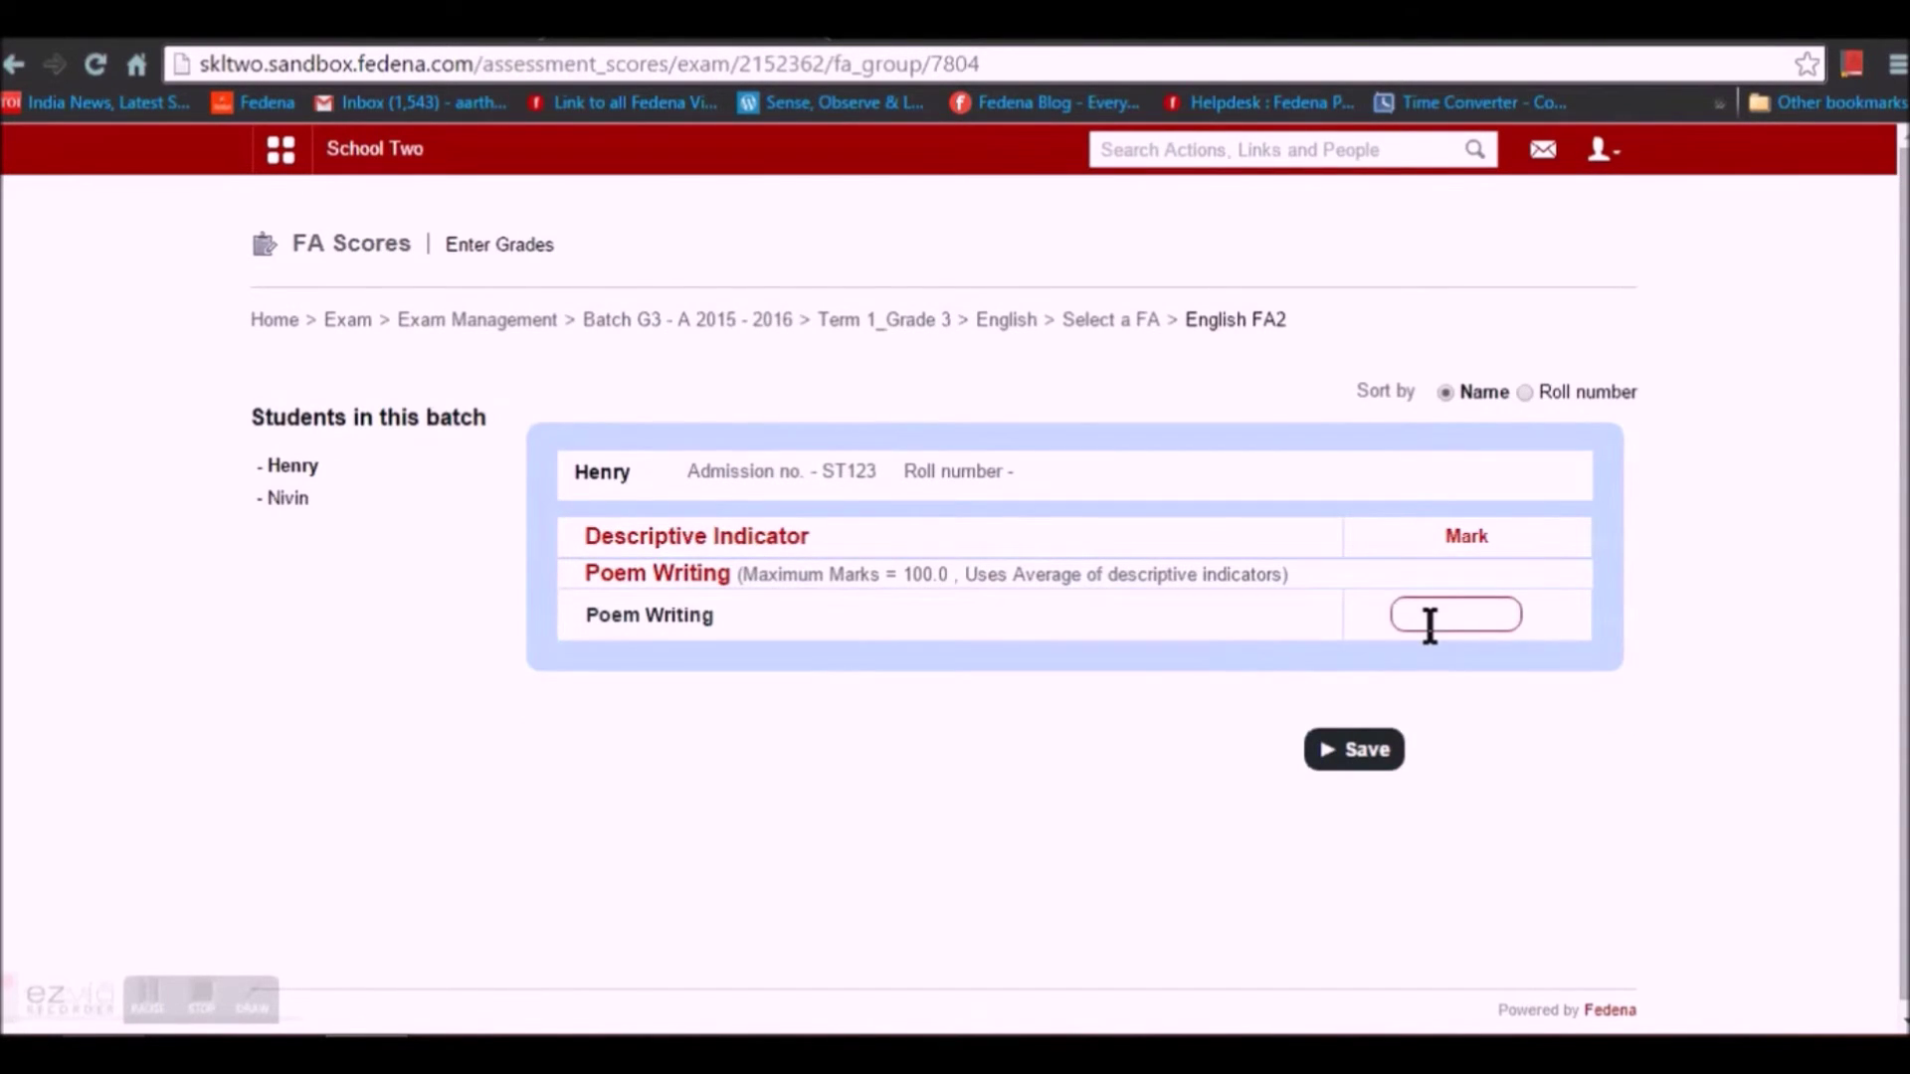
text(98)
click(1350, 750)
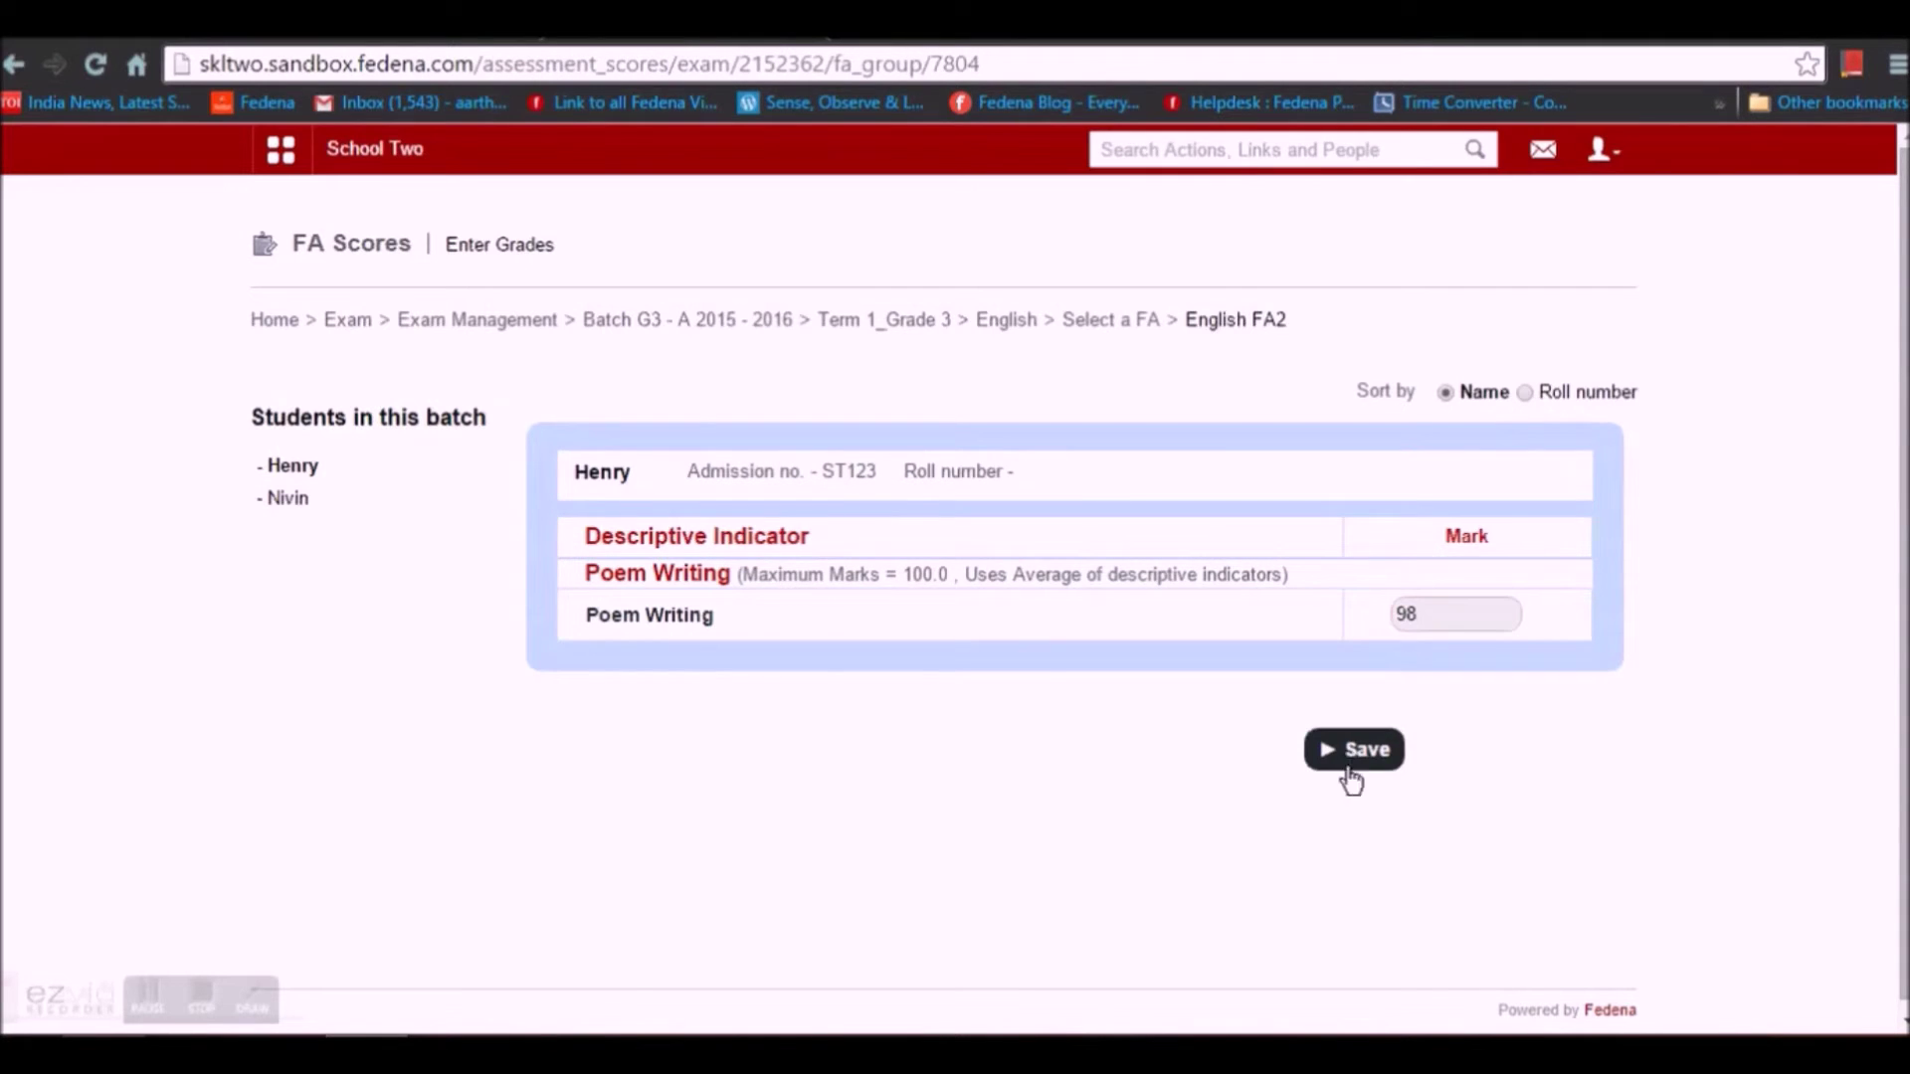
click(289, 554)
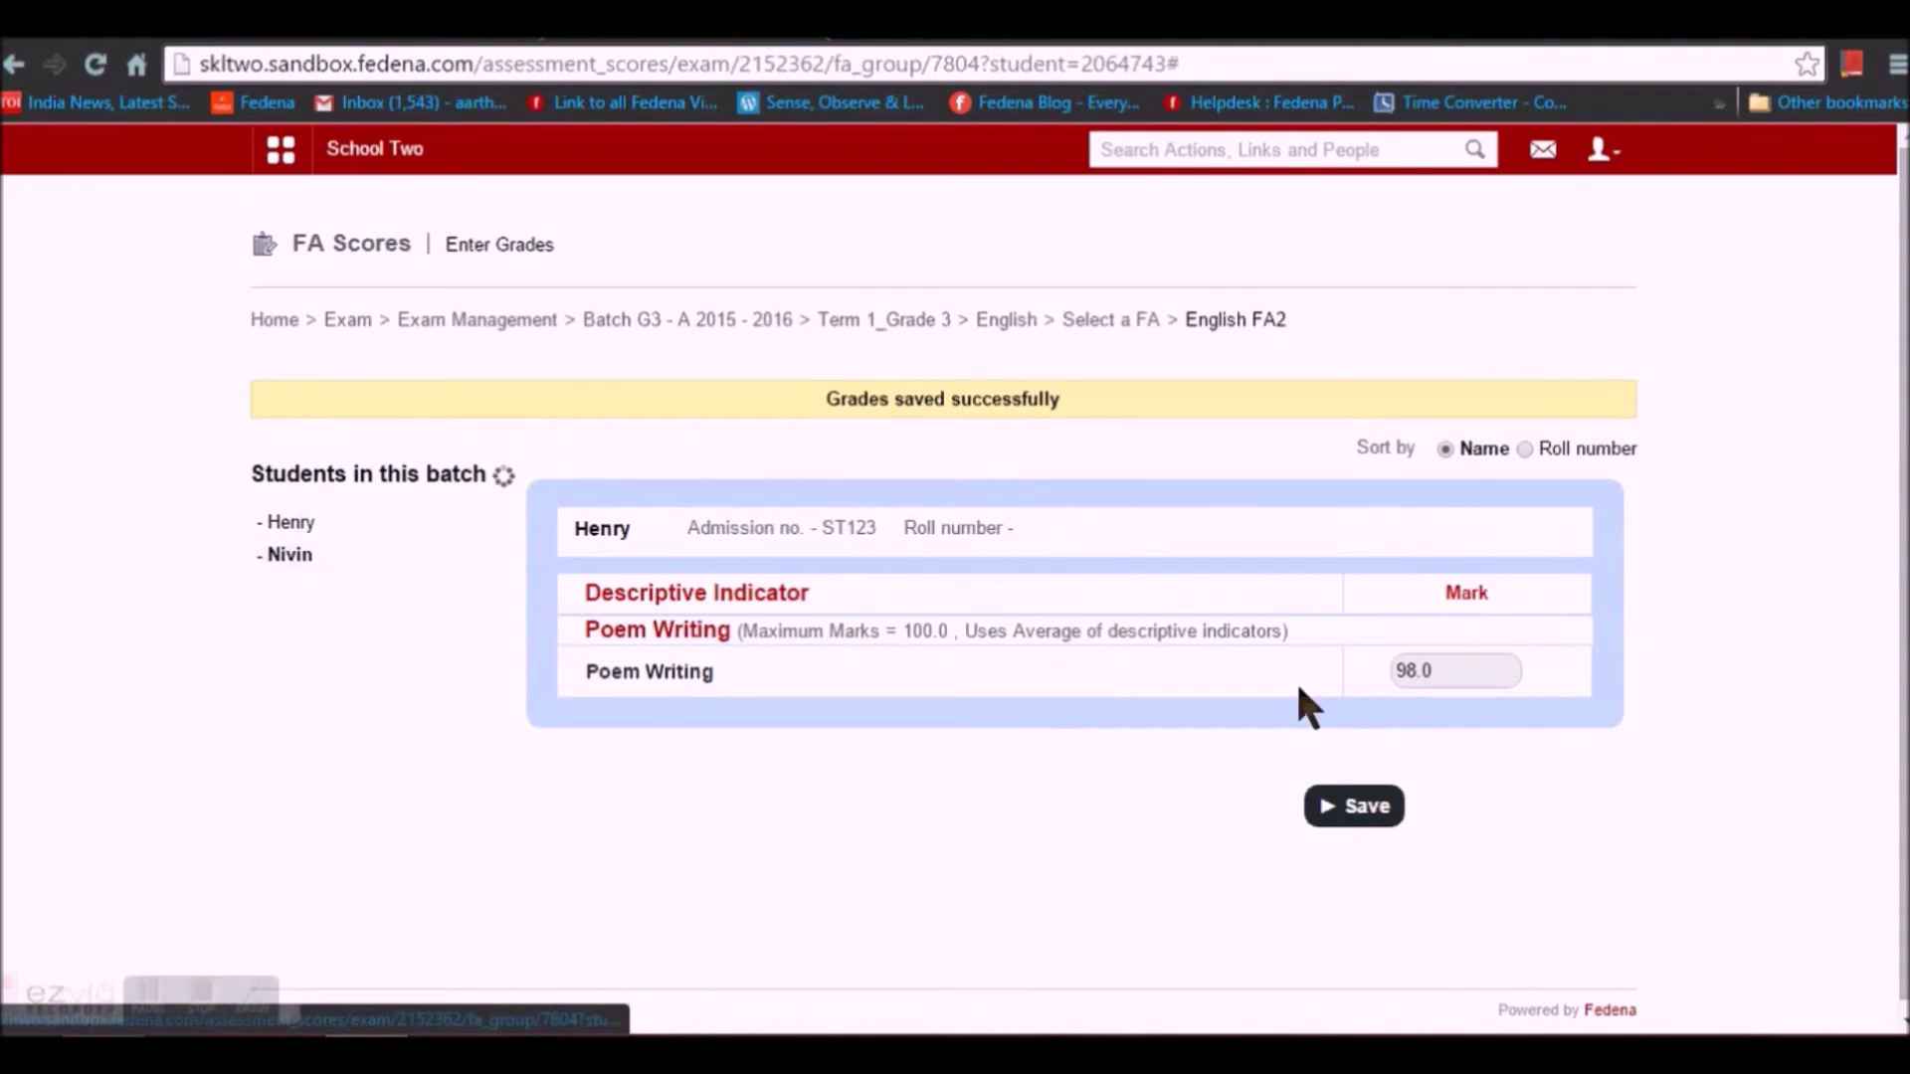
click(1429, 669)
text(77)
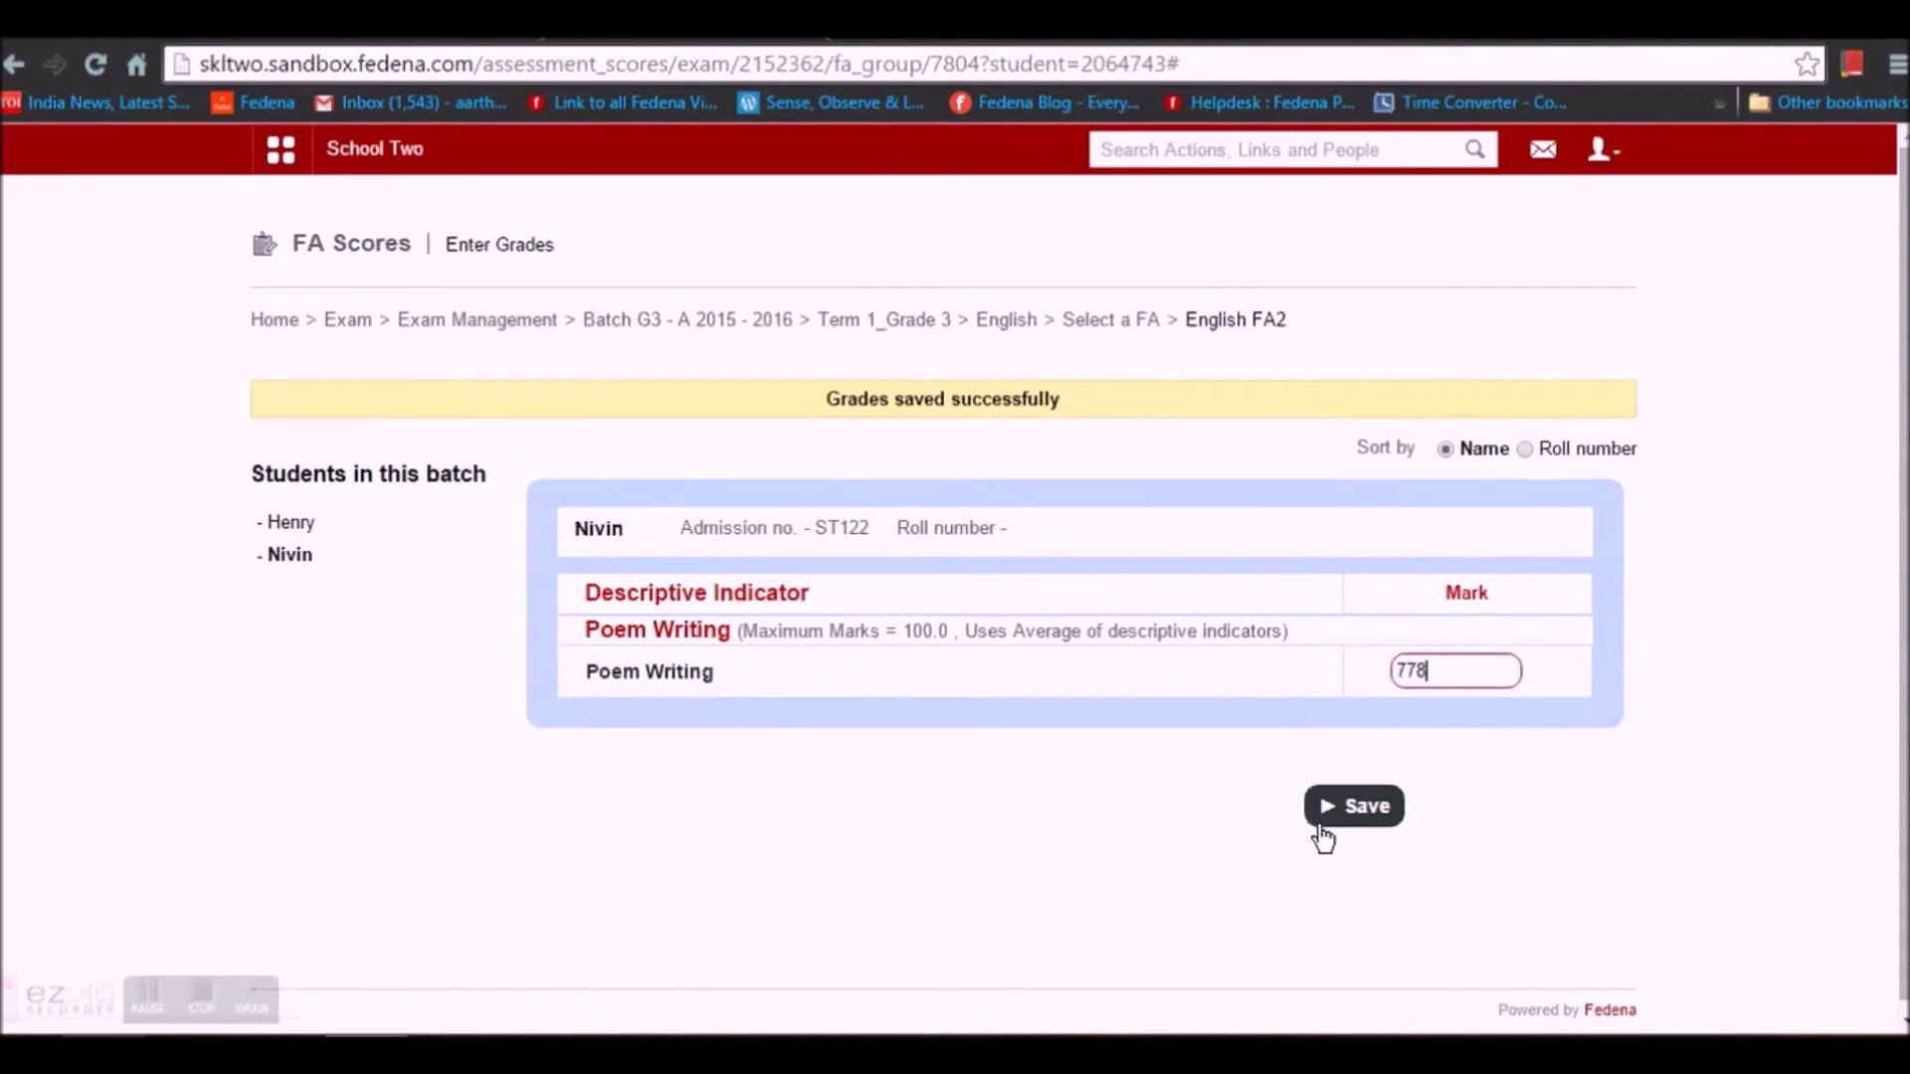
click(1334, 806)
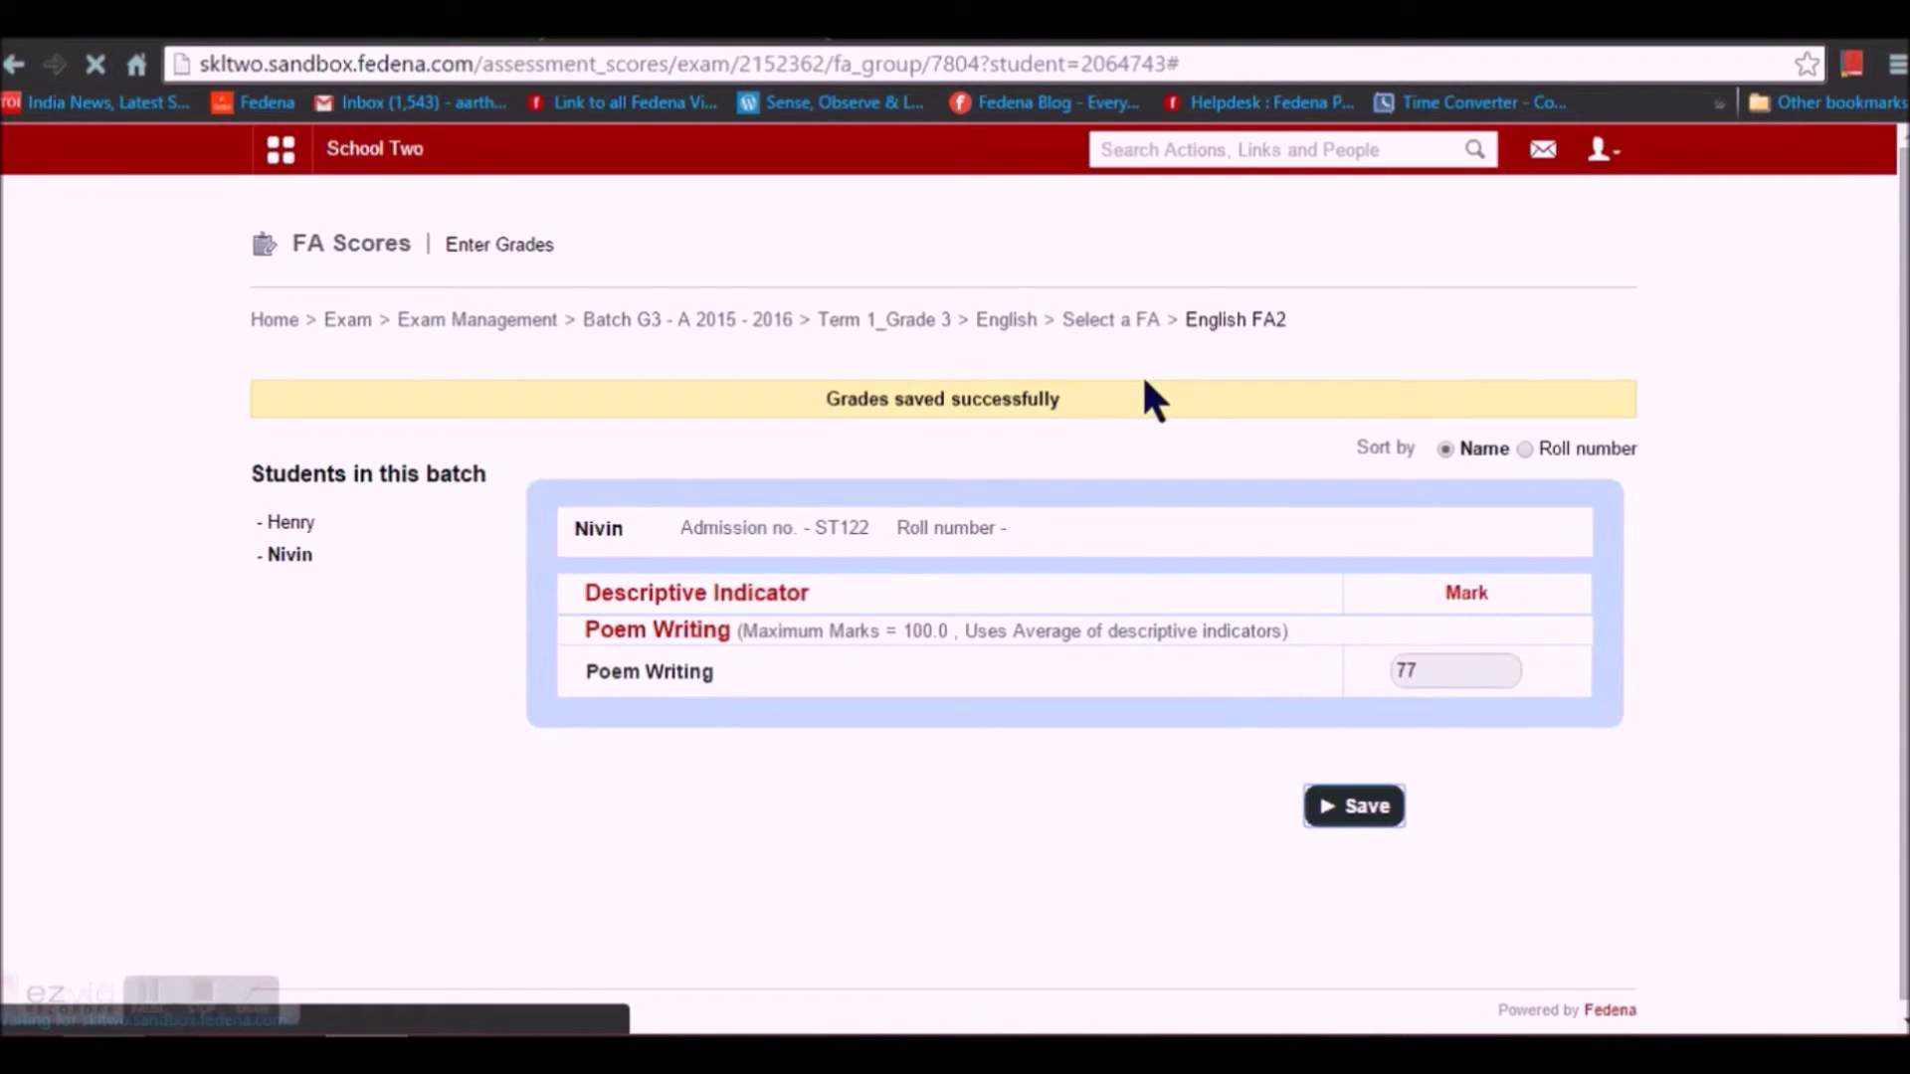
click(1112, 319)
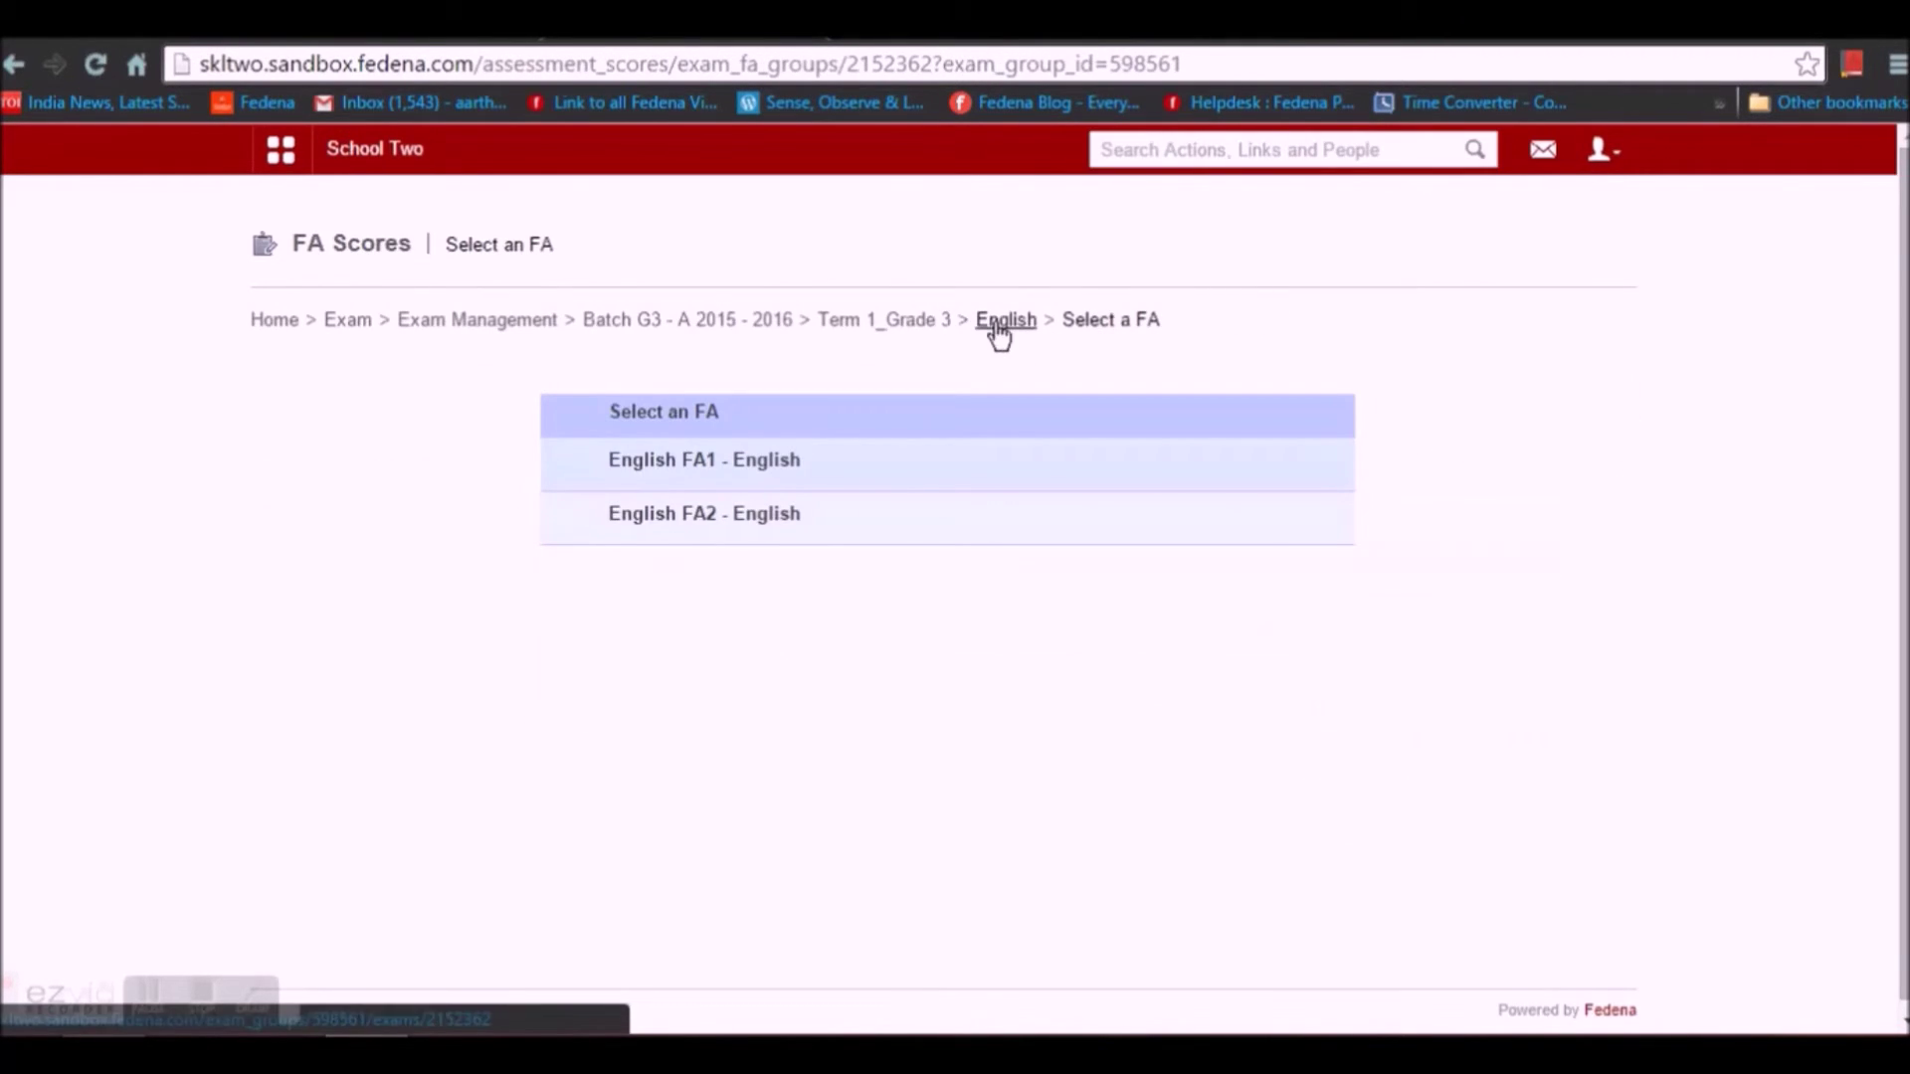
click(997, 320)
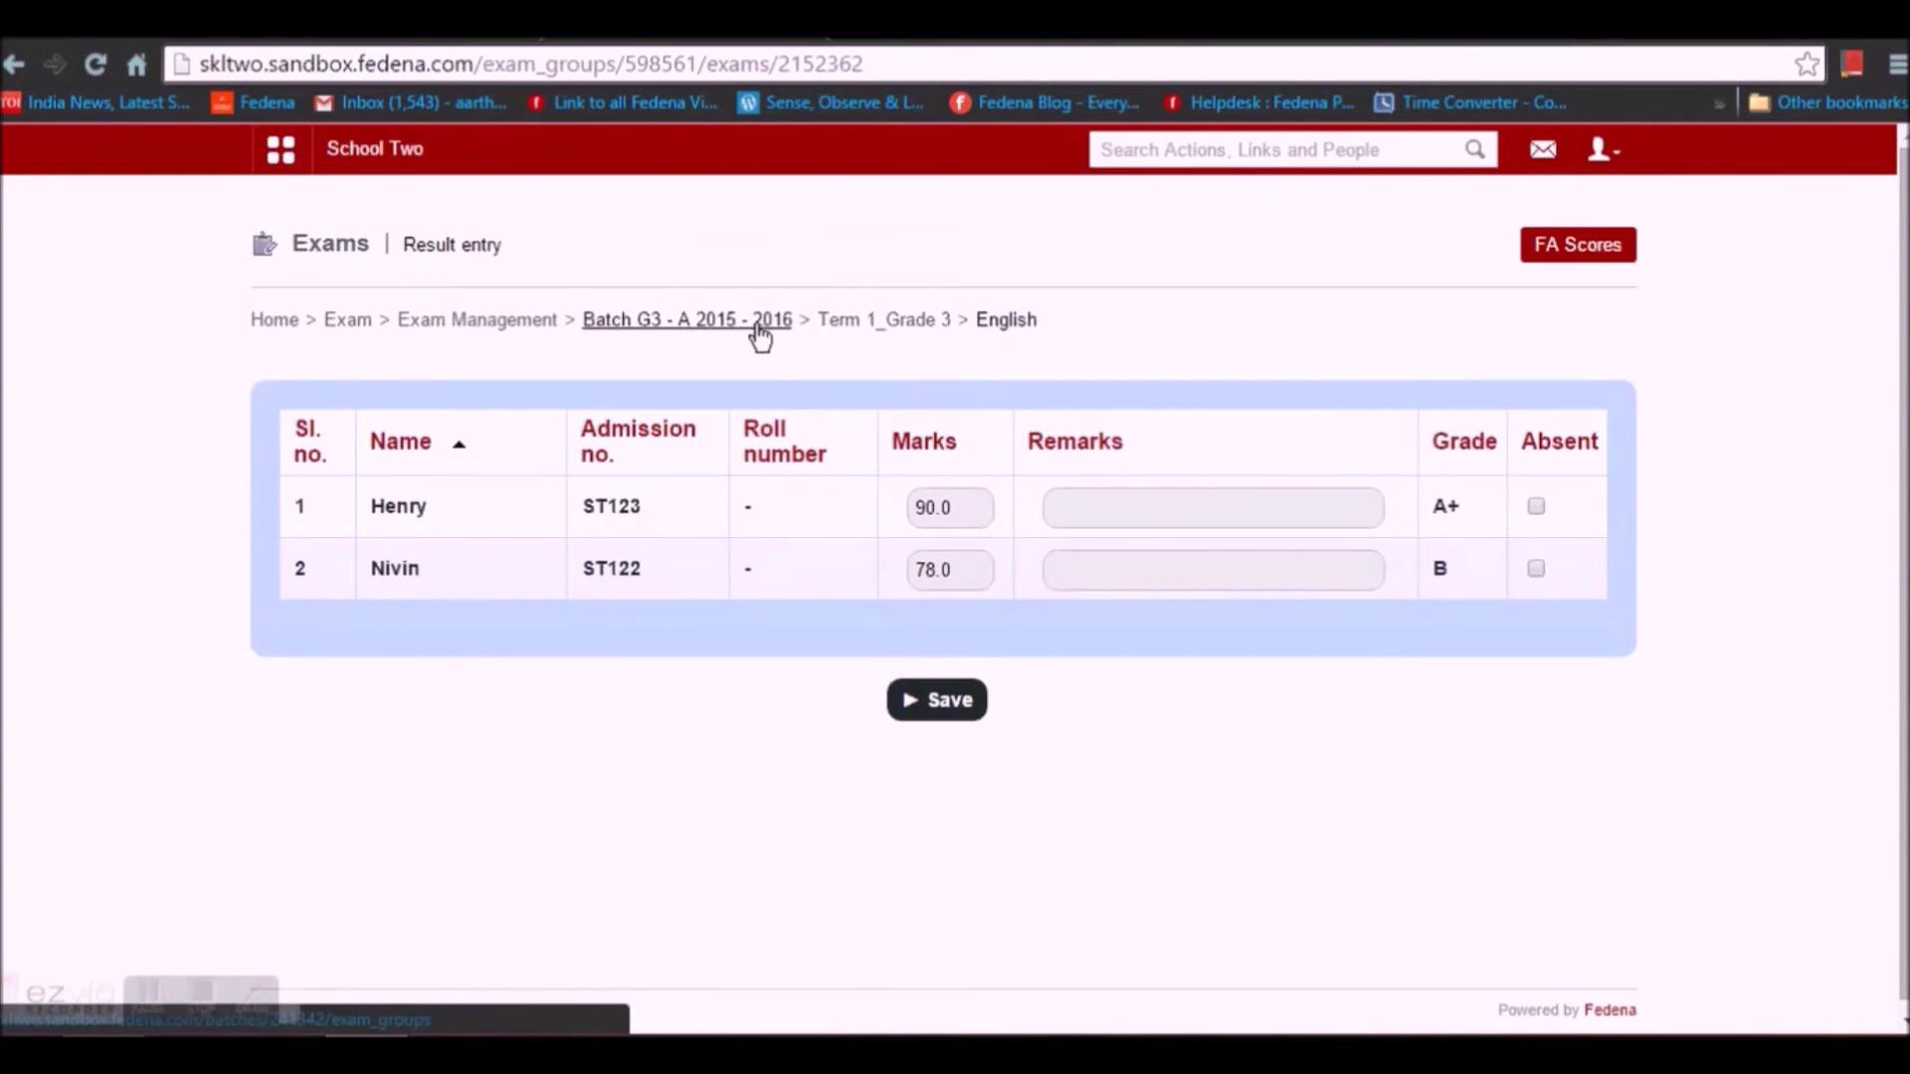
Publish and confirm the Term 2_Grade 3 results, then open Co-Scholastic result entry.
click(758, 324)
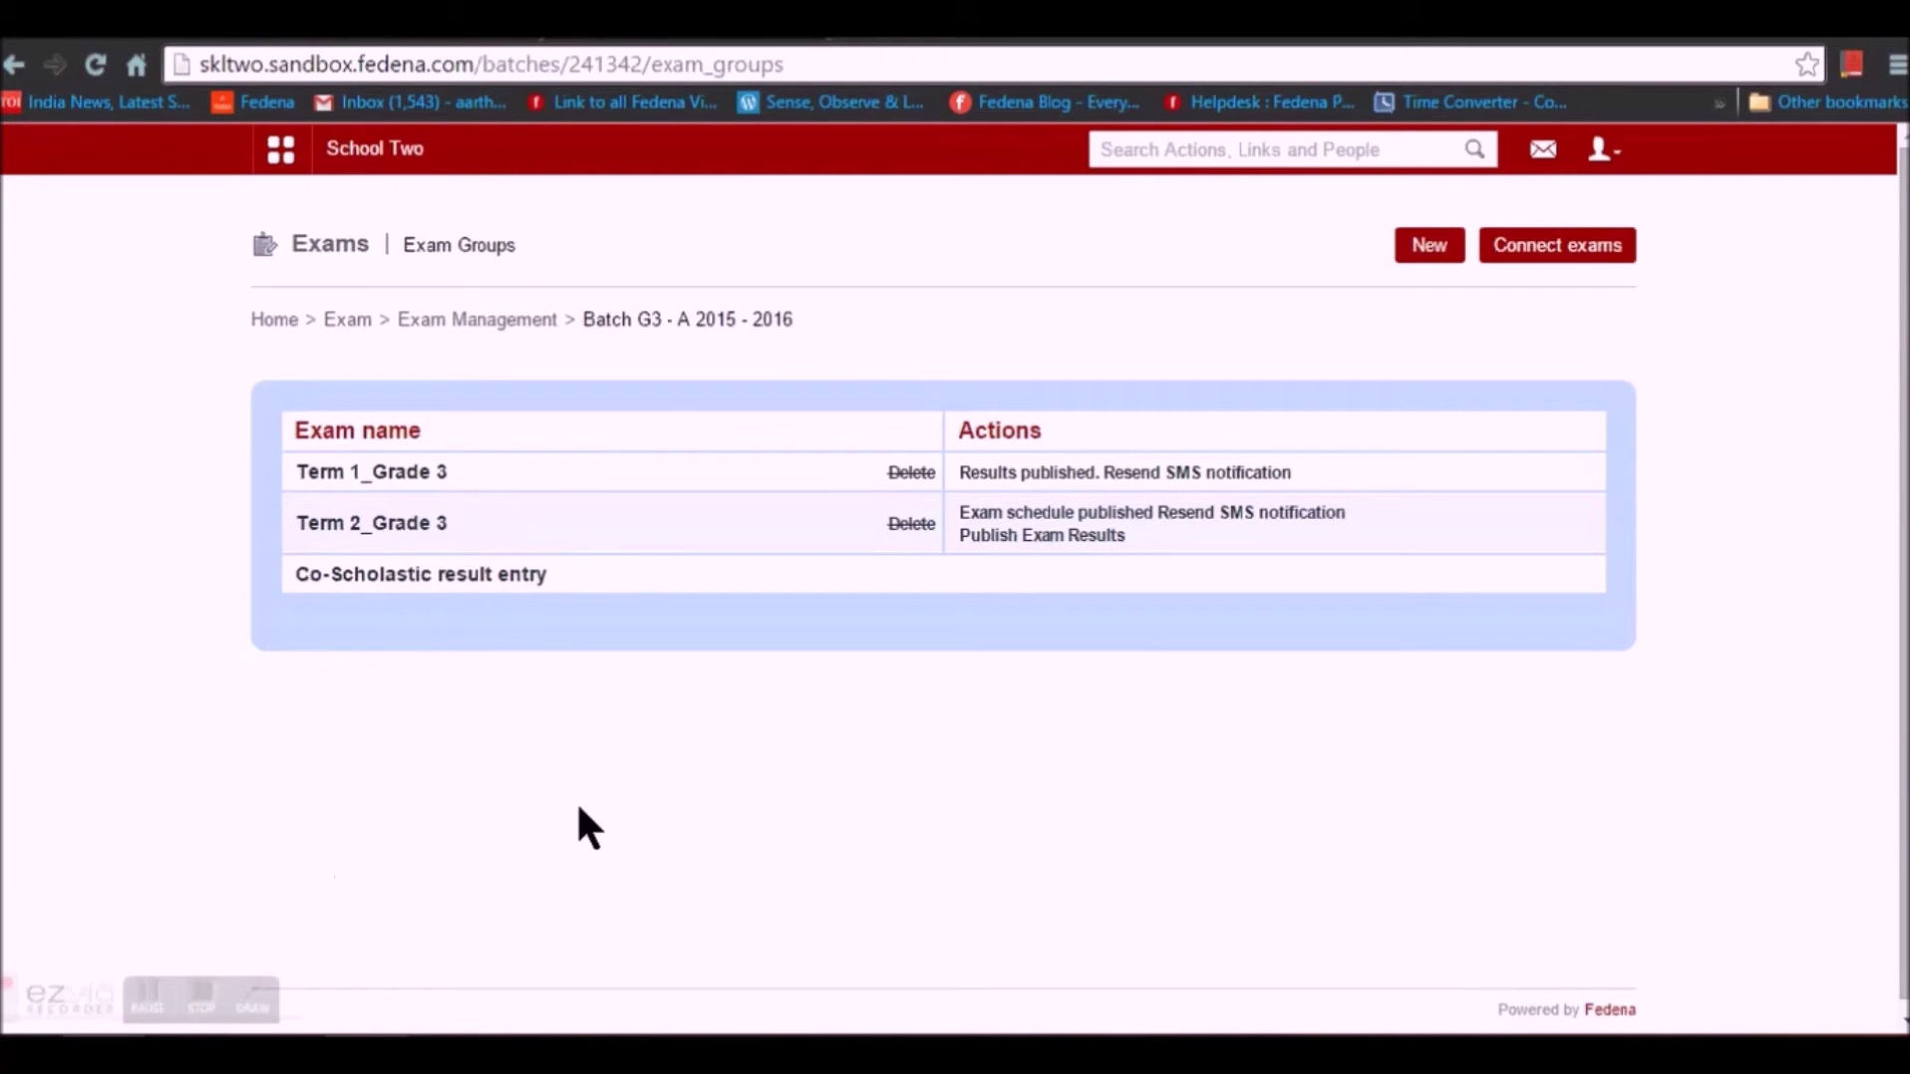
click(1102, 540)
click(1043, 241)
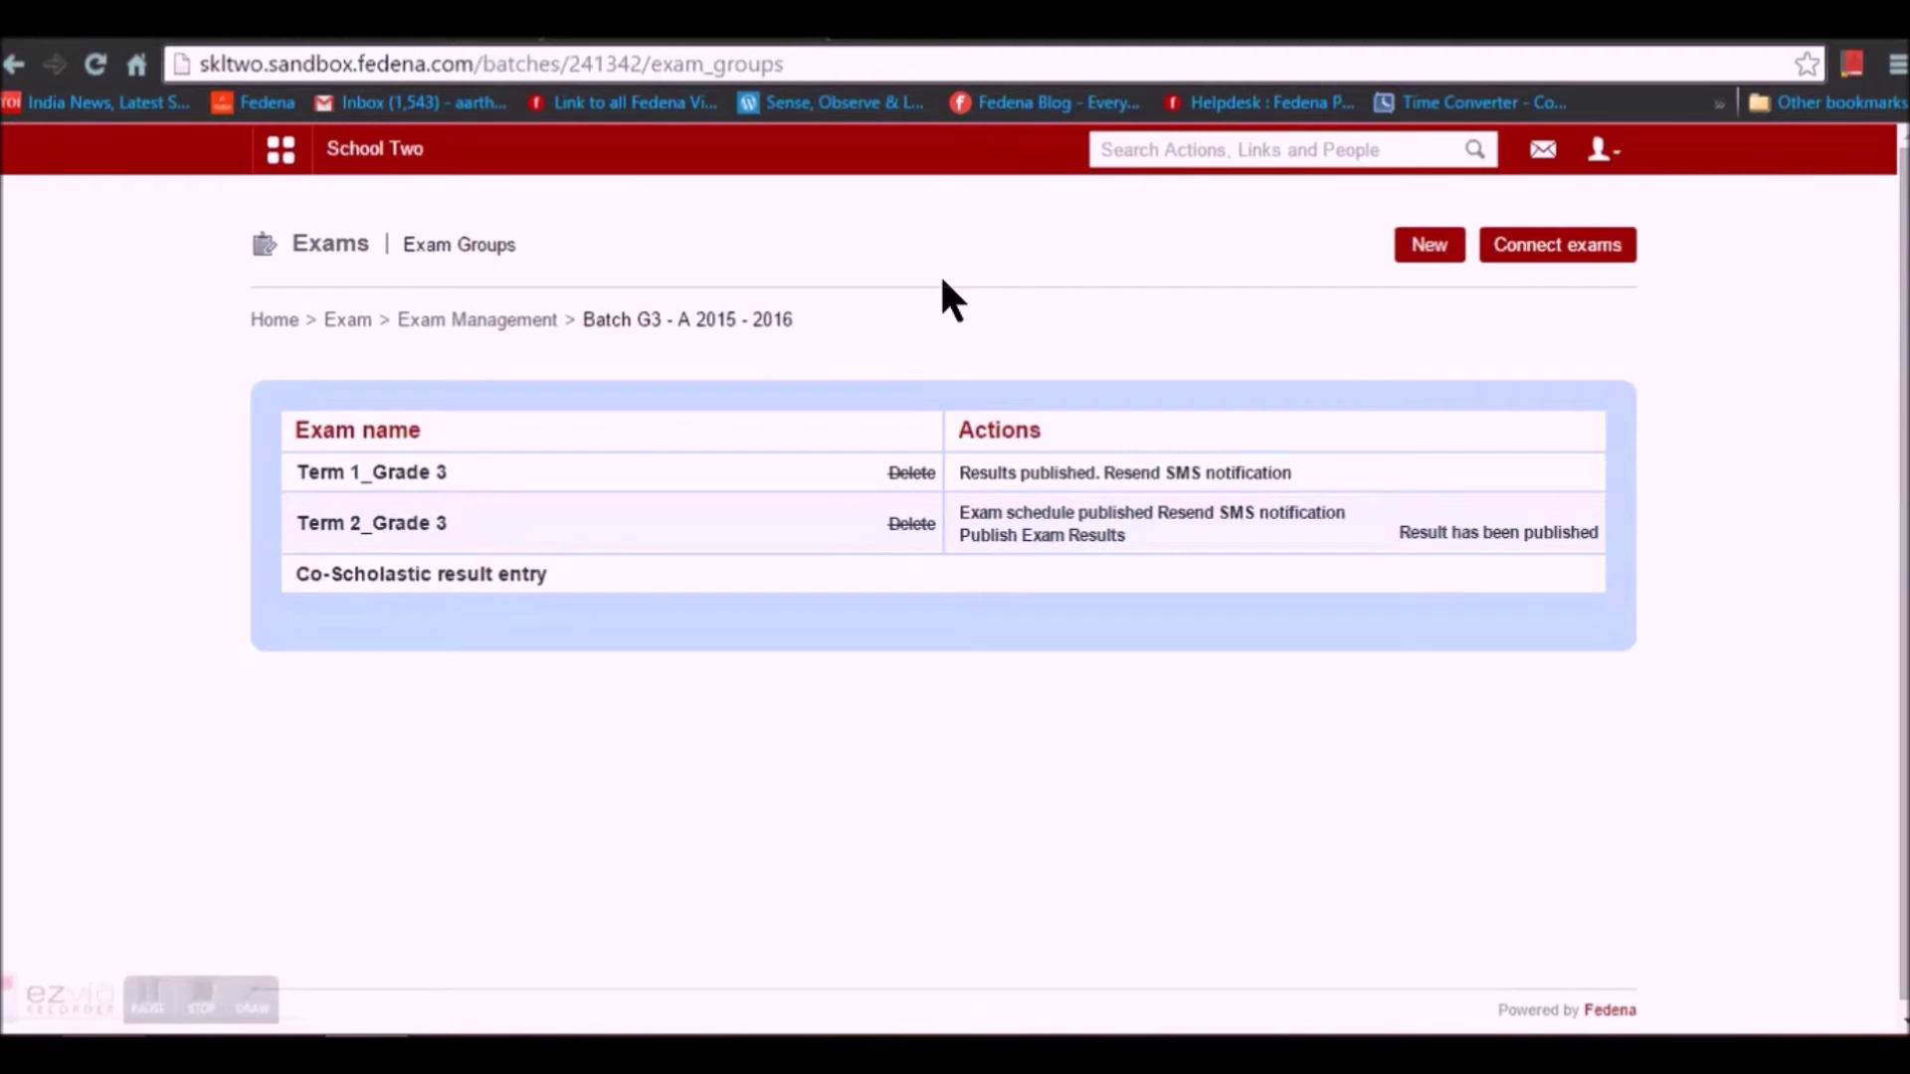
click(504, 585)
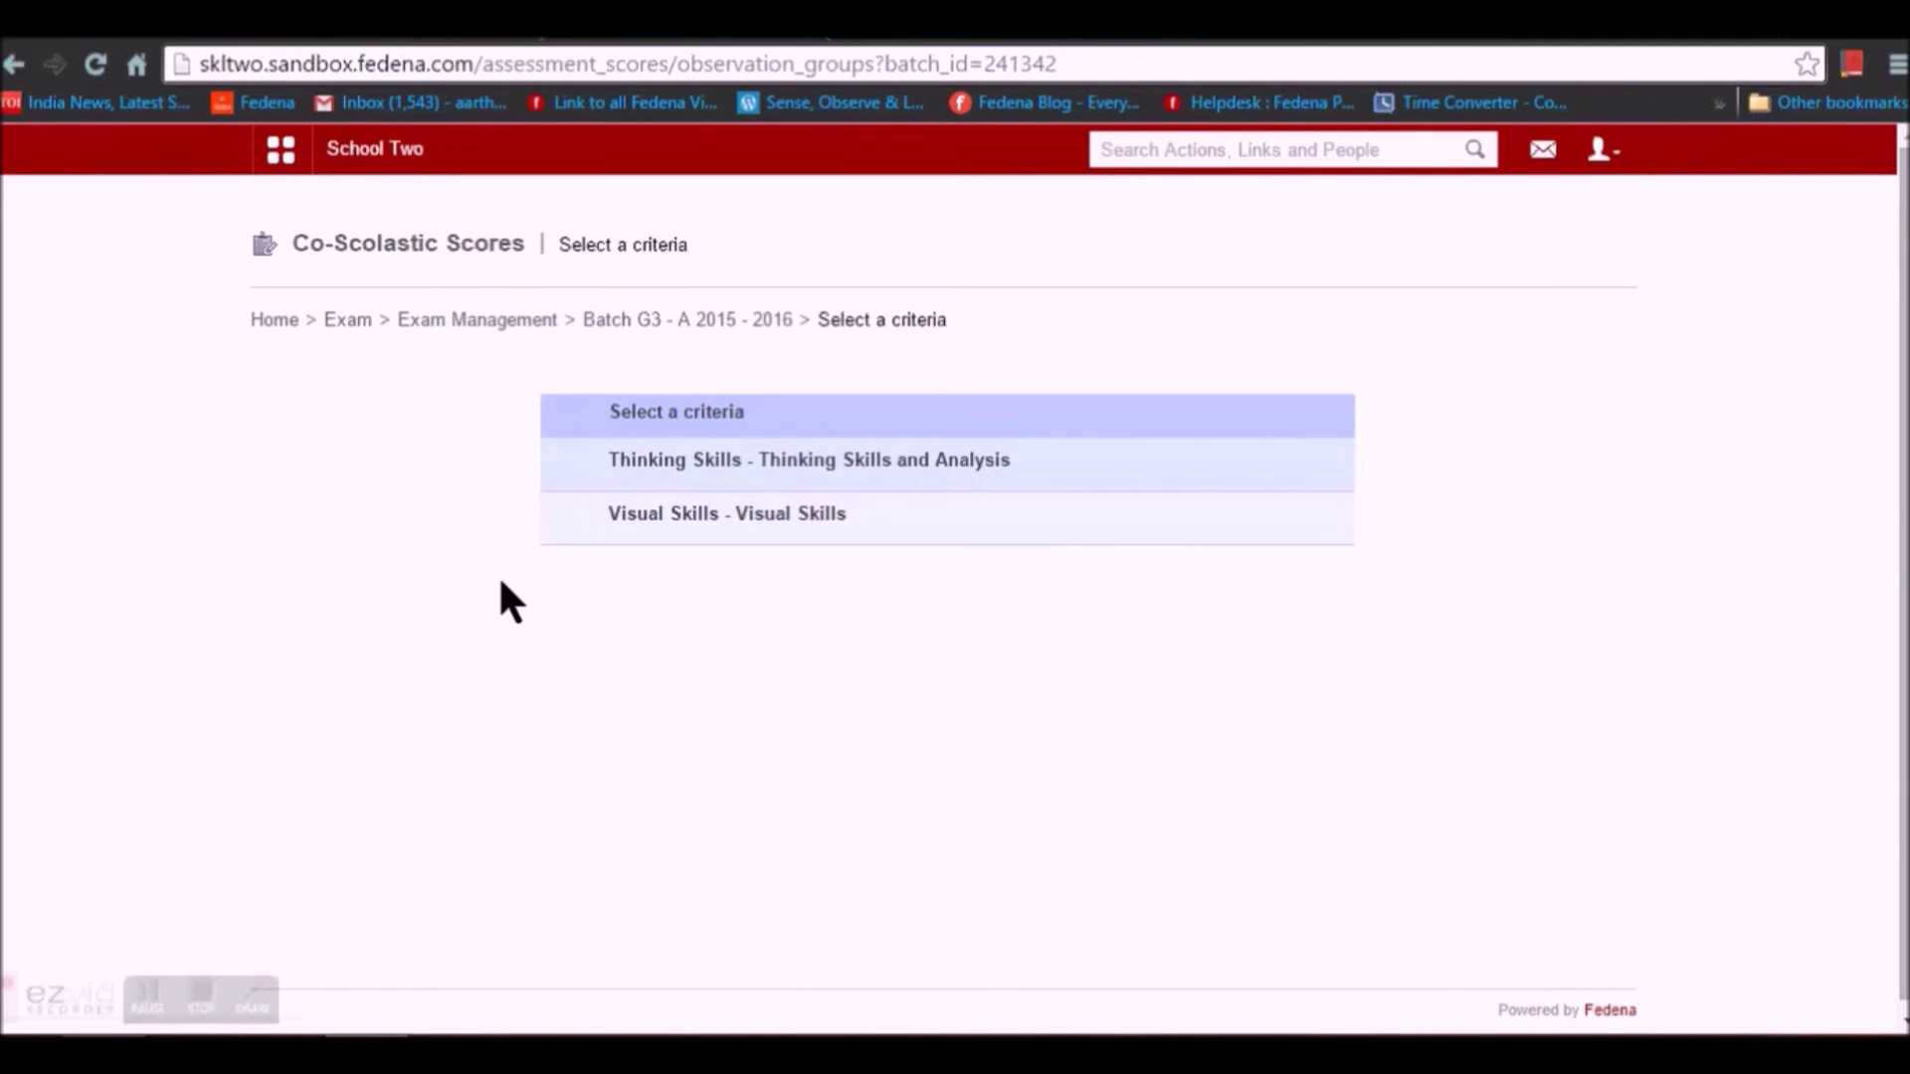
Save a Thinking Skills grade point of 4 for both students.
click(732, 453)
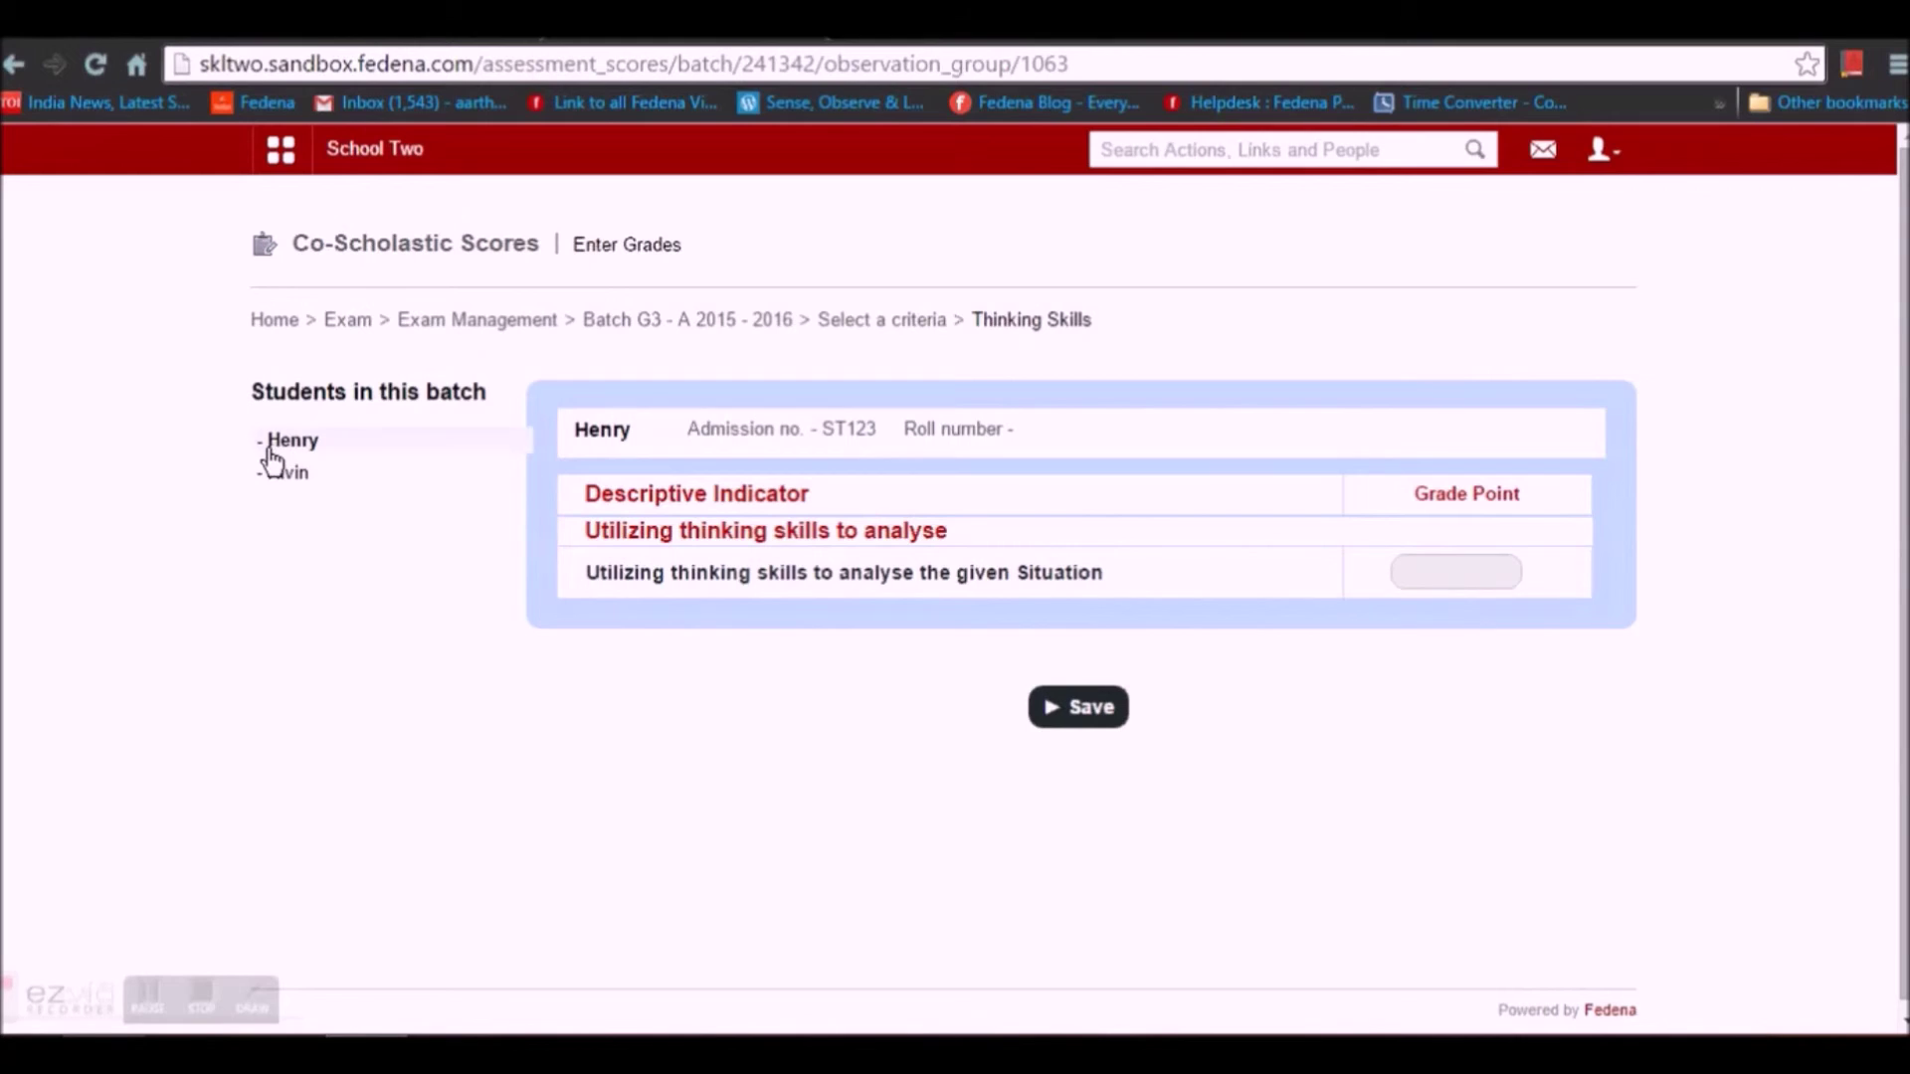
click(1465, 579)
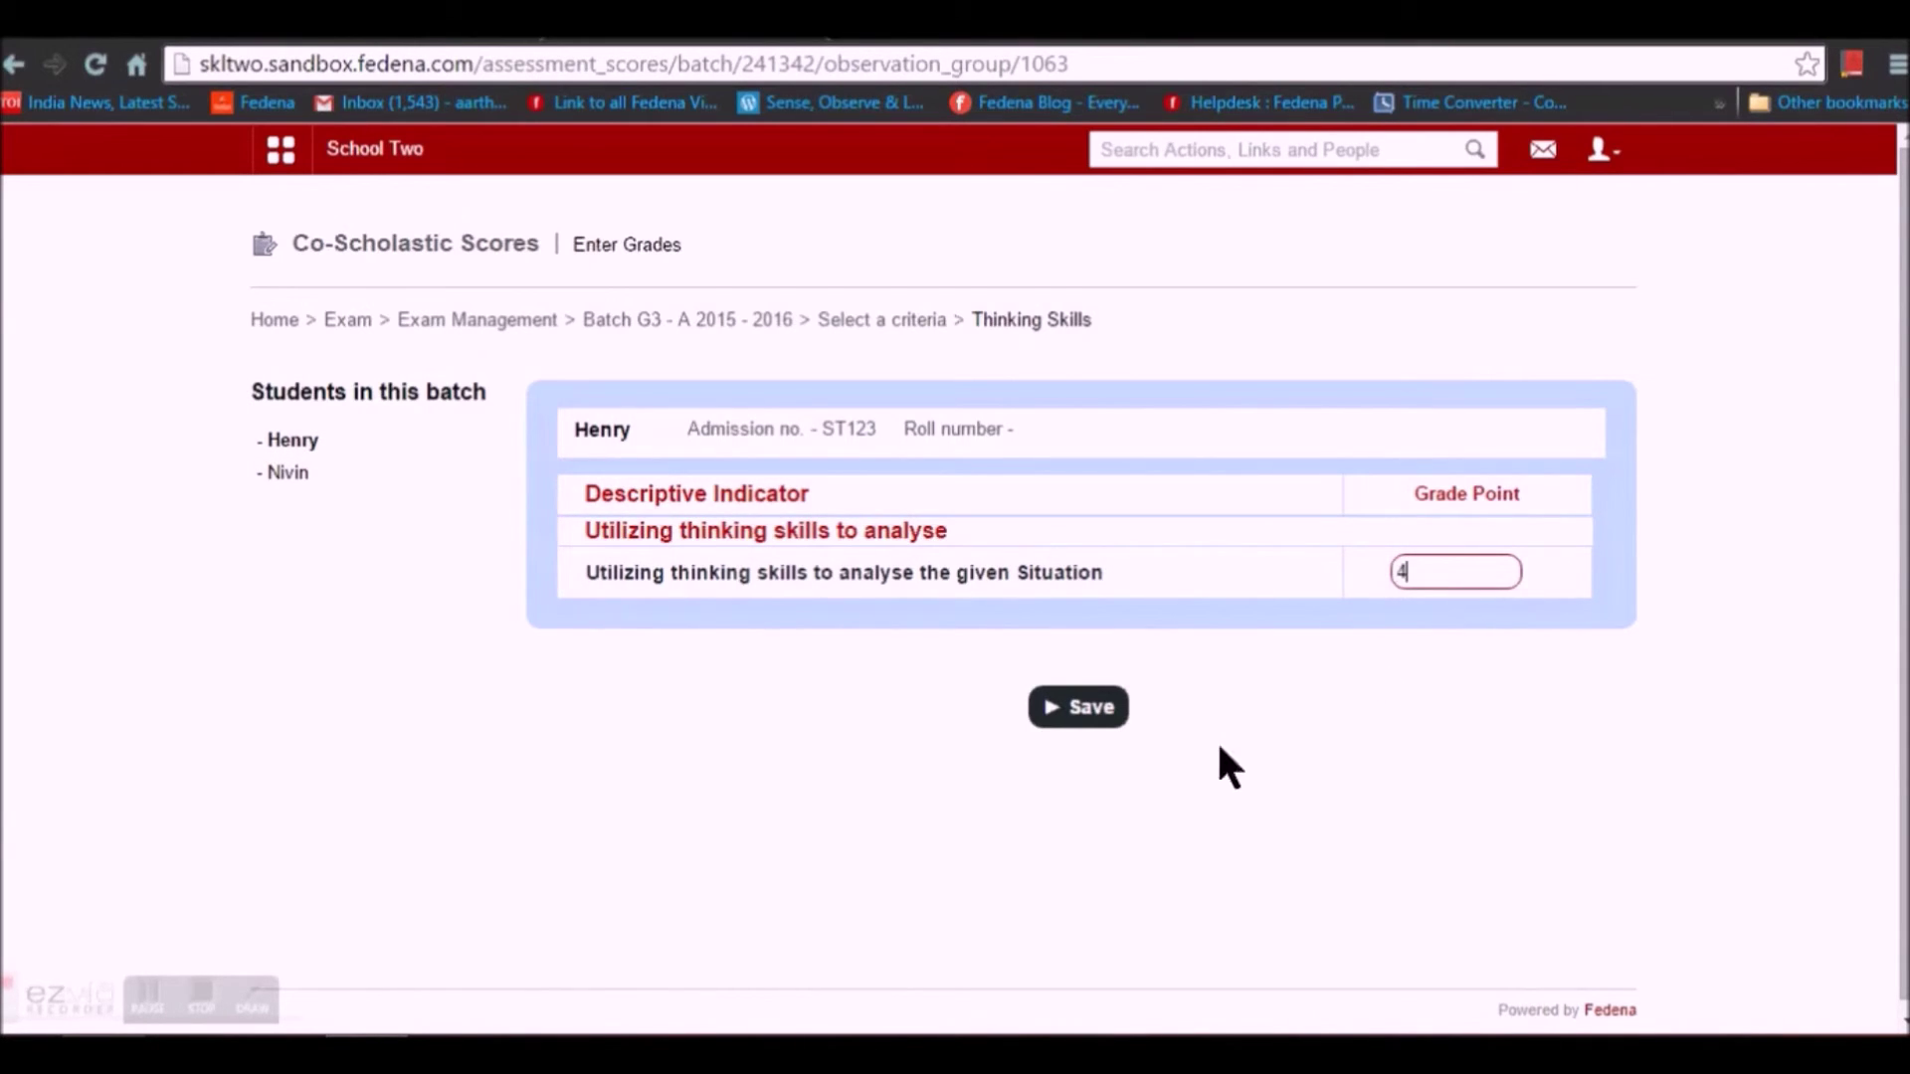
click(1087, 707)
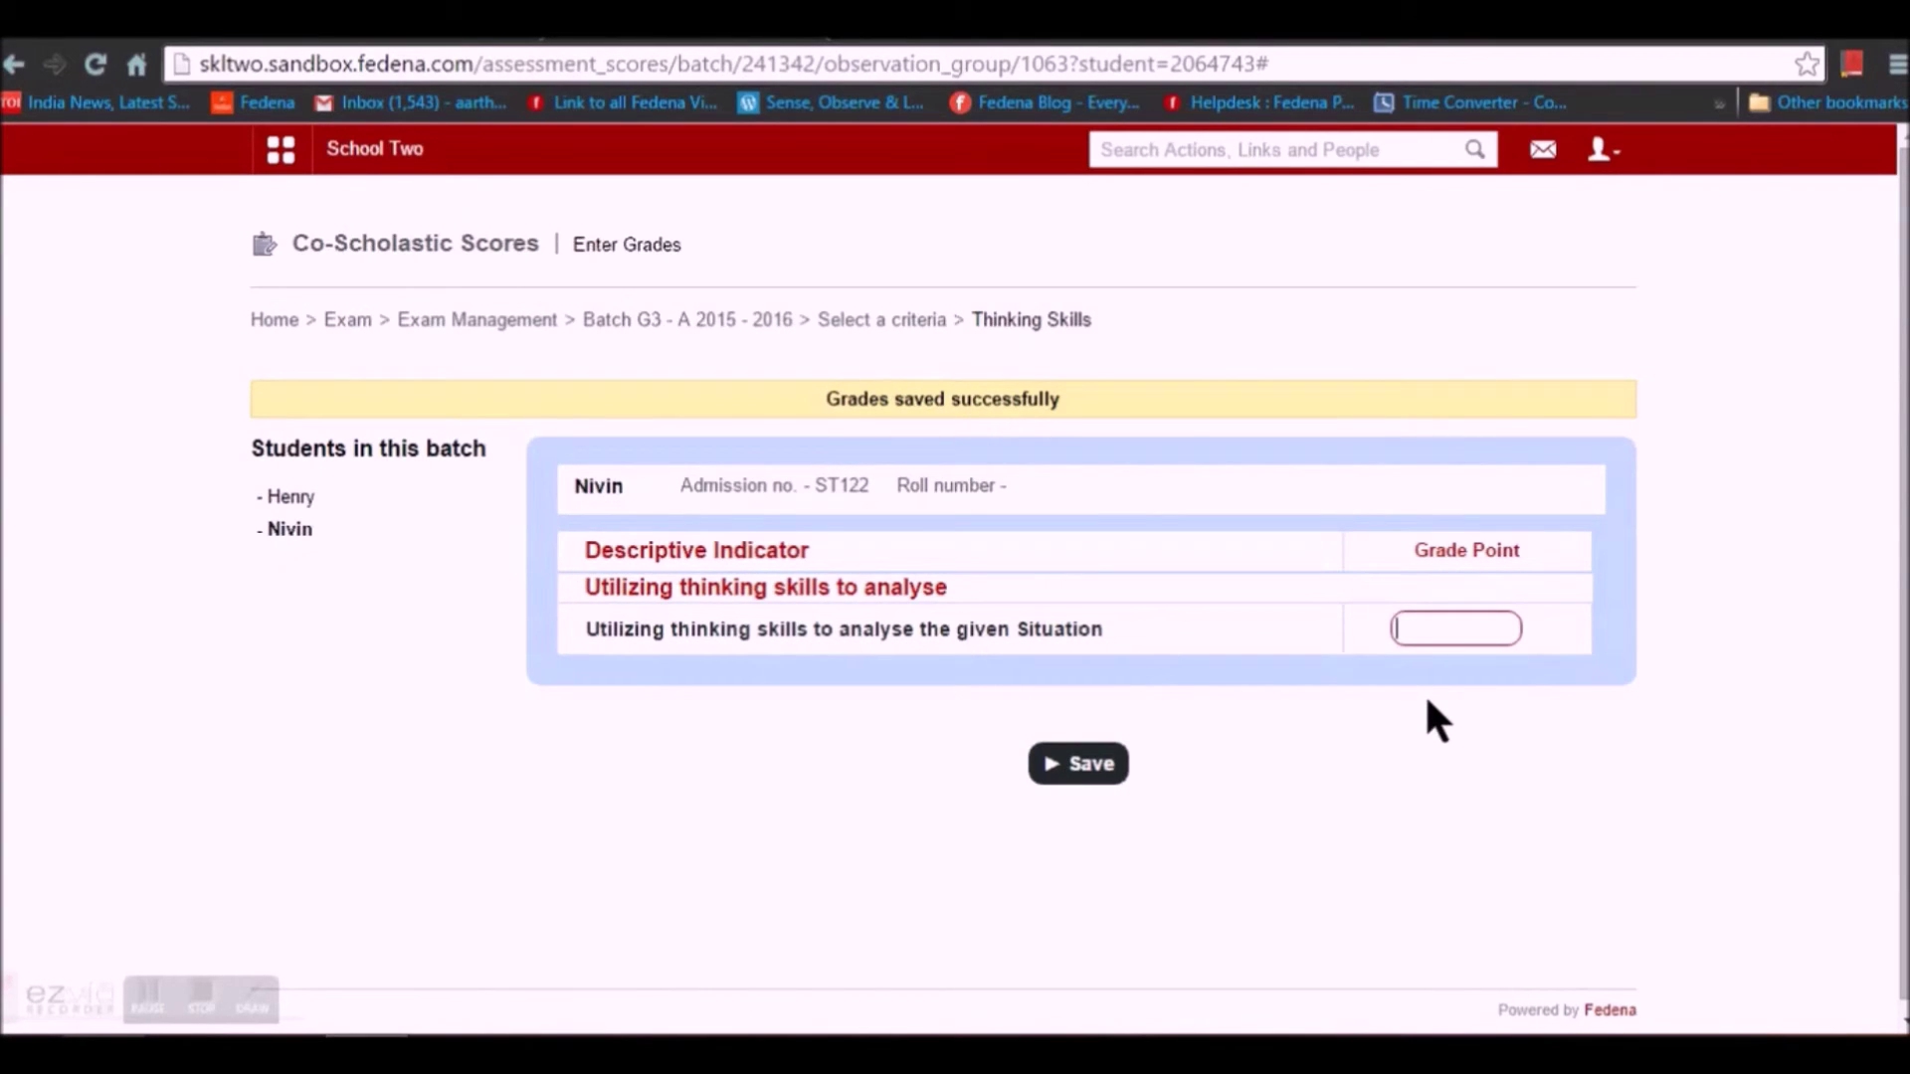
text(4)
click(1102, 760)
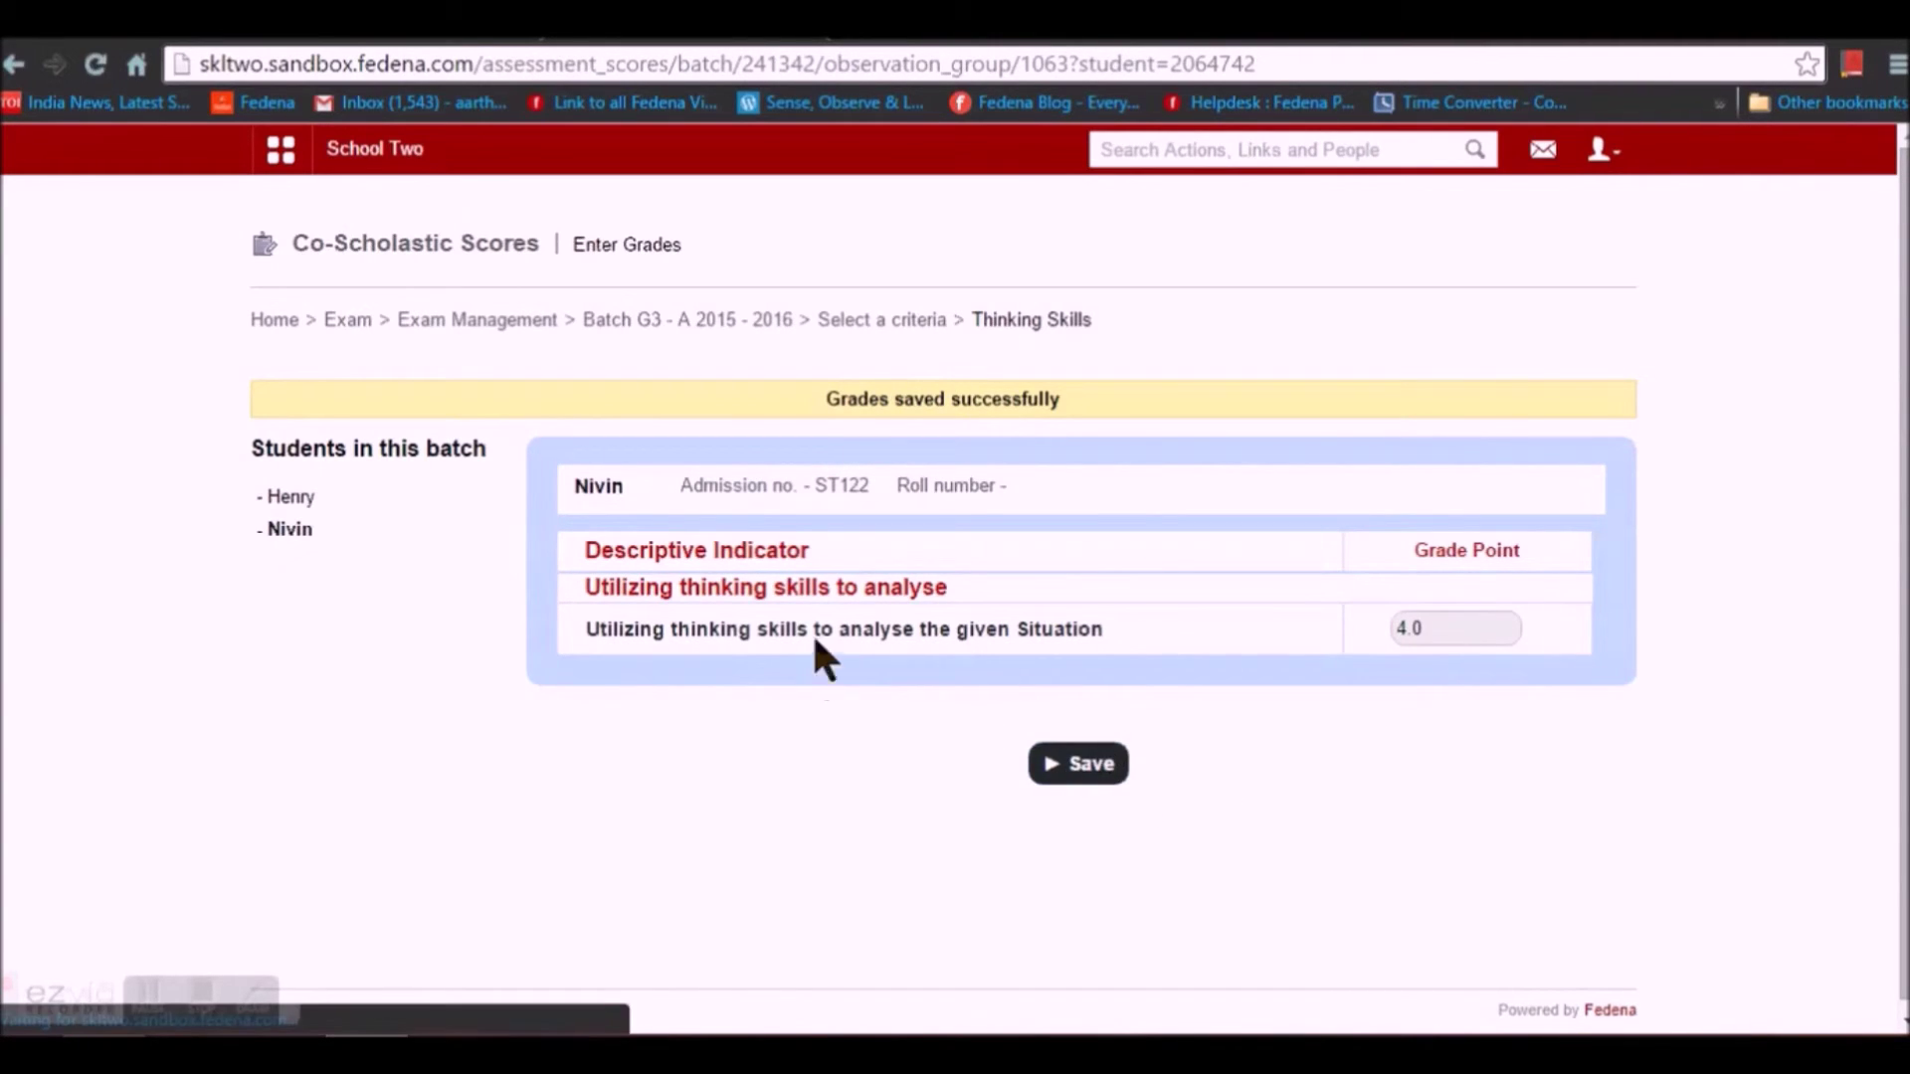
click(915, 320)
Save Visual Skills grade points 3 and 4 for the two students, then return to batch exams.
click(703, 513)
click(1488, 568)
text(3)
click(1072, 729)
click(286, 474)
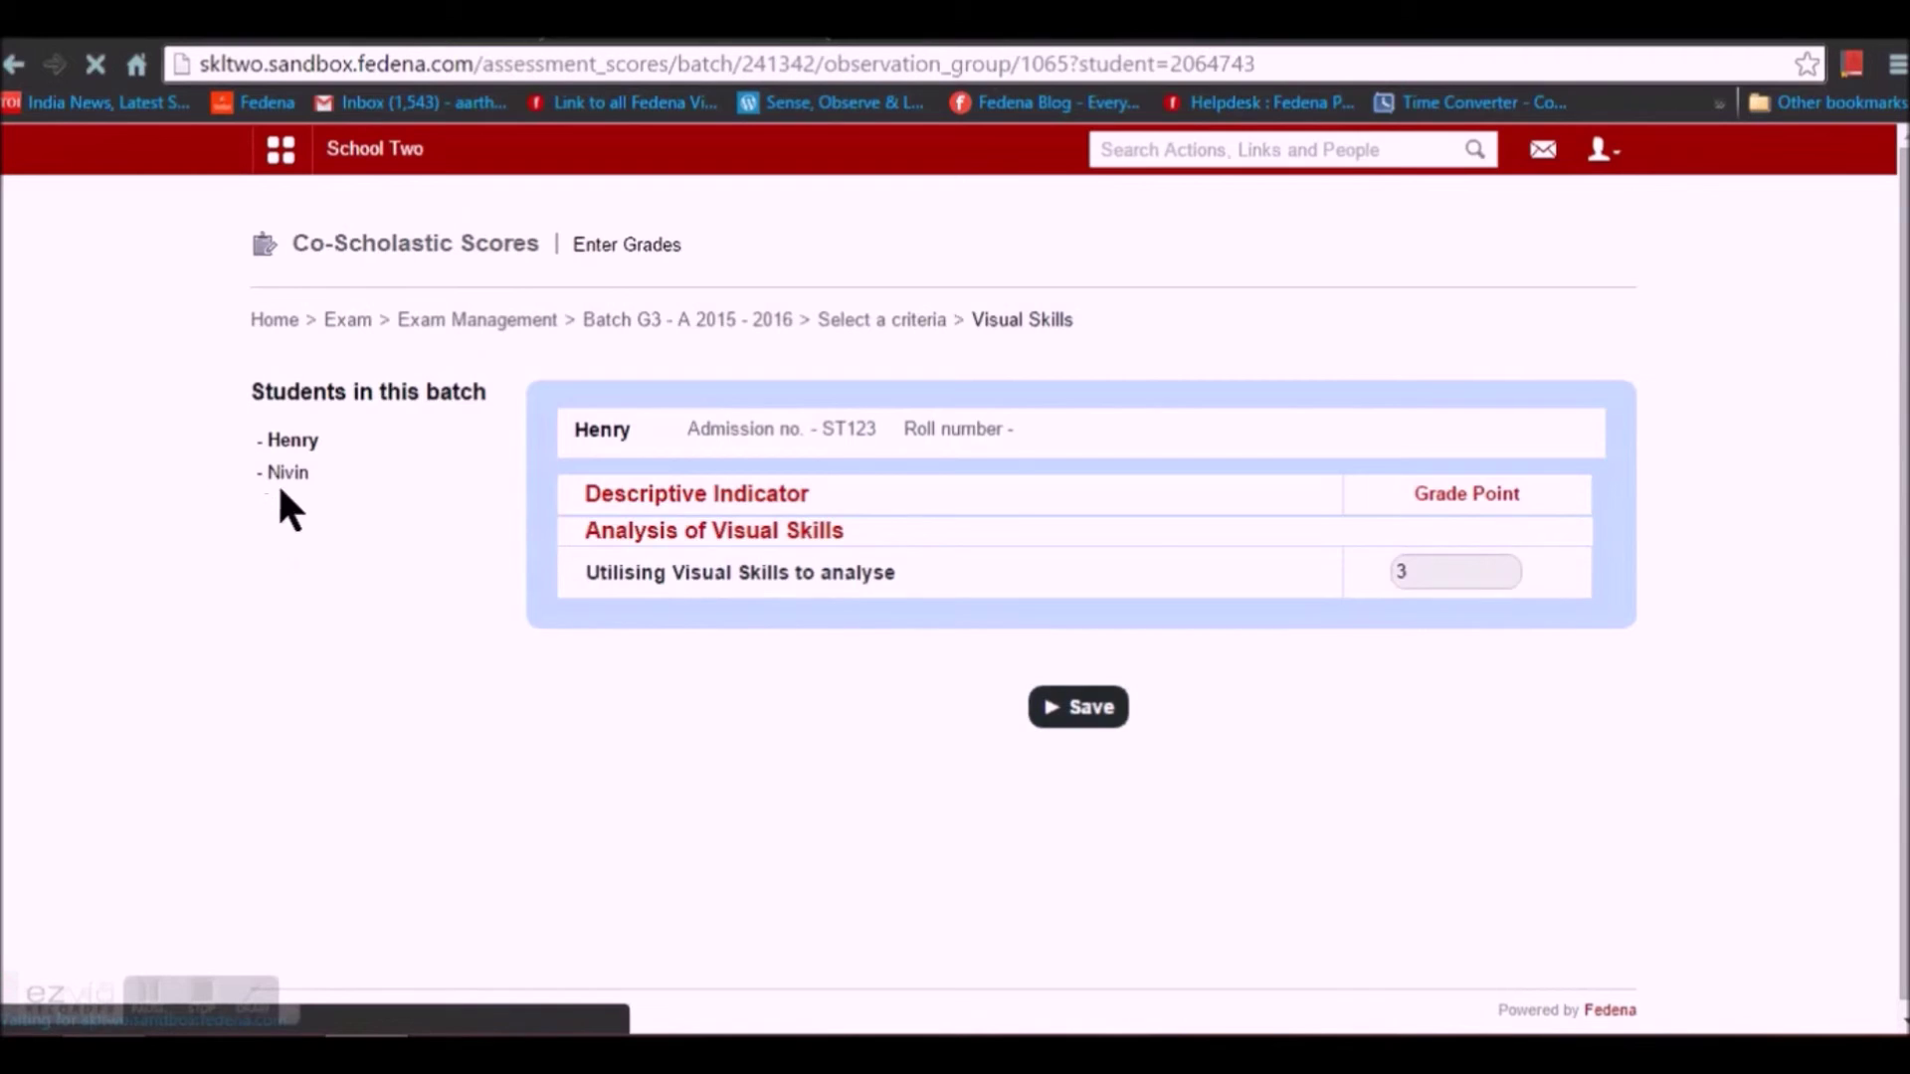
click(1471, 623)
text(4)
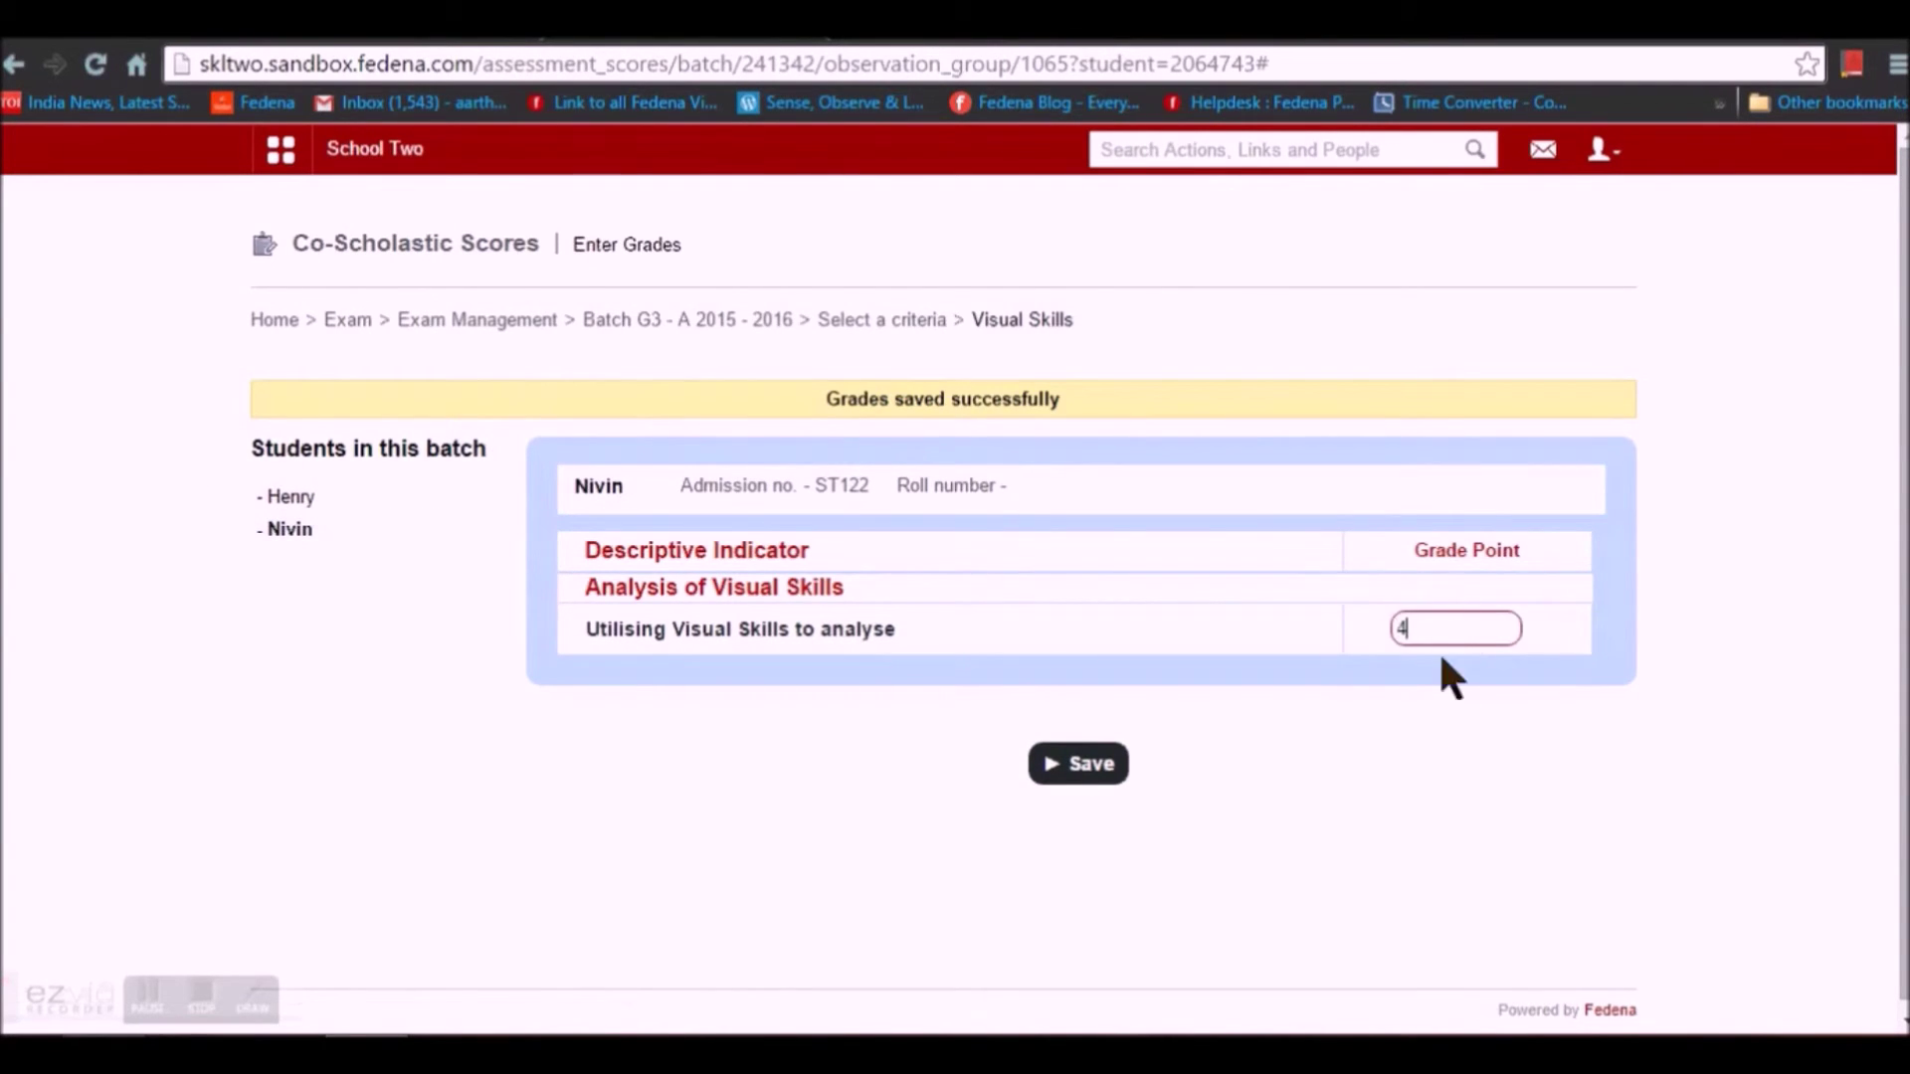
click(1085, 763)
click(877, 322)
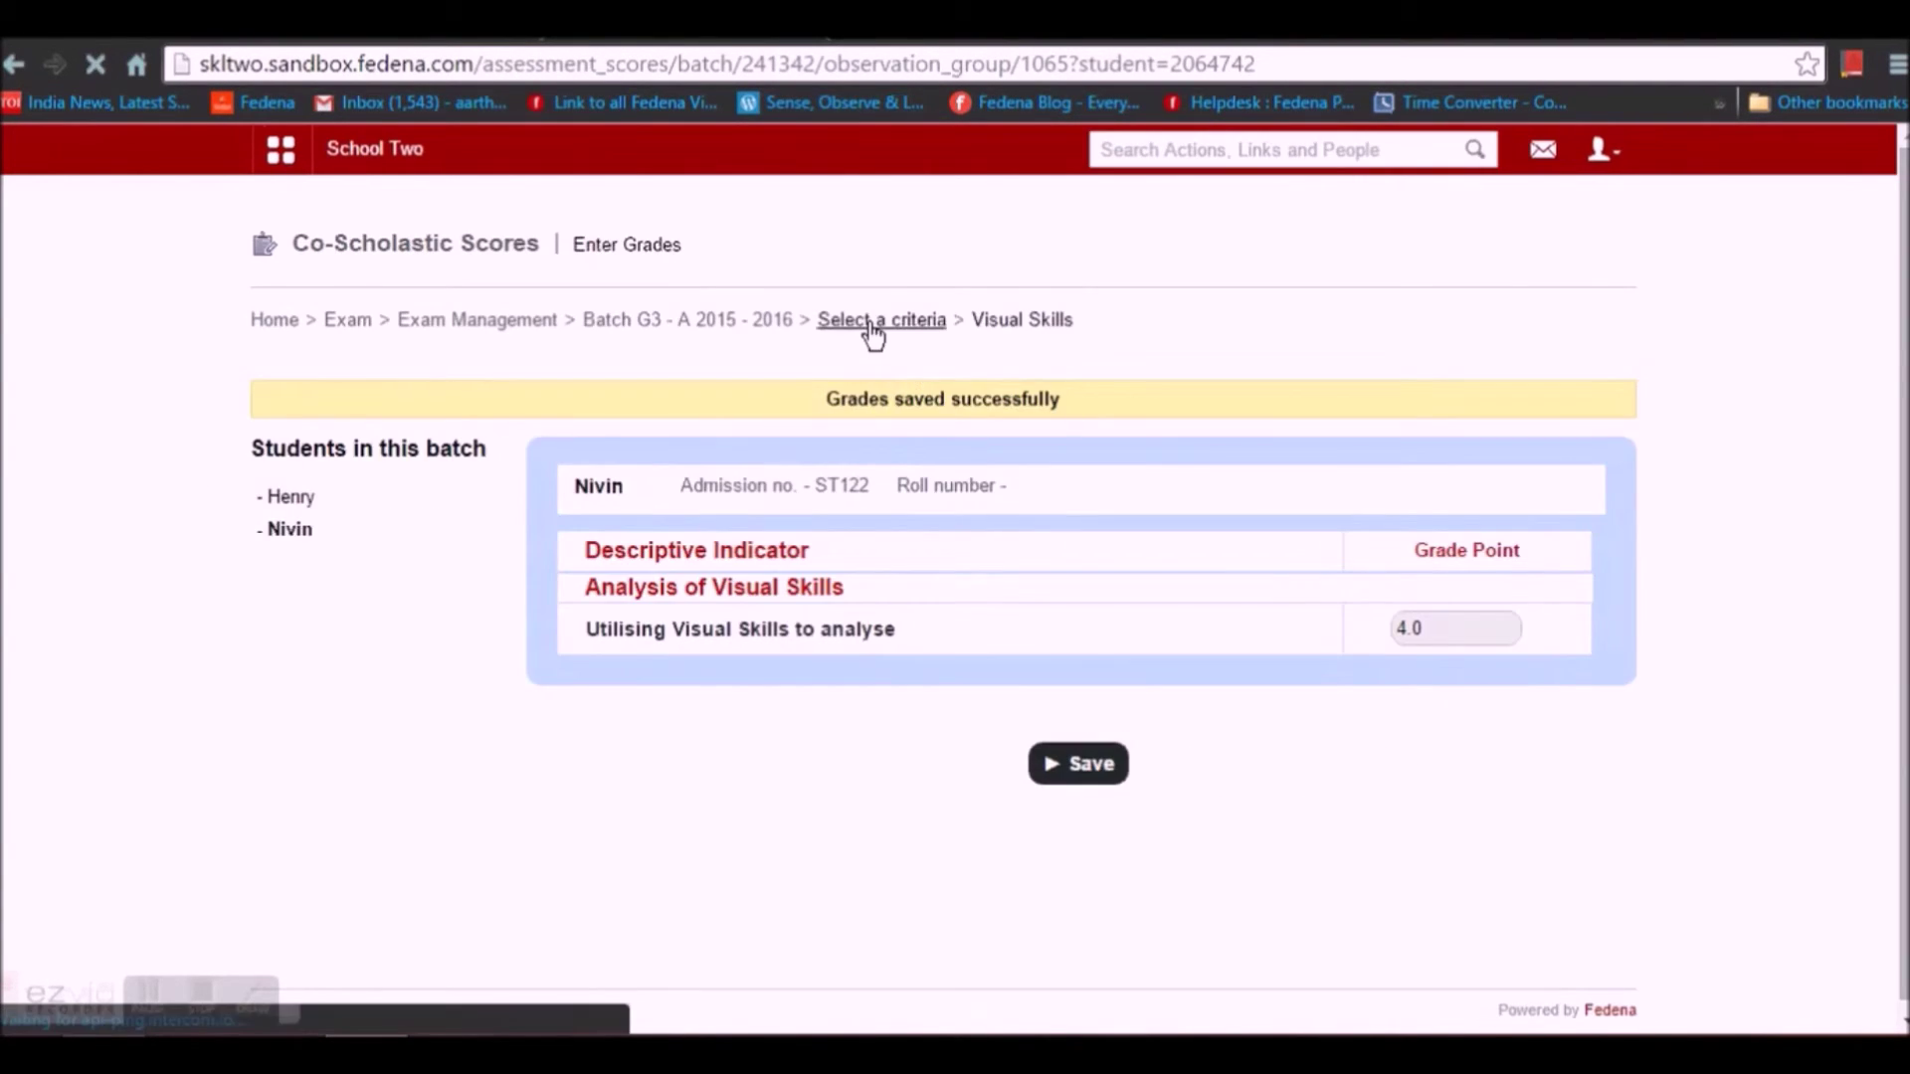
click(705, 320)
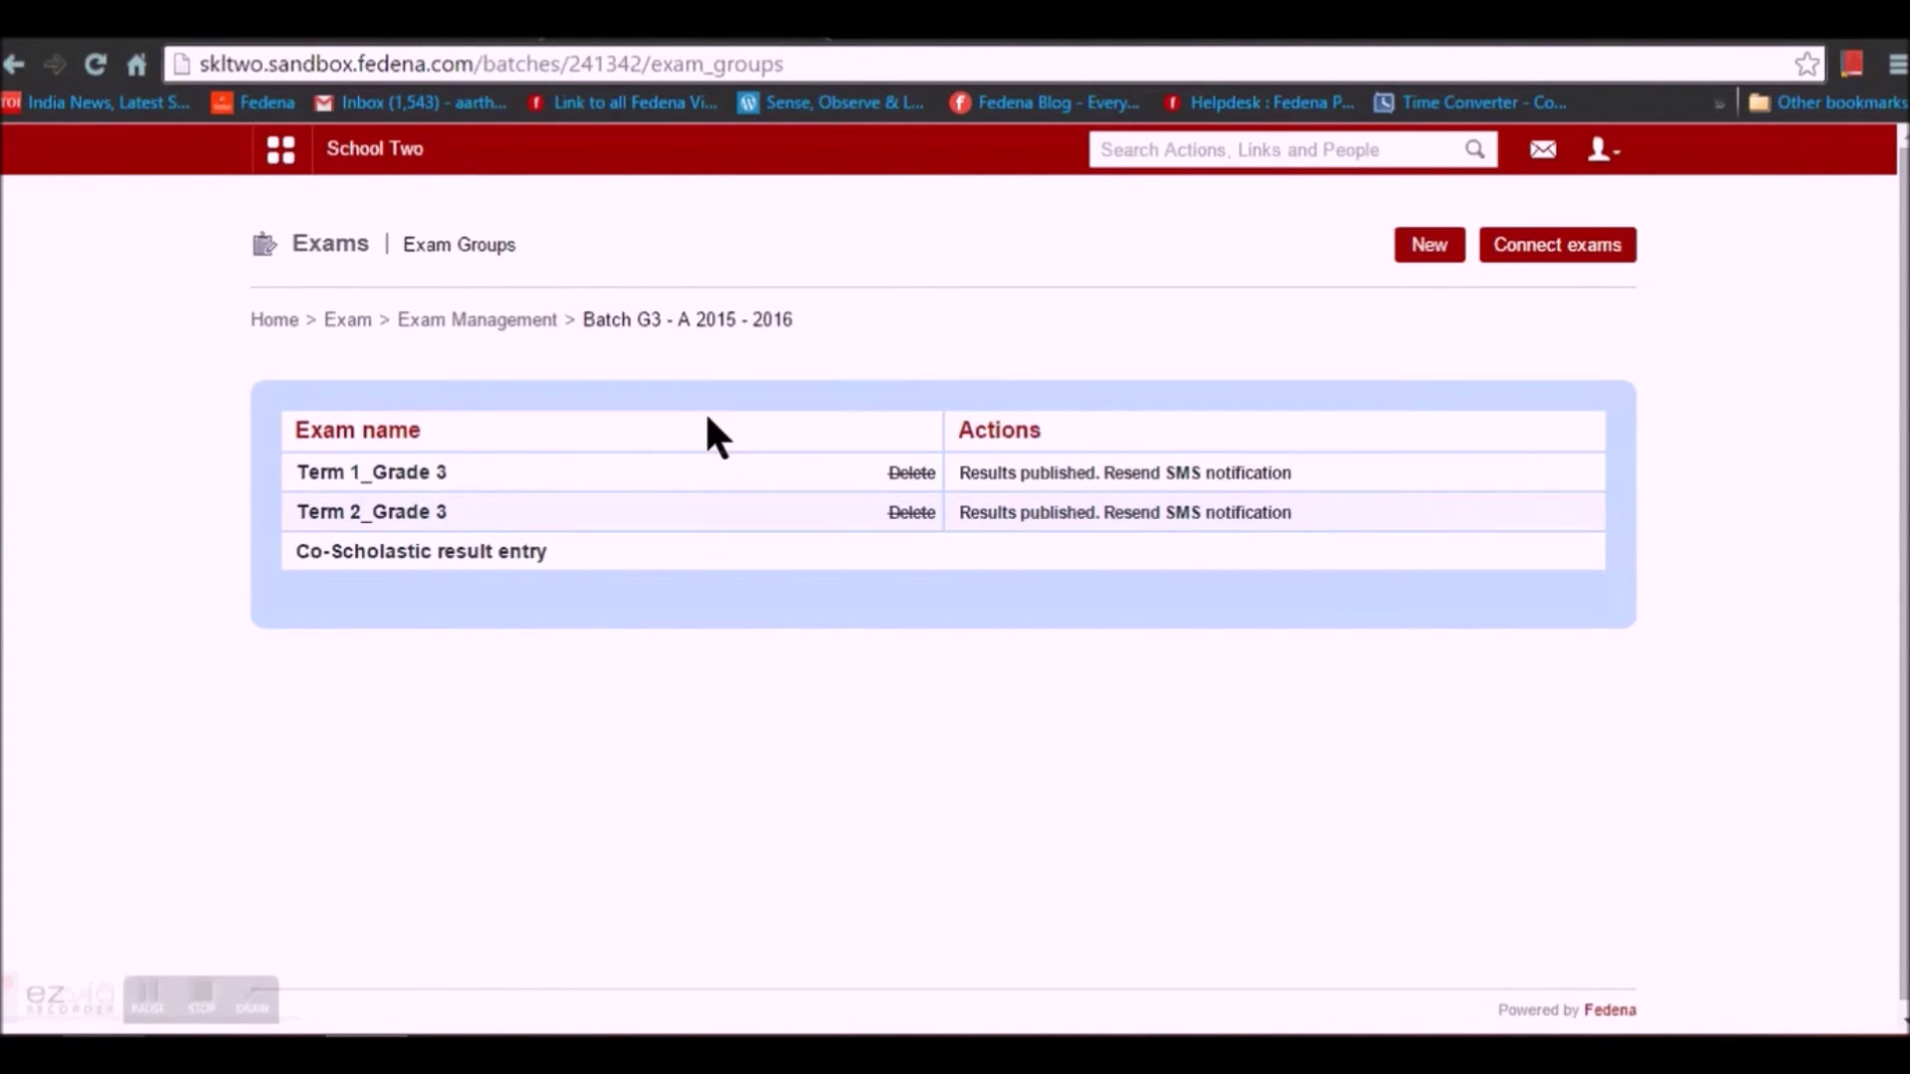
Navigate from the Exam module through the Reports center to the CCE Reports section.
click(478, 321)
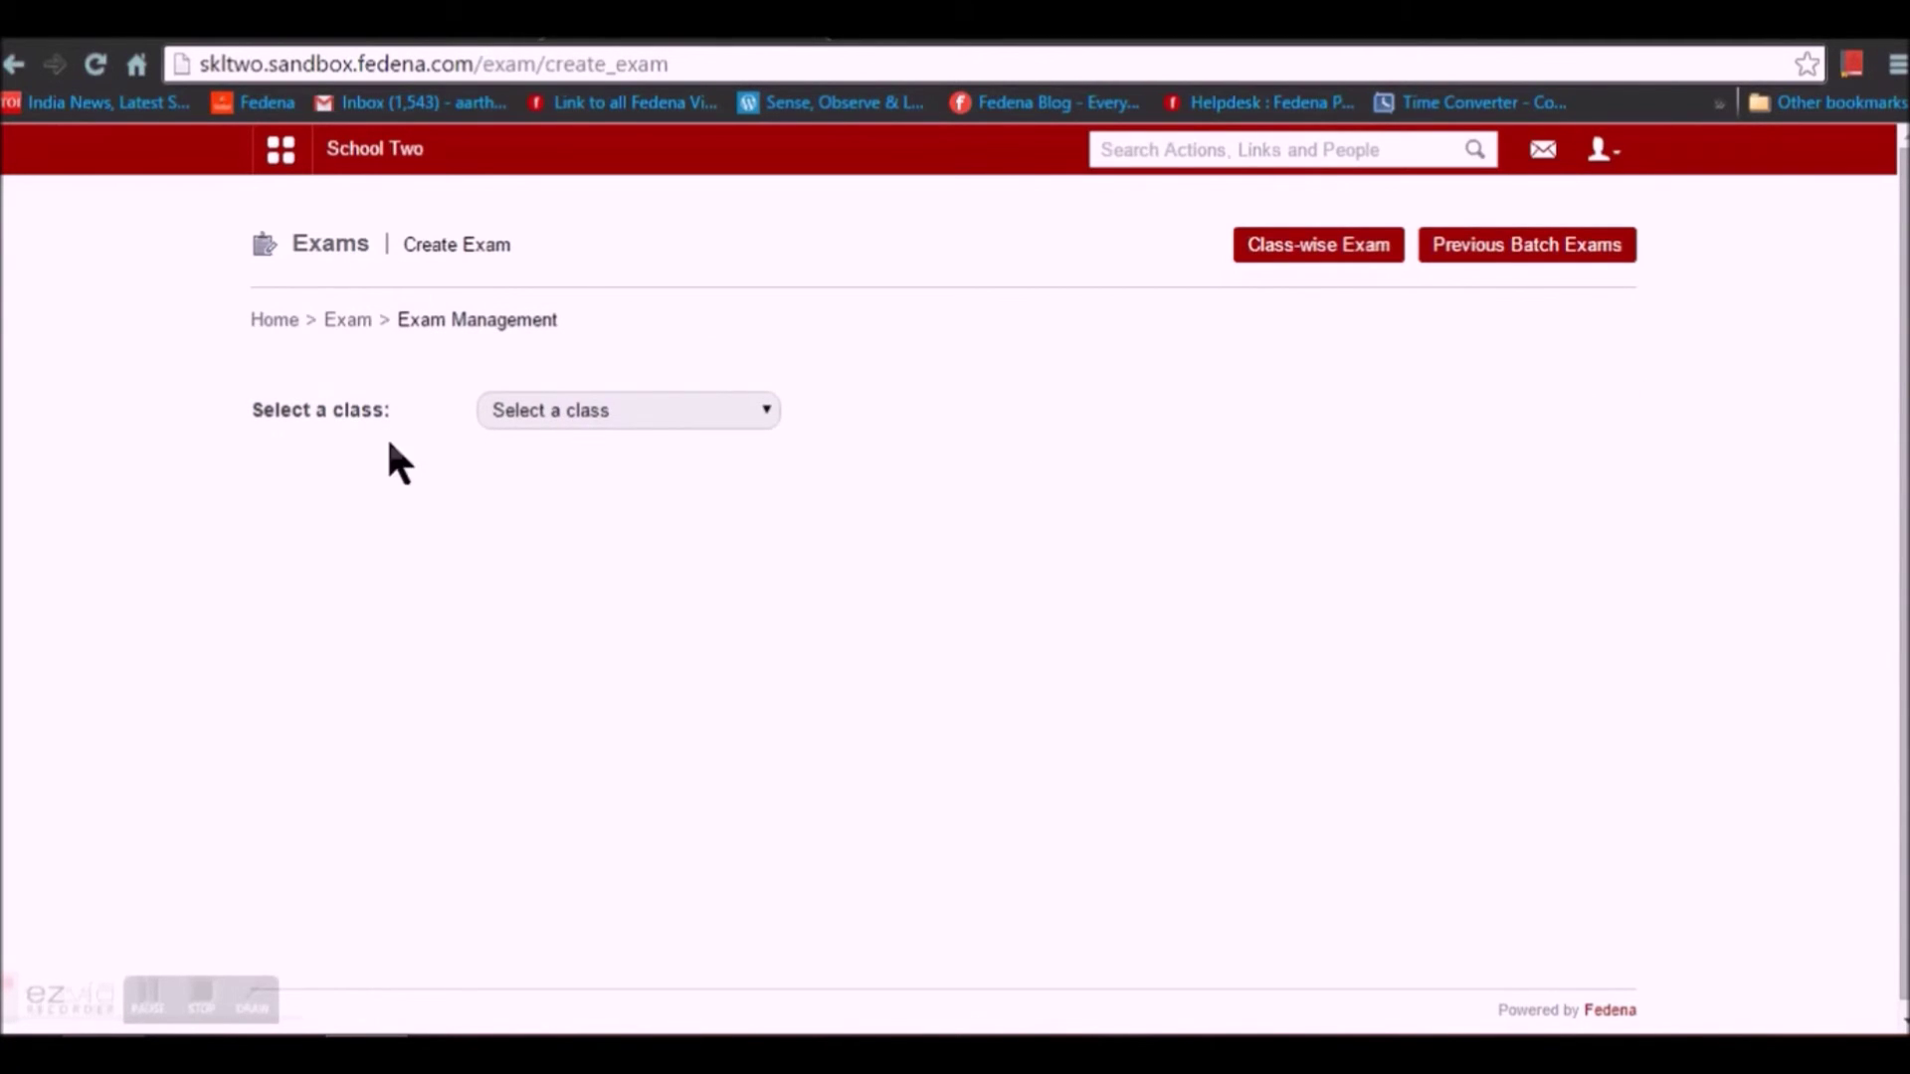
click(356, 322)
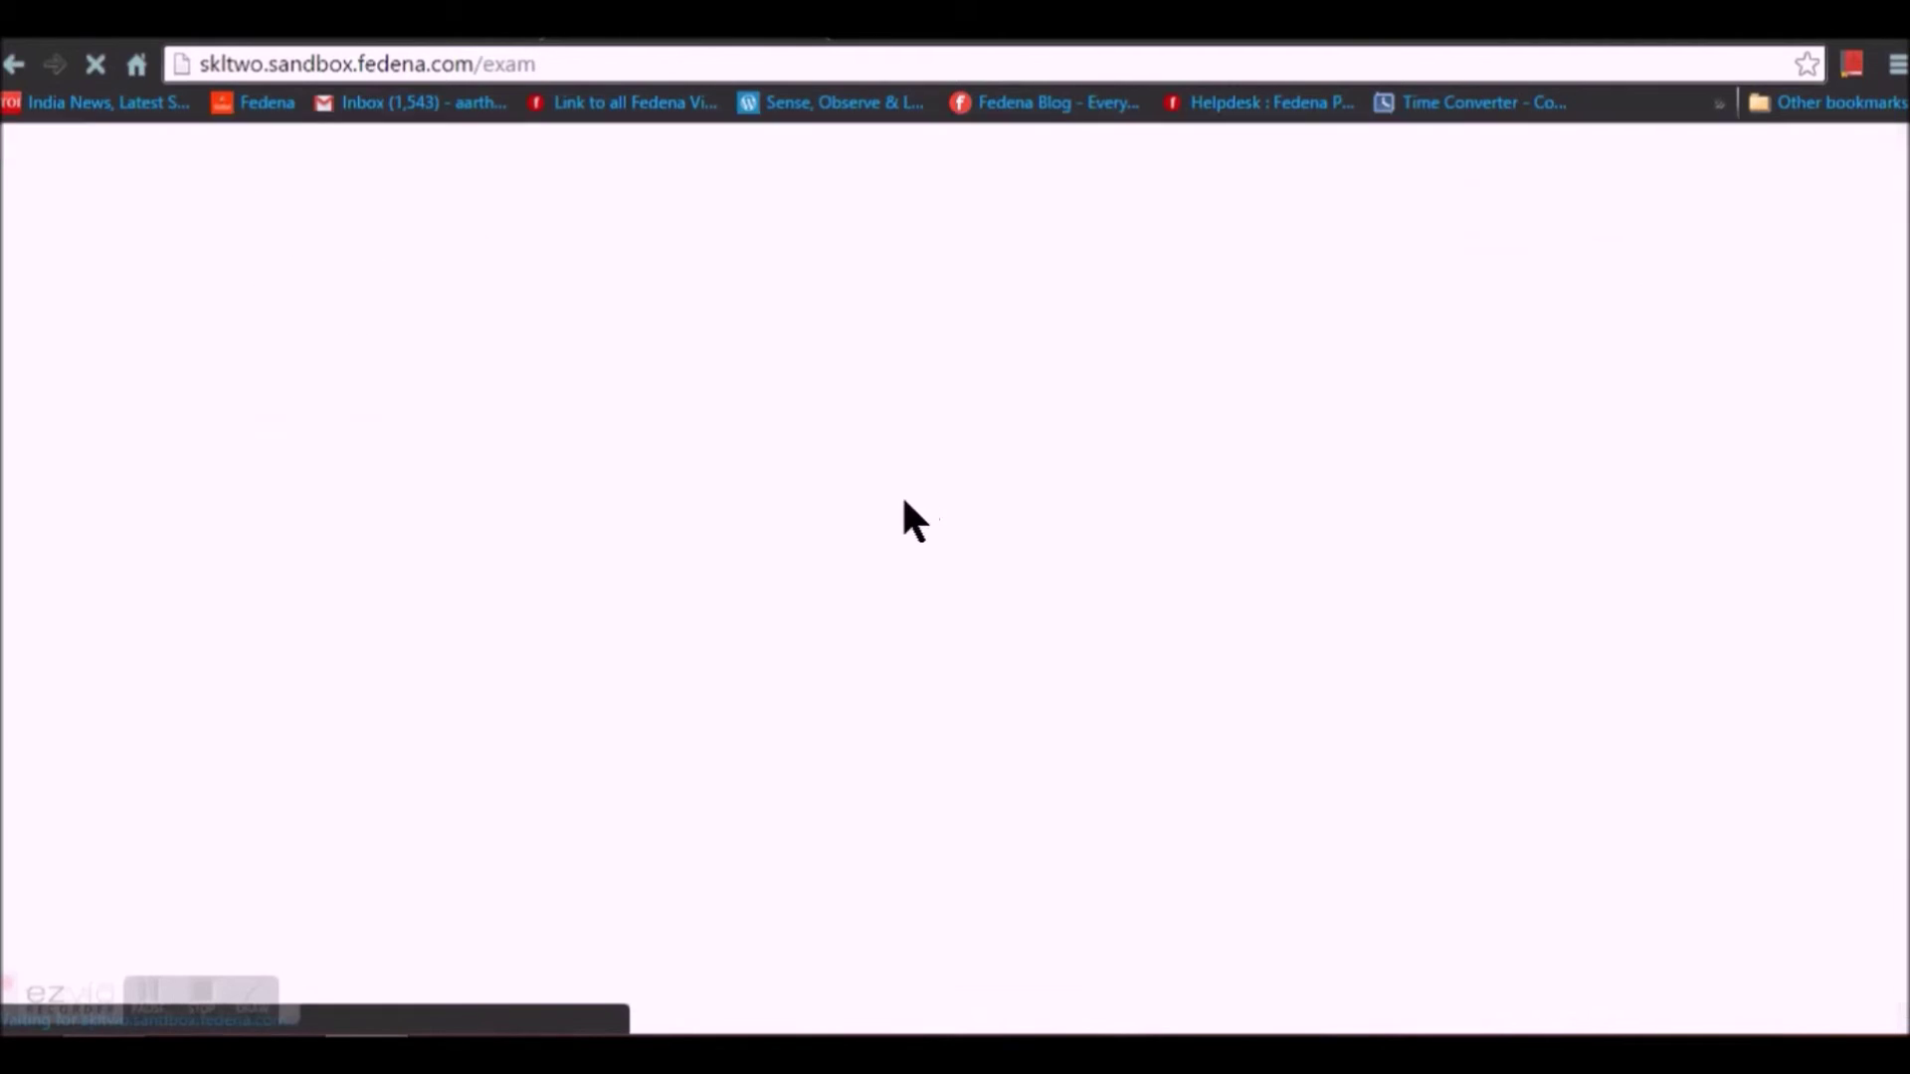
click(1100, 547)
scroll(1094, 544, down, 1)
scroll(1100, 568, down, 1)
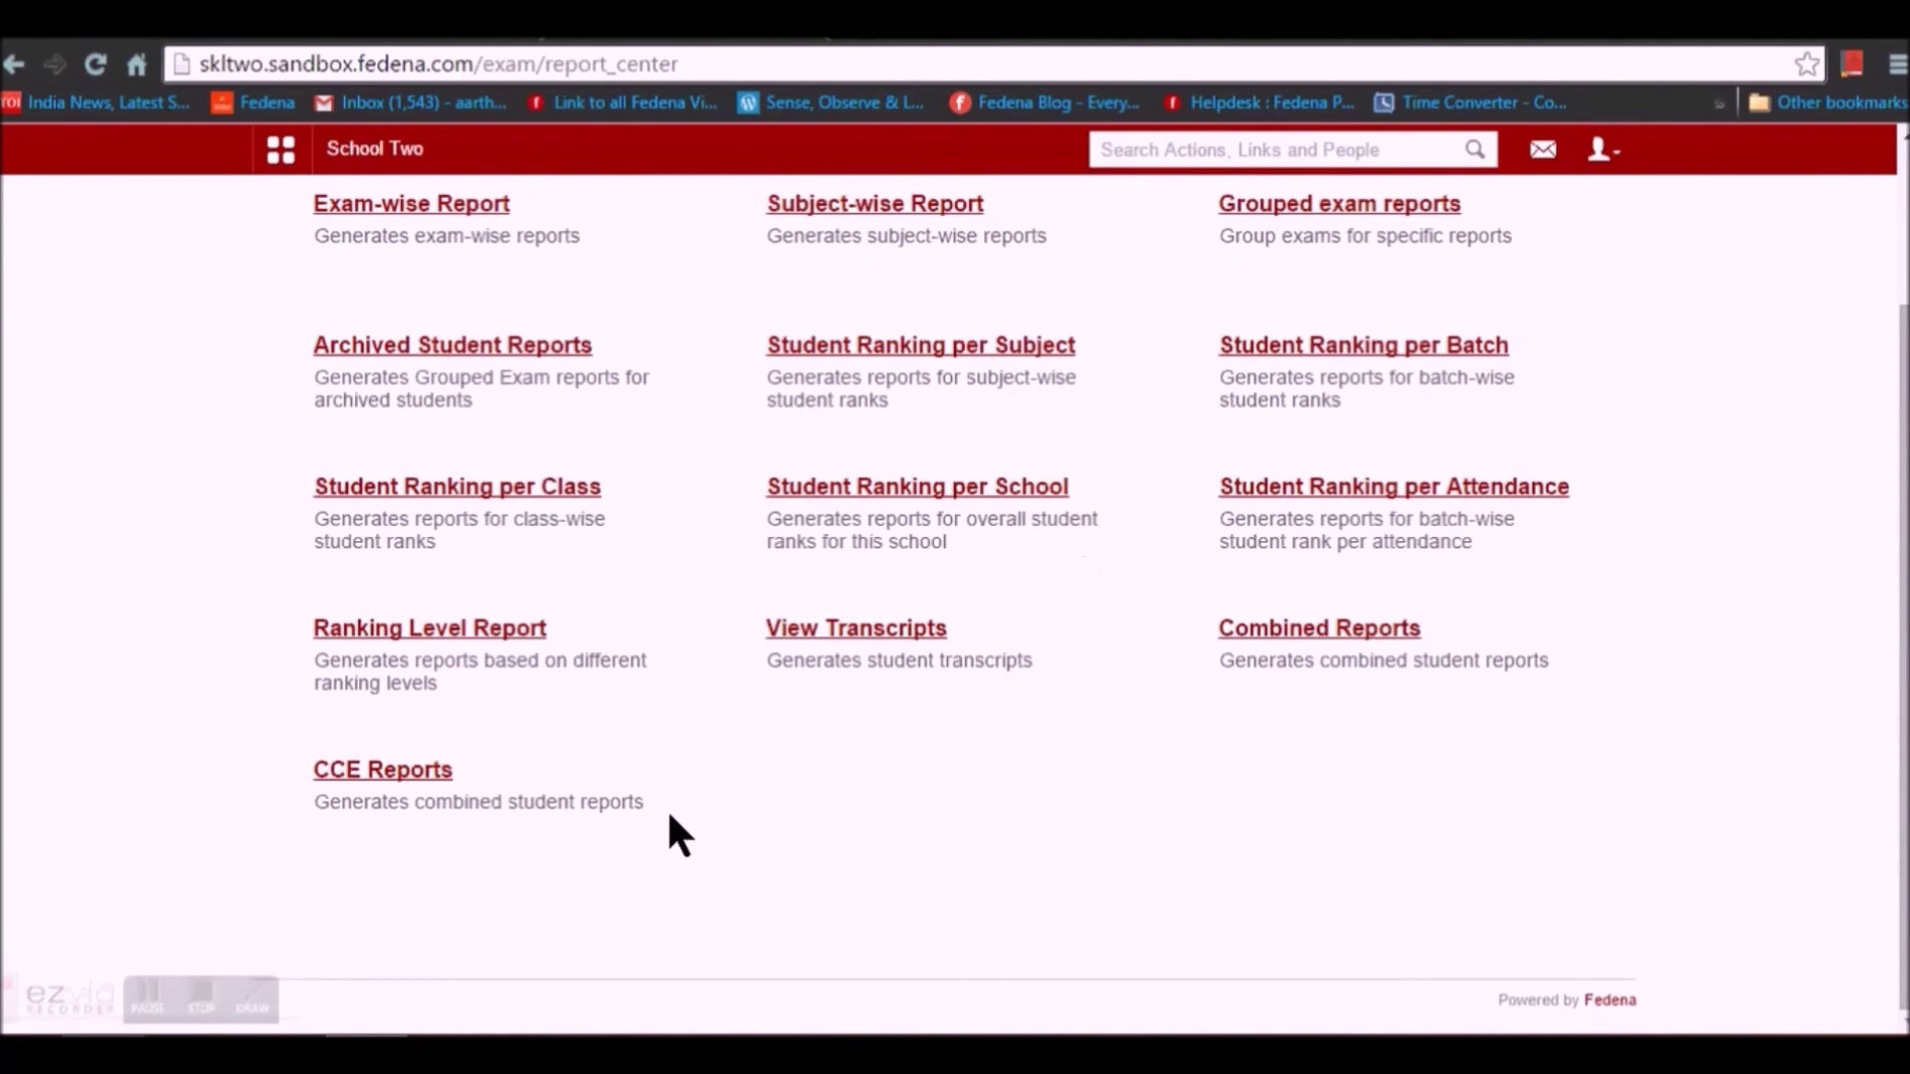
scroll(675, 816, up, 1)
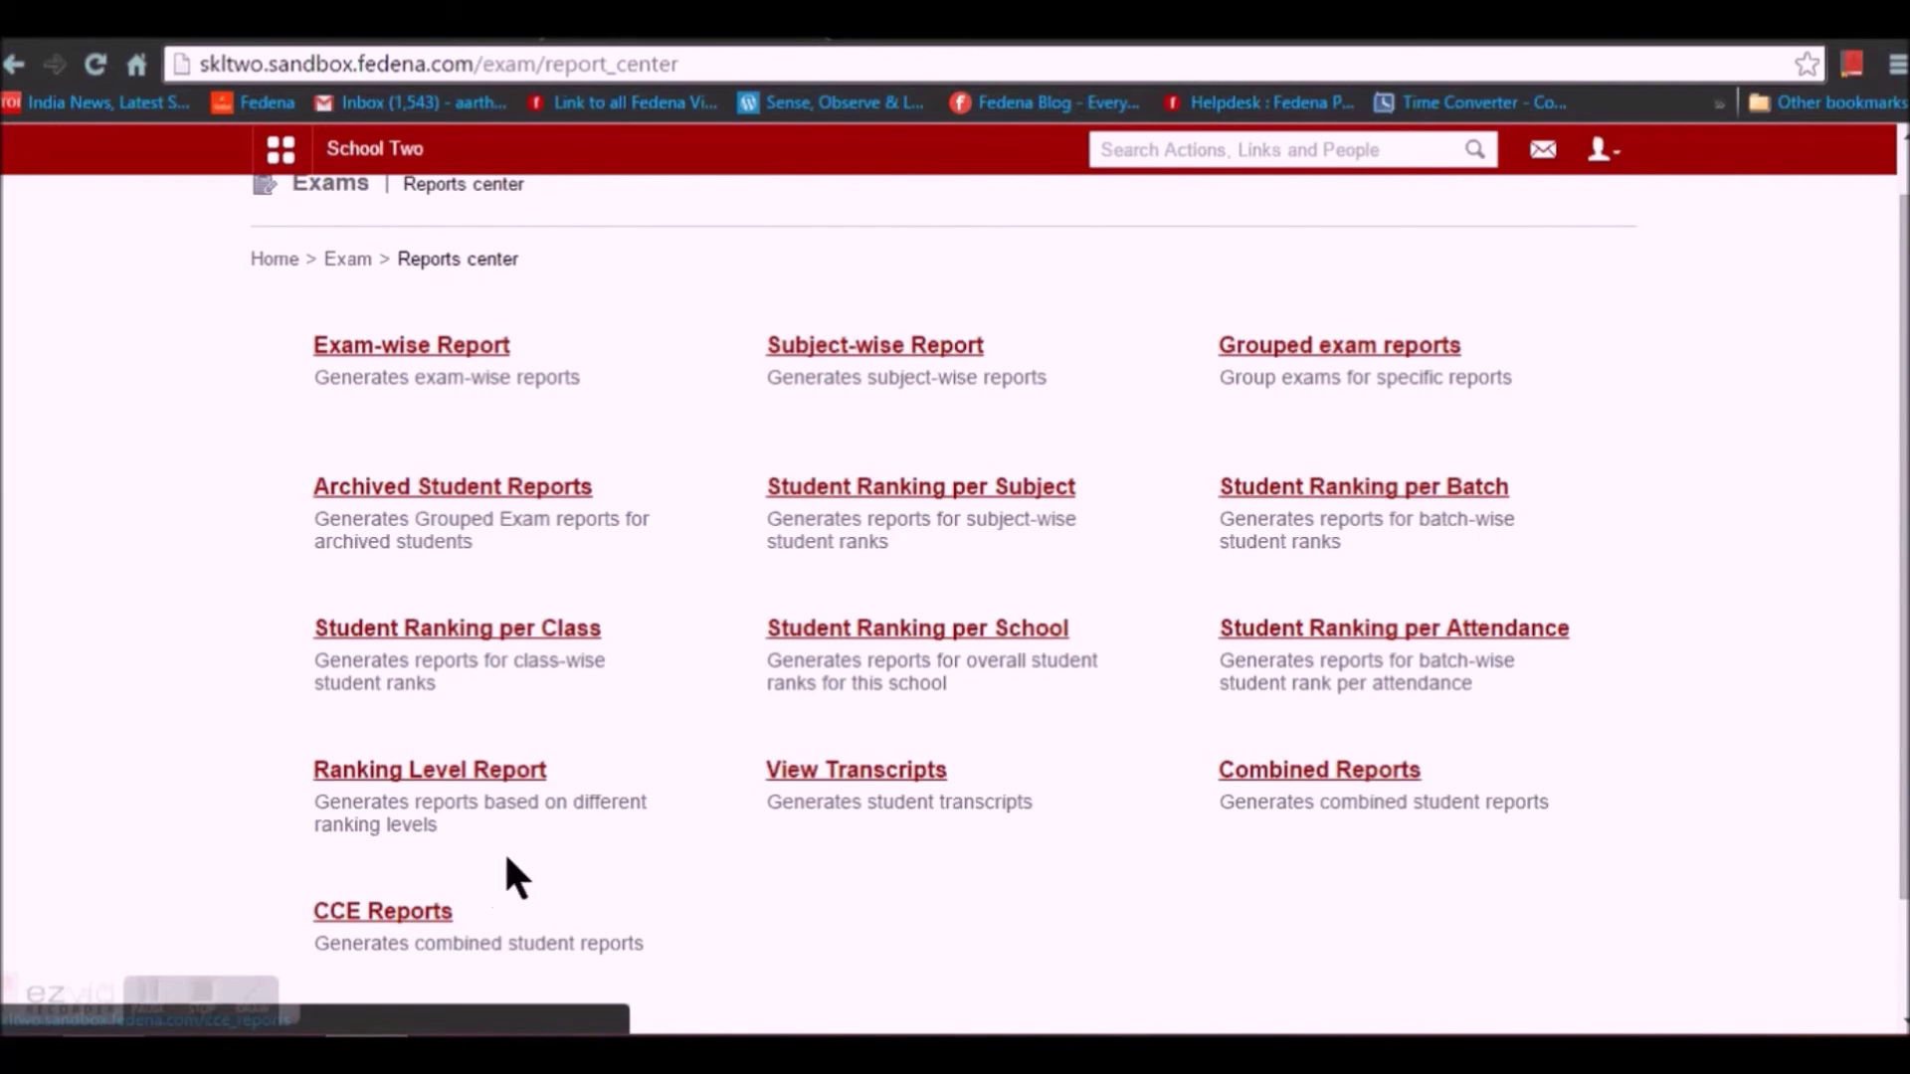
click(392, 916)
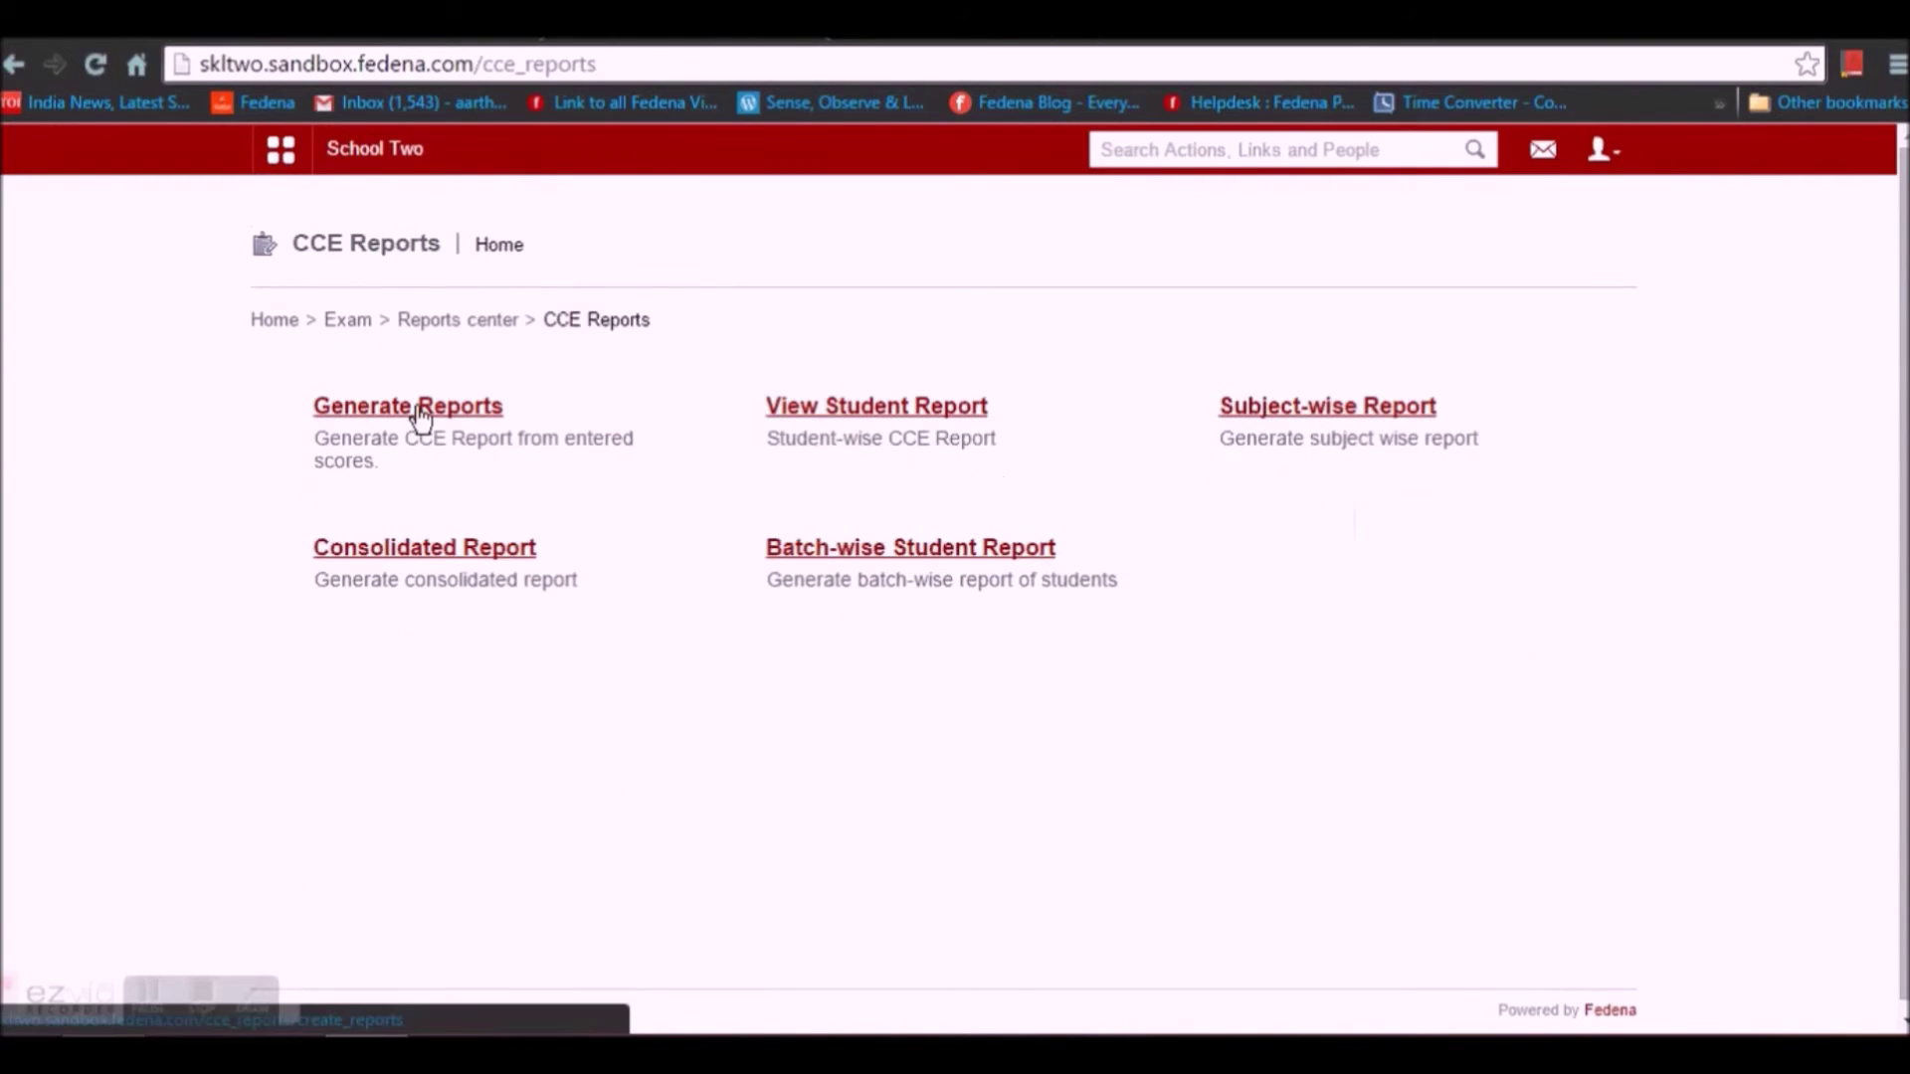
Queue CCE report generation for Grade 3 batch G3 - A 2015 - 2016 and check the running job.
click(419, 410)
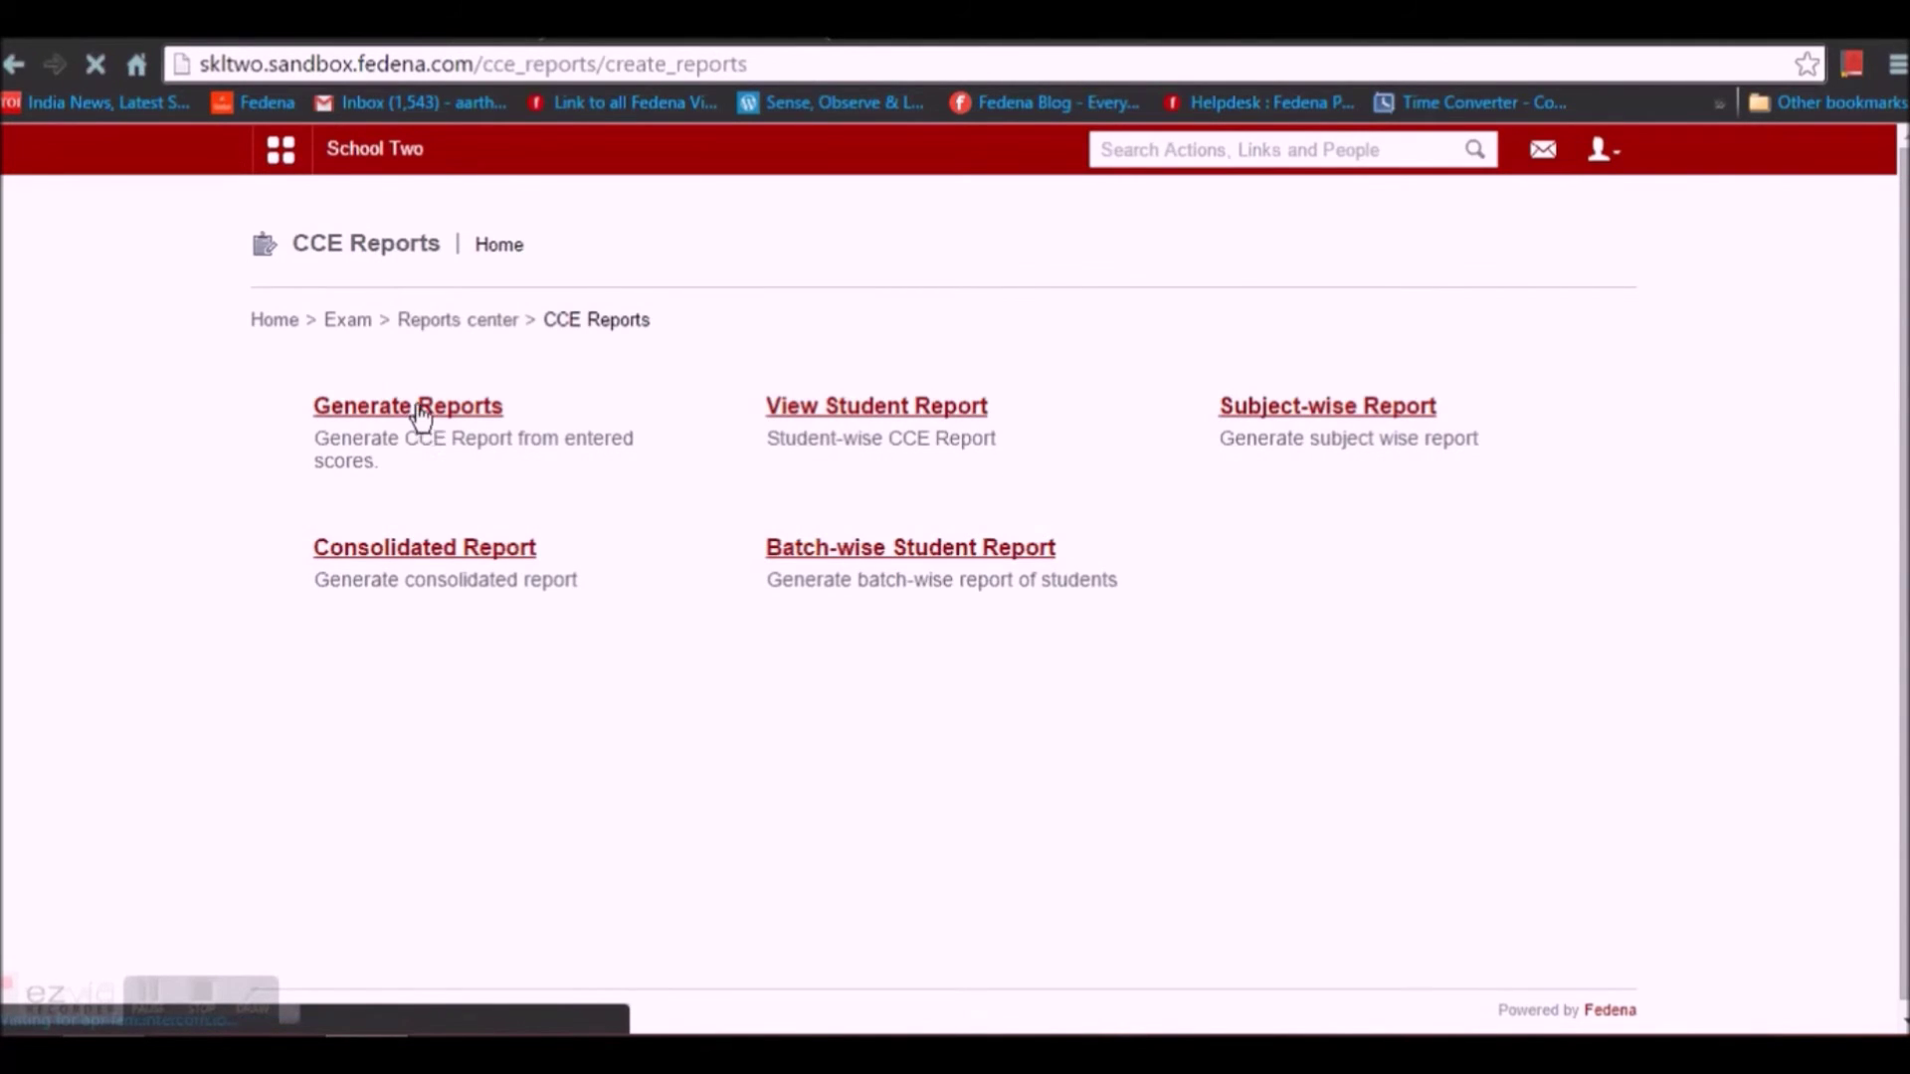
click(601, 412)
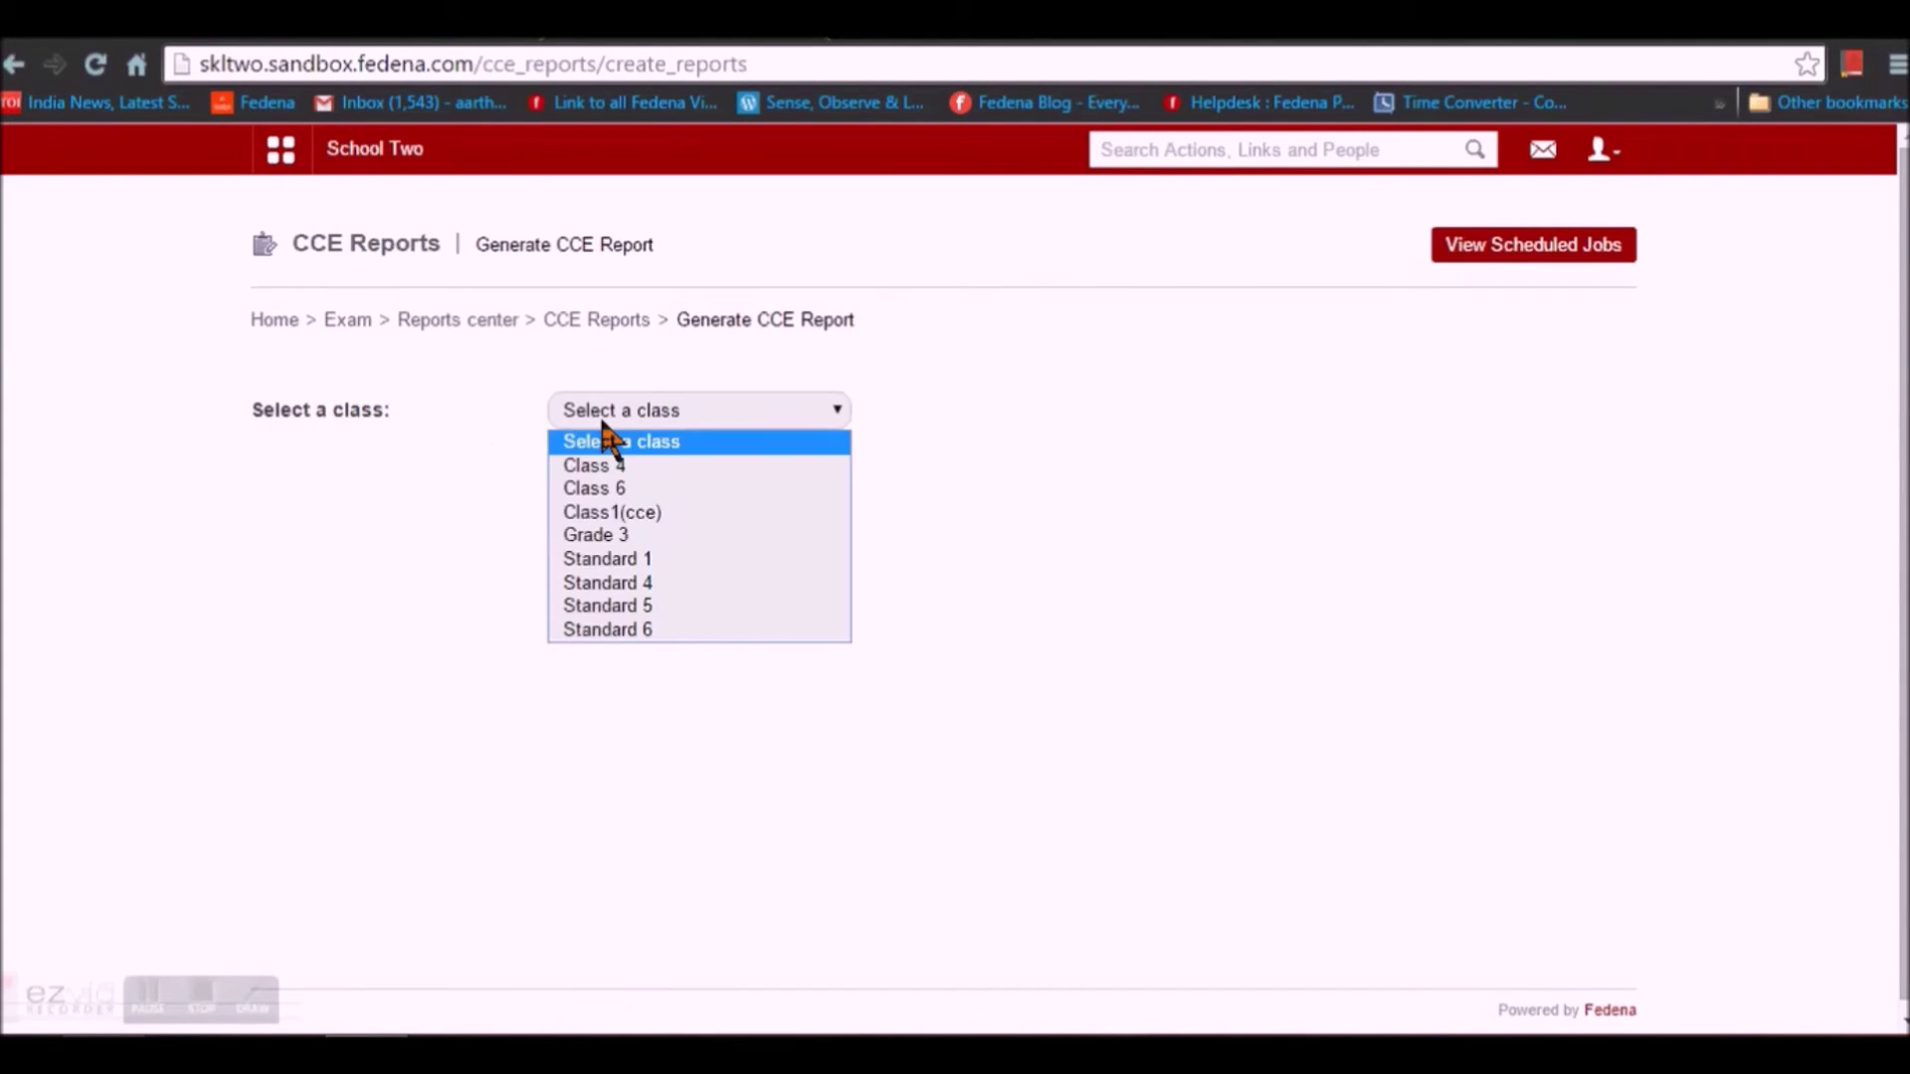
click(596, 535)
click(622, 523)
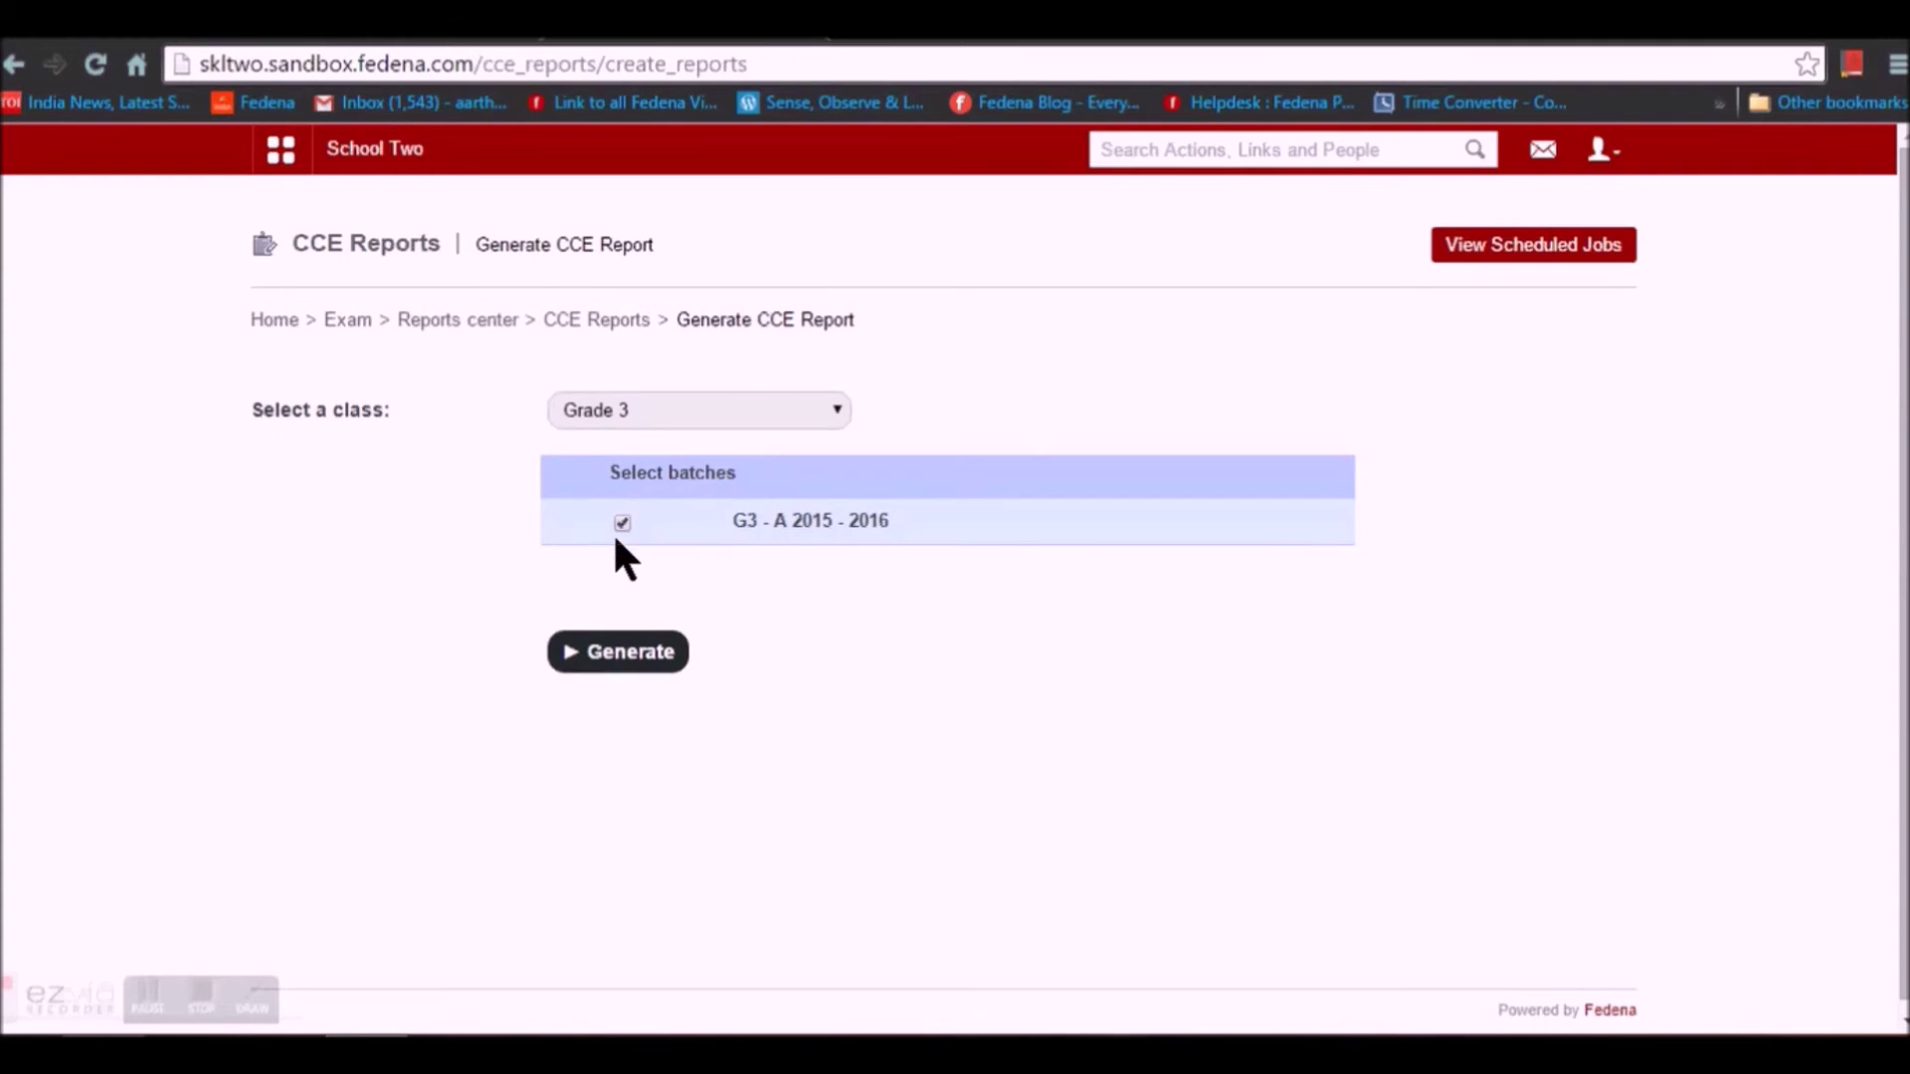
click(657, 661)
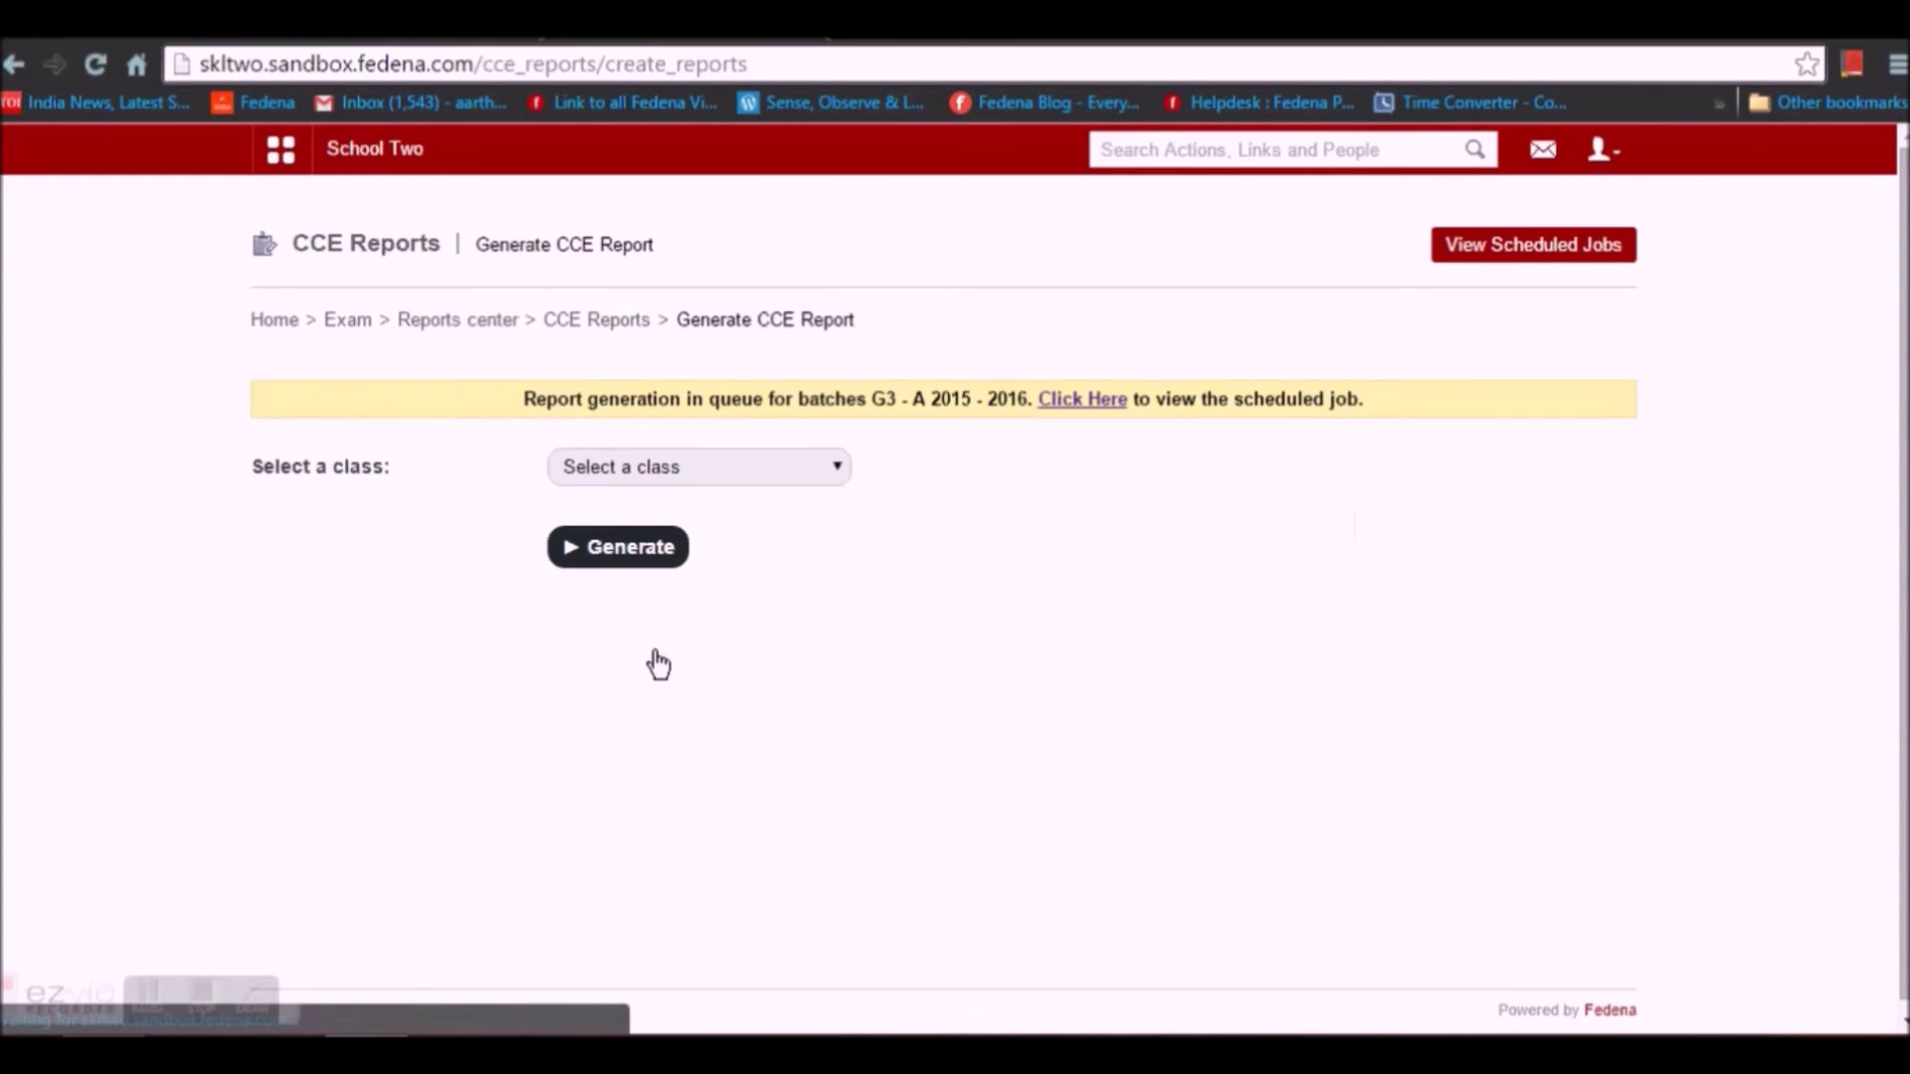
click(1068, 414)
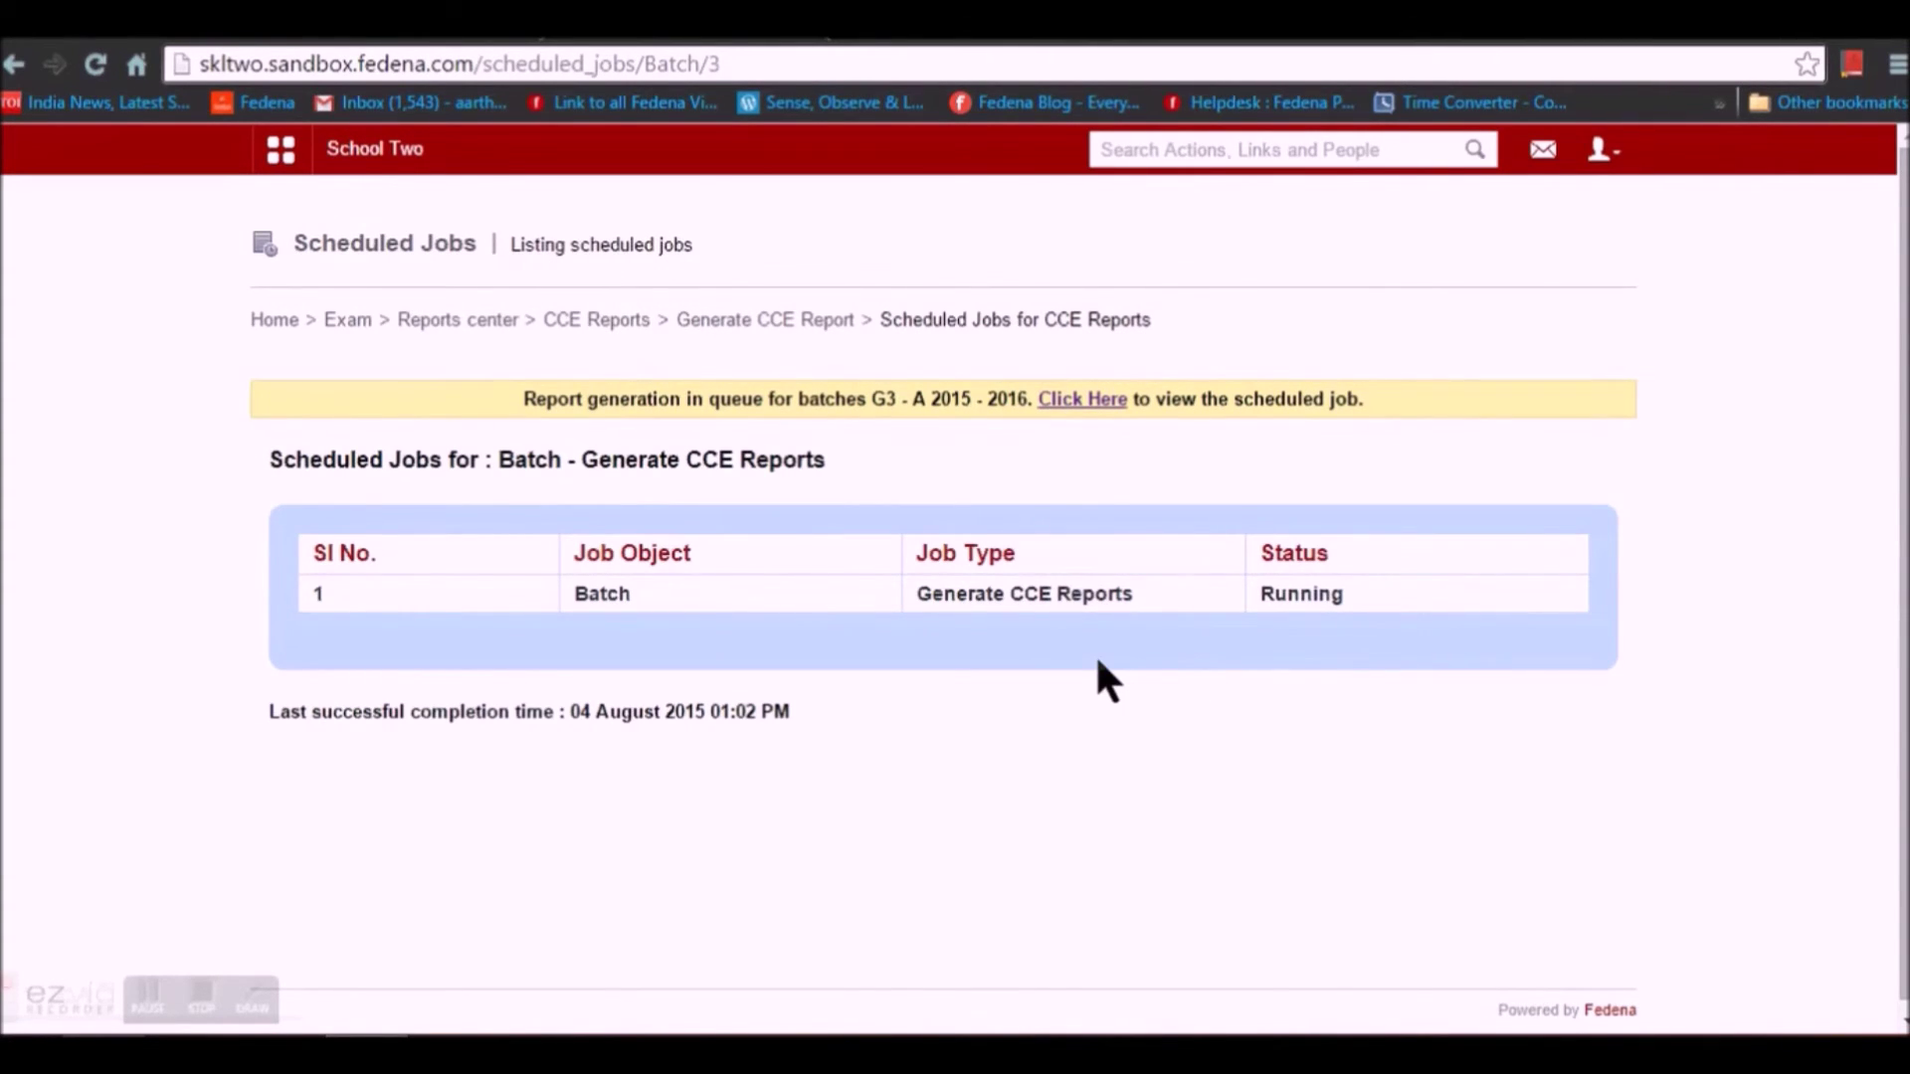
key(F5)
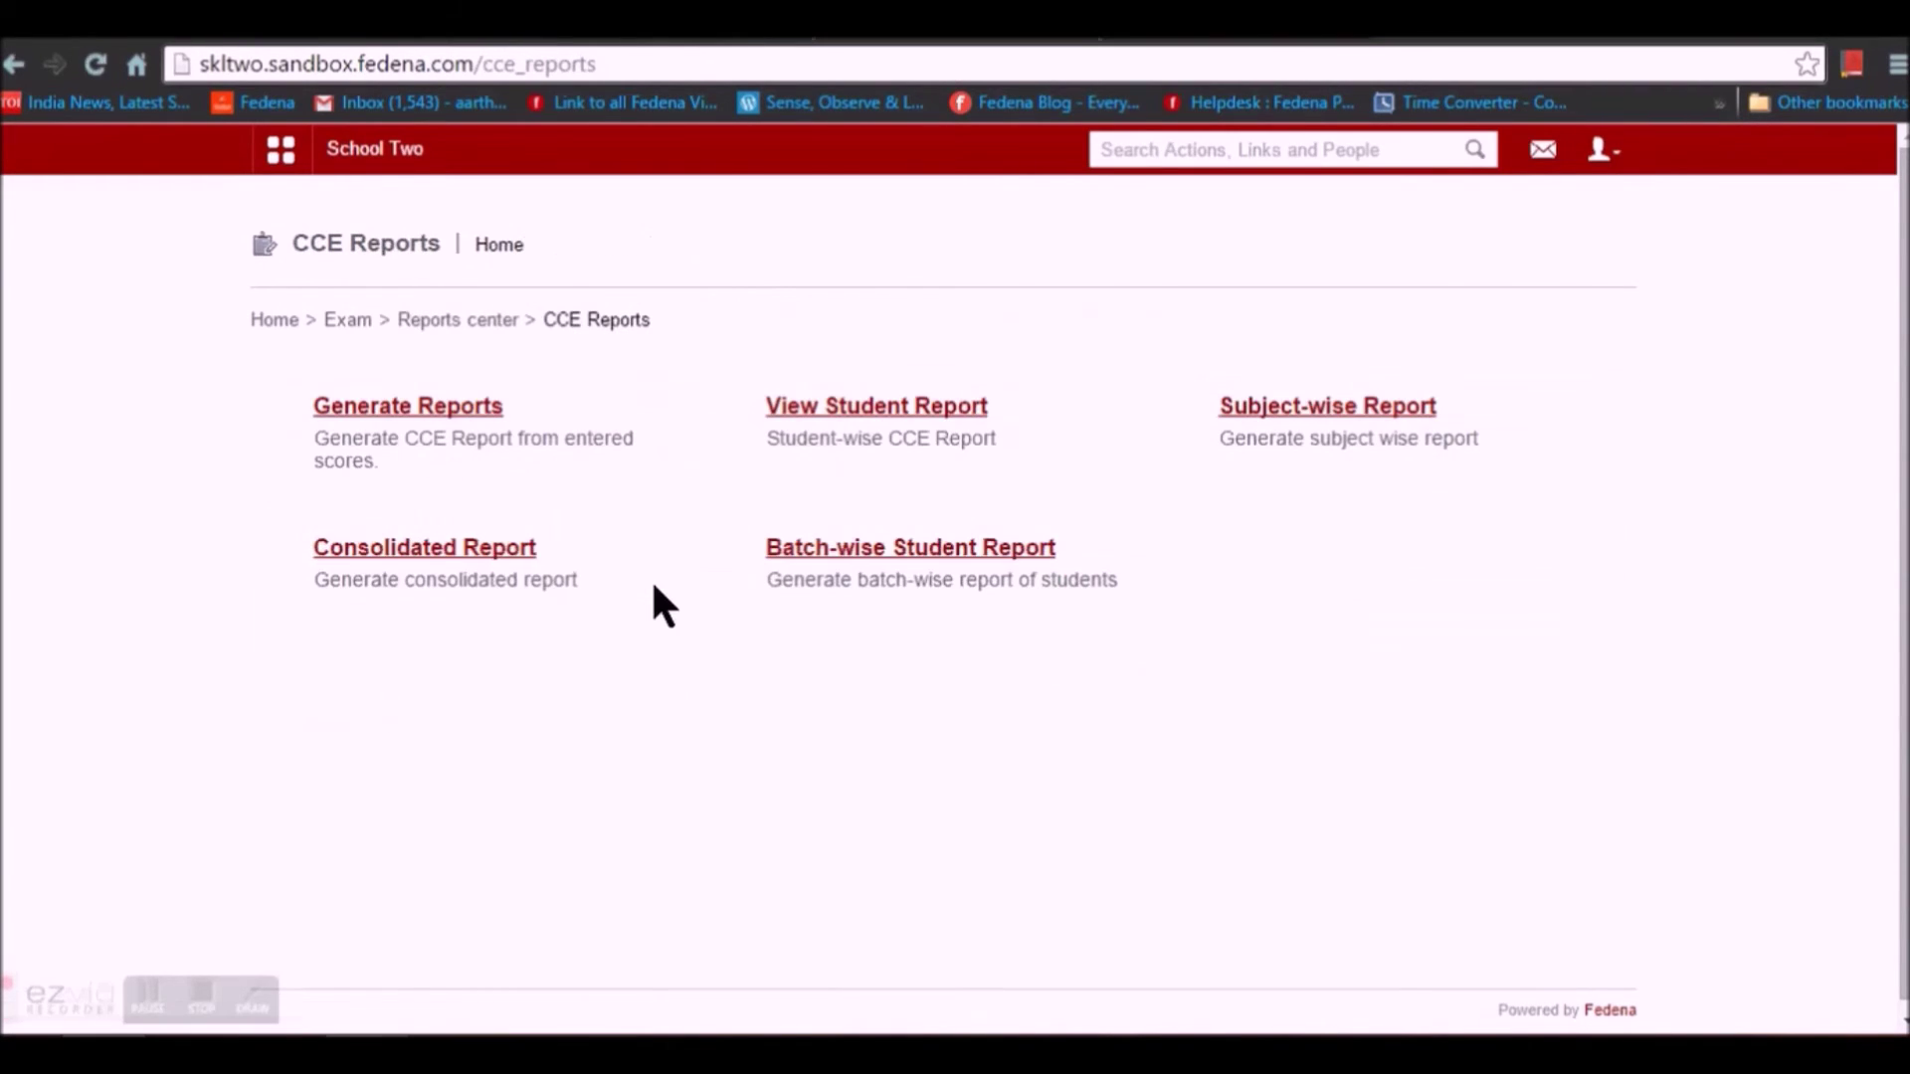
click(822, 406)
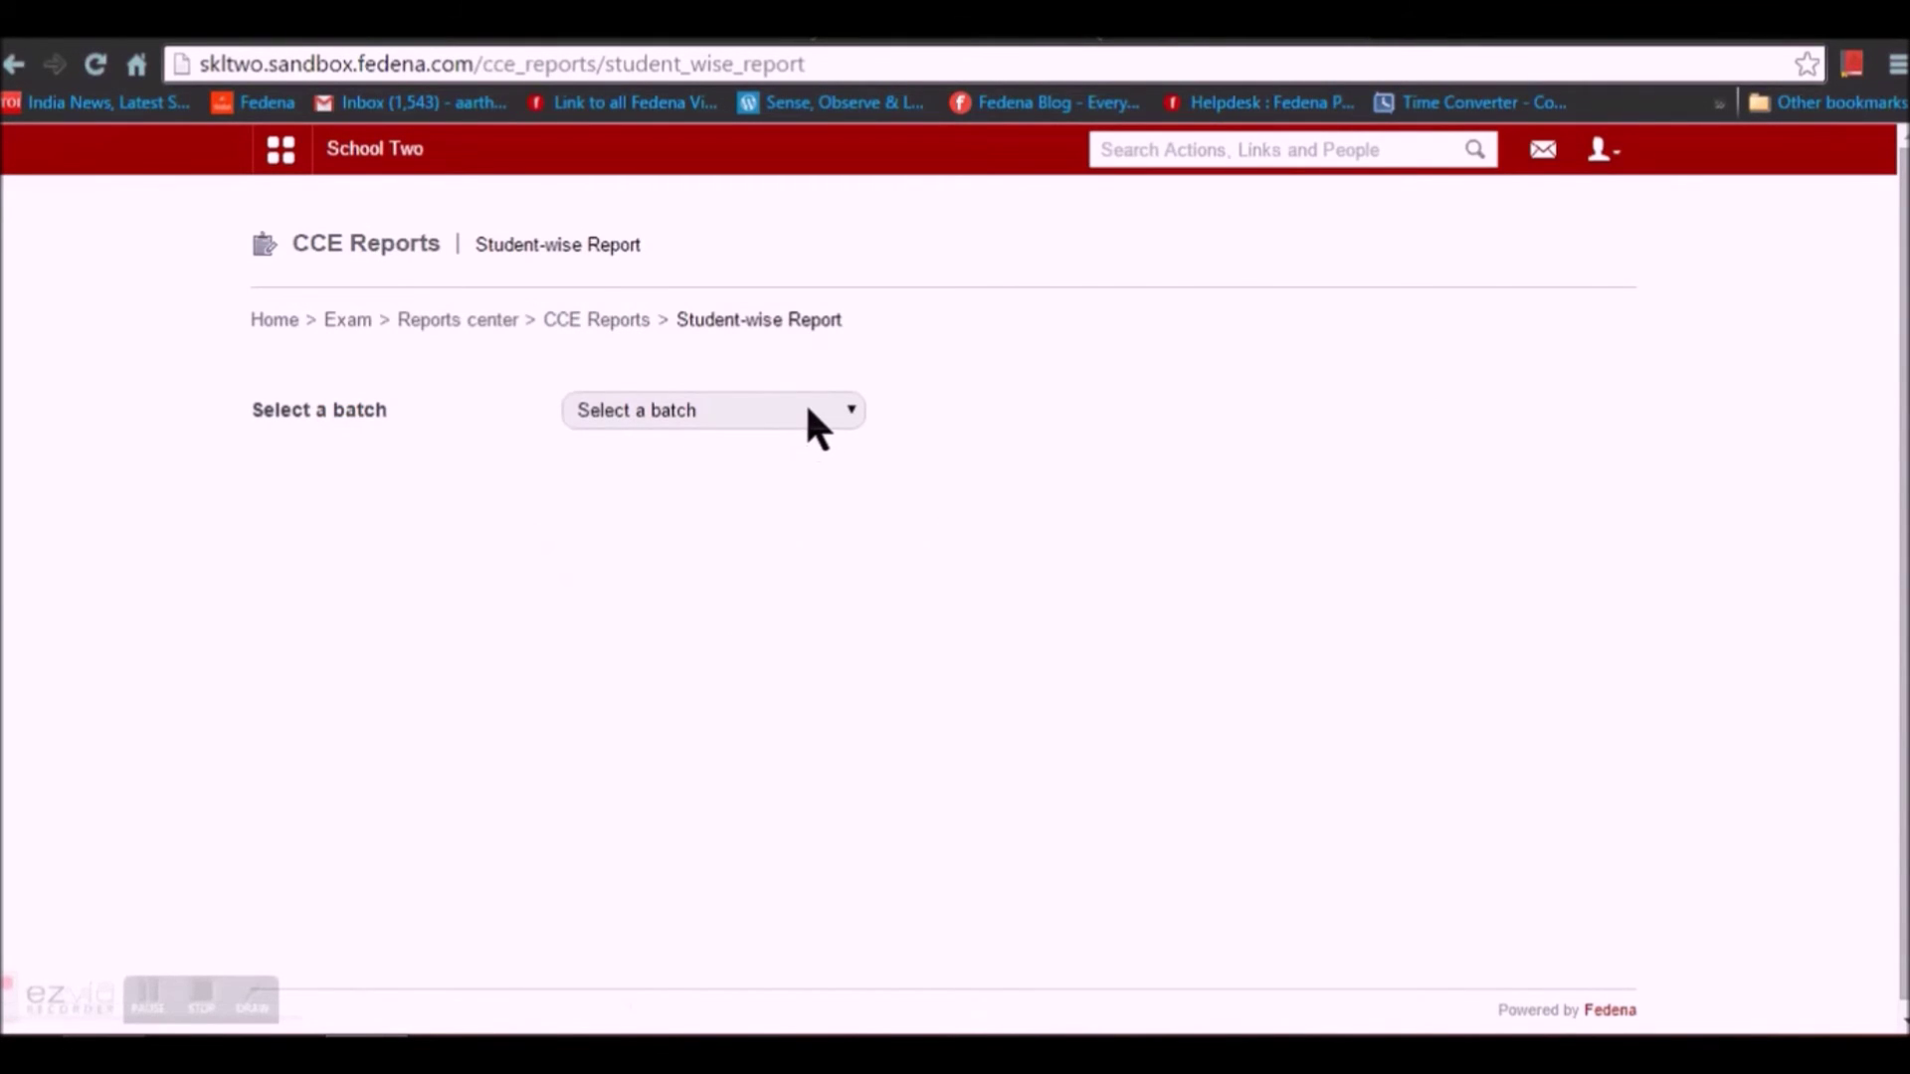
click(804, 416)
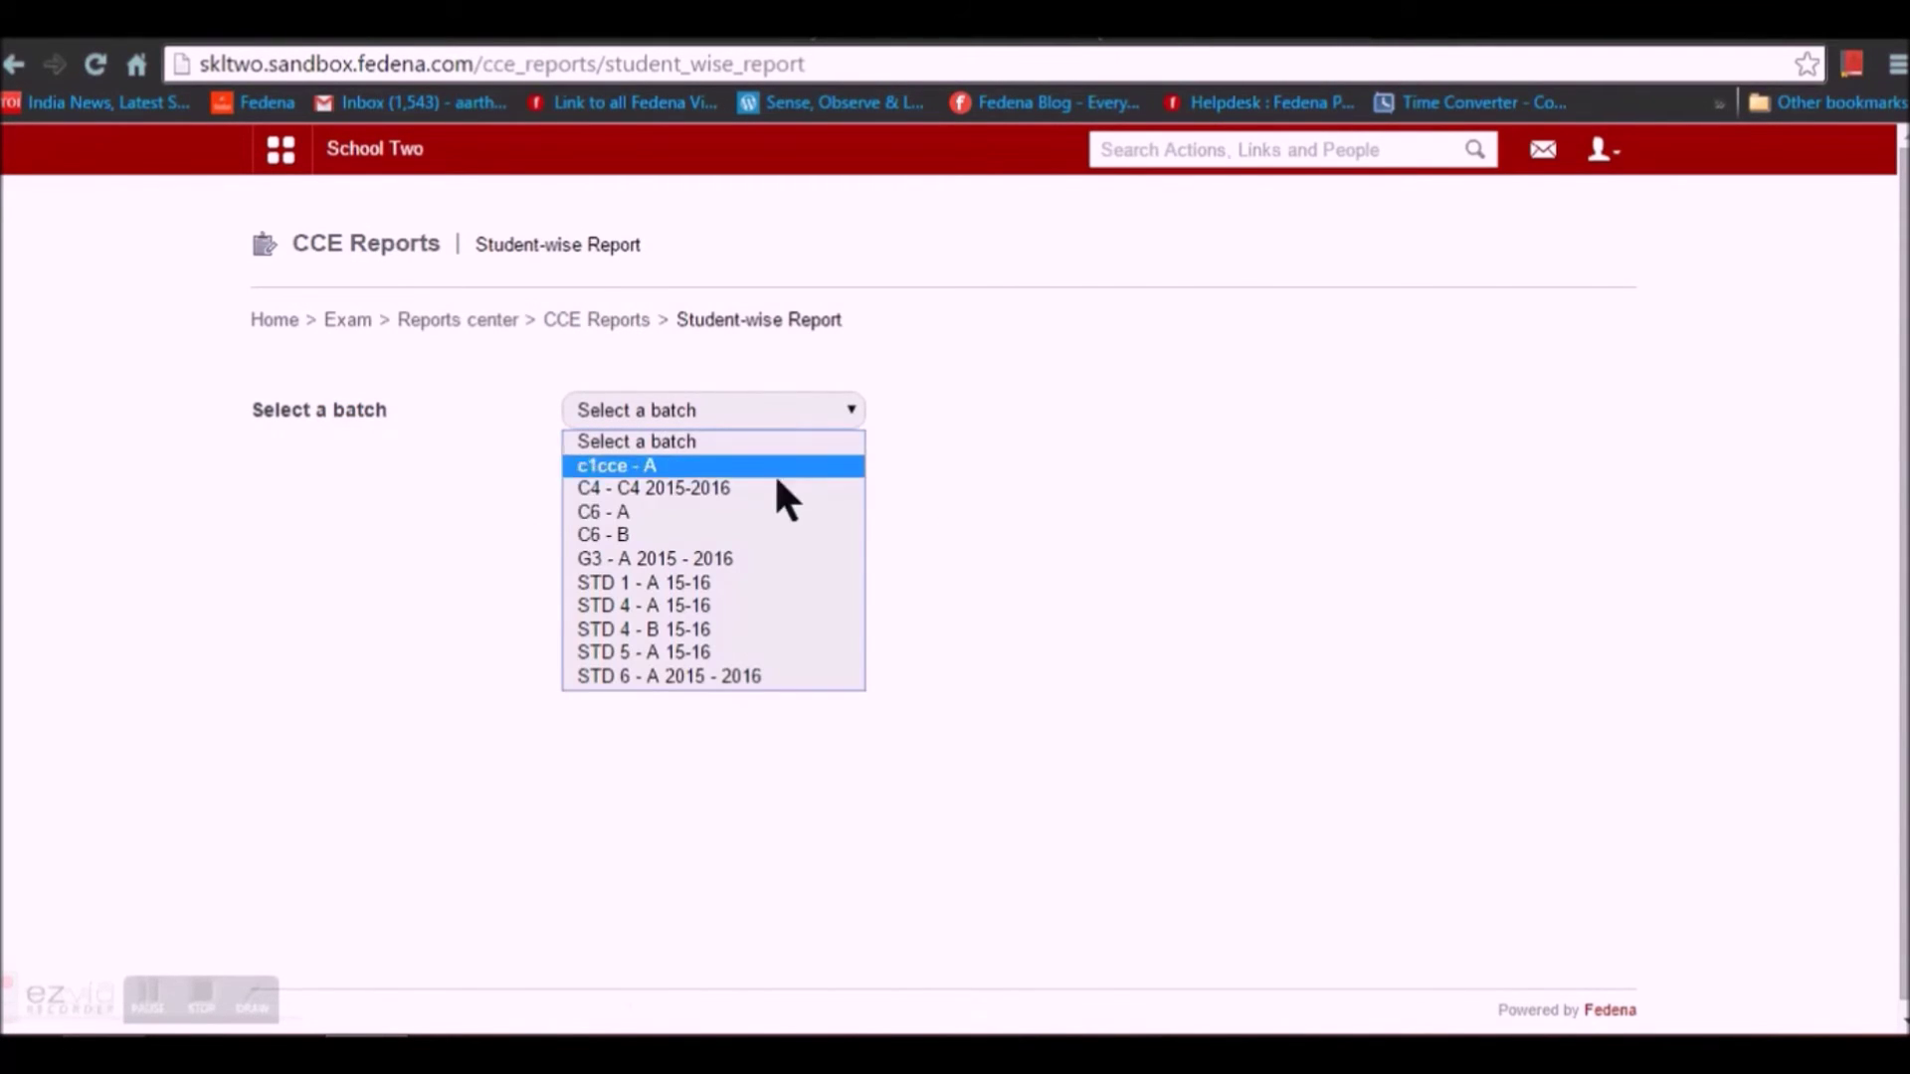
click(762, 558)
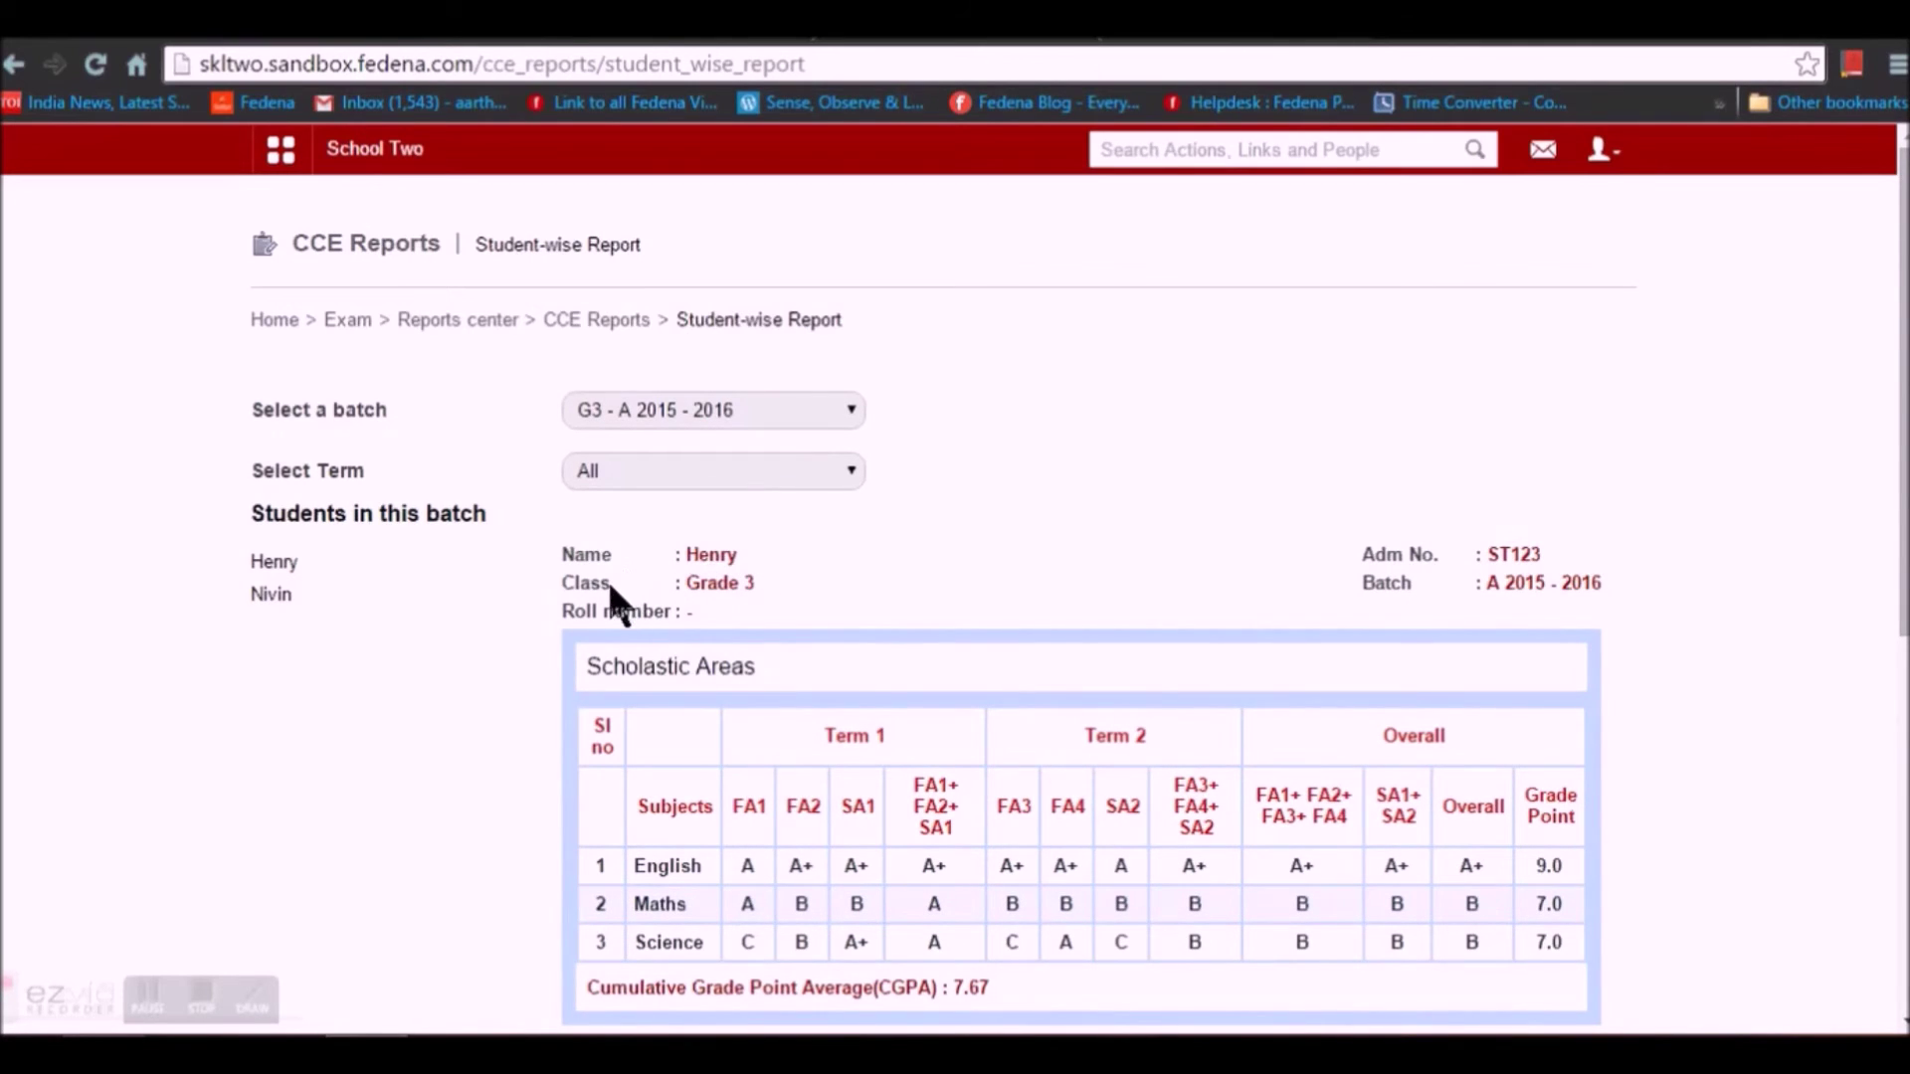
click(269, 567)
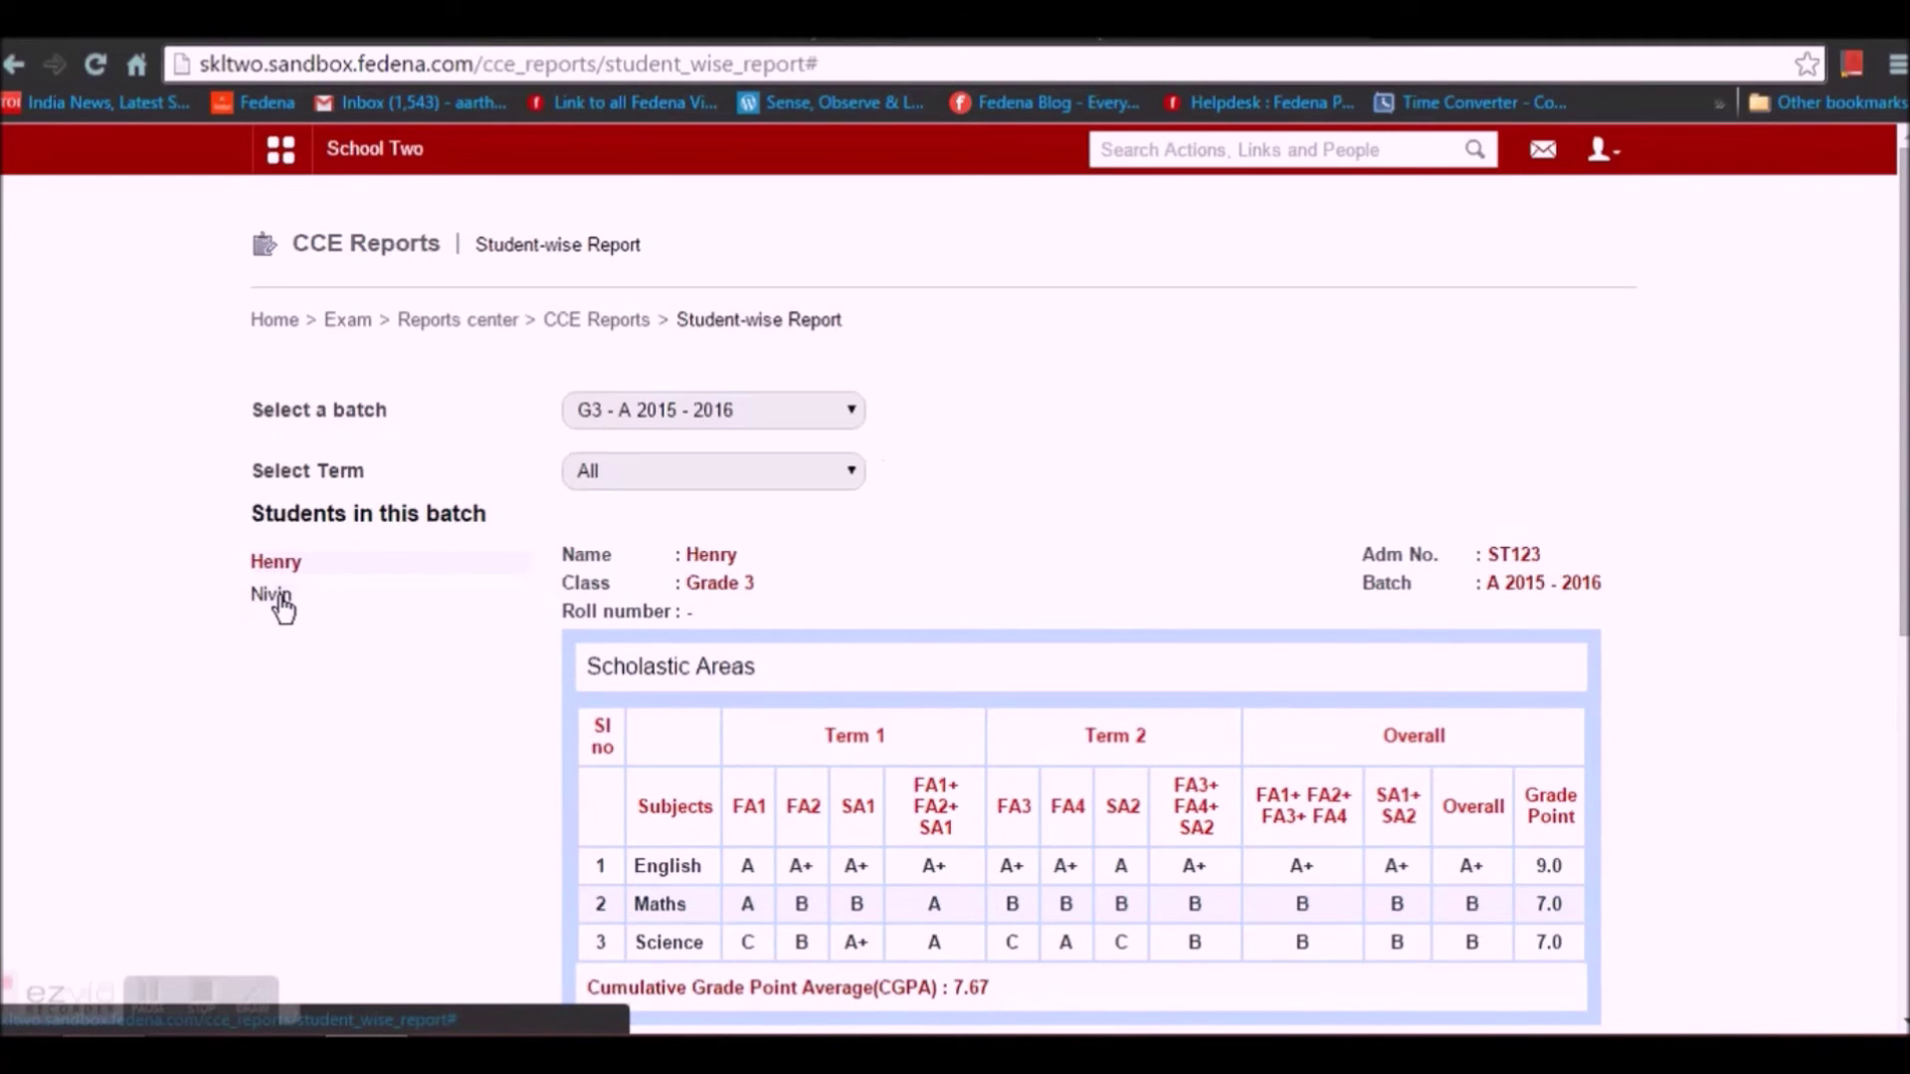
click(281, 596)
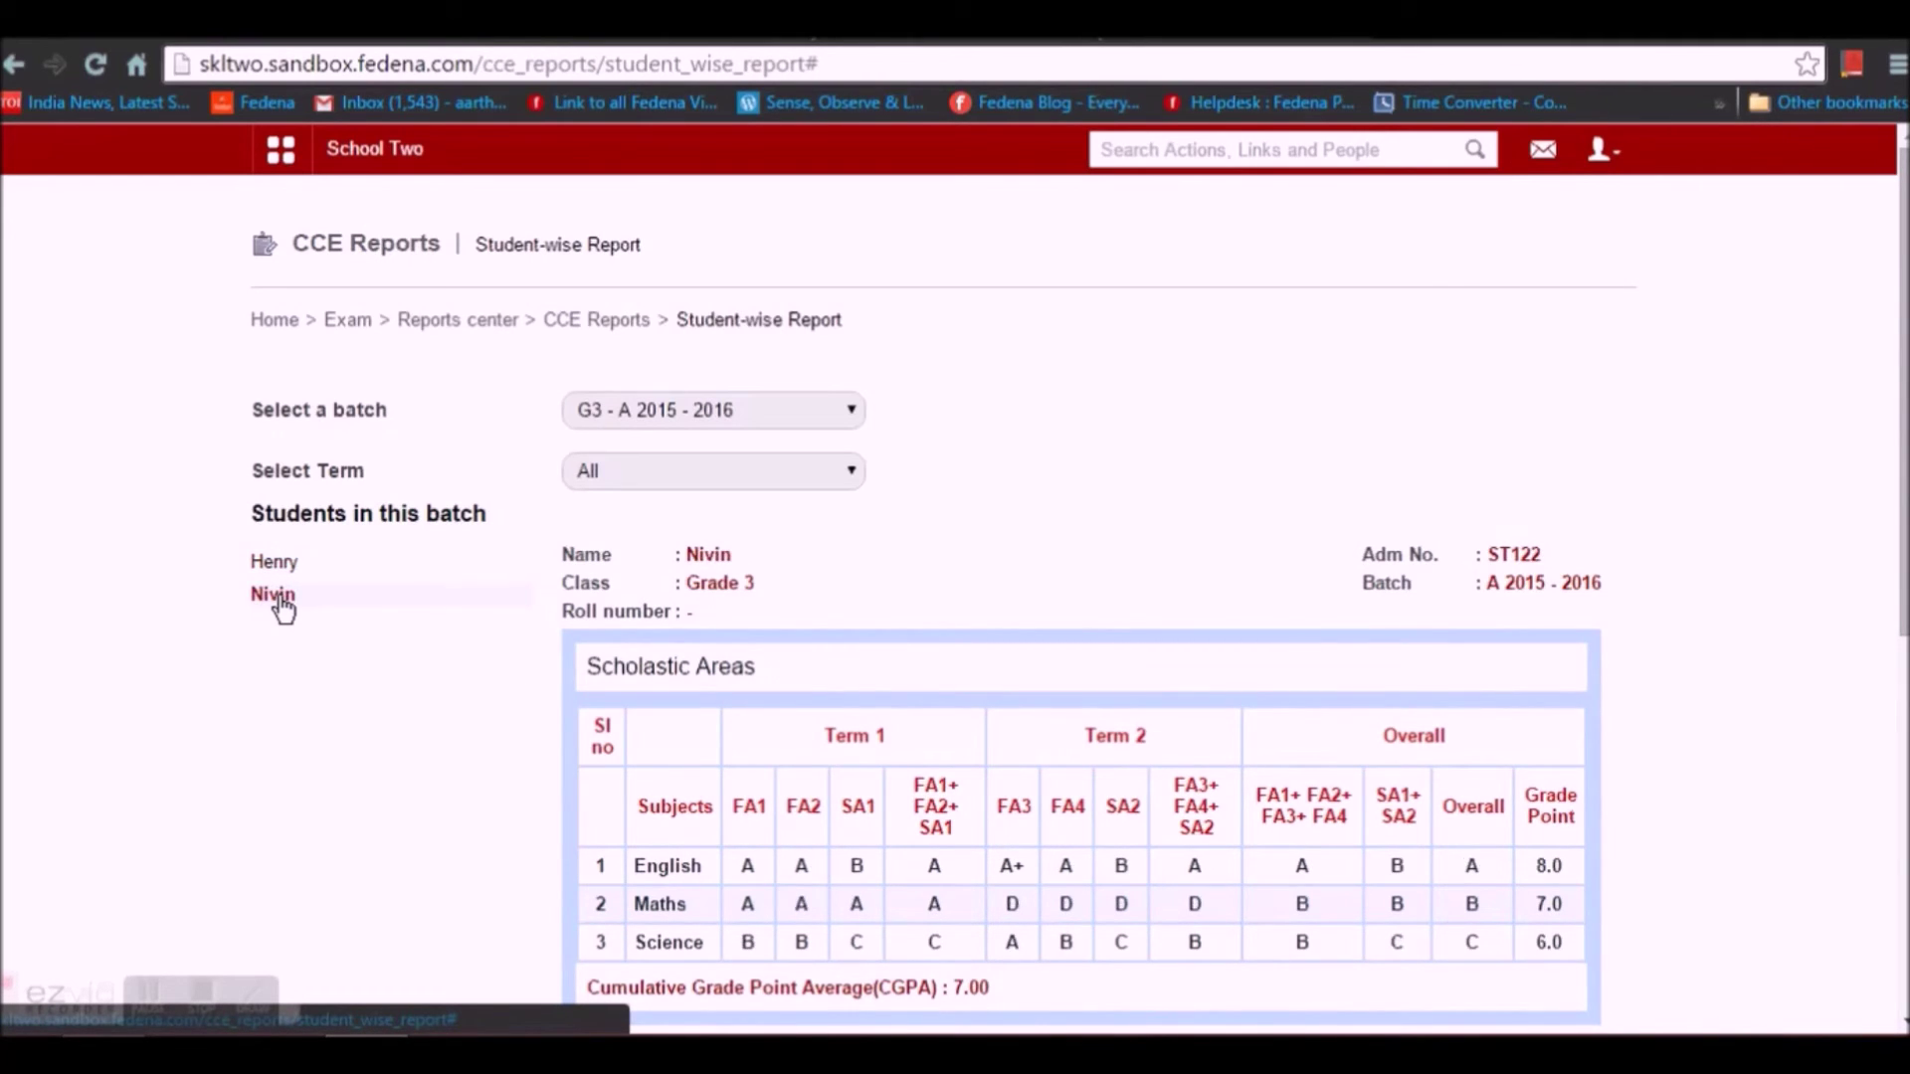
scroll(545, 652, down, 2)
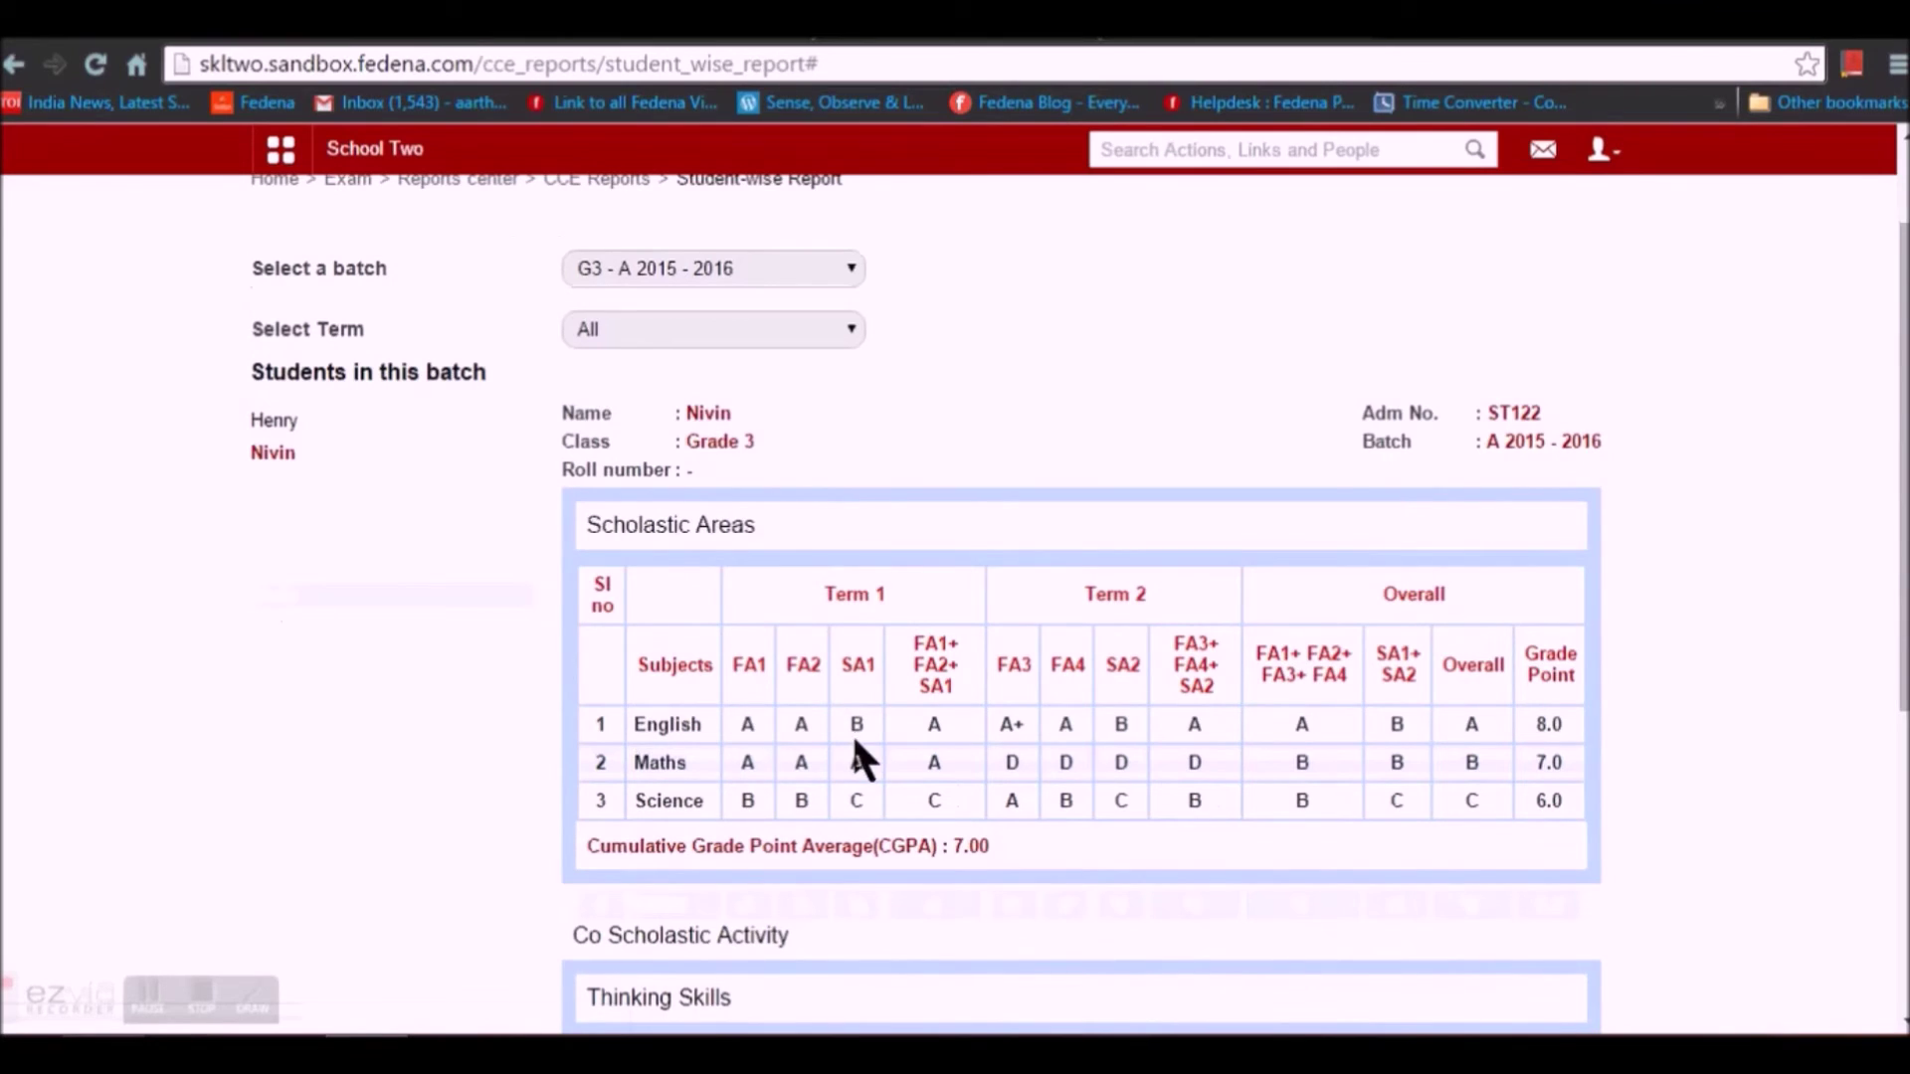
scroll(892, 728, up, 2)
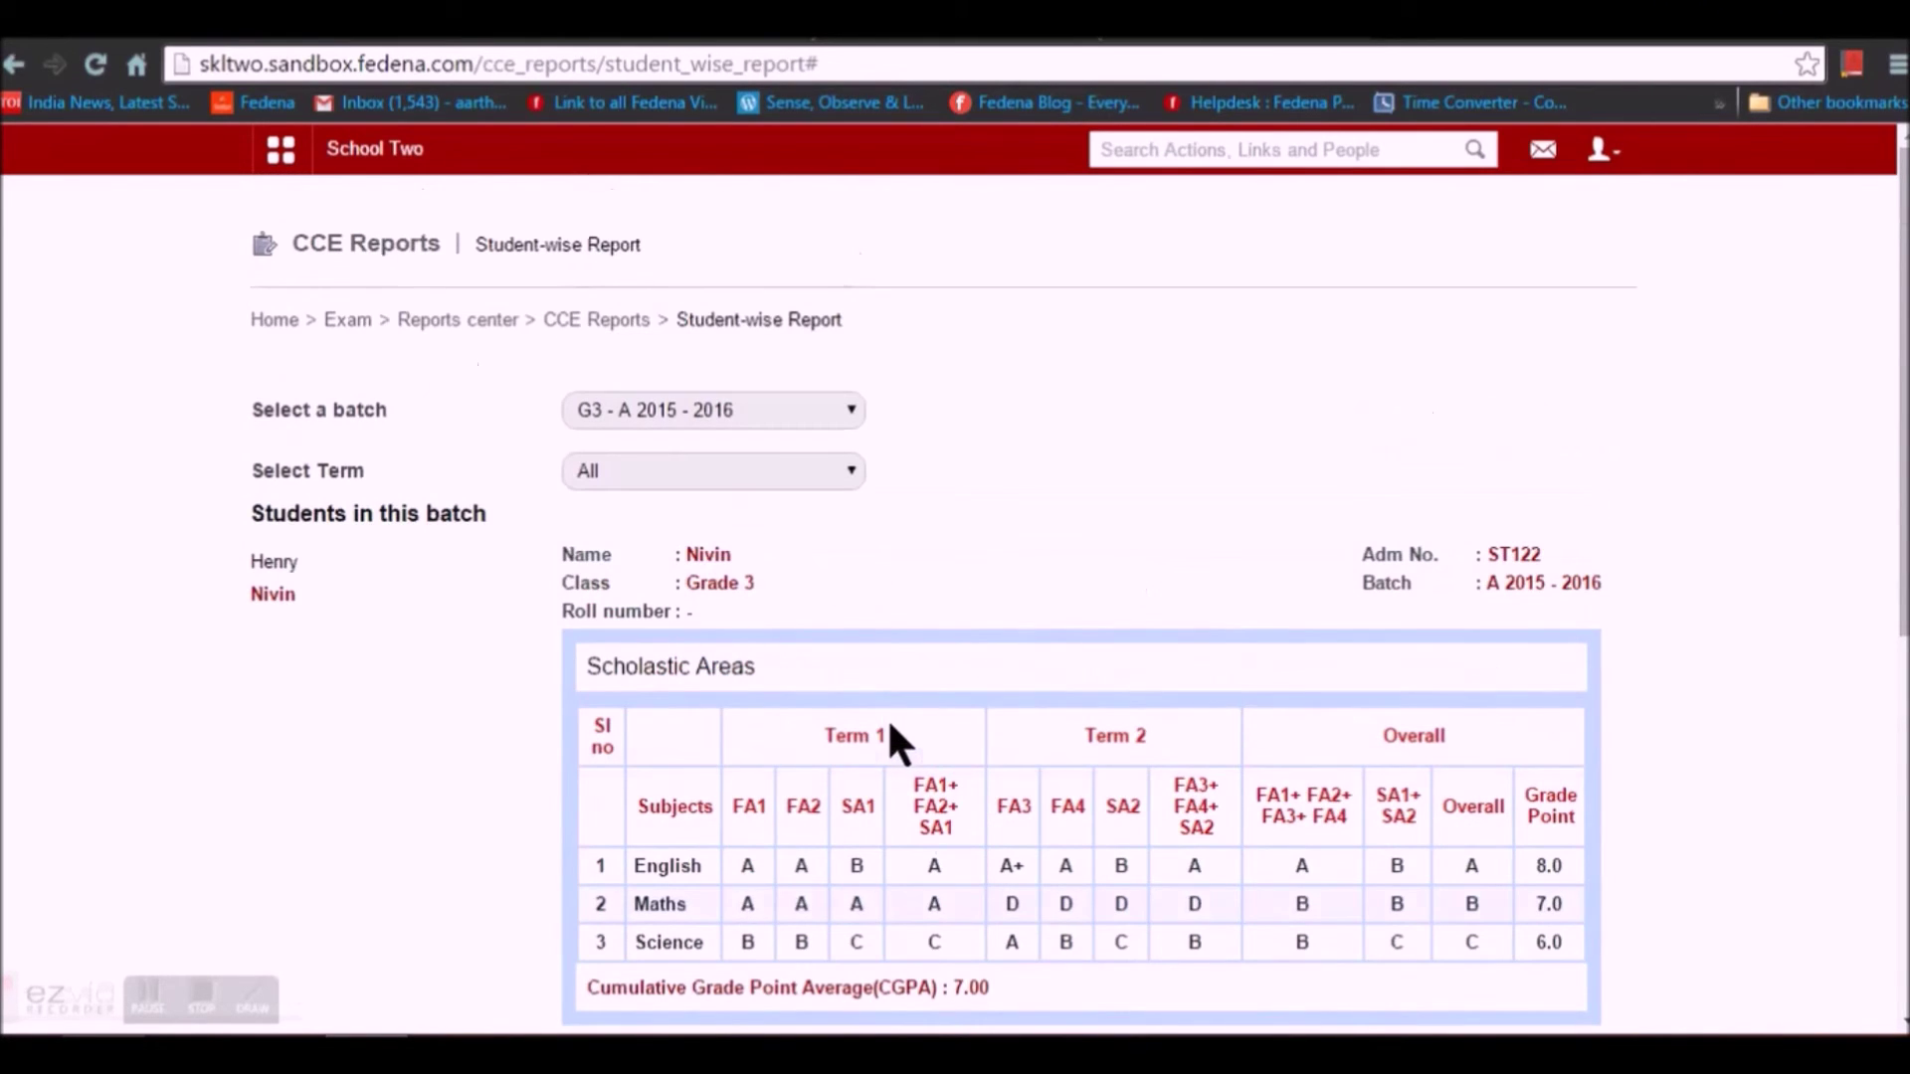
click(660, 469)
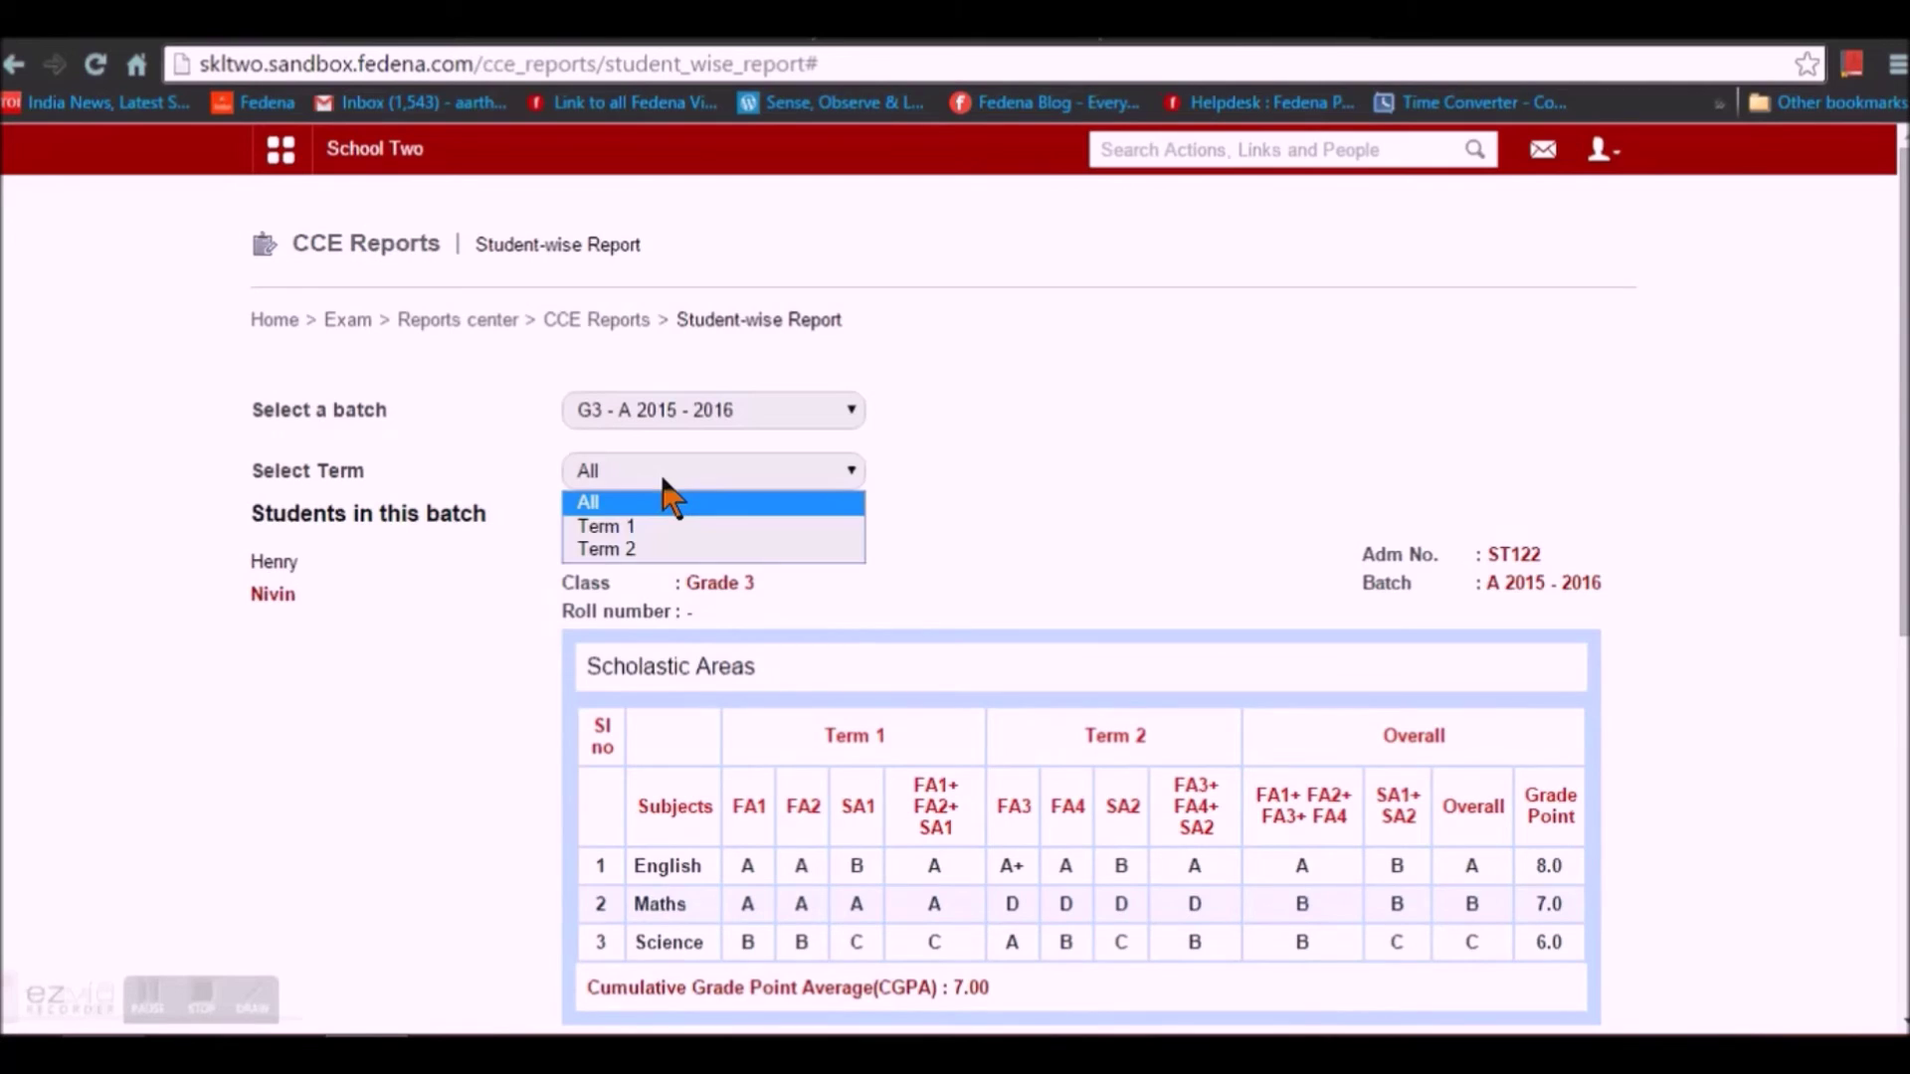
click(617, 529)
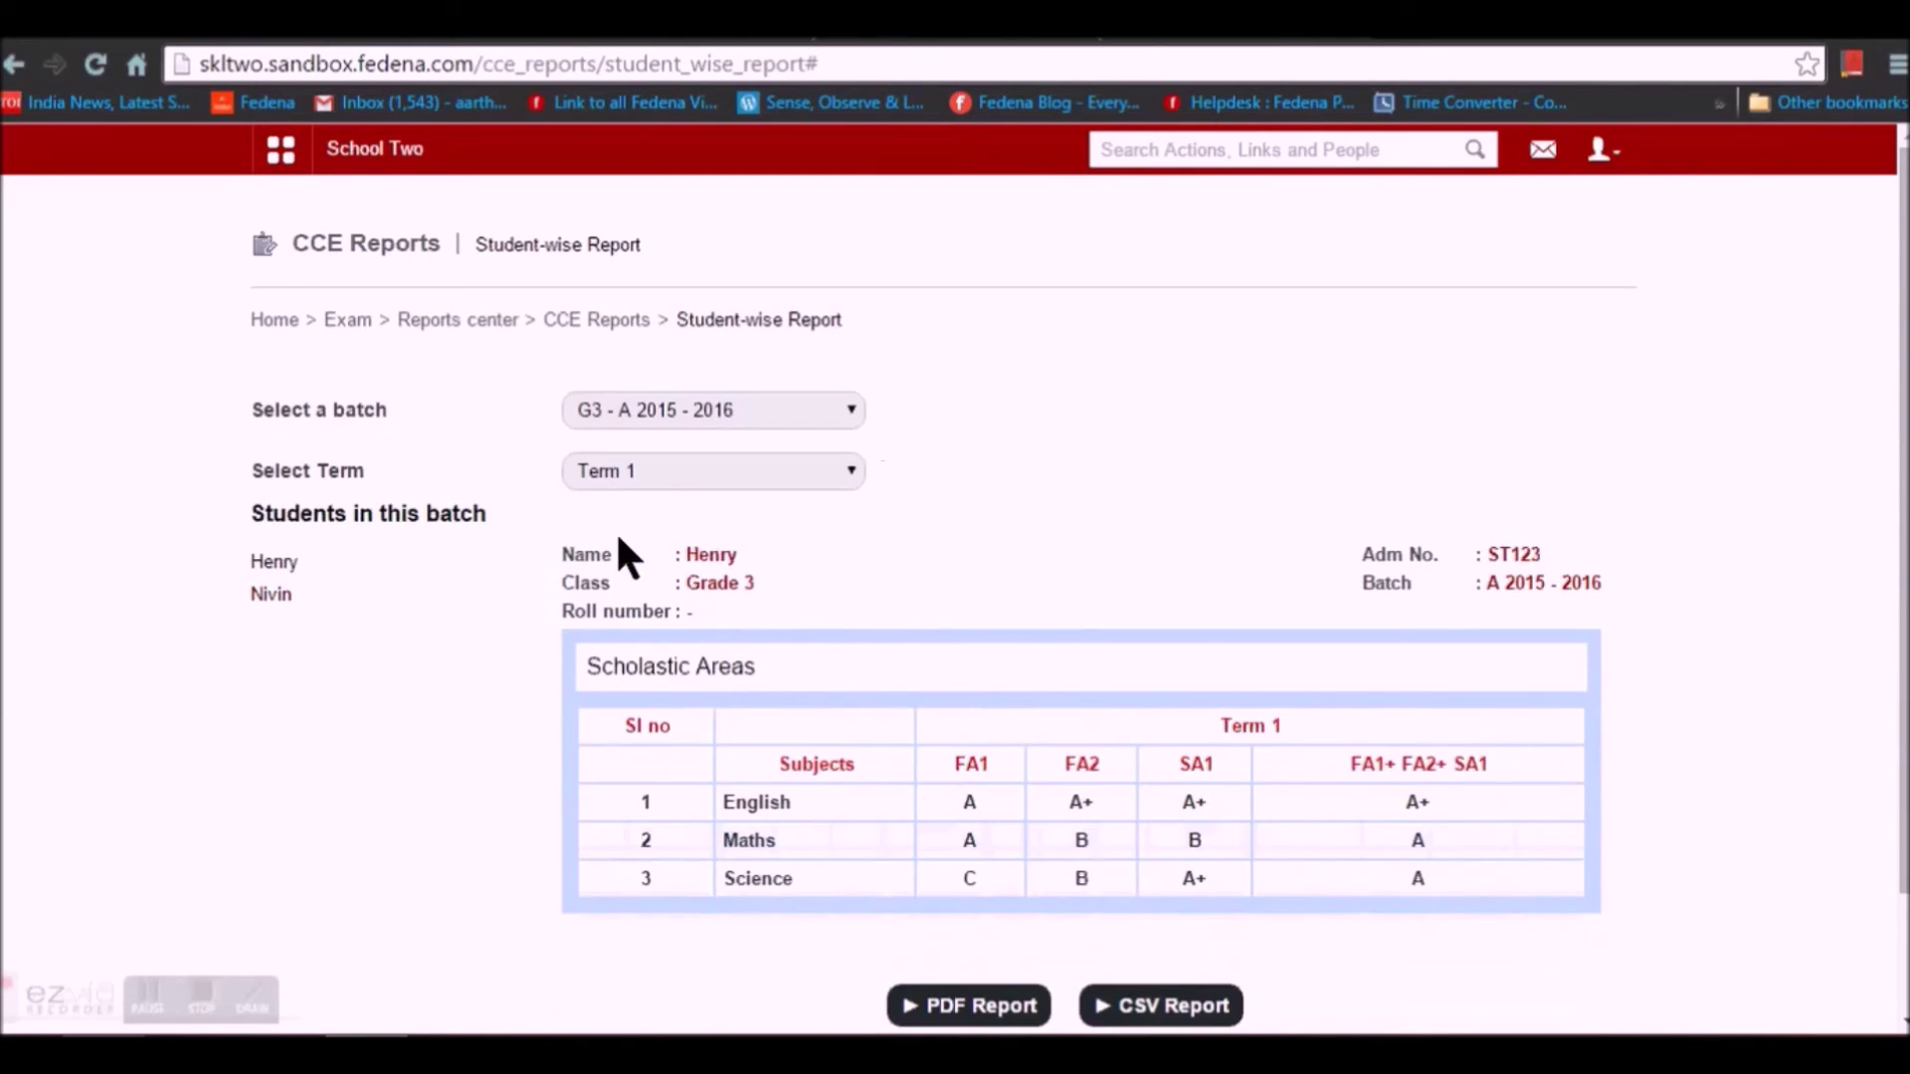
scroll(1492, 736, down, 2)
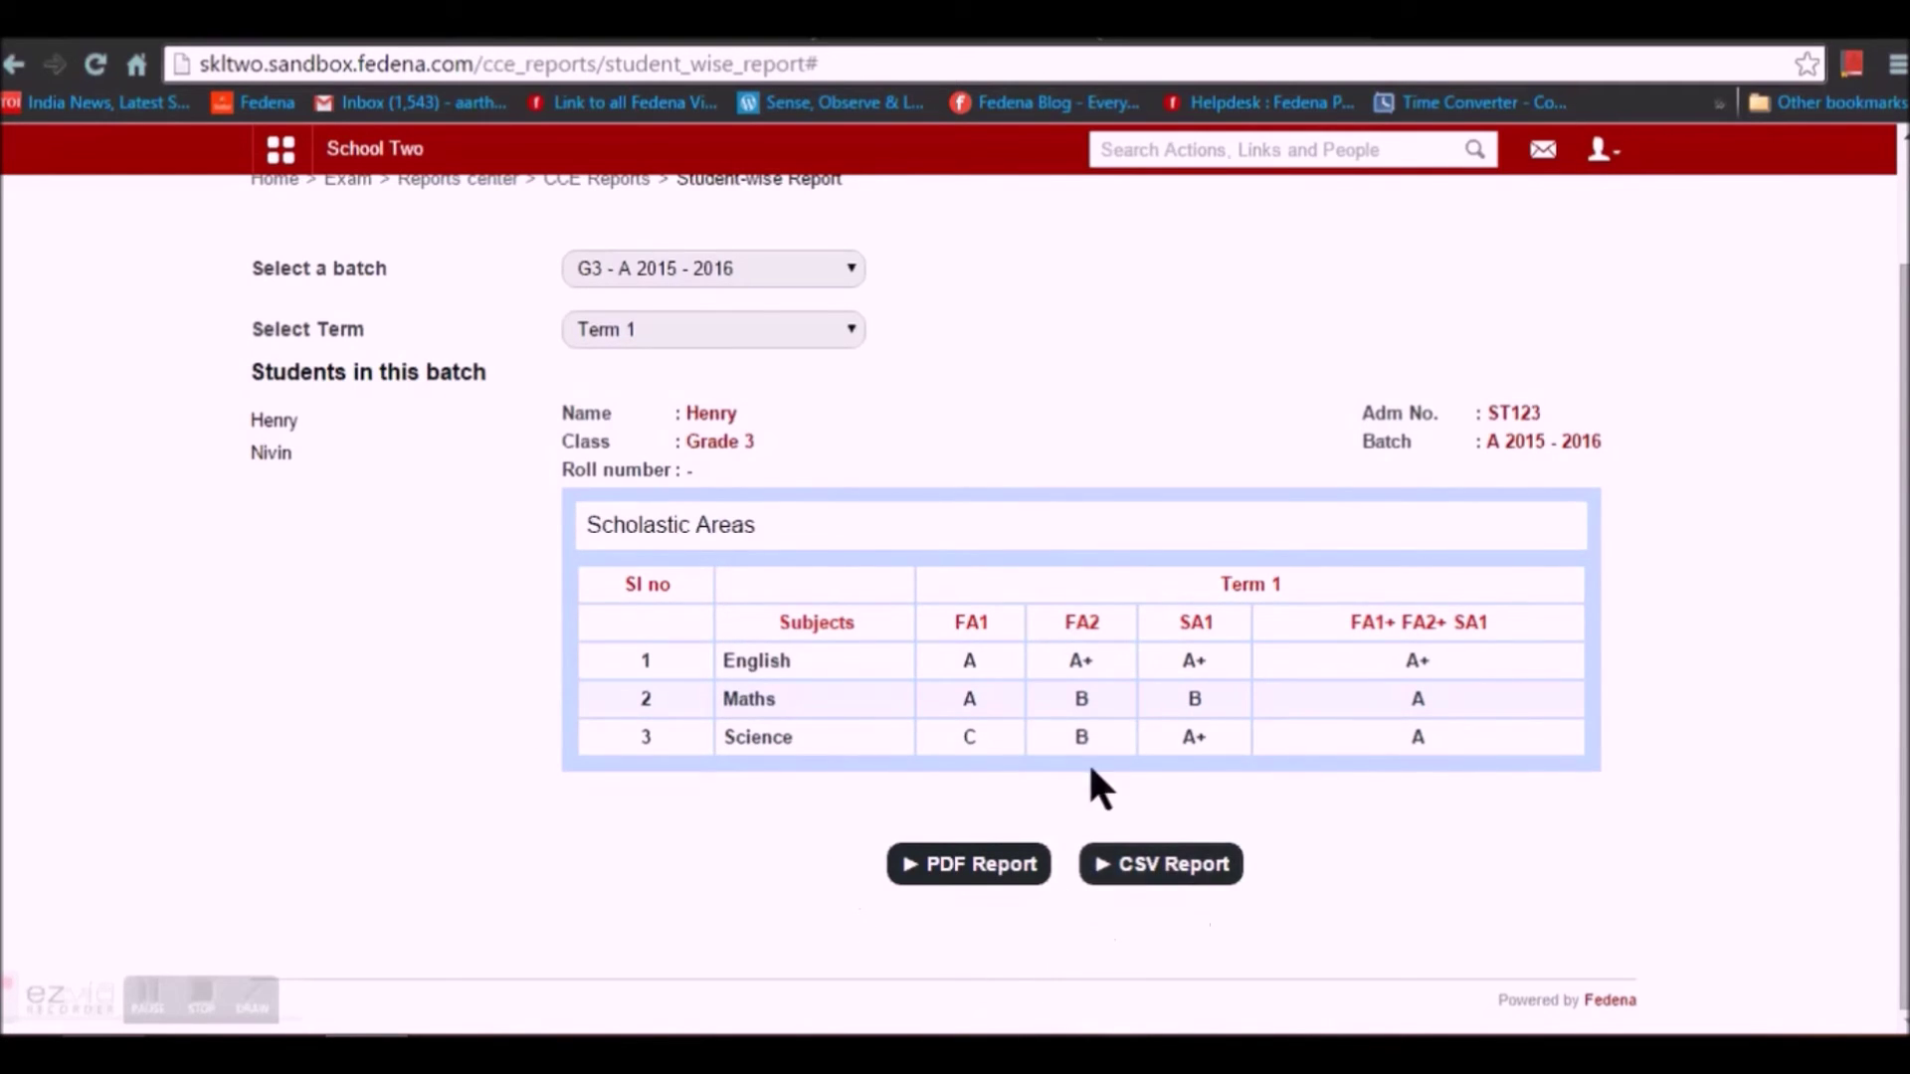
click(712, 338)
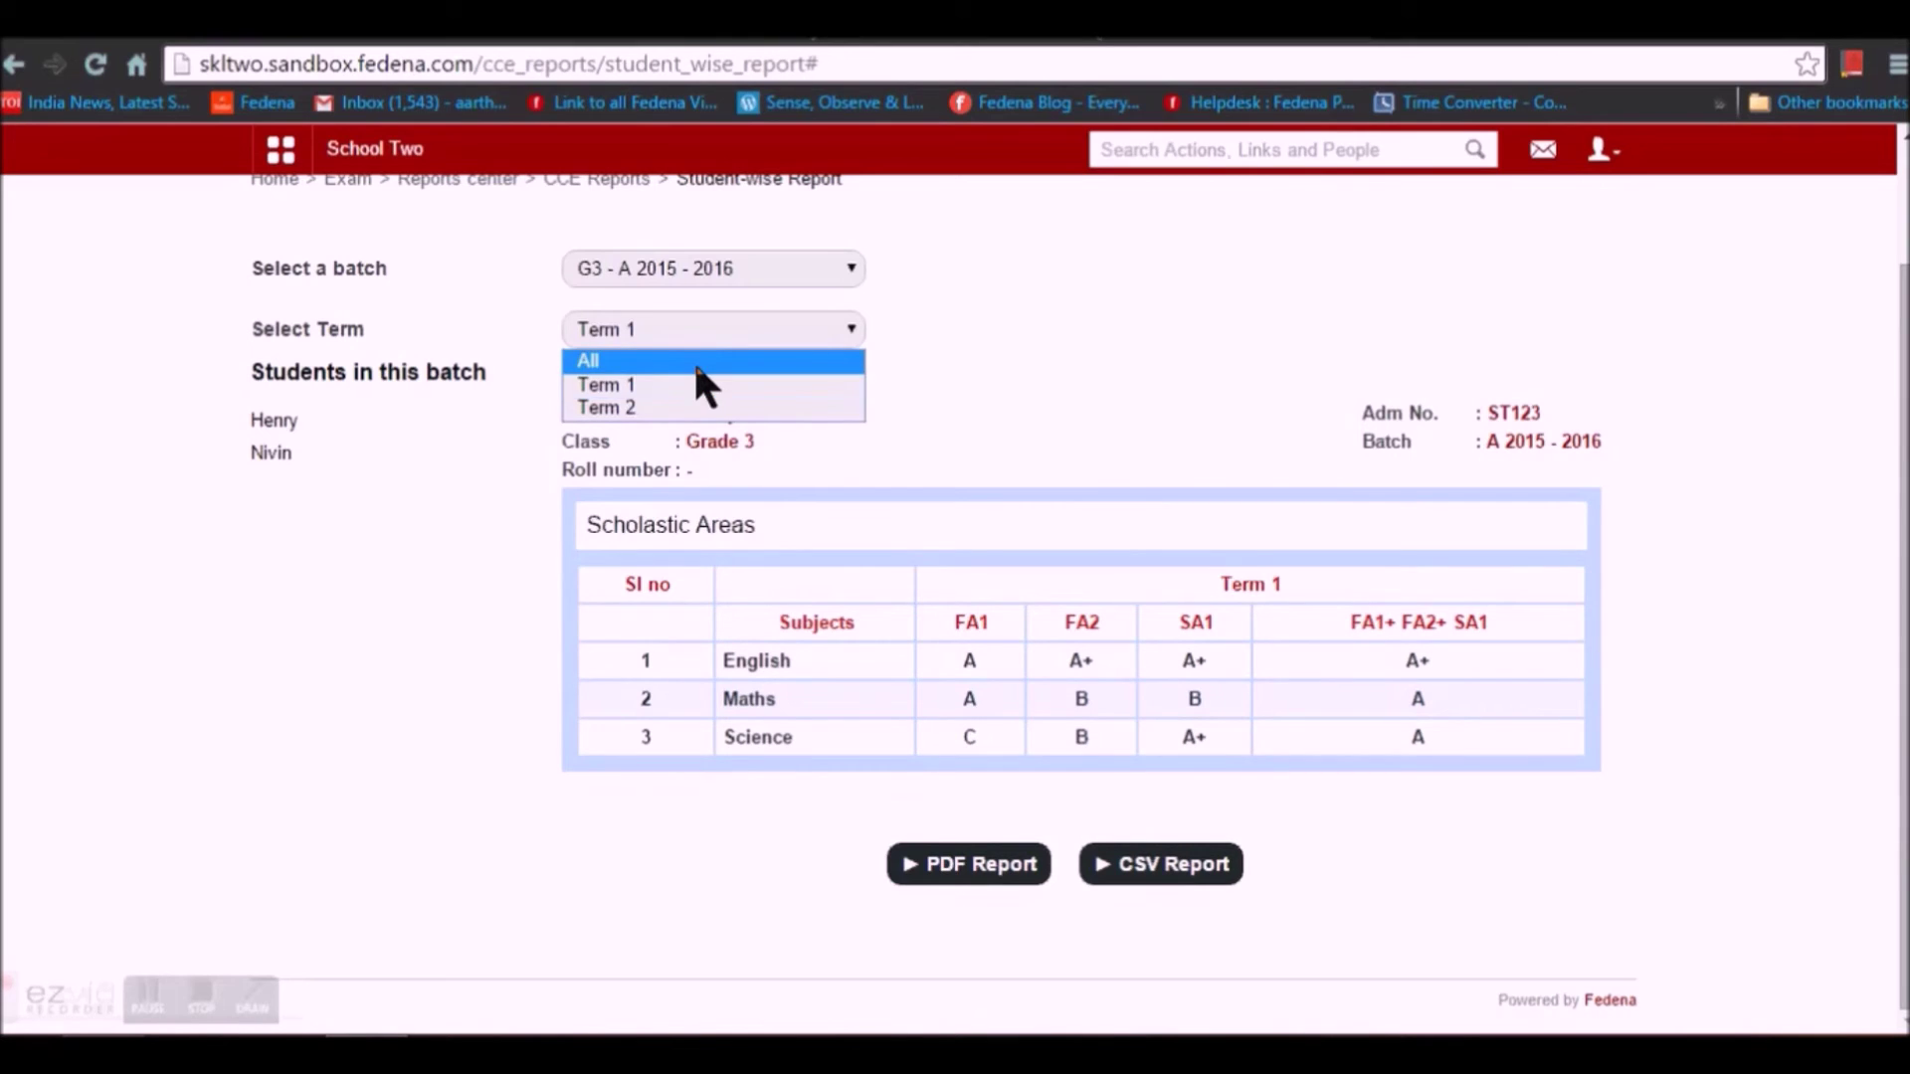
click(695, 360)
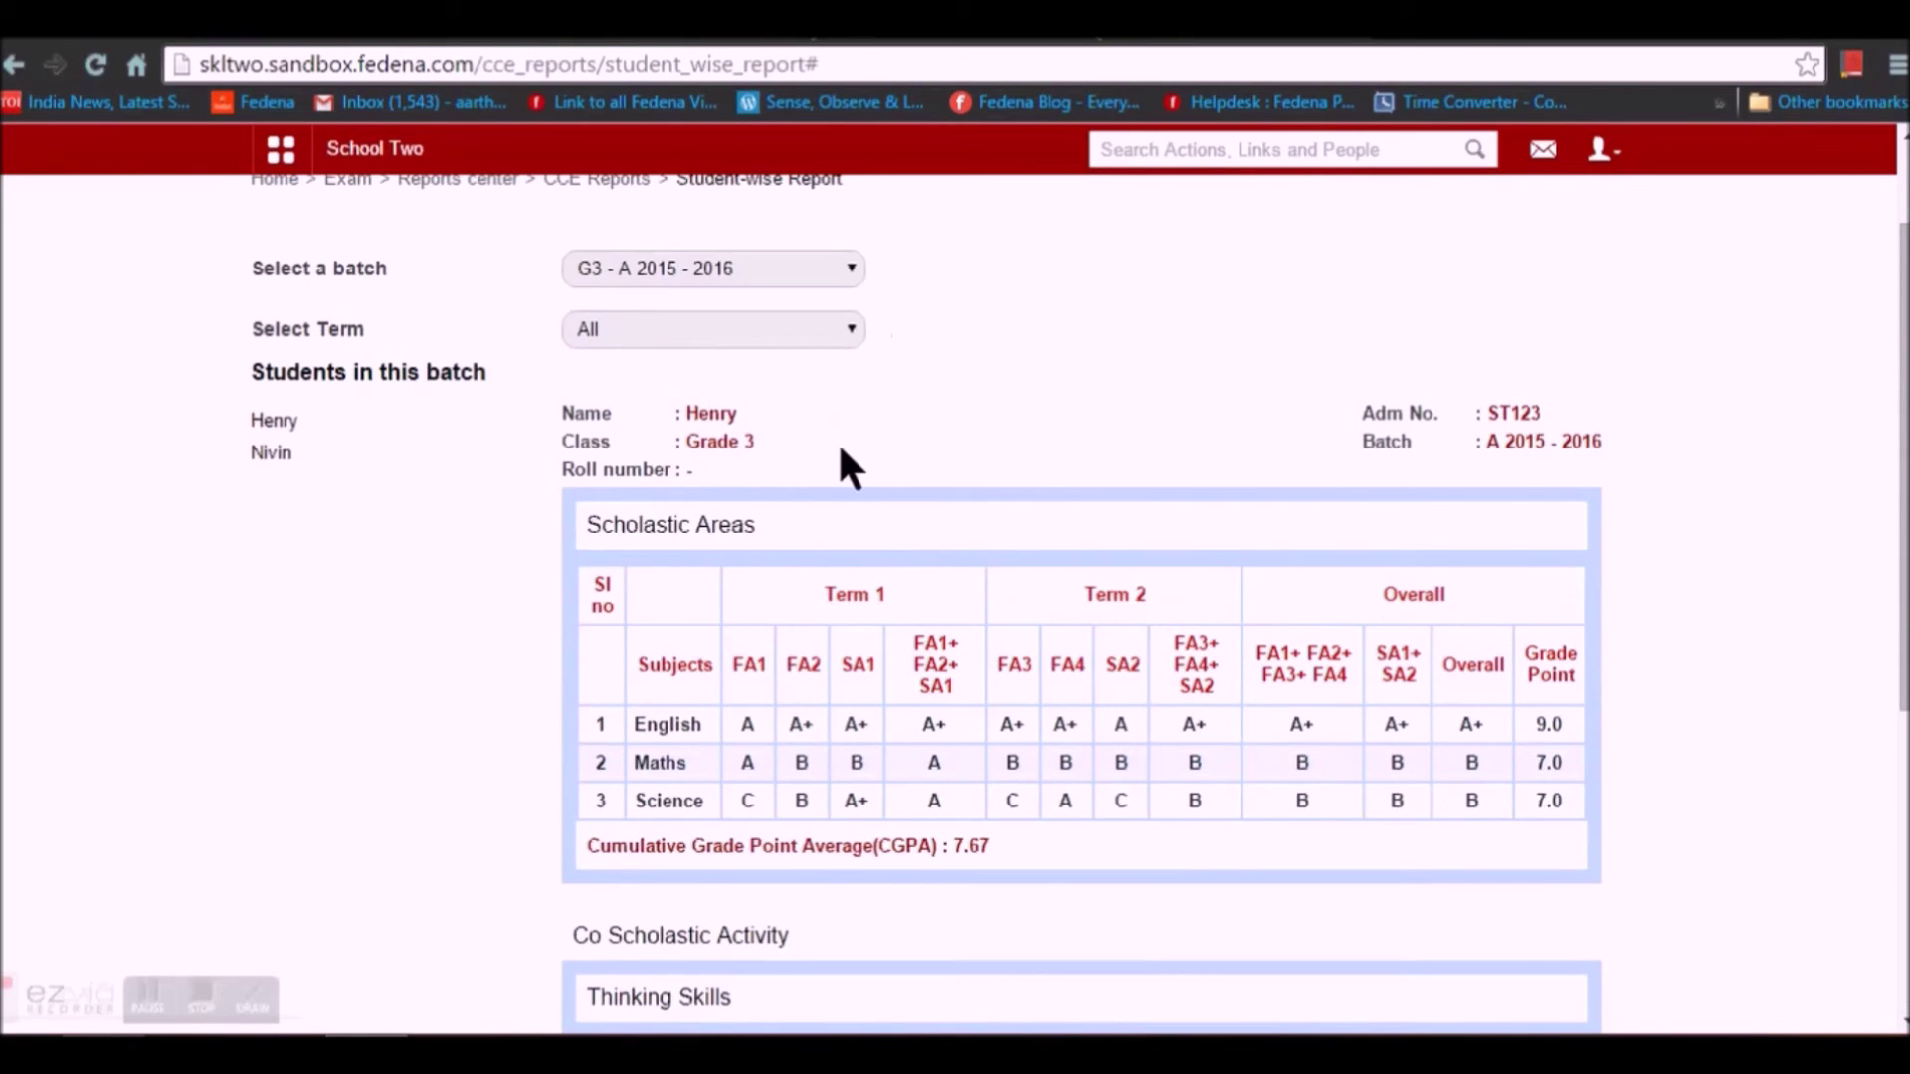
scroll(845, 448, down, 5)
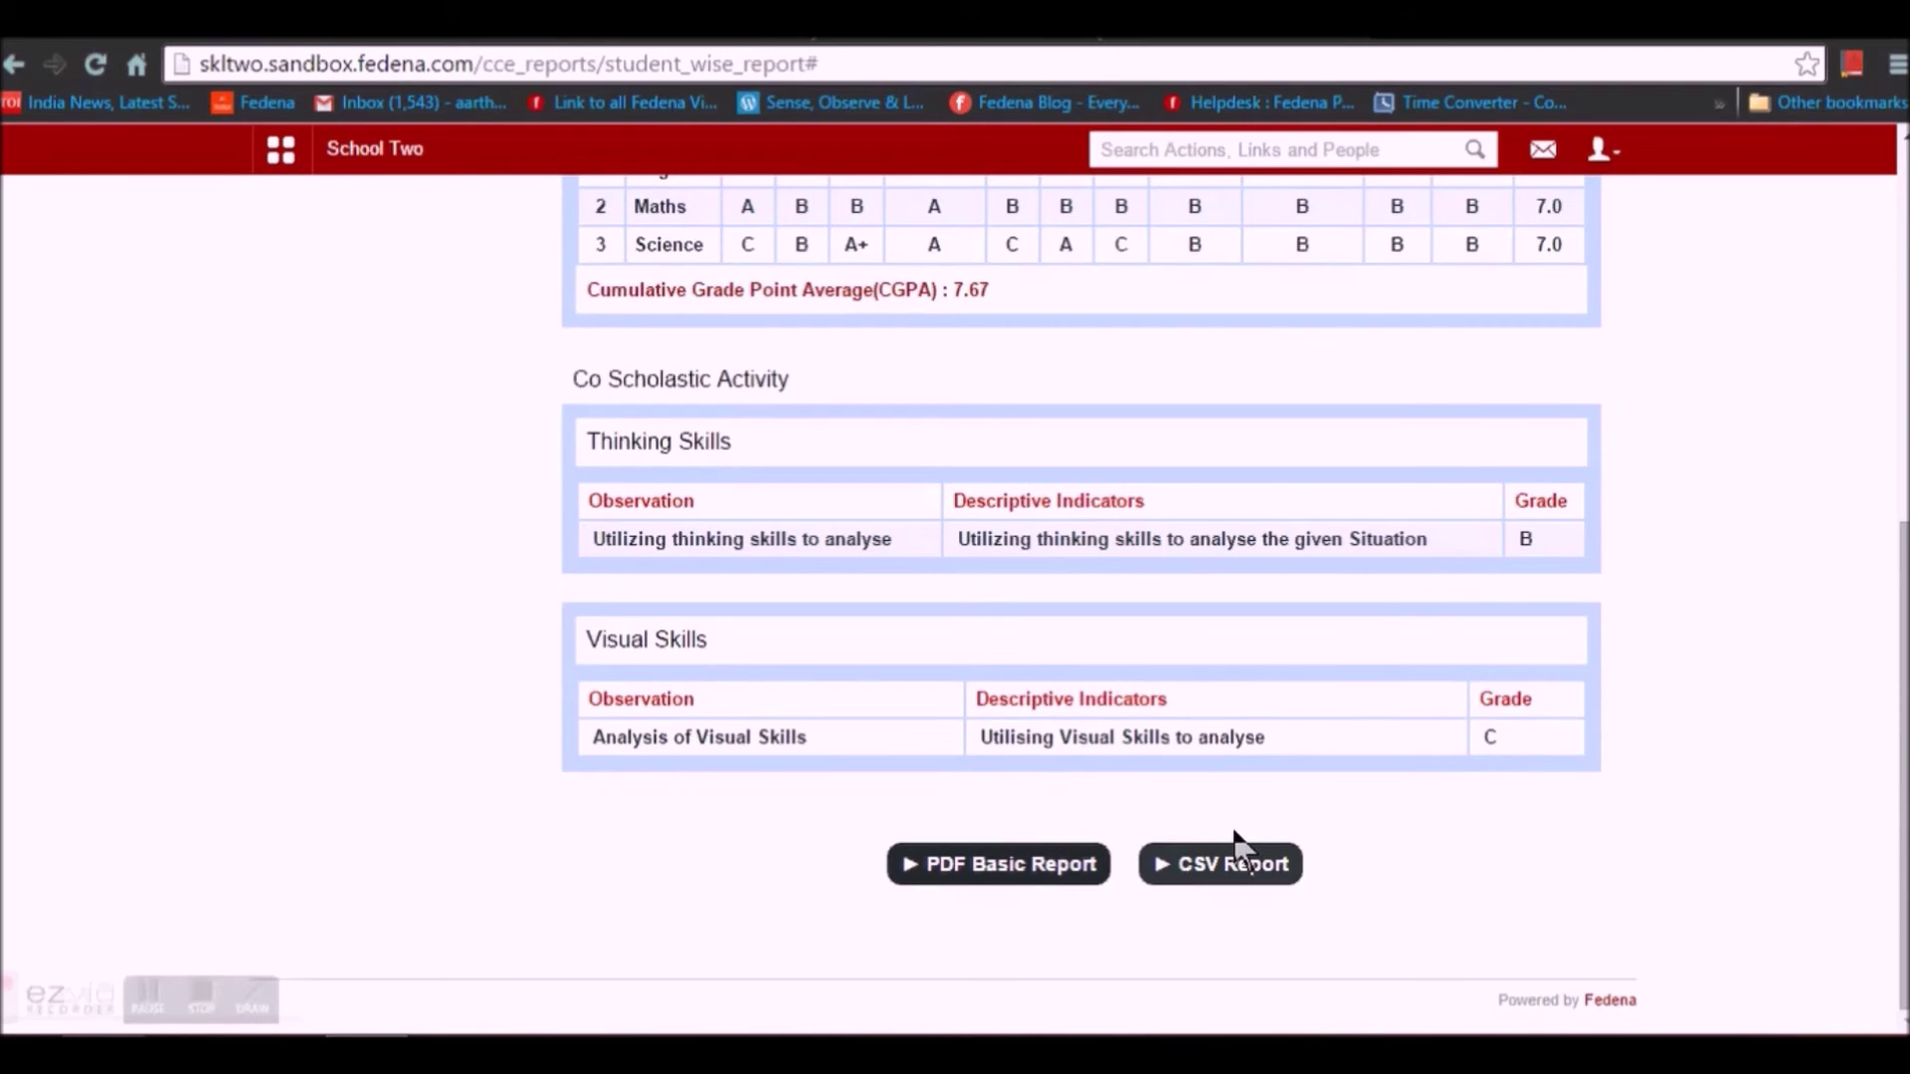
scroll(1238, 841, up, 6)
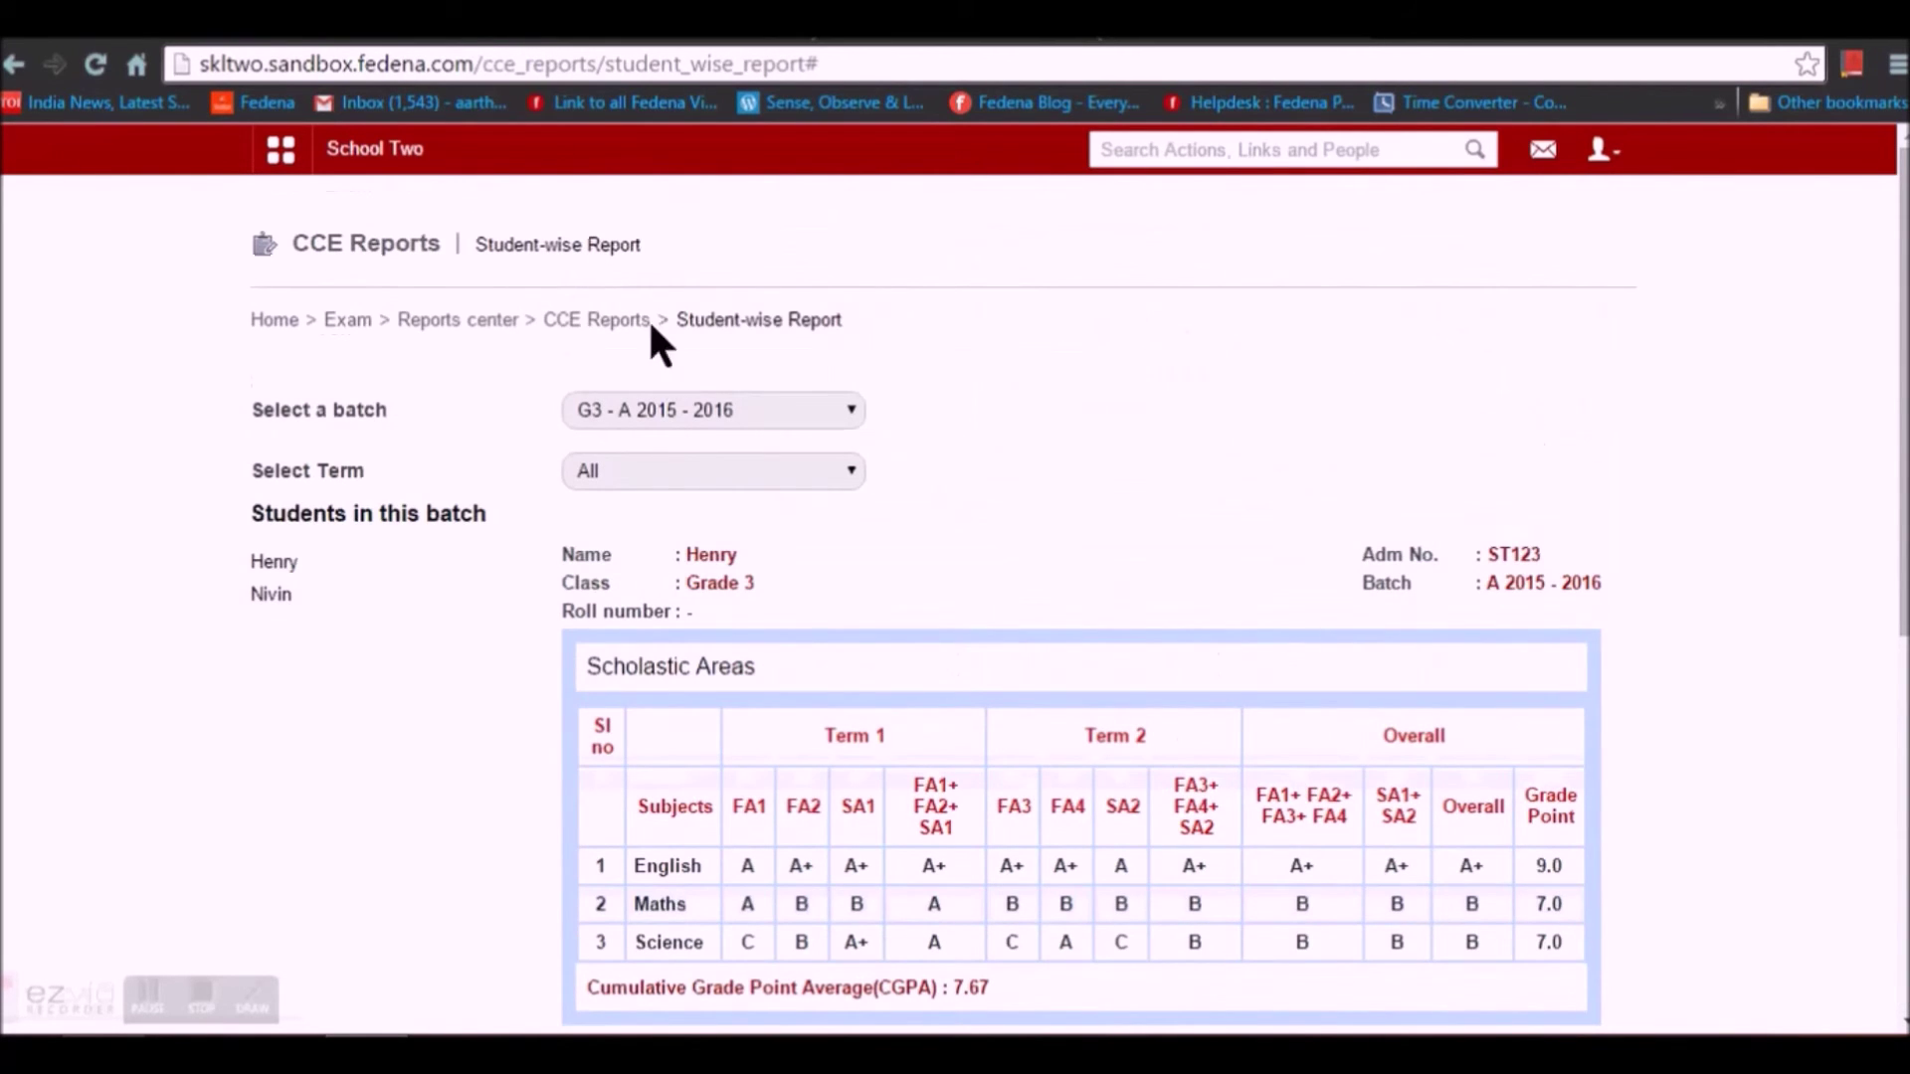
click(626, 320)
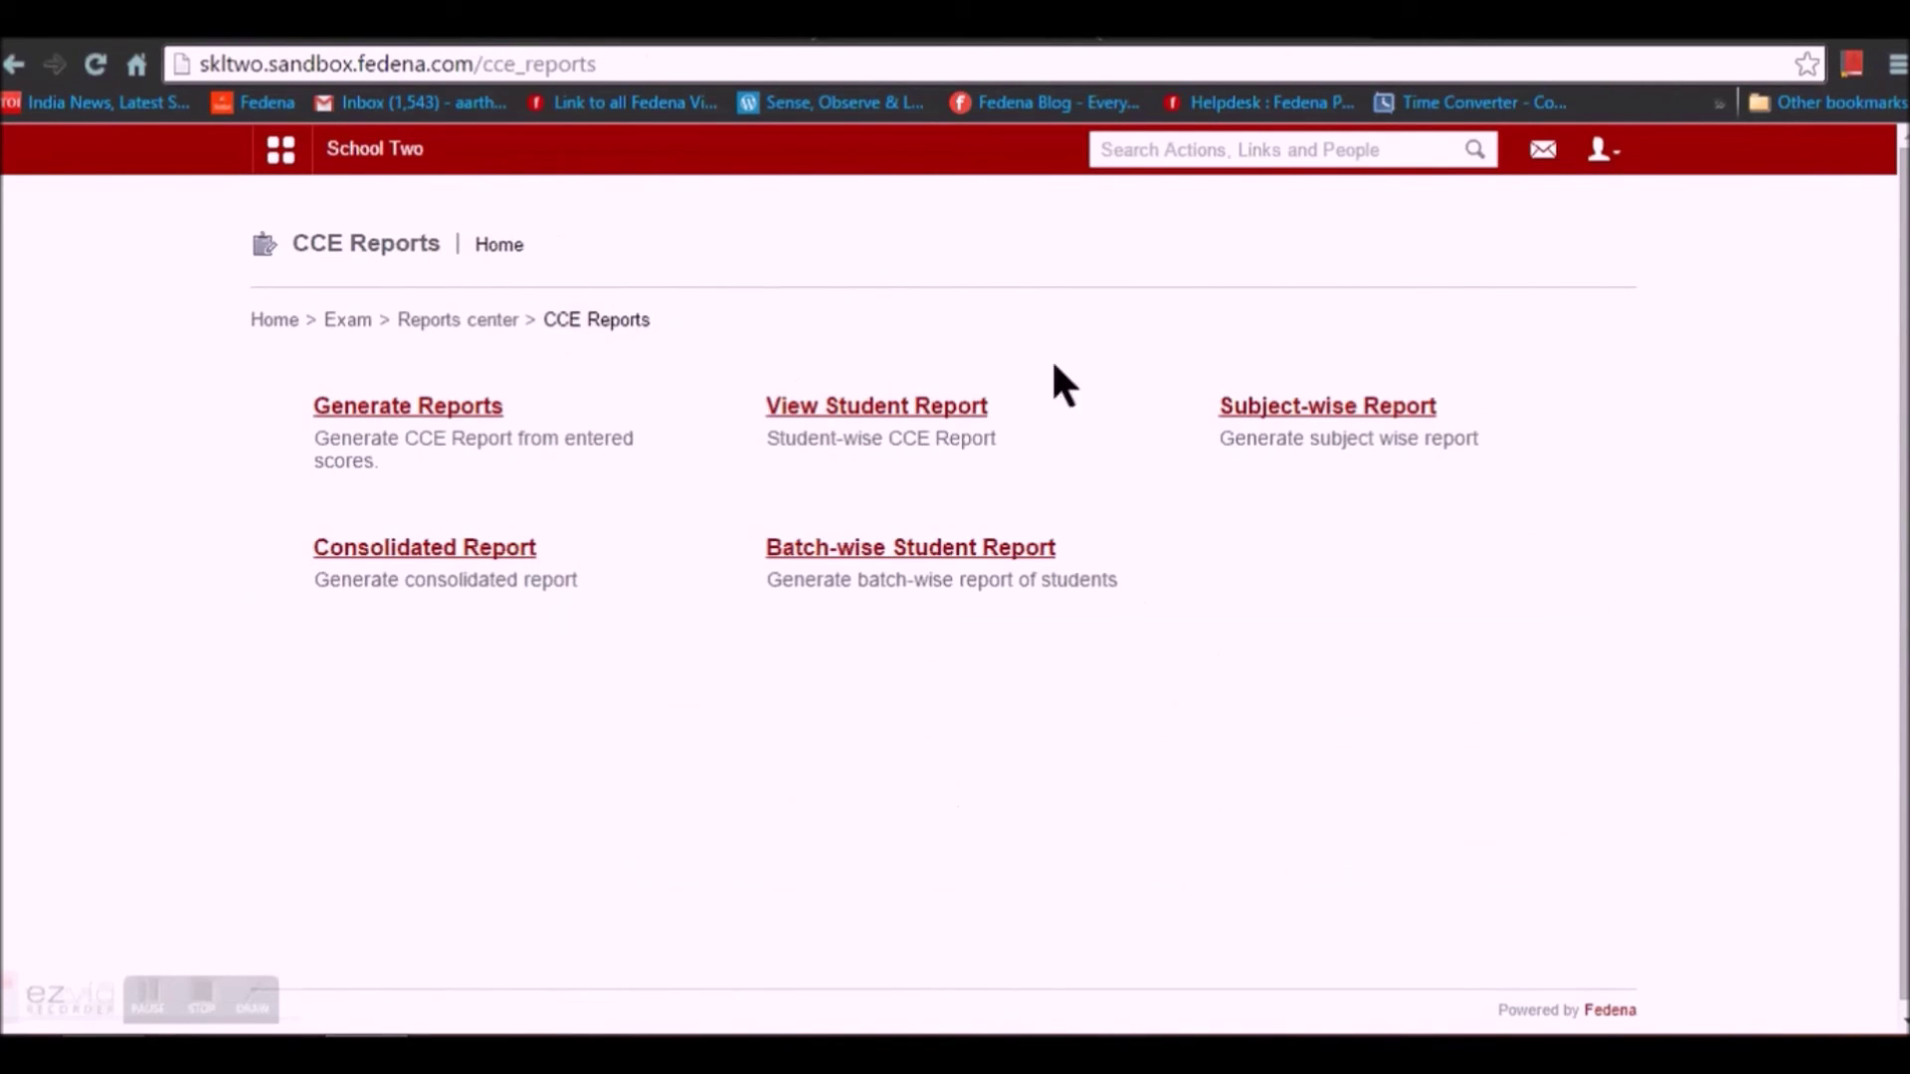
Show the Maths subject-wise report for Grade 3 batch G3 - A 2015 - 2016, then return to CCE Reports.
click(1339, 406)
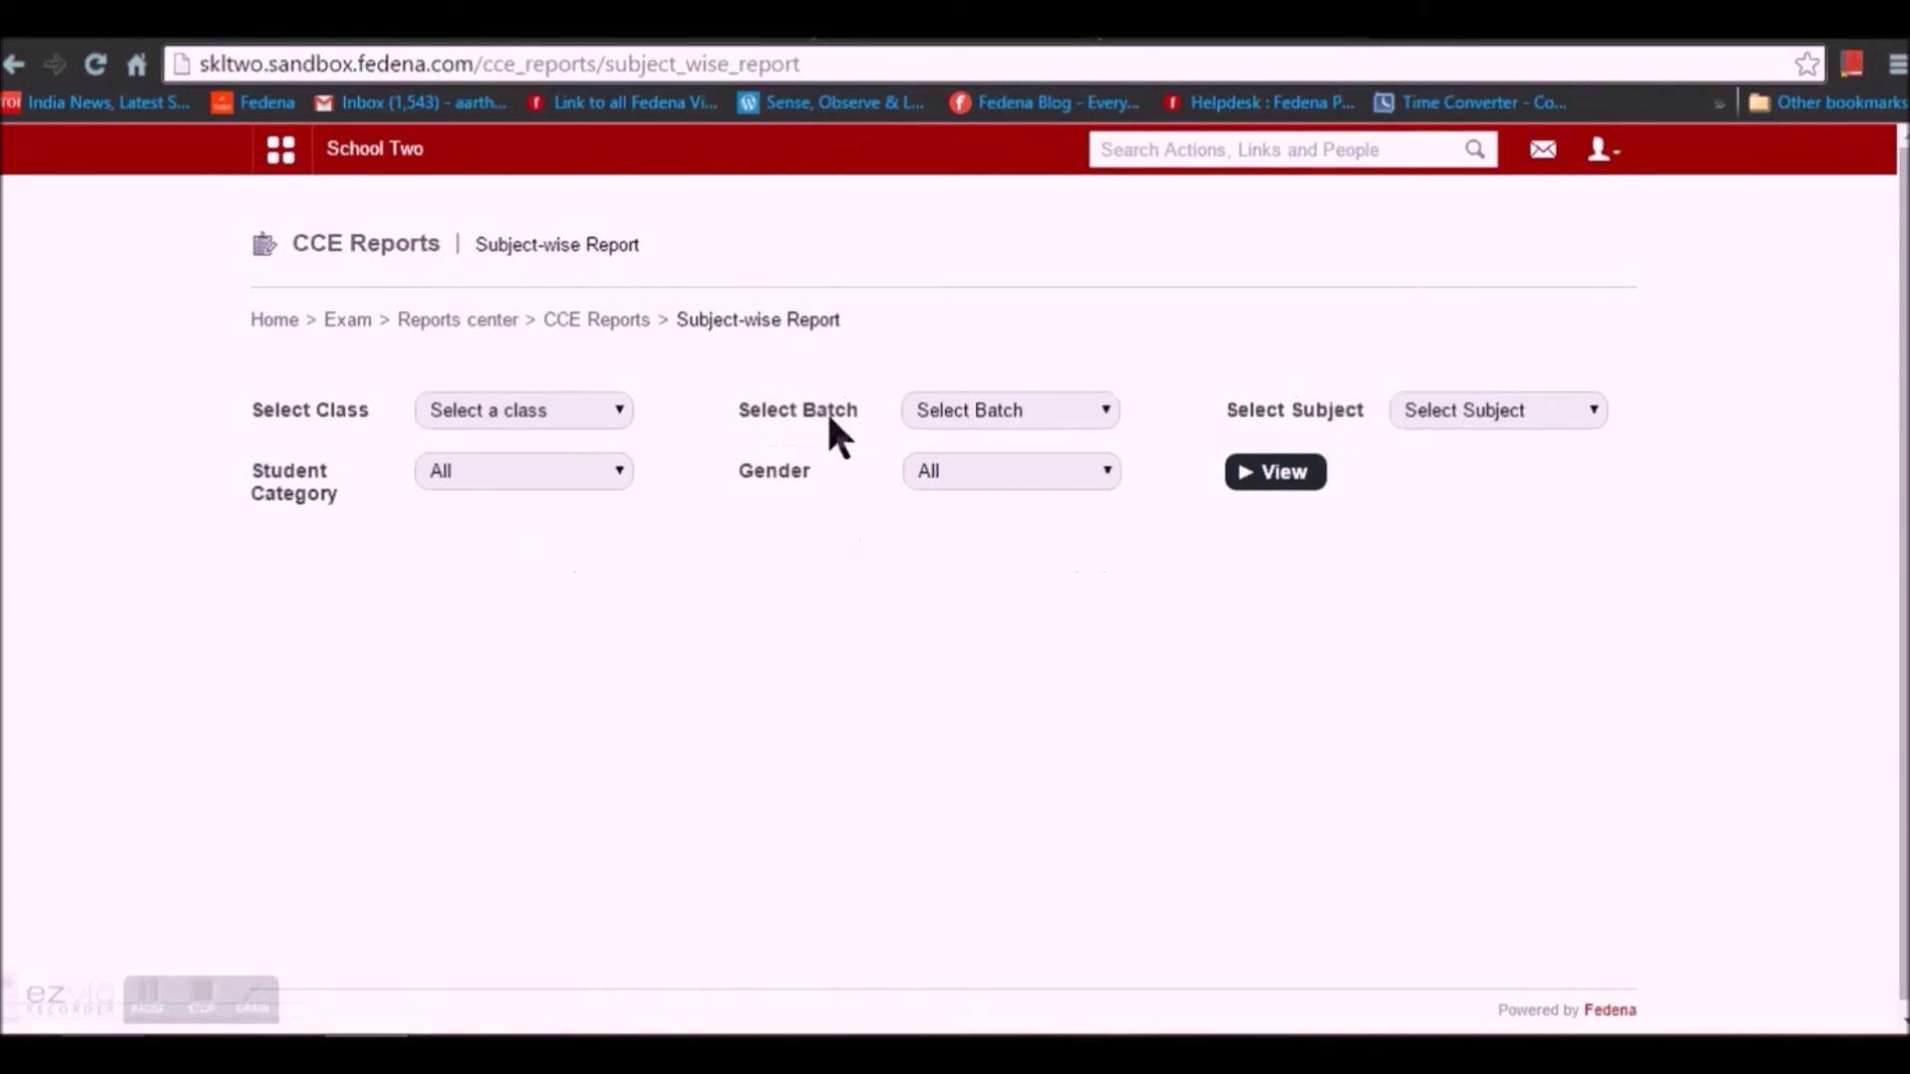
click(533, 428)
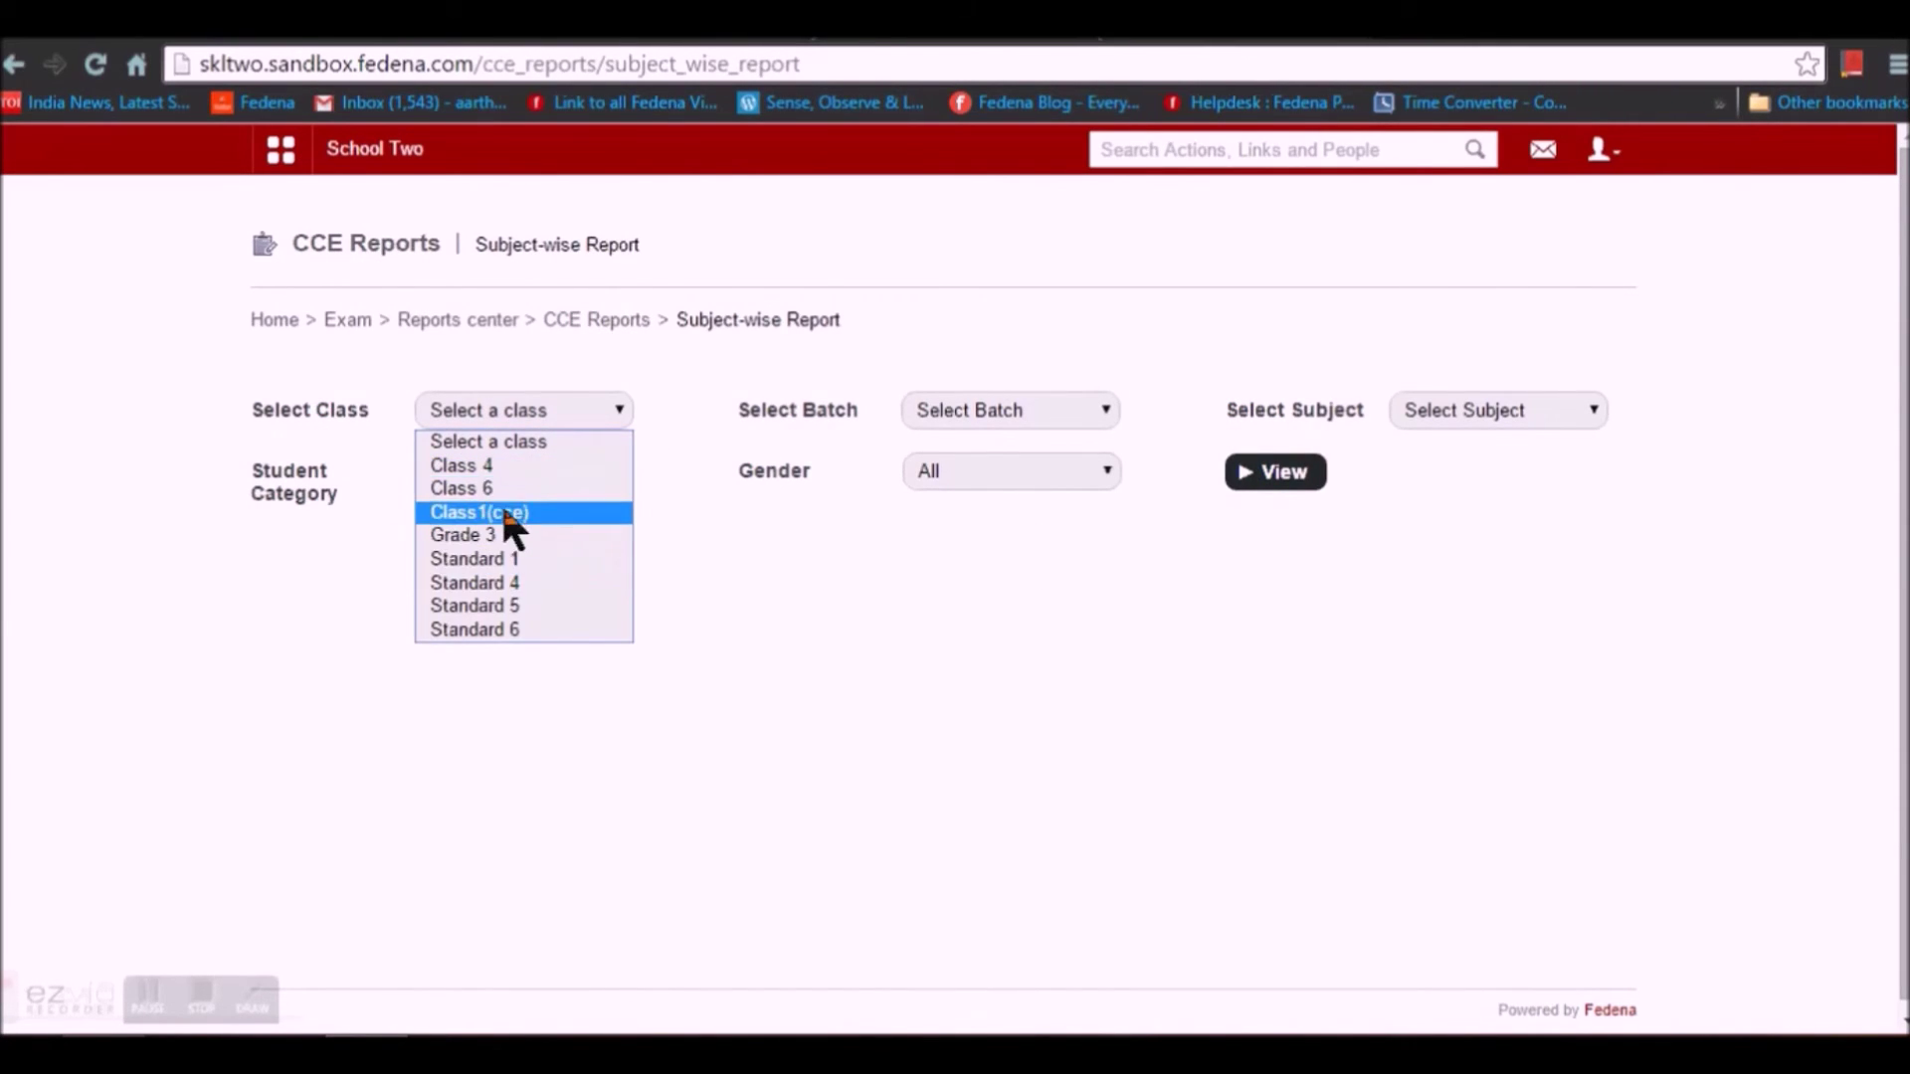
click(503, 537)
click(1010, 412)
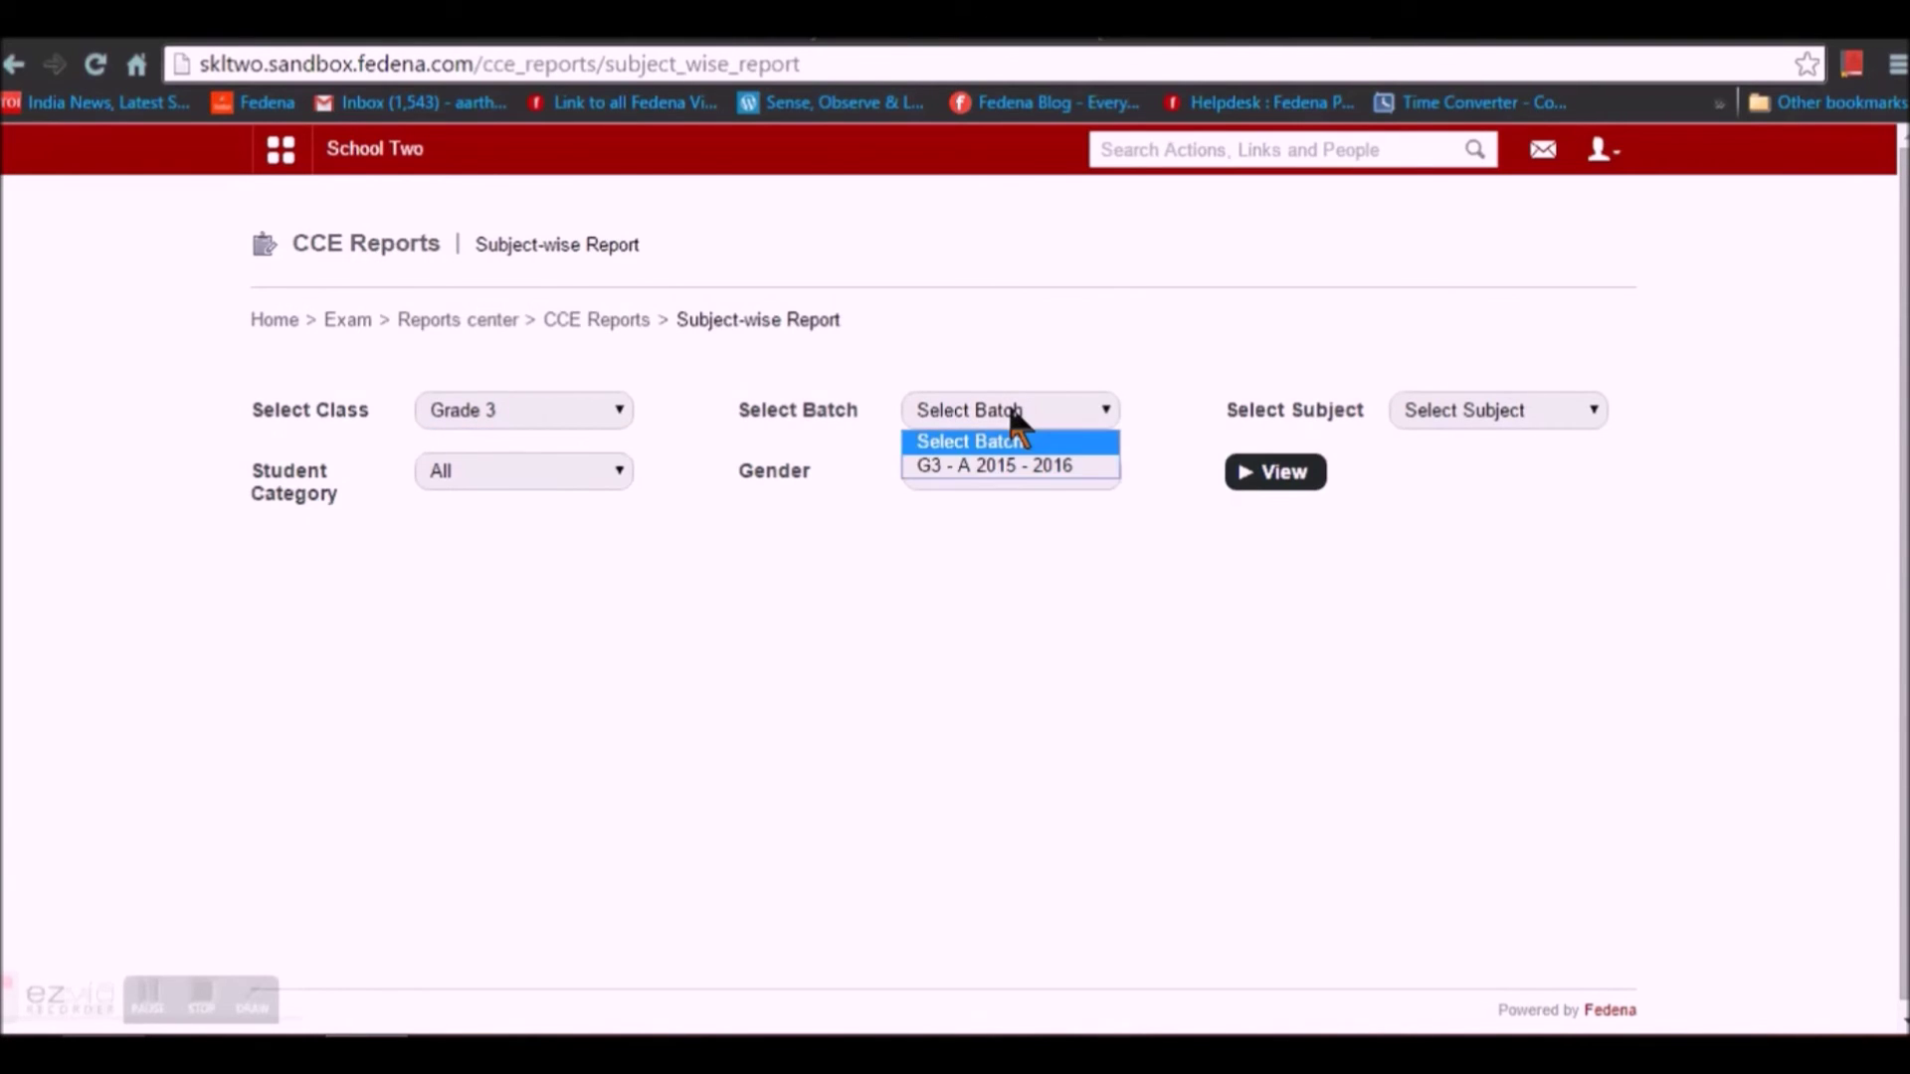
click(994, 462)
click(1502, 410)
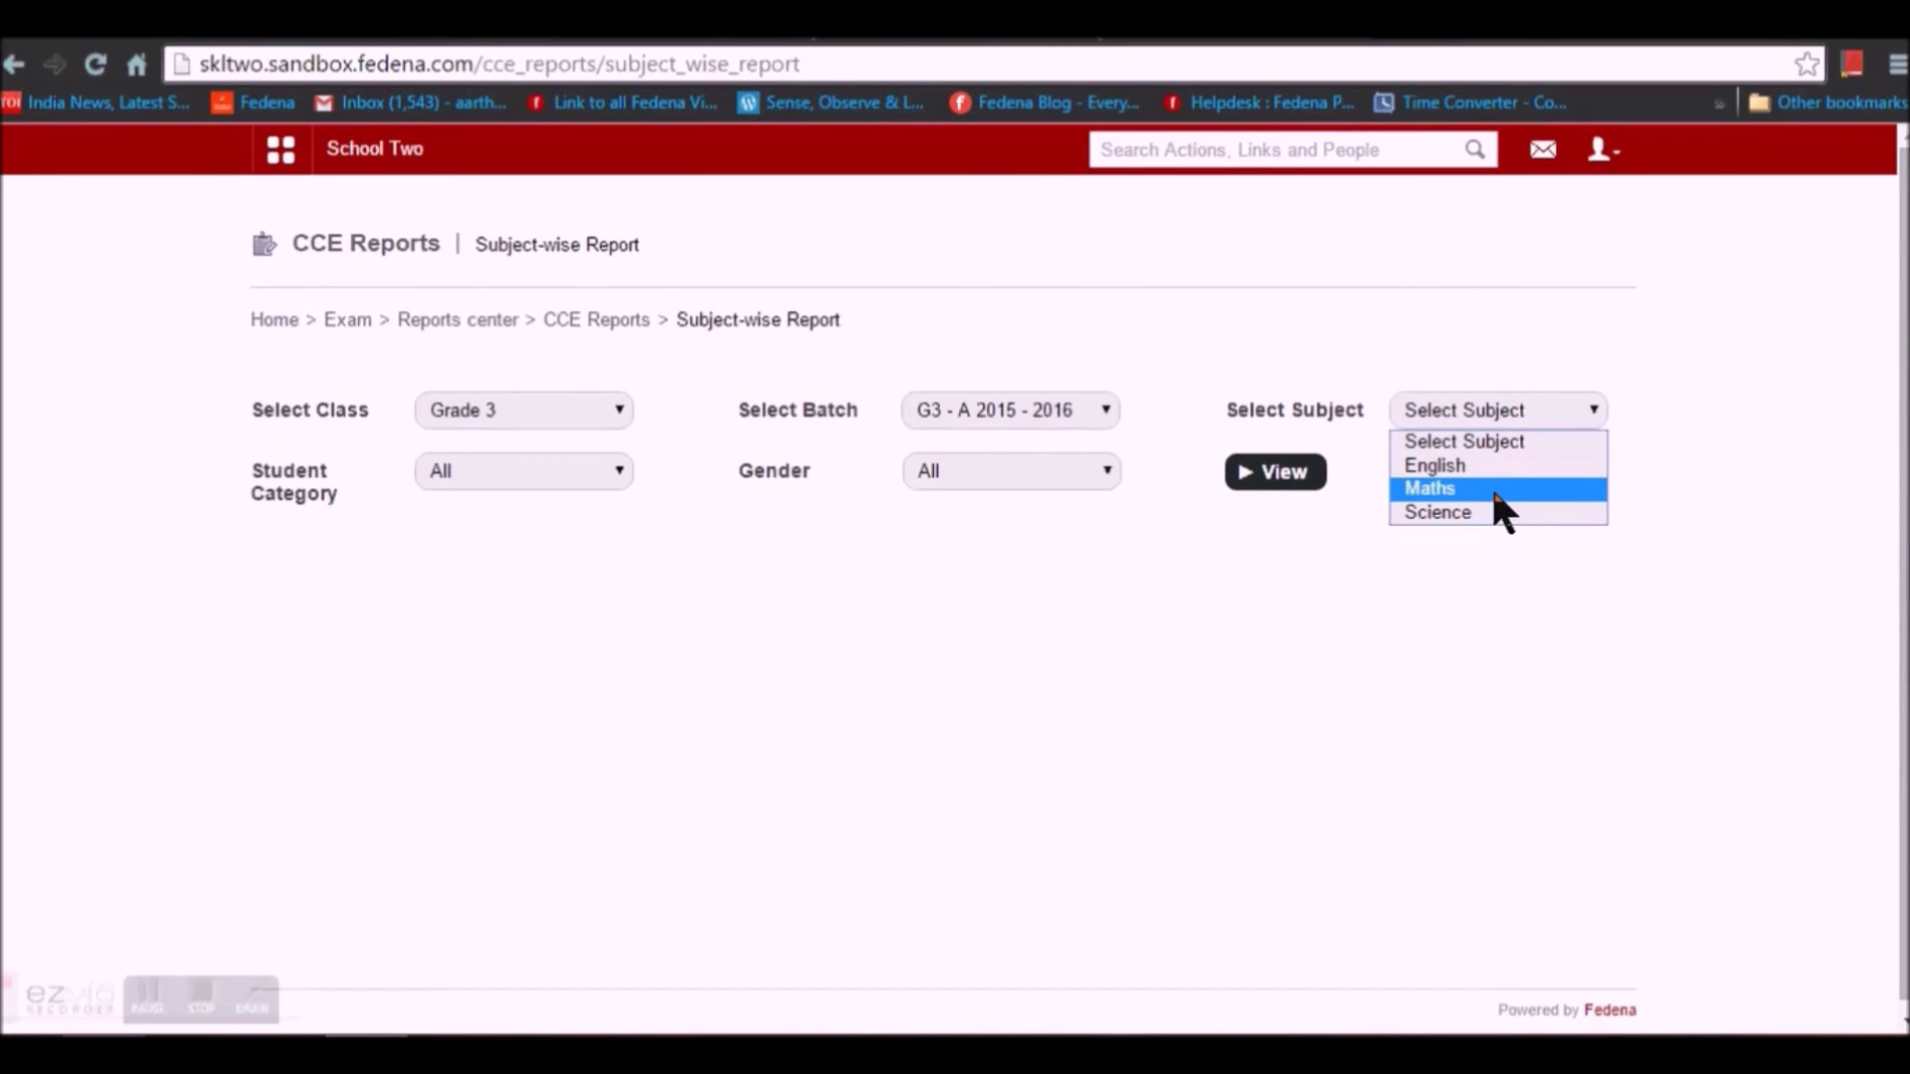
click(1496, 490)
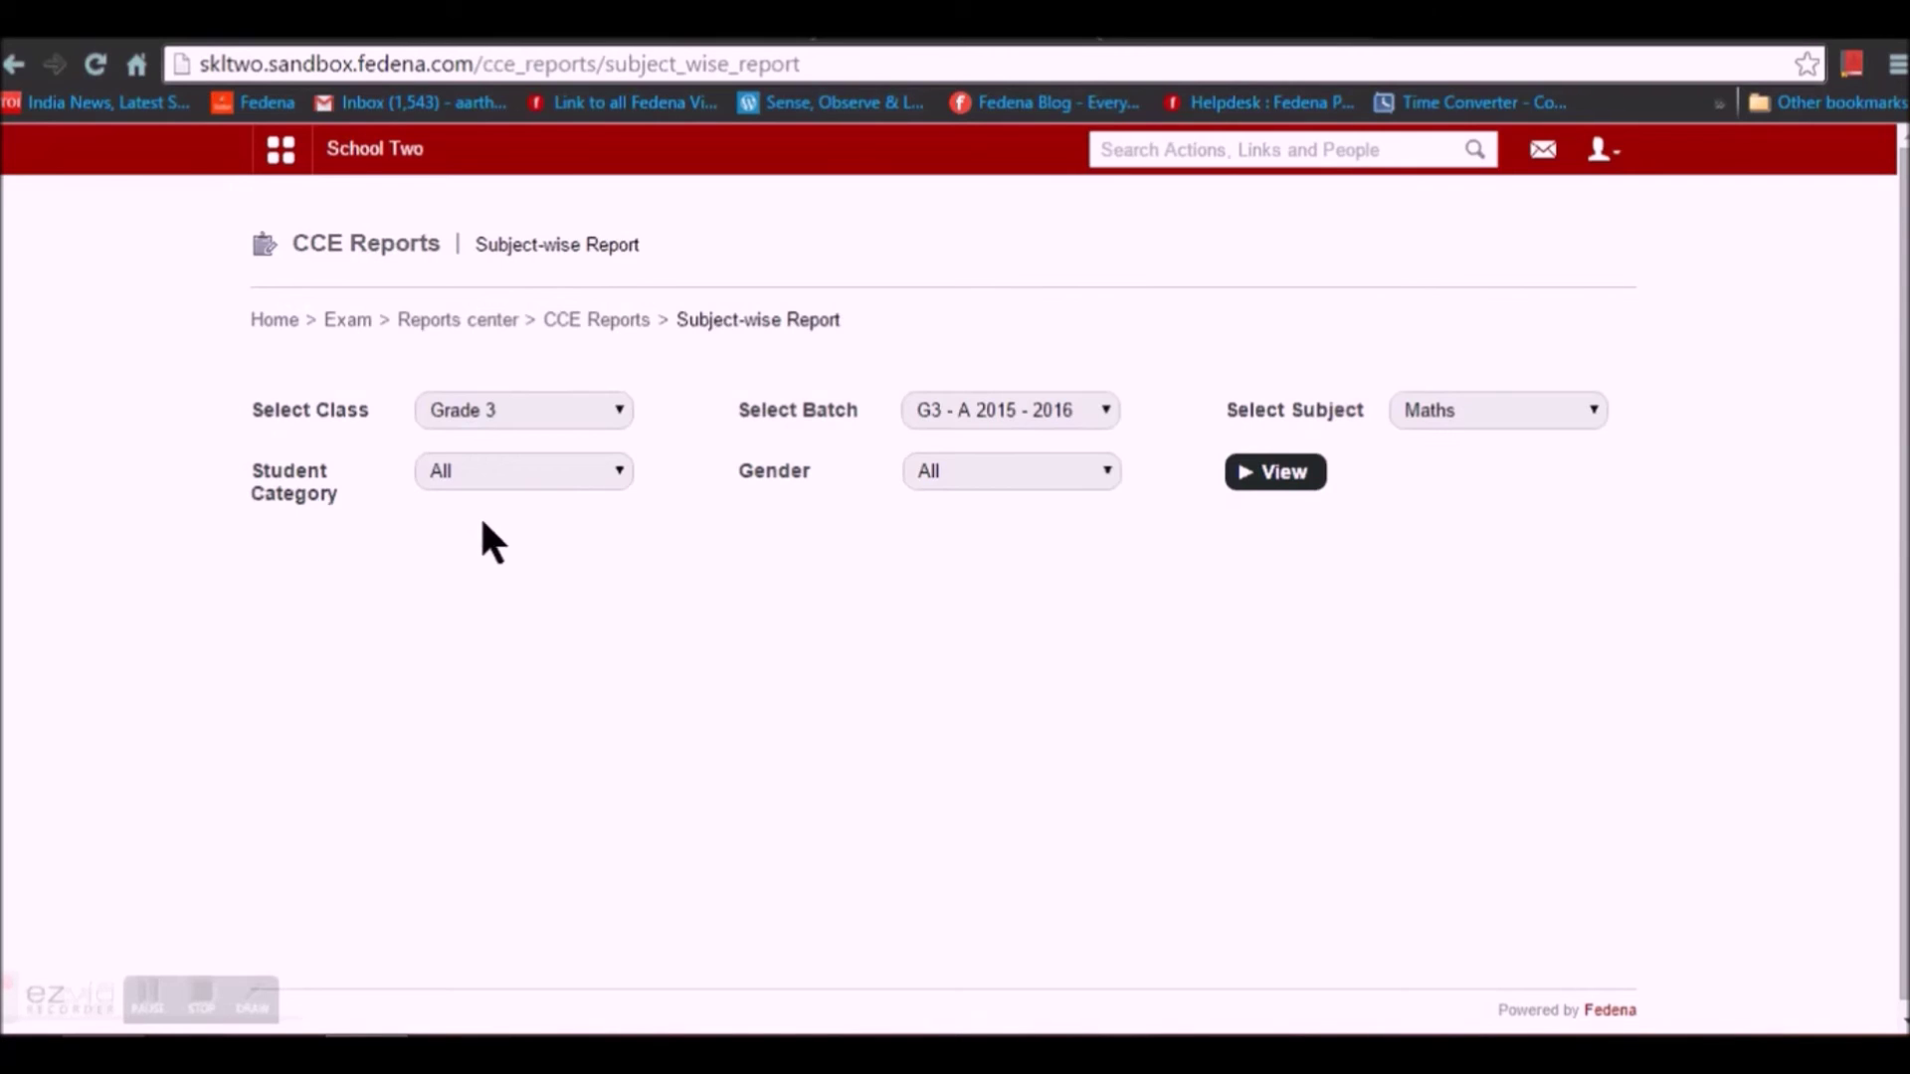
click(1256, 474)
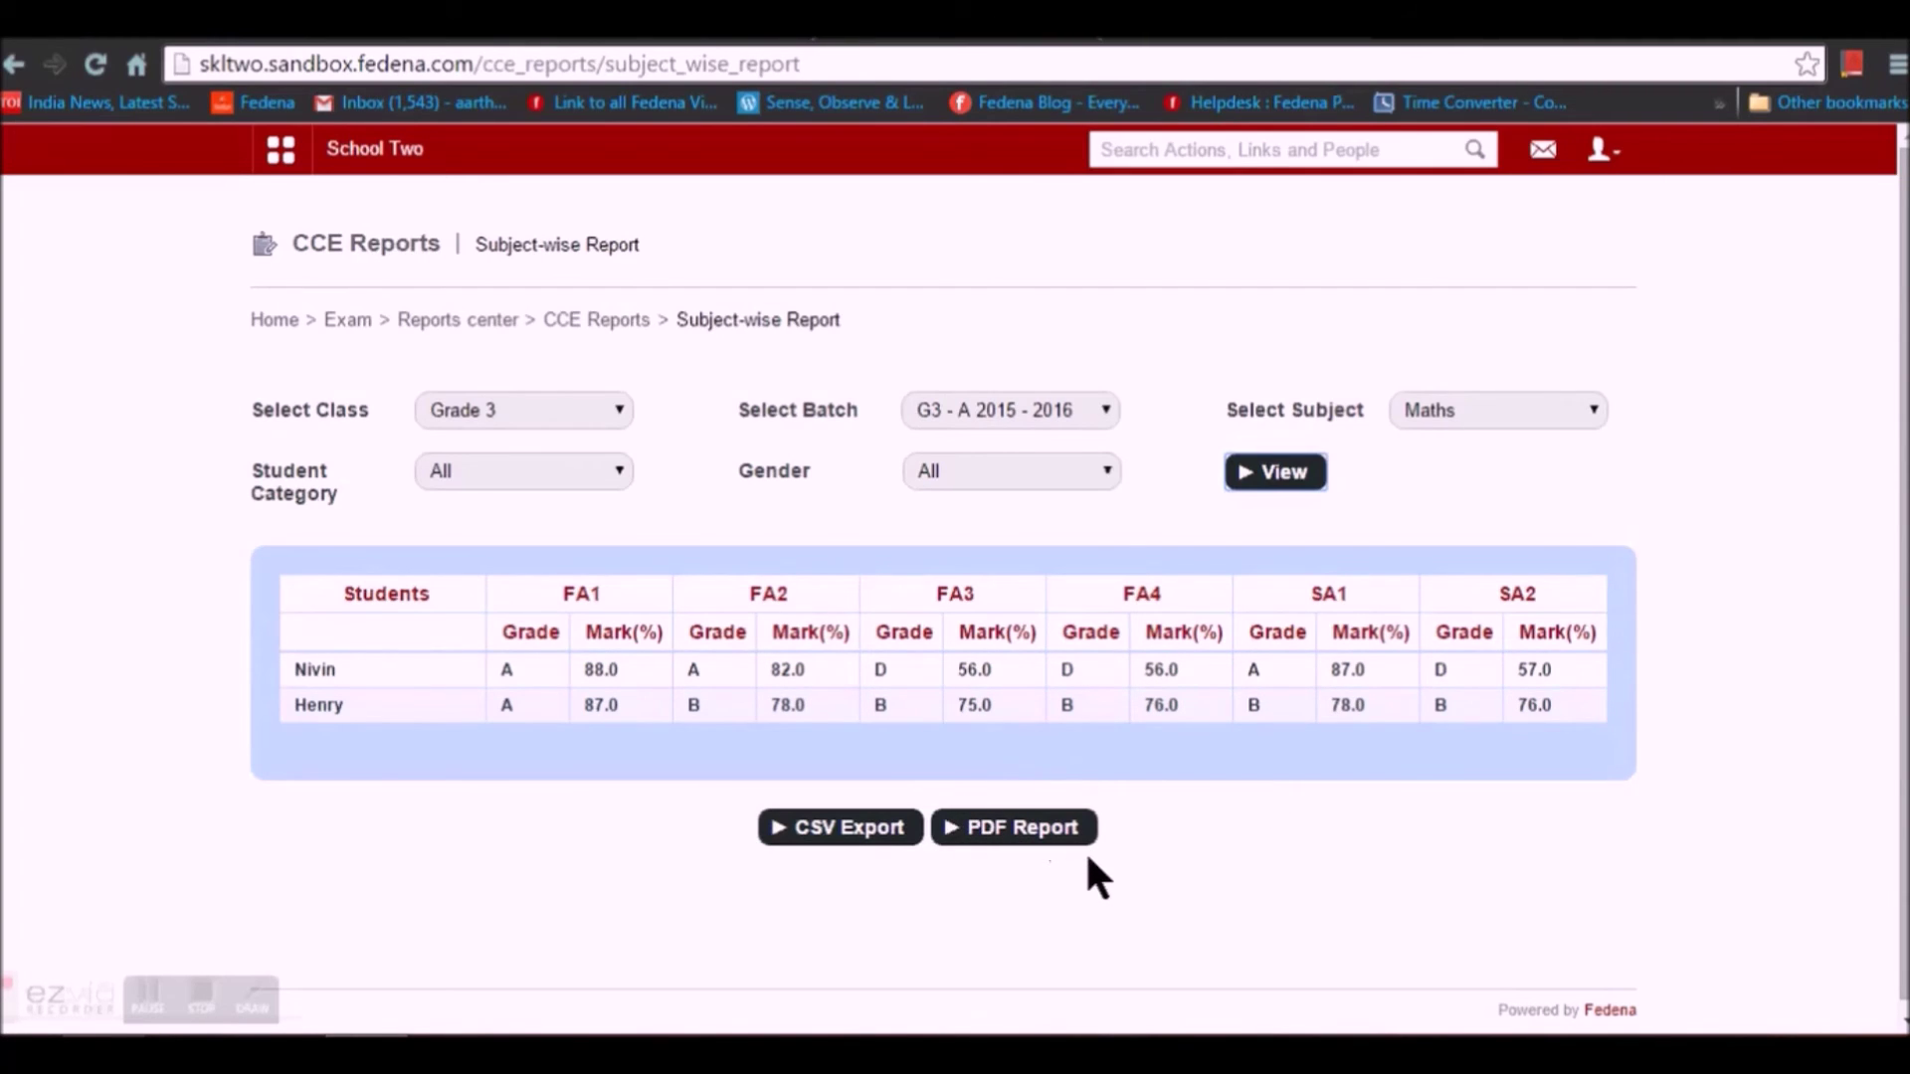
click(609, 322)
click(527, 564)
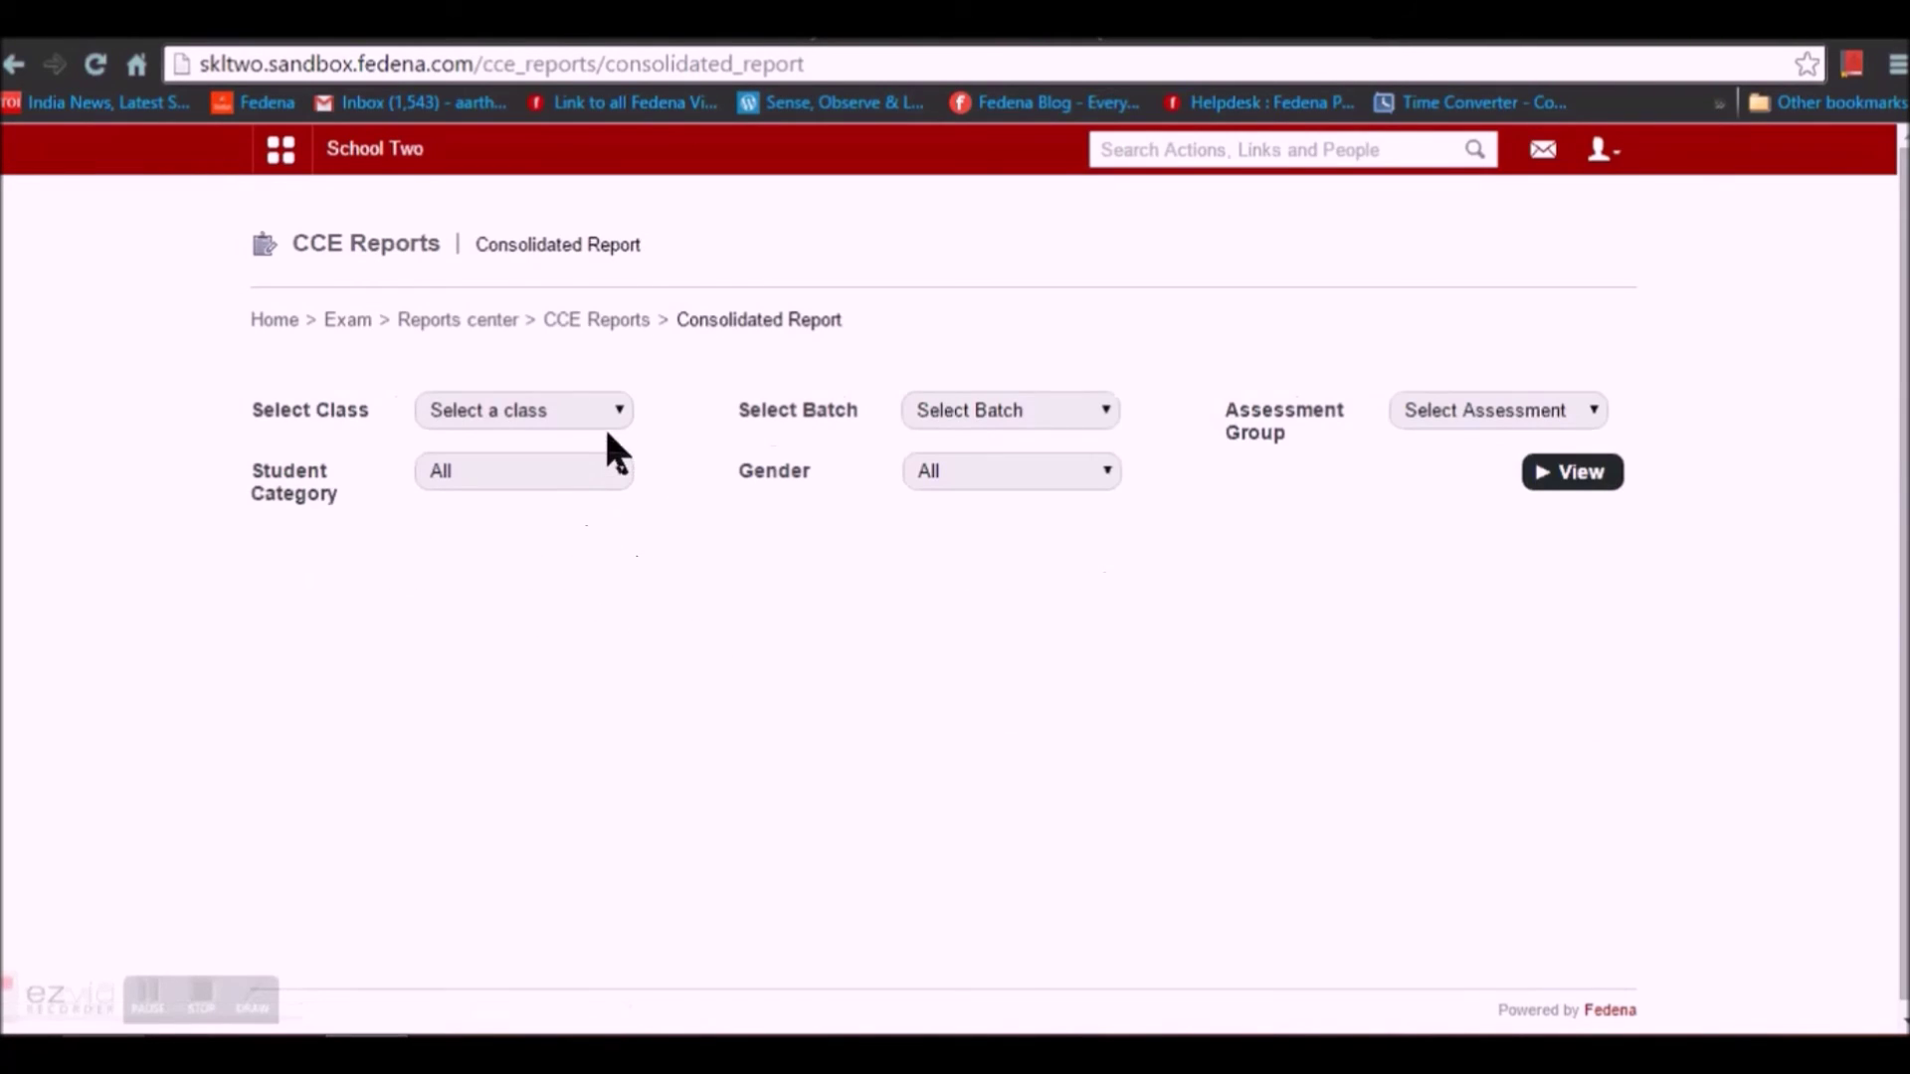
View the SA2 consolidated report for Grade 3 batch G3 - A 2015 - 2016, then return to CCE Reports.
click(604, 414)
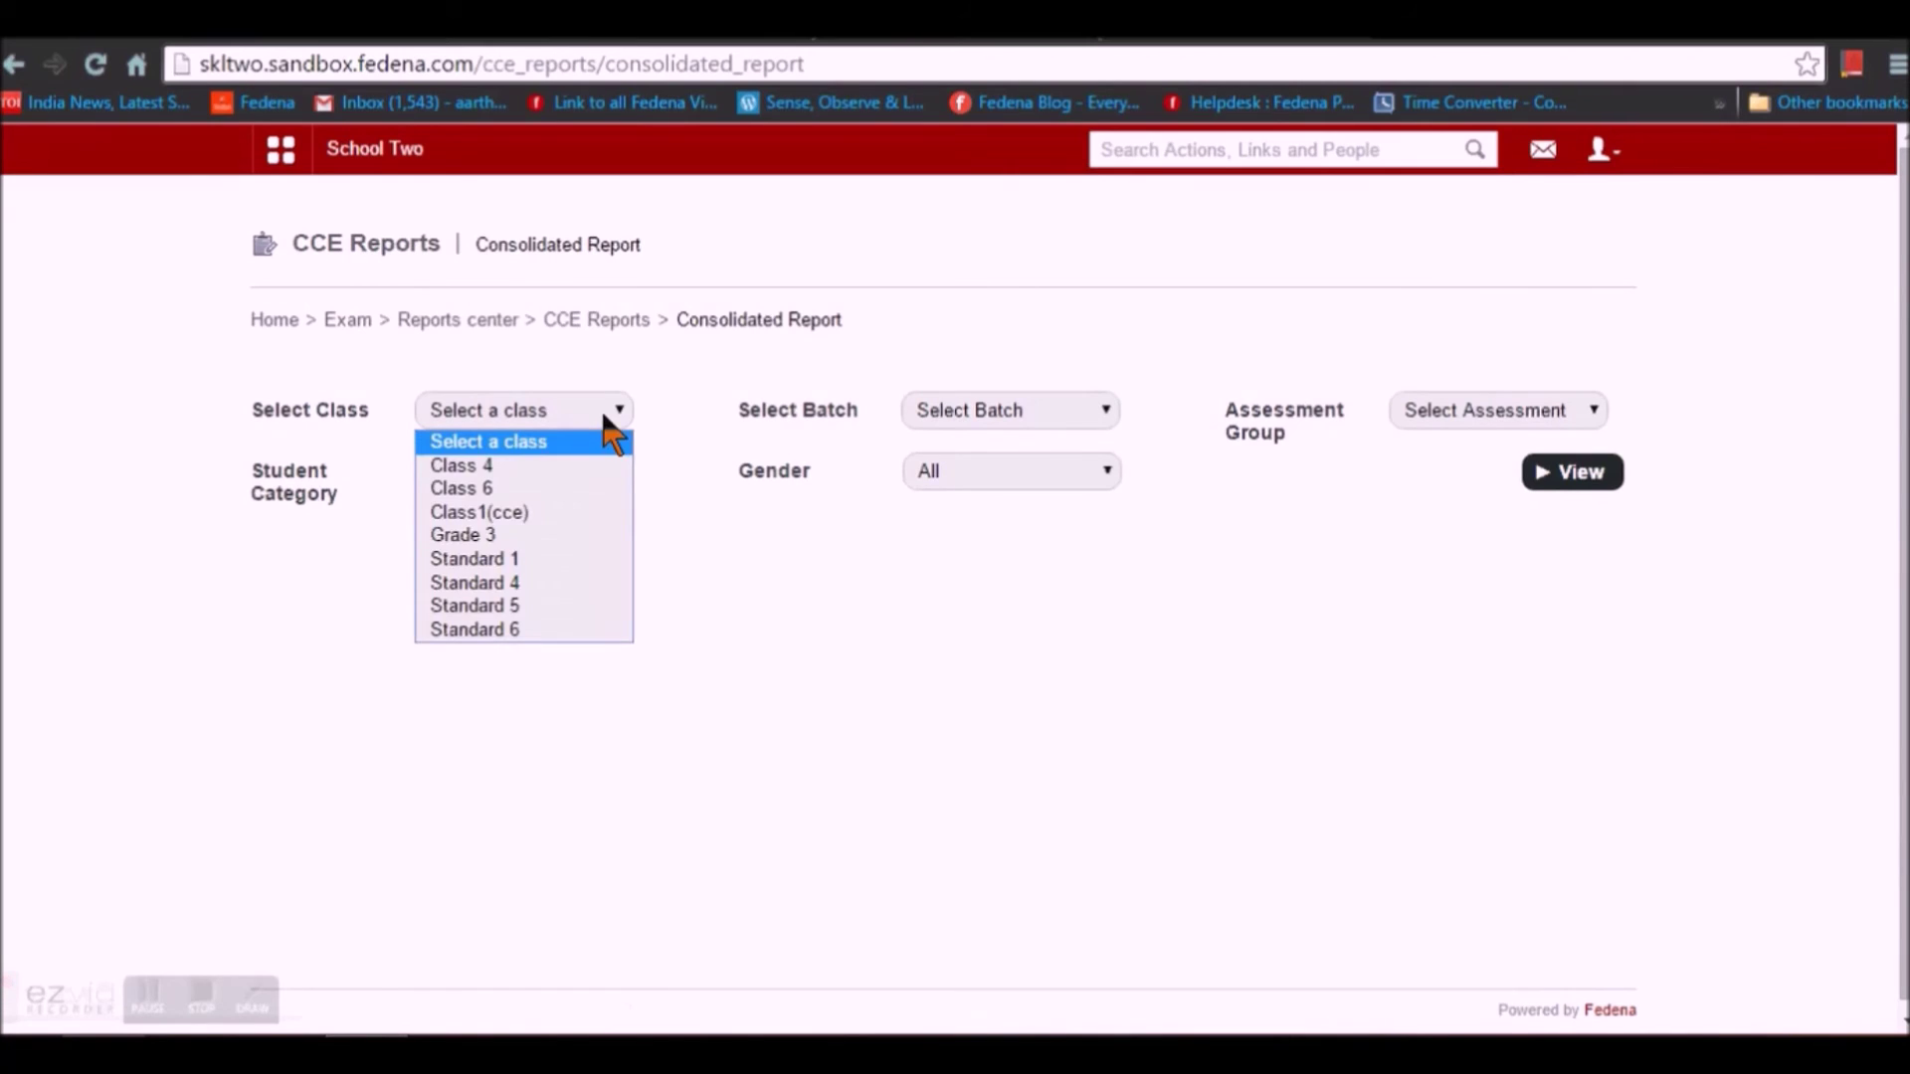
click(565, 537)
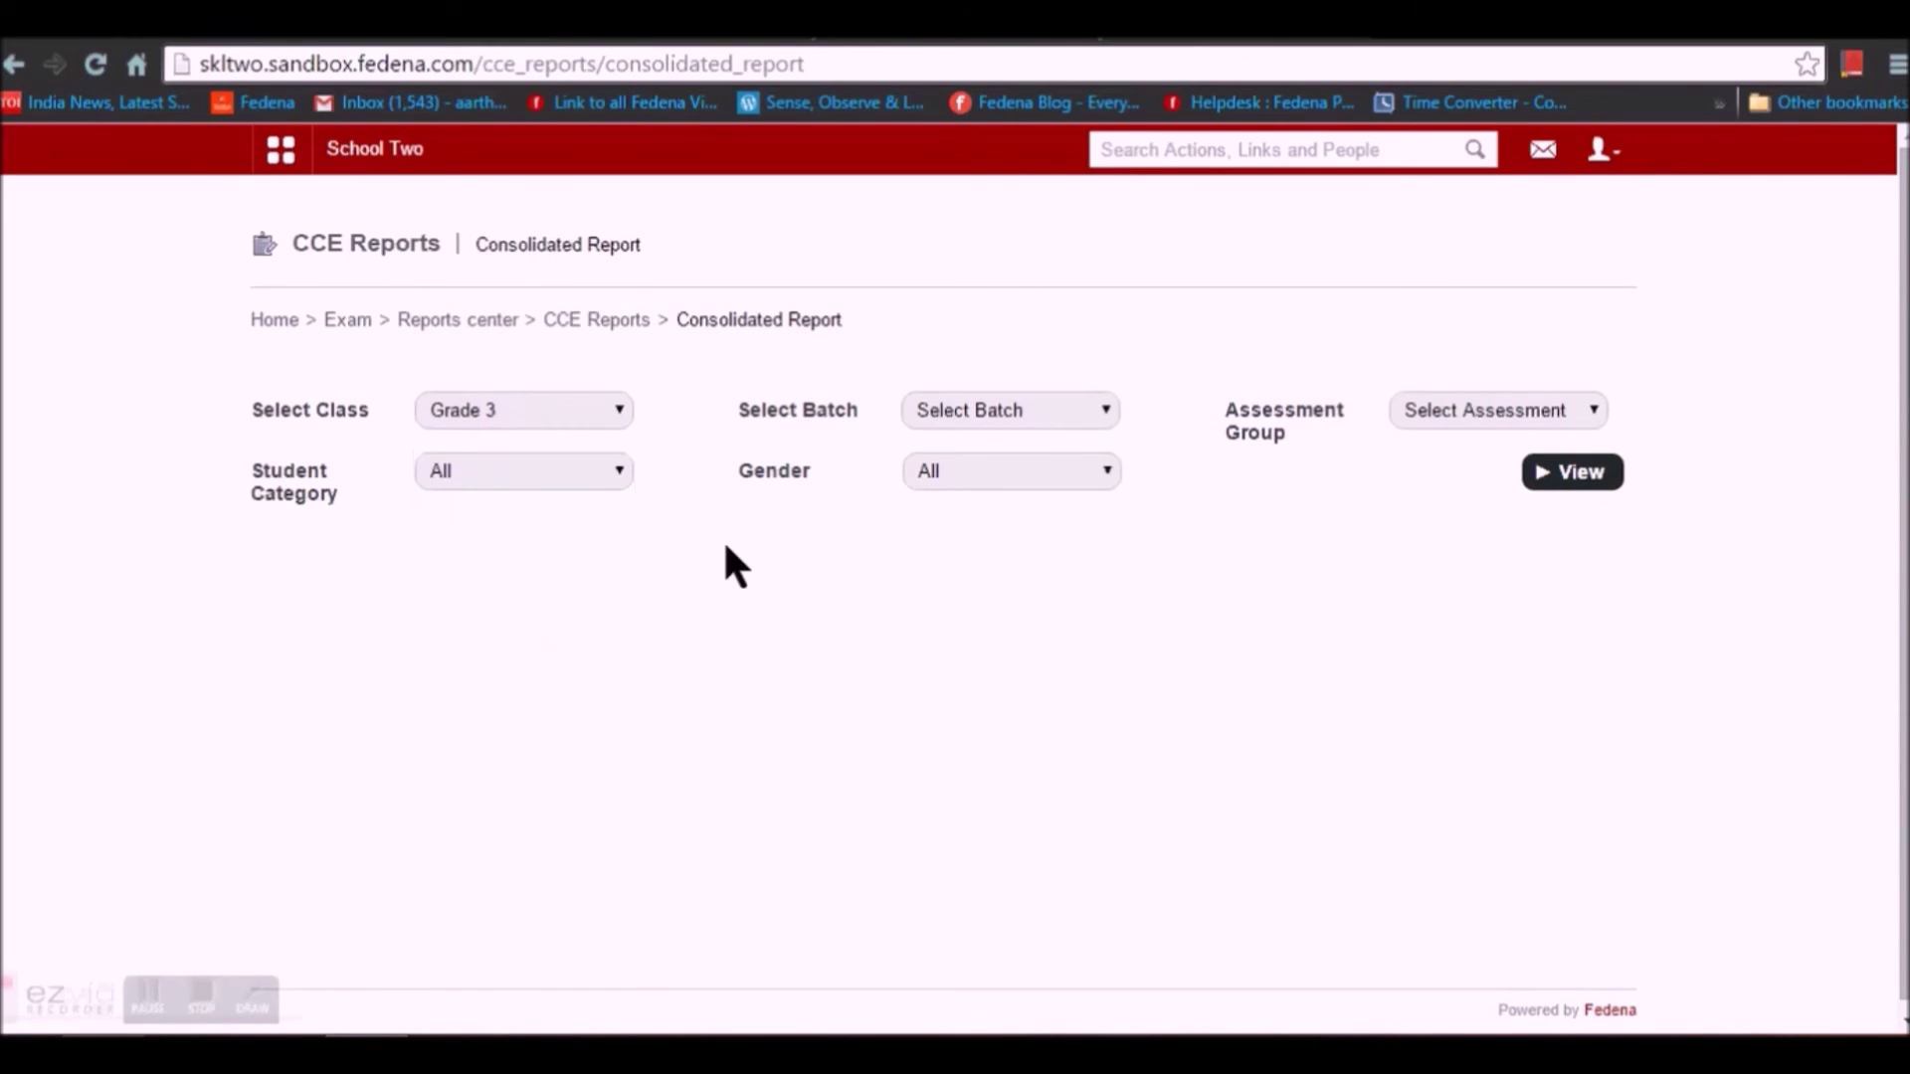
click(989, 413)
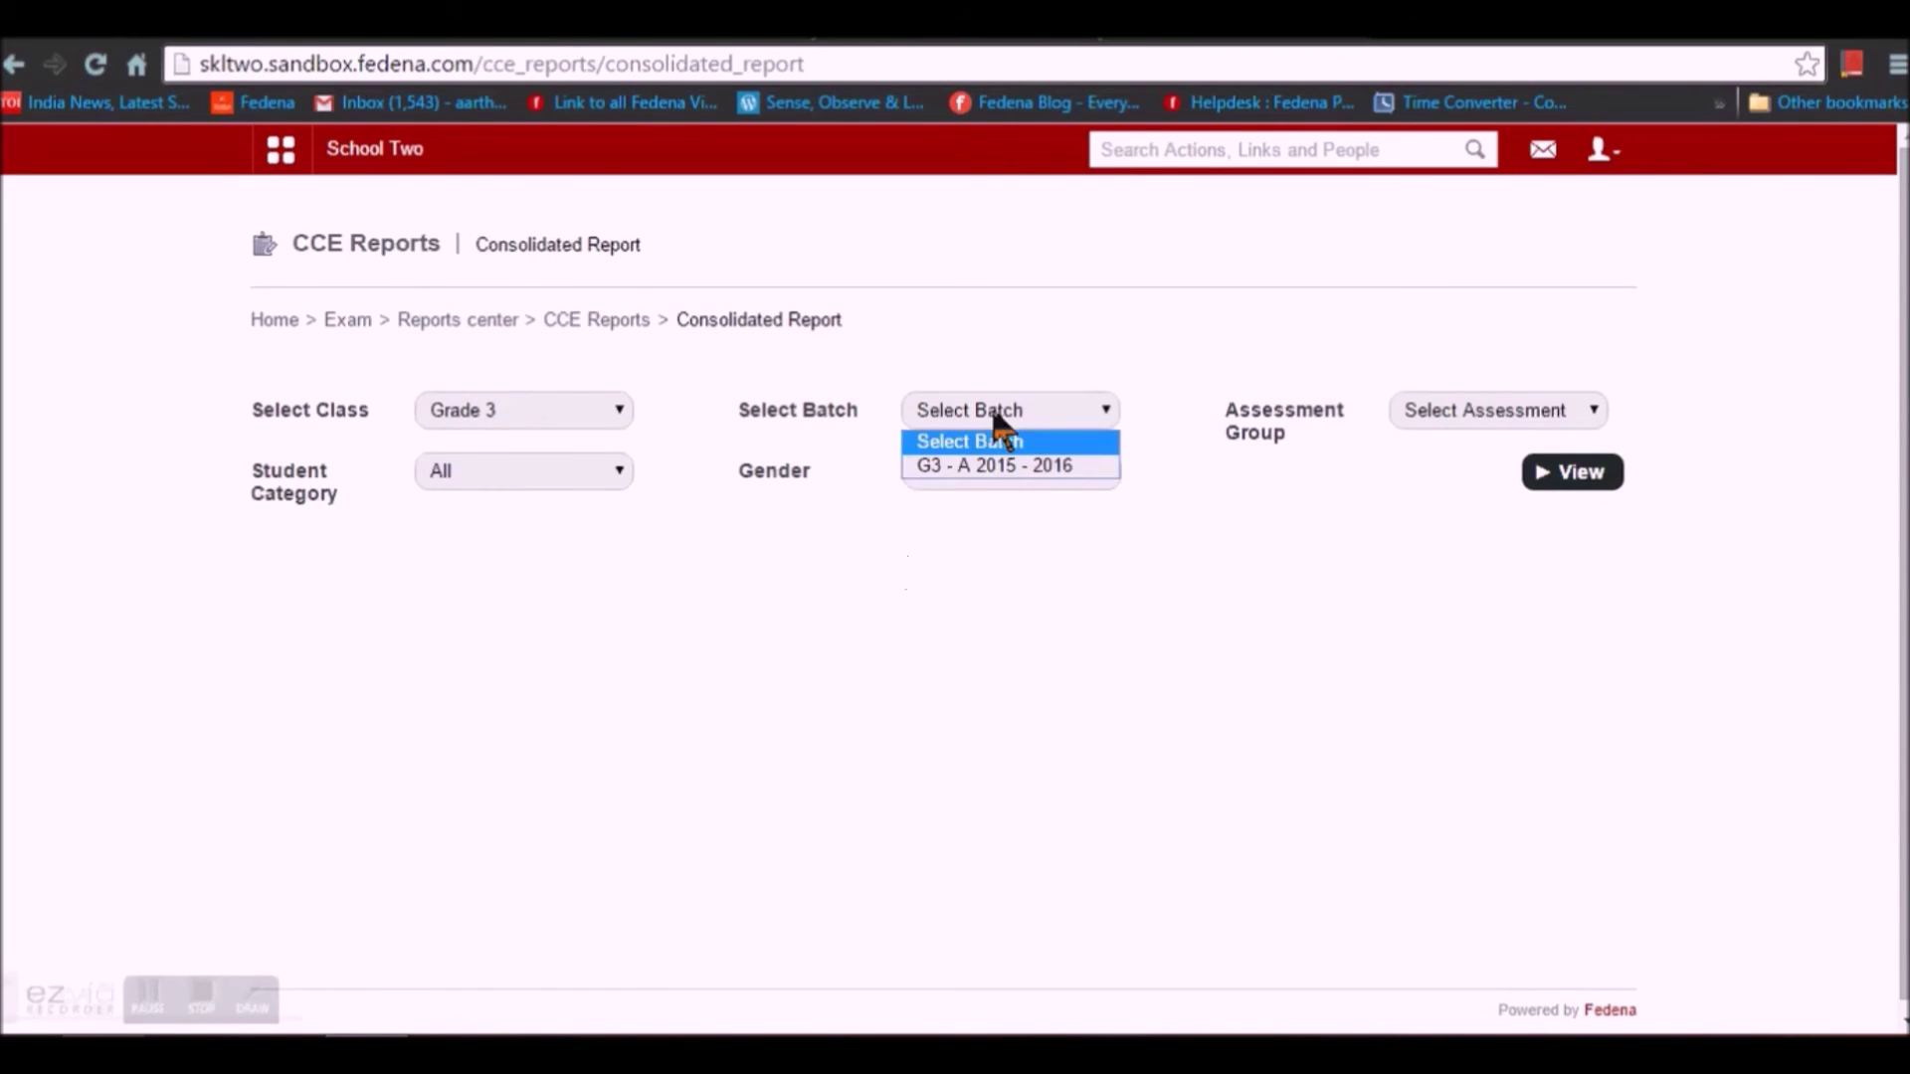
click(965, 463)
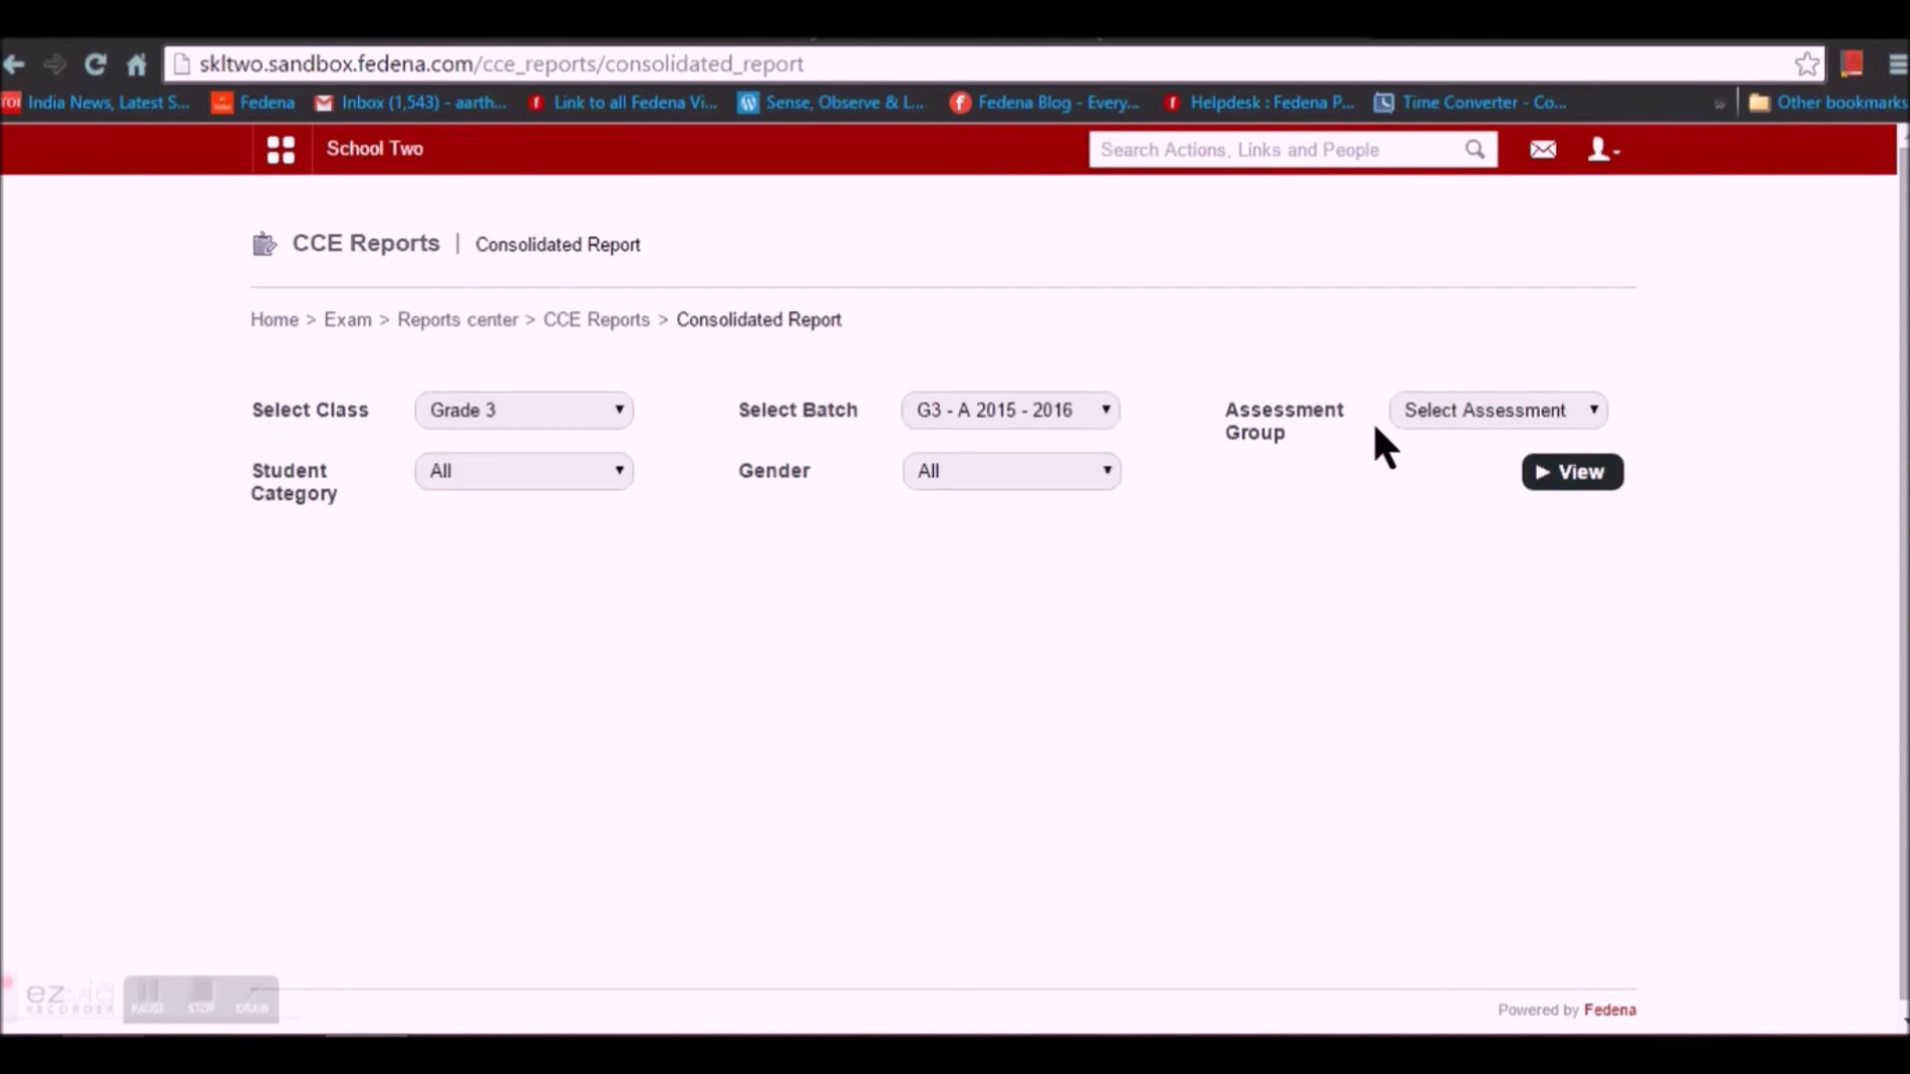
click(1409, 414)
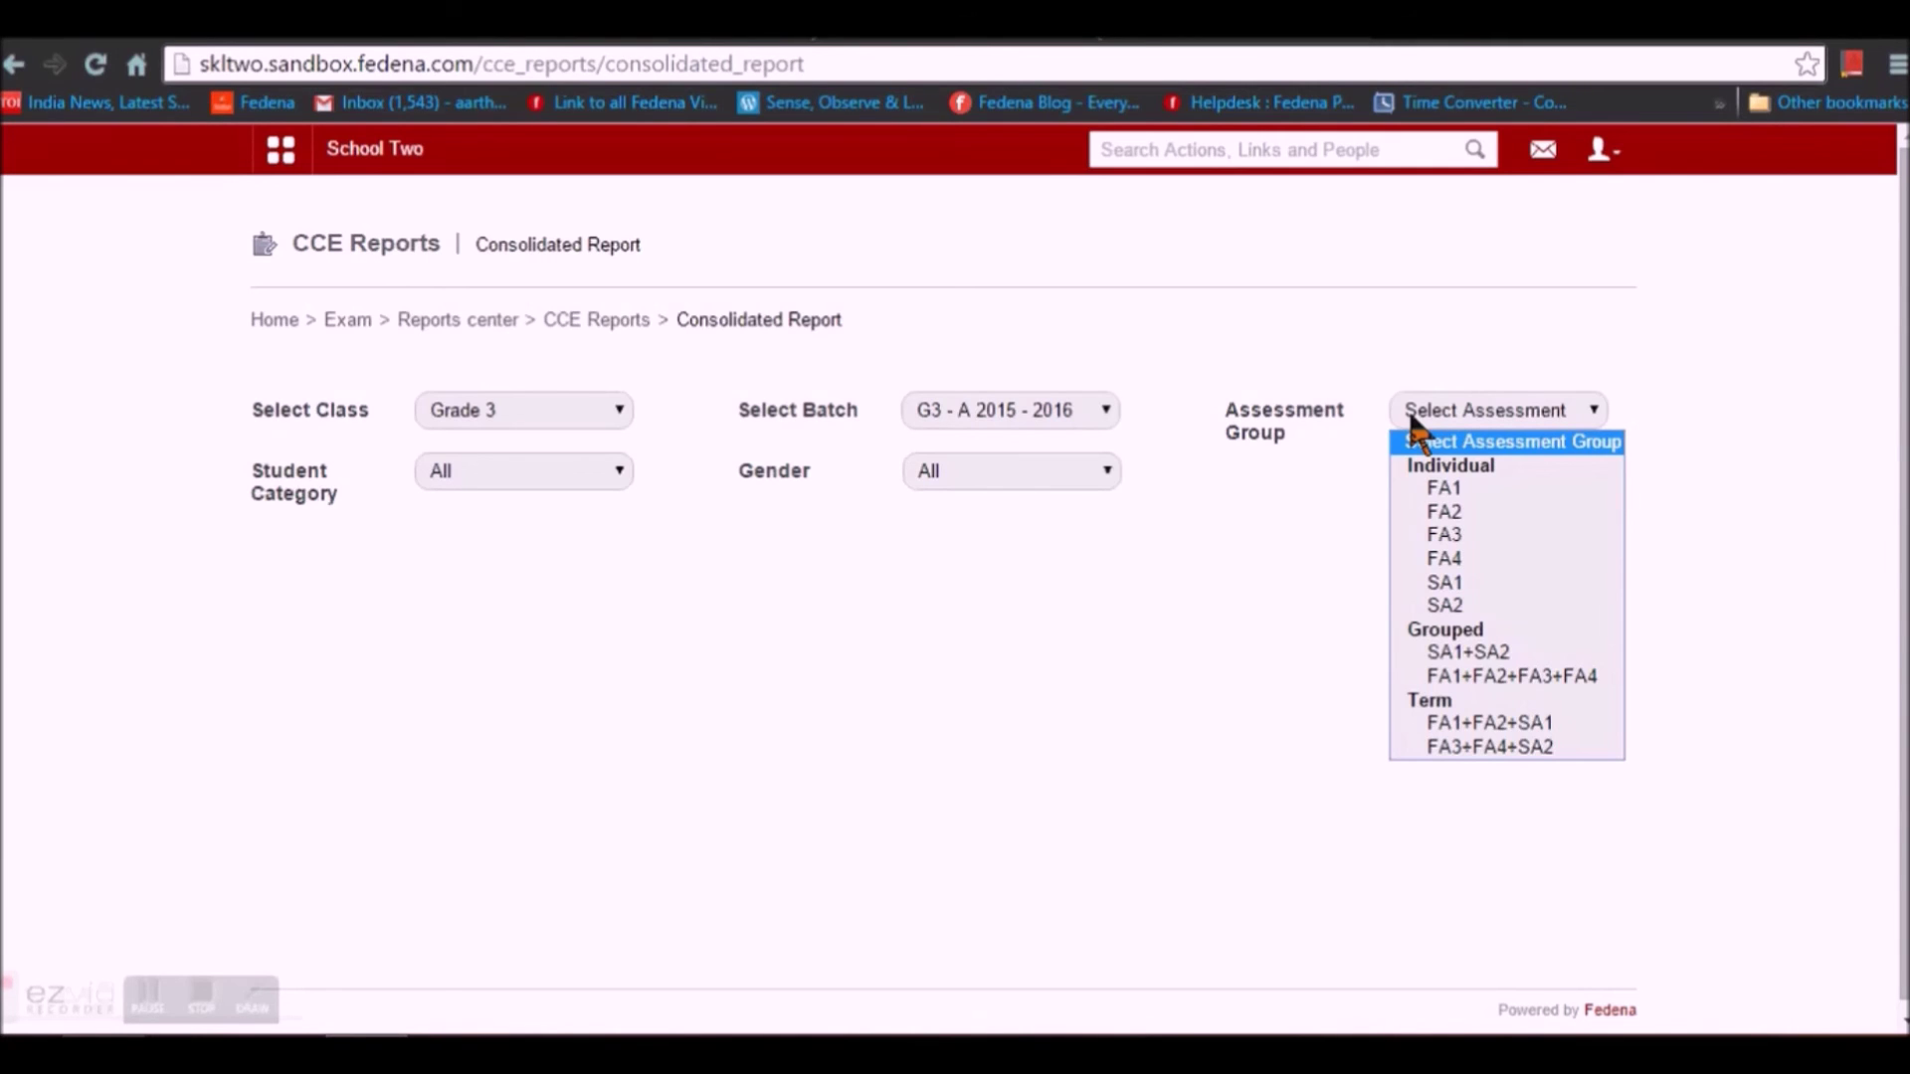
click(1502, 605)
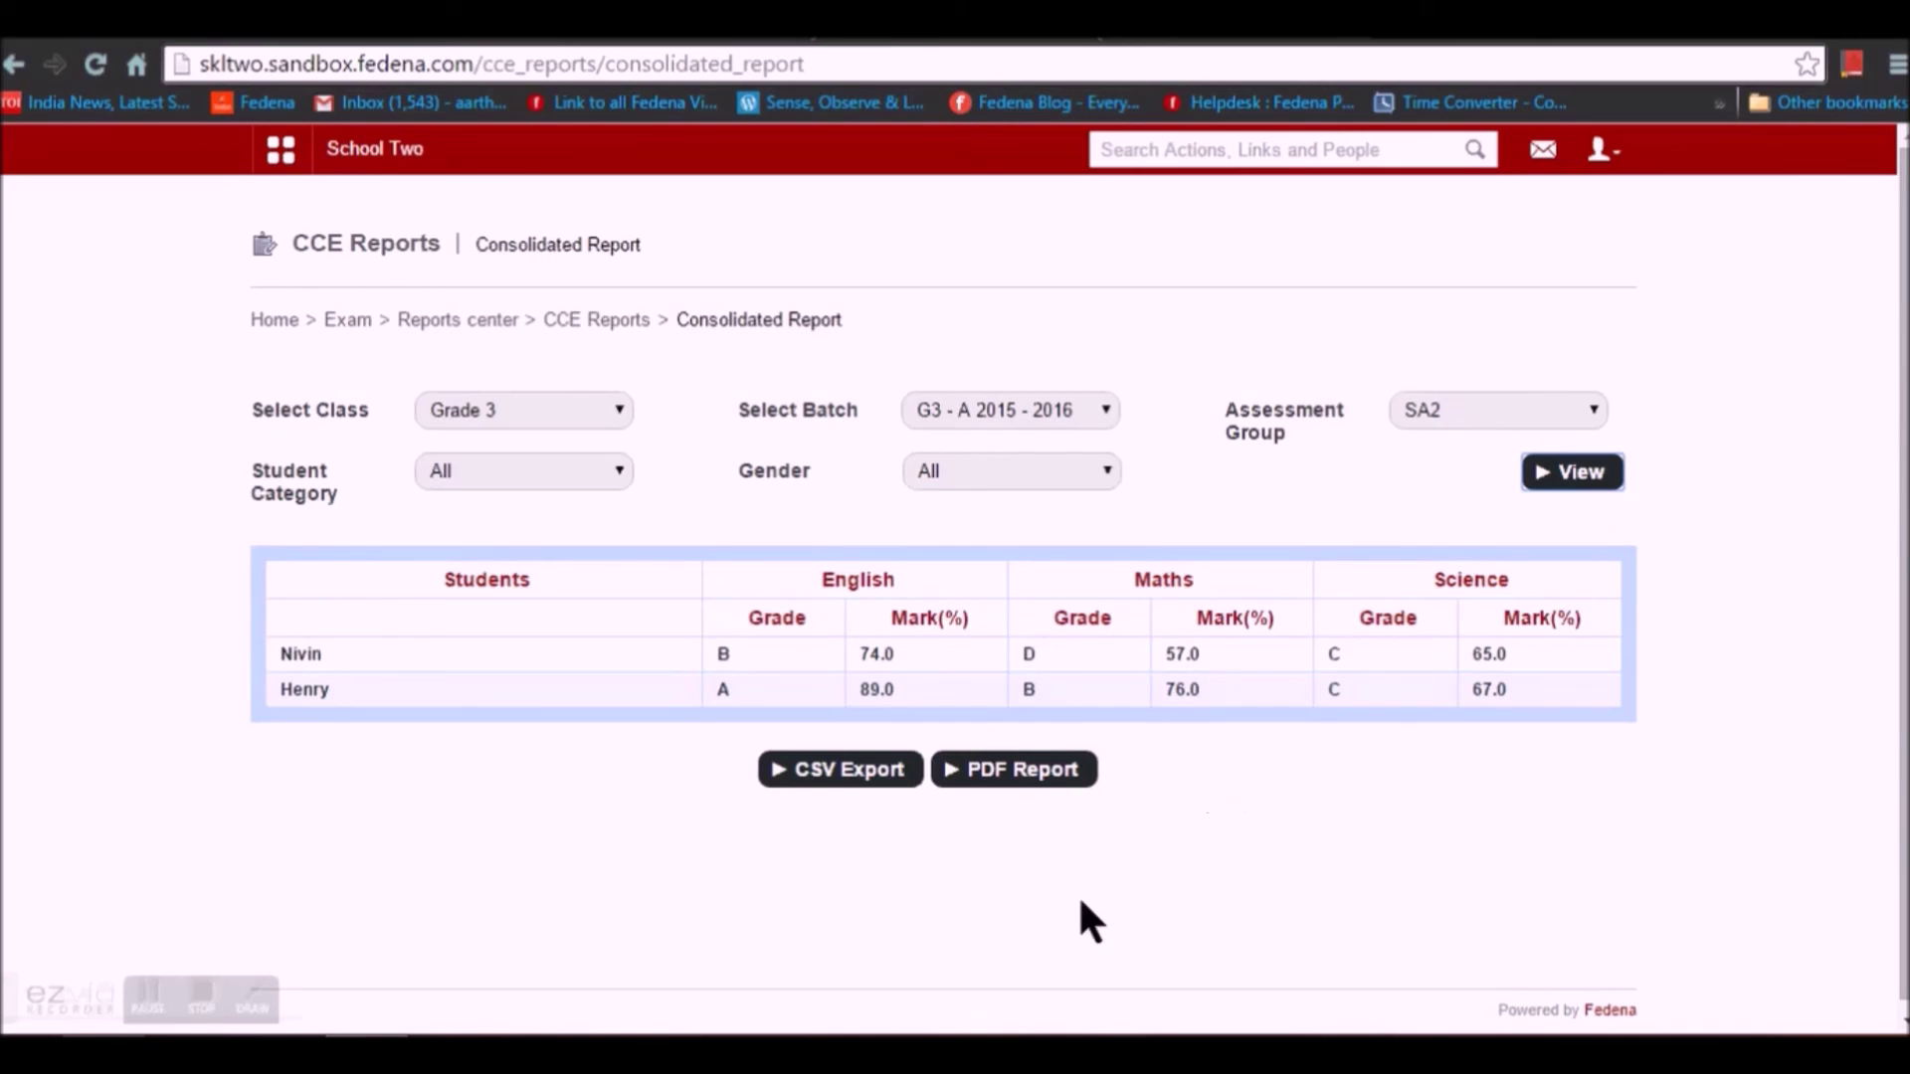
click(581, 320)
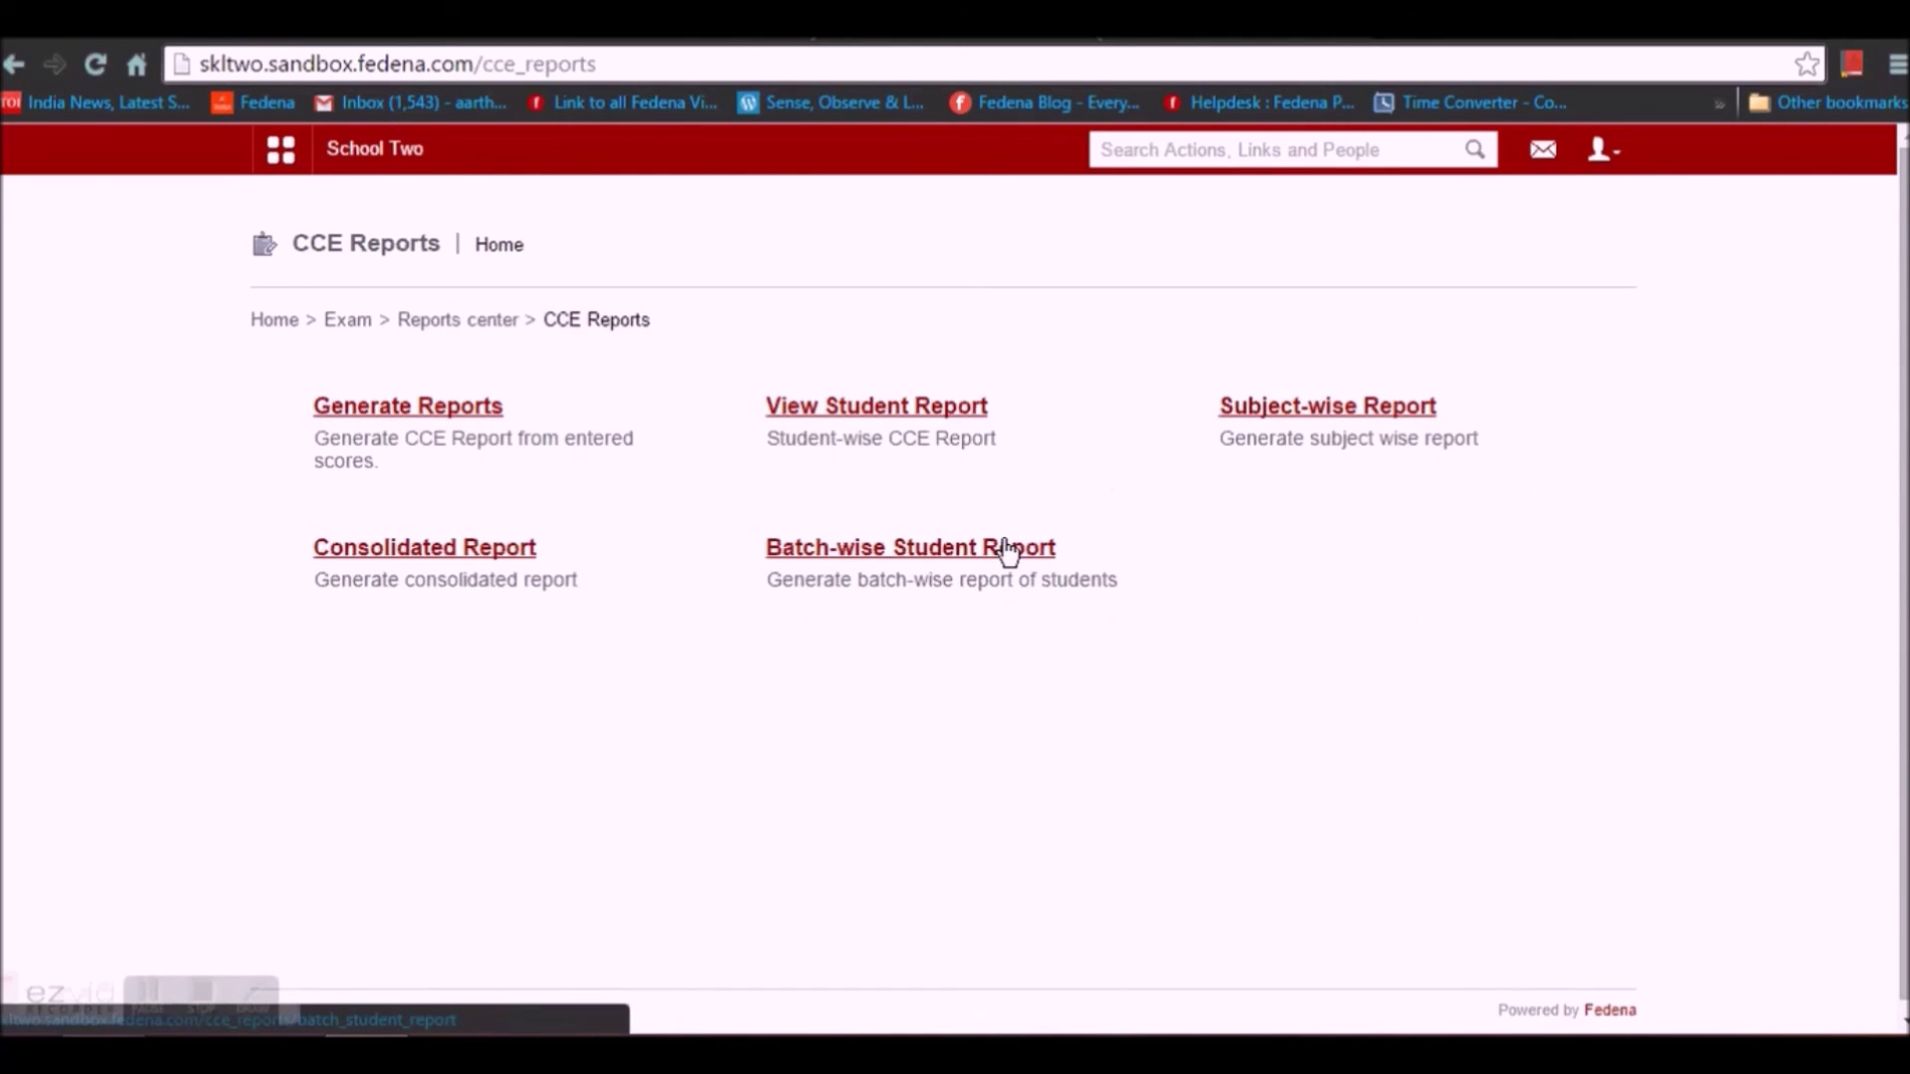
Generate a new batch-wise student report for Grade 3's G3 - A 2015 - 2016 and download it once successful.
click(1007, 548)
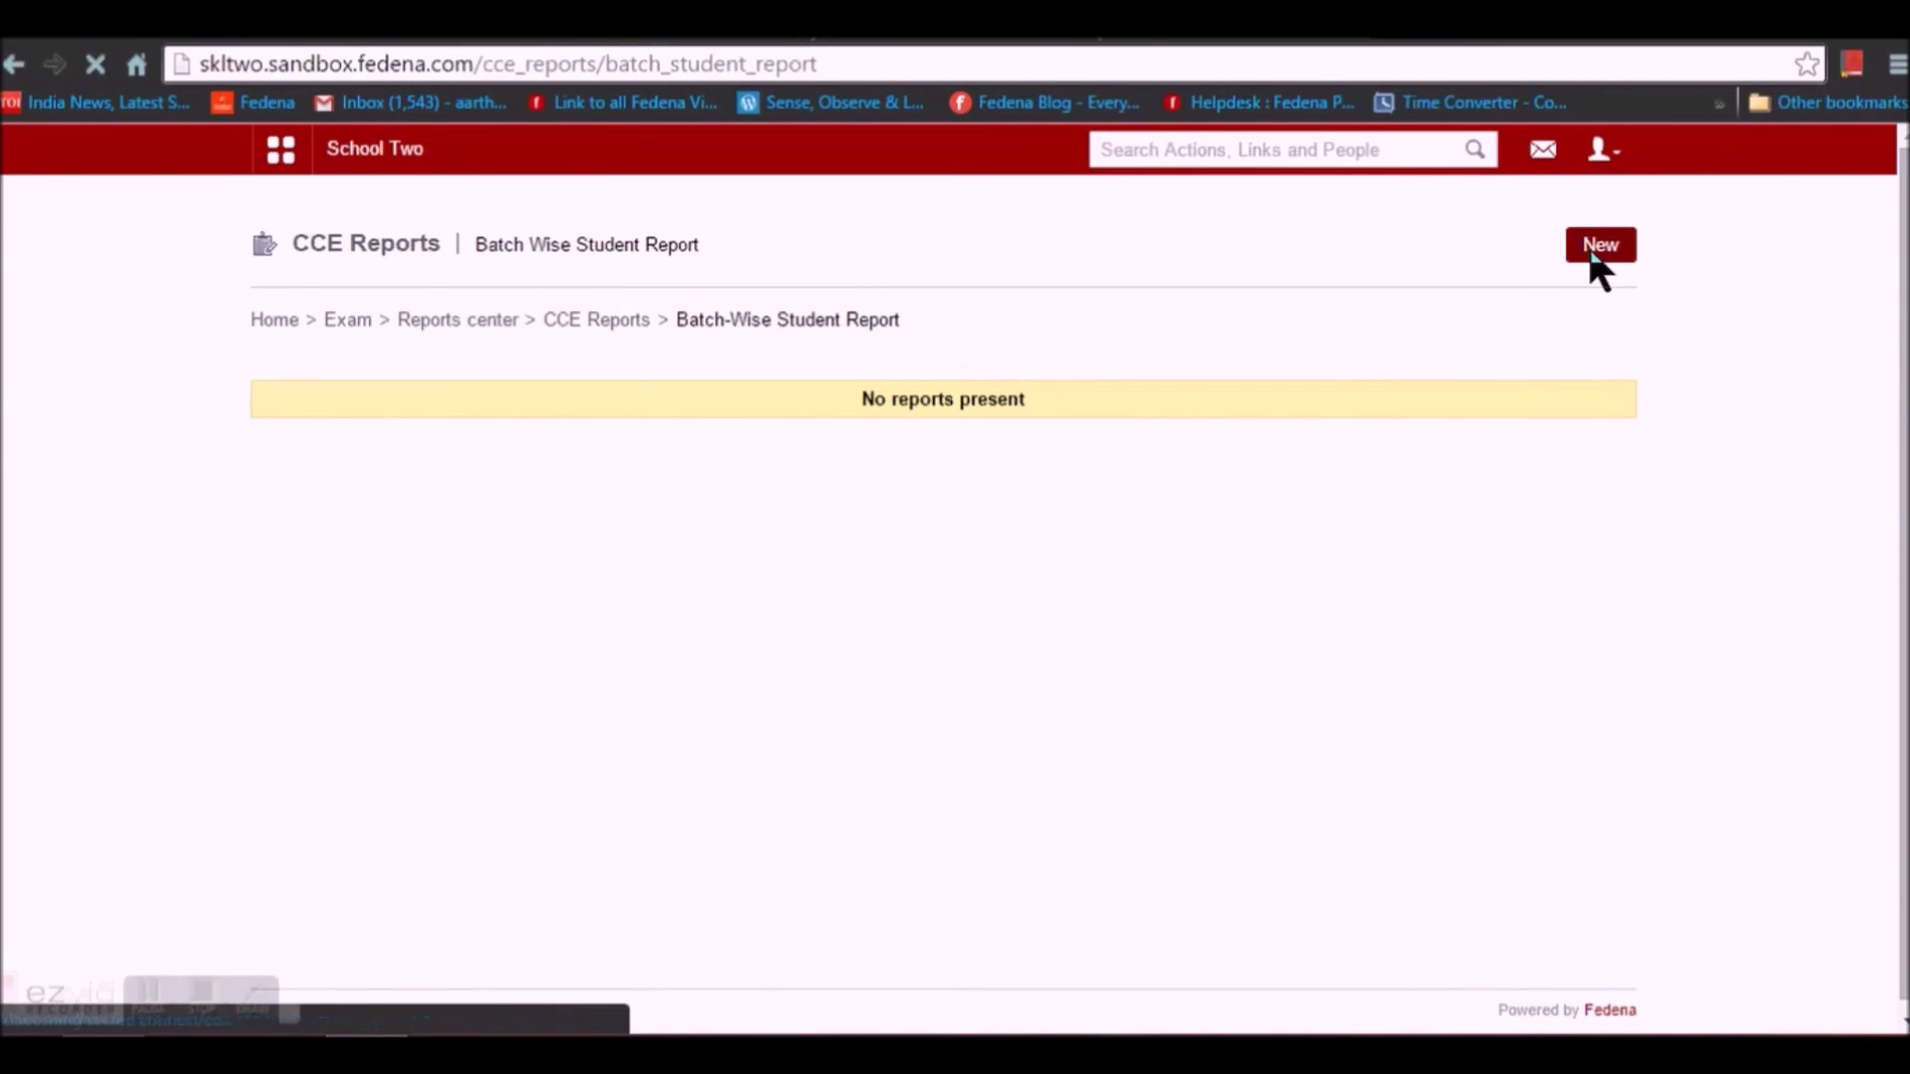
click(1594, 249)
click(838, 418)
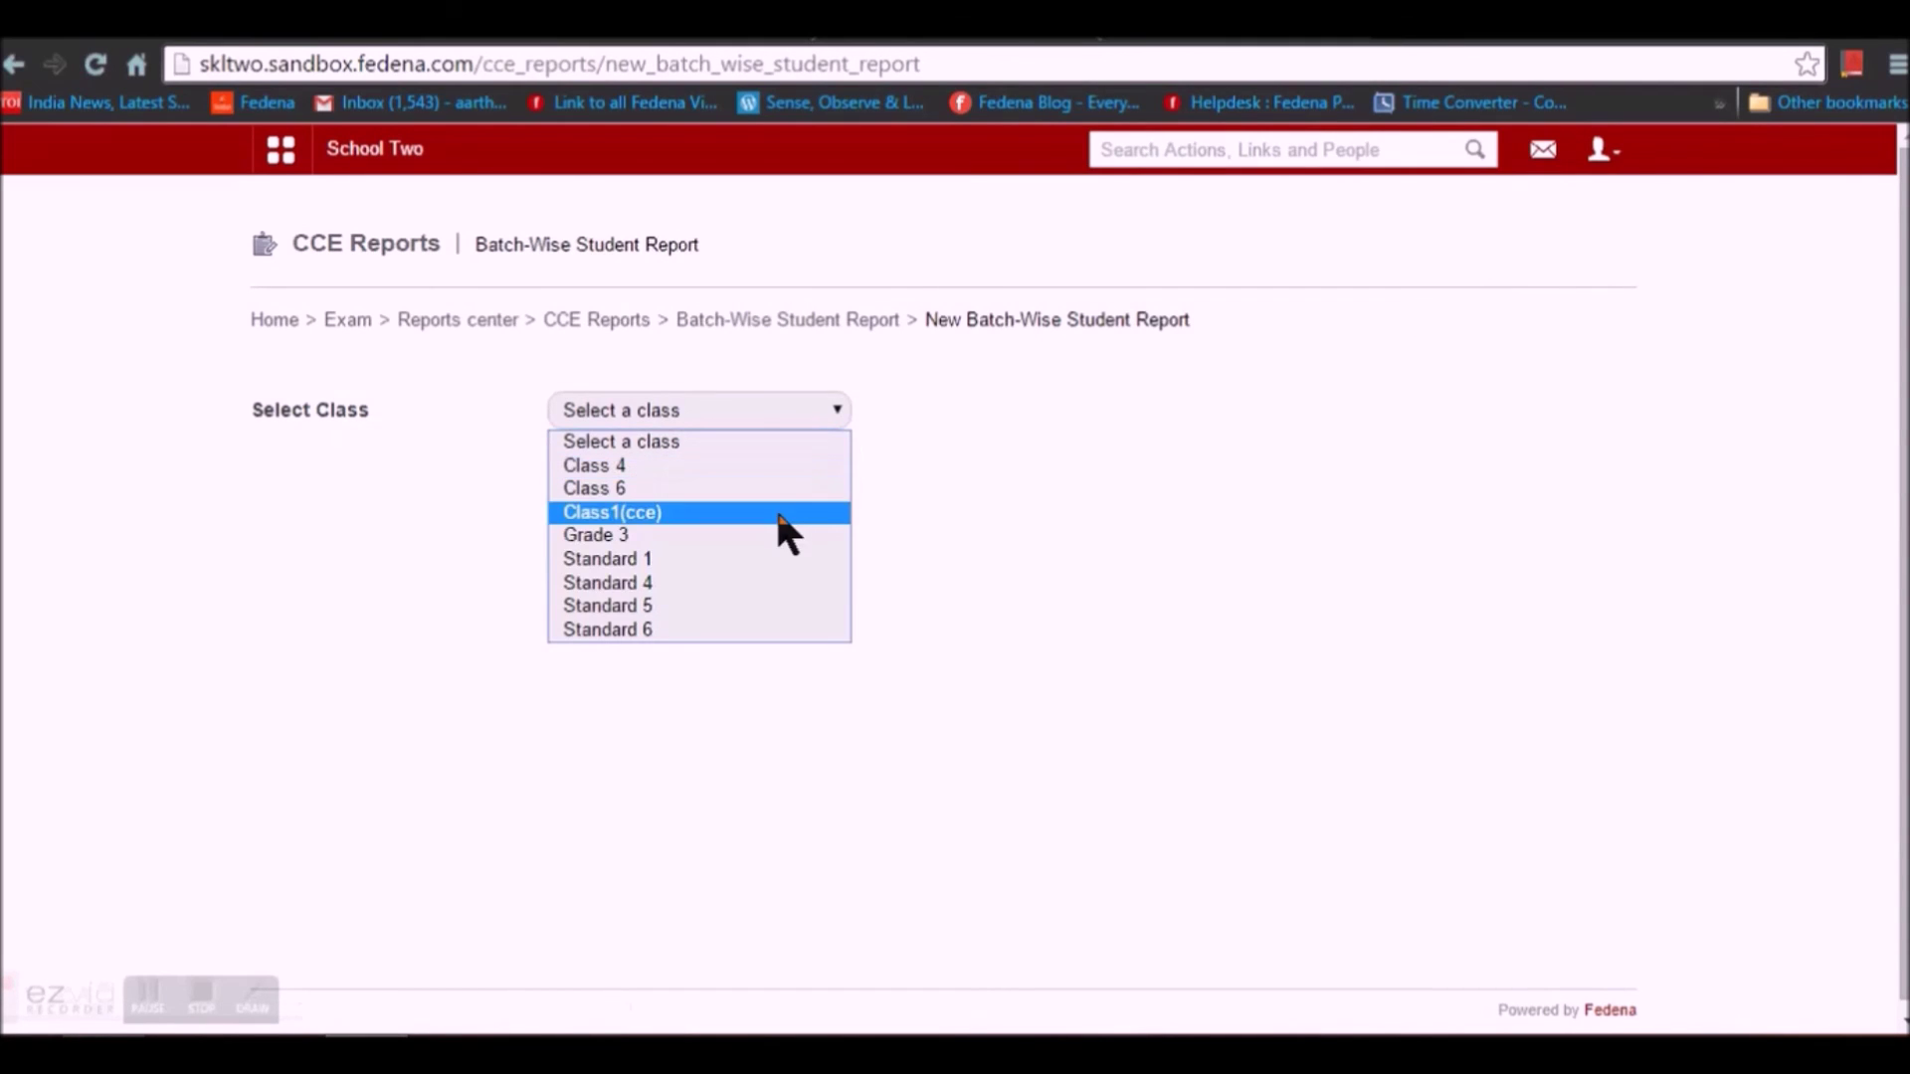
click(744, 533)
click(575, 516)
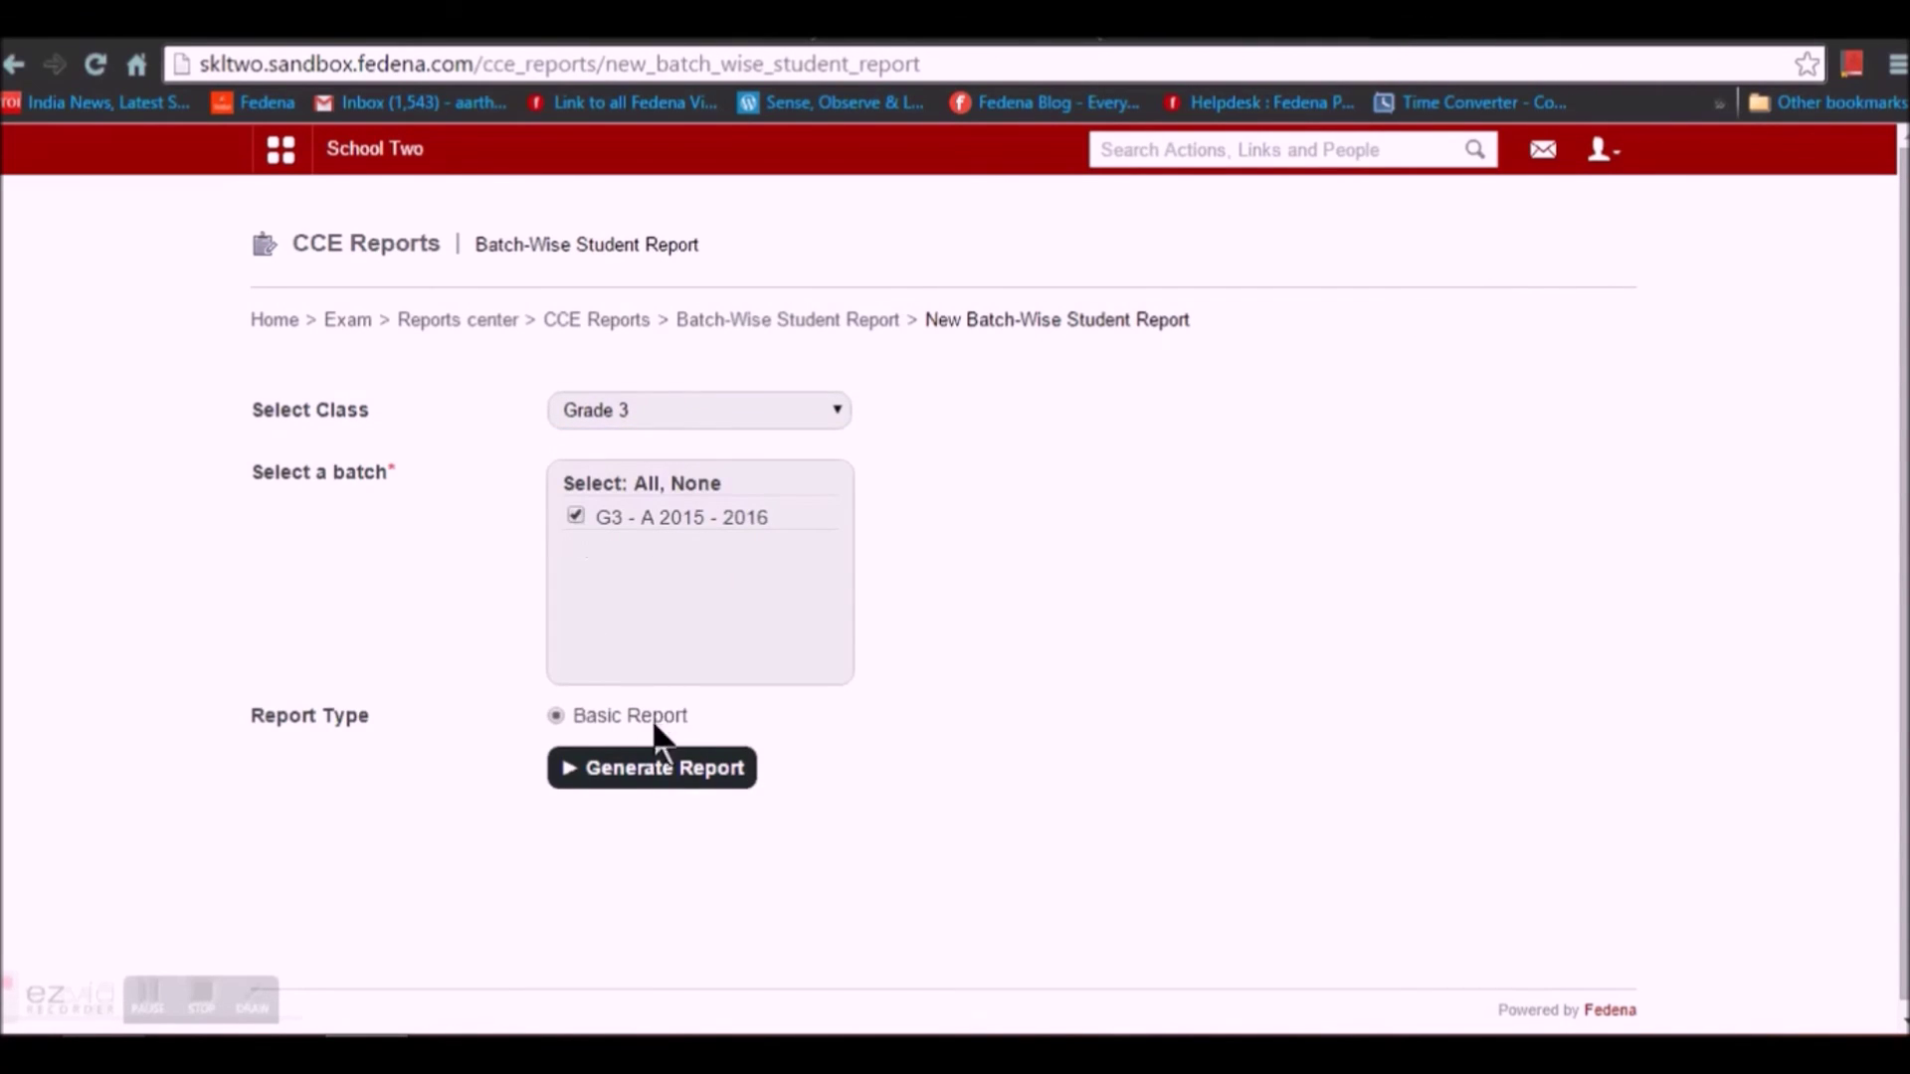
click(613, 769)
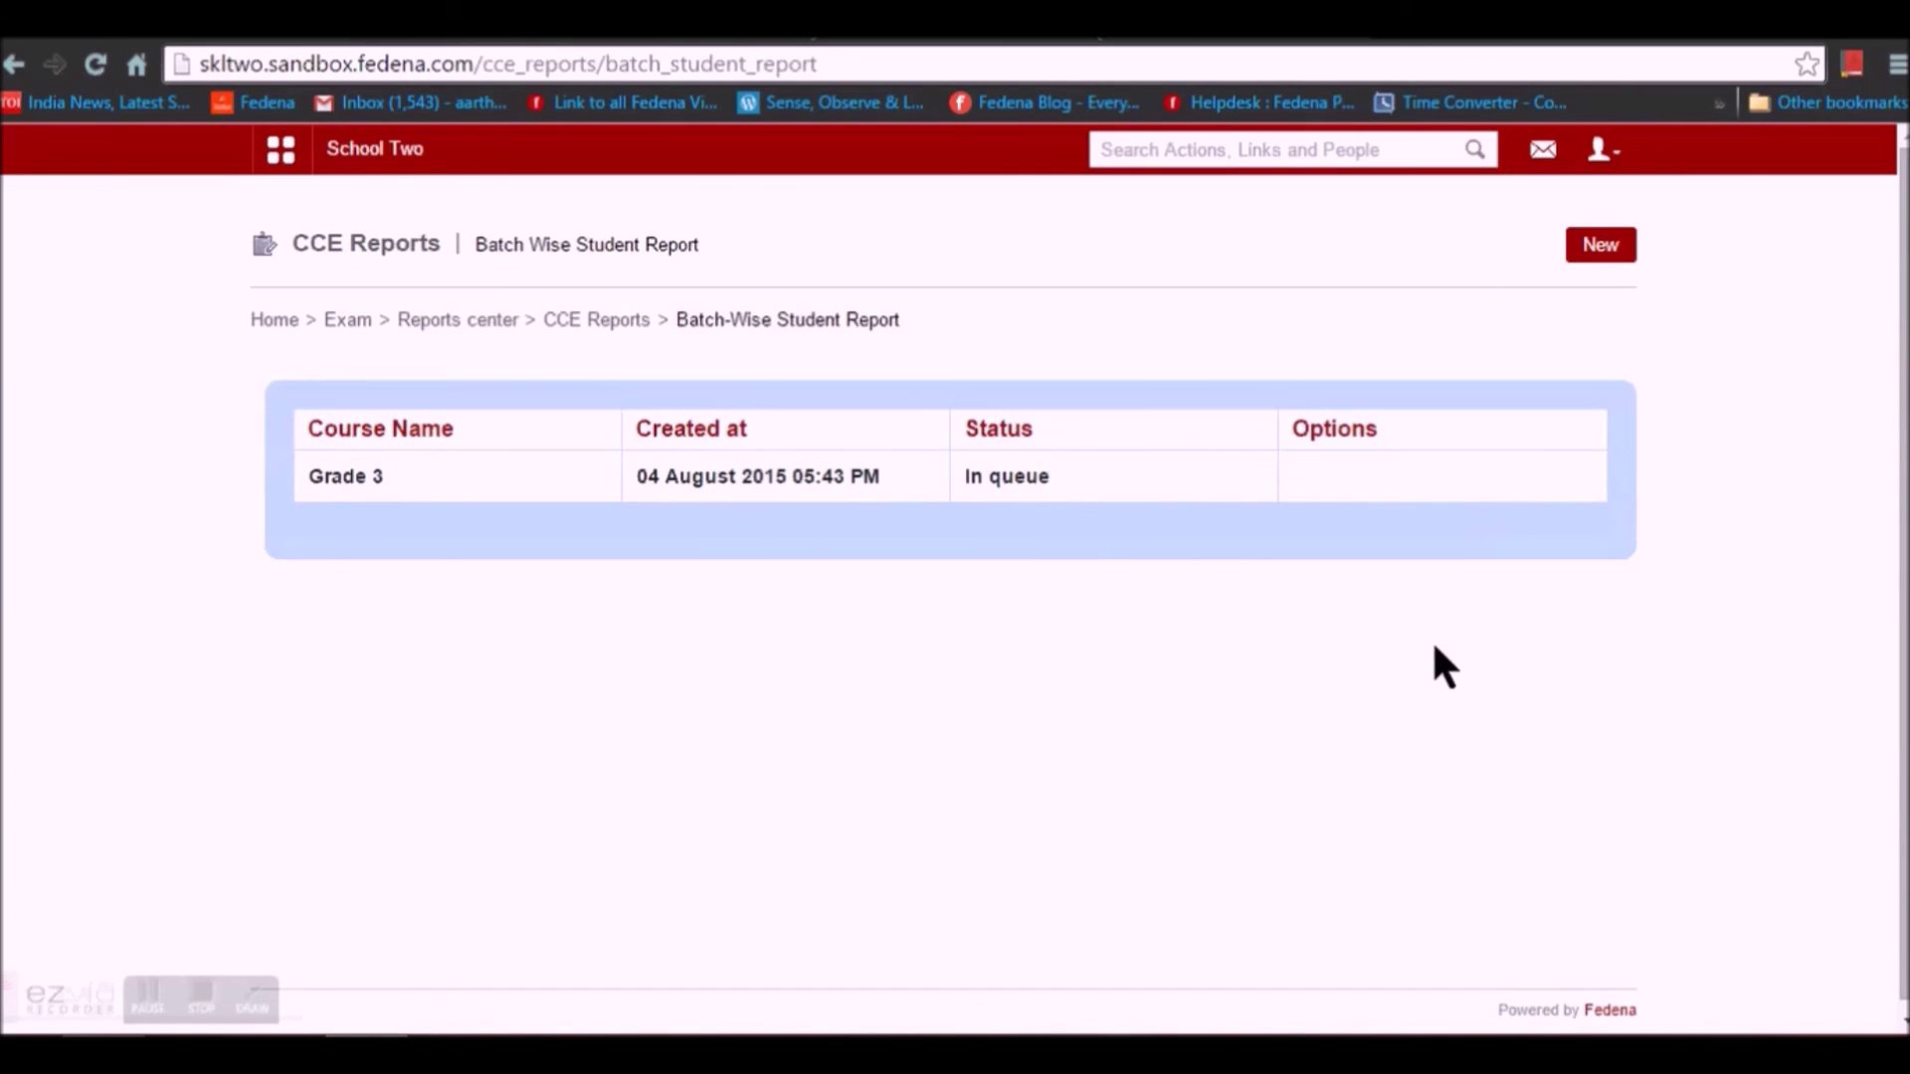
key(F5)
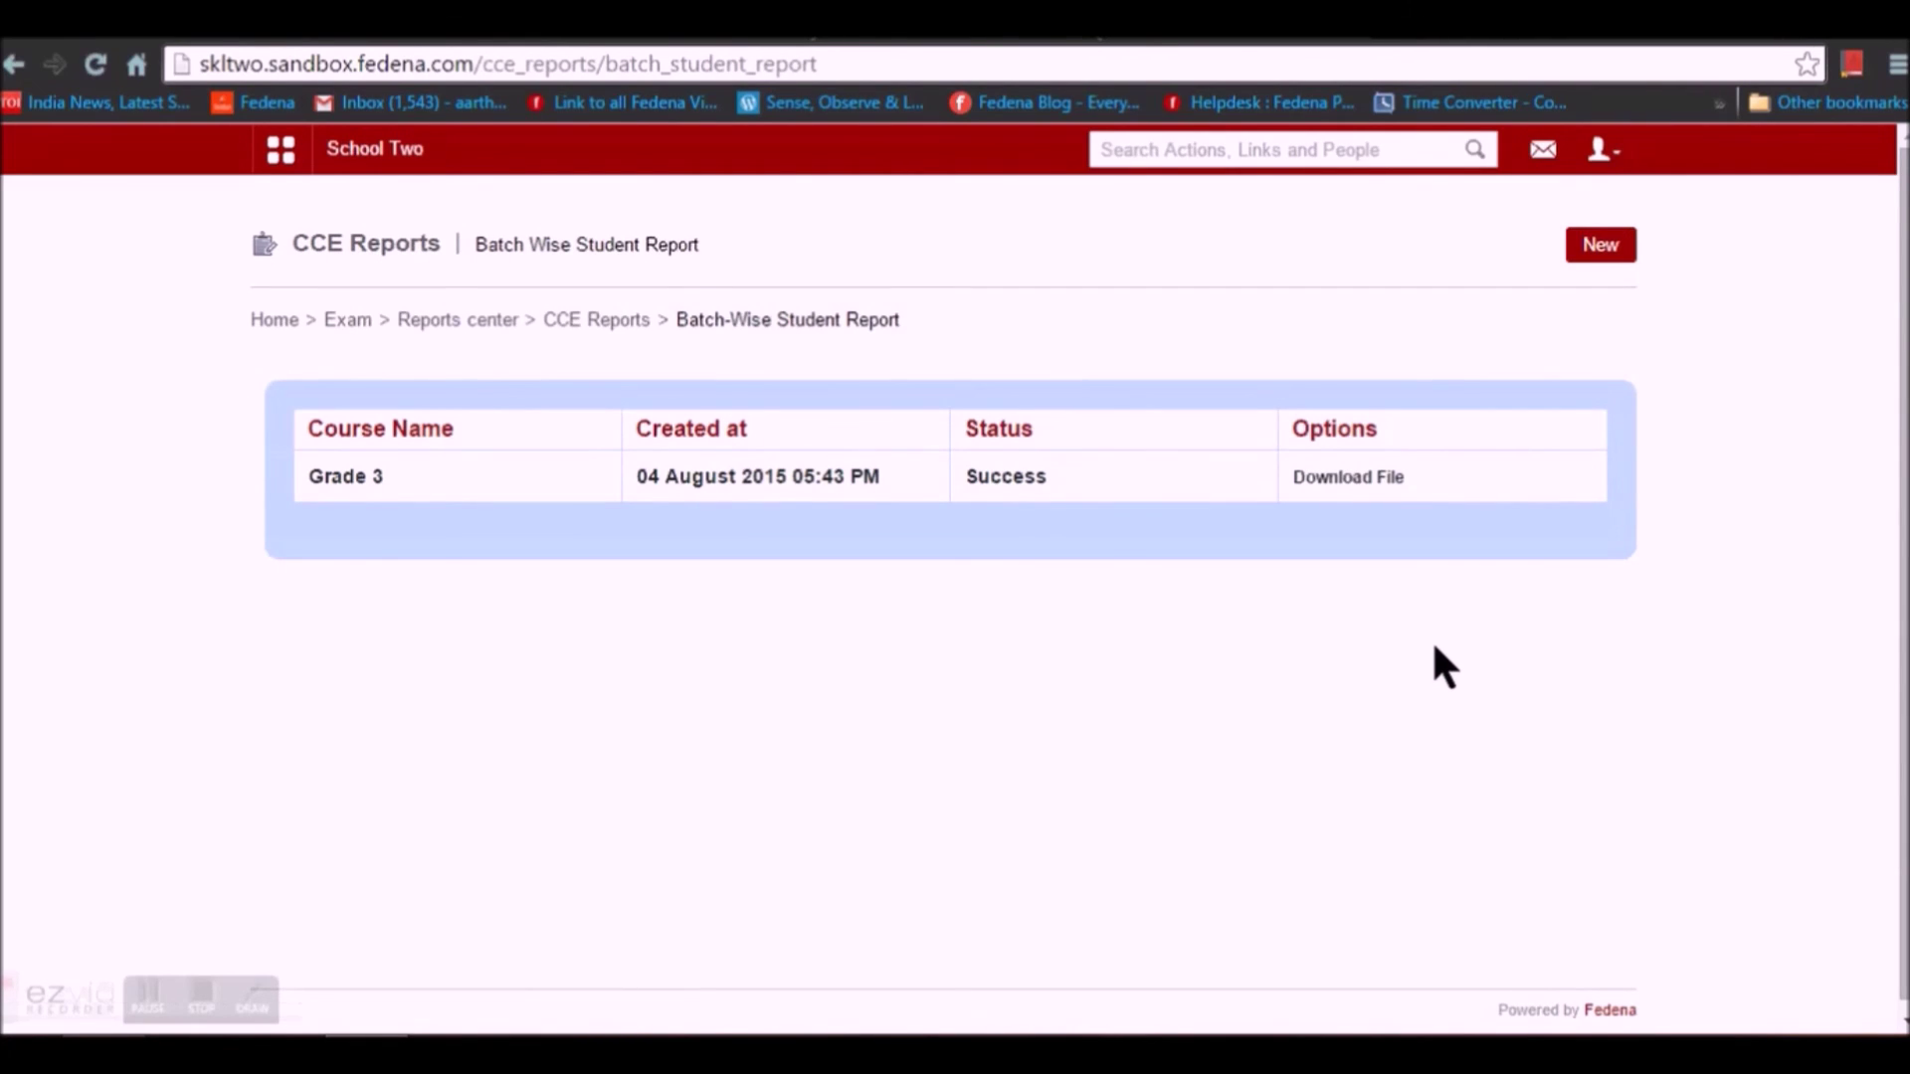
click(1377, 477)
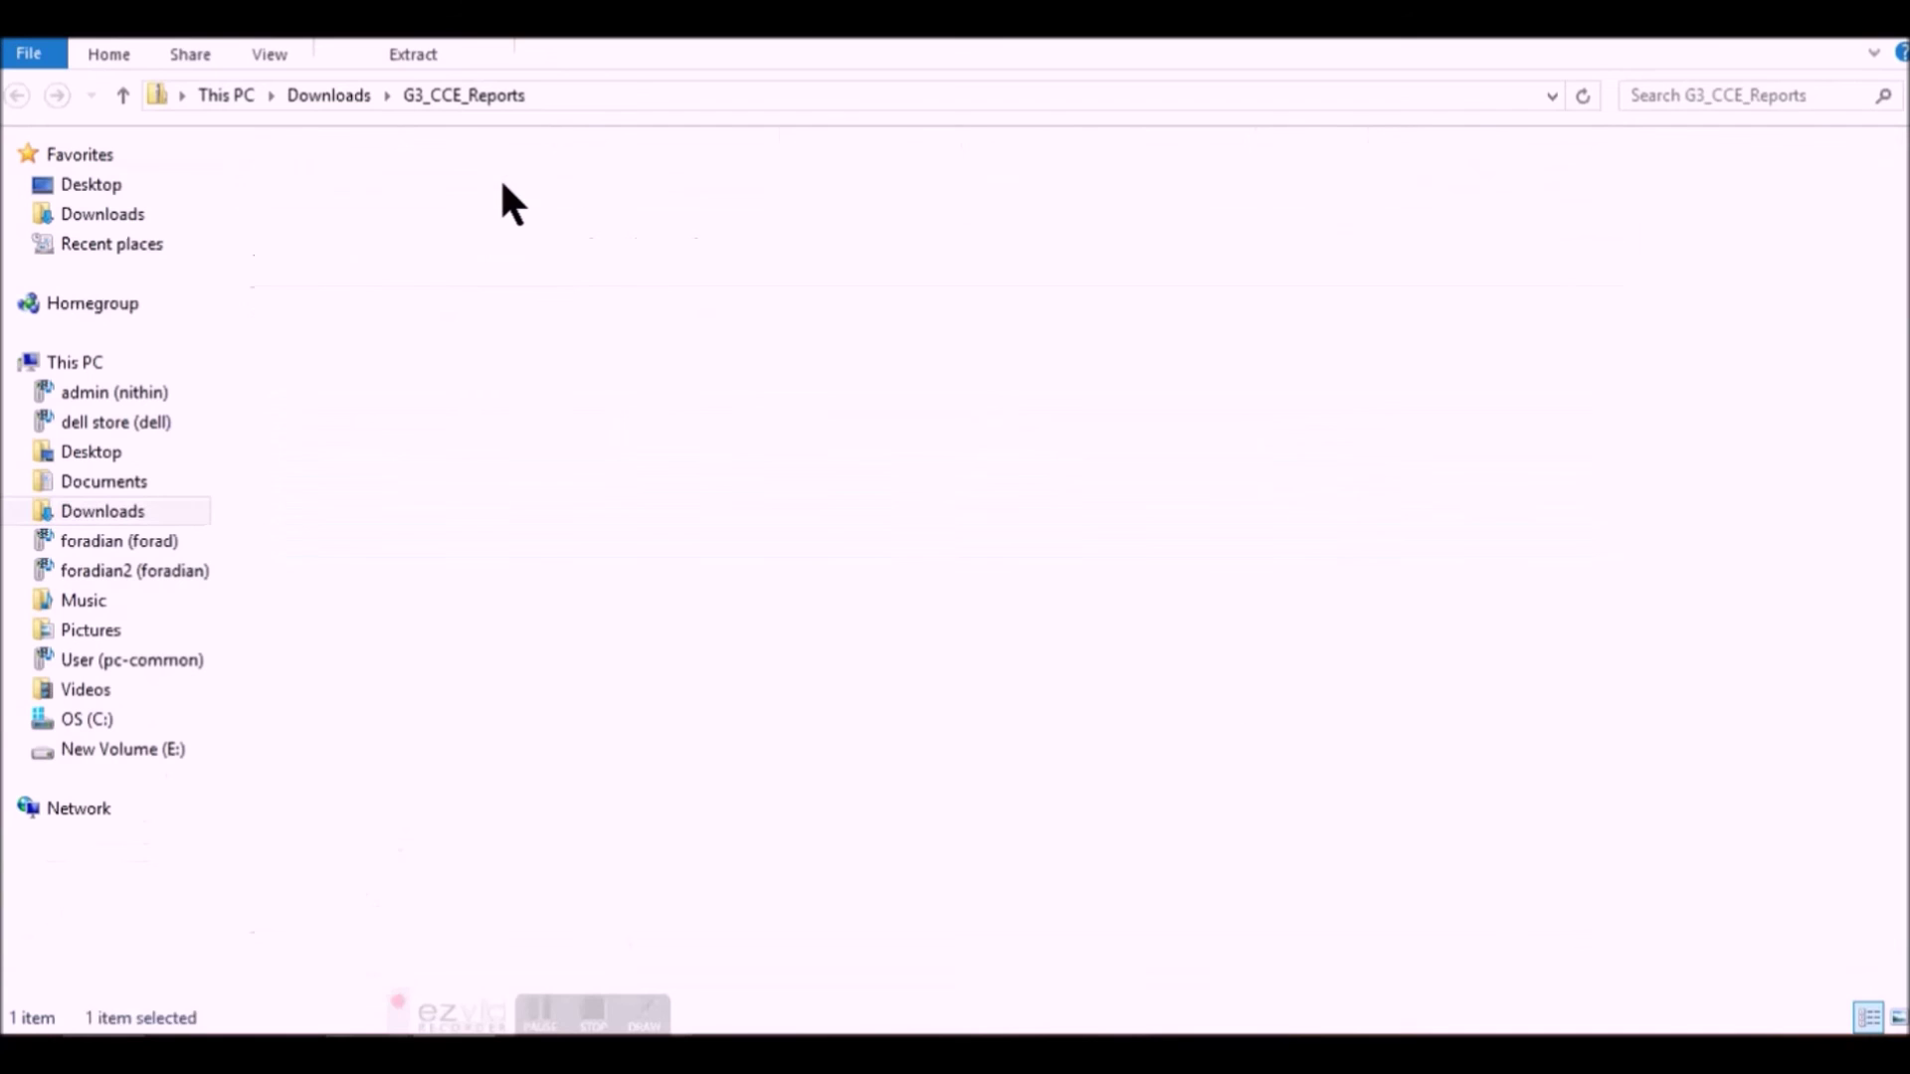
Open the downloaded G3 - A 2015 - 2016 folder and one student's CCE report PDF.
double_click(503, 187)
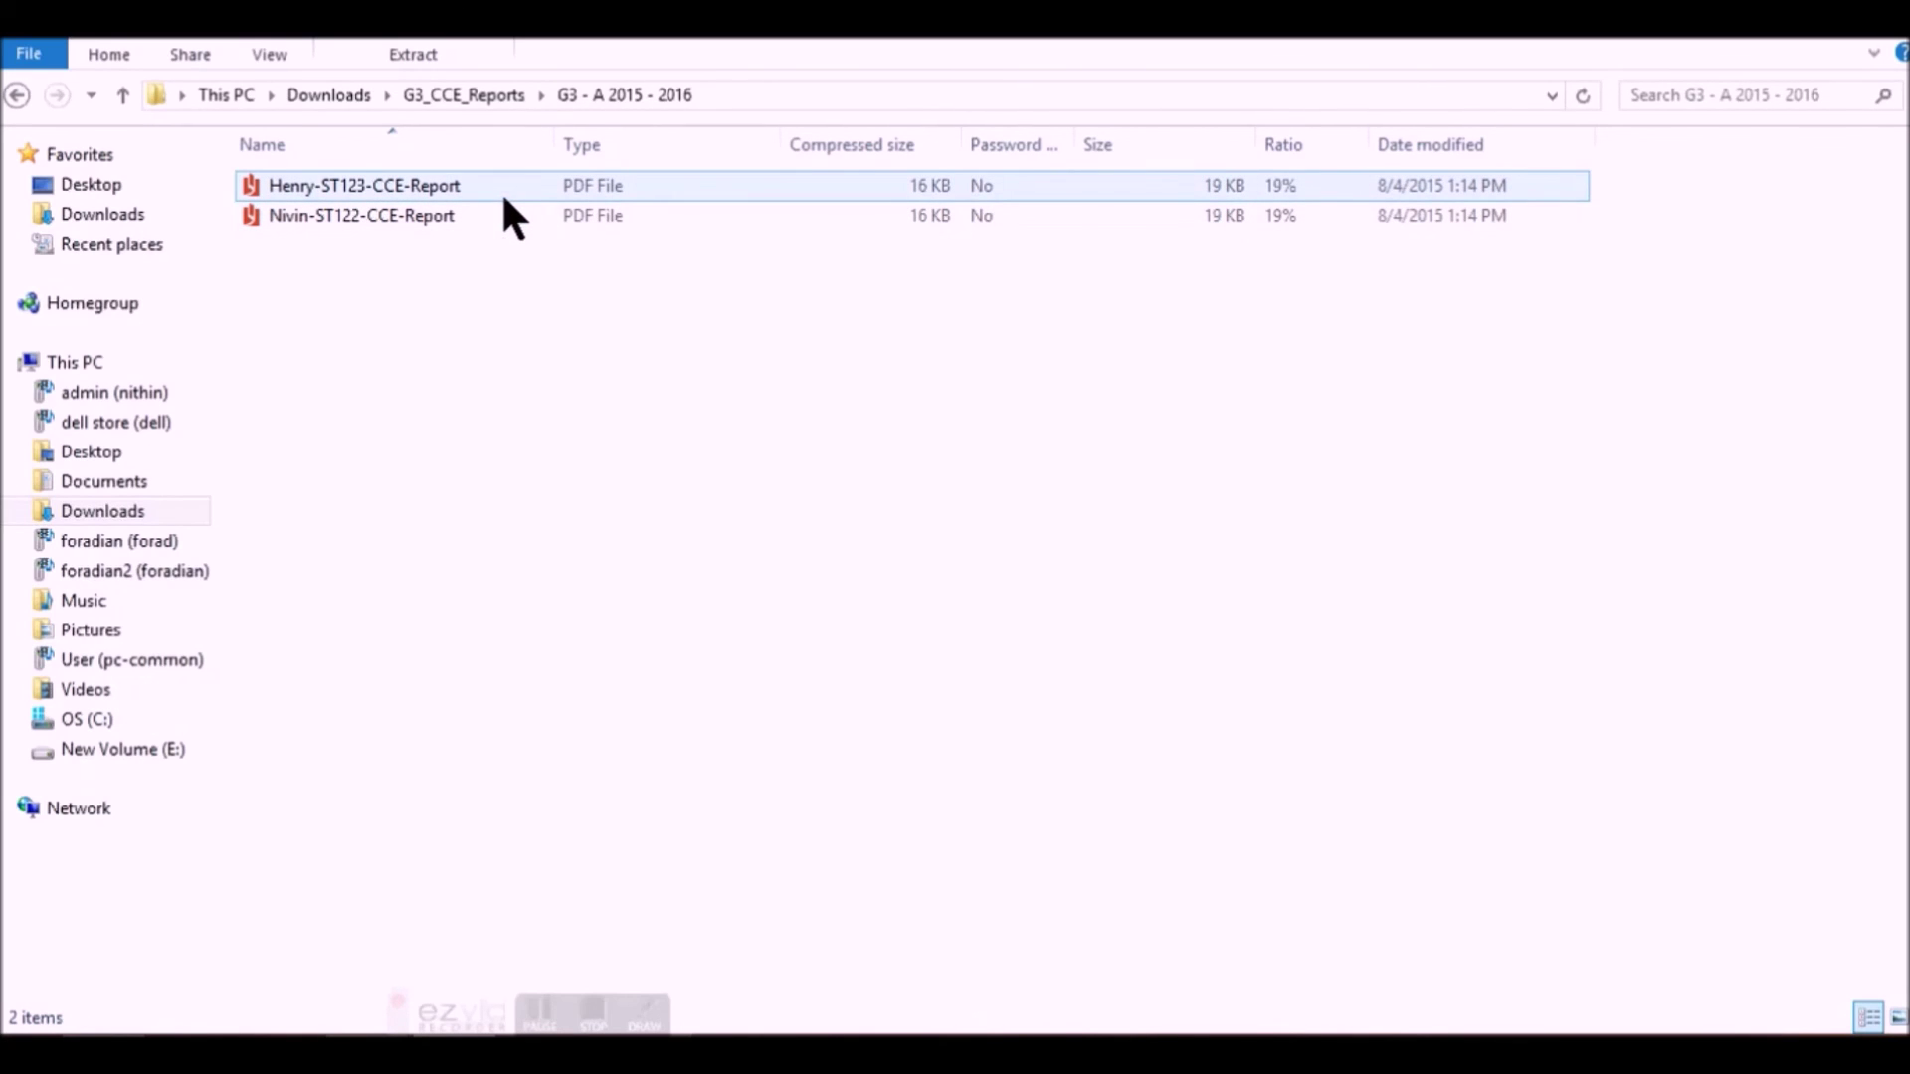
double_click(502, 195)
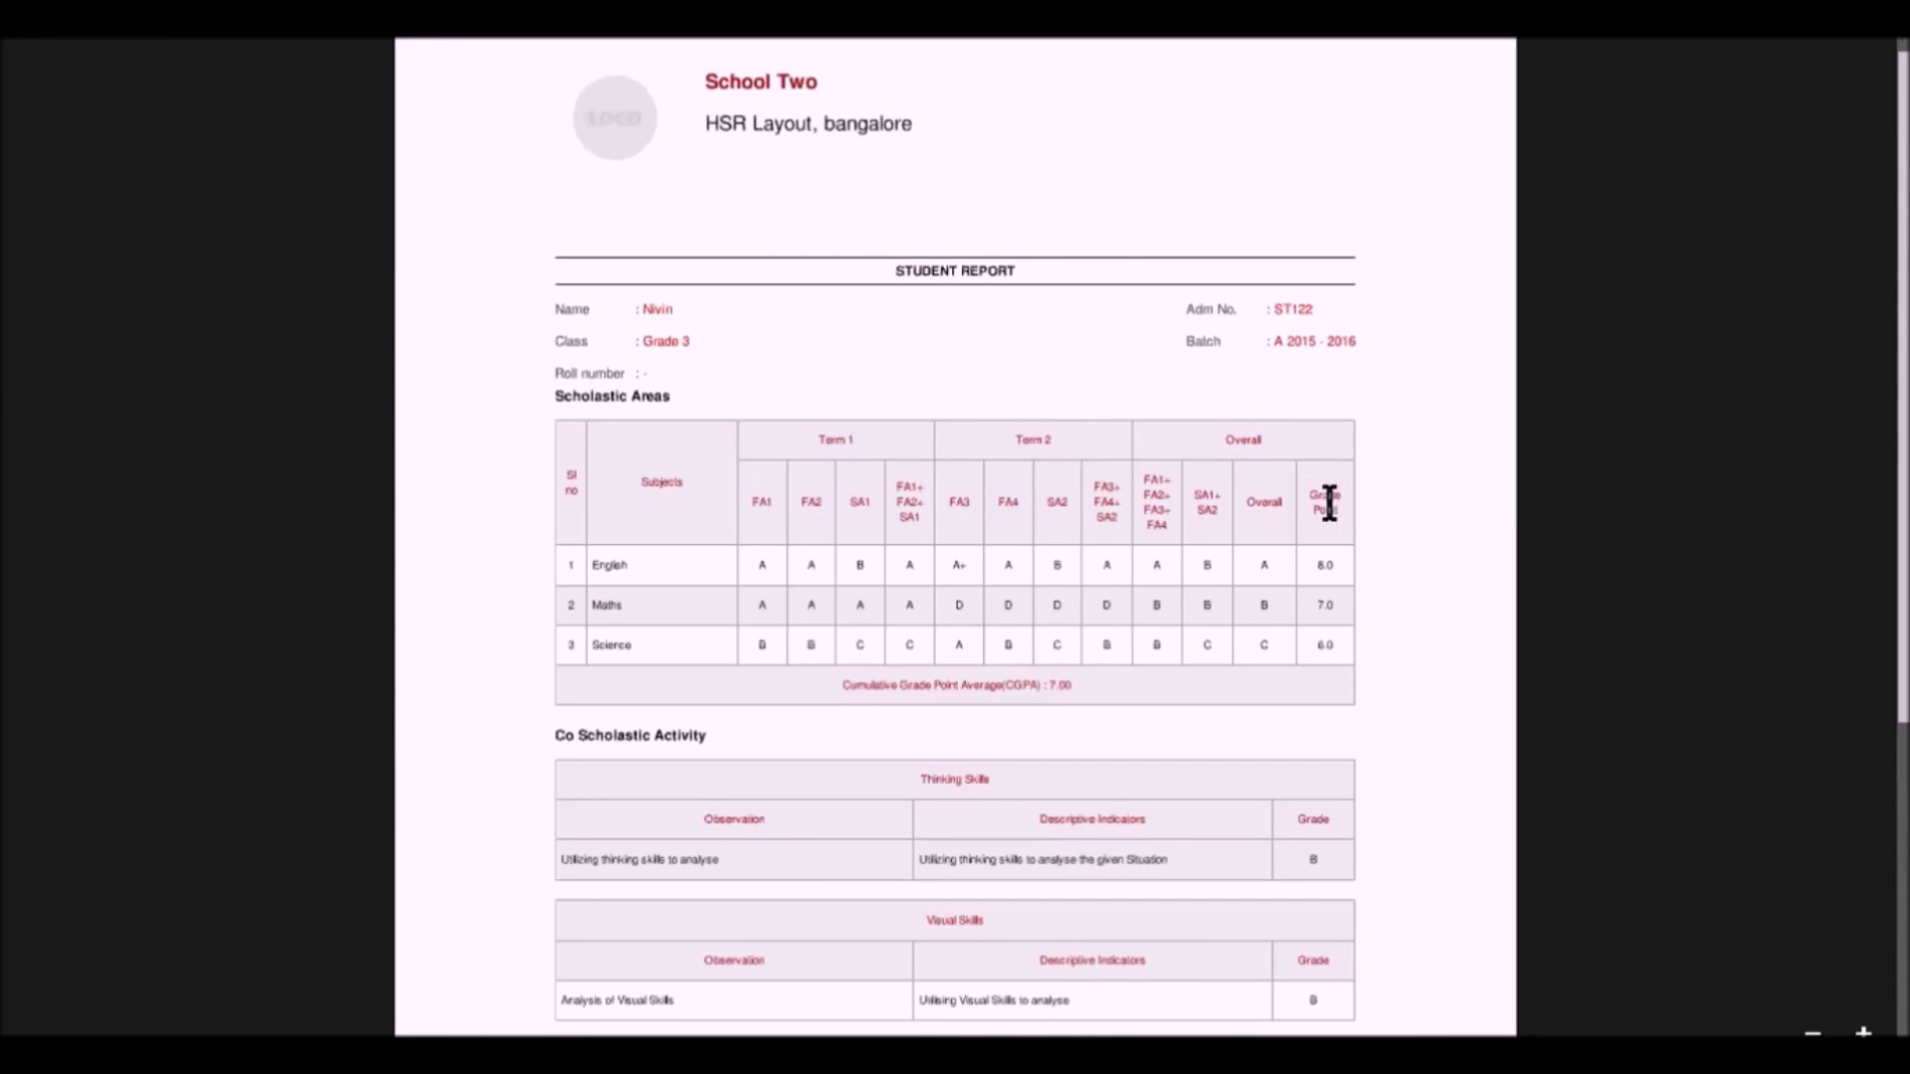
Review the student's CCE report grades (CGPA 7.00), then close the PDF viewer.
scroll(1364, 597, down, 3)
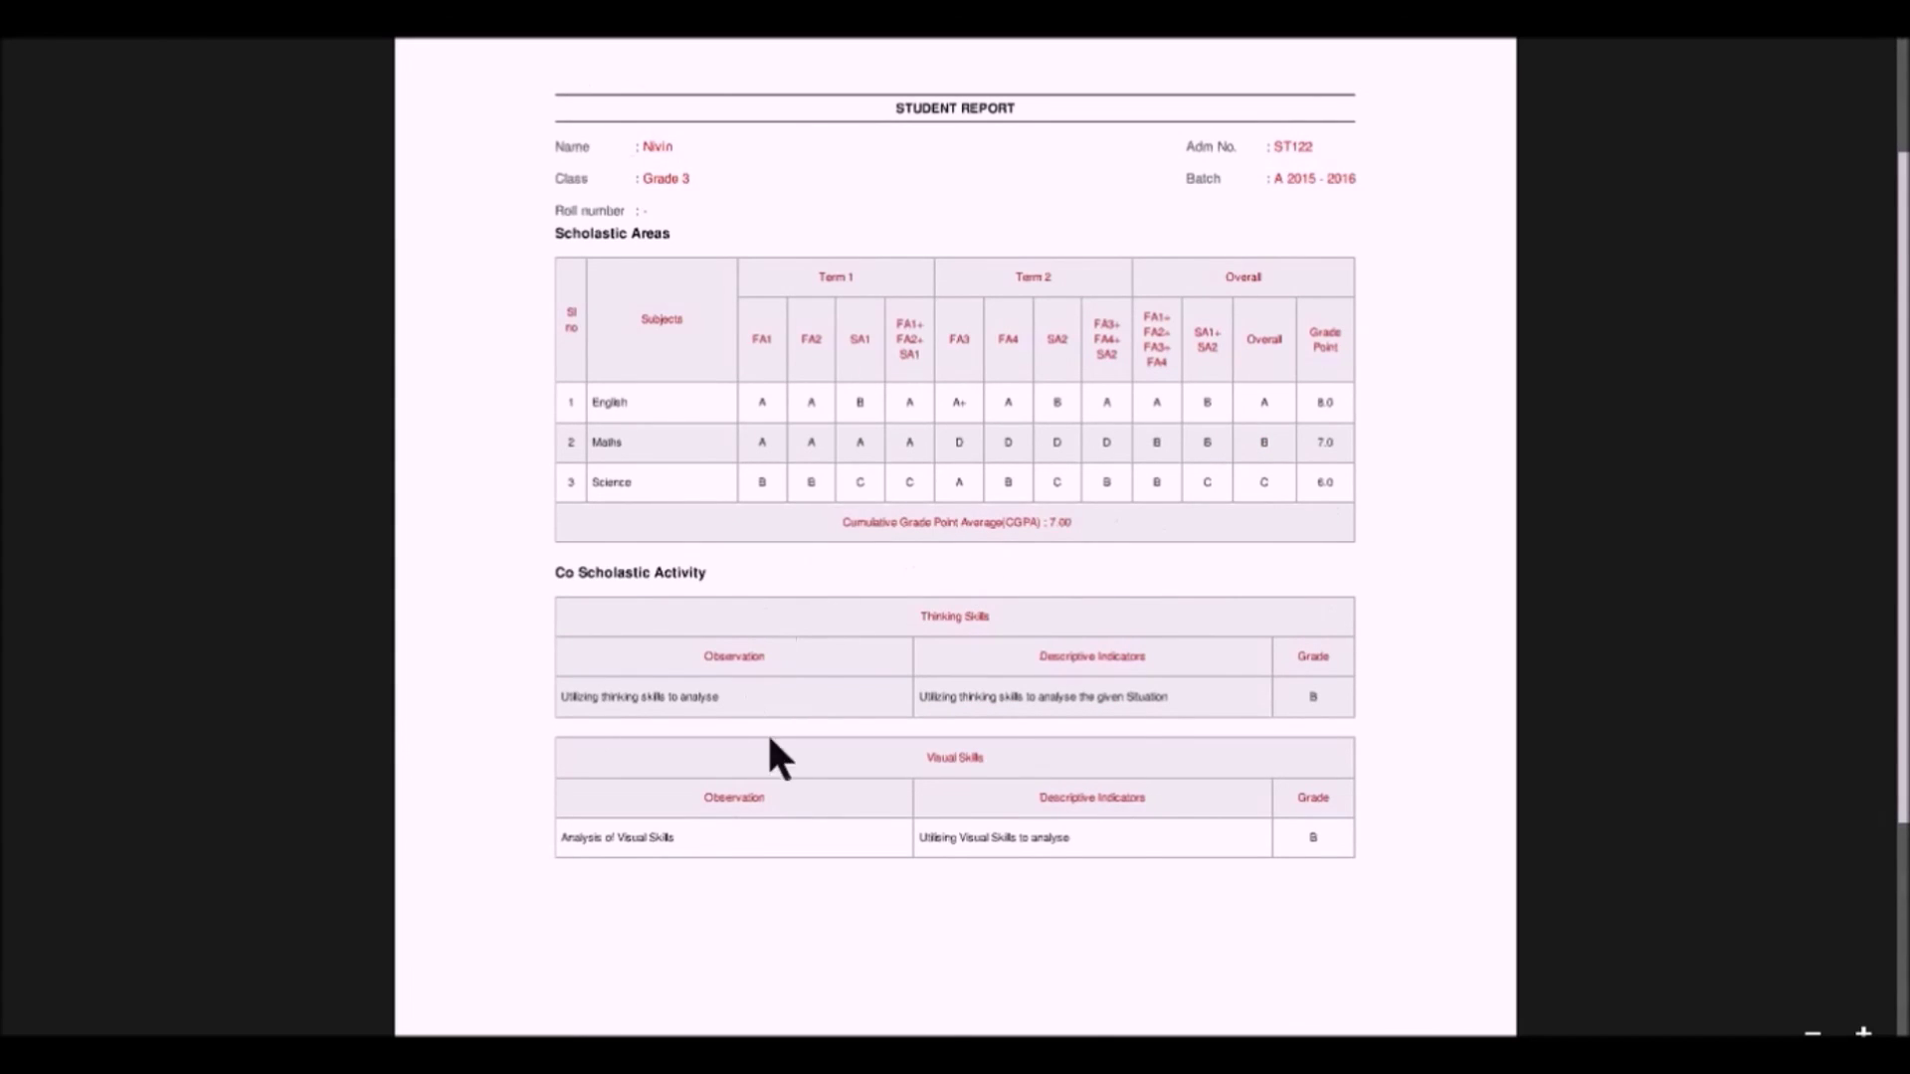
scroll(1360, 892, down, 6)
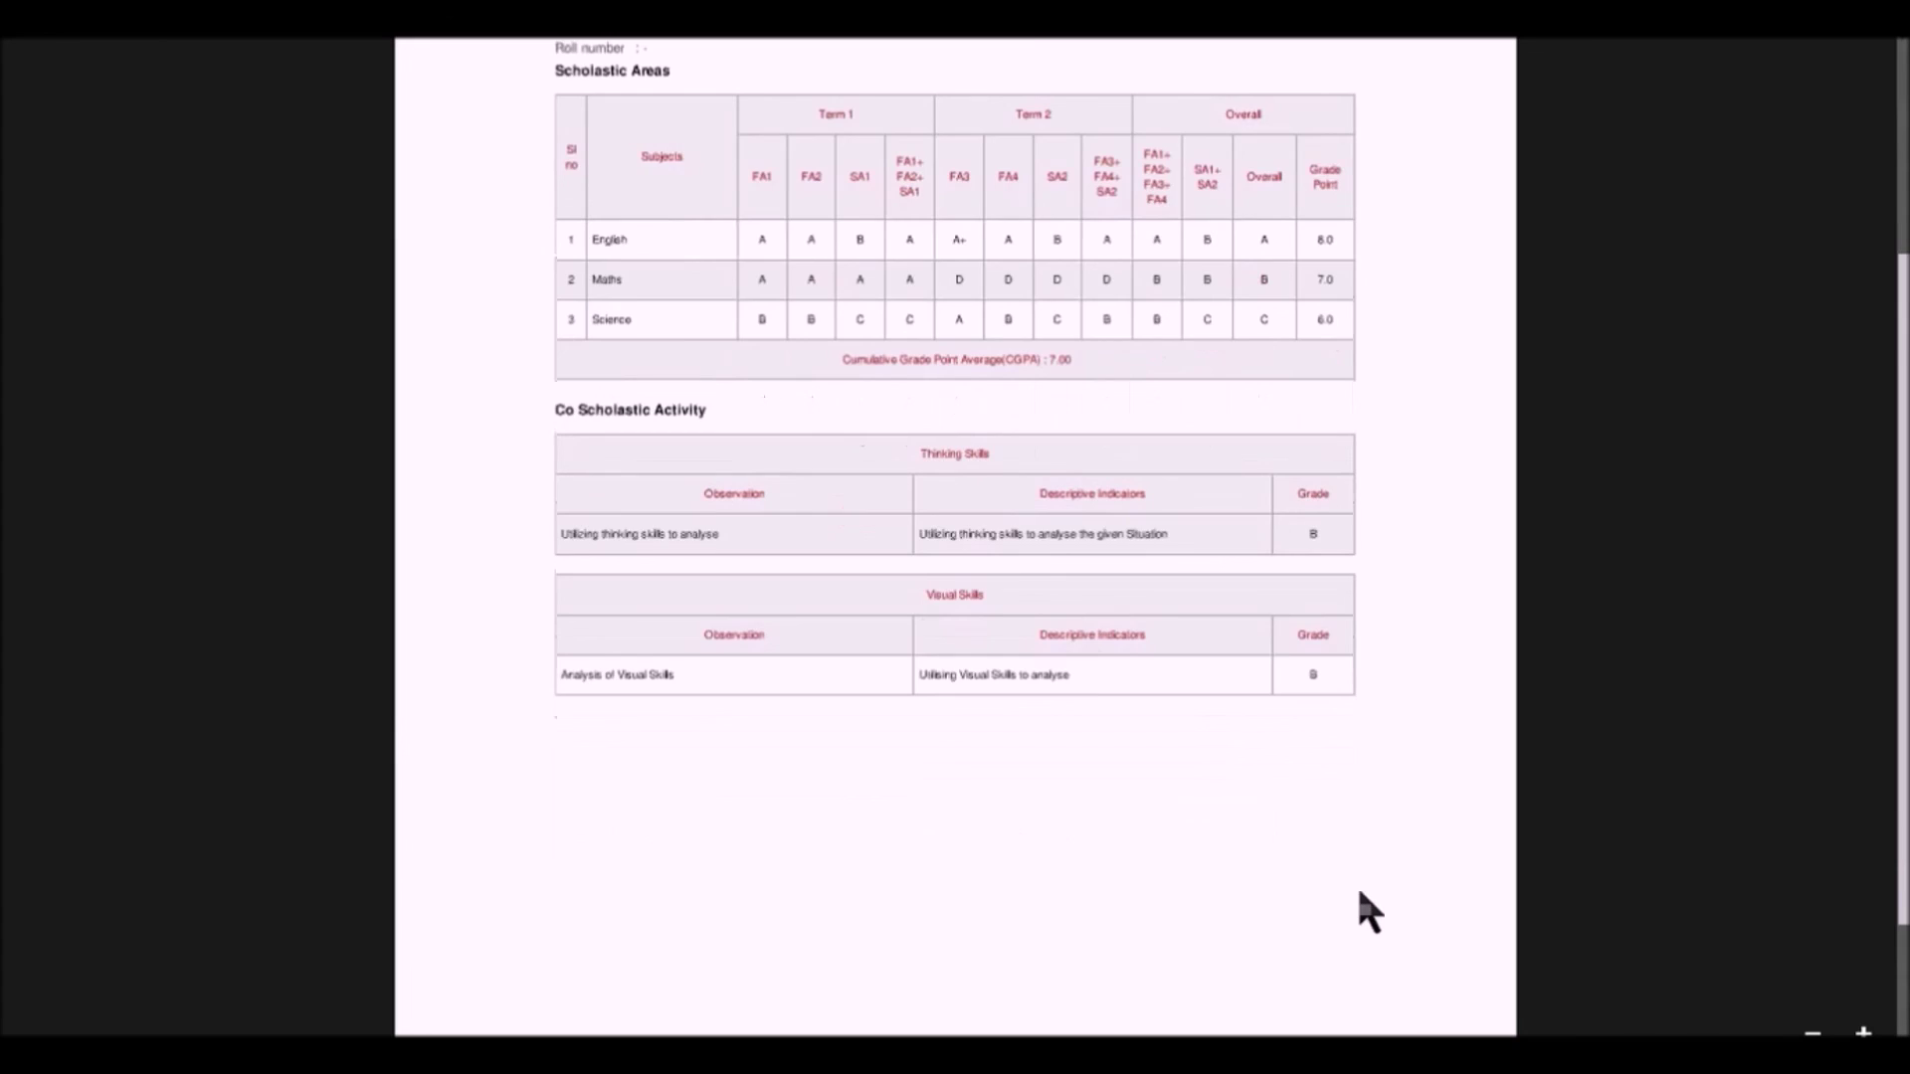
scroll(1360, 892, up, 6)
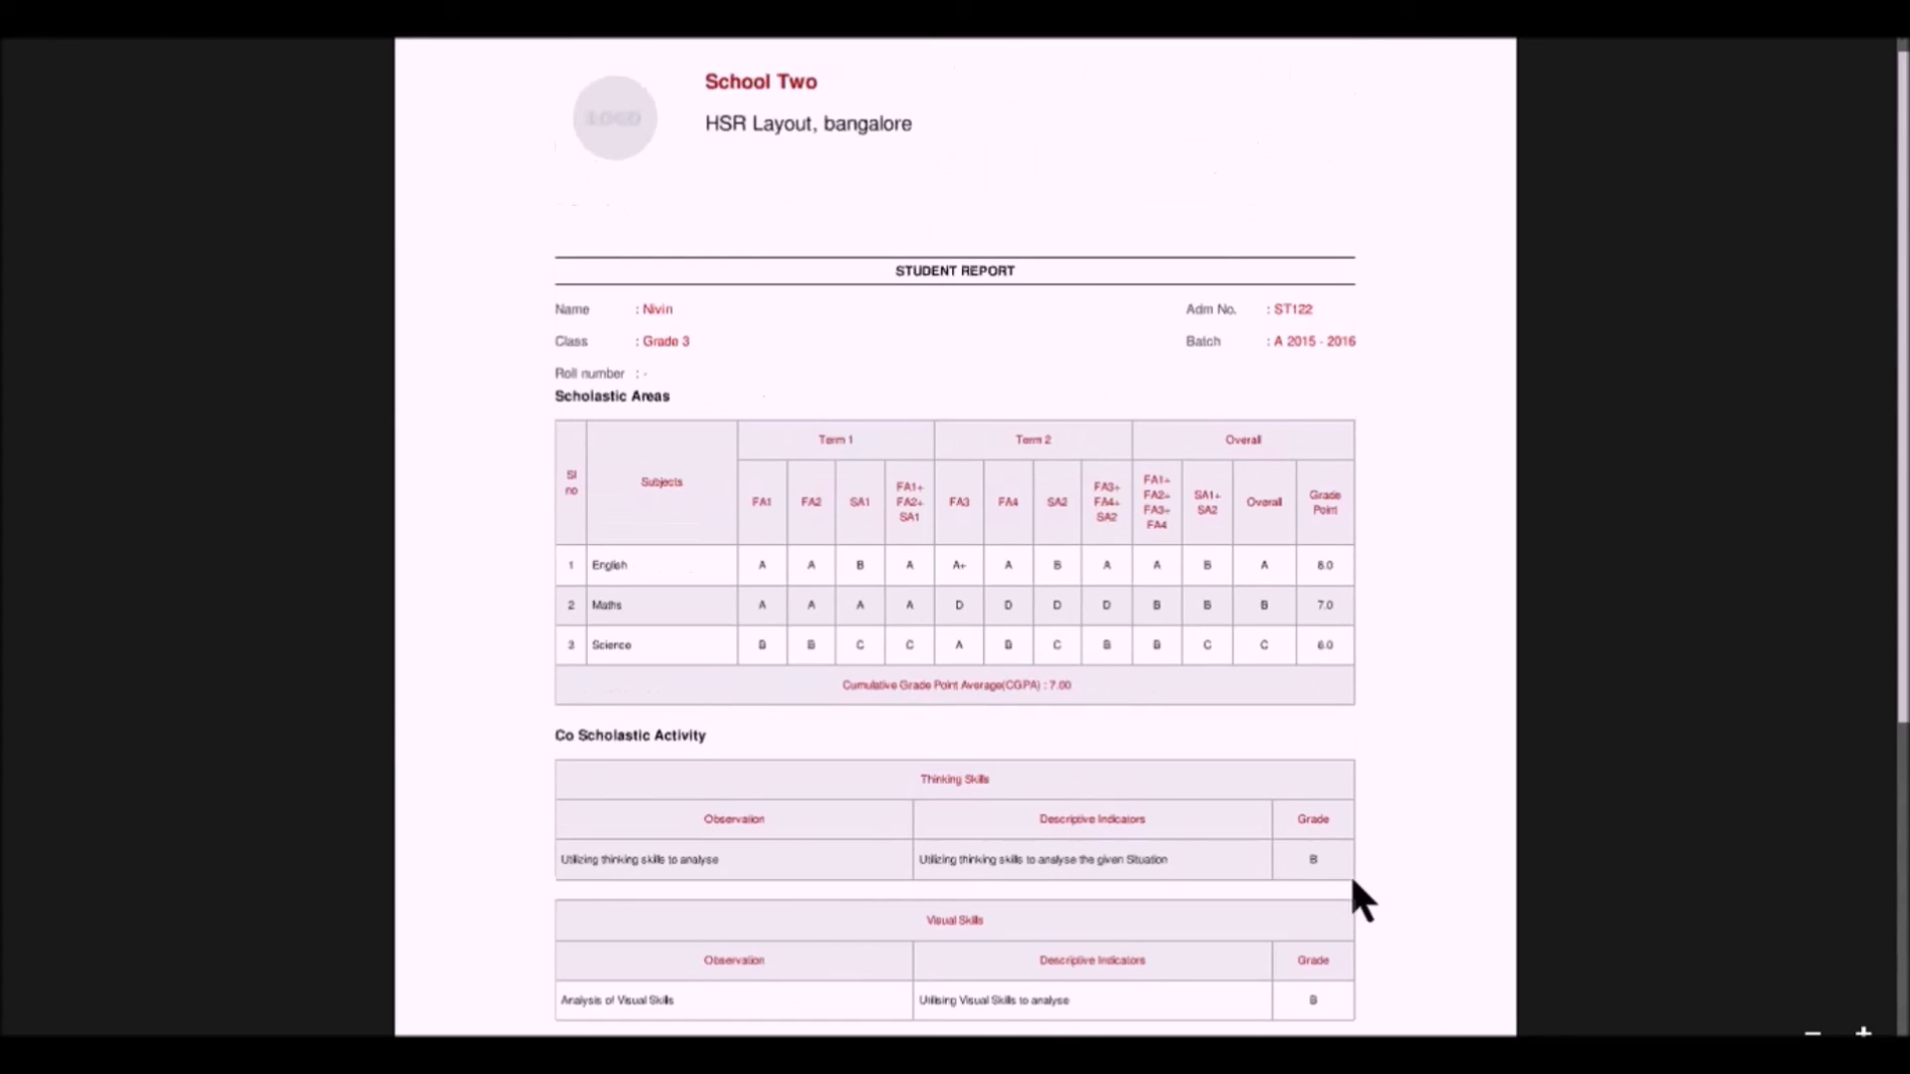
key(alt+F4)
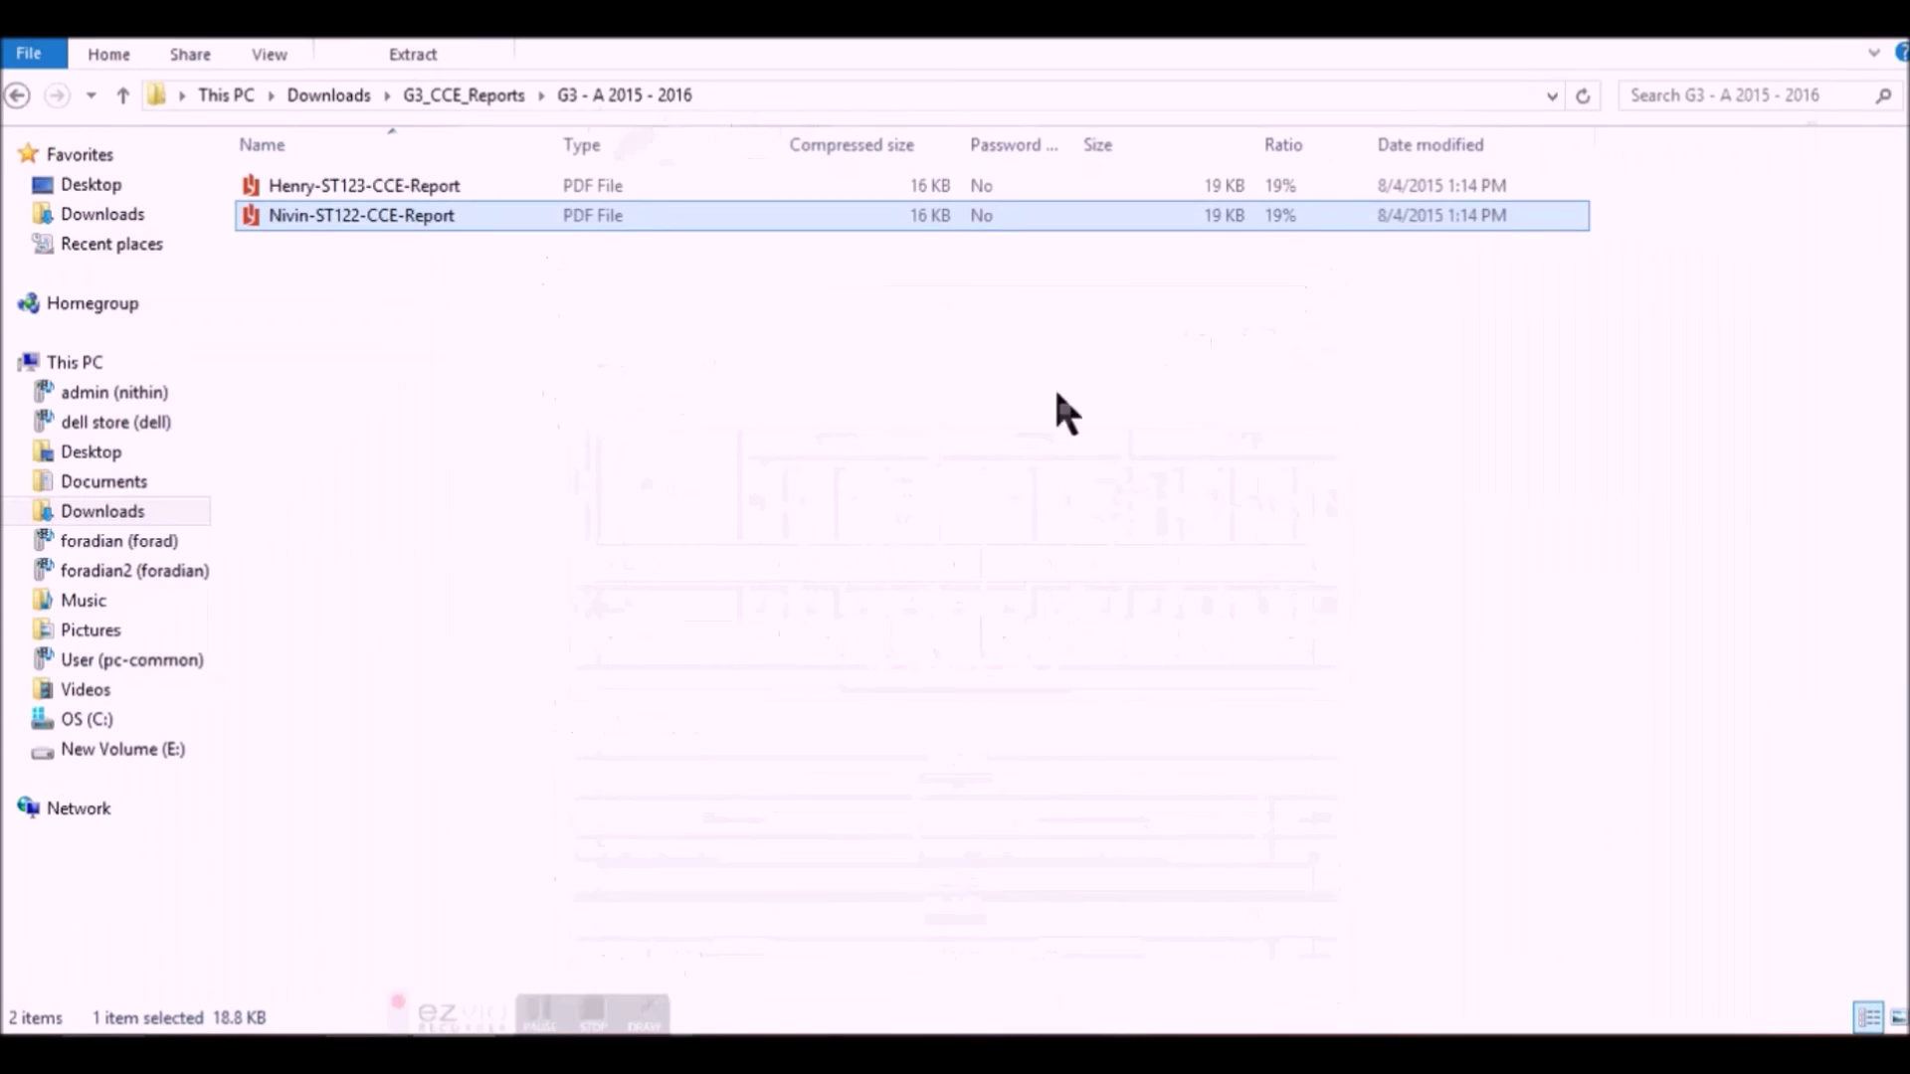
Switch back to the browser and return to the Fedena dashboard via the School Two link.
key(alt+Tab)
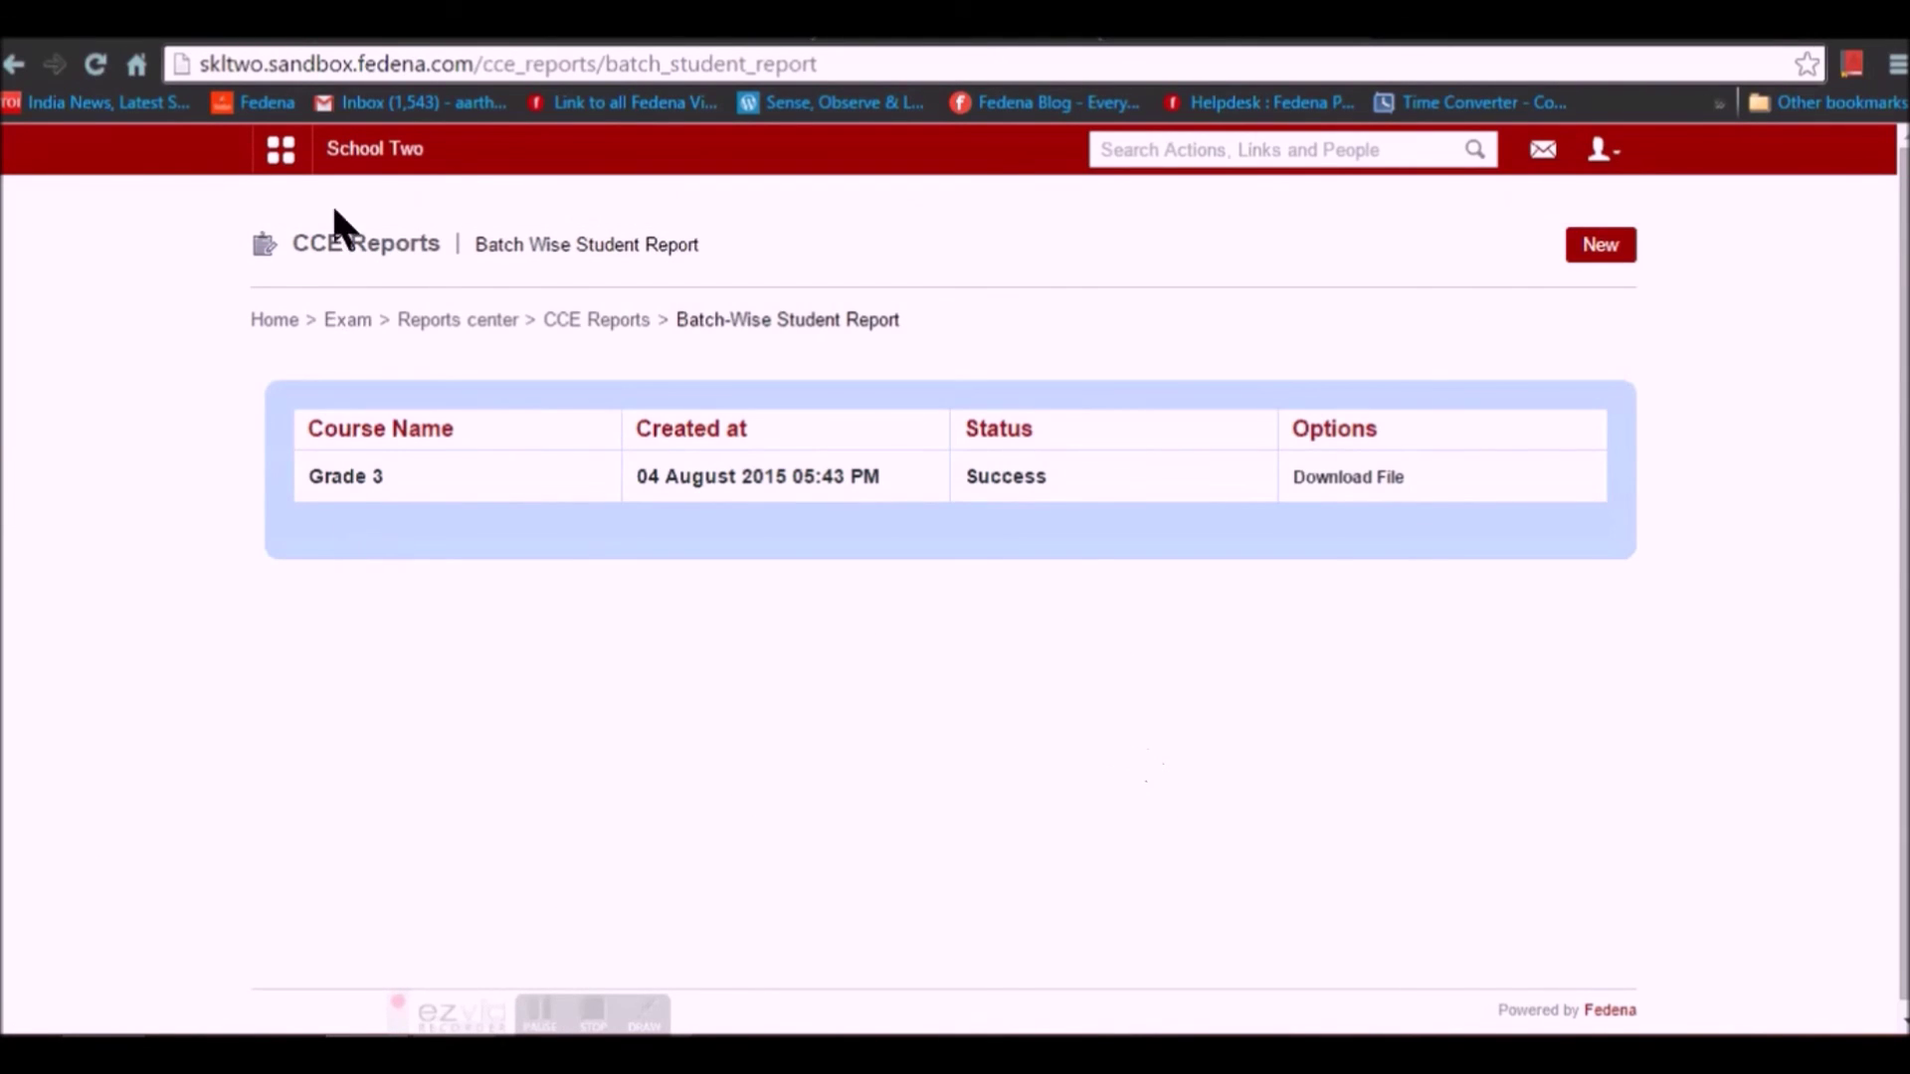
click(363, 177)
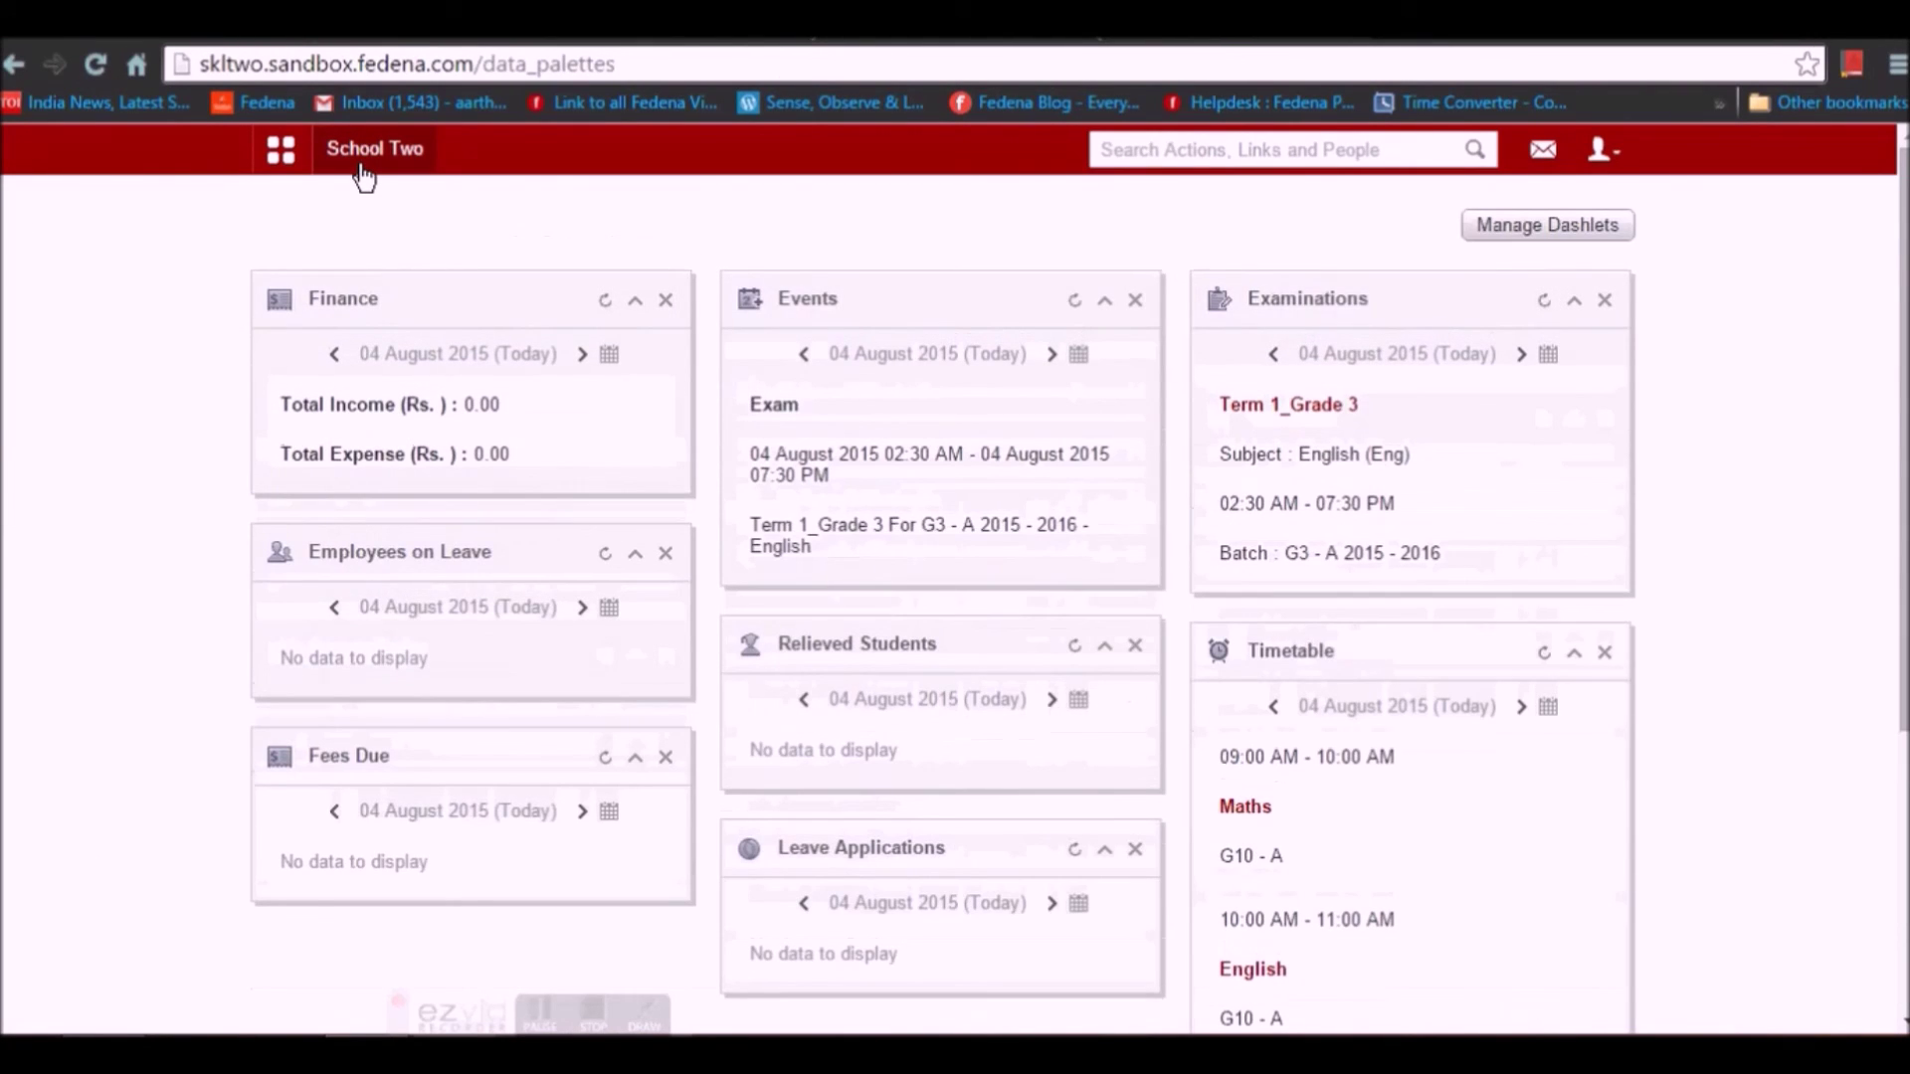